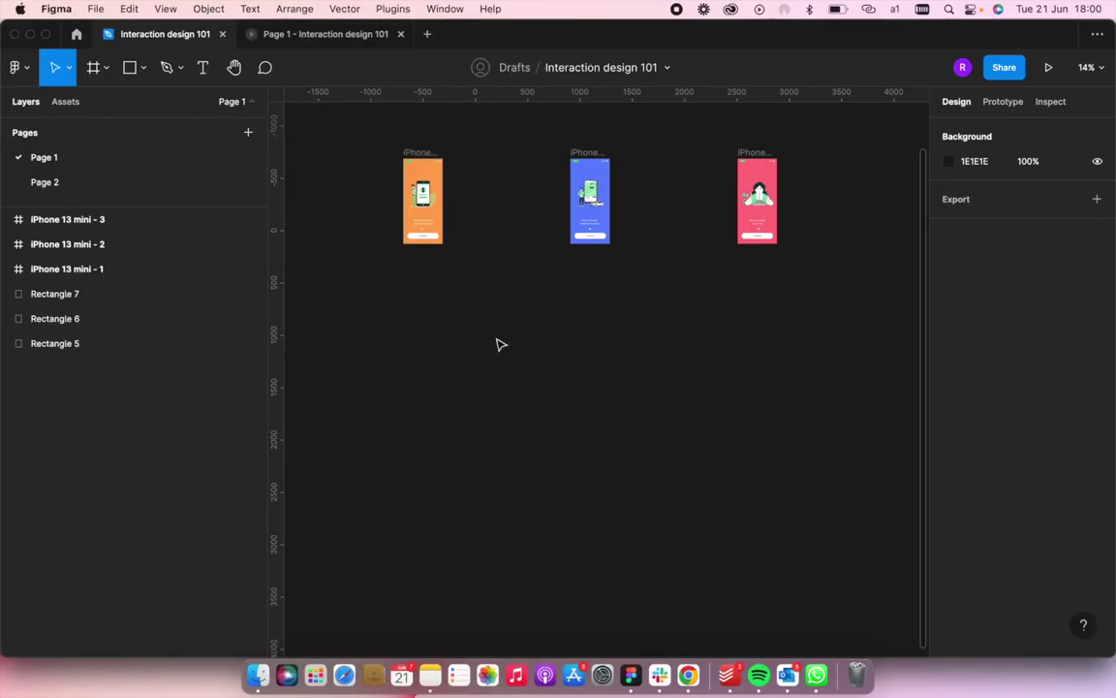
# Step: Narrow the Layers panel and bring the orange iPhone 13 mini - 1 screen into view
pyautogui.scroll(-3, 500, 344)
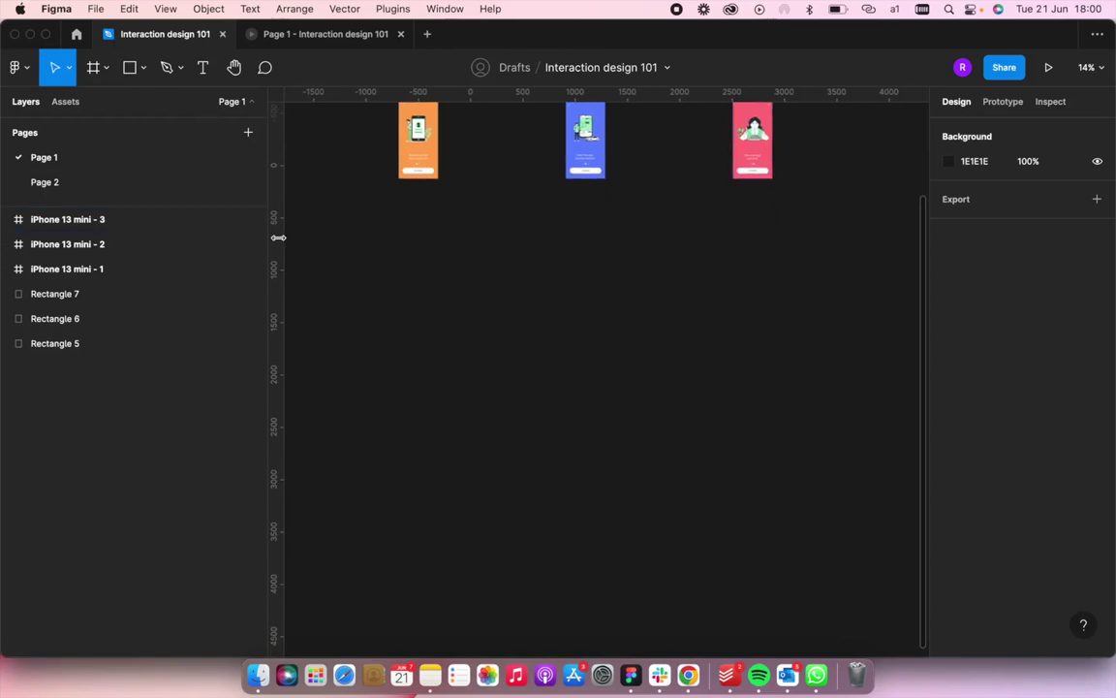
pyautogui.moveTo(259, 258); pyautogui.dragTo(199, 260)
pyautogui.scroll(4, 411, 329)
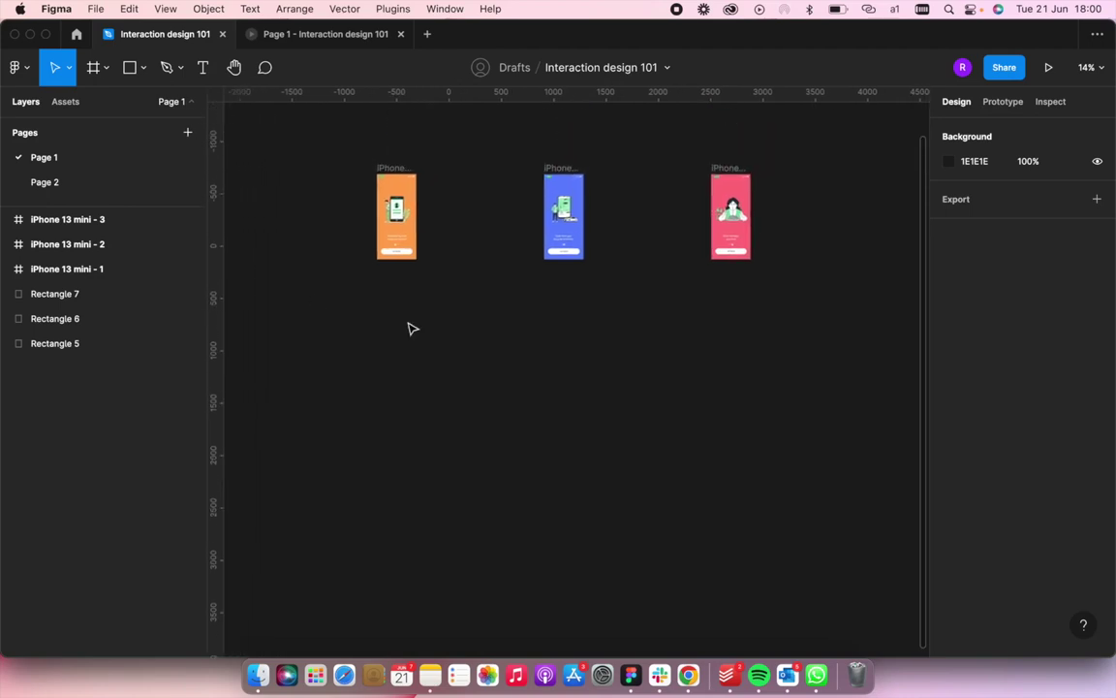
pyautogui.scroll(-2, 438, 207)
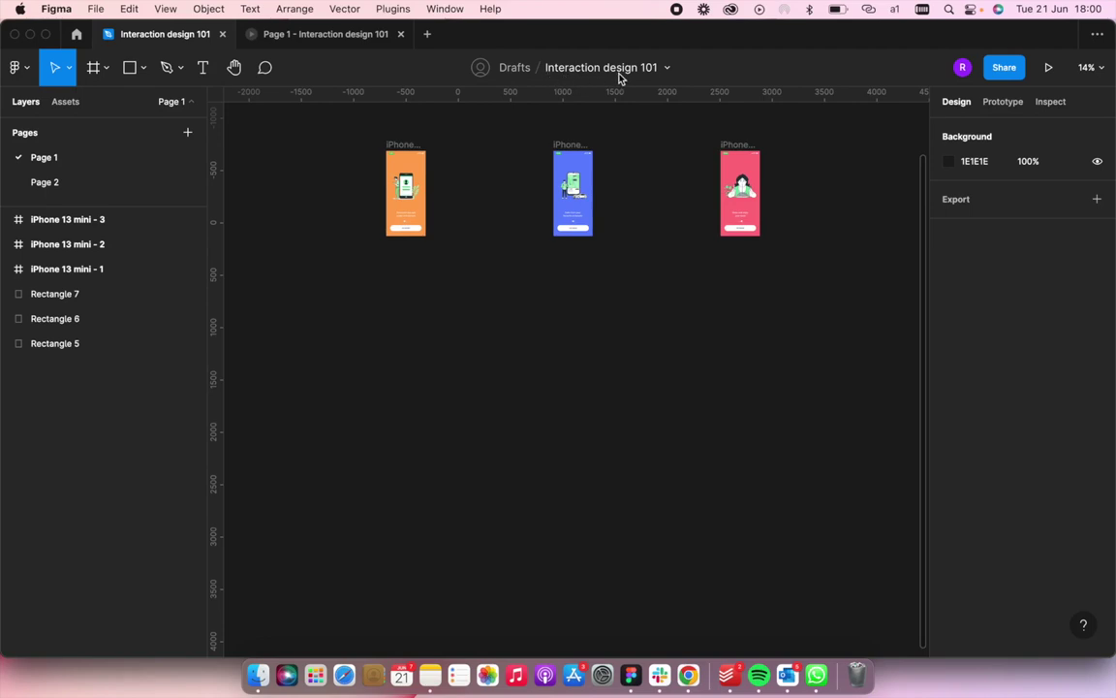
pyautogui.scroll(-5, 658, 202)
pyautogui.scroll(6, 660, 354)
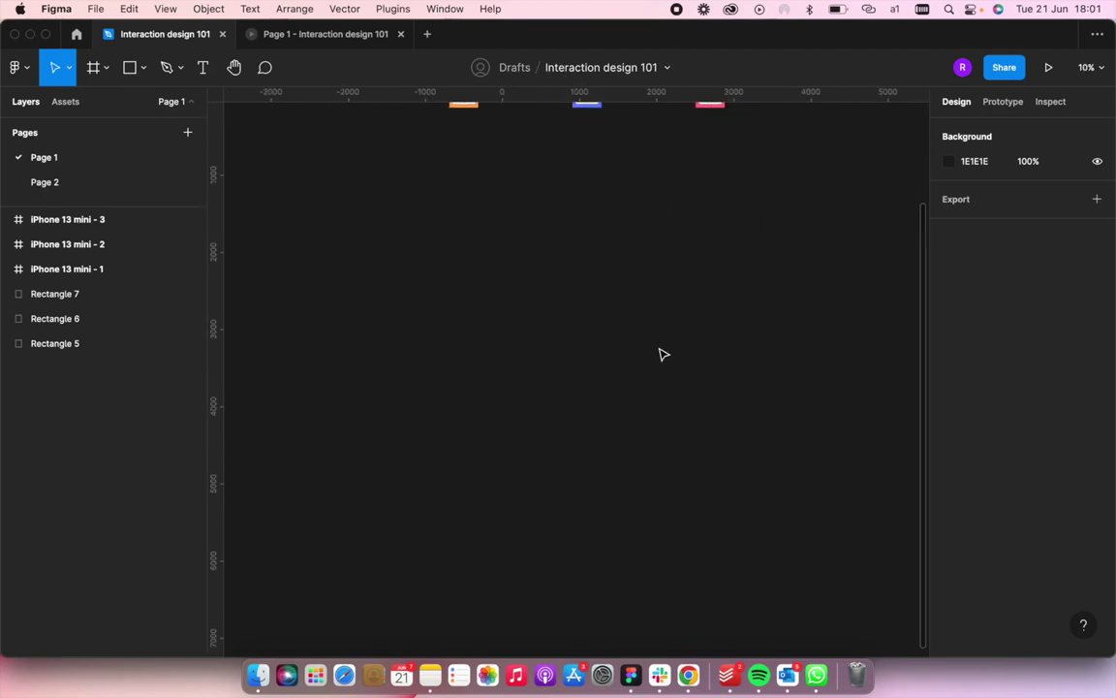
pyautogui.scroll(5, 660, 355)
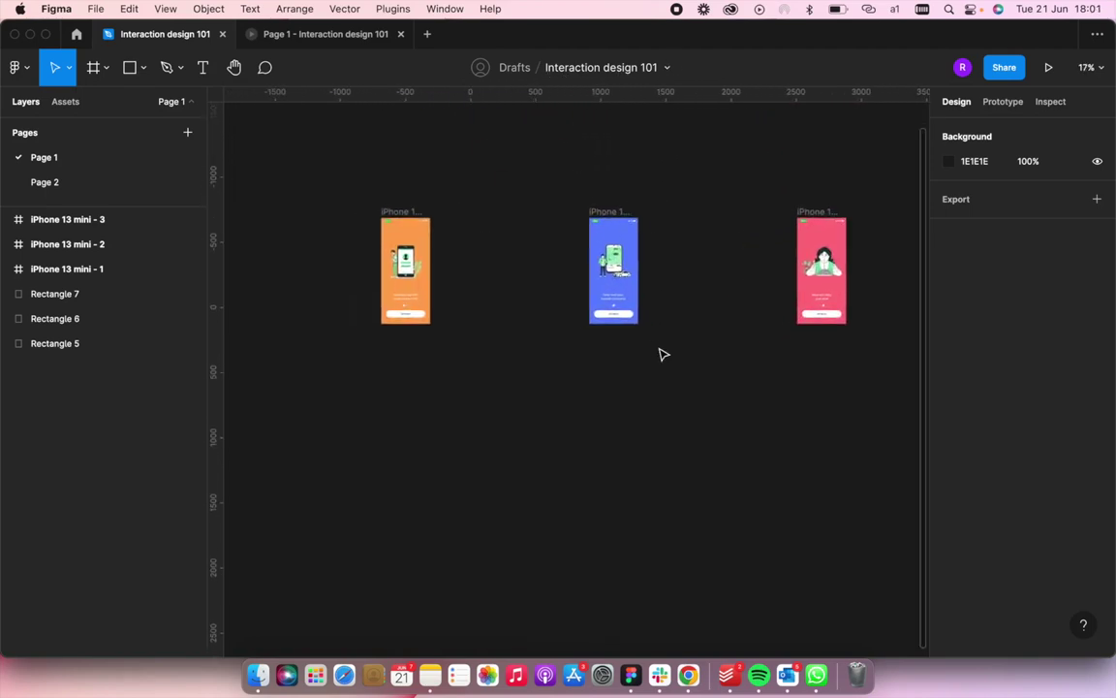
pyautogui.hscroll(-2, 663, 354)
# Step: Inspect the orange screen's Illustration group up close, then select the whole frame
pyautogui.click(461, 231)
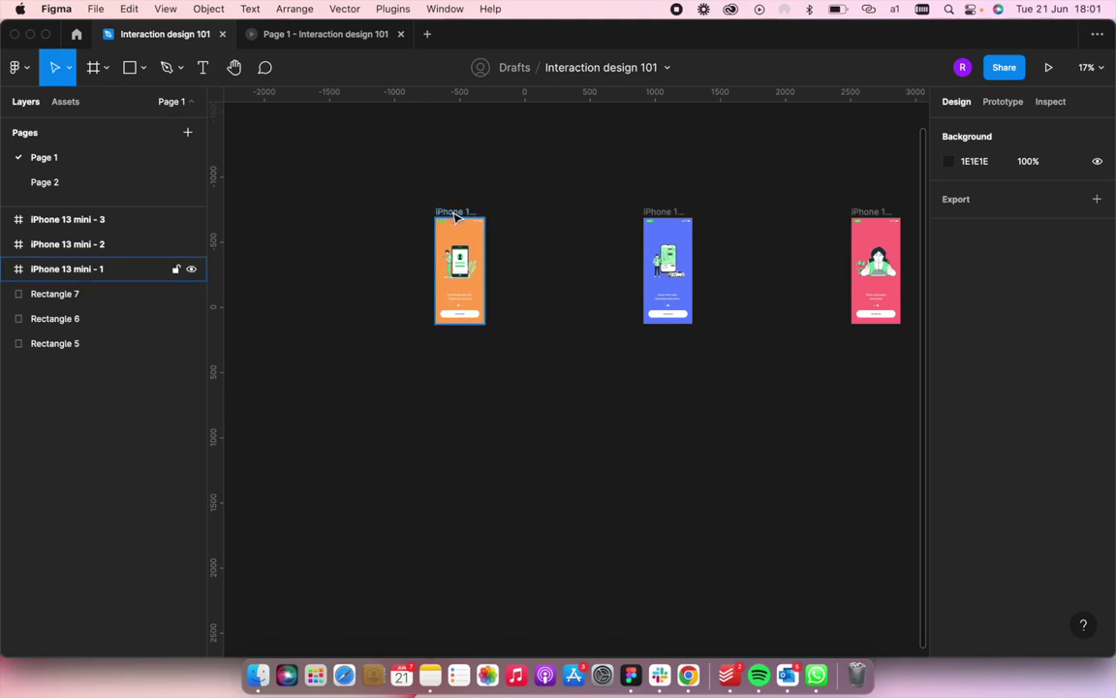
pyautogui.scroll(2, 456, 215)
pyautogui.click(413, 232)
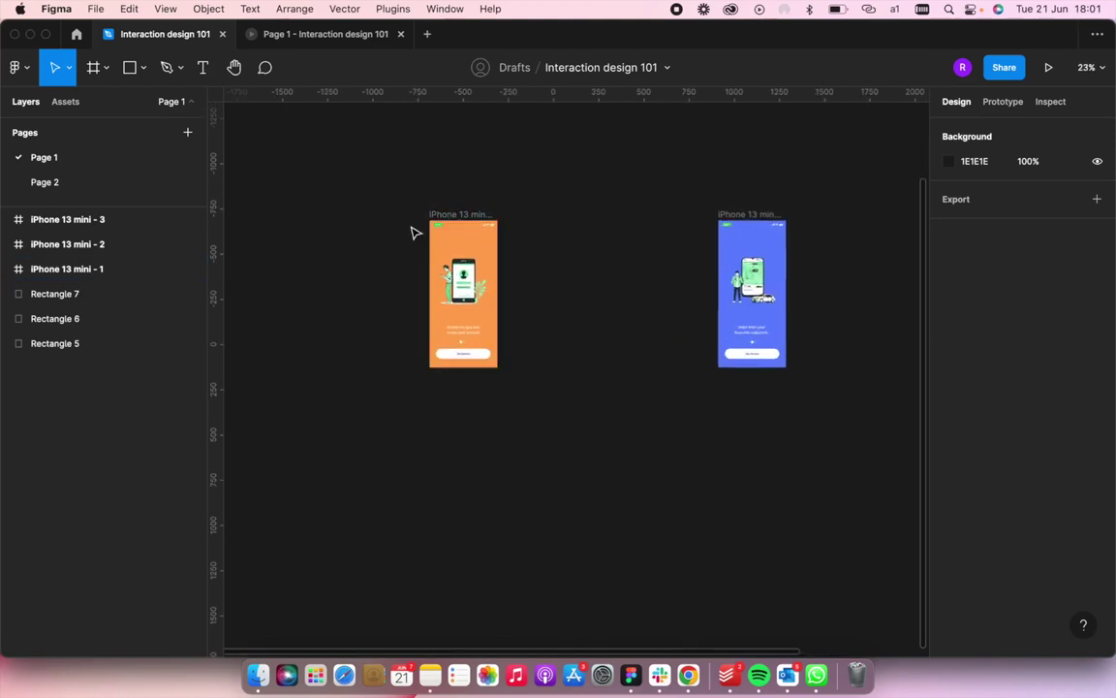
pyautogui.scroll(10, 470, 250)
pyautogui.click(487, 252)
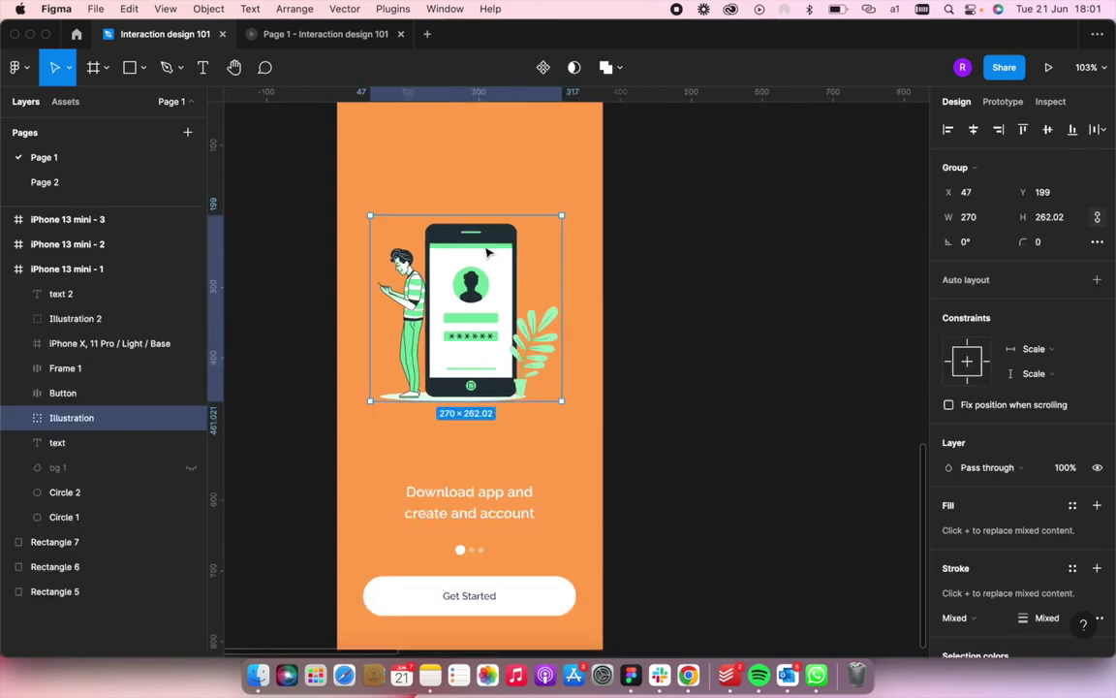
pyautogui.scroll(-5, 487, 252)
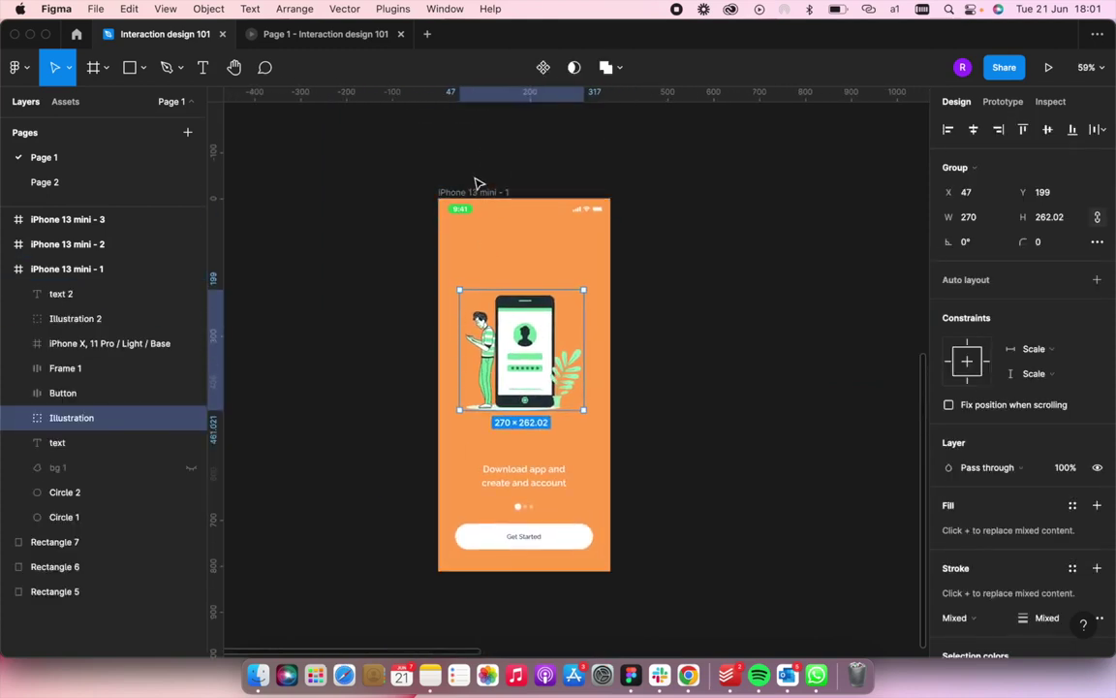
pyautogui.click(476, 184)
pyautogui.click(476, 190)
pyautogui.scroll(-2, 475, 197)
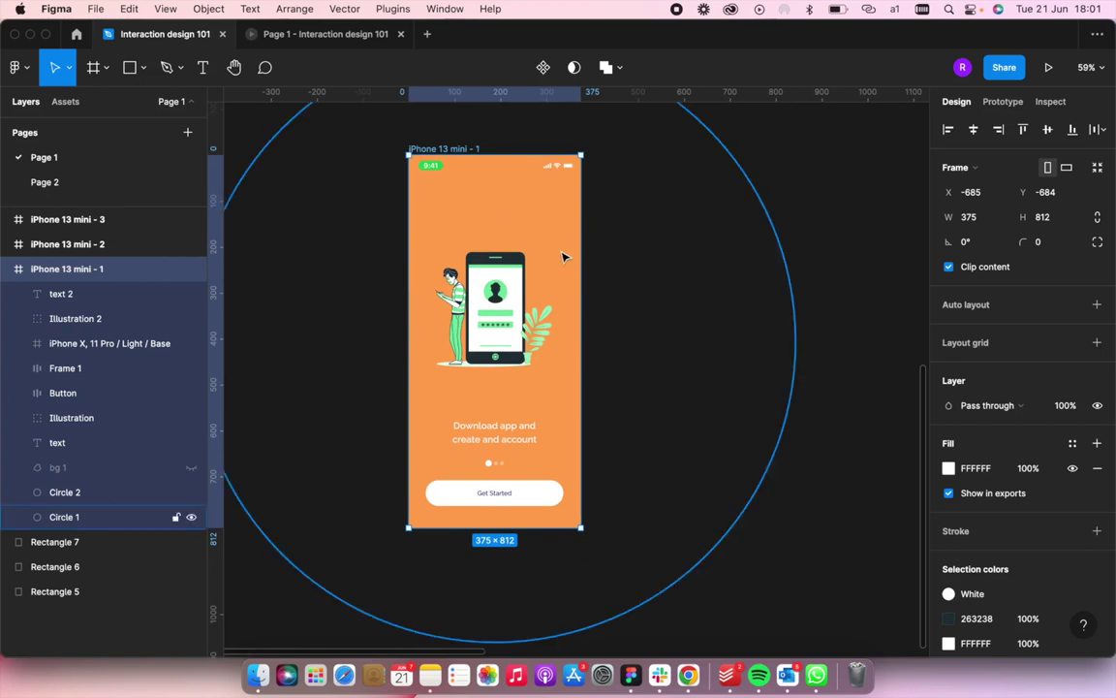
# Step: In the prototype preview, swipe forward to the pink third screen and back to orange
pyautogui.click(320, 37)
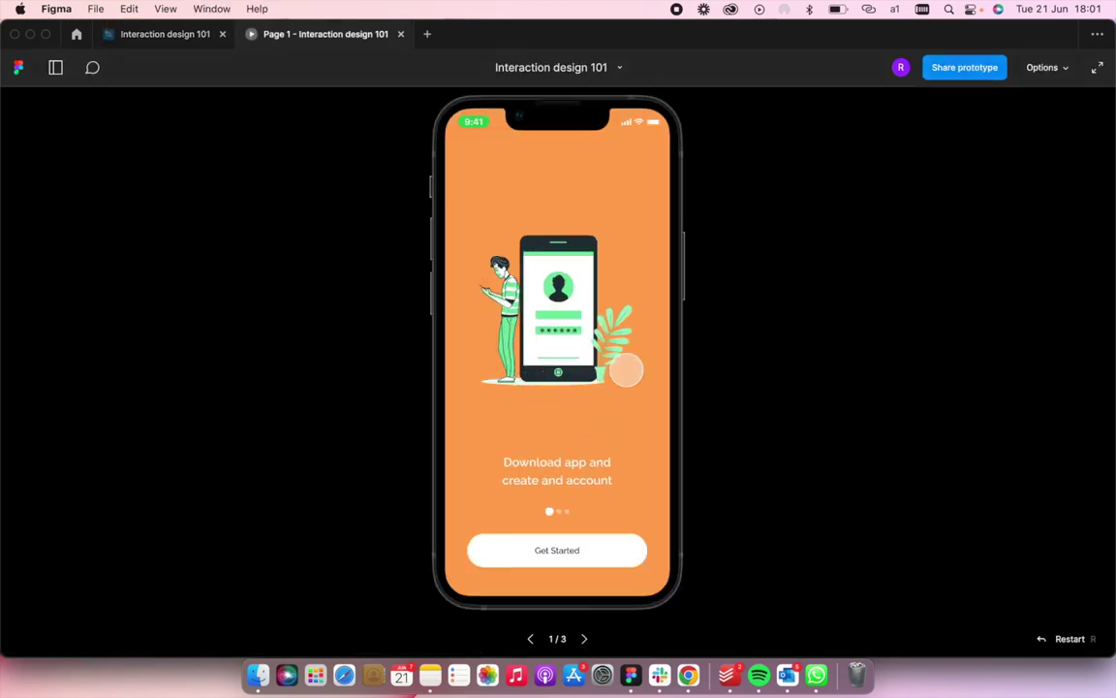
pyautogui.moveTo(566, 335); pyautogui.dragTo(417, 368)
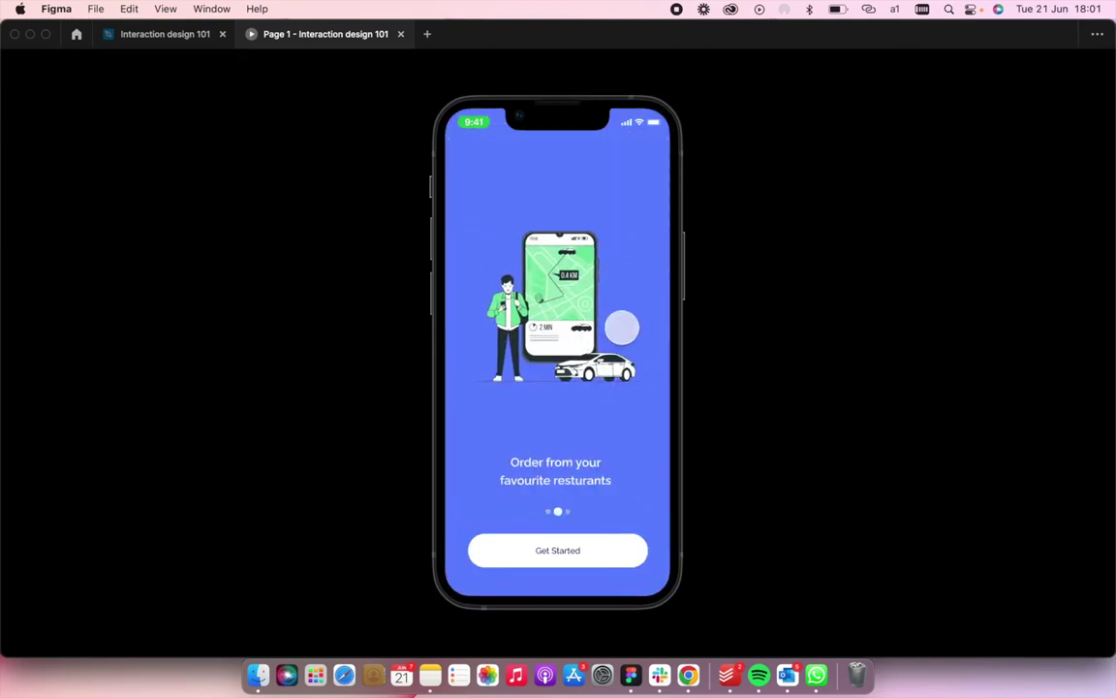
pyautogui.moveTo(620, 323); pyautogui.dragTo(443, 319)
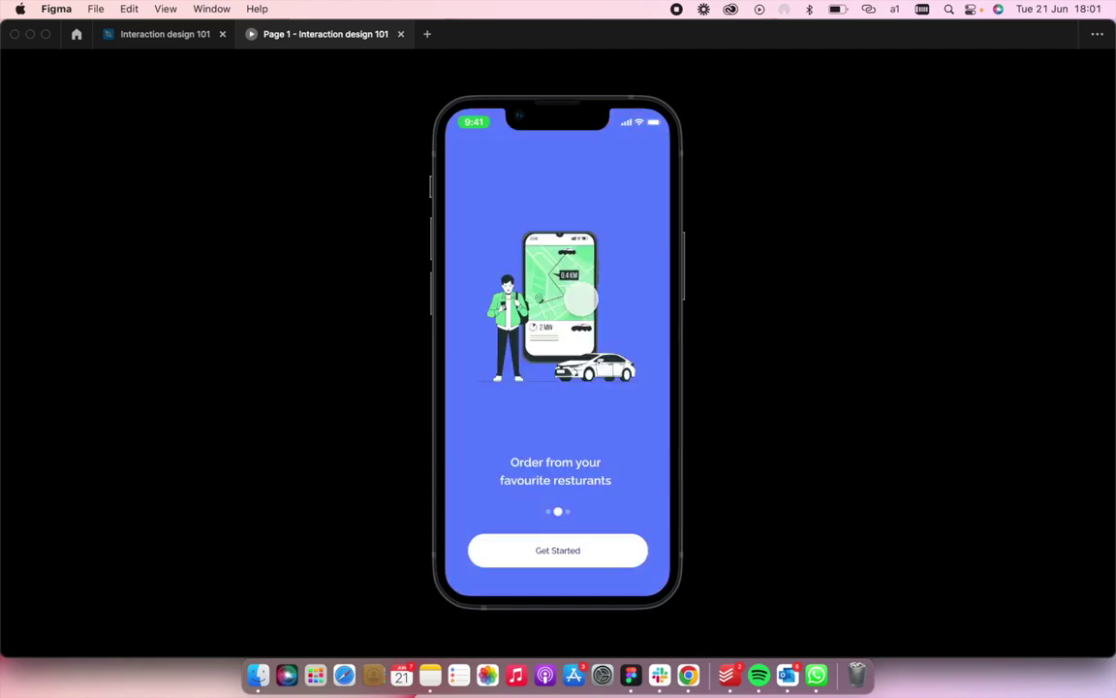
pyautogui.moveTo(612, 299); pyautogui.dragTo(482, 298)
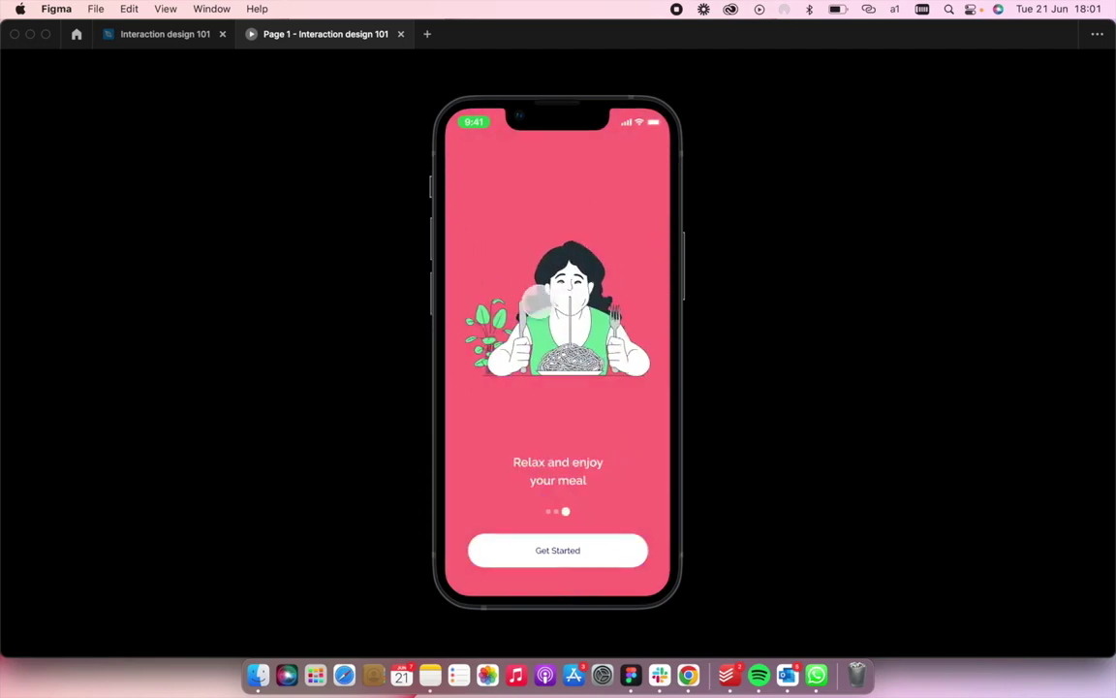
pyautogui.moveTo(581, 330); pyautogui.dragTo(816, 333)
pyautogui.moveTo(598, 324); pyautogui.dragTo(793, 317)
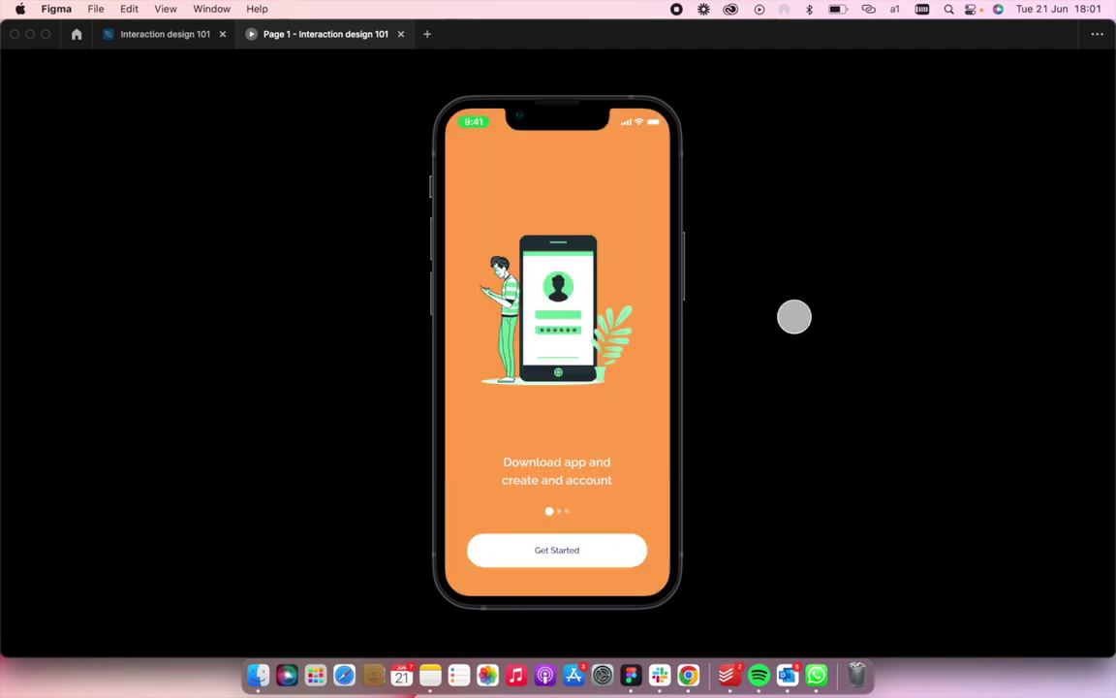
# Step: Replay the swipes full screen with the viewer UI hidden, then return to the design file
pyautogui.click(46, 34)
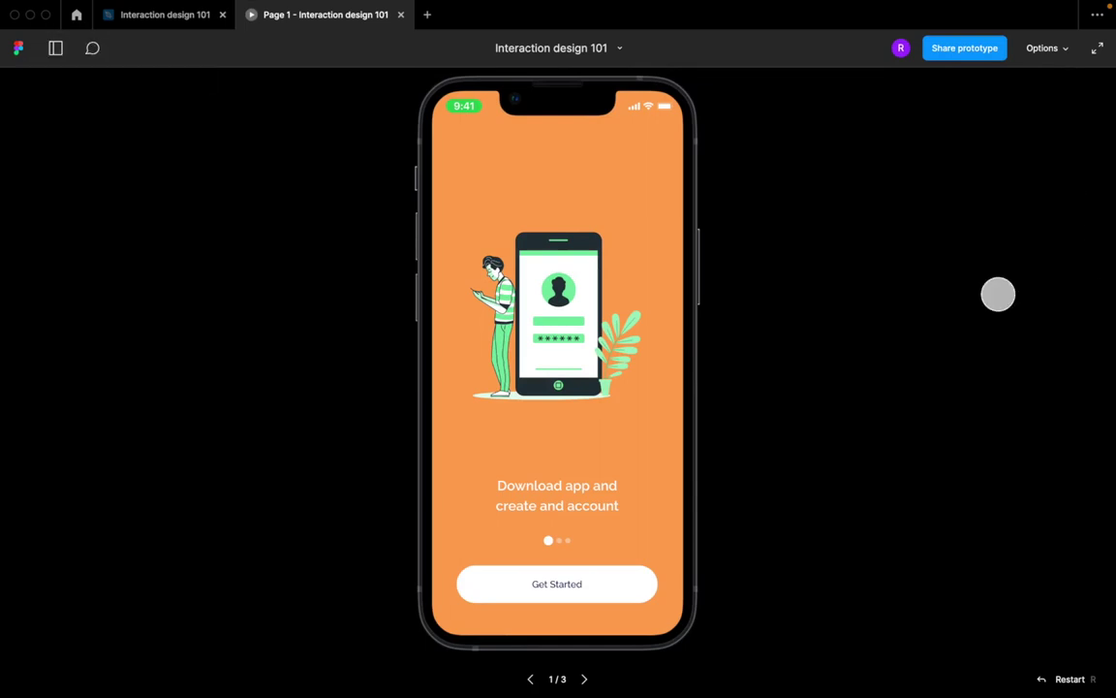
pyautogui.press('super+backslash')
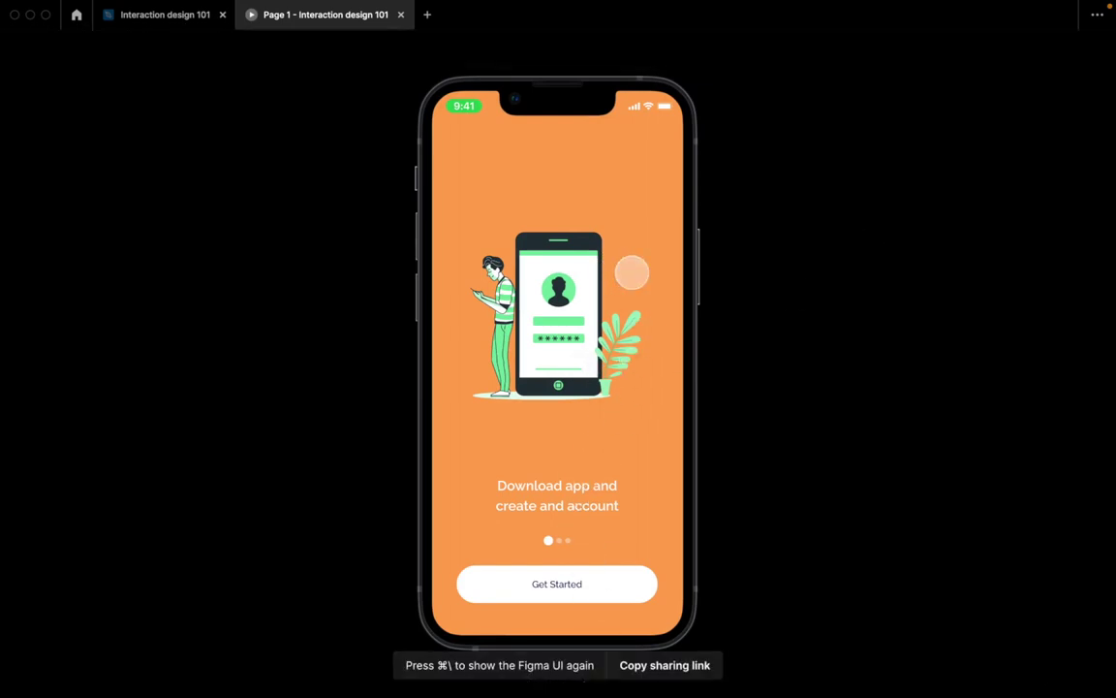
pyautogui.moveTo(633, 270); pyautogui.dragTo(426, 261)
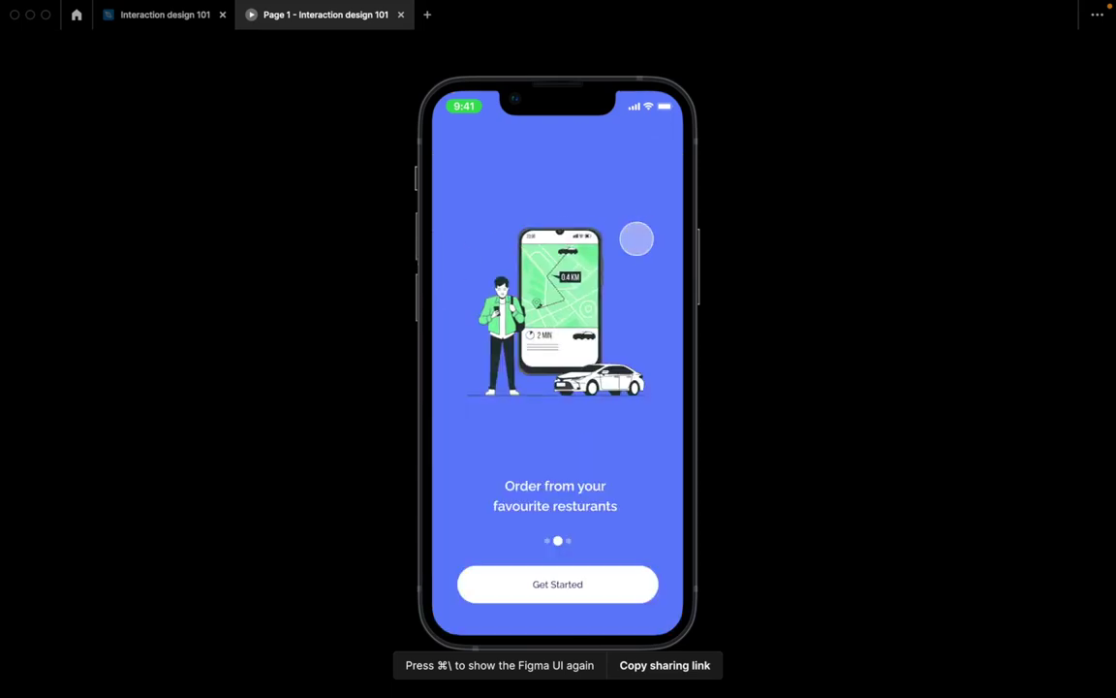
pyautogui.moveTo(638, 240); pyautogui.dragTo(439, 227)
pyautogui.moveTo(489, 258); pyautogui.dragTo(728, 271)
pyautogui.moveTo(522, 273); pyautogui.dragTo(815, 314)
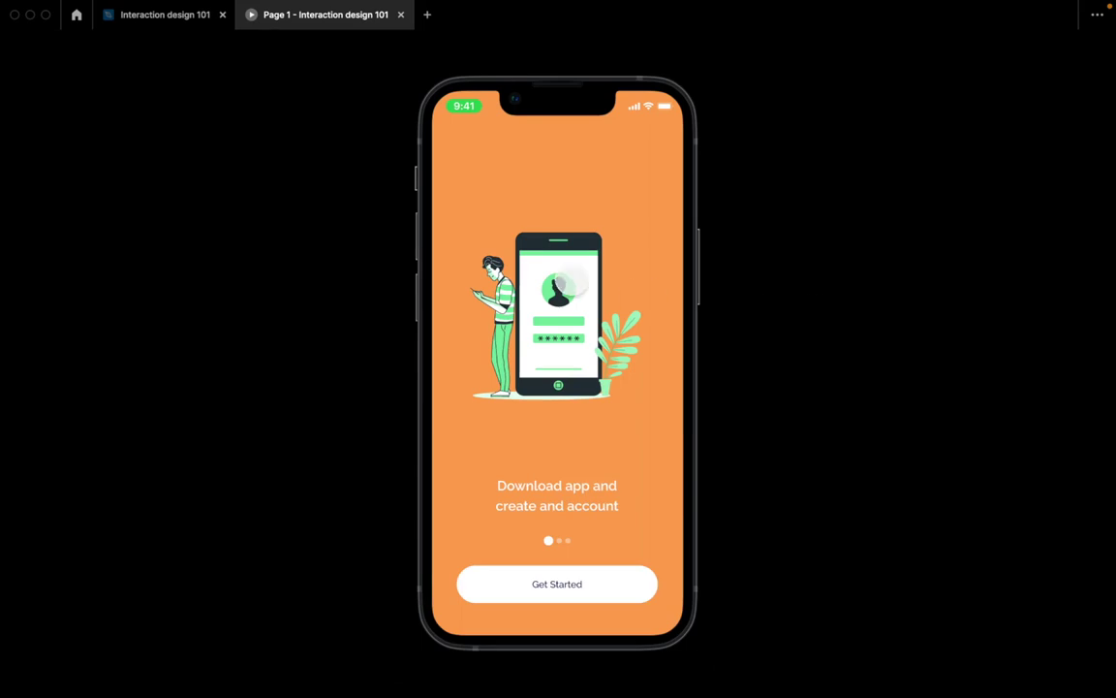
pyautogui.click(147, 15)
# Step: On Page 2, add a 375×812 iPhone 11 Pro / X phone frame
pyautogui.scroll(-10, 341, 433)
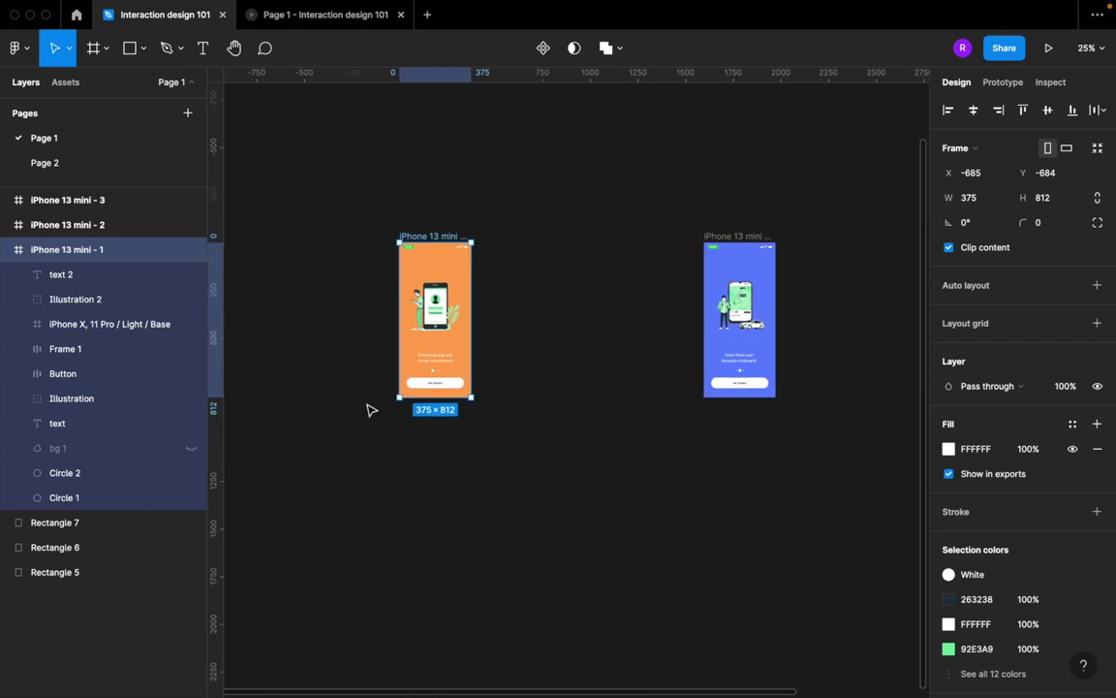
pyautogui.click(88, 164)
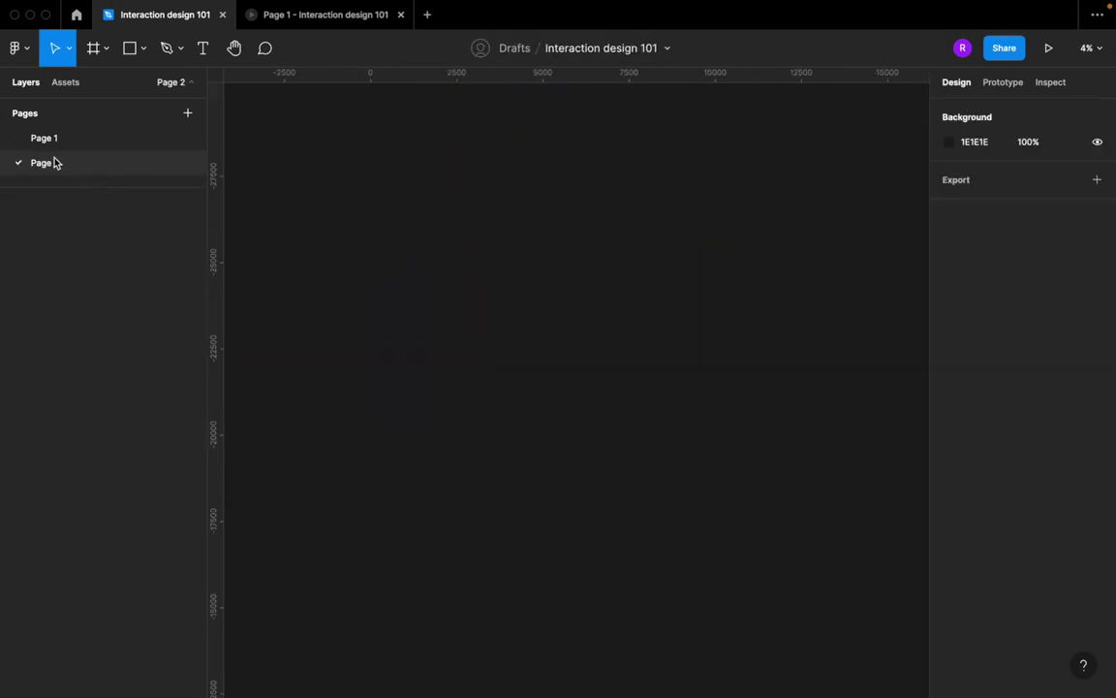
pyautogui.click(106, 51)
pyautogui.click(87, 85)
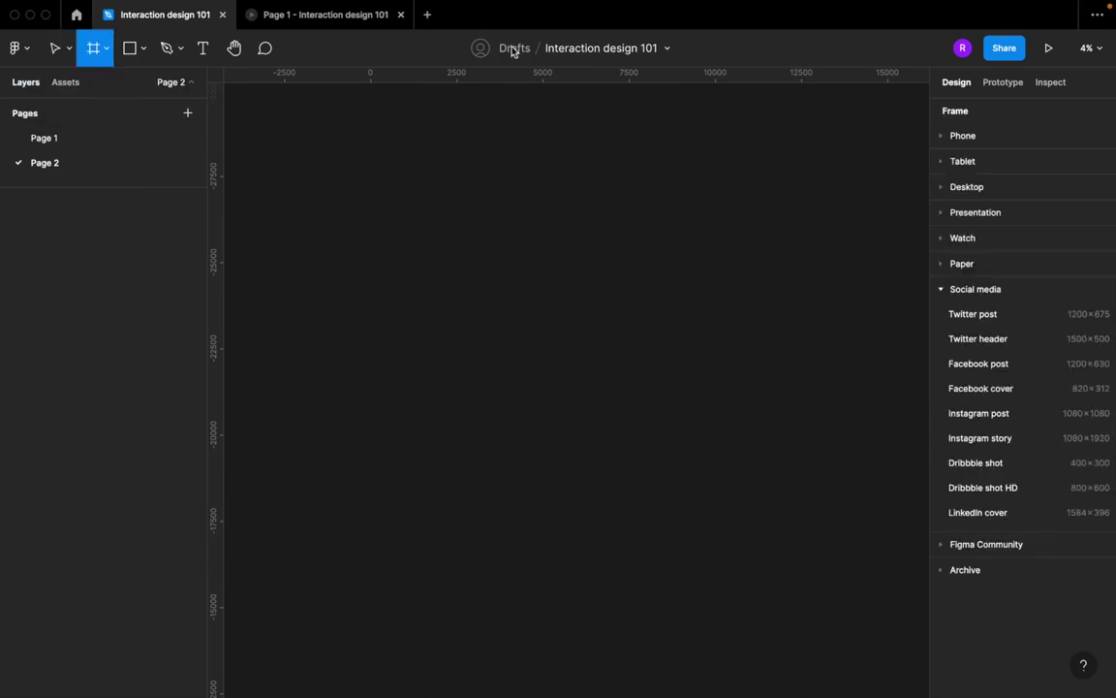
pyautogui.click(943, 141)
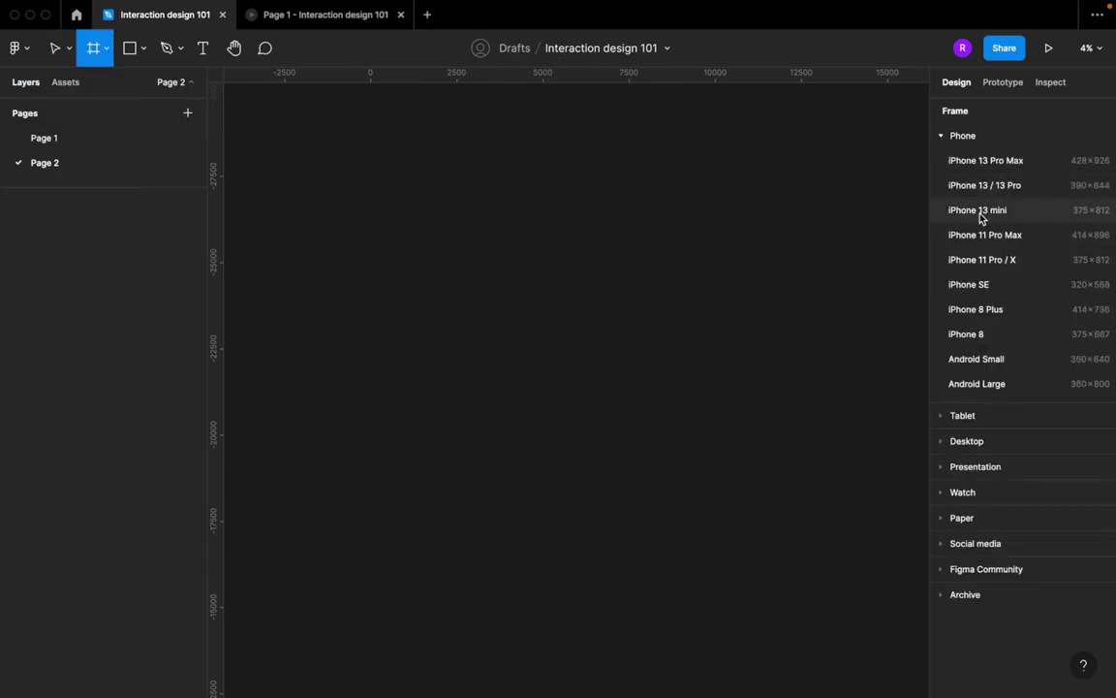
pyautogui.click(988, 264)
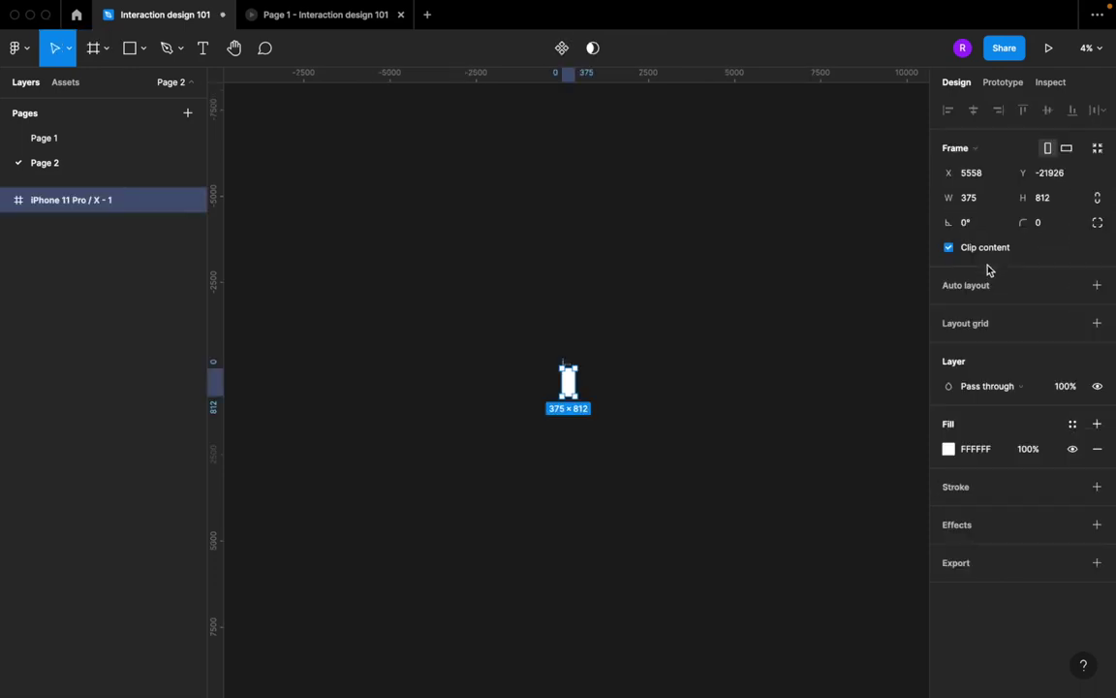
pyautogui.keyDown('ctrl'); pyautogui.scroll(10, 550, 392); pyautogui.keyUp('ctrl')
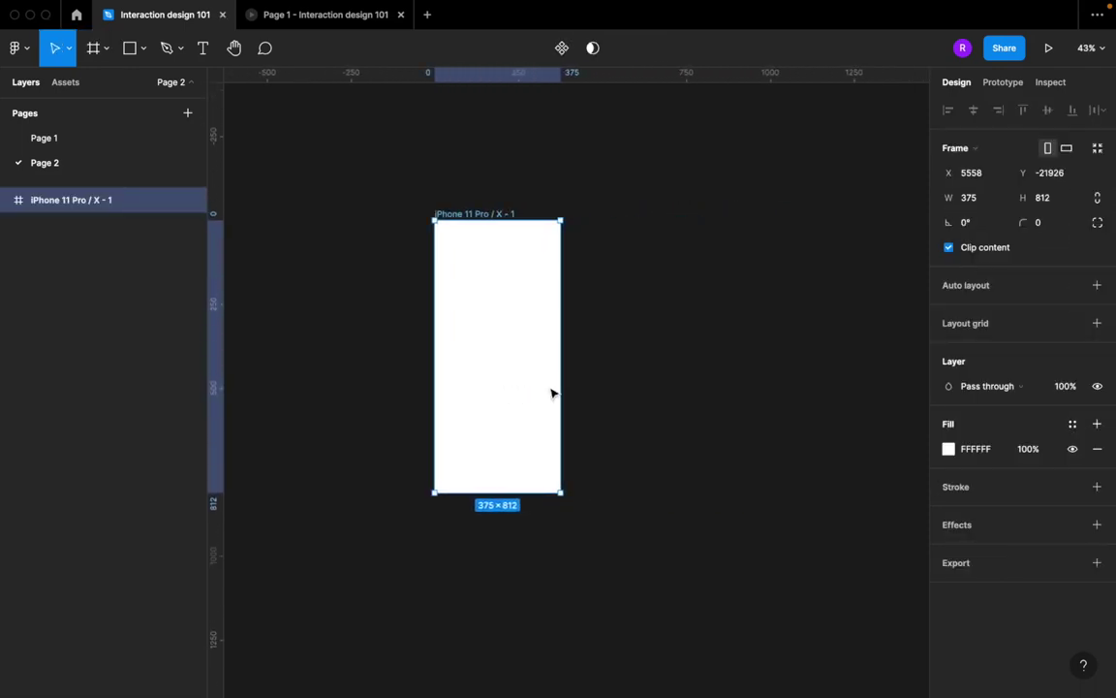
pyautogui.hscroll(2, 555, 349)
# Step: Rename the new frame to 'Screen 1'
pyautogui.rightClick(557, 311)
pyautogui.click(494, 249)
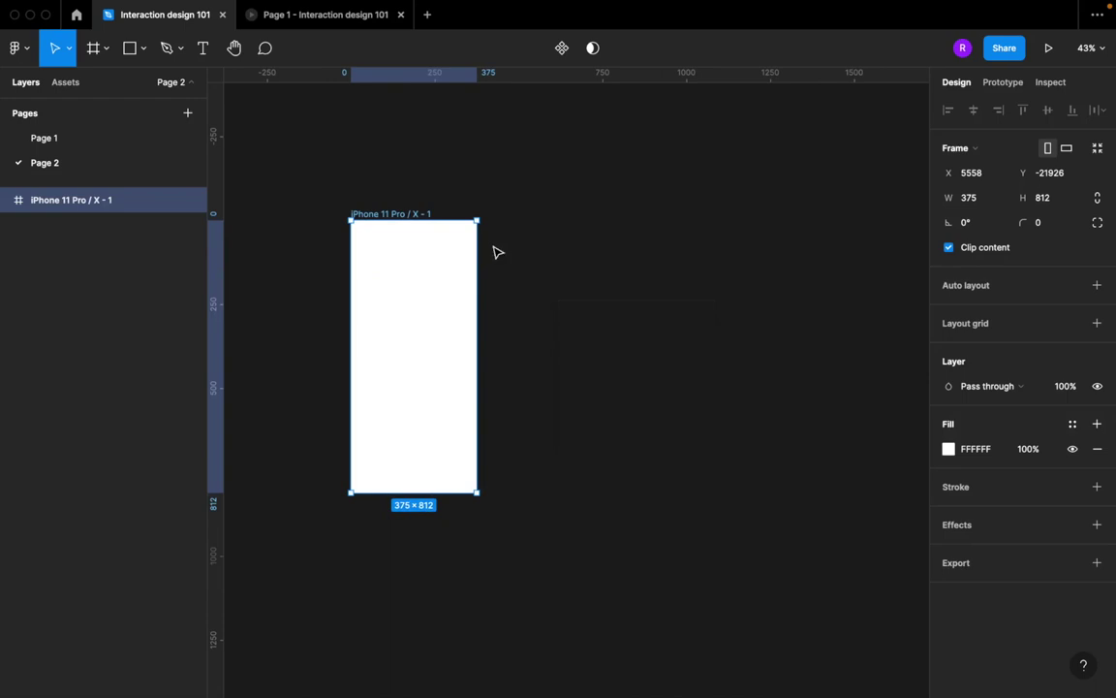
pyautogui.doubleClick(386, 215)
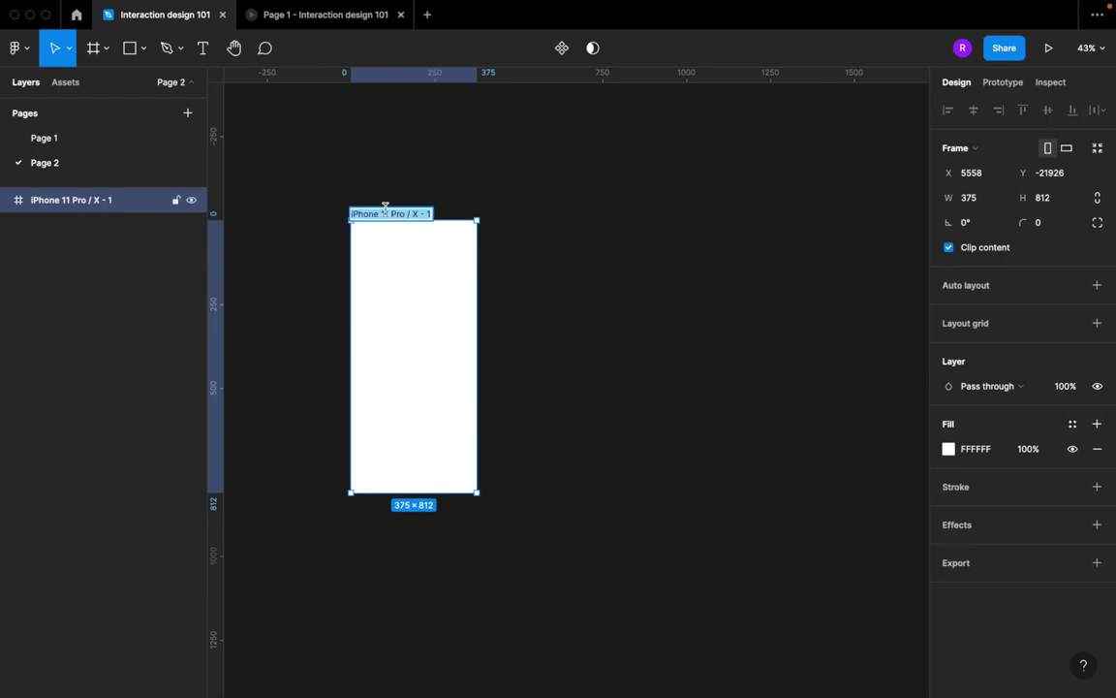
pyautogui.write('F')
pyautogui.press('BackSpace')
pyautogui.press('BackSpace')
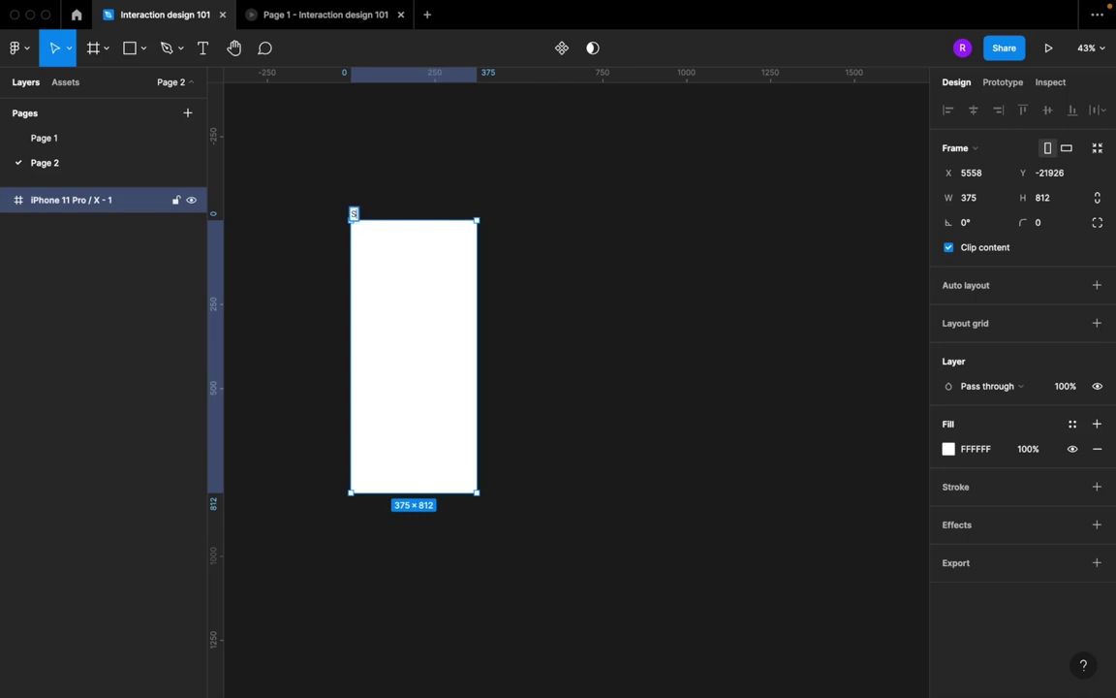
pyautogui.write('creen 1')
pyautogui.click(542, 291)
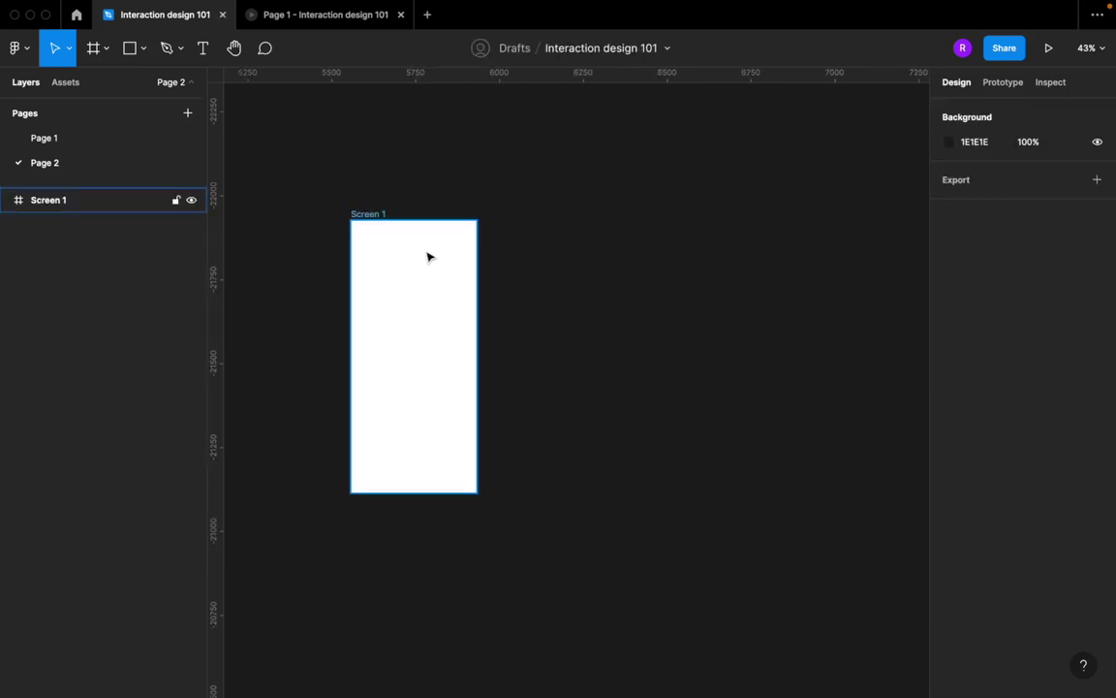
# Step: Duplicate Screen 1 and arrange Screens 1, 2 and 3 in a row with equal gaps
pyautogui.moveTo(376, 217); pyautogui.dragTo(783, 219)
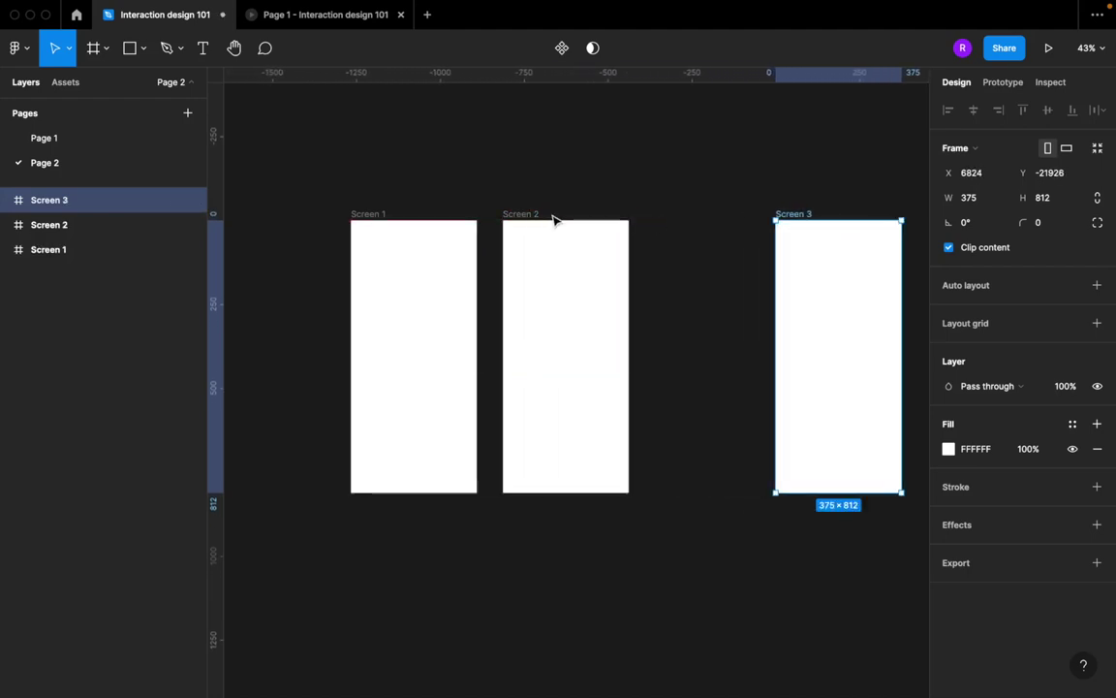
pyautogui.moveTo(553, 220); pyautogui.dragTo(648, 205)
pyautogui.scroll(-3, 588, 219)
pyautogui.moveTo(514, 199)
pyautogui.mouseDown()
pyautogui.moveTo(528, 199)
pyautogui.moveTo(518, 197)
pyautogui.mouseUp()
pyautogui.hscroll(-4, 381, 187)
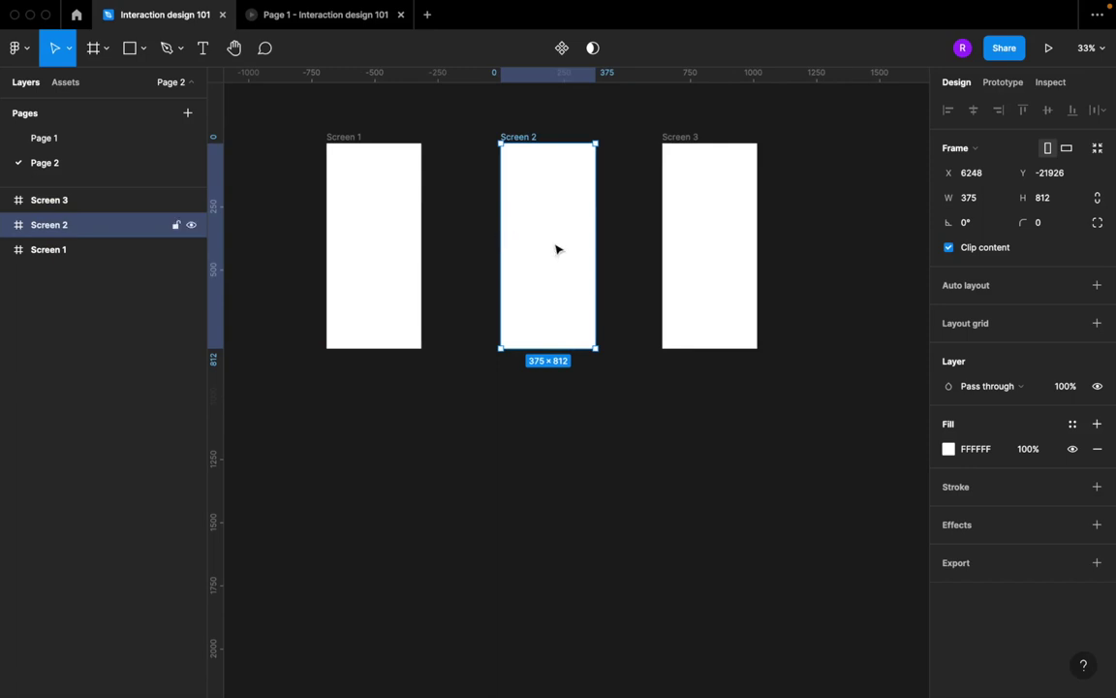
pyautogui.moveTo(719, 183); pyautogui.dragTo(812, 188)
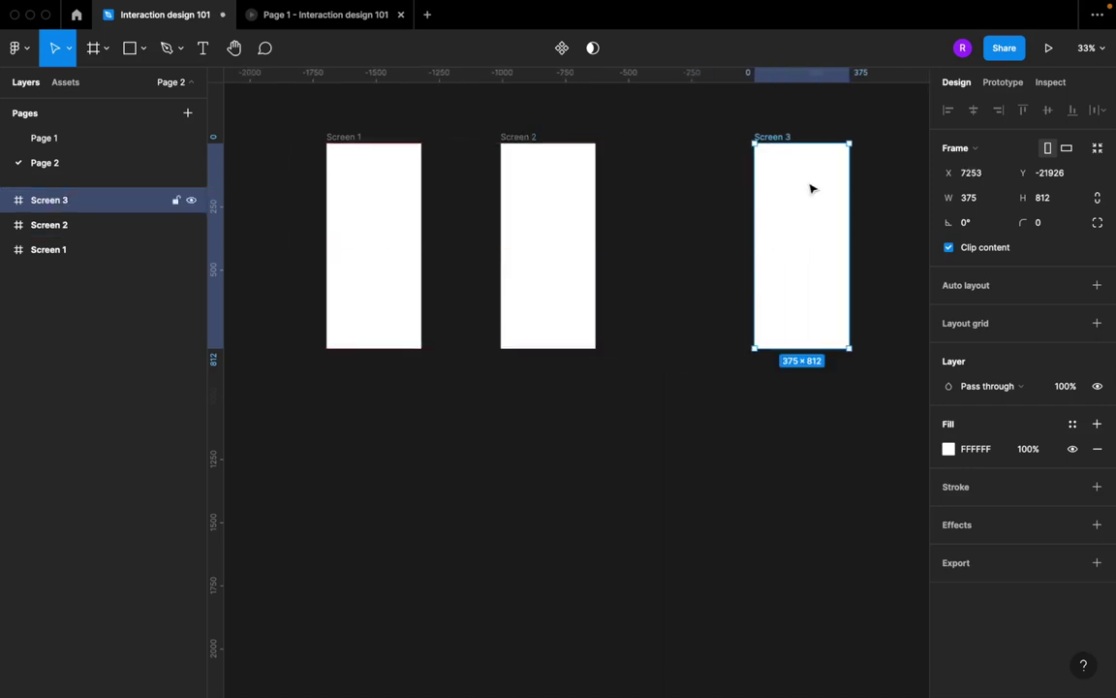
pyautogui.moveTo(557, 207); pyautogui.dragTo(599, 207)
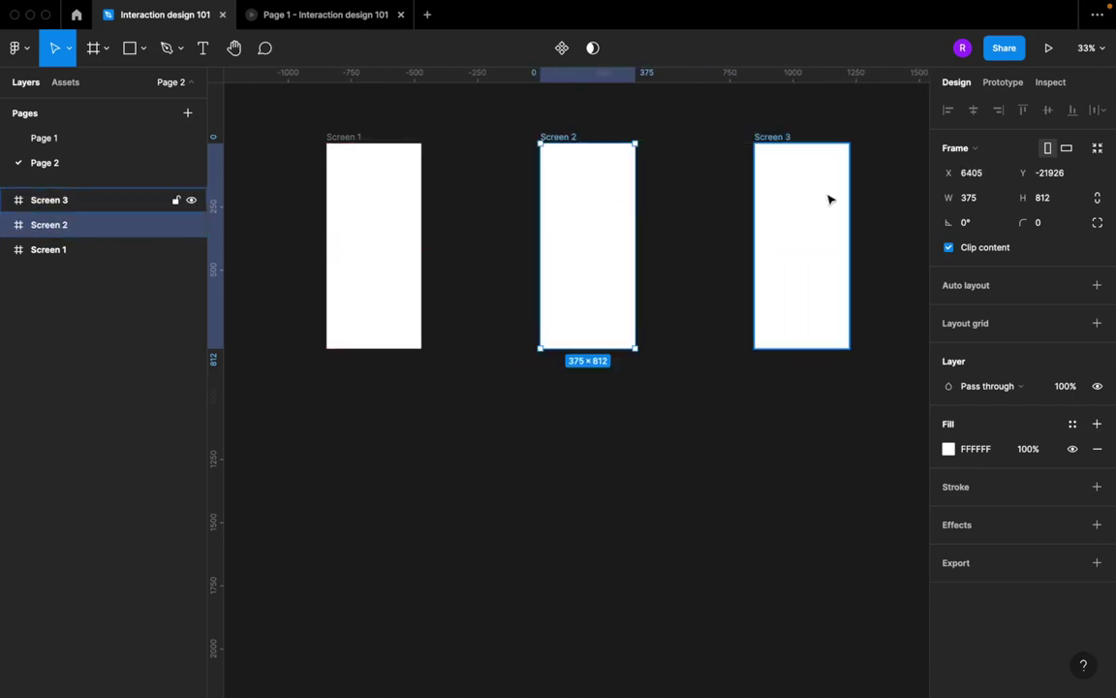
pyautogui.moveTo(829, 200); pyautogui.dragTo(838, 200)
pyautogui.scroll(2, 488, 194)
pyautogui.hscroll(-2, 488, 194)
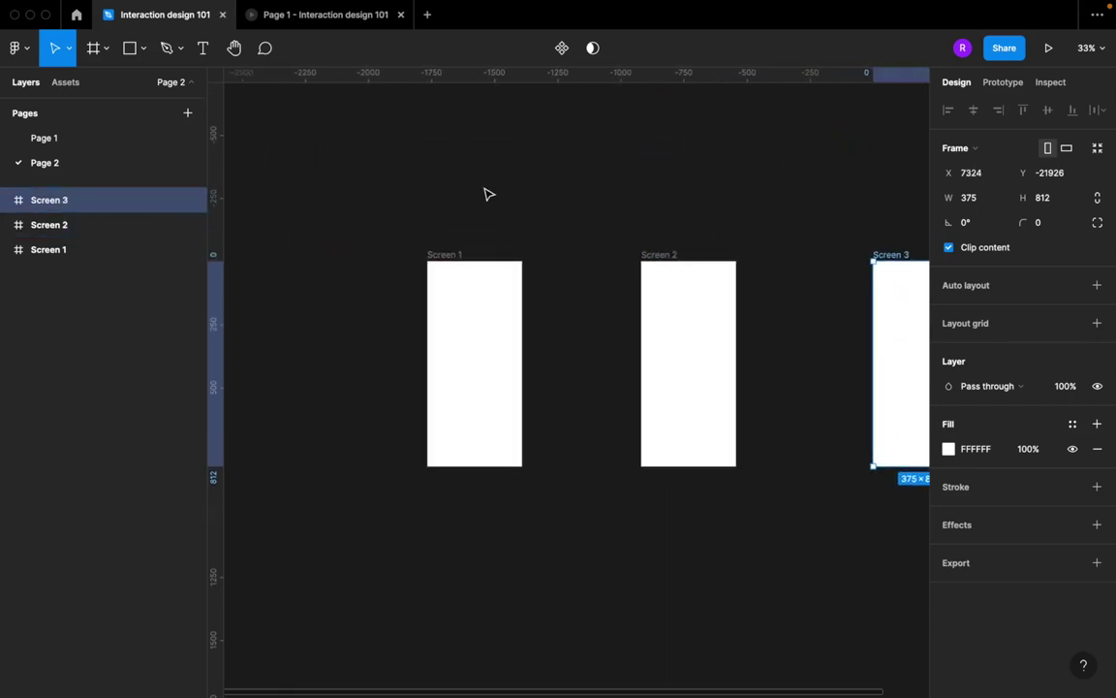
pyautogui.click(341, 19)
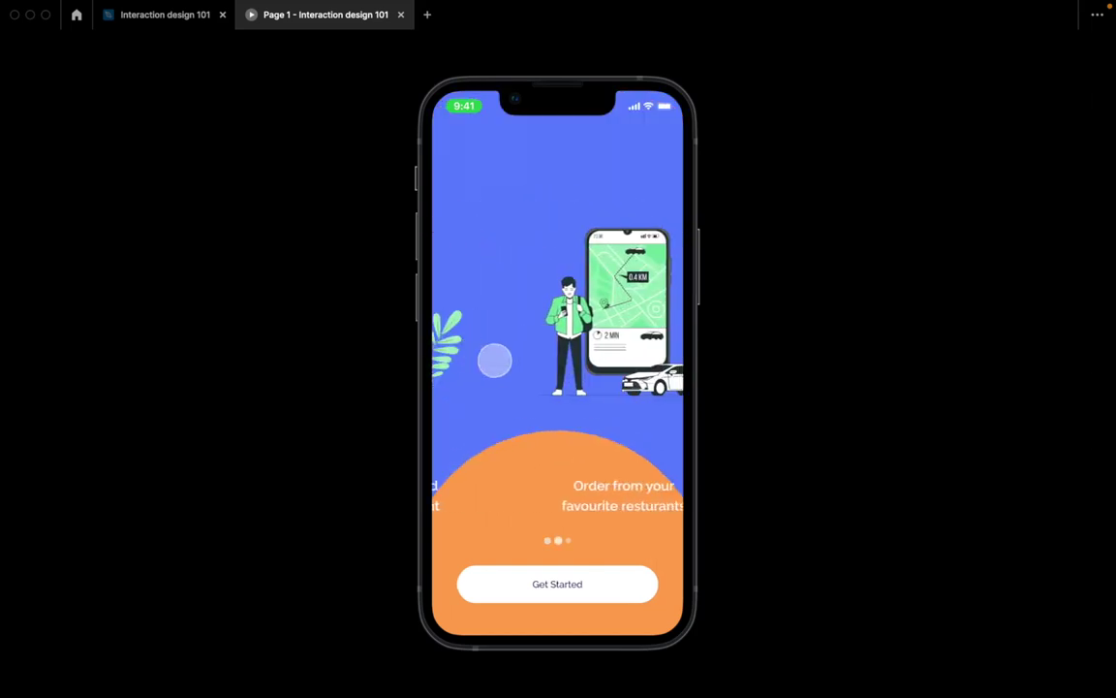
pyautogui.moveTo(493, 361); pyautogui.dragTo(356, 322)
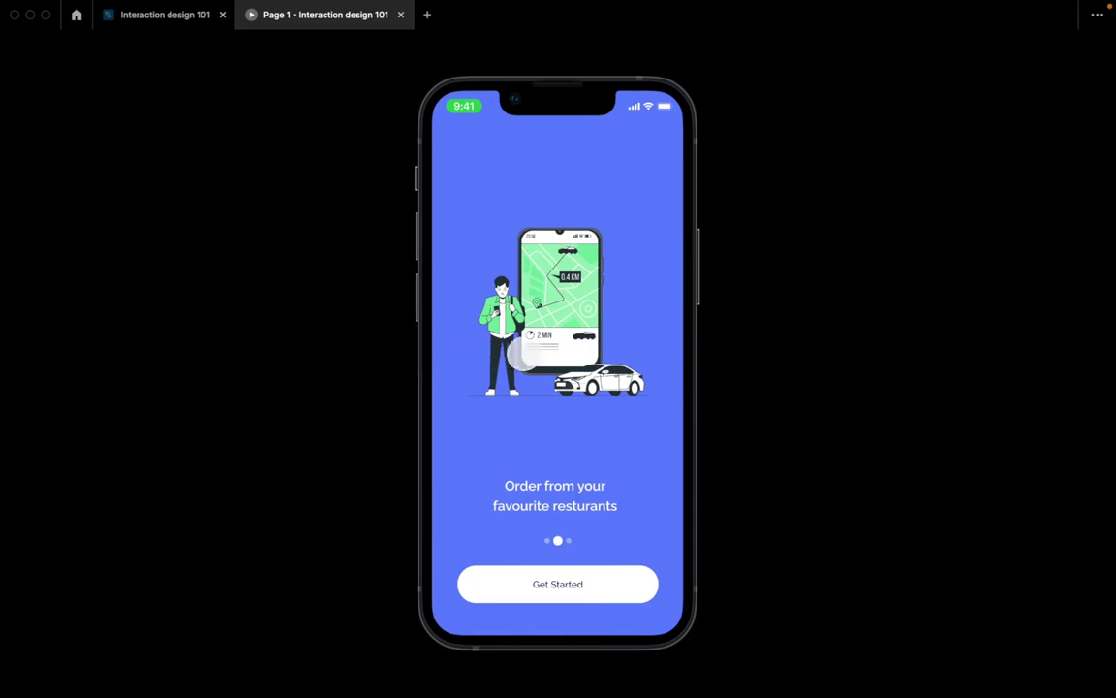
pyautogui.moveTo(630, 334); pyautogui.dragTo(362, 311)
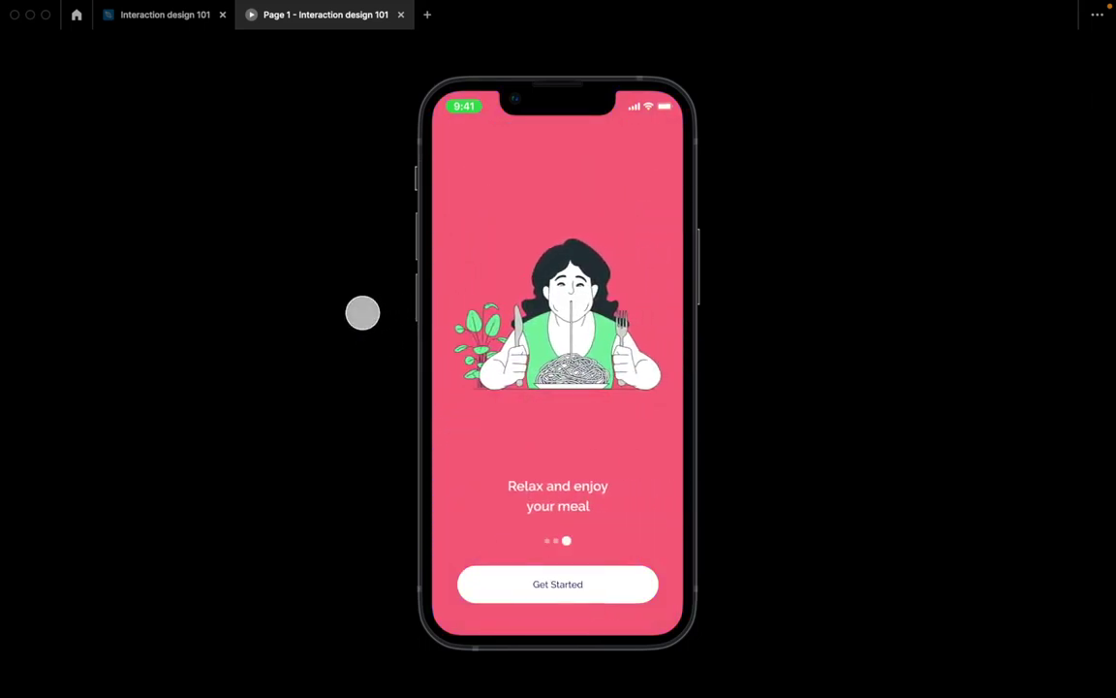
pyautogui.moveTo(471, 346); pyautogui.dragTo(715, 383)
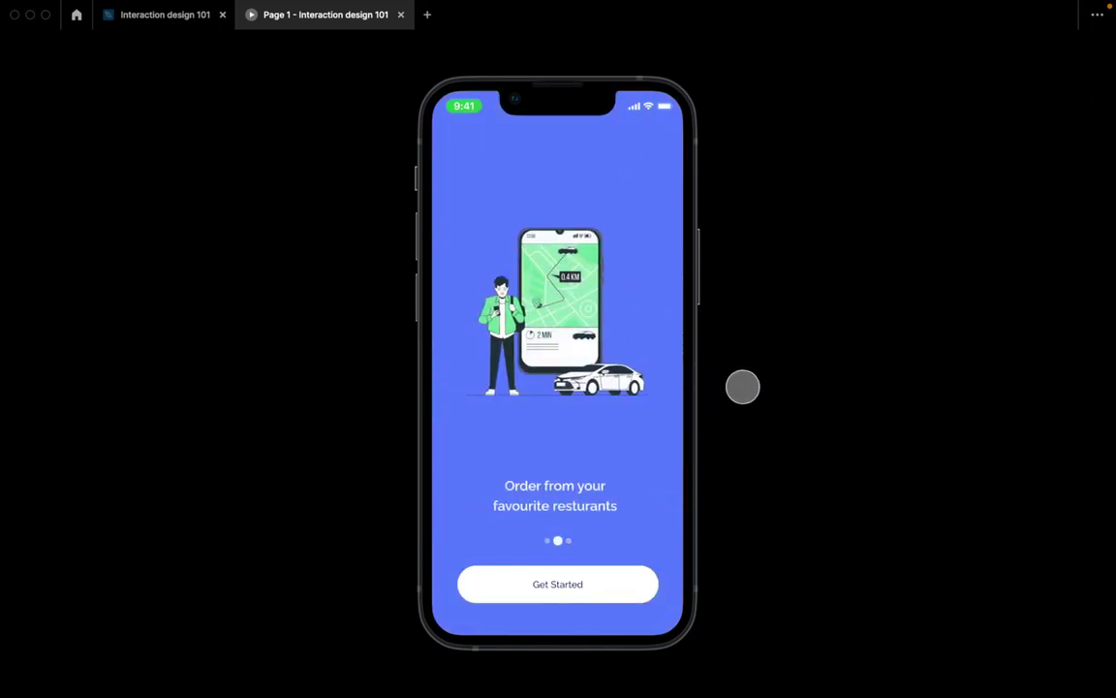
pyautogui.moveTo(678, 330); pyautogui.dragTo(690, 357)
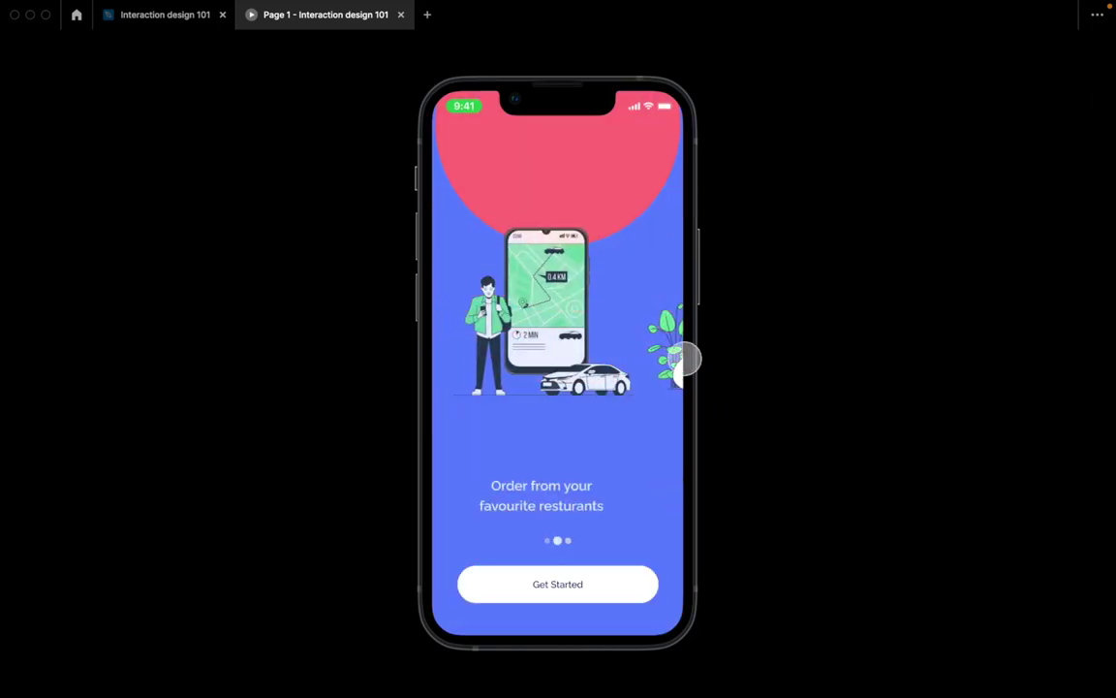
pyautogui.moveTo(482, 269); pyautogui.dragTo(690, 324)
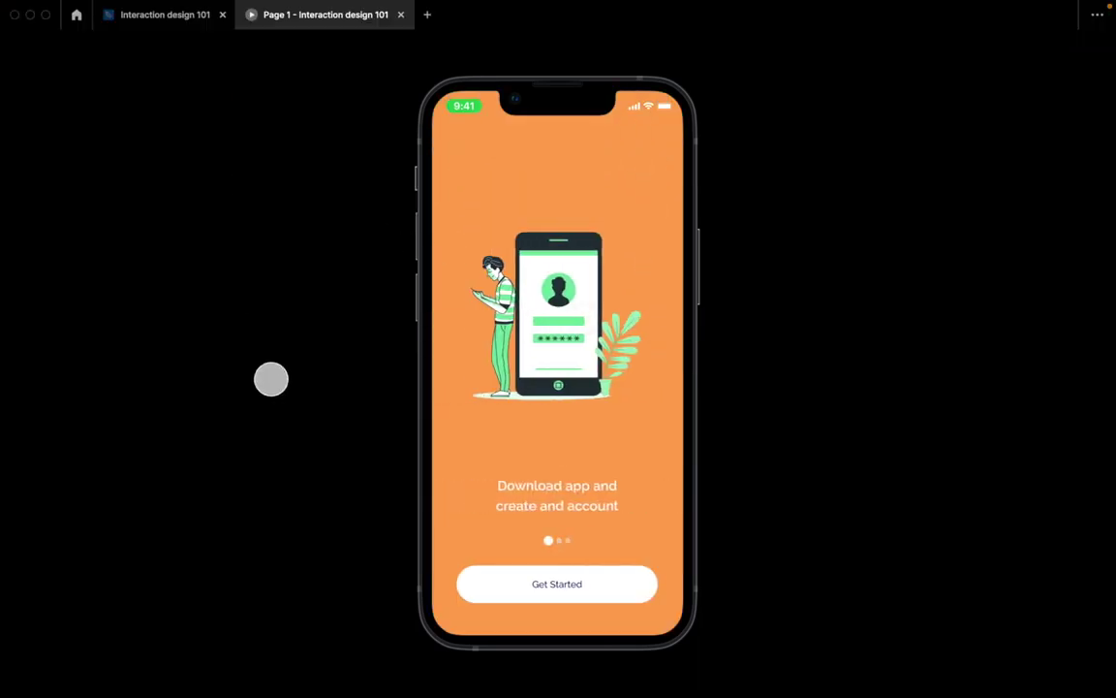
pyautogui.click(165, 15)
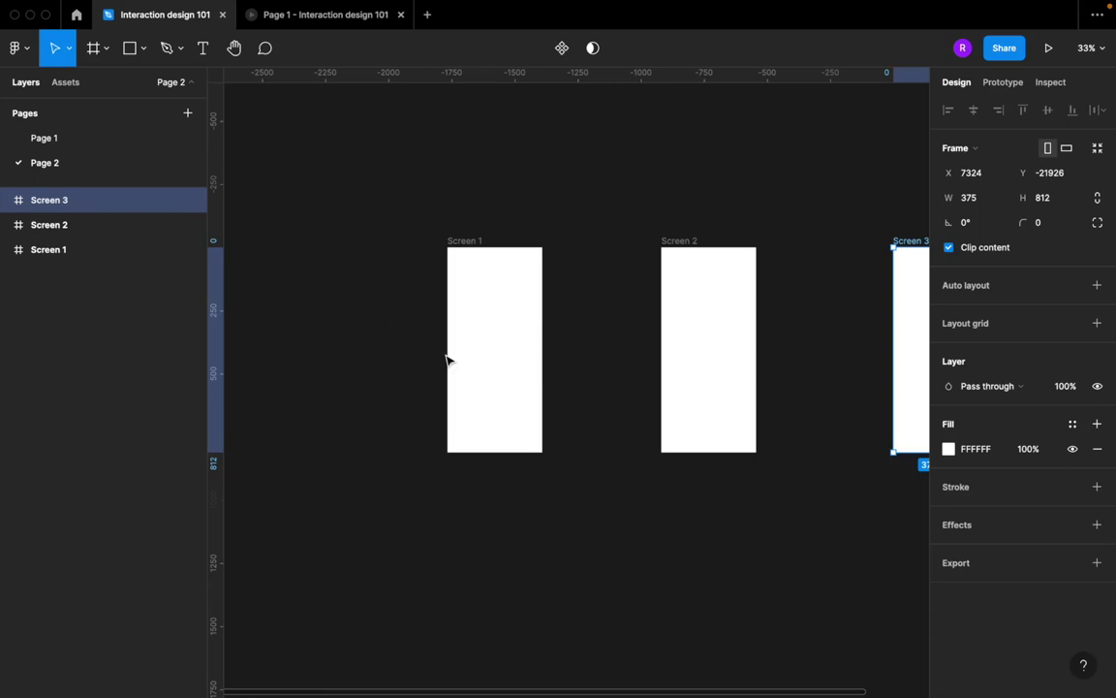
# Step: On Page 1, select and copy the orange, blue and pink colour squares
pyautogui.scroll(-10, 446, 361)
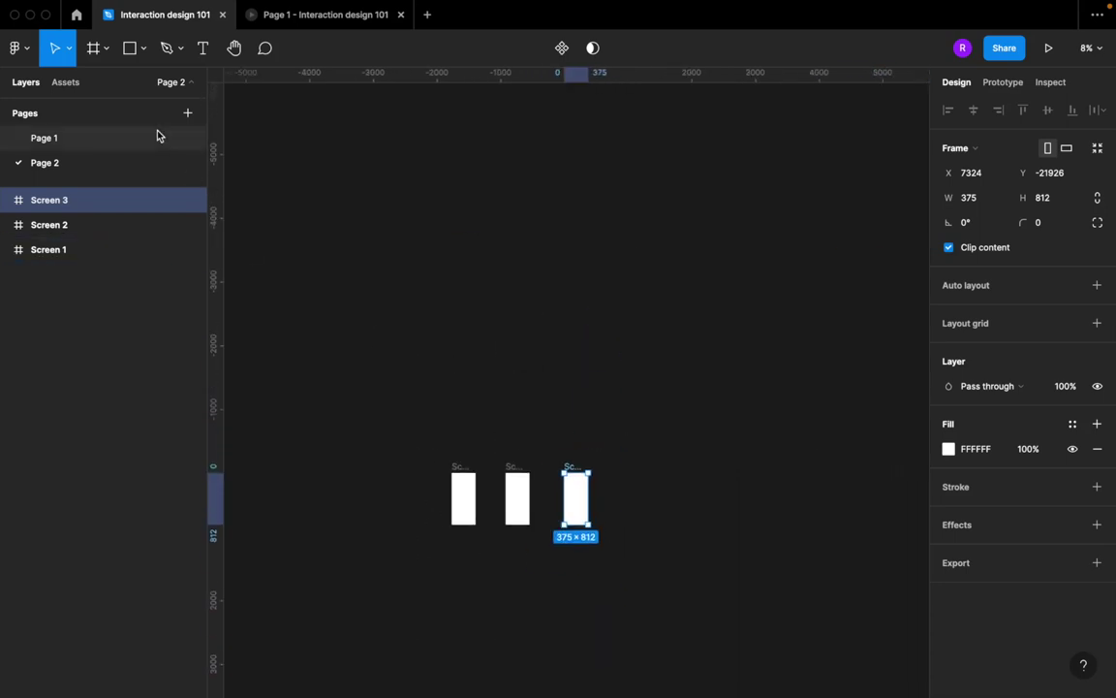
pyautogui.click(44, 138)
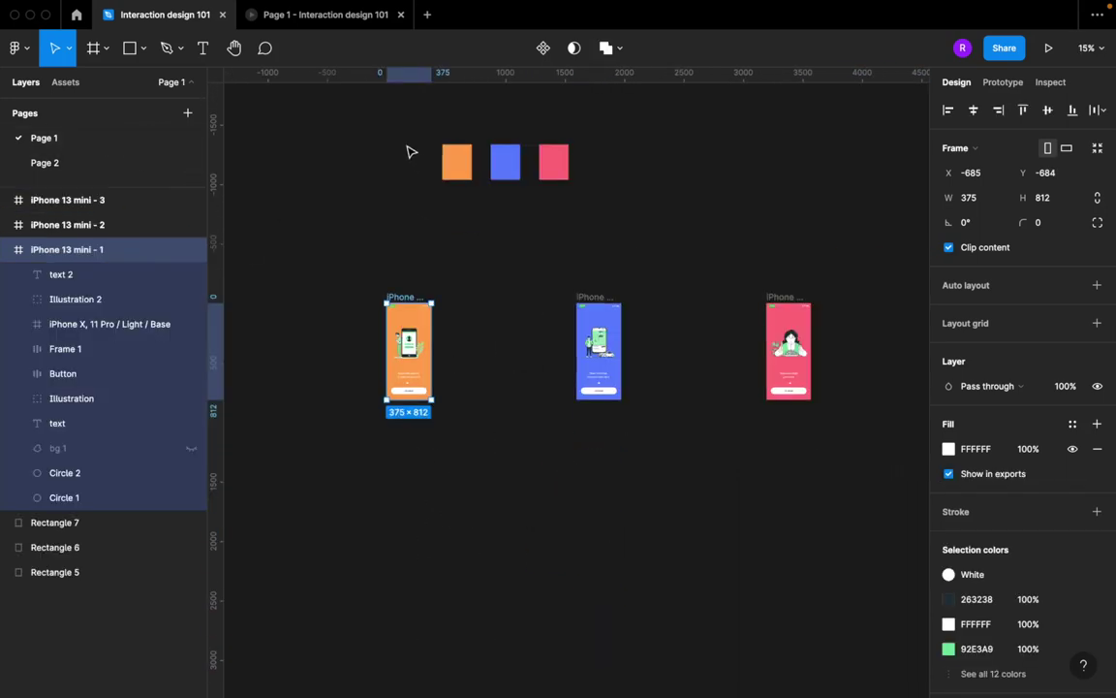
pyautogui.moveTo(410, 152); pyautogui.dragTo(613, 225)
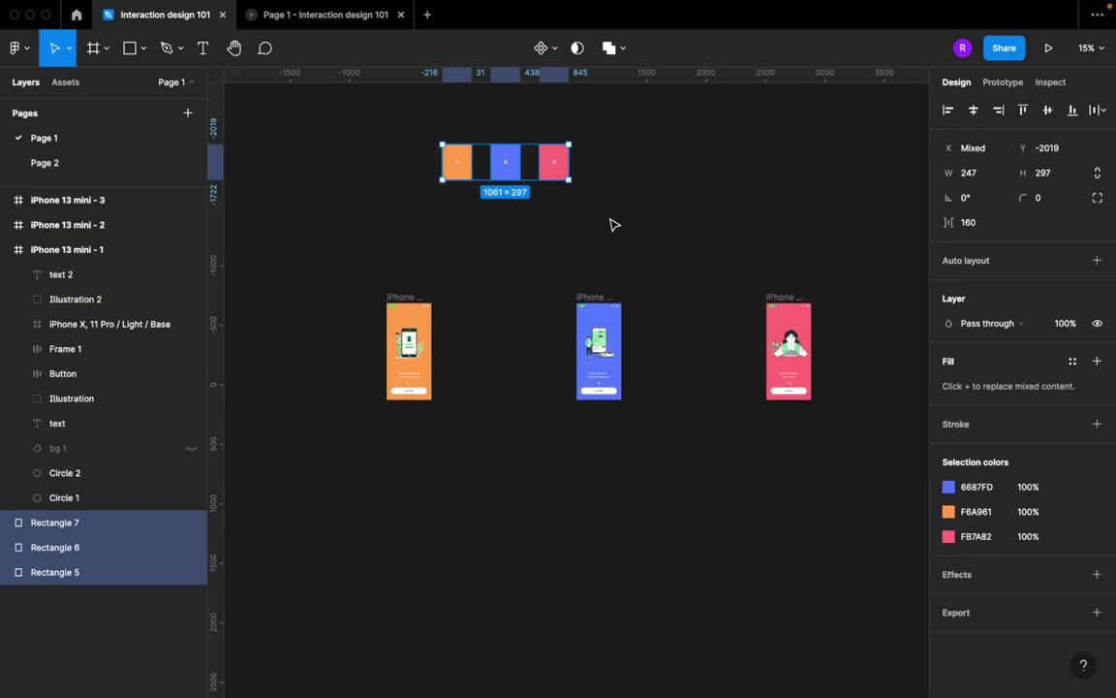
pyautogui.press('pagedown')
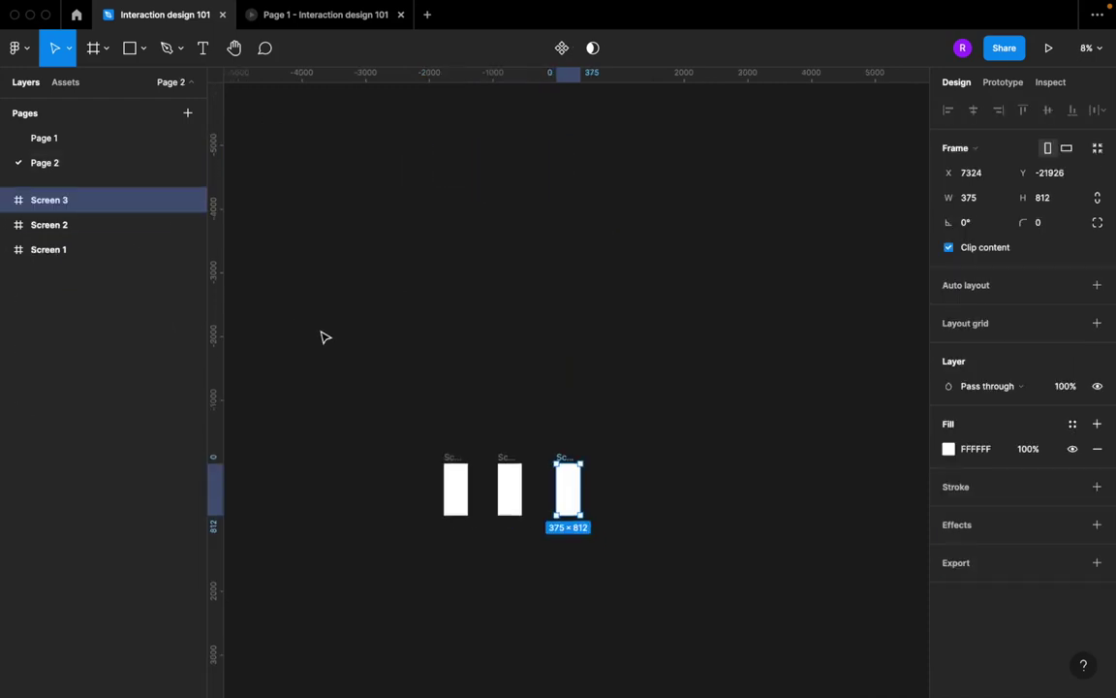
# Step: Paste the three colour squares onto Page 2 above the screens
pyautogui.scroll(-2, 466, 334)
pyautogui.scroll(5, 464, 335)
pyautogui.scroll(-5, 464, 335)
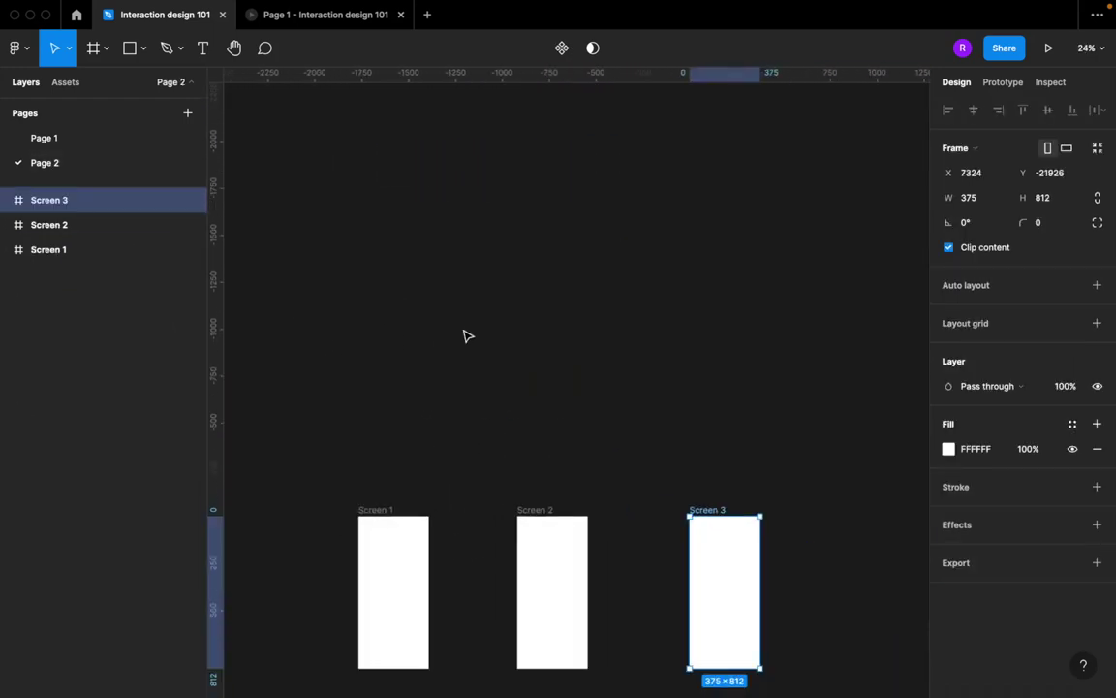
pyautogui.scroll(-2, 465, 336)
pyautogui.click(463, 301)
pyautogui.hotkey('ctrl', 'v')
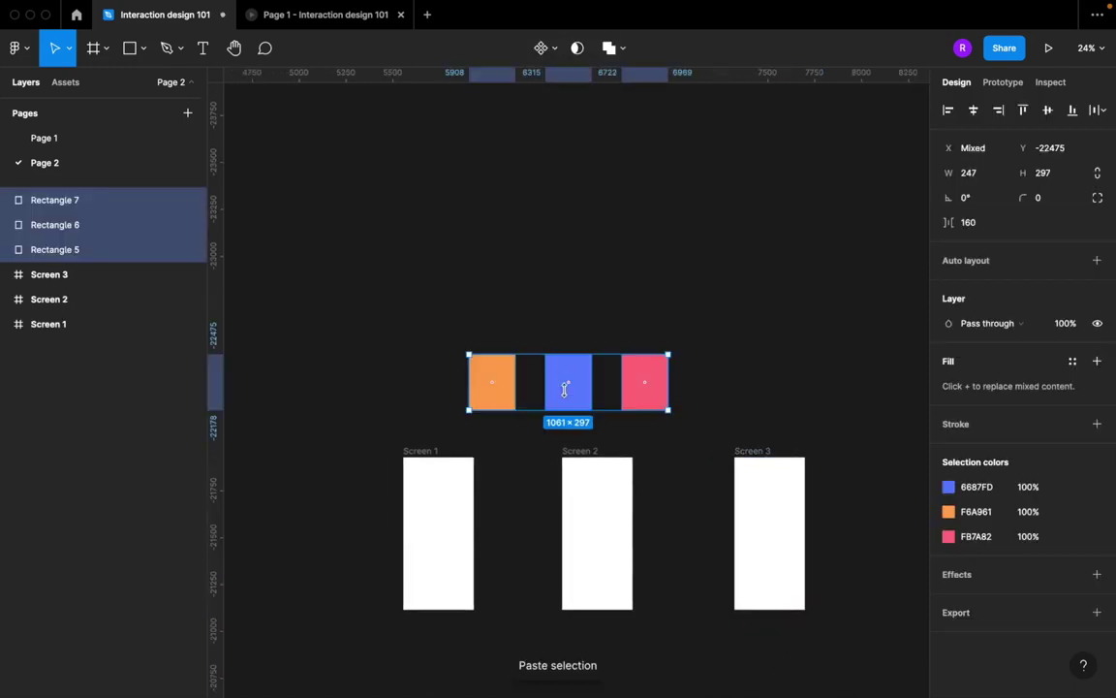
pyautogui.click(652, 325)
# Step: Select the Screen 1 frame and check its context options
pyautogui.scroll(-3, 653, 322)
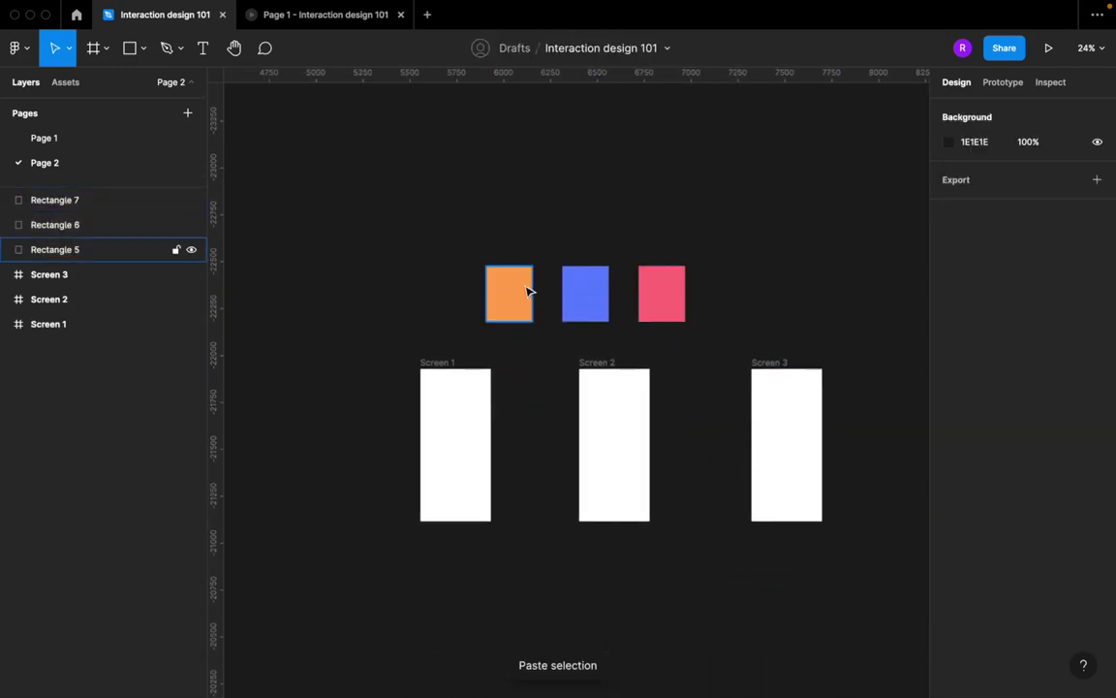
pyautogui.hscroll(-2, 528, 290)
pyautogui.click(457, 350)
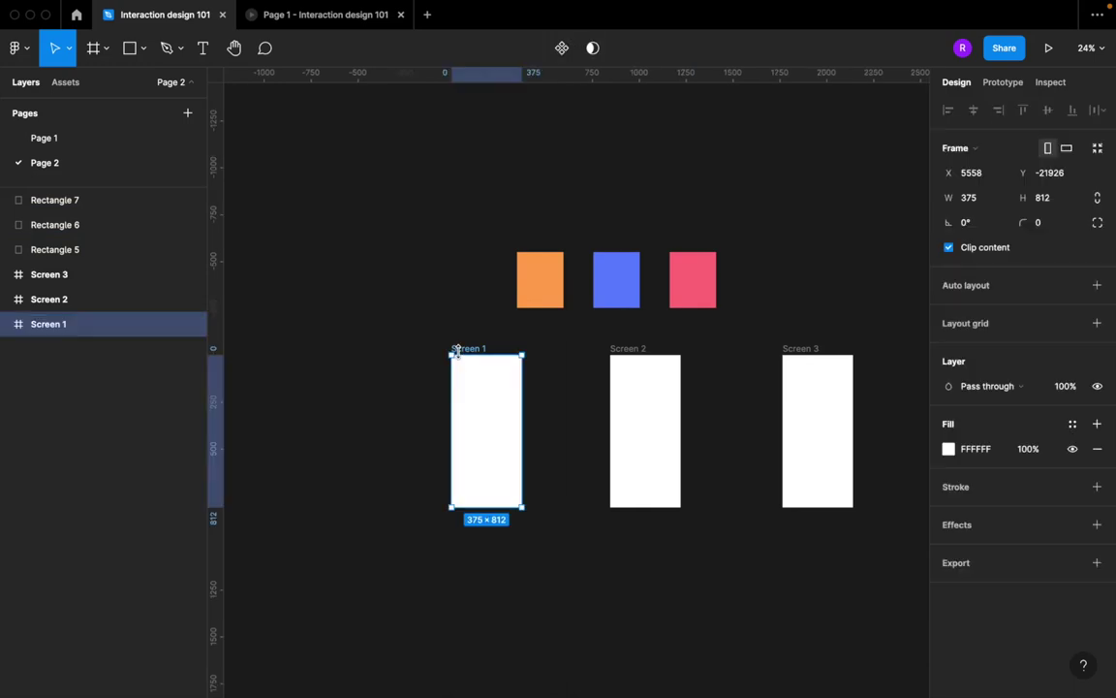
pyautogui.rightClick(452, 369)
pyautogui.click(324, 289)
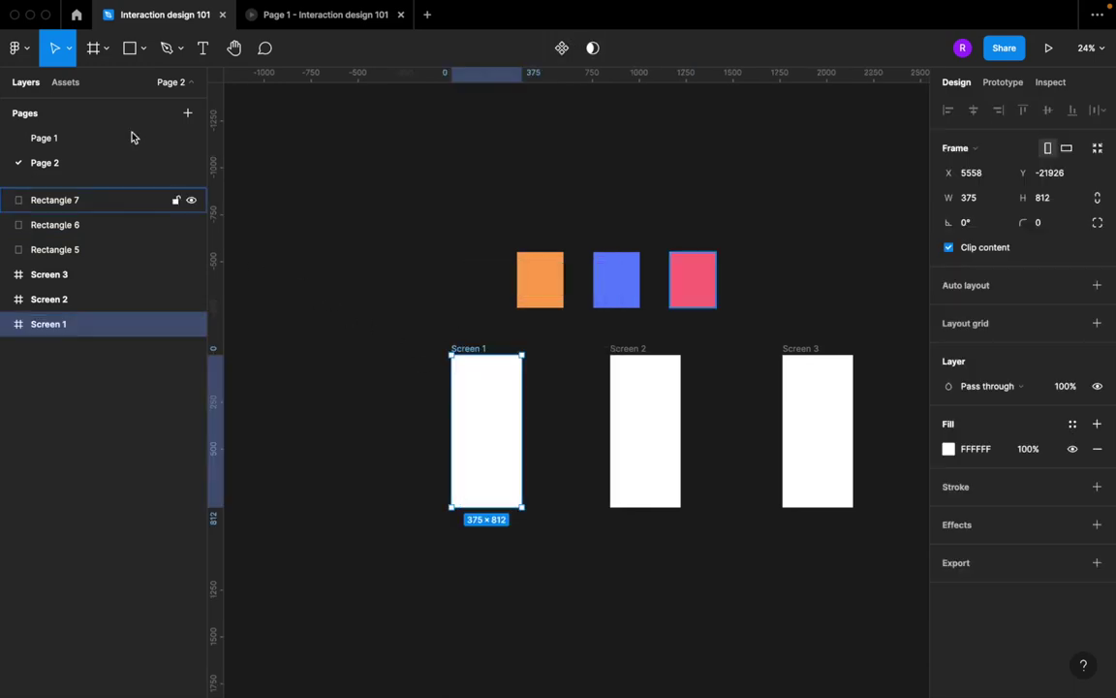
# Step: Draw an ellipse below Screen 1 and size it to 1200×1200
pyautogui.click(142, 50)
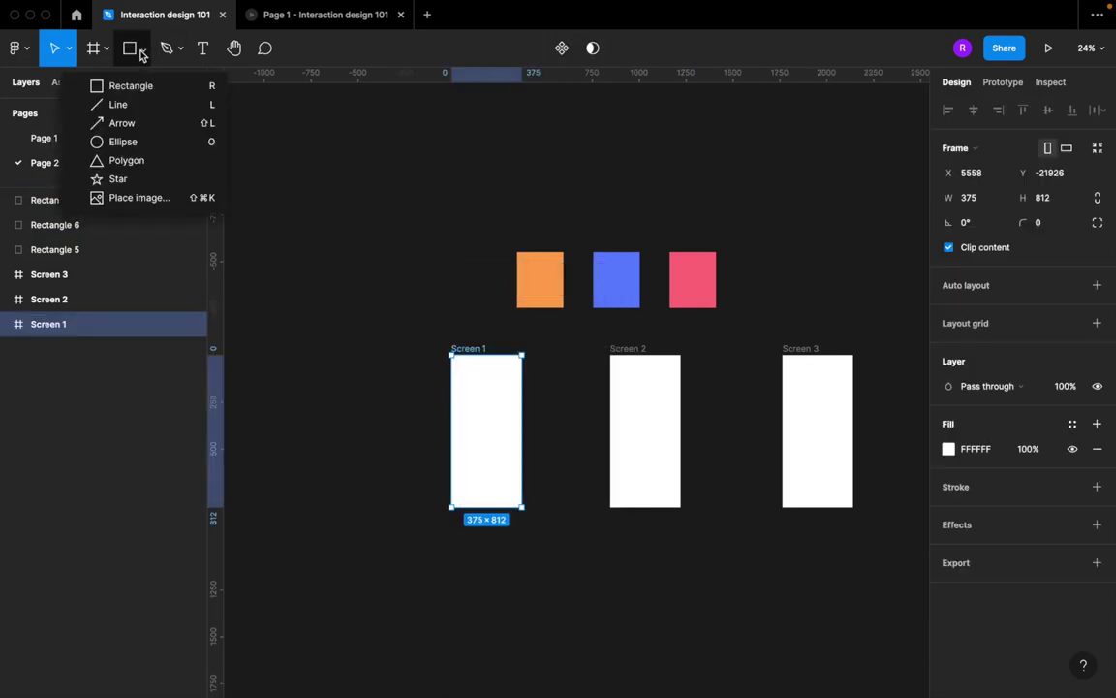
pyautogui.click(122, 141)
pyautogui.scroll(-3, 366, 501)
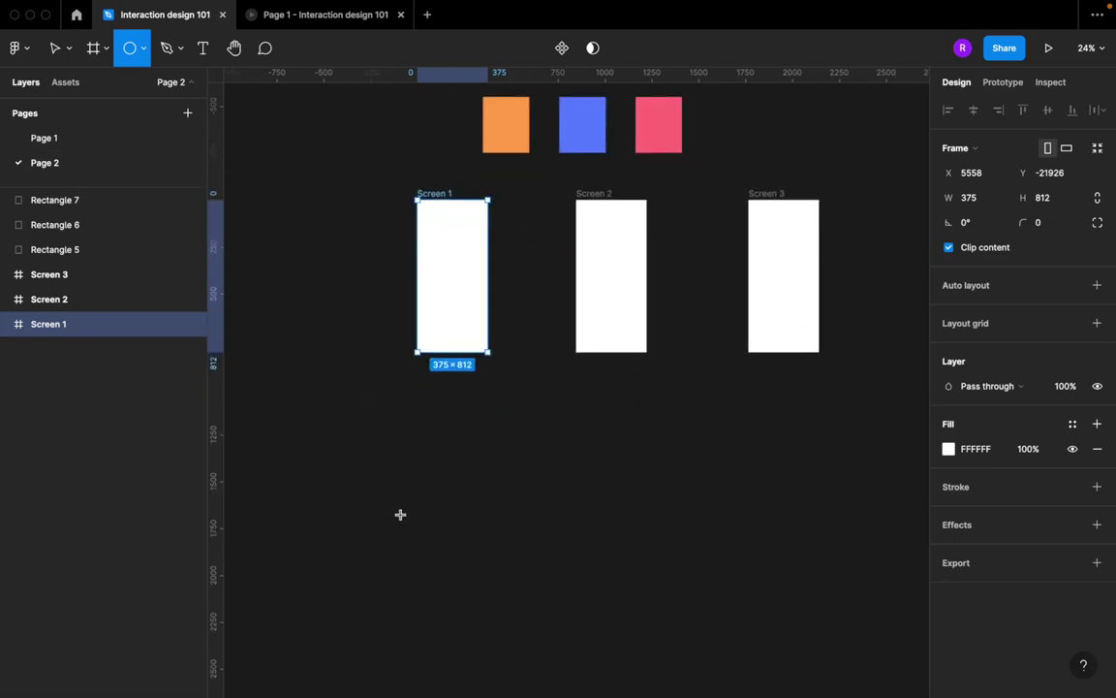
pyautogui.moveTo(391, 500); pyautogui.dragTo(622, 621)
pyautogui.click(1057, 181)
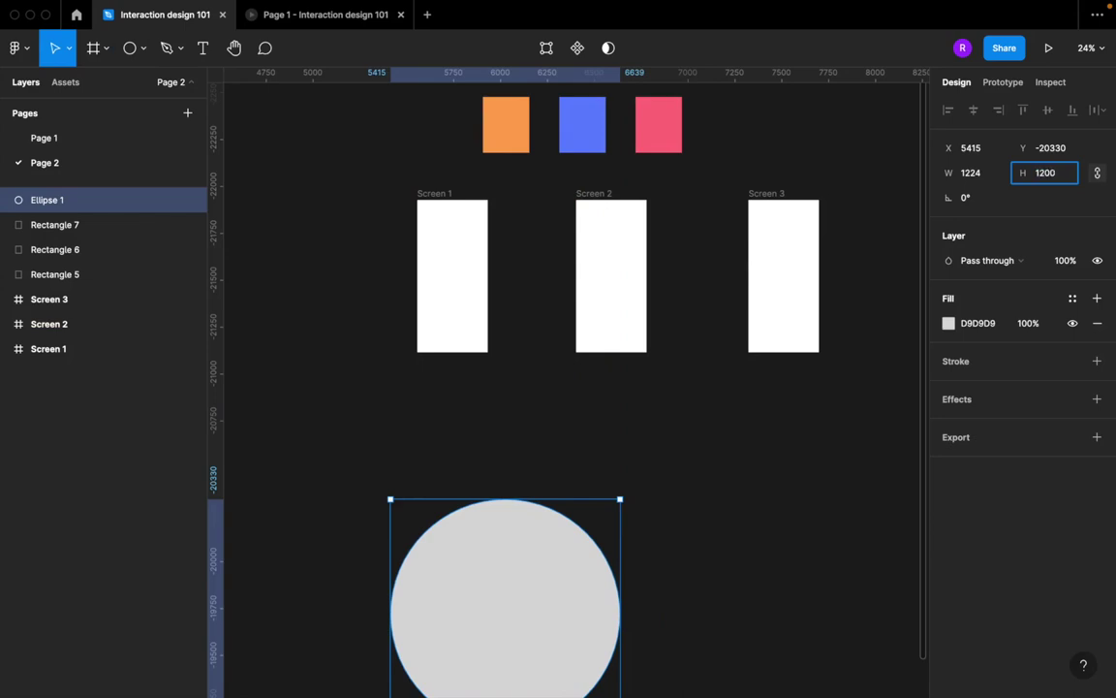
pyautogui.write('1200')
pyautogui.press('Return')
# Step: Position the 1200×1200 circle centred beneath Screen 1
pyautogui.hscroll(-2, 563, 535)
pyautogui.scroll(-1, 563, 535)
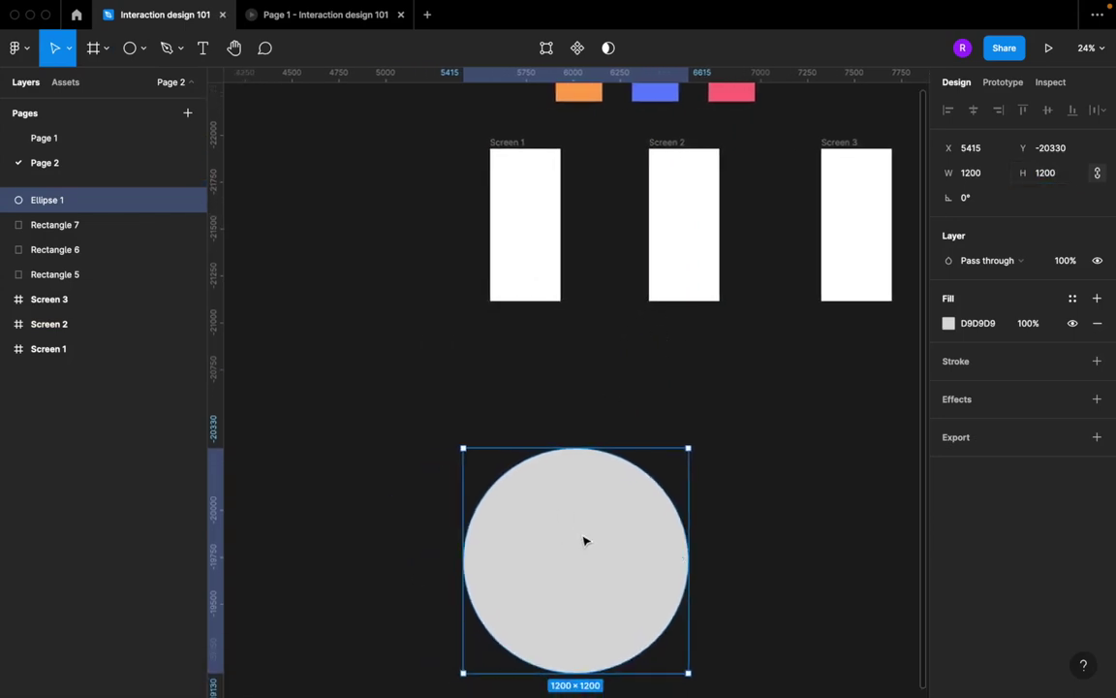
pyautogui.moveTo(584, 541); pyautogui.dragTo(605, 531)
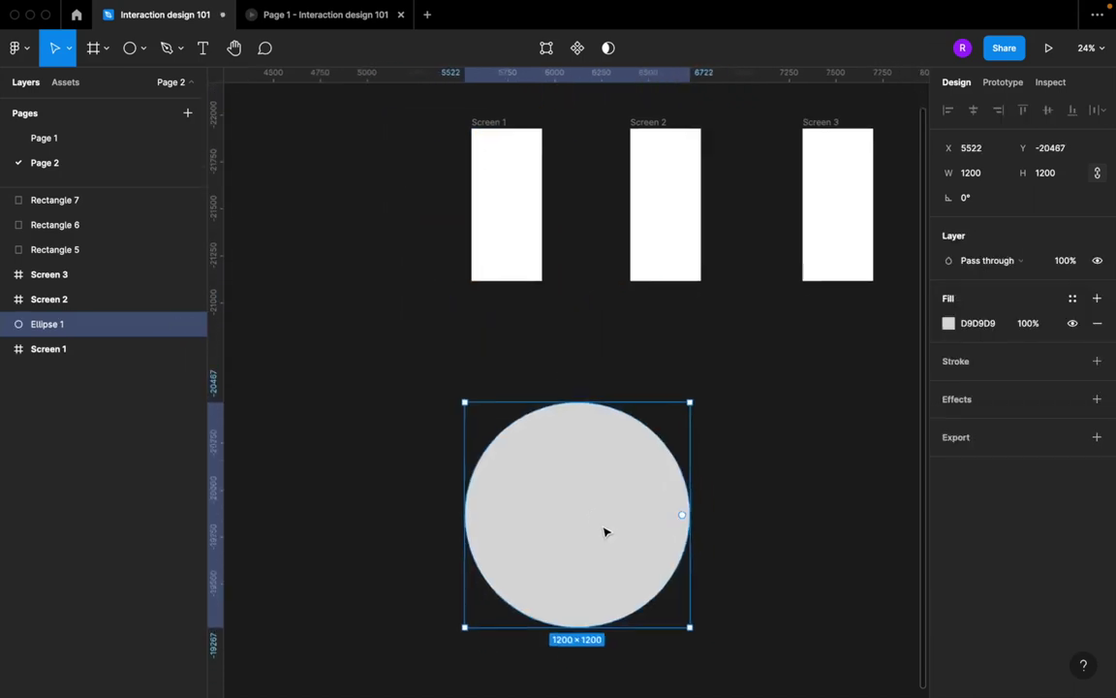
pyautogui.scroll(2, 606, 531)
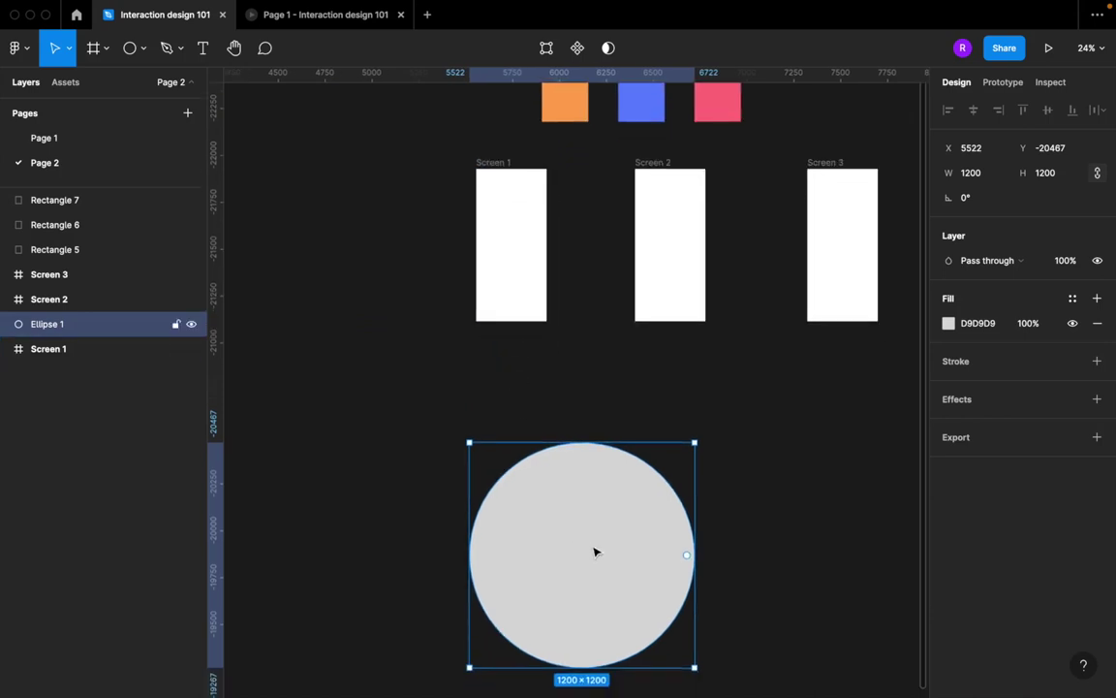
pyautogui.scroll(-2, 600, 551)
pyautogui.hscroll(3, 601, 550)
pyautogui.moveTo(515, 502); pyautogui.dragTo(911, 448)
pyautogui.scroll(-3, 911, 448)
# Step: Fill the first circle orange and the middle circle blue with colours picked from the squares
pyautogui.hscroll(1, 780, 555)
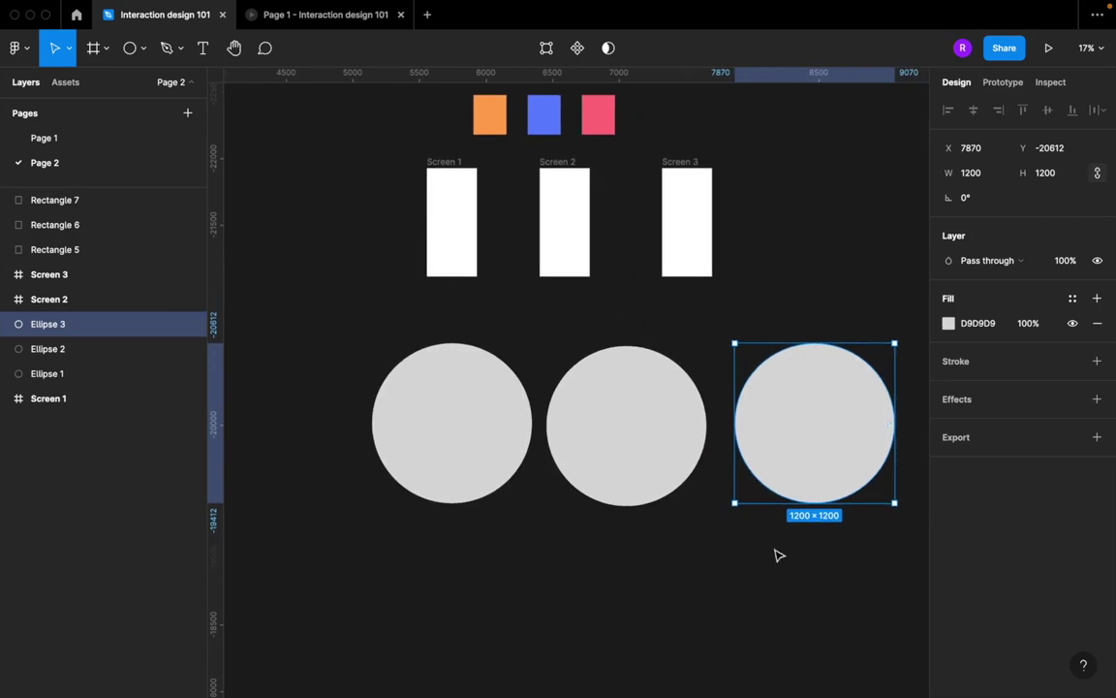
pyautogui.click(717, 555)
pyautogui.click(491, 421)
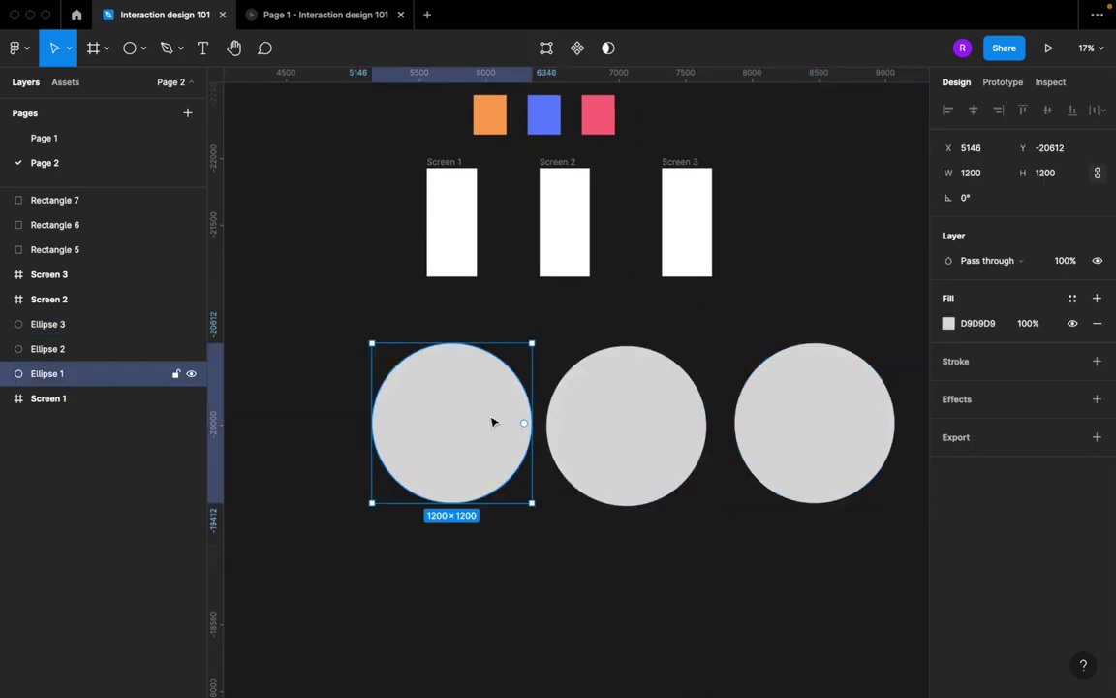
pyautogui.press('i')
pyautogui.click(494, 107)
pyautogui.click(635, 408)
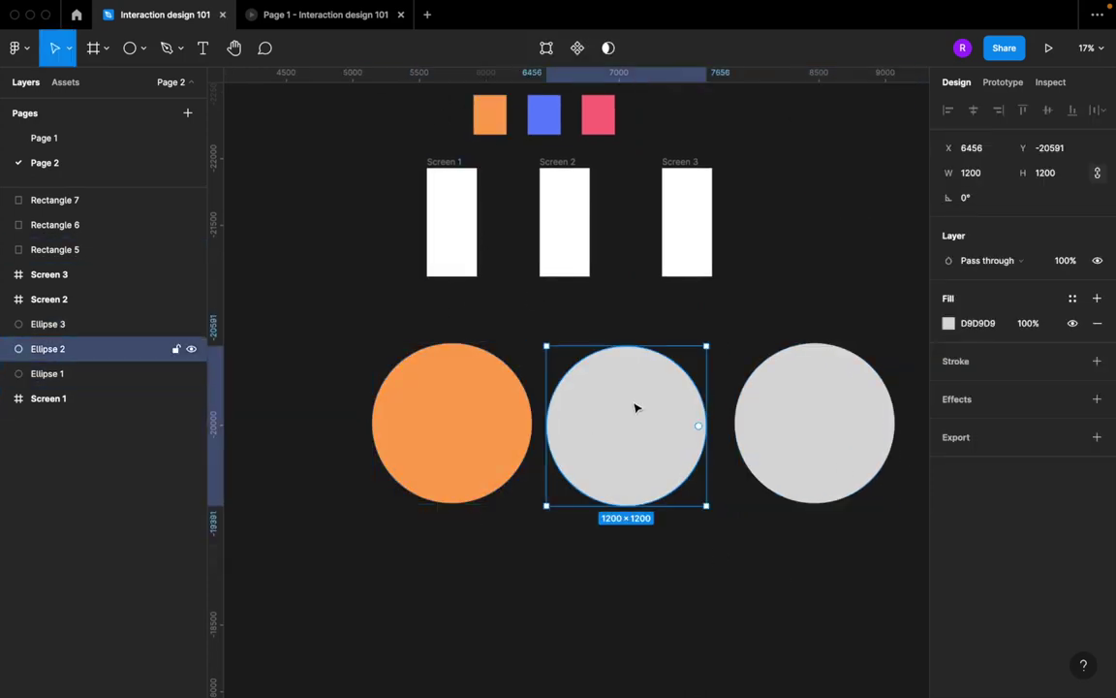
pyautogui.press('i')
pyautogui.click(543, 115)
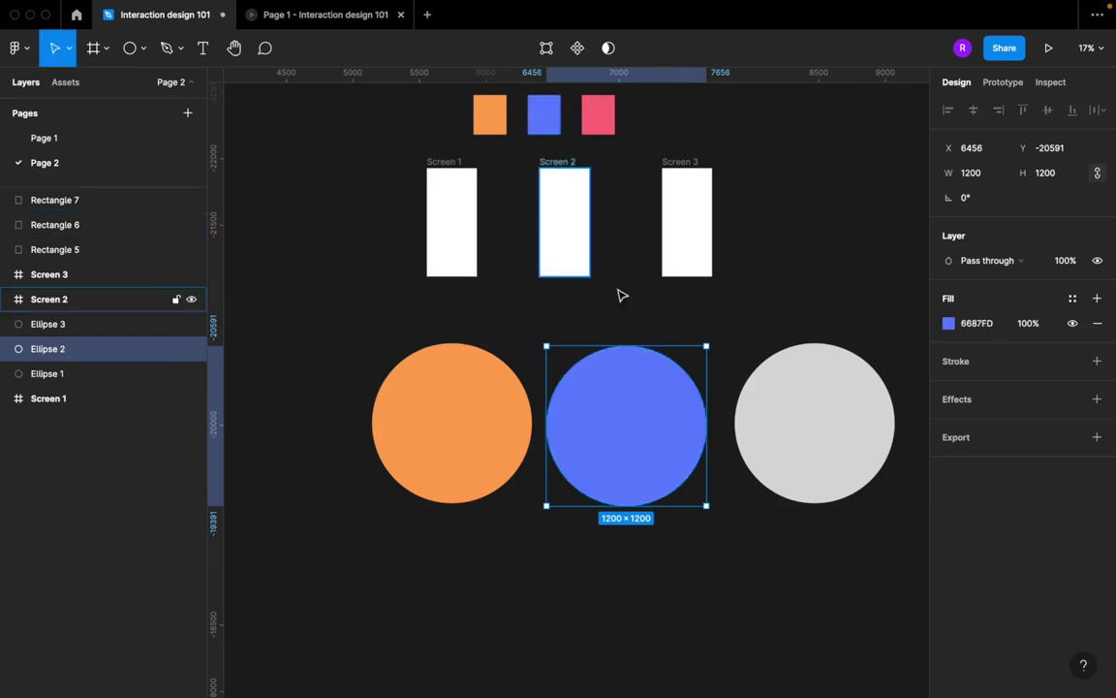
# Step: Fill the right circle with the pink square's colour and reselect the orange circle
pyautogui.click(822, 466)
pyautogui.press('i')
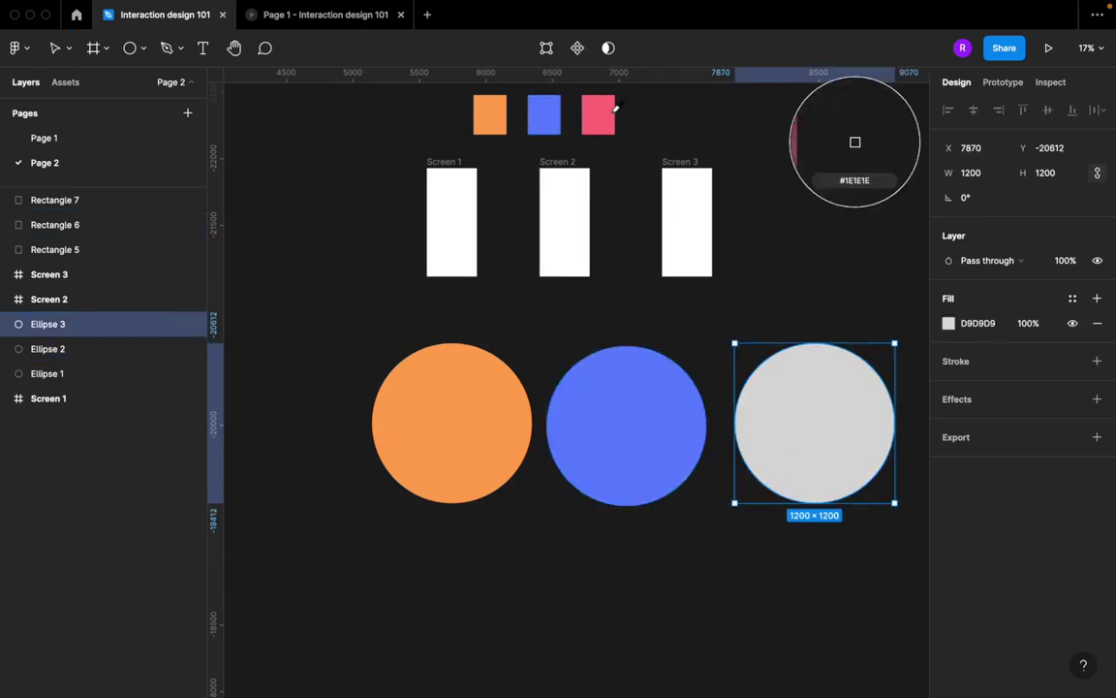
pyautogui.click(601, 112)
pyautogui.hscroll(-3, 503, 481)
pyautogui.click(491, 456)
pyautogui.scroll(5, 491, 456)
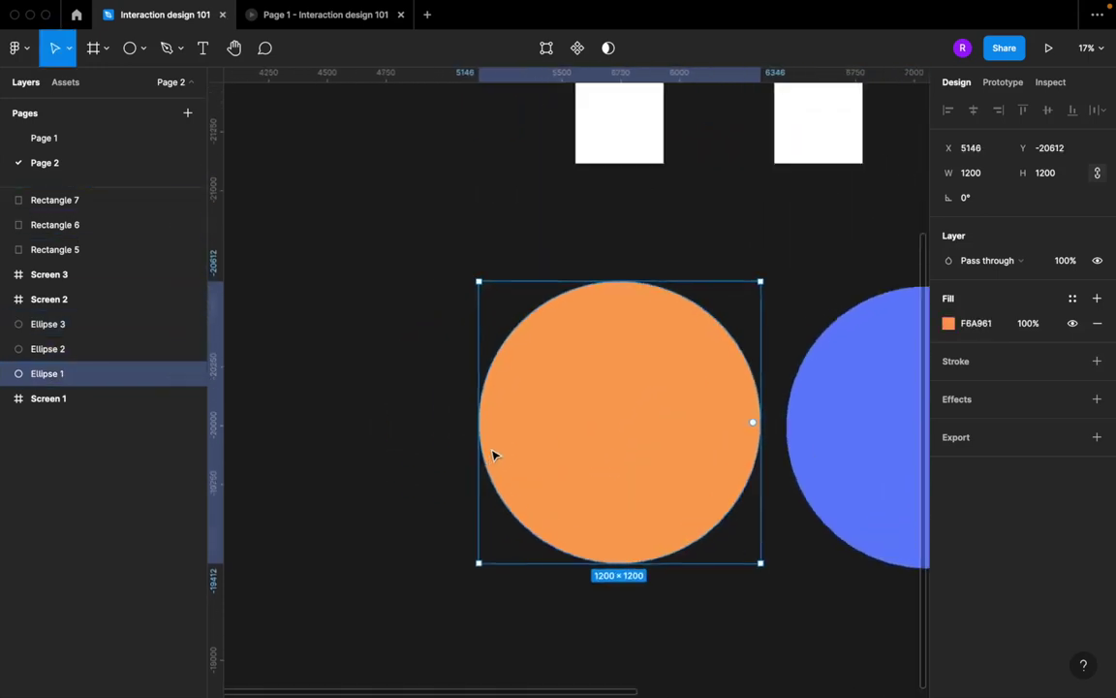
pyautogui.scroll(-3, 492, 455)
# Step: Rename the orange and blue circle layers to Big circle 1 and Big circle 2
pyautogui.press('Return')
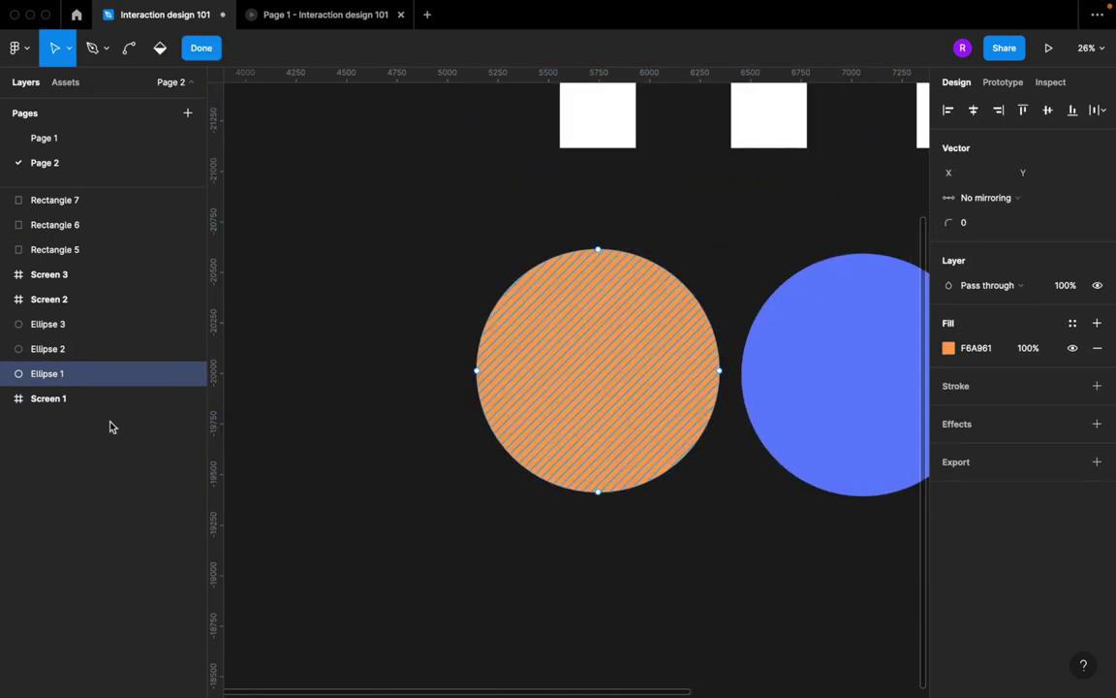
pyautogui.press('Escape')
pyautogui.doubleClick(46, 374)
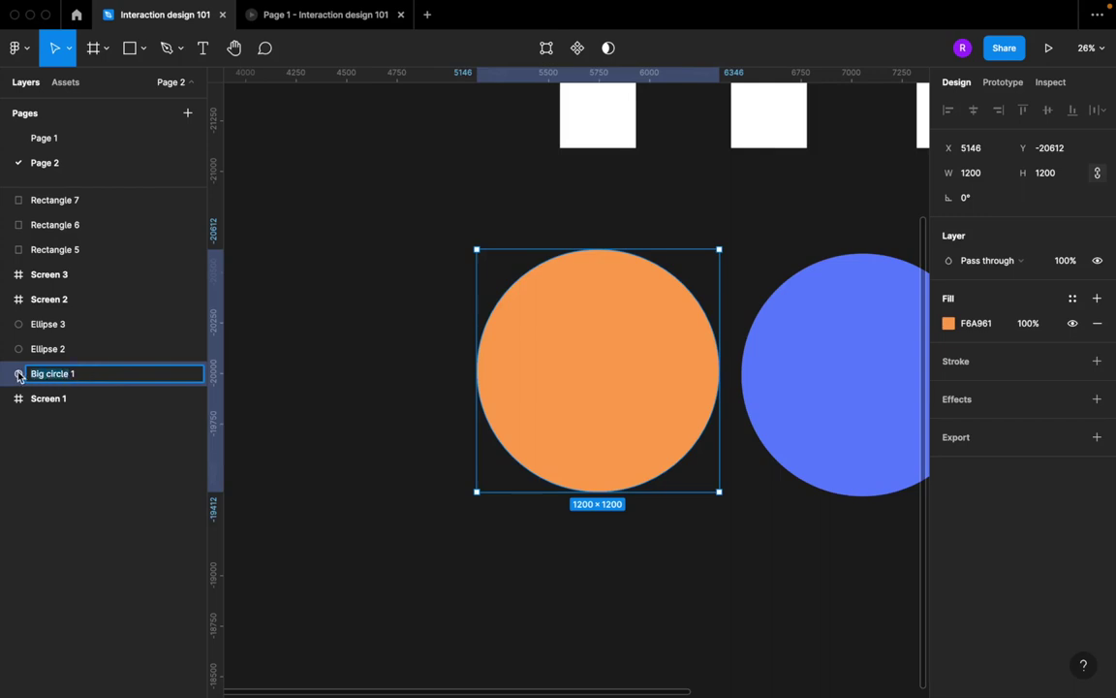
pyautogui.click(389, 521)
pyautogui.hscroll(3, 582, 436)
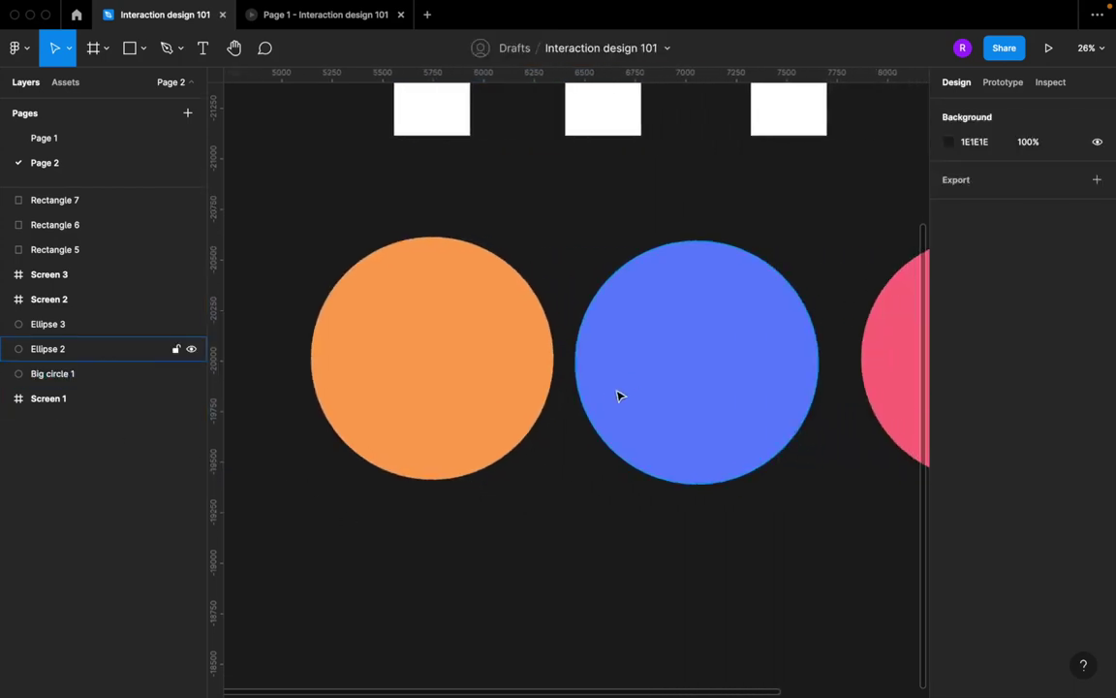
pyautogui.click(628, 386)
pyautogui.doubleClick(63, 351)
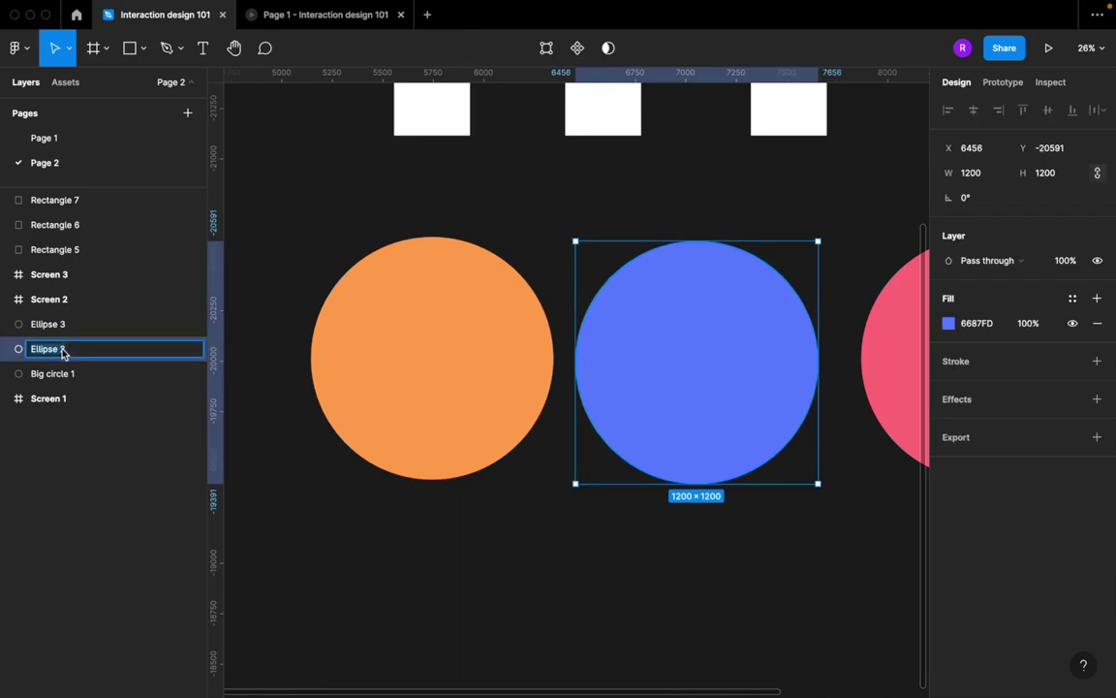
pyautogui.write('Big circle 2')
pyautogui.press('Return')
# Step: Rename the pink circle layer to Big circle 3
pyautogui.hscroll(5, 523, 554)
pyautogui.click(551, 391)
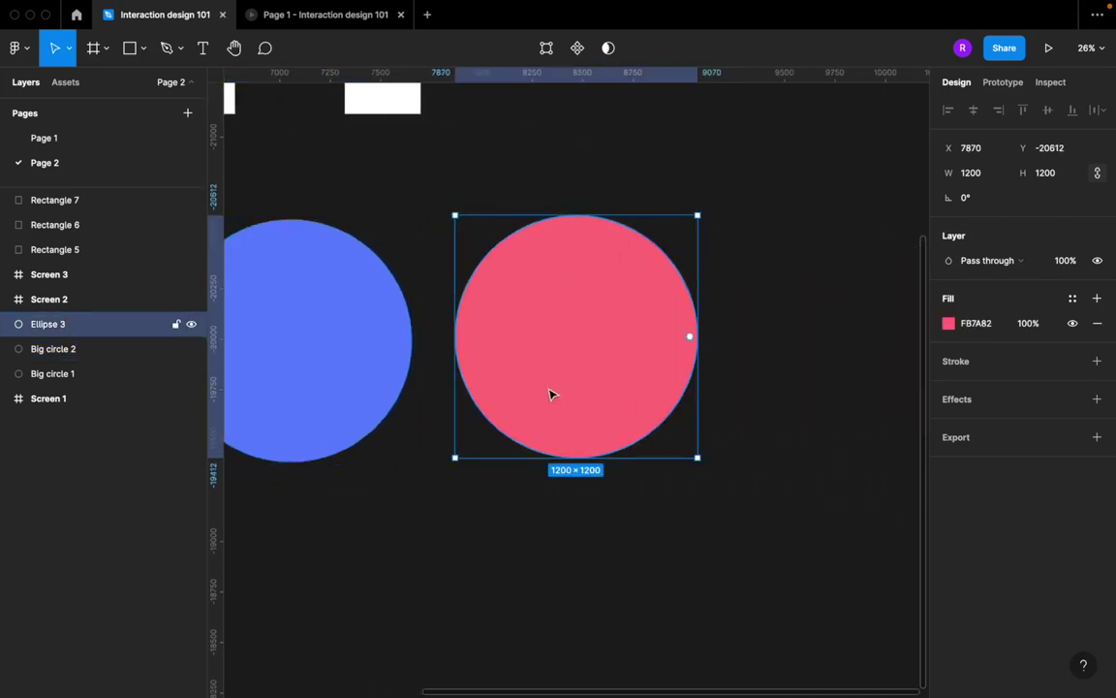
pyautogui.doubleClick(60, 324)
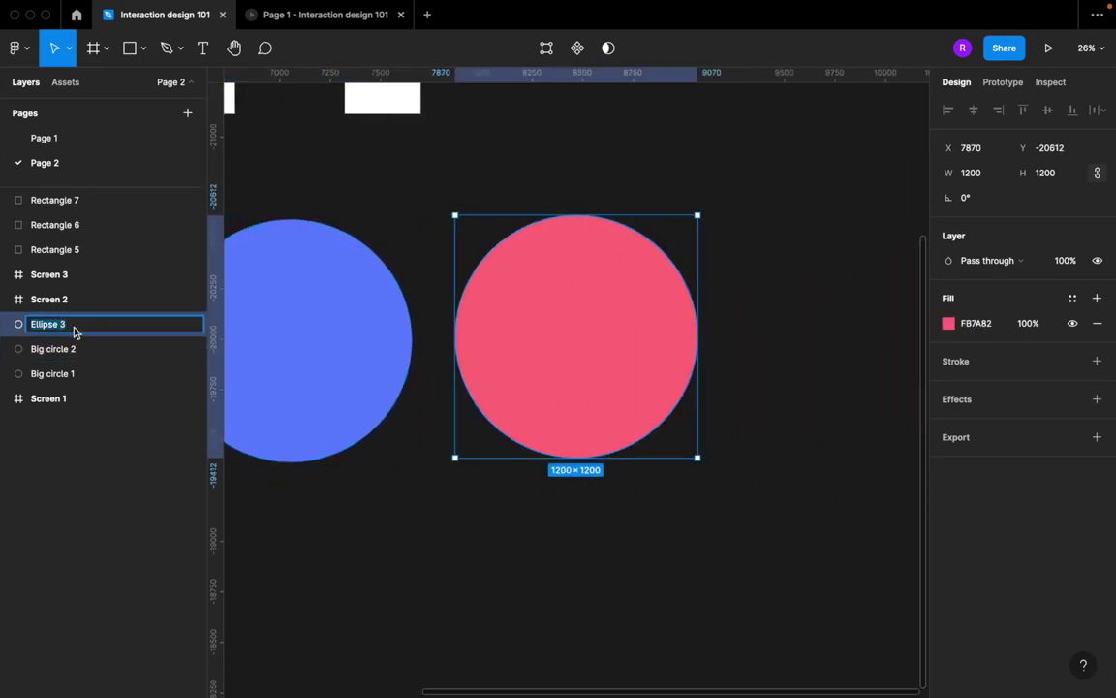
pyautogui.write('Big circle 3')
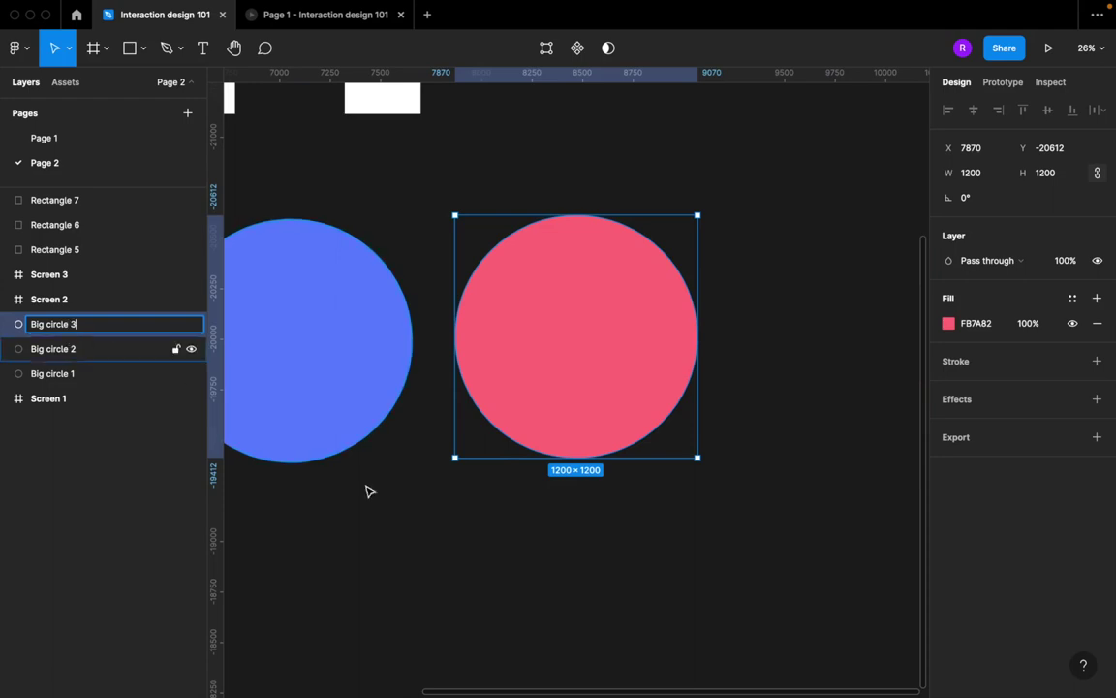
pyautogui.click(399, 541)
pyautogui.hotkey('shift', '1')
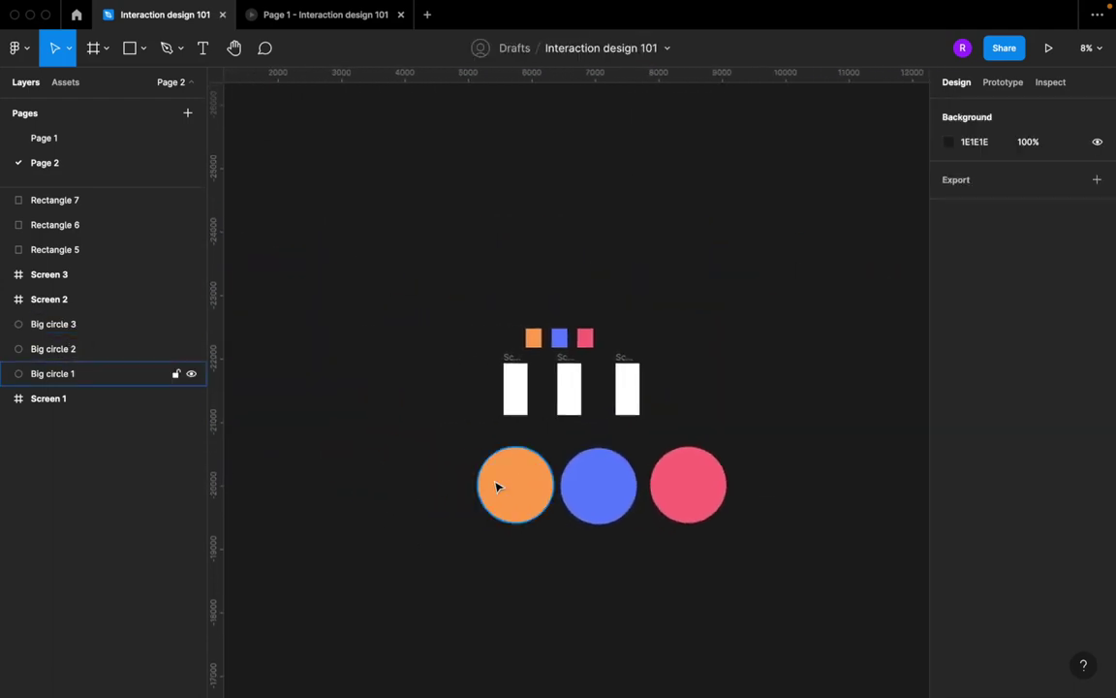
# Step: Nest Big circle 1 inside Screen 1 and Big circle 2 inside Screen 2
pyautogui.scroll(5, 496, 487)
pyautogui.hscroll(2, 495, 486)
pyautogui.scroll(-3, 496, 486)
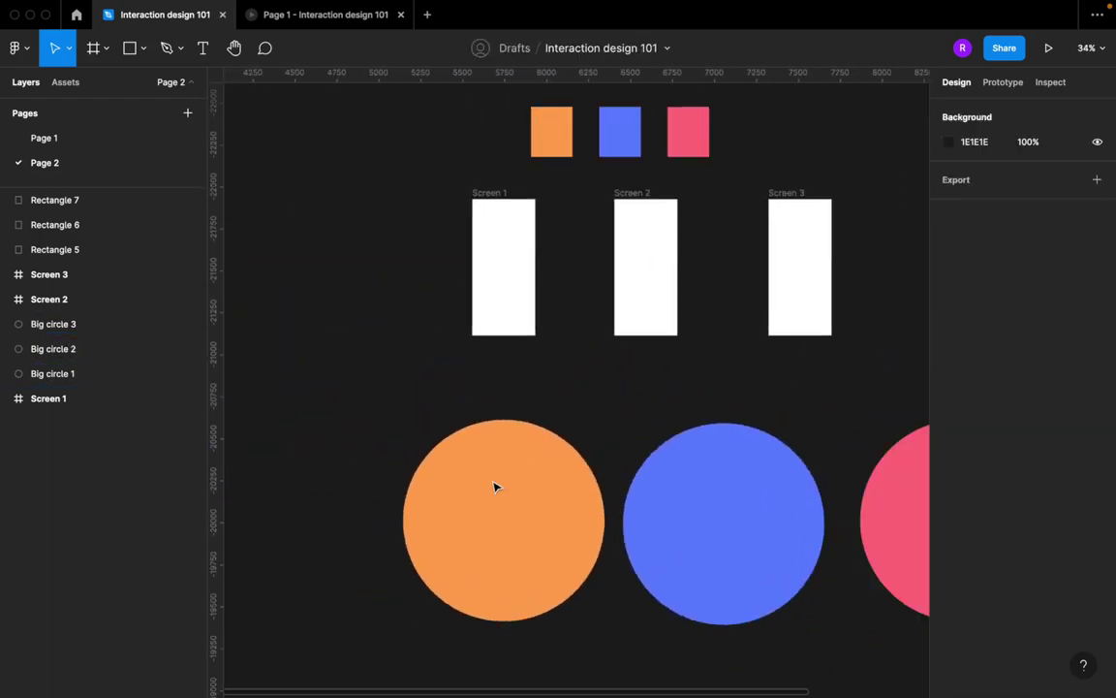
pyautogui.moveTo(525, 561); pyautogui.dragTo(523, 287)
pyautogui.moveTo(694, 527); pyautogui.dragTo(632, 303)
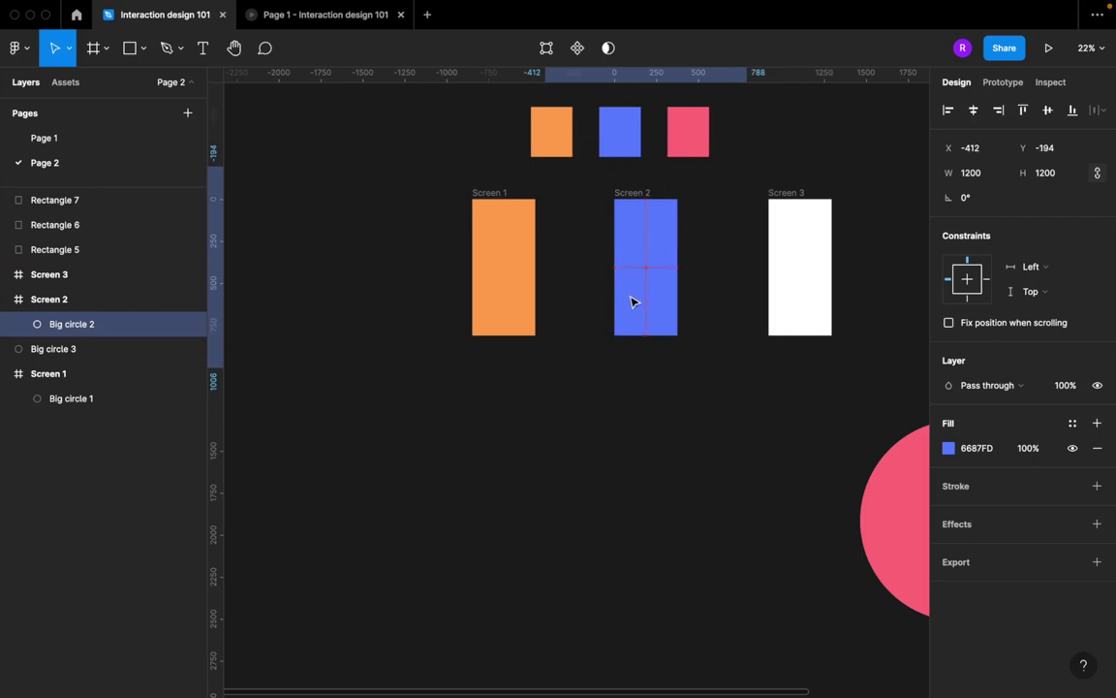
pyautogui.scroll(-2, 710, 449)
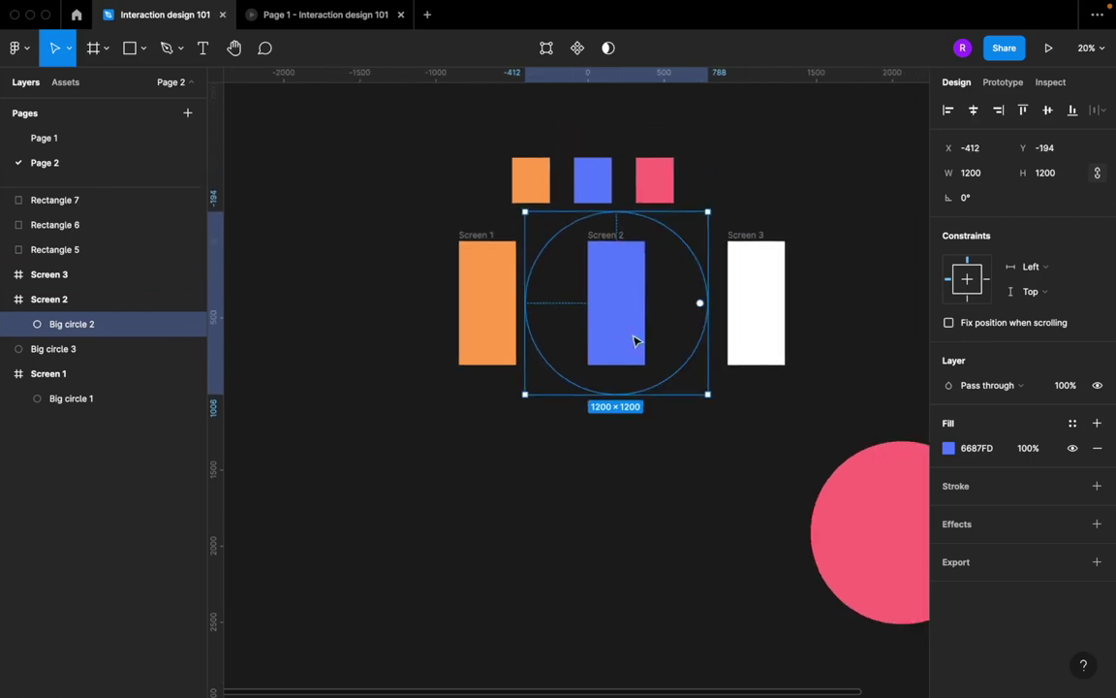
pyautogui.click(480, 267)
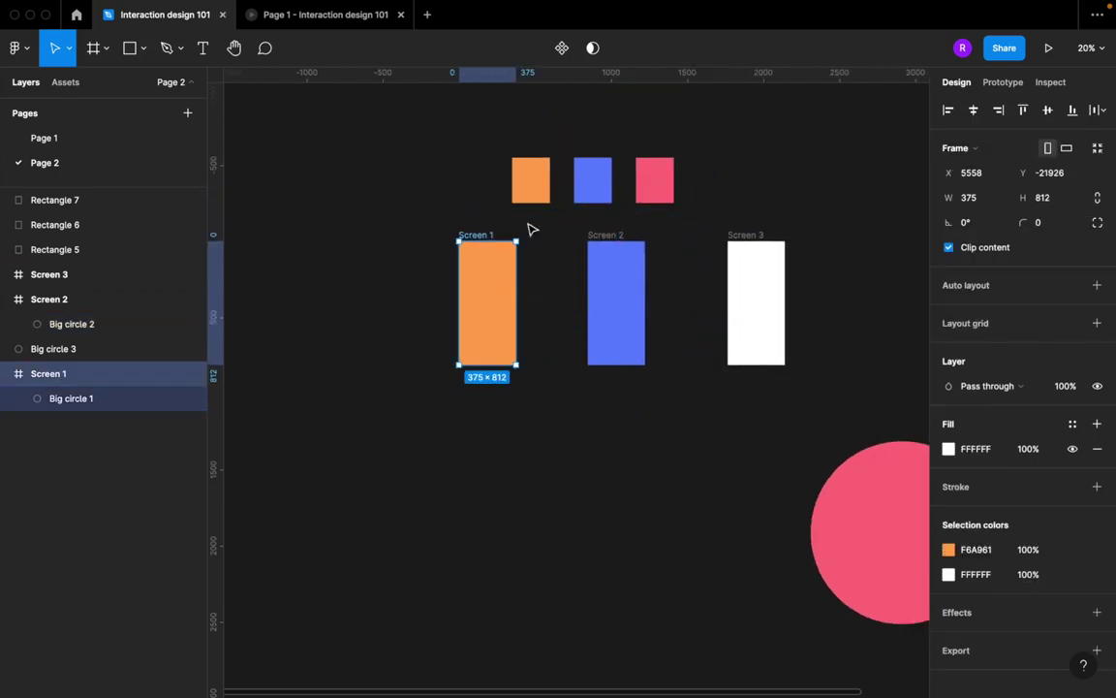
pyautogui.click(491, 282)
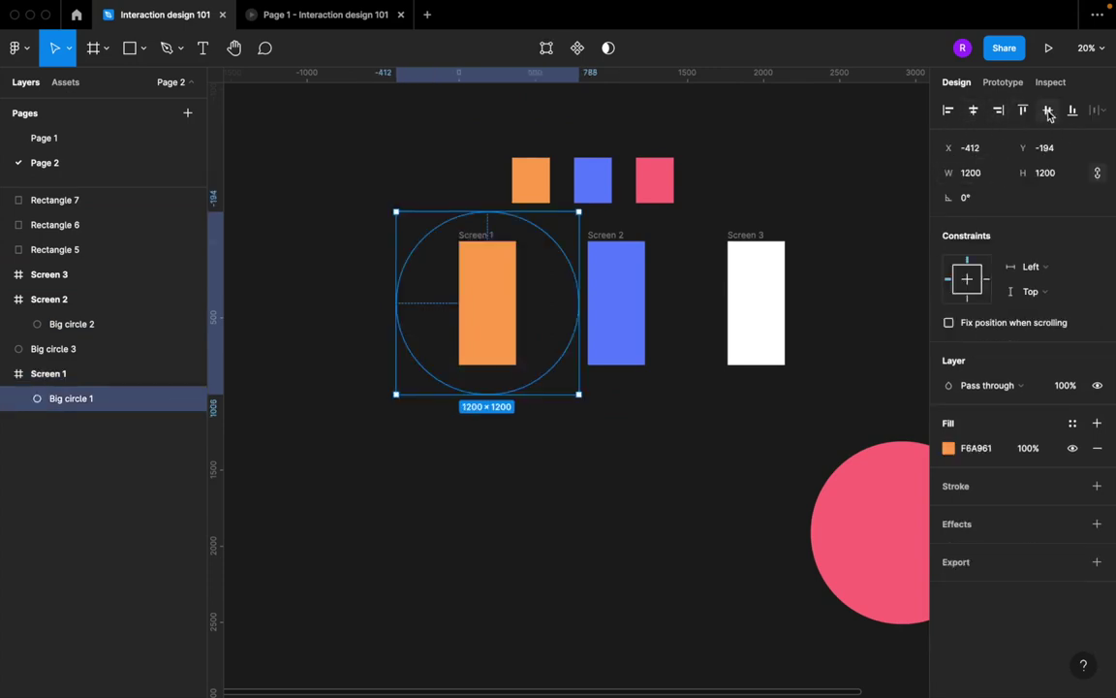
# Step: Nest Big circle 3 inside Screen 3 so it fills pink
pyautogui.click(635, 280)
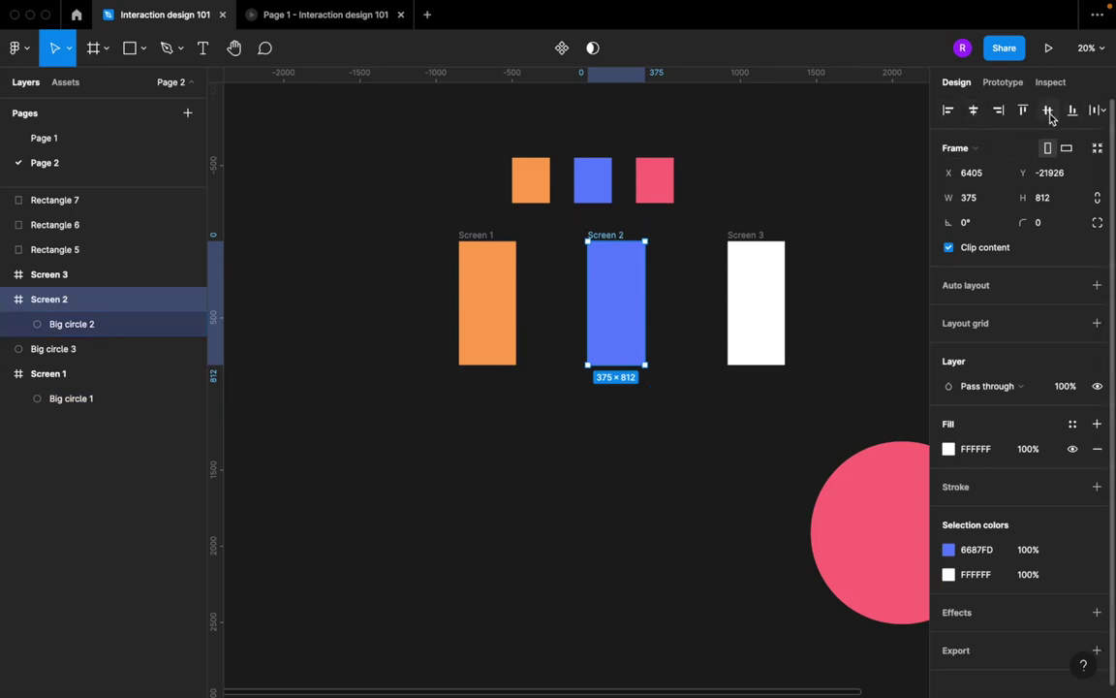
pyautogui.hscroll(3, 912, 558)
pyautogui.moveTo(805, 525); pyautogui.dragTo(656, 297)
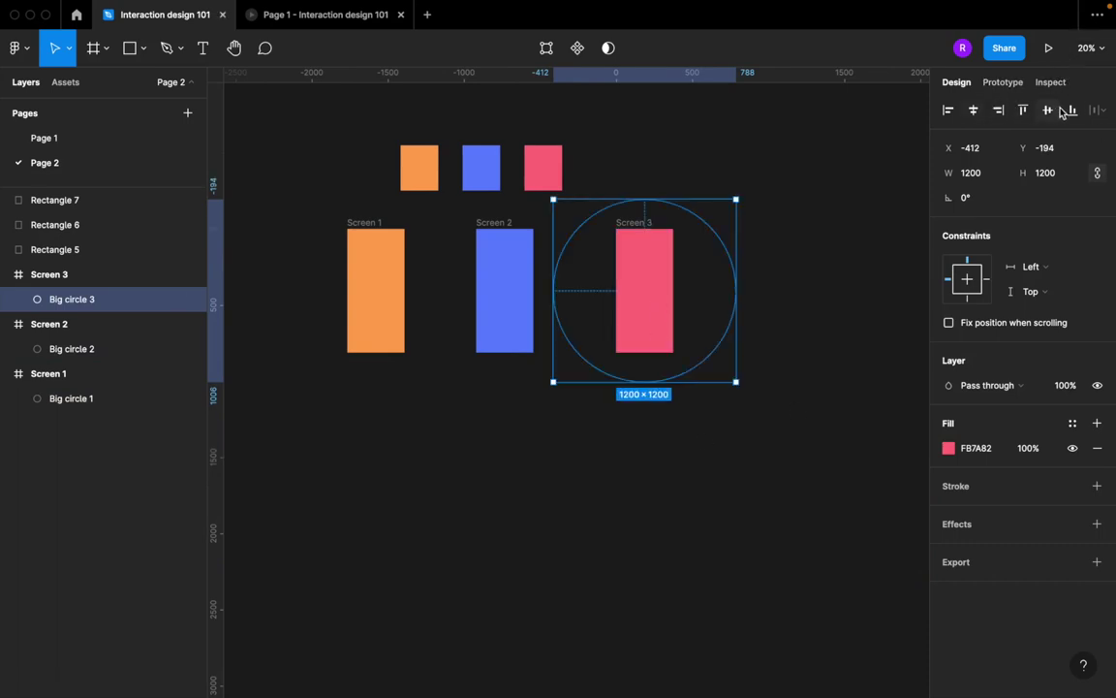
pyautogui.scroll(8, 471, 244)
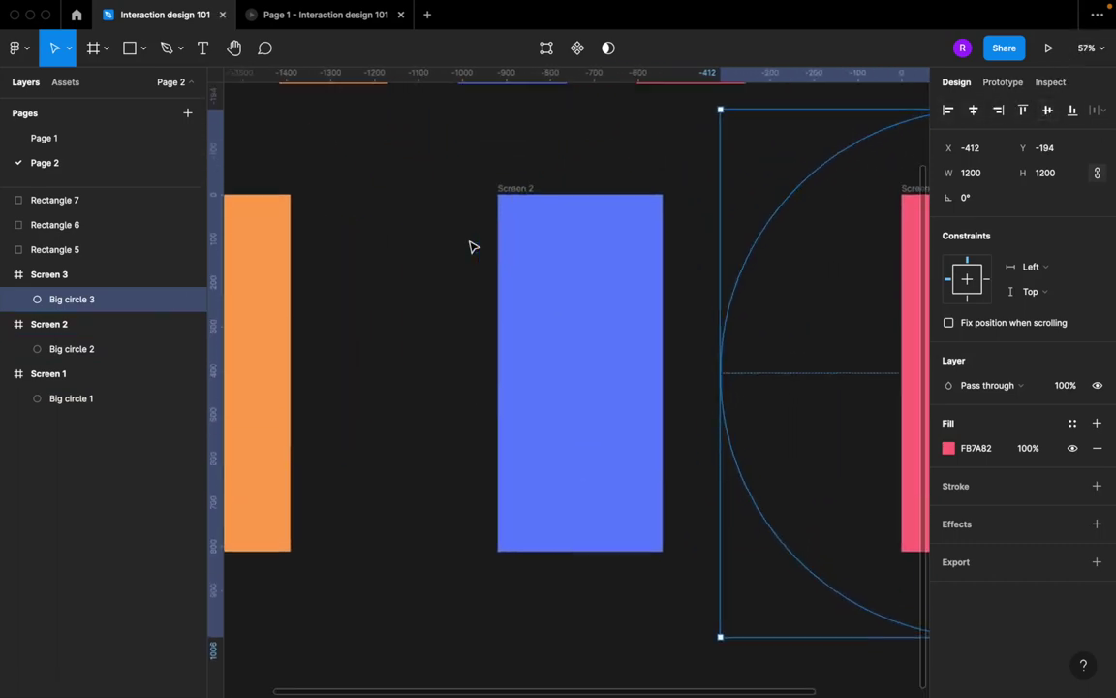
pyautogui.scroll(-5, 471, 244)
pyautogui.click(498, 436)
# Step: Select the Screen 1 and Screen 2 frames and look through the shape options
pyautogui.hscroll(-3, 484, 320)
pyautogui.scroll(2, 485, 320)
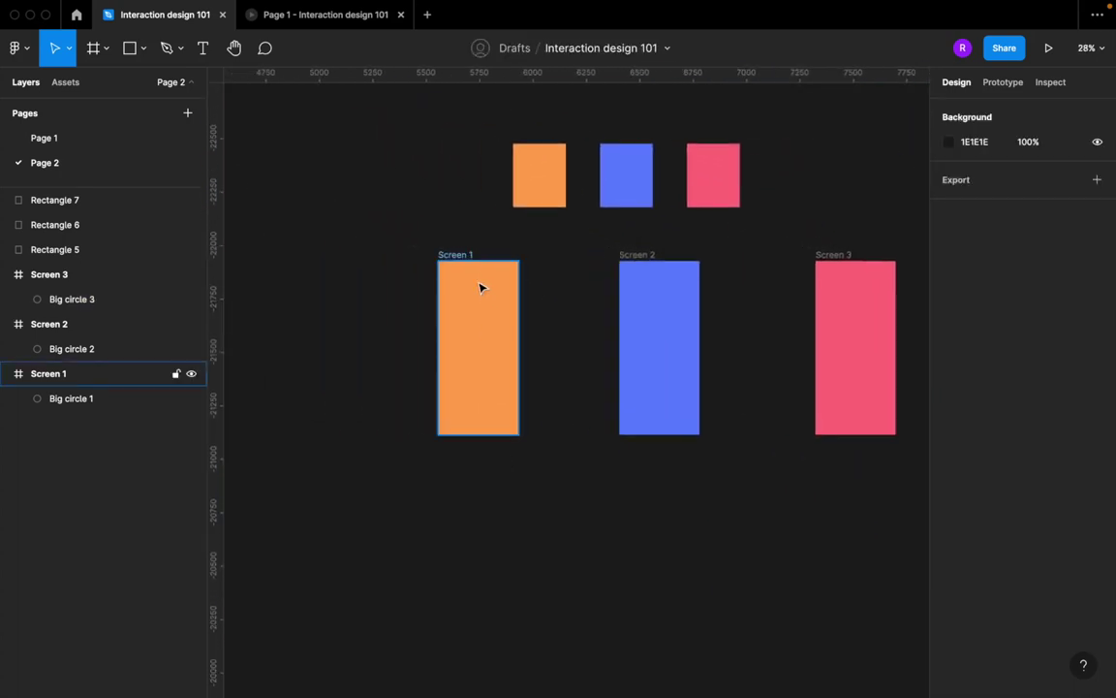
pyautogui.click(456, 255)
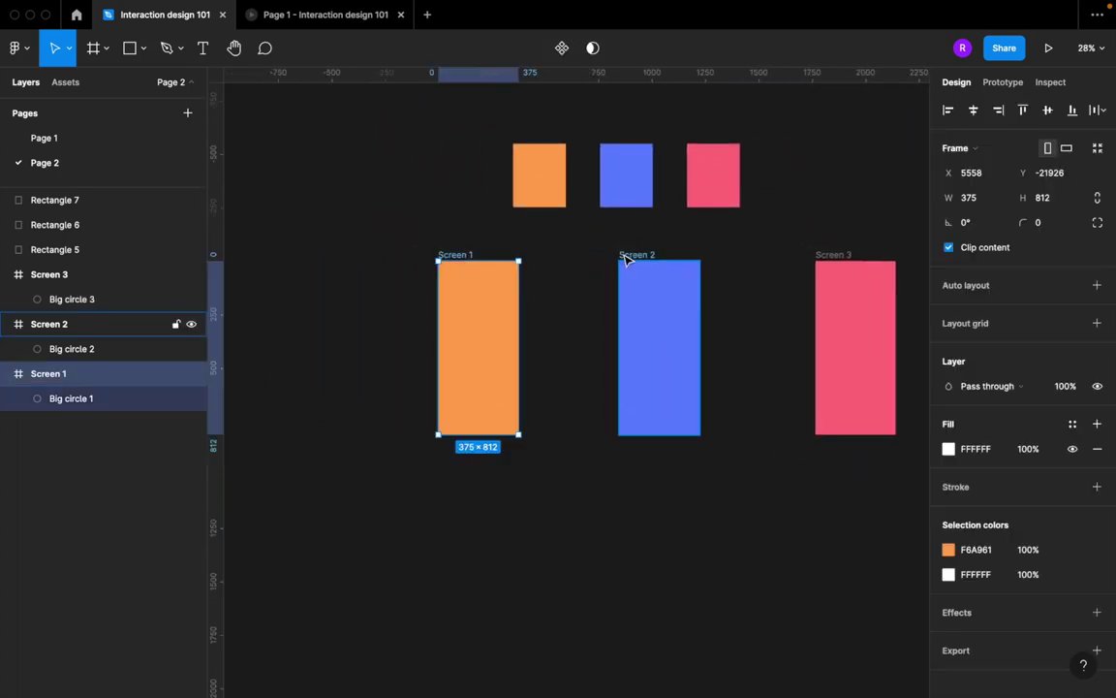
pyautogui.click(626, 256)
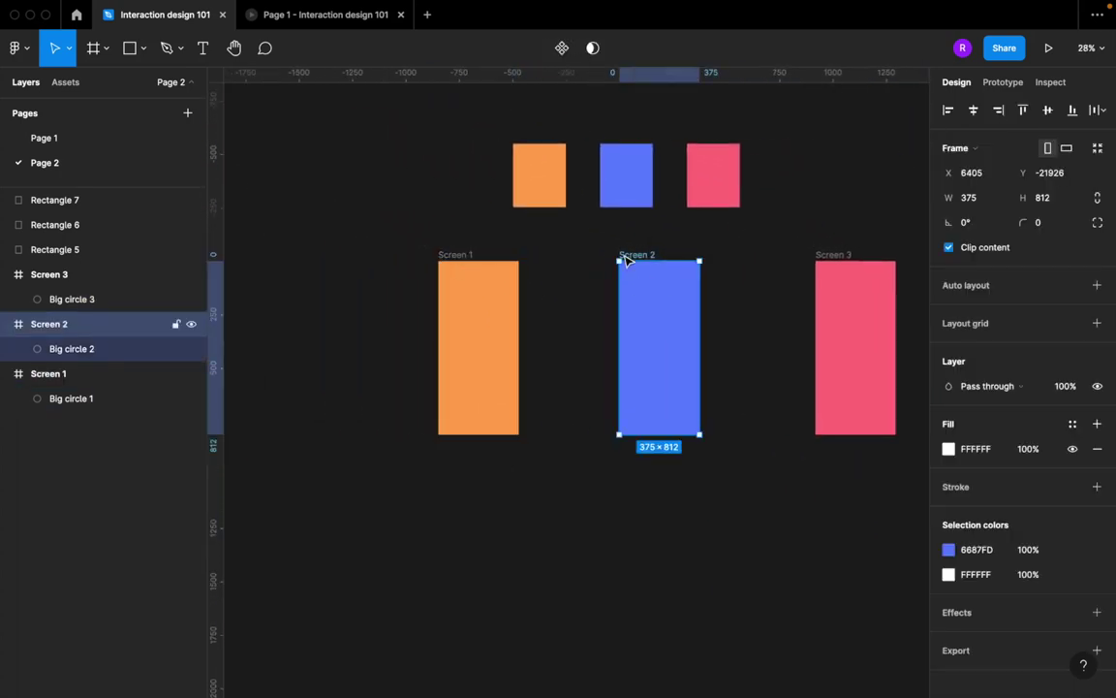
pyautogui.rightClick(493, 298)
pyautogui.click(359, 201)
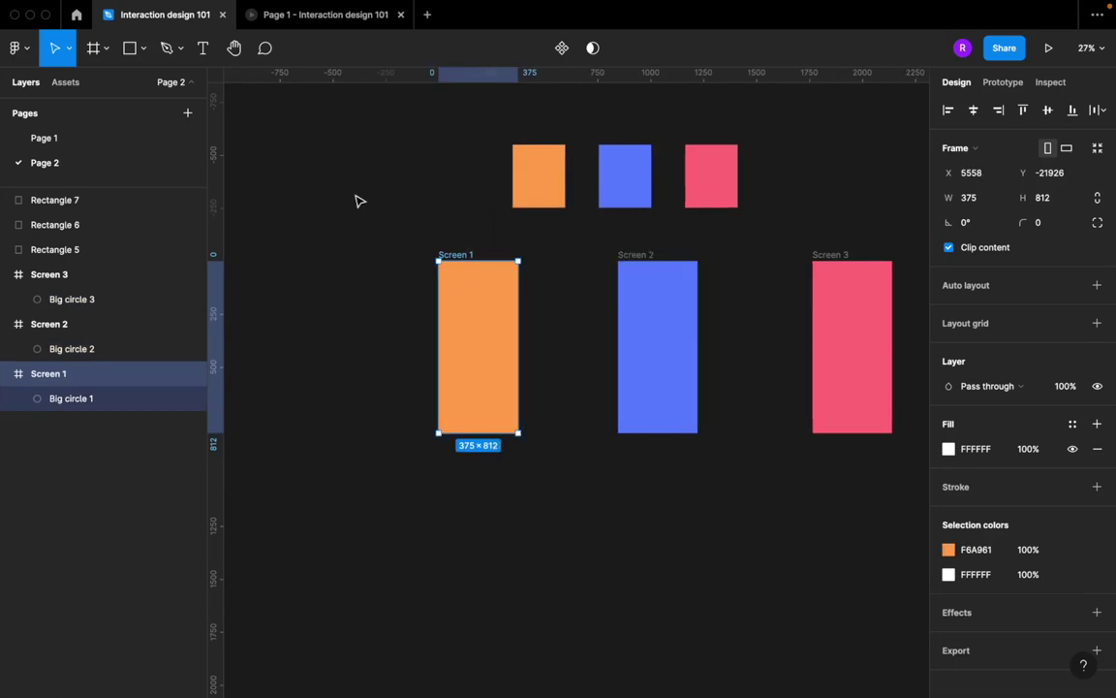
pyautogui.click(144, 48)
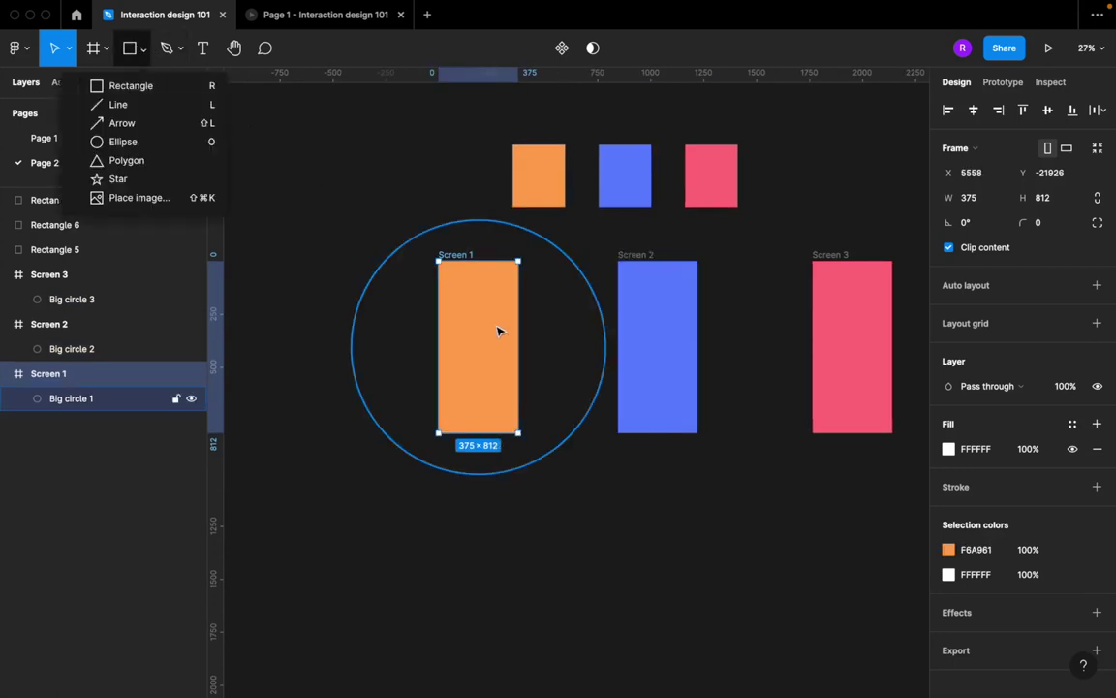
pyautogui.click(331, 219)
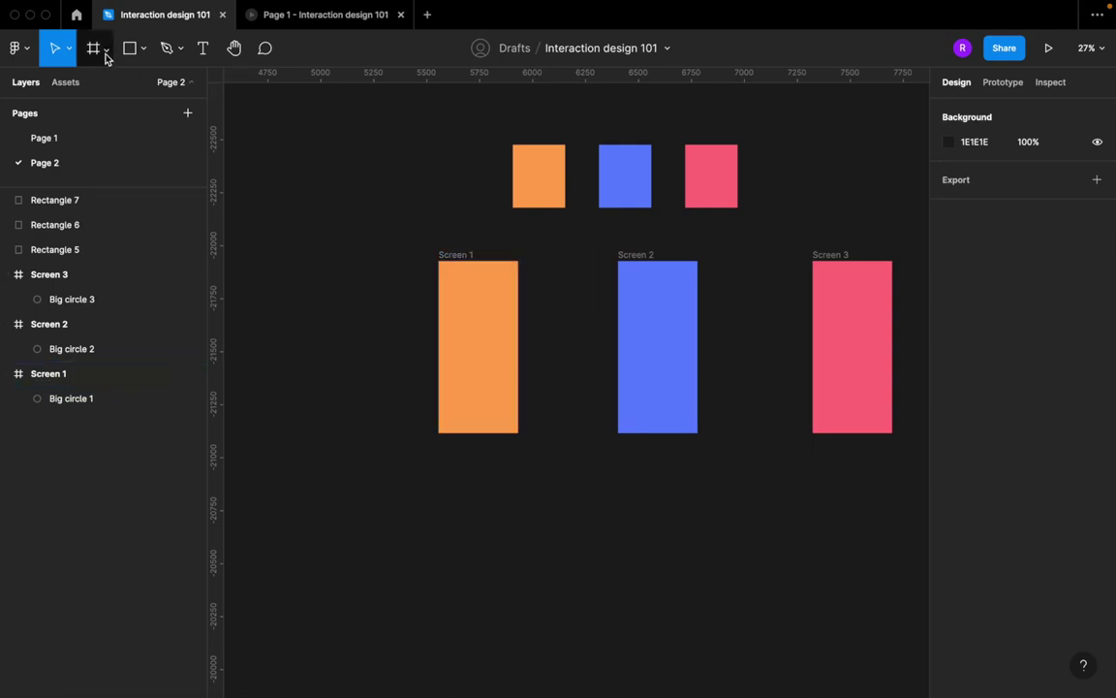
# Step: Draw a 120-wide circle below Screen 1 and move it onto the frame's bottom edge
pyautogui.click(141, 49)
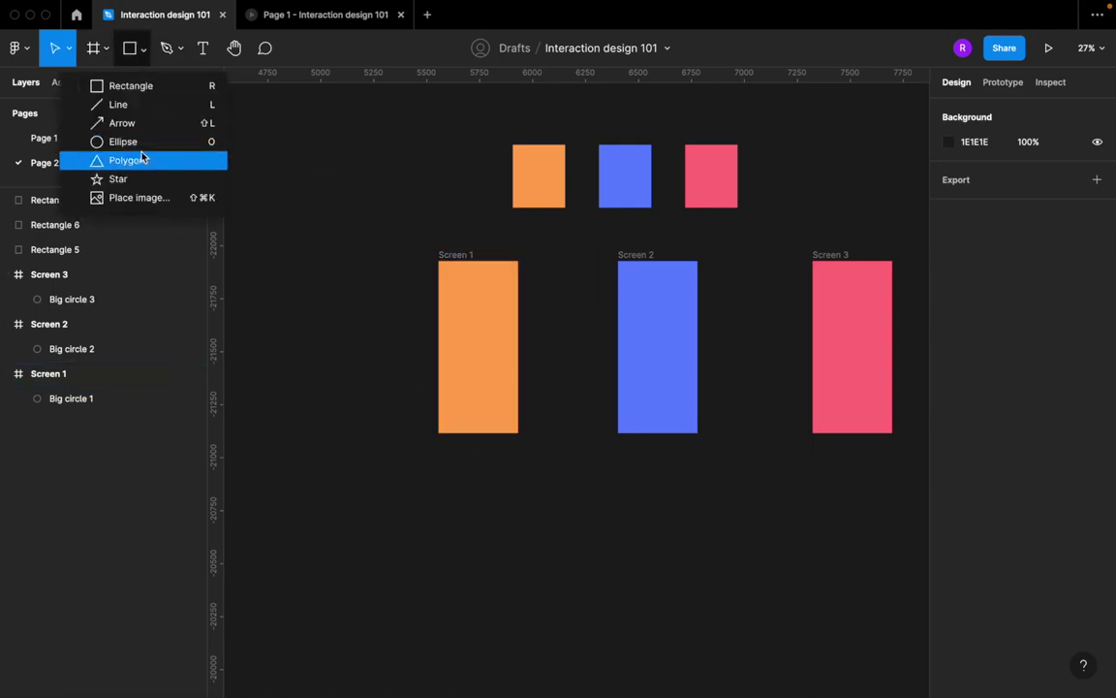
pyautogui.click(141, 147)
pyautogui.click(462, 490)
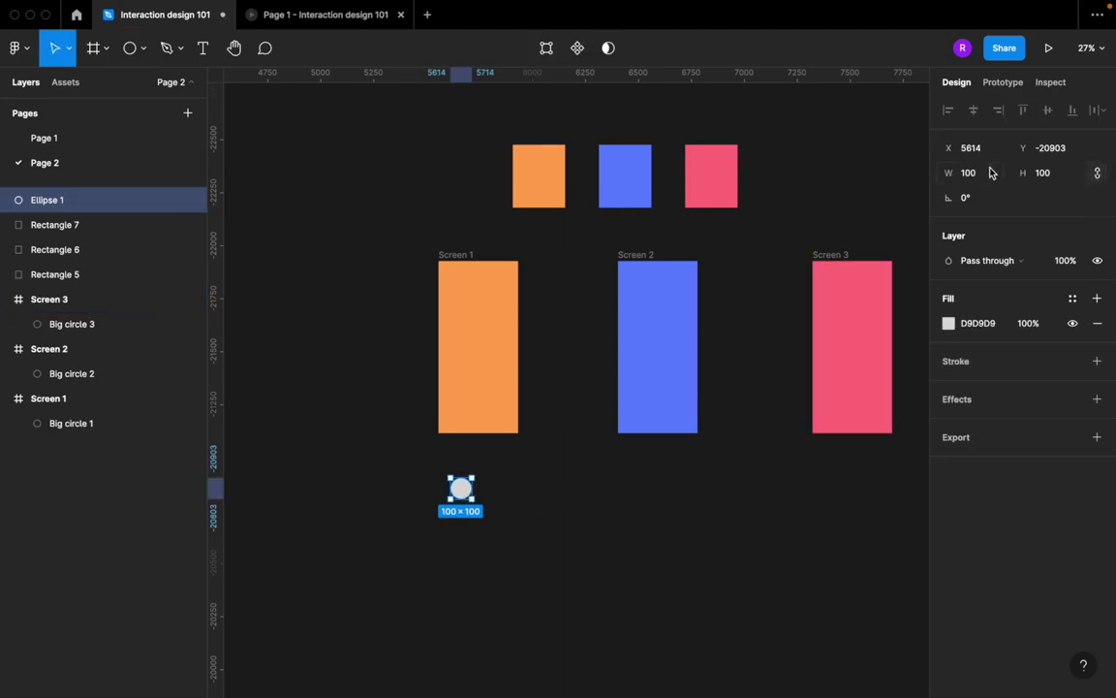
pyautogui.moveTo(949, 173); pyautogui.dragTo(1011, 175)
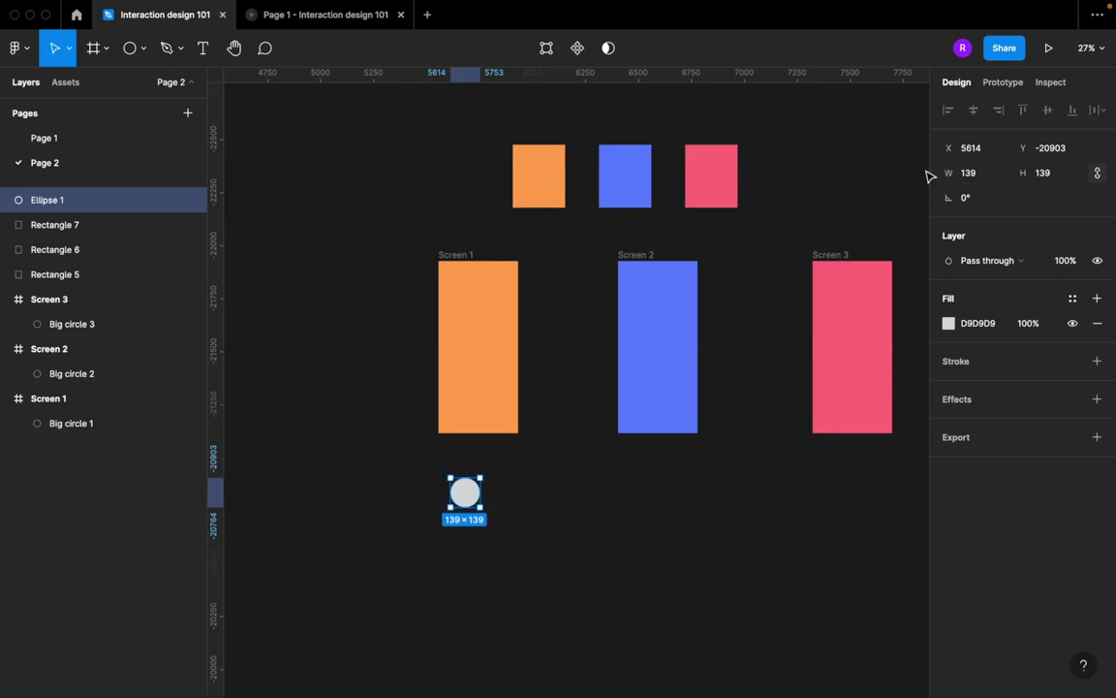
pyautogui.click(969, 172)
pyautogui.write('120')
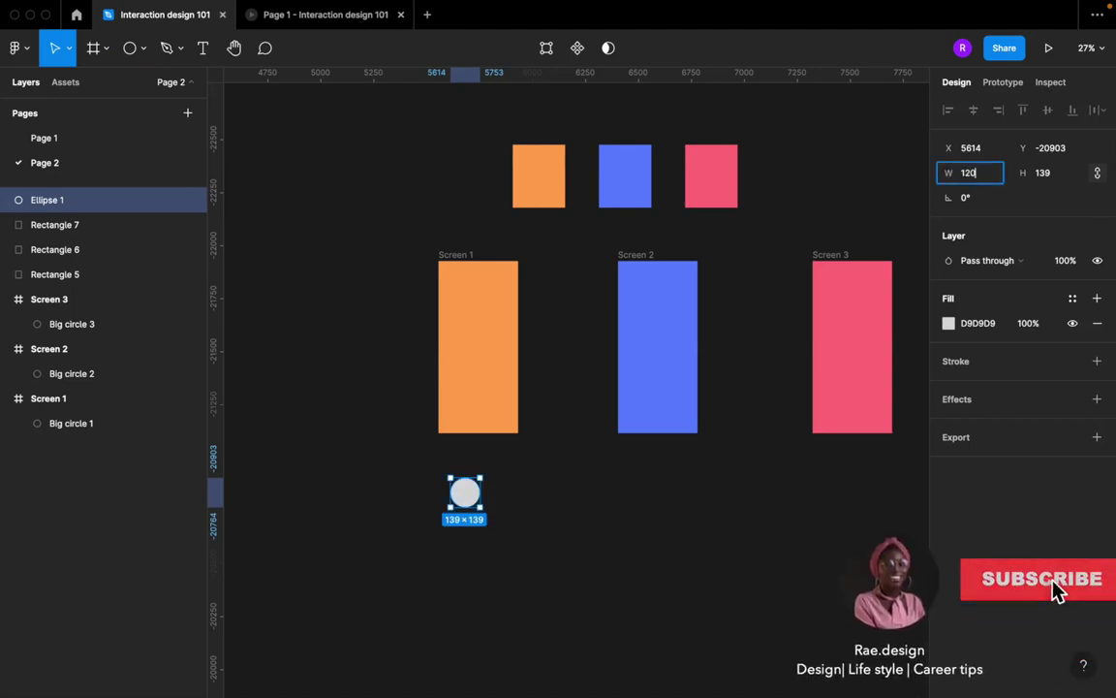
pyautogui.press('Return')
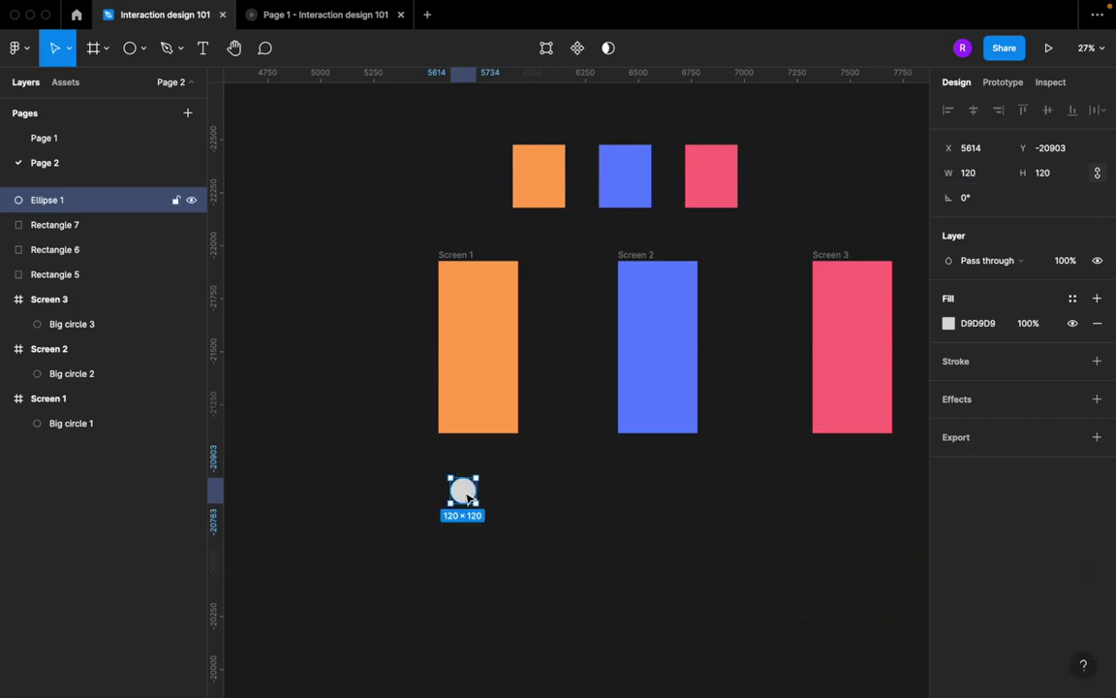
pyautogui.moveTo(468, 489)
pyautogui.mouseDown()
pyautogui.moveTo(483, 450)
pyautogui.moveTo(484, 475)
pyautogui.mouseUp()
# Step: Rename the grey Ellipse 1 layer to Small circle
pyautogui.click(536, 498)
pyautogui.click(482, 456)
pyautogui.doubleClick(482, 472)
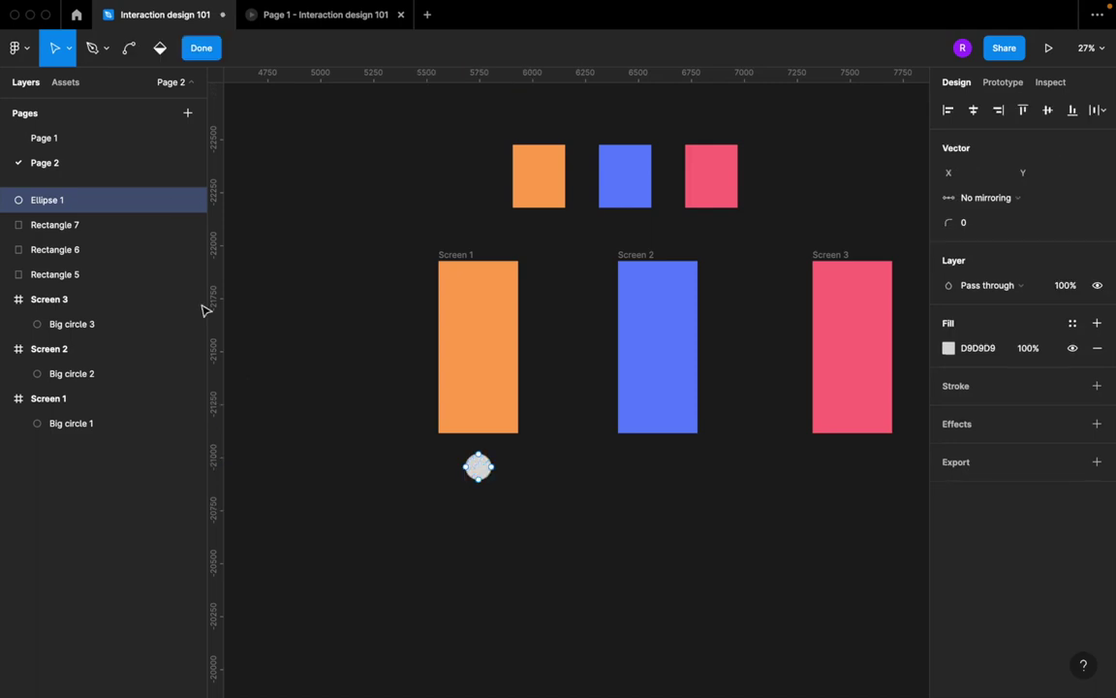
pyautogui.doubleClick(39, 201)
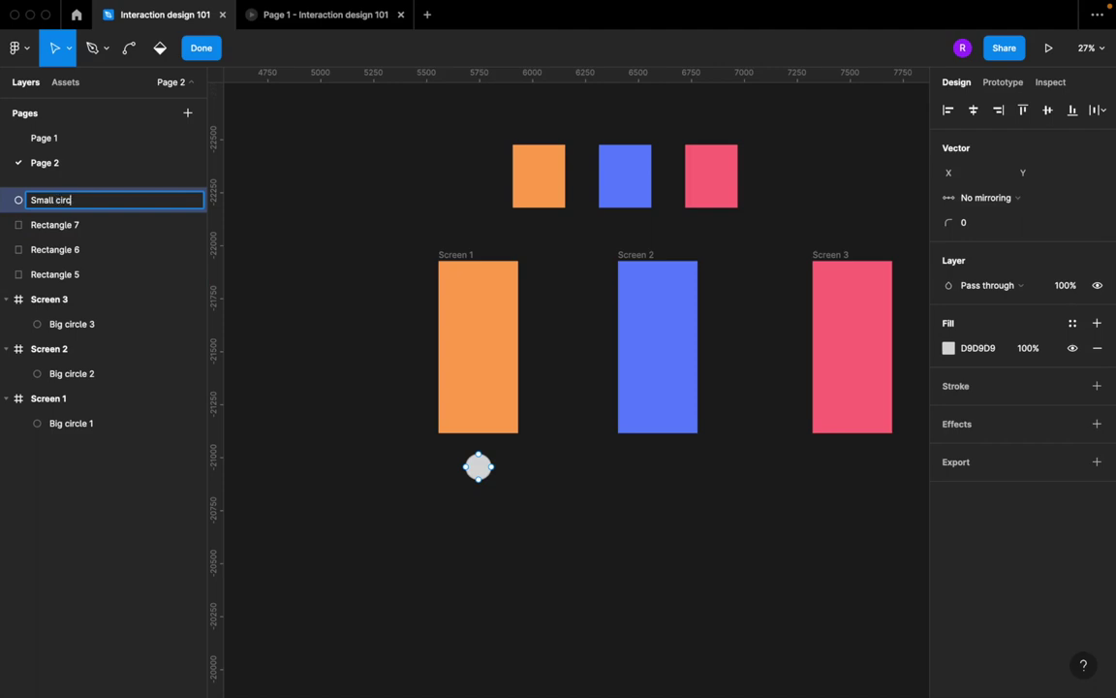
pyautogui.press('Return')
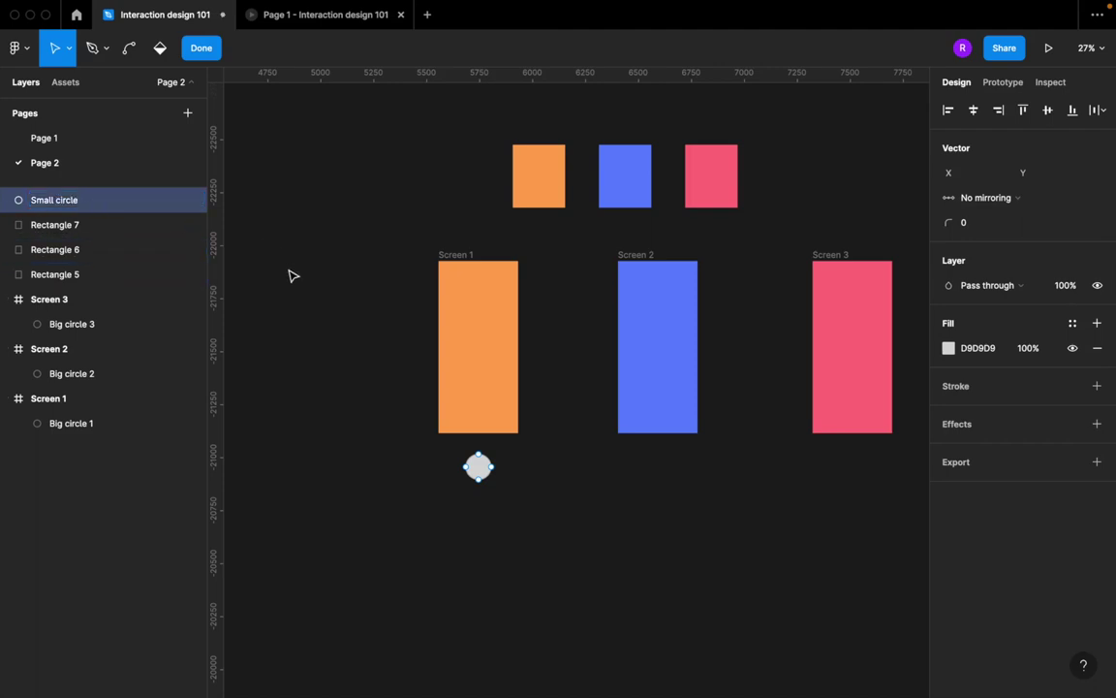
pyautogui.press('Escape')
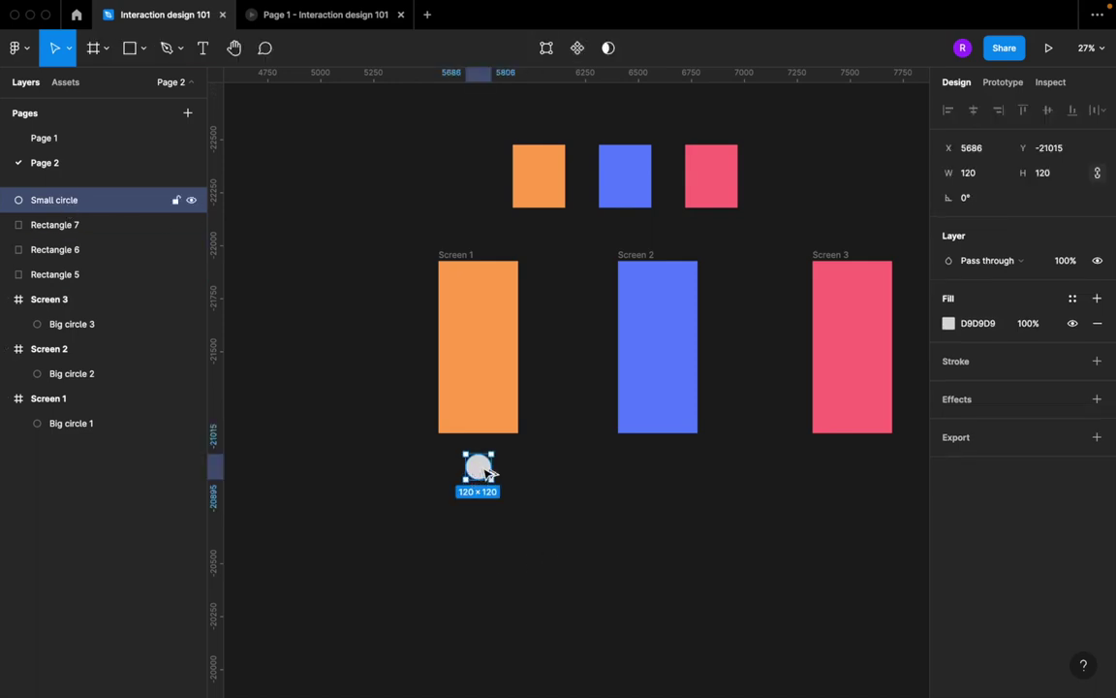
# Step: Alt-drag a copy of the circle to its right and name it Small circle 2
pyautogui.moveTo(490, 472); pyautogui.dragTo(538, 477)
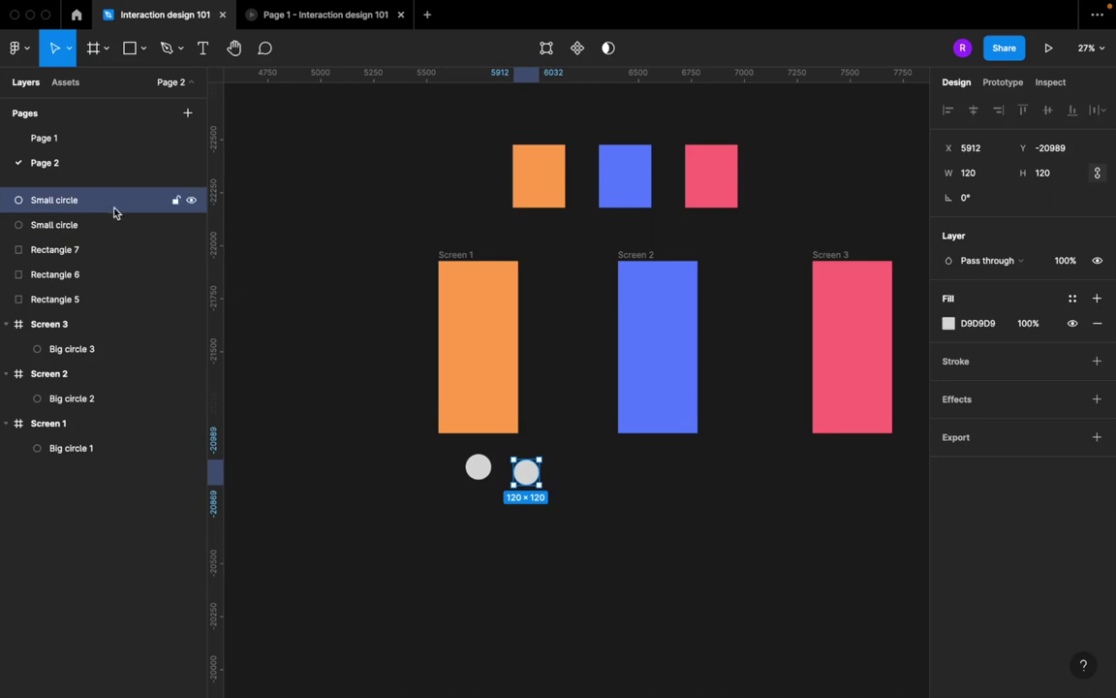
pyautogui.doubleClick(85, 200)
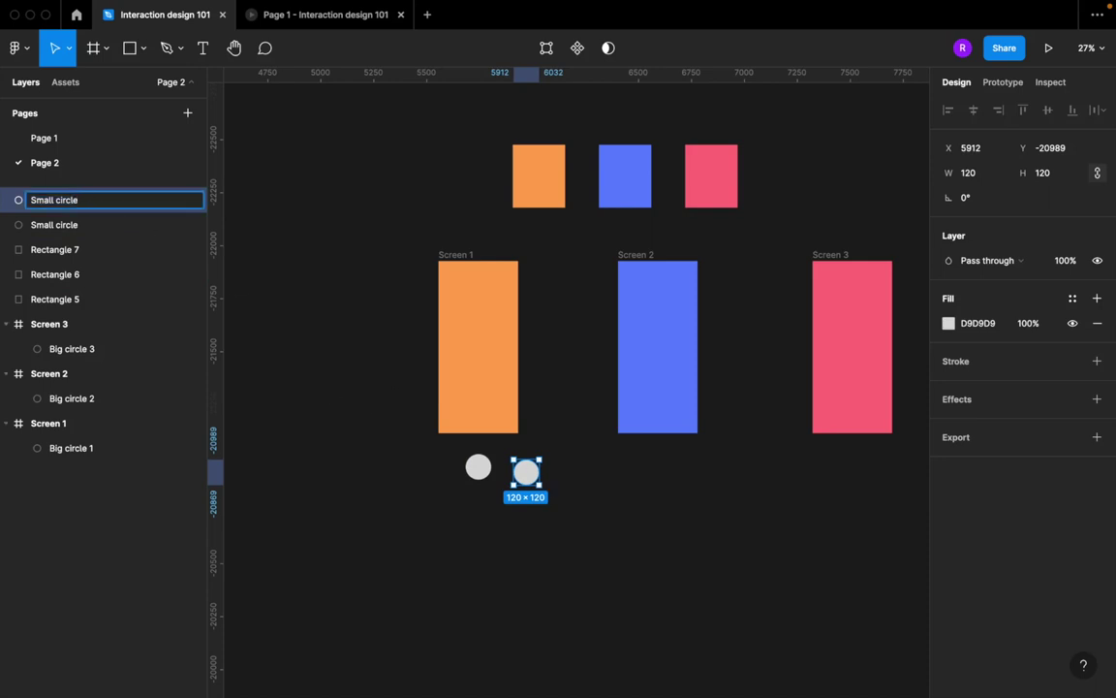
pyautogui.write('1')
pyautogui.click(441, 419)
pyautogui.click(525, 471)
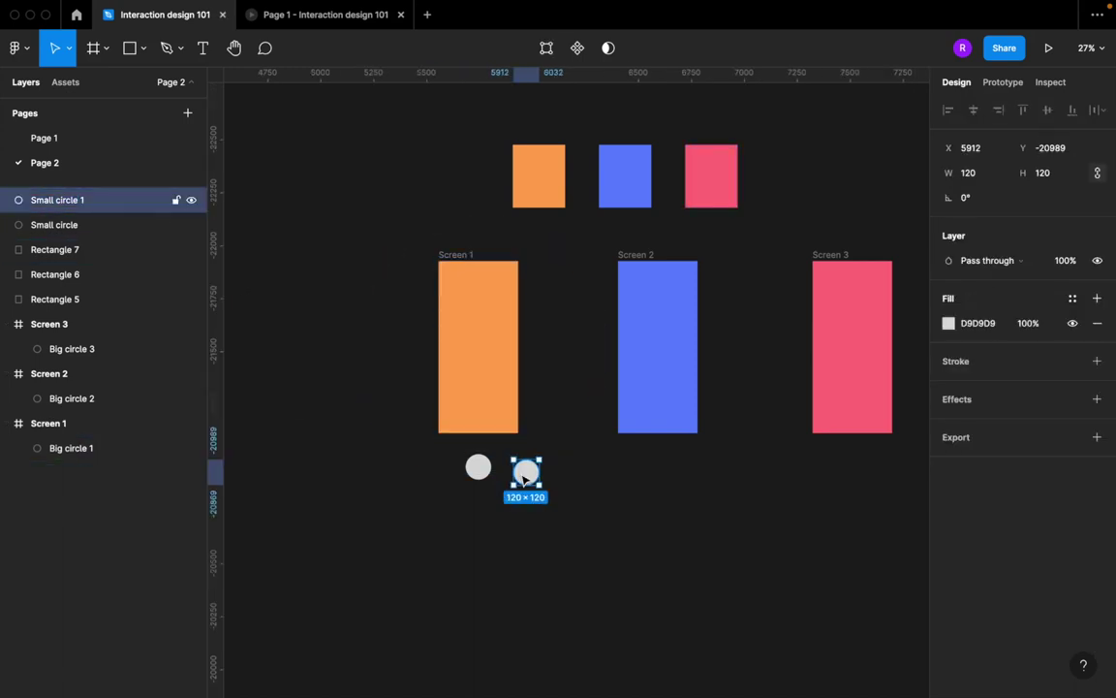
pyautogui.doubleClick(101, 203)
pyautogui.click(101, 205)
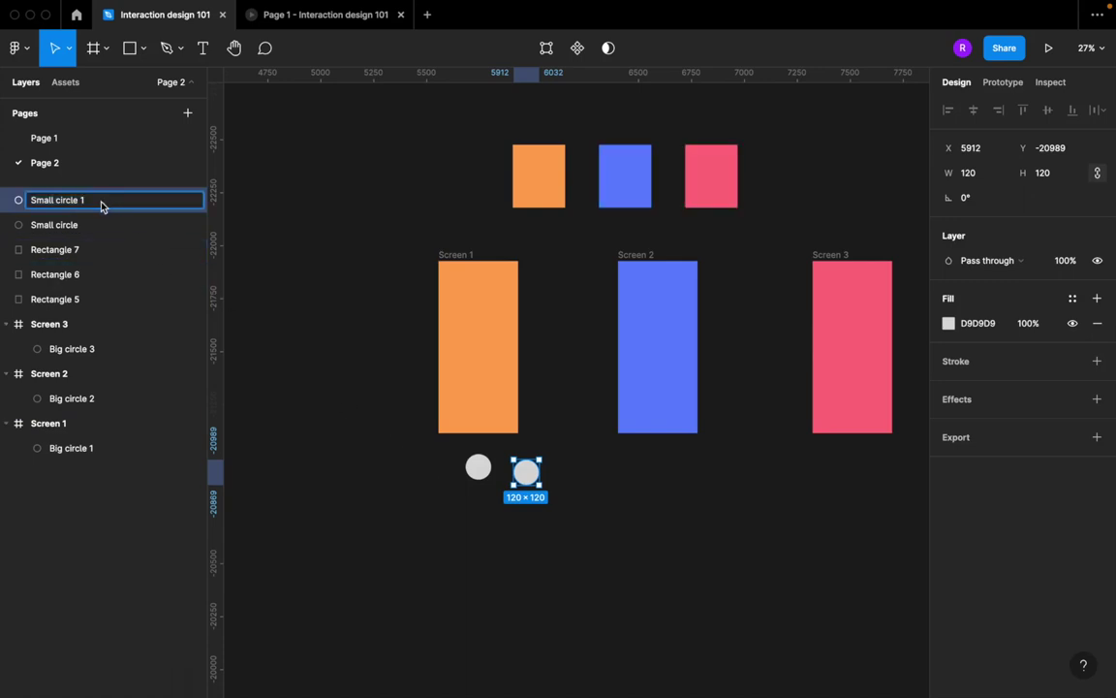
pyautogui.click(306, 329)
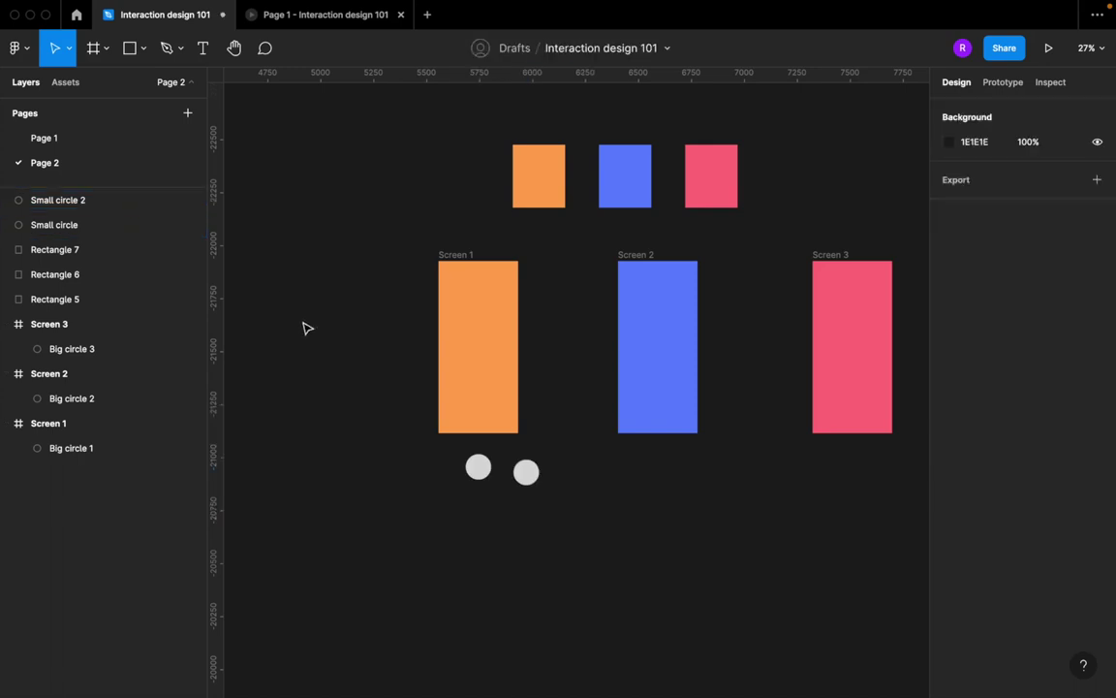
pyautogui.click(523, 470)
# Step: Duplicate a third circle and place circles below Screen 2 and Screen 3
pyautogui.moveTo(529, 475); pyautogui.dragTo(587, 473)
pyautogui.hscroll(2, 589, 494)
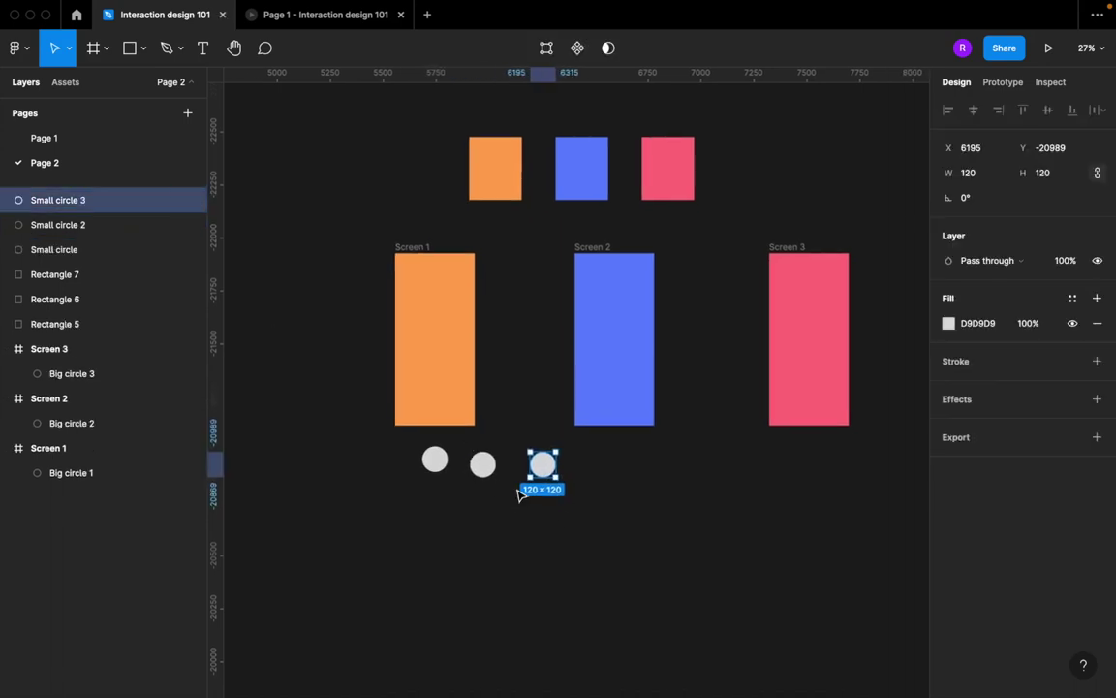
pyautogui.moveTo(553, 472); pyautogui.dragTo(625, 447)
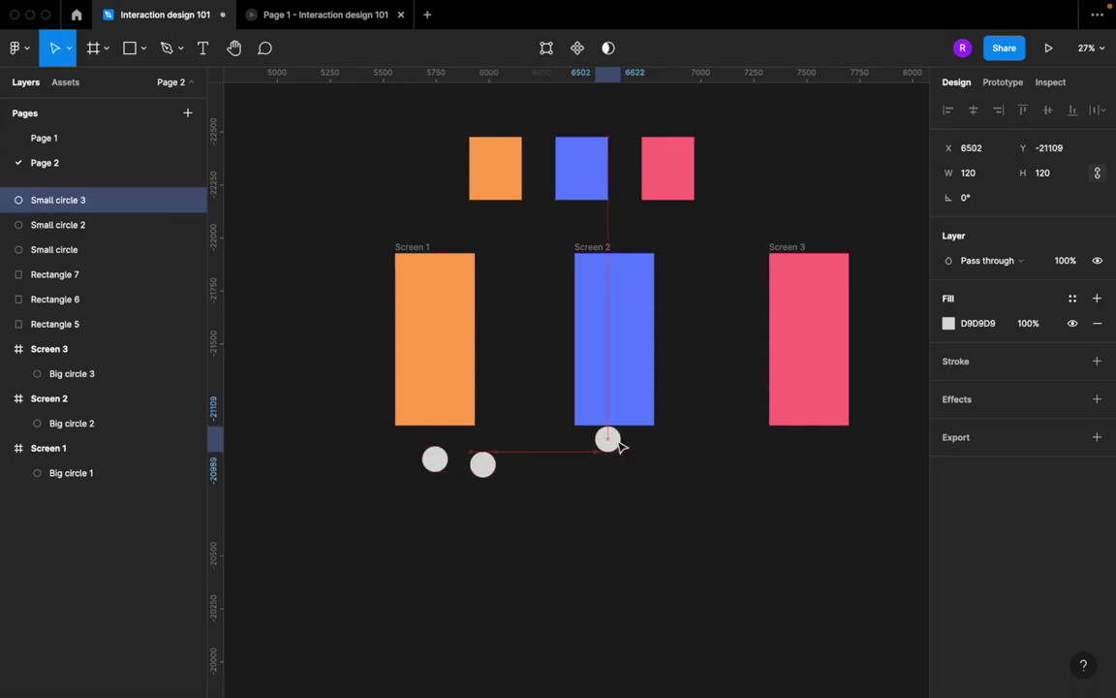
pyautogui.moveTo(484, 464); pyautogui.dragTo(810, 442)
# Step: Adjust a circle's position while panning around the three screens
pyautogui.hscroll(-3, 662, 474)
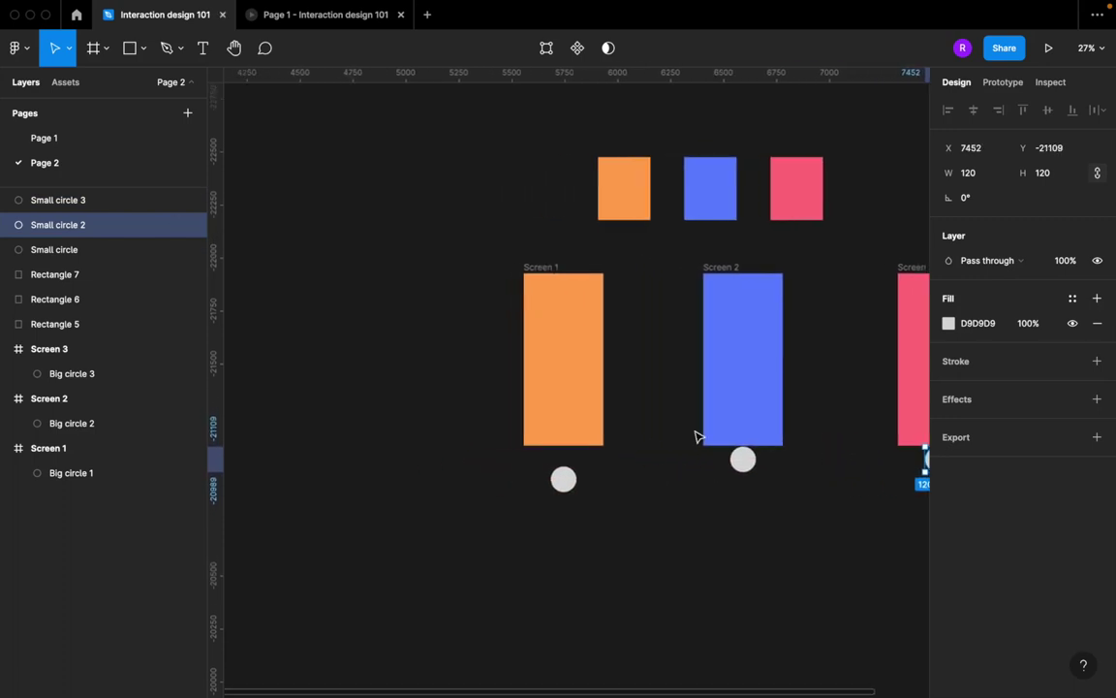
pyautogui.scroll(-3, 668, 426)
pyautogui.moveTo(565, 394)
pyautogui.mouseDown()
pyautogui.moveTo(553, 416)
pyautogui.moveTo(558, 363)
pyautogui.moveTo(560, 391)
pyautogui.moveTo(562, 379)
pyautogui.mouseUp()
pyautogui.scroll(2, 562, 378)
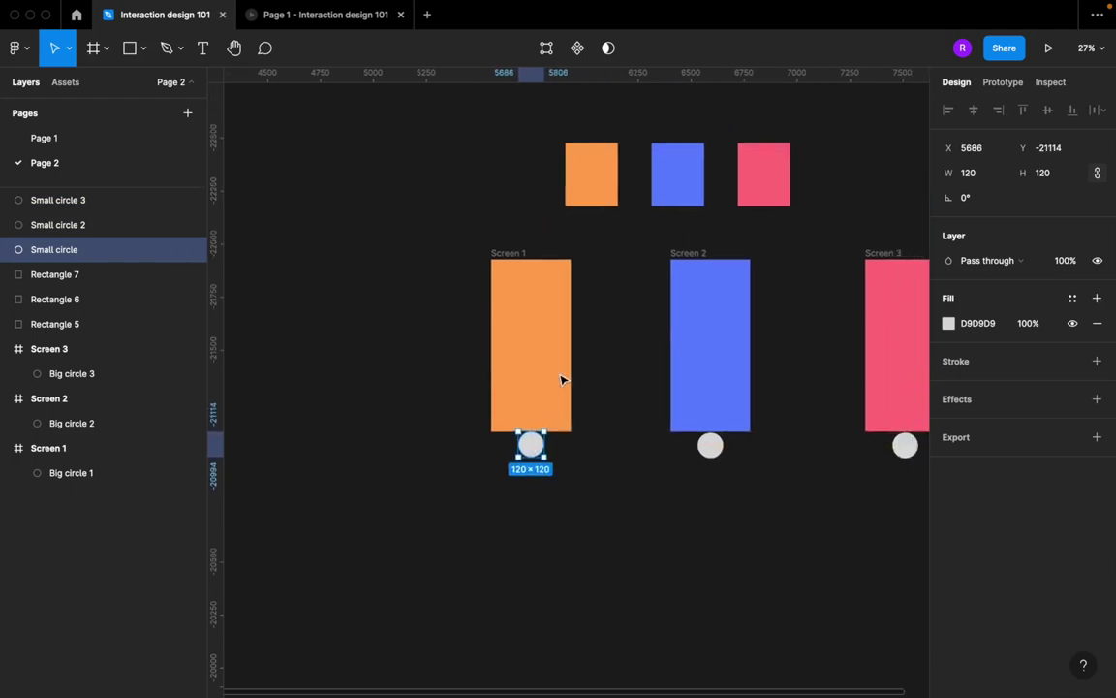
pyautogui.scroll(5, 562, 379)
pyautogui.scroll(-2, 562, 379)
pyautogui.hscroll(4, 563, 379)
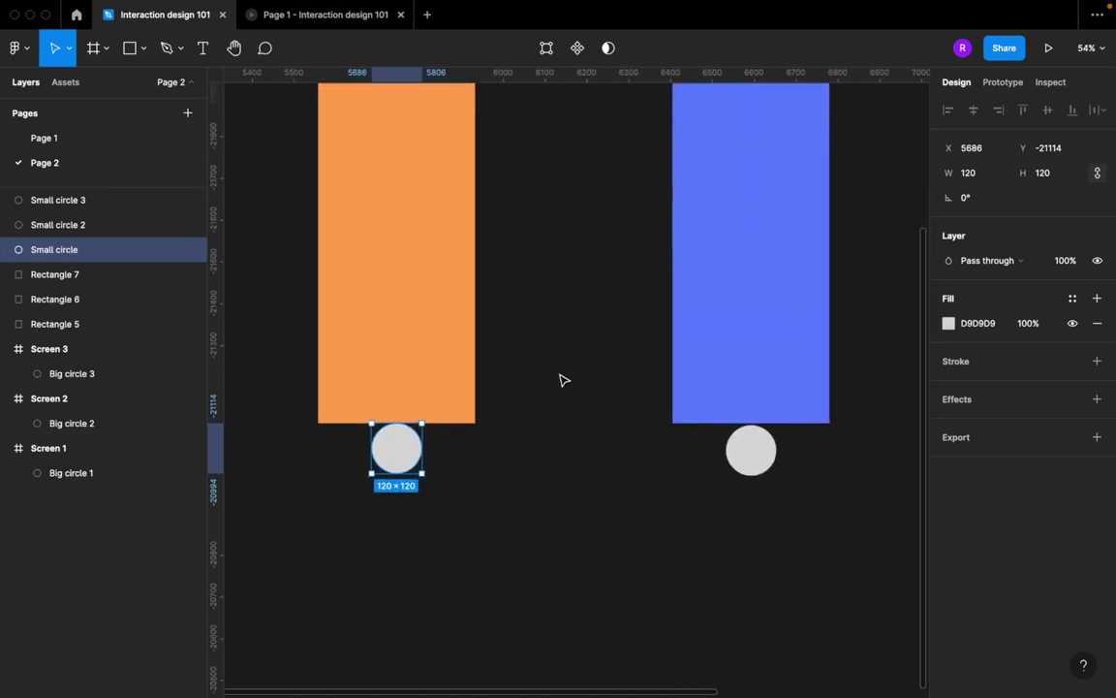
pyautogui.scroll(1, 562, 379)
pyautogui.scroll(1, 560, 380)
pyautogui.hscroll(-6, 560, 380)
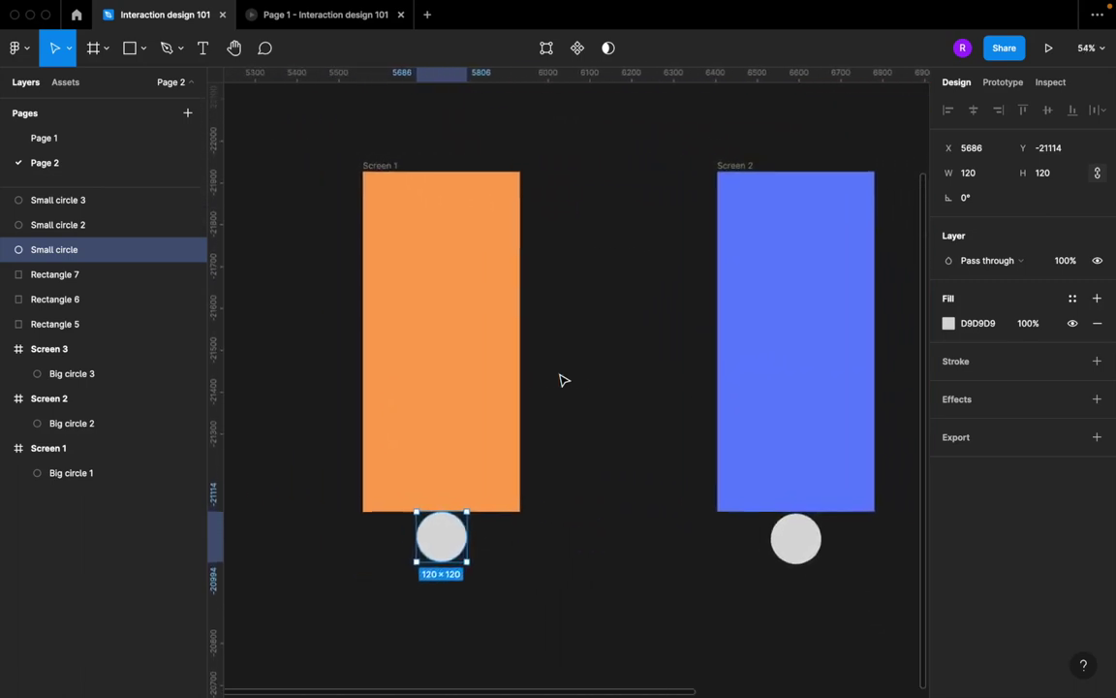
pyautogui.scroll(1, 560, 380)
pyautogui.hscroll(2, 560, 380)
pyautogui.scroll(-1, 560, 380)
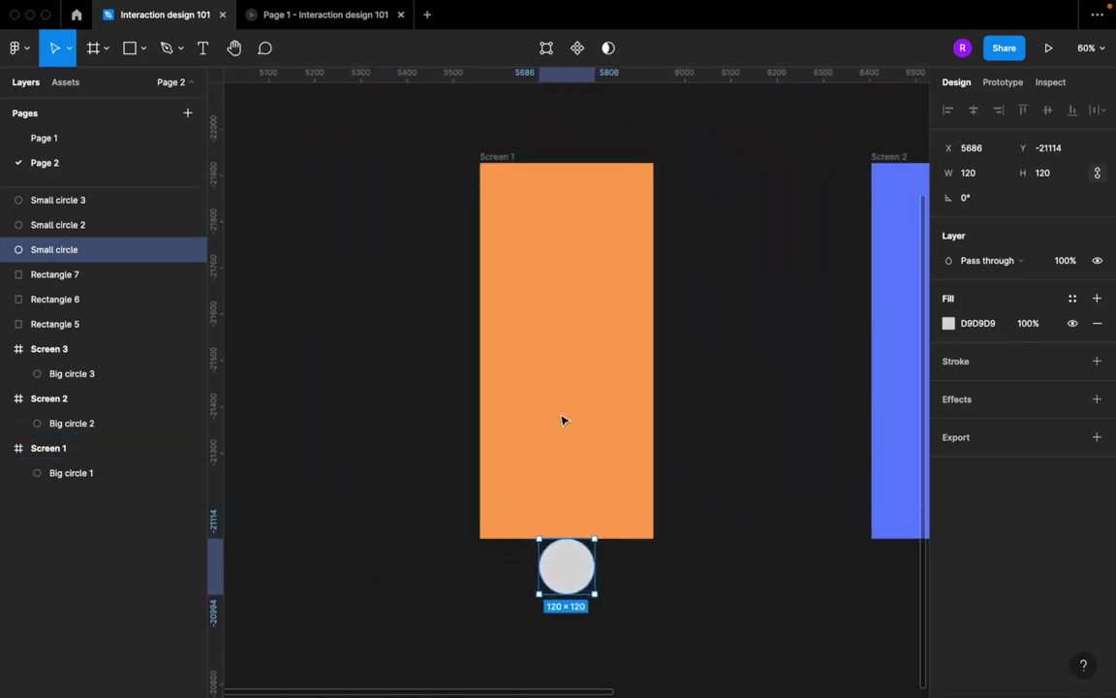
# Step: Snug the small circle against Screen 1's bottom edge and open the prototype preview
pyautogui.click(570, 361)
pyautogui.hscroll(6, 658, 257)
pyautogui.scroll(1, 658, 256)
pyautogui.click(596, 175)
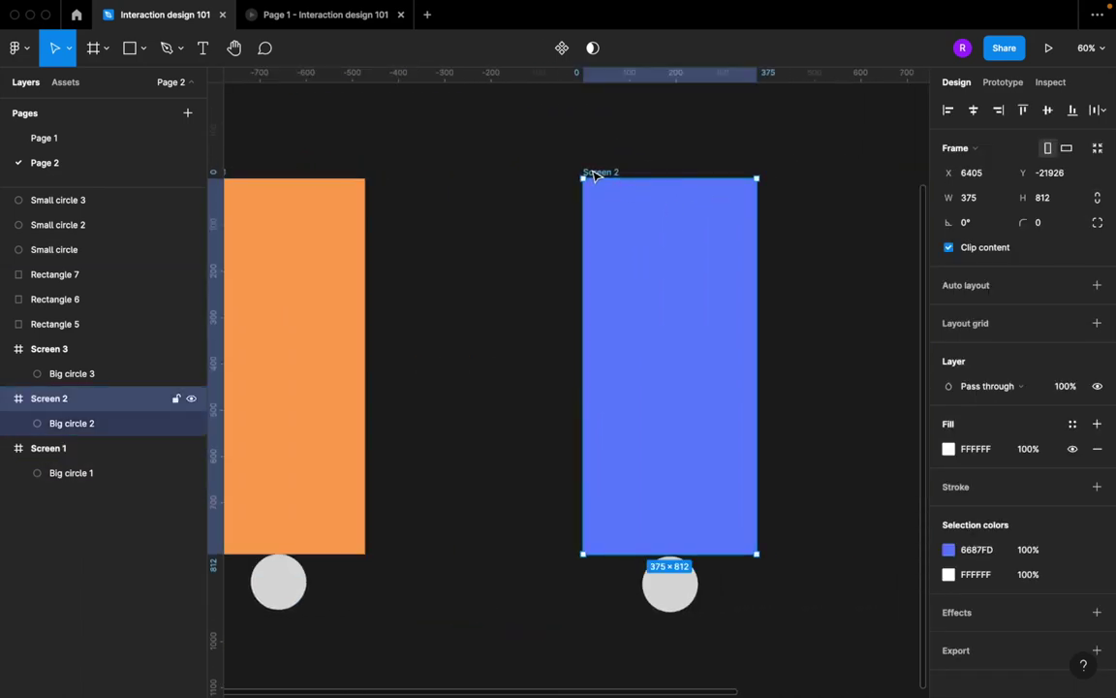
pyautogui.scroll(3, 596, 174)
pyautogui.scroll(-4, 596, 174)
pyautogui.scroll(-6, 594, 174)
pyautogui.scroll(2, 593, 174)
pyautogui.hscroll(-1, 593, 175)
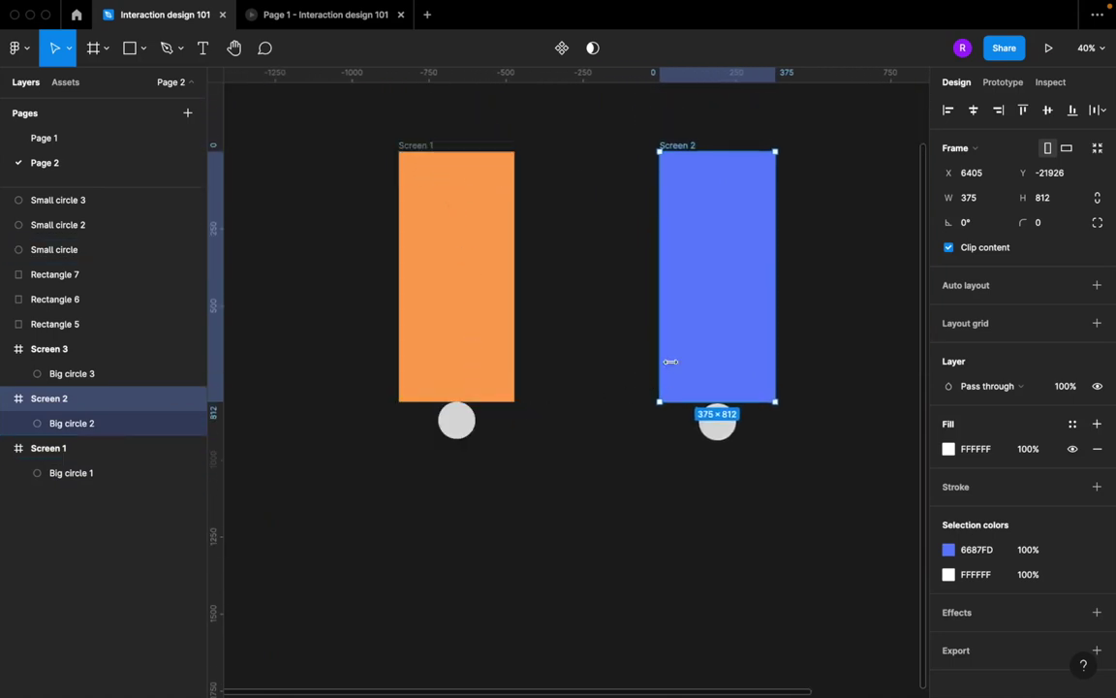
pyautogui.click(457, 429)
pyautogui.moveTo(459, 429)
pyautogui.mouseDown()
pyautogui.moveTo(447, 437)
pyautogui.moveTo(462, 431)
pyautogui.mouseUp()
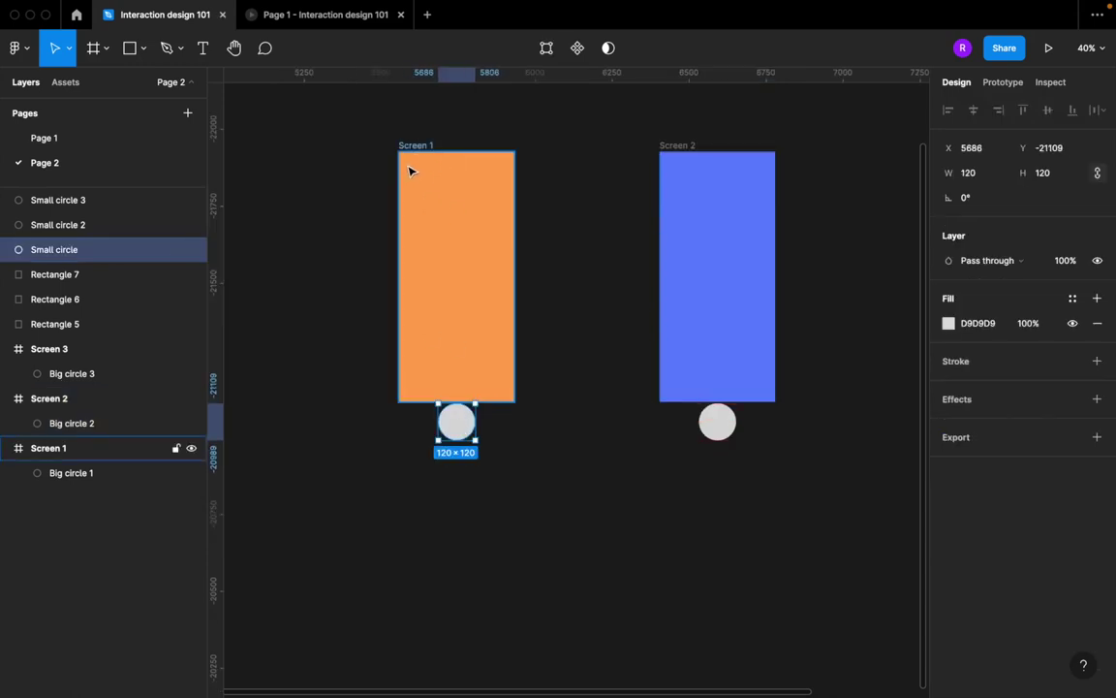
pyautogui.click(335, 17)
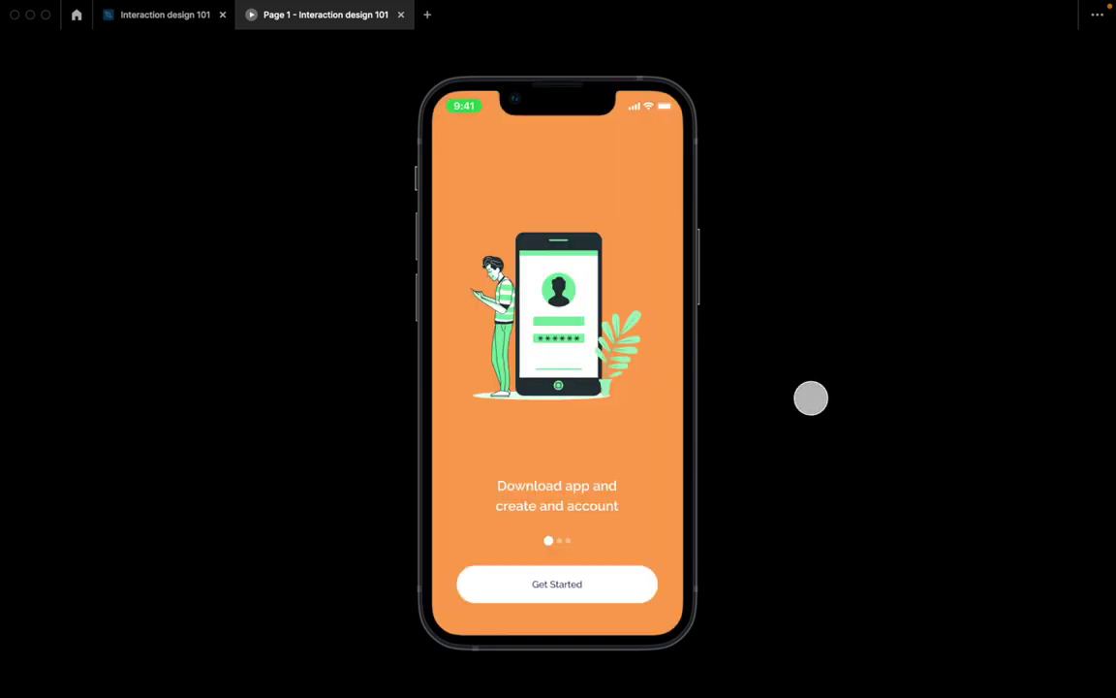
pyautogui.moveTo(593, 337); pyautogui.dragTo(381, 362)
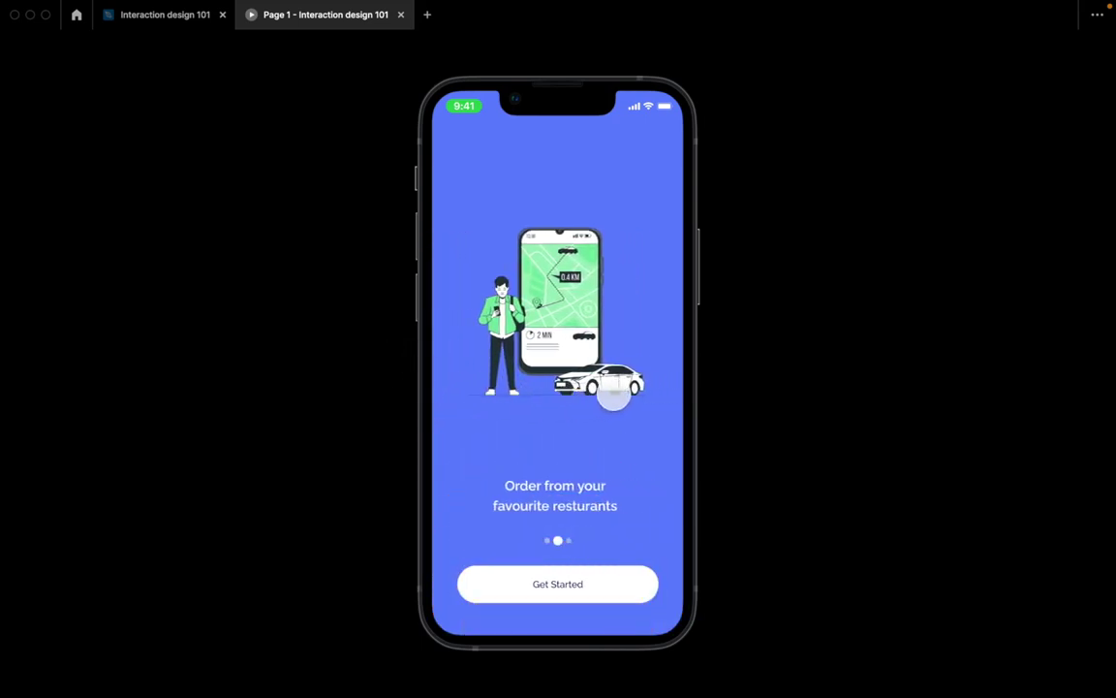
pyautogui.moveTo(614, 392); pyautogui.dragTo(419, 388)
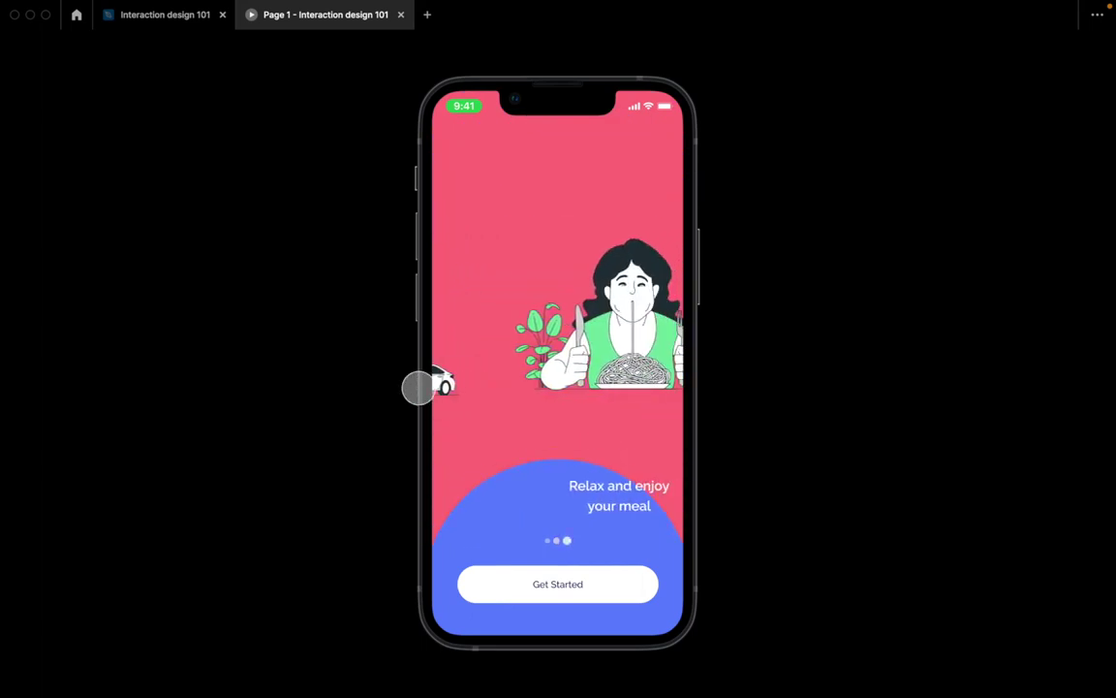
pyautogui.moveTo(518, 379); pyautogui.dragTo(688, 363)
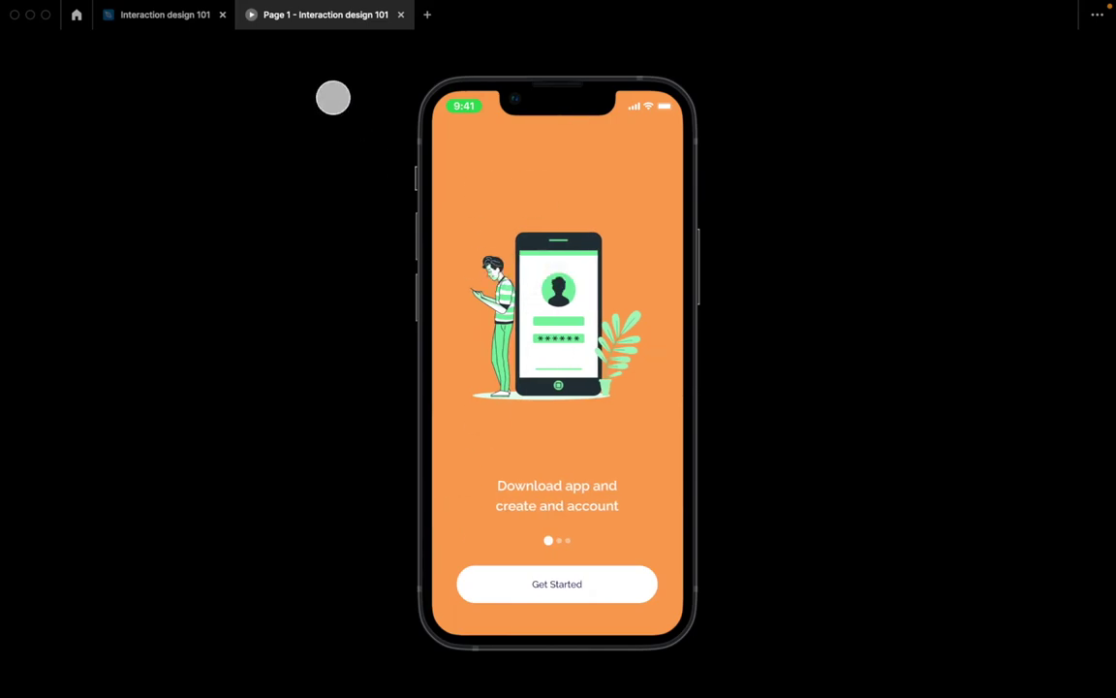
pyautogui.click(164, 16)
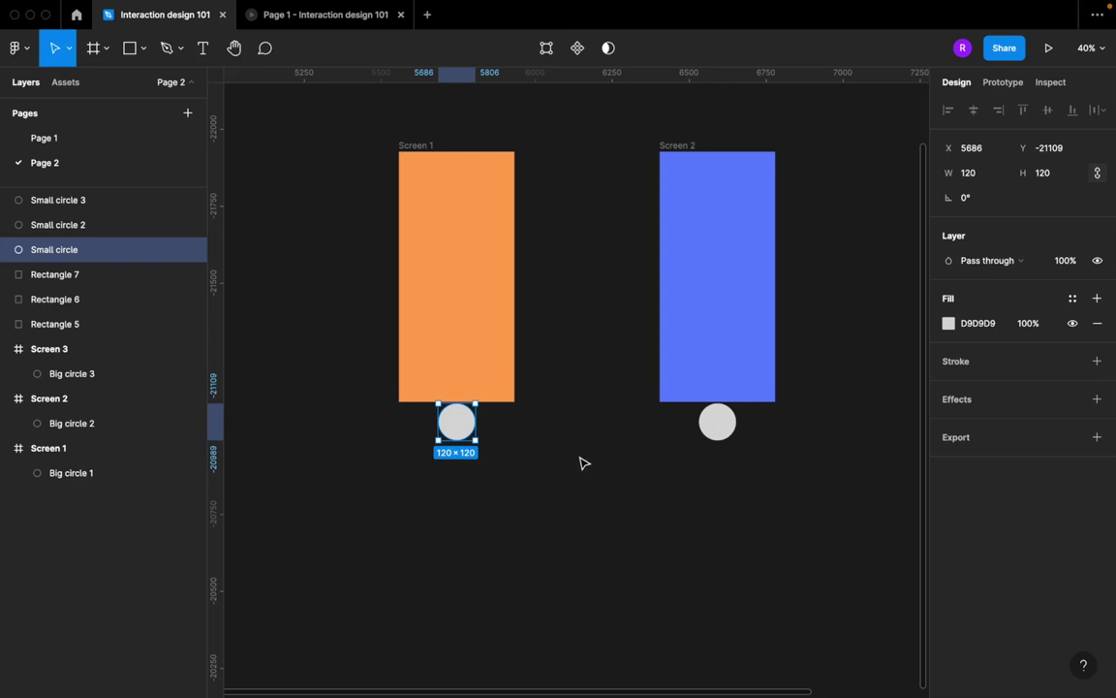
# Step: Move the circle under Screen 1 down, and bring Small circle 3 under Screen 1
pyautogui.click(722, 425)
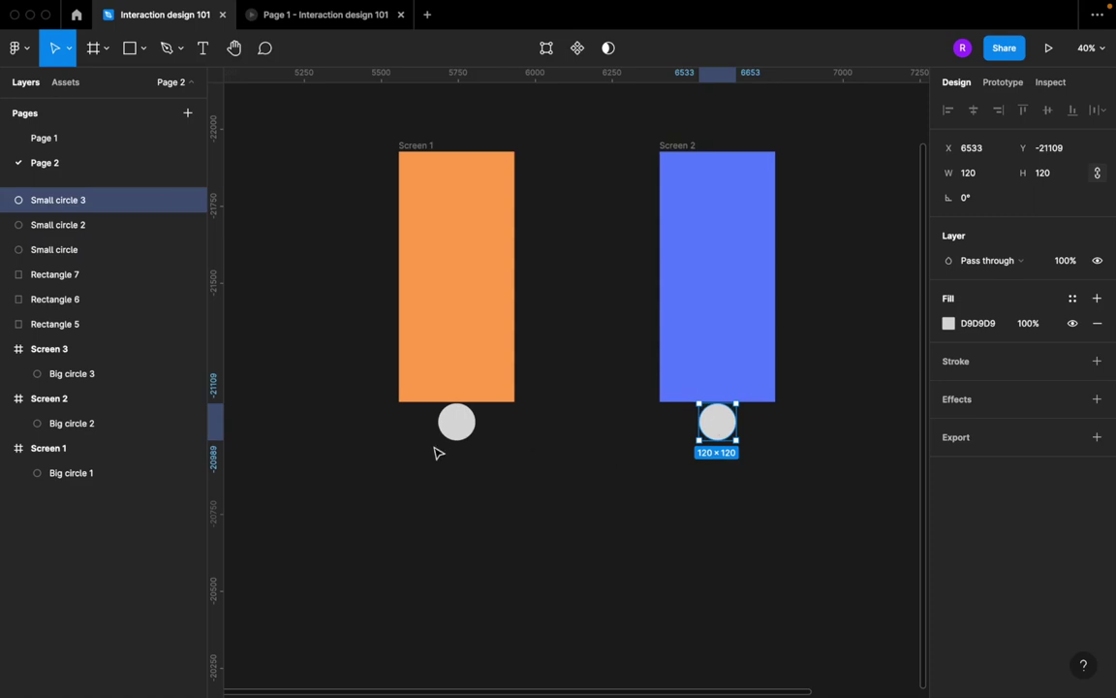
pyautogui.click(456, 421)
pyautogui.moveTo(457, 421); pyautogui.dragTo(540, 513)
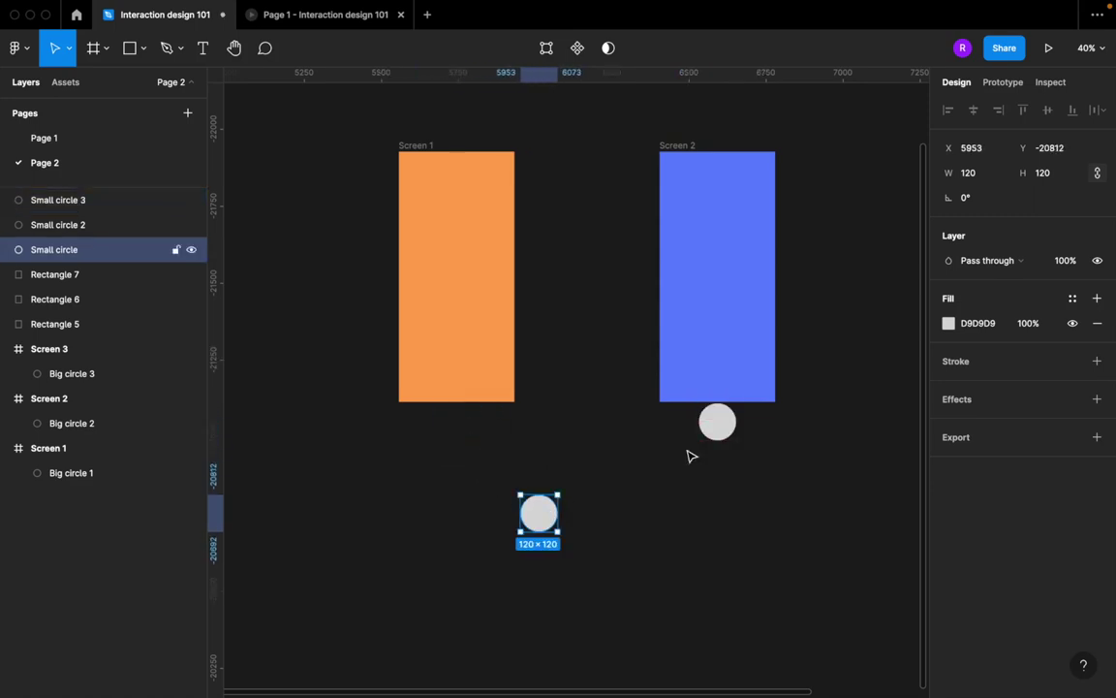
pyautogui.click(715, 422)
pyautogui.moveTo(715, 422); pyautogui.dragTo(463, 426)
# Step: Rename the moved-away circle to Small circle 1
pyautogui.scroll(1, 463, 427)
pyautogui.scroll(4, 464, 427)
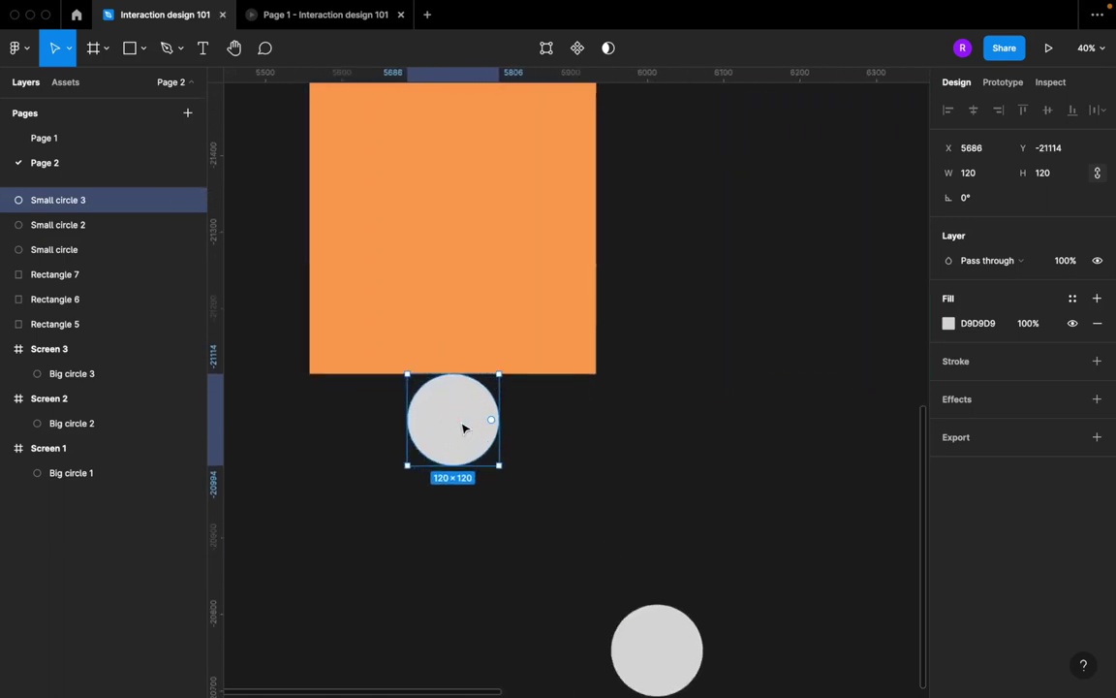
pyautogui.scroll(-2, 464, 427)
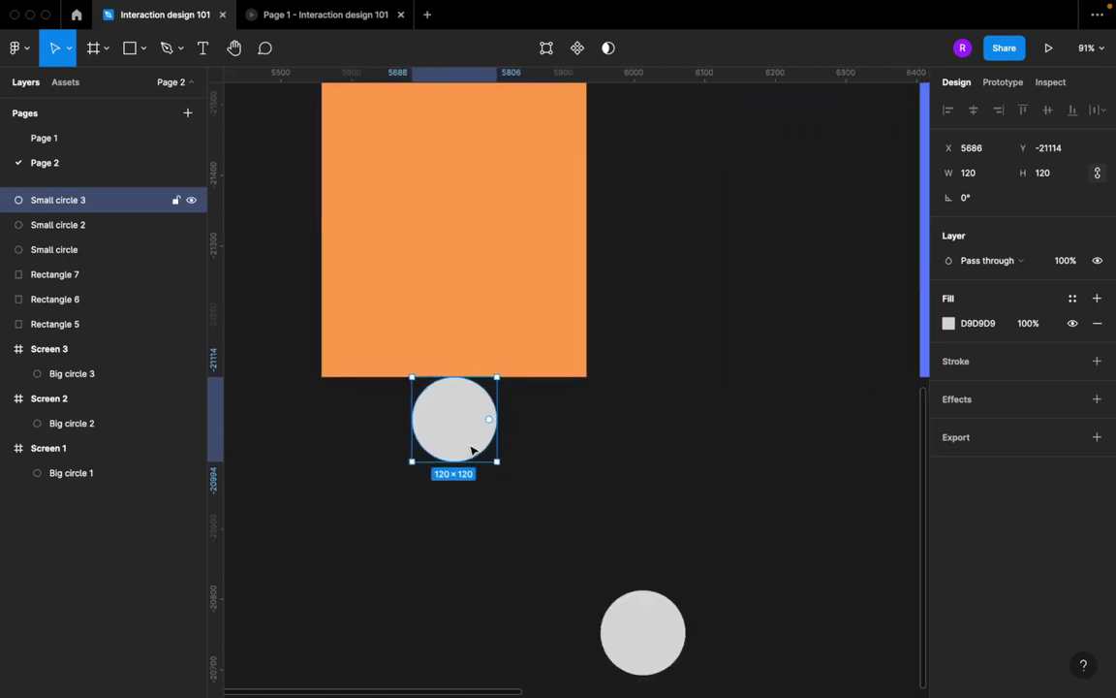
pyautogui.rightClick(475, 450)
pyautogui.press('Escape')
pyautogui.scroll(-5, 418, 491)
pyautogui.click(504, 543)
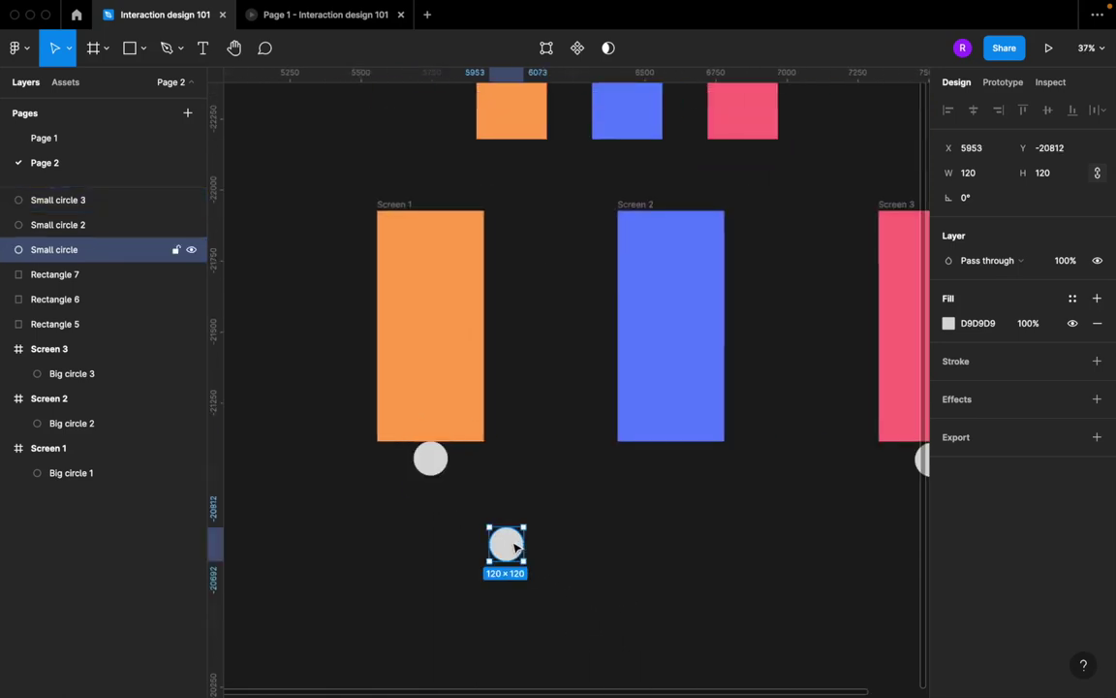
pyautogui.hscroll(1, 290, 388)
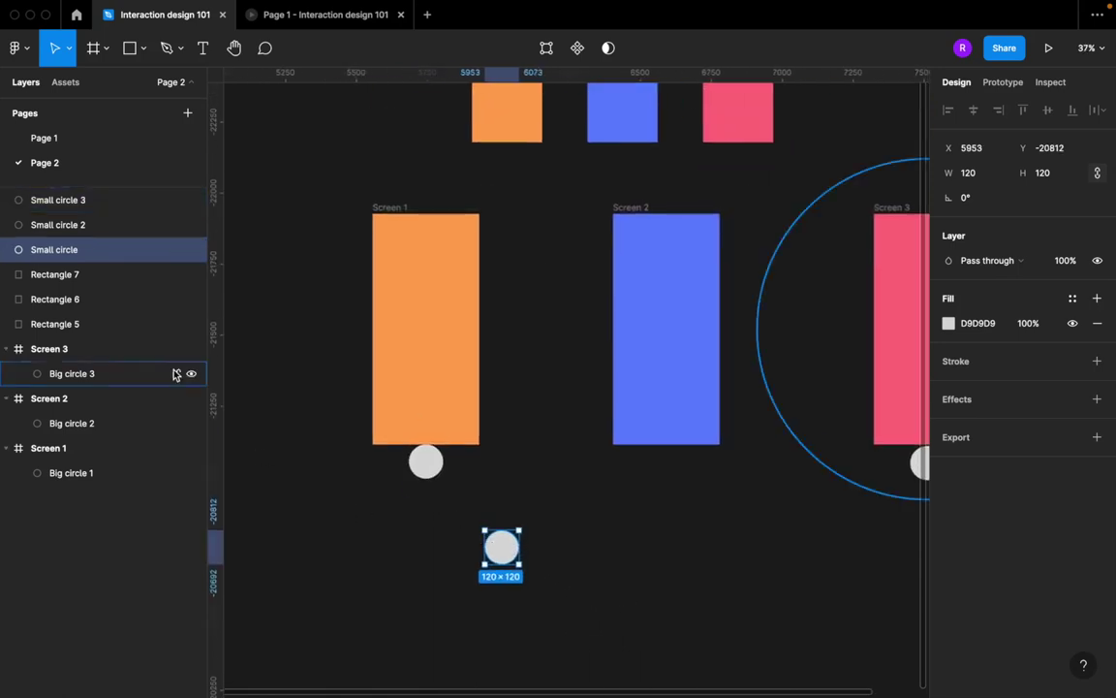
pyautogui.doubleClick(75, 252)
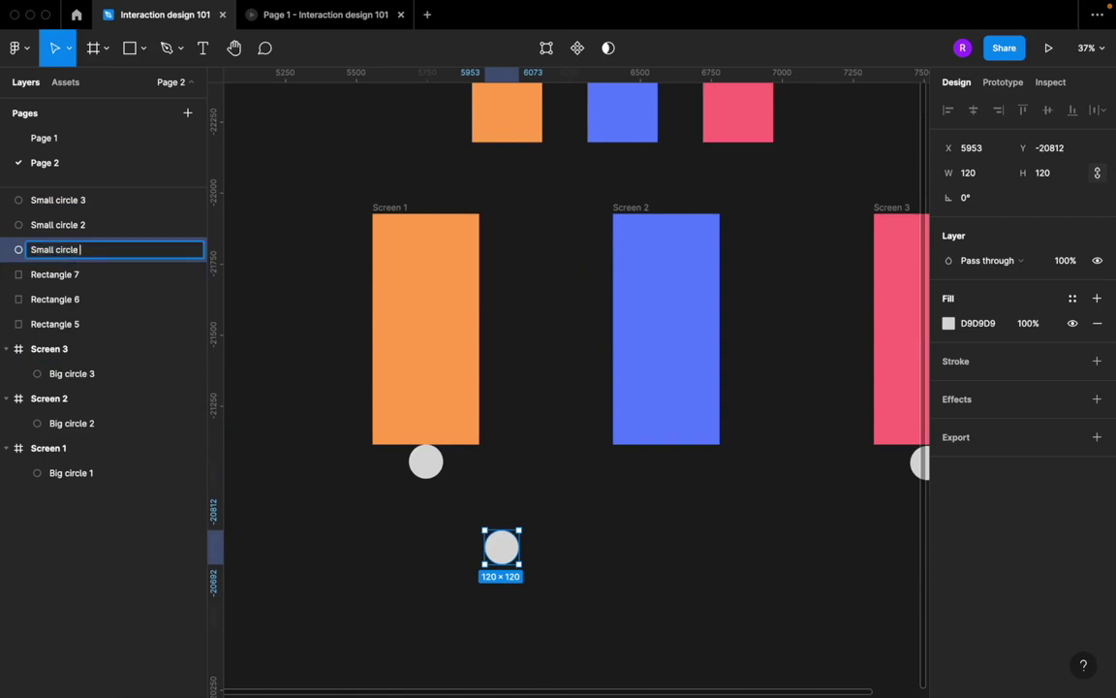
pyautogui.click(399, 514)
# Step: Move Small circle 2 below Screen 1 and line it up beneath the frame
pyautogui.hscroll(2, 400, 514)
pyautogui.scroll(-5, 505, 506)
pyautogui.click(599, 448)
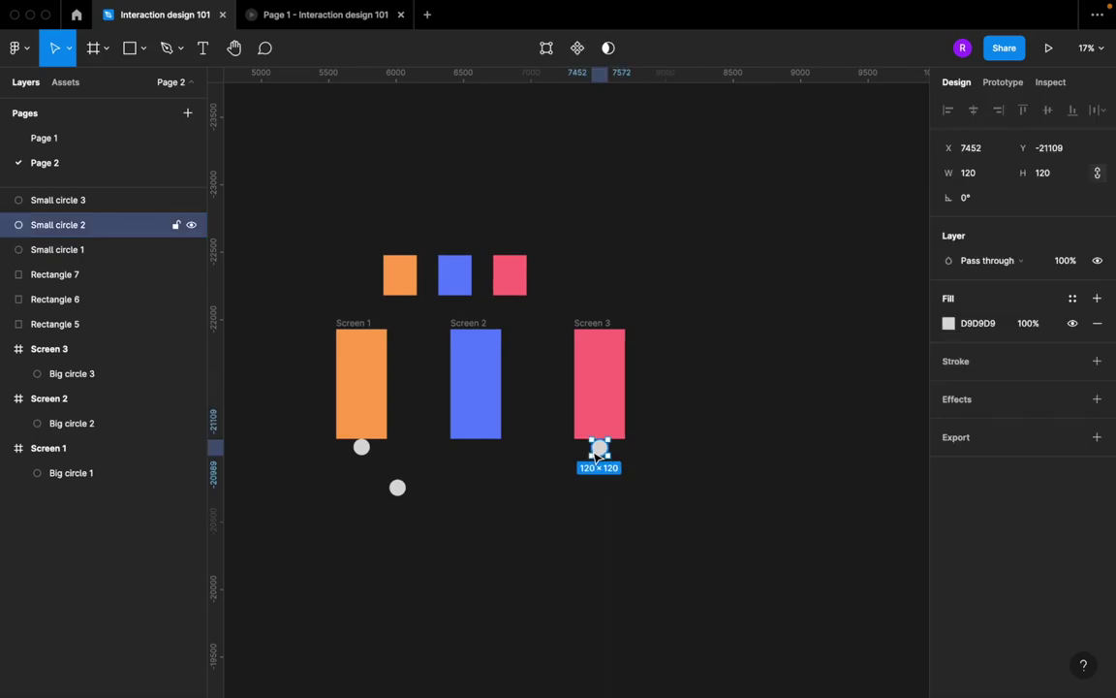
pyautogui.moveTo(598, 452); pyautogui.dragTo(493, 464)
pyautogui.moveTo(361, 479); pyautogui.dragTo(361, 449)
pyautogui.scroll(5, 361, 451)
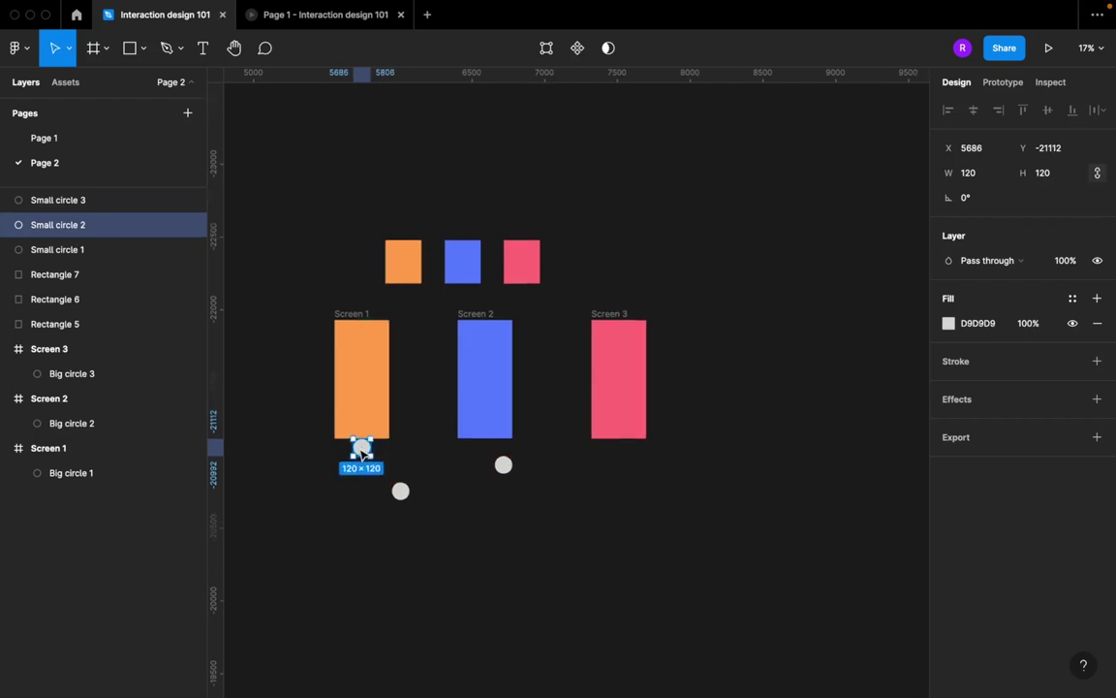
pyautogui.scroll(5, 362, 454)
pyautogui.scroll(-2, 361, 454)
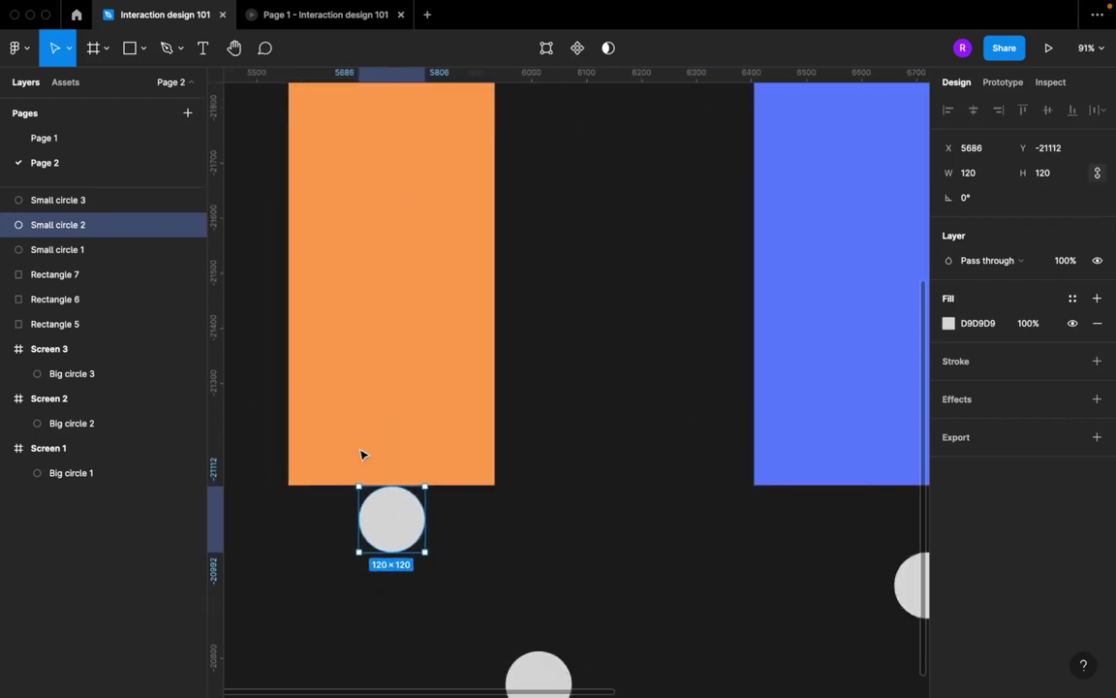
pyautogui.hscroll(-1, 446, 513)
pyautogui.moveTo(436, 515)
pyautogui.mouseDown()
pyautogui.moveTo(423, 516)
pyautogui.moveTo(432, 512)
pyautogui.mouseUp()
pyautogui.scroll(2, 423, 503)
pyautogui.hscroll(-1, 423, 502)
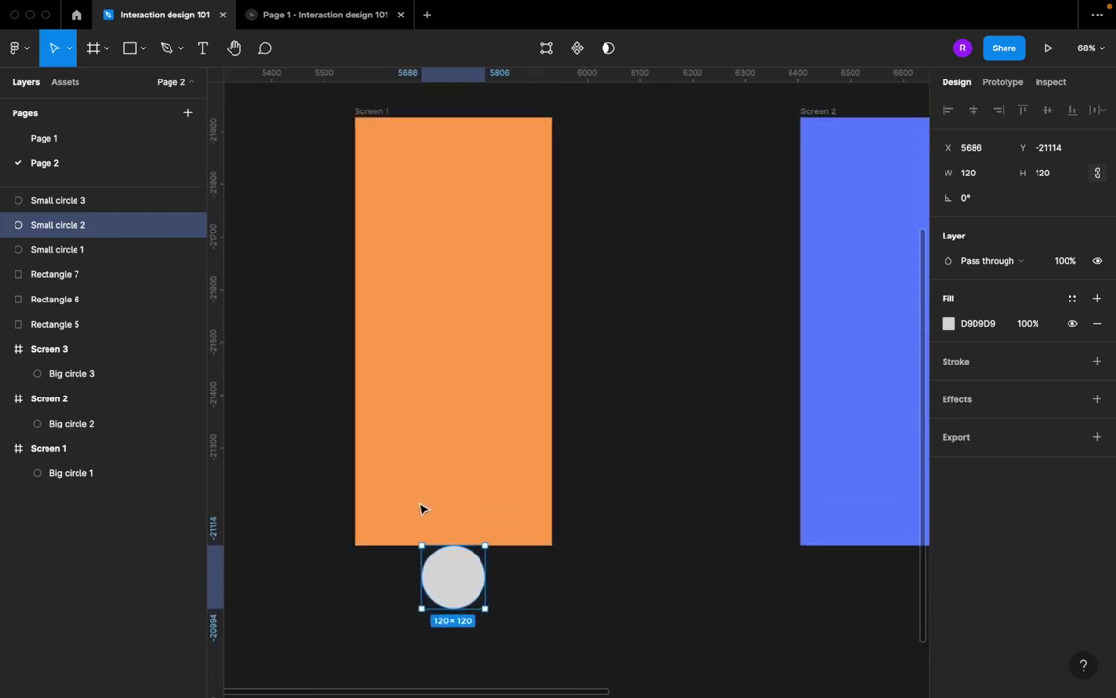
pyautogui.moveTo(437, 578)
pyautogui.mouseDown()
pyautogui.moveTo(423, 575)
pyautogui.moveTo(440, 576)
pyautogui.mouseUp()
# Step: Space Small circles 1, 2 and 3 evenly in a row, then open the prototype preview
pyautogui.press('super+minus')
pyautogui.click(511, 441)
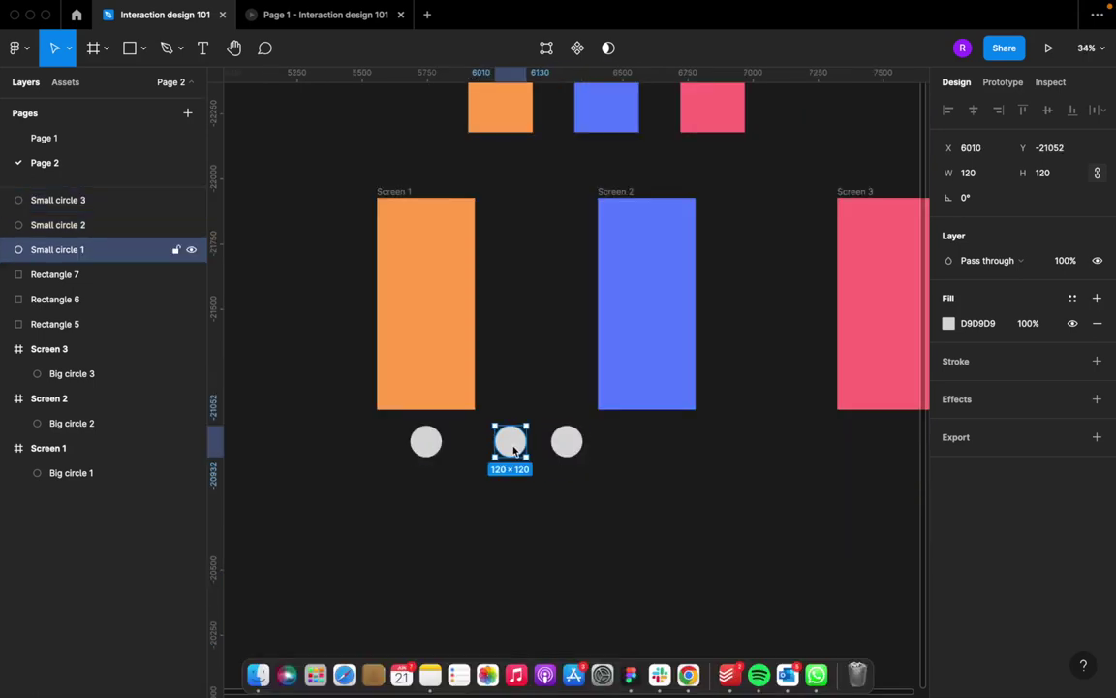
pyautogui.press('Return')
pyautogui.press('Escape')
pyautogui.moveTo(506, 447); pyautogui.dragTo(370, 455)
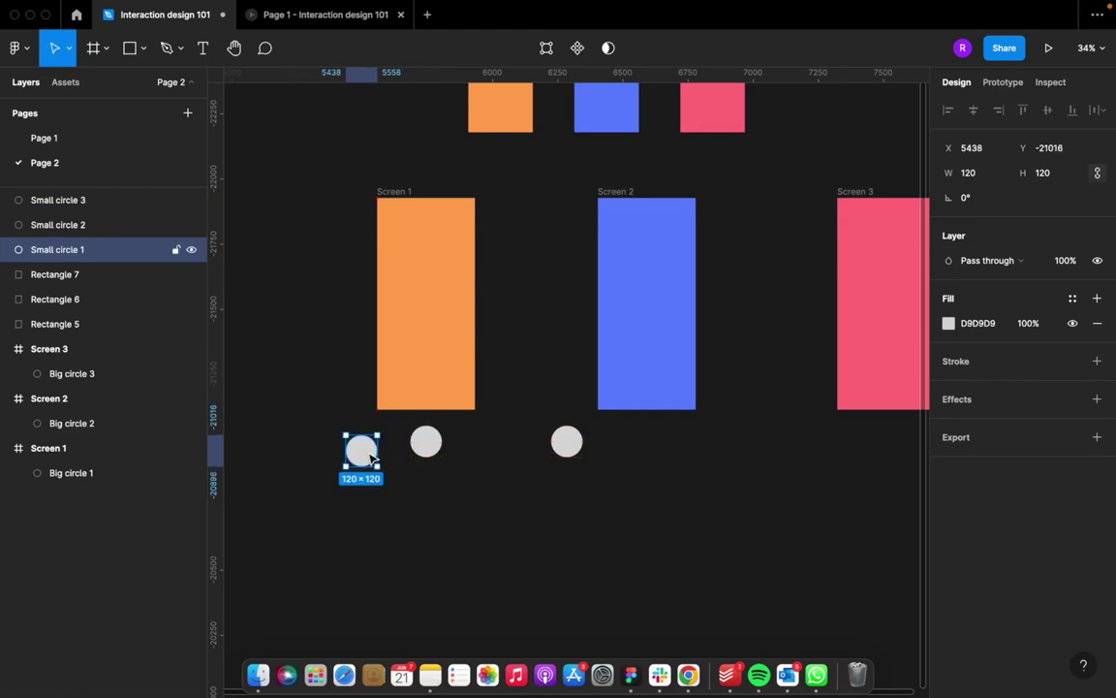
pyautogui.moveTo(438, 446); pyautogui.dragTo(476, 446)
pyautogui.moveTo(380, 442); pyautogui.dragTo(407, 441)
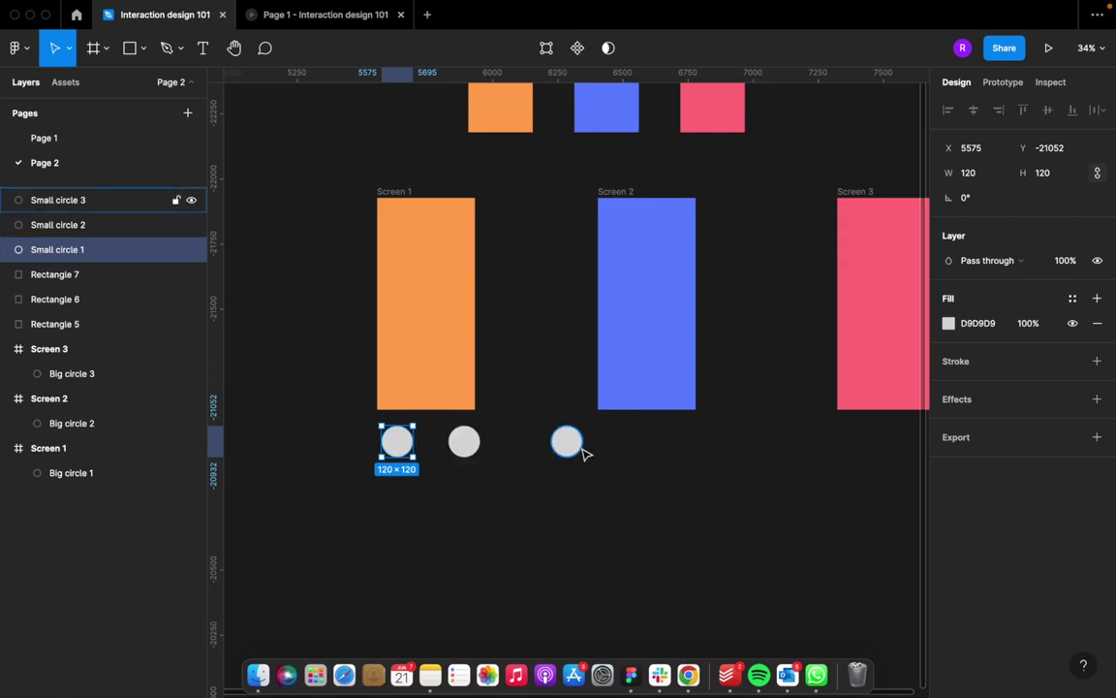
pyautogui.moveTo(565, 444); pyautogui.dragTo(542, 446)
pyautogui.click(344, 15)
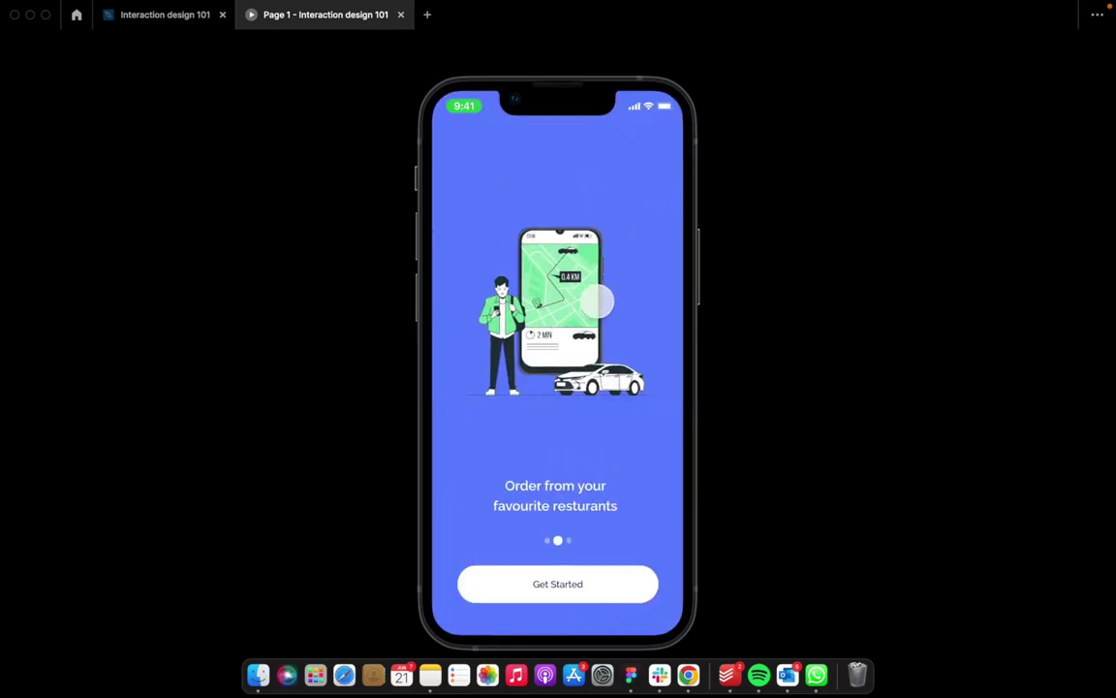
# Step: Swipe the preview forward and back to the restaurants screen, then return to the design file
pyautogui.moveTo(465, 263); pyautogui.dragTo(428, 257)
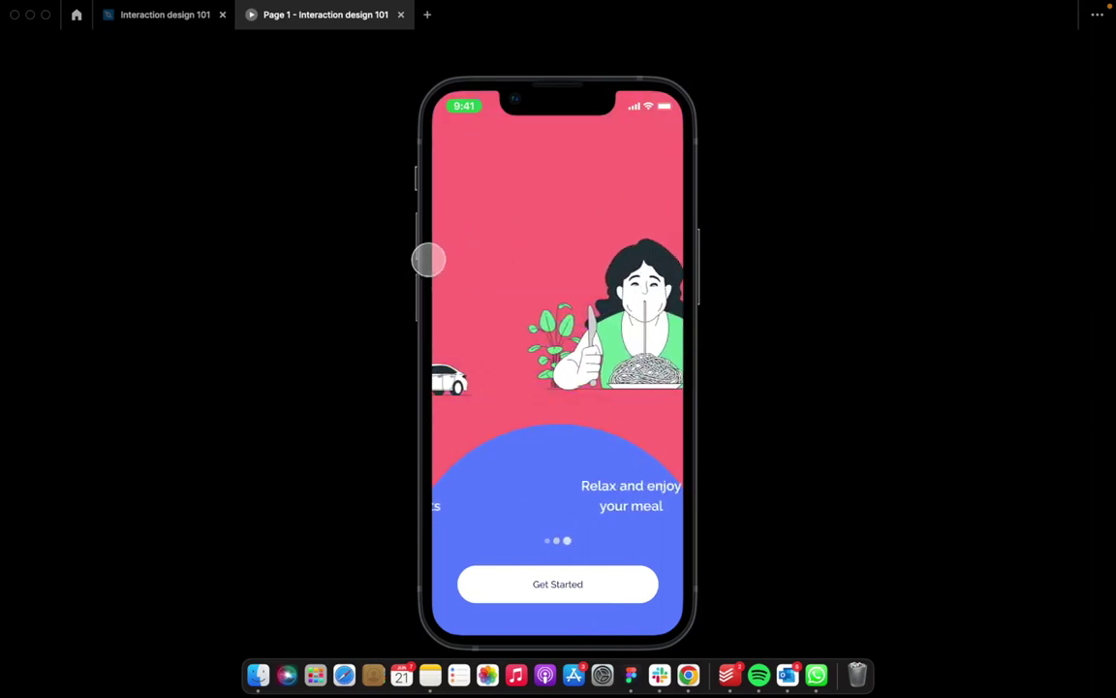
pyautogui.moveTo(496, 294); pyautogui.dragTo(730, 332)
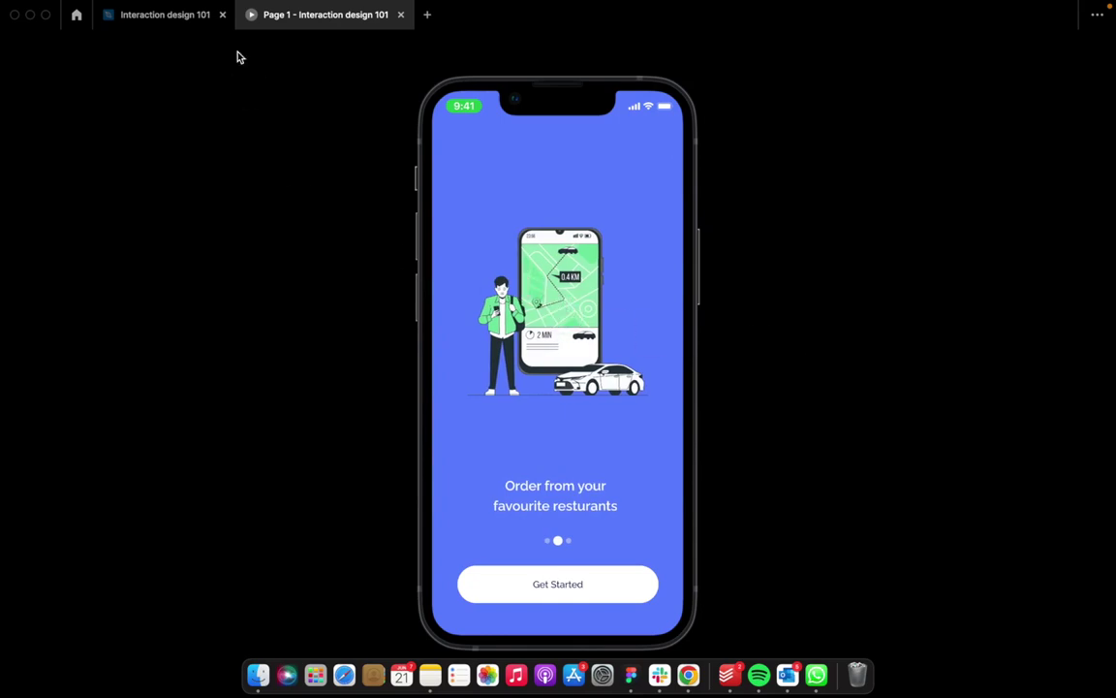
pyautogui.click(165, 15)
# Step: Drag Small circle 2 into the Screen 1 frame
pyautogui.hscroll(-3, 465, 417)
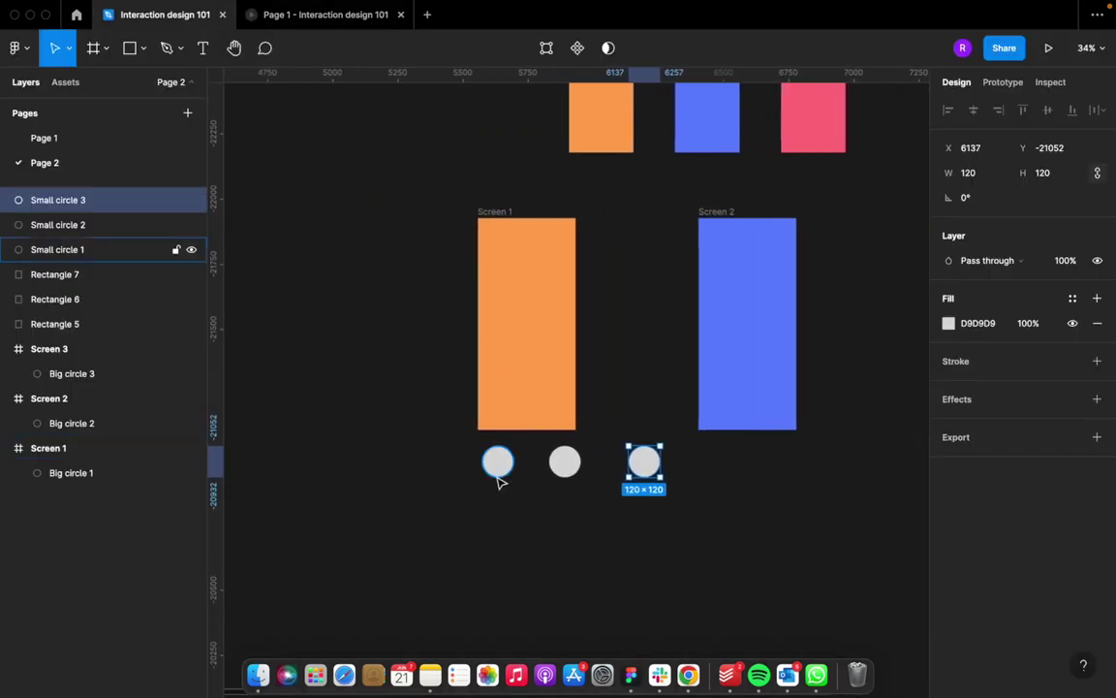
pyautogui.click(501, 464)
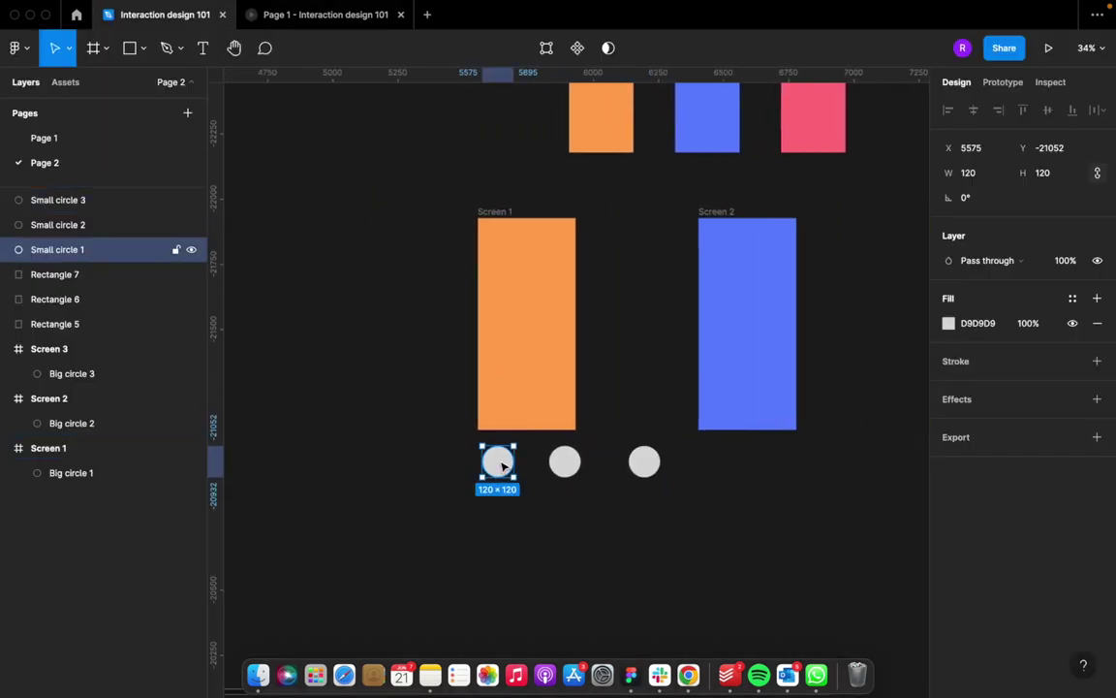
pyautogui.click(567, 463)
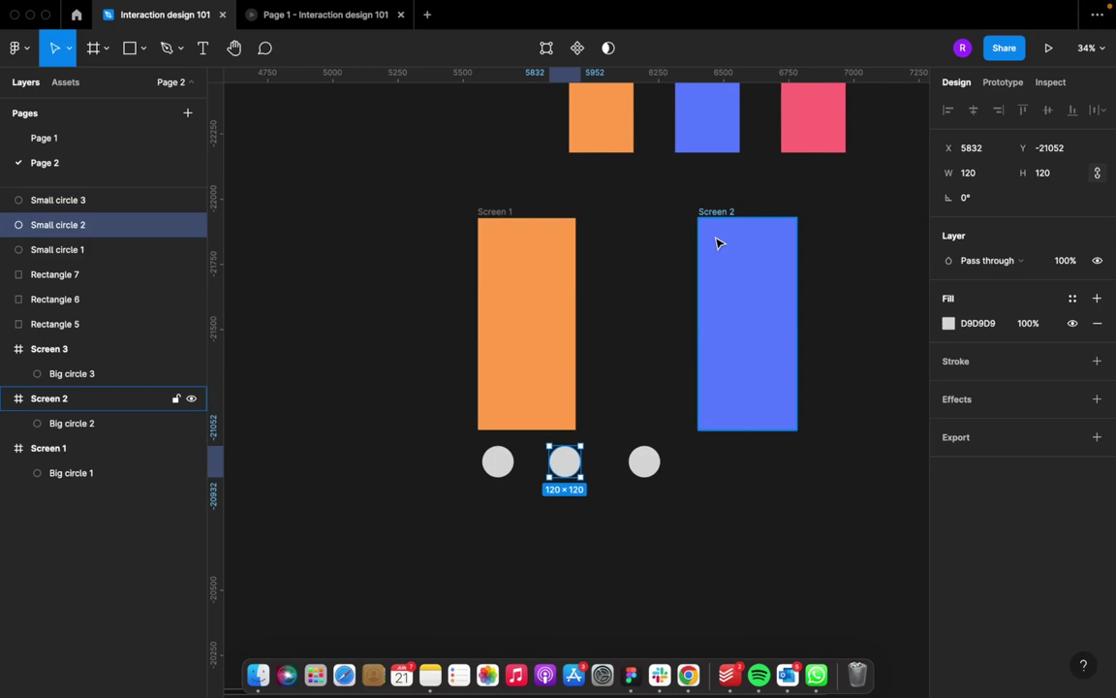
pyautogui.moveTo(560, 451); pyautogui.dragTo(527, 208)
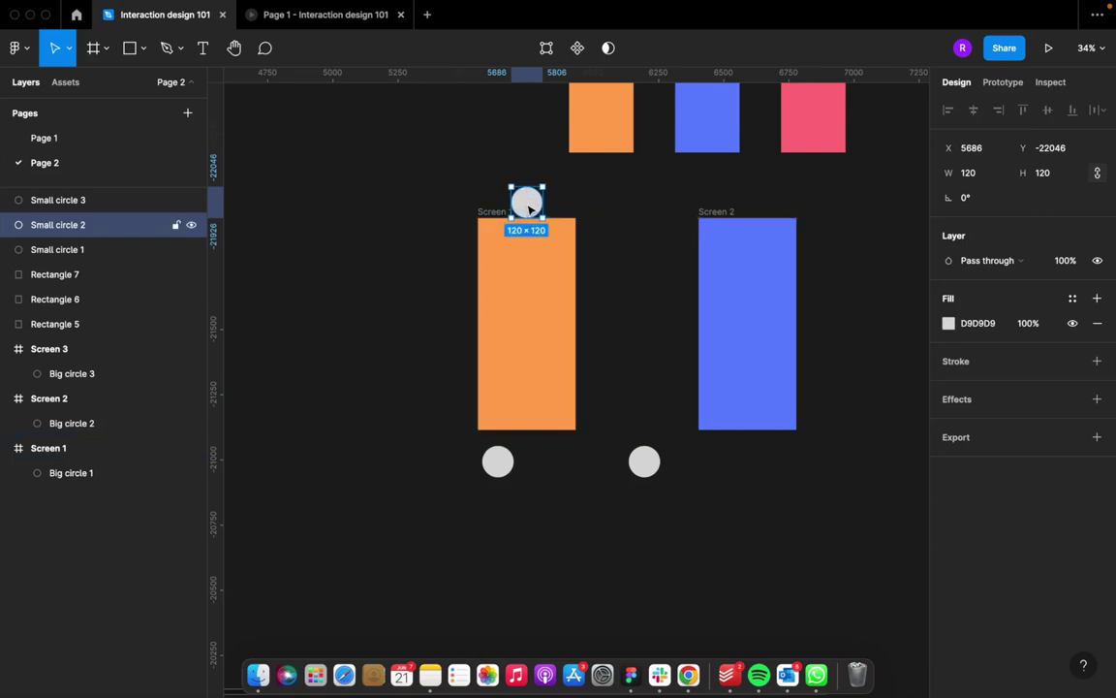
# Step: Fill it with Screen 2's blue 6687FD and nudge it 10 px above Screen 1's top
pyautogui.press('i')
pyautogui.click(770, 288)
pyautogui.moveTo(531, 202)
pyautogui.mouseDown()
pyautogui.moveTo(520, 233)
pyautogui.moveTo(521, 220)
pyautogui.mouseUp()
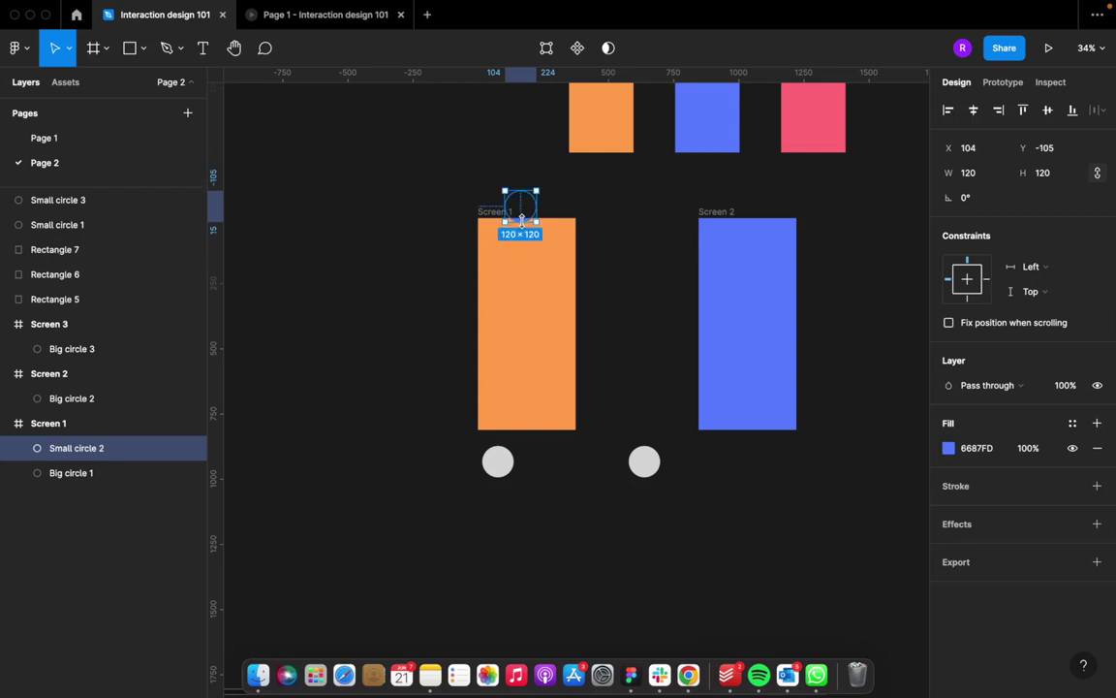
pyautogui.hotkey('shift', 'Up')
pyautogui.hotkey('shift', 'Up')
pyautogui.click(628, 233)
pyautogui.click(506, 215)
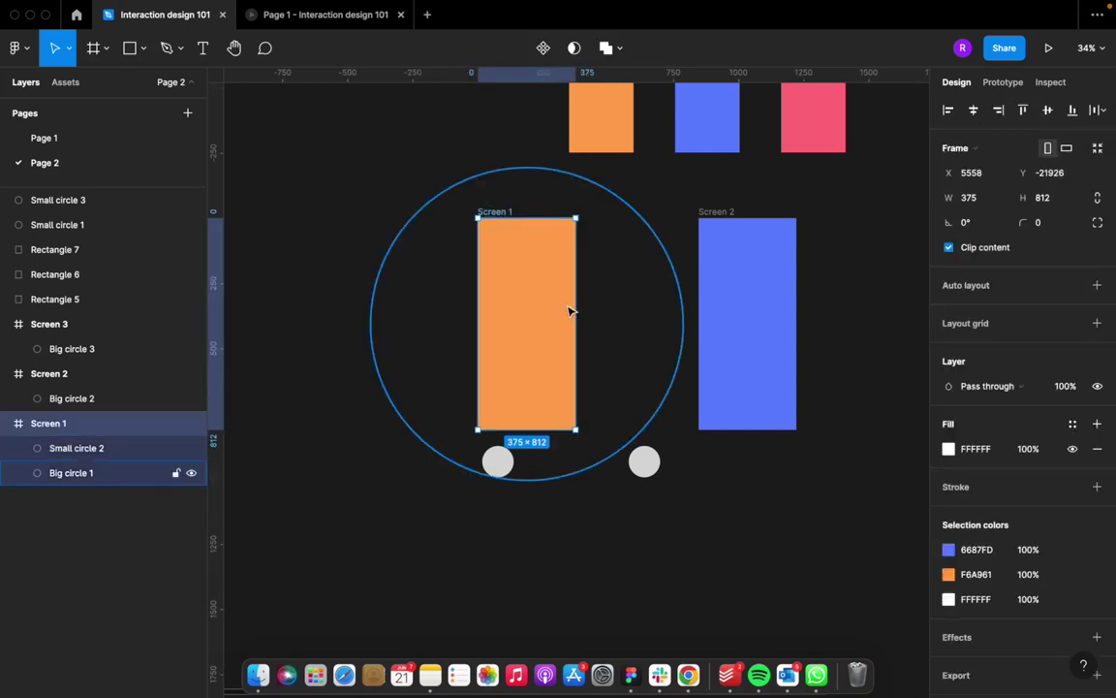
pyautogui.rightClick(506, 387)
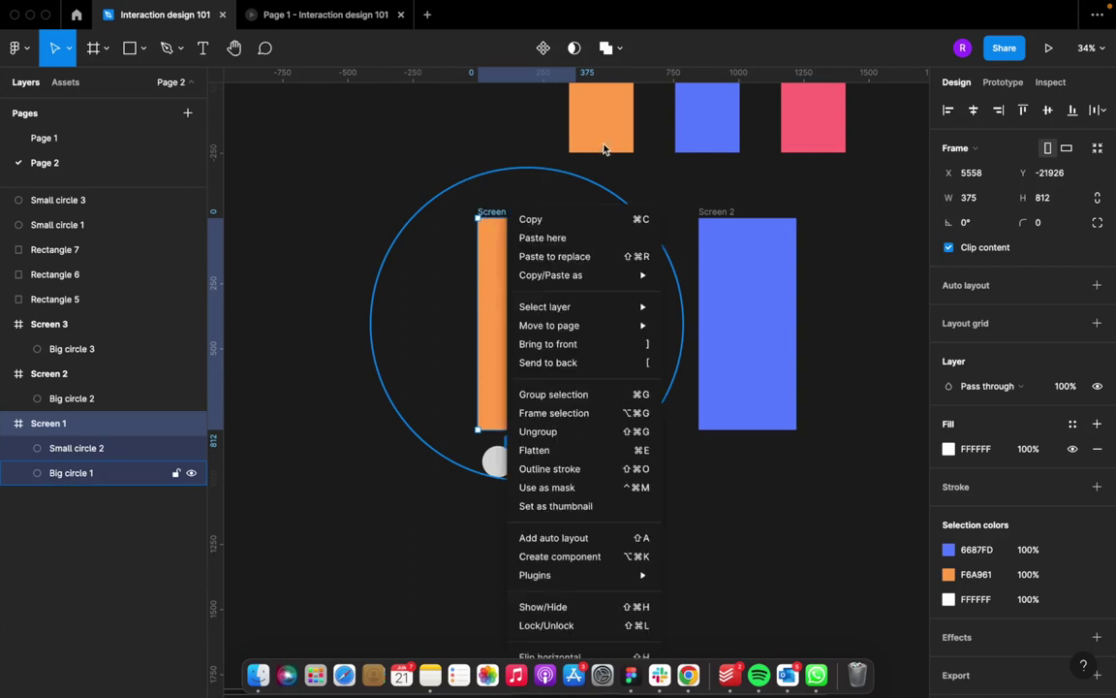
pyautogui.press('Escape')
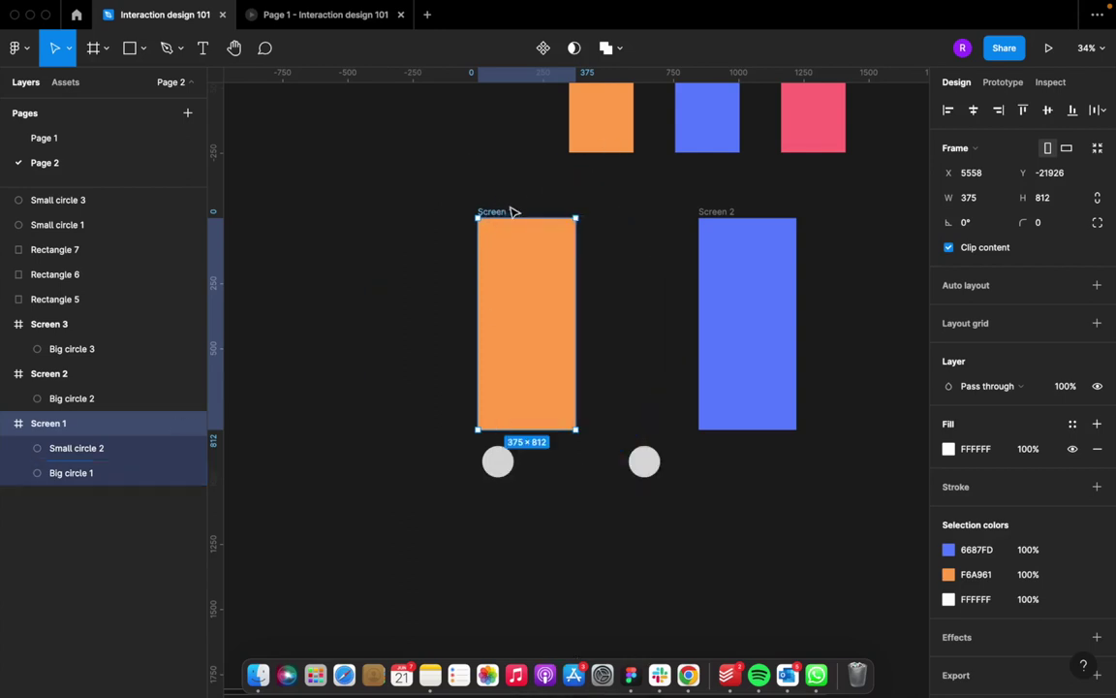
pyautogui.hscroll(3, 581, 339)
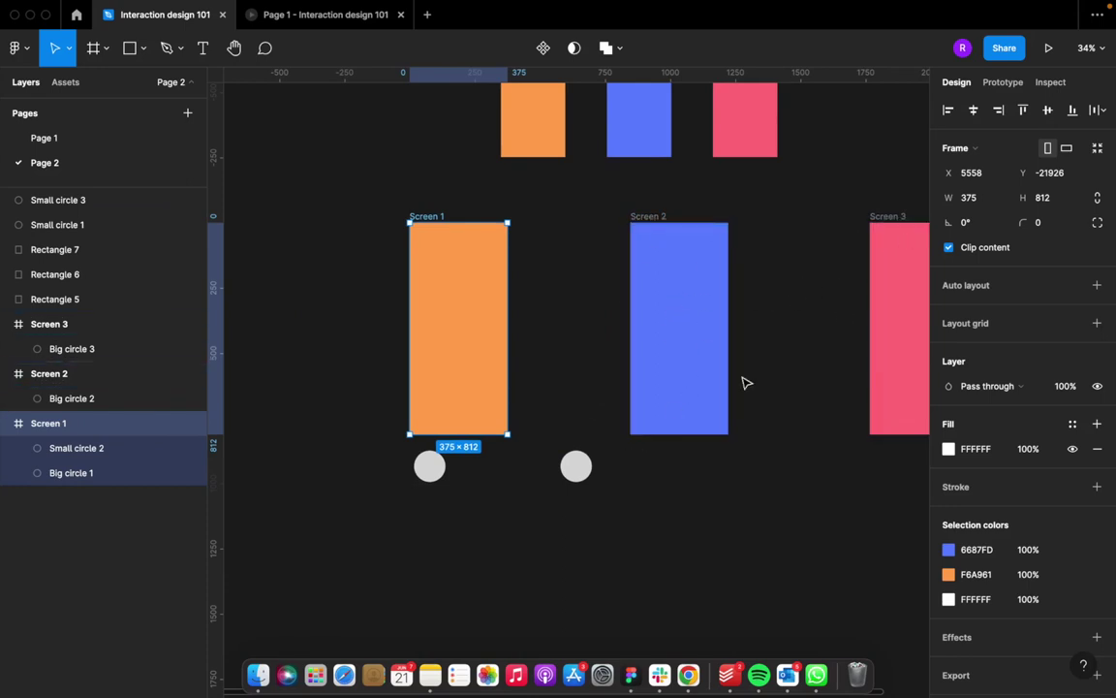
pyautogui.hscroll(3, 872, 299)
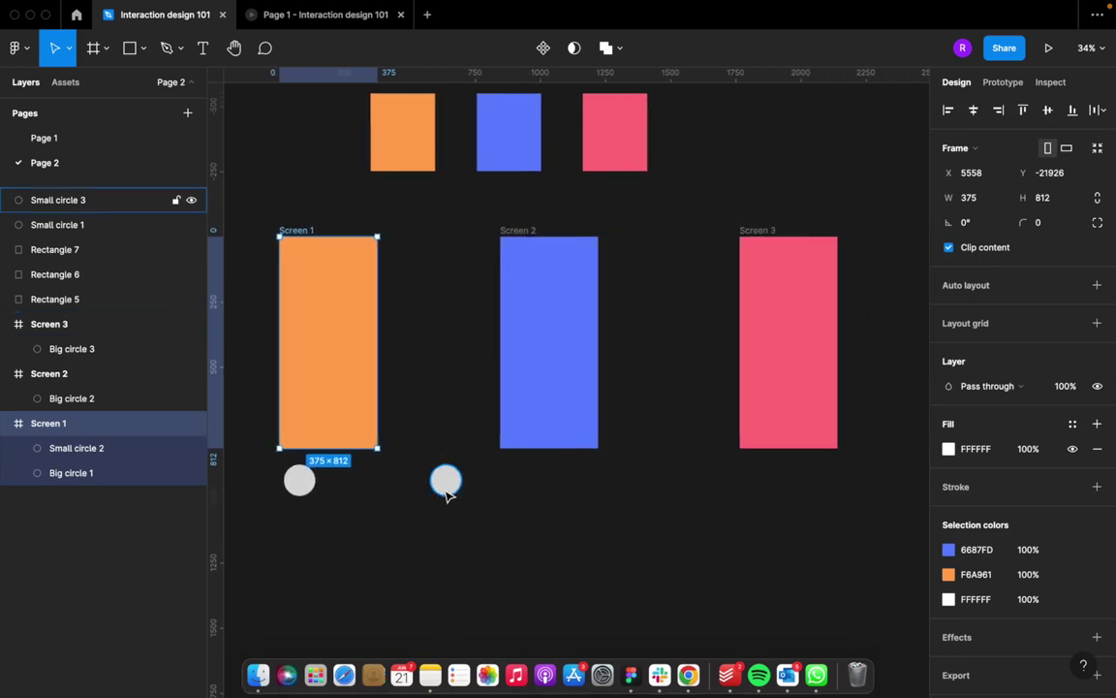
pyautogui.click(444, 485)
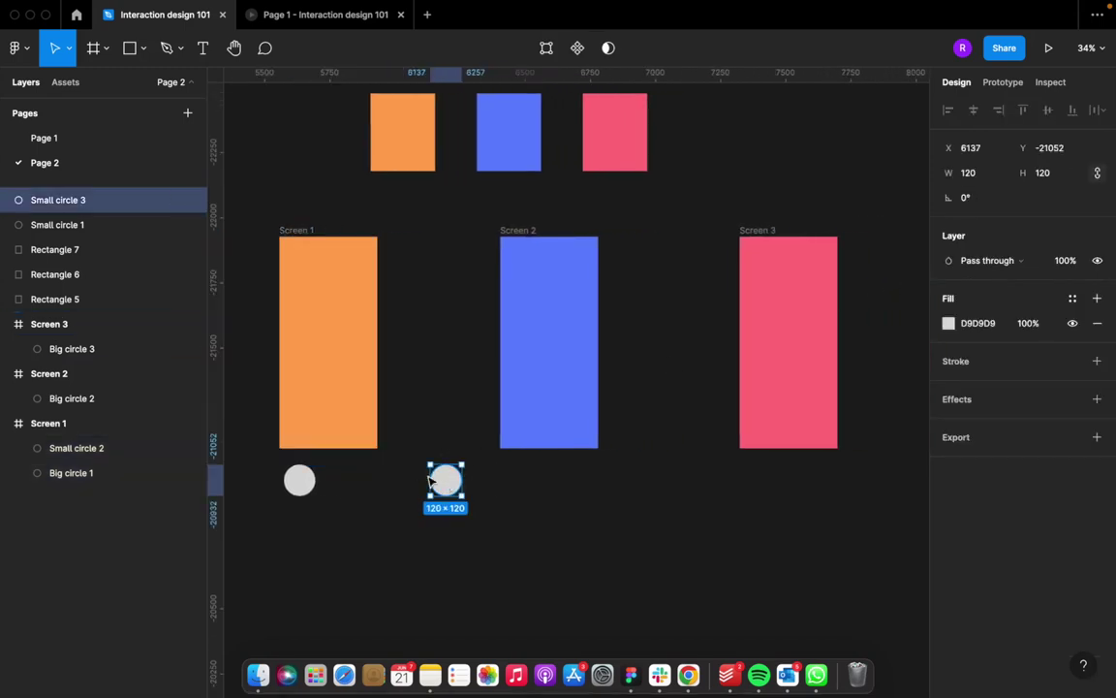
pyautogui.click(518, 233)
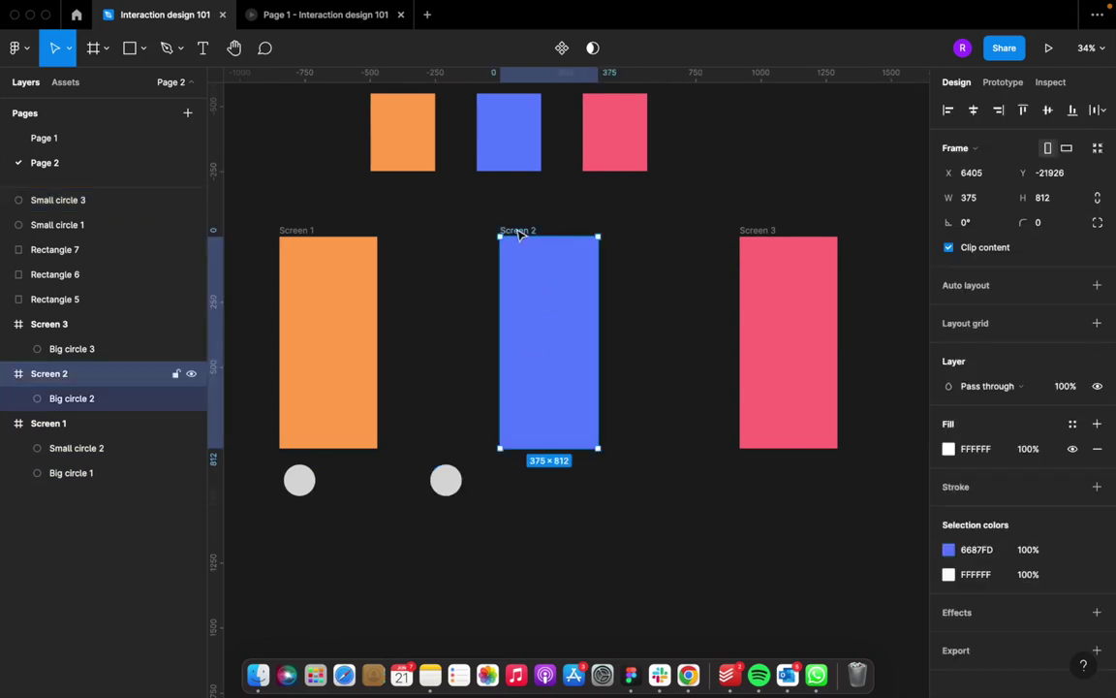
pyautogui.click(308, 230)
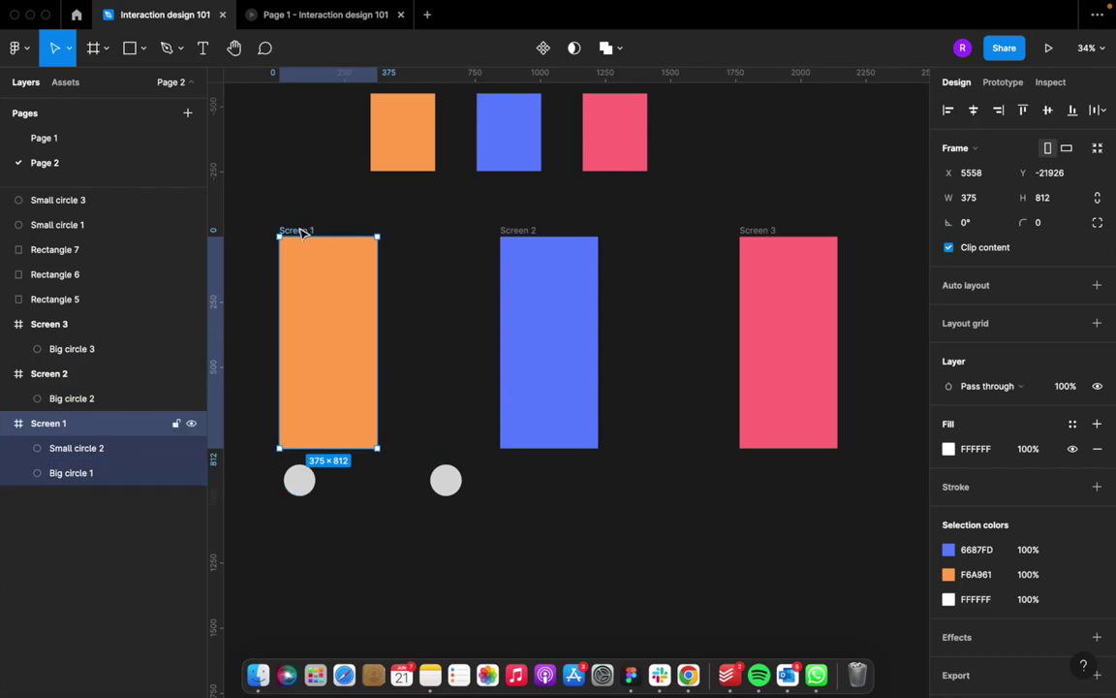
pyautogui.hscroll(-3, 302, 233)
pyautogui.scroll(-1, 302, 233)
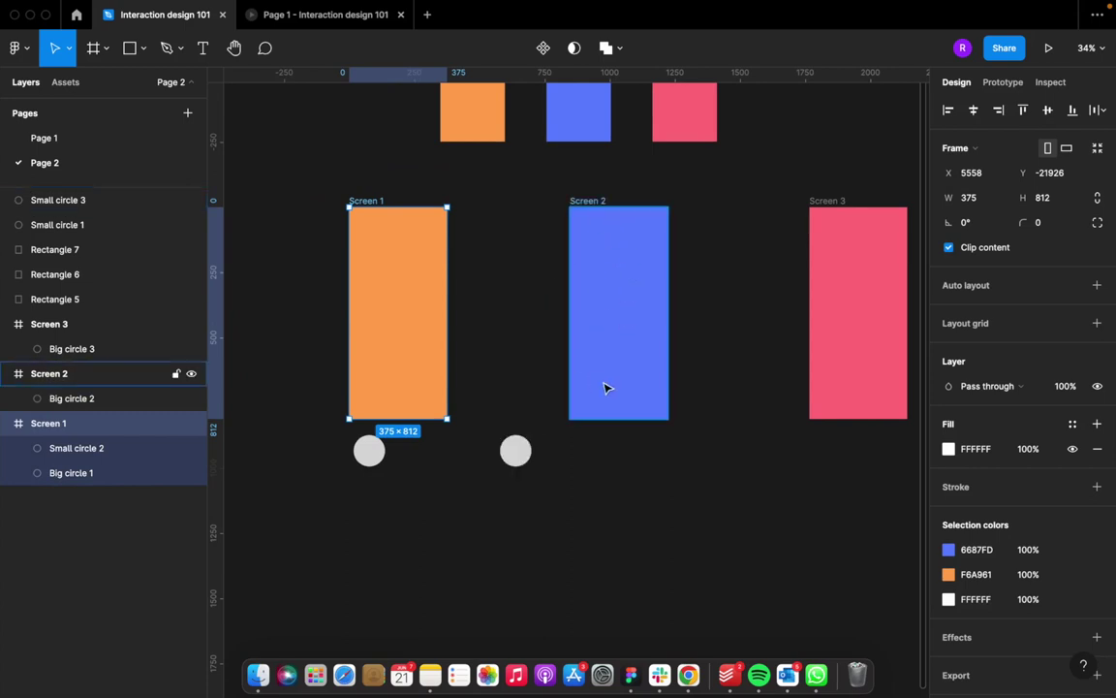
pyautogui.scroll(1, 621, 320)
pyautogui.hscroll(2, 620, 320)
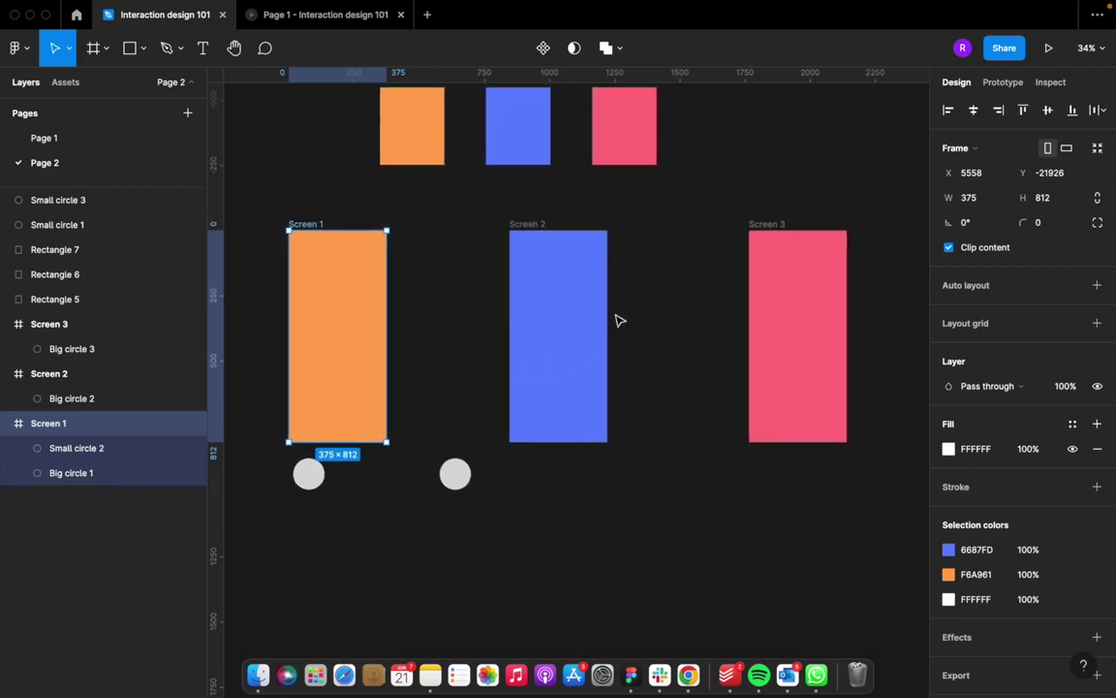
pyautogui.hscroll(-4, 620, 319)
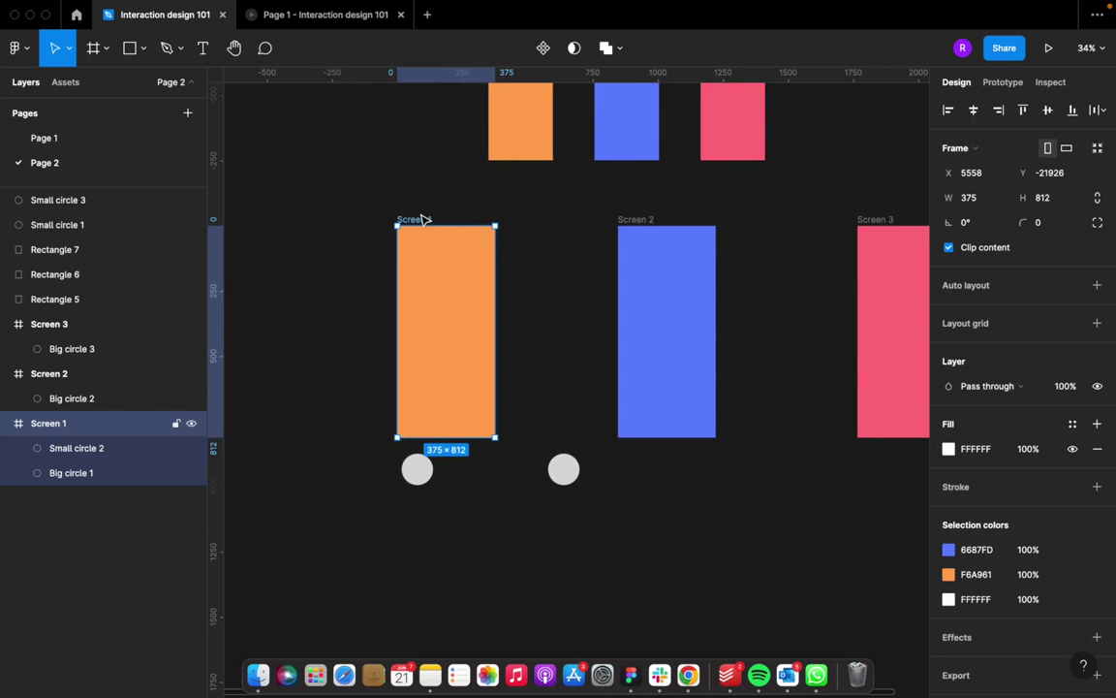
pyautogui.hscroll(2, 423, 219)
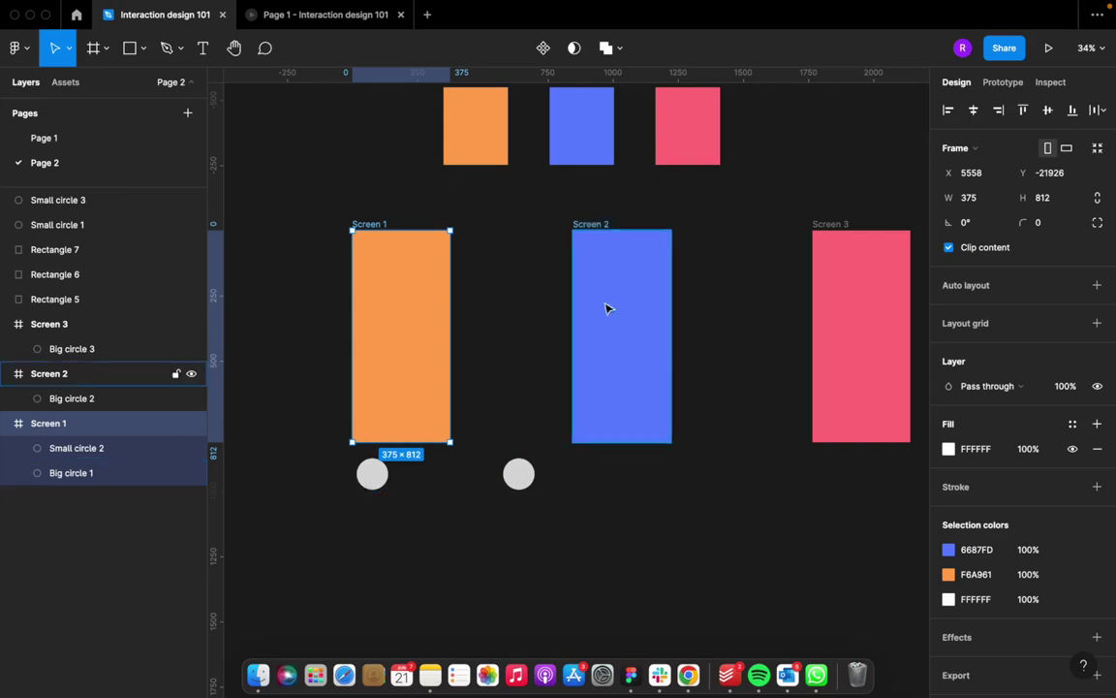
# Step: Turn off Clip content on Screen 1 so Big circle 1 and the blue circle show fully
pyautogui.click(392, 324)
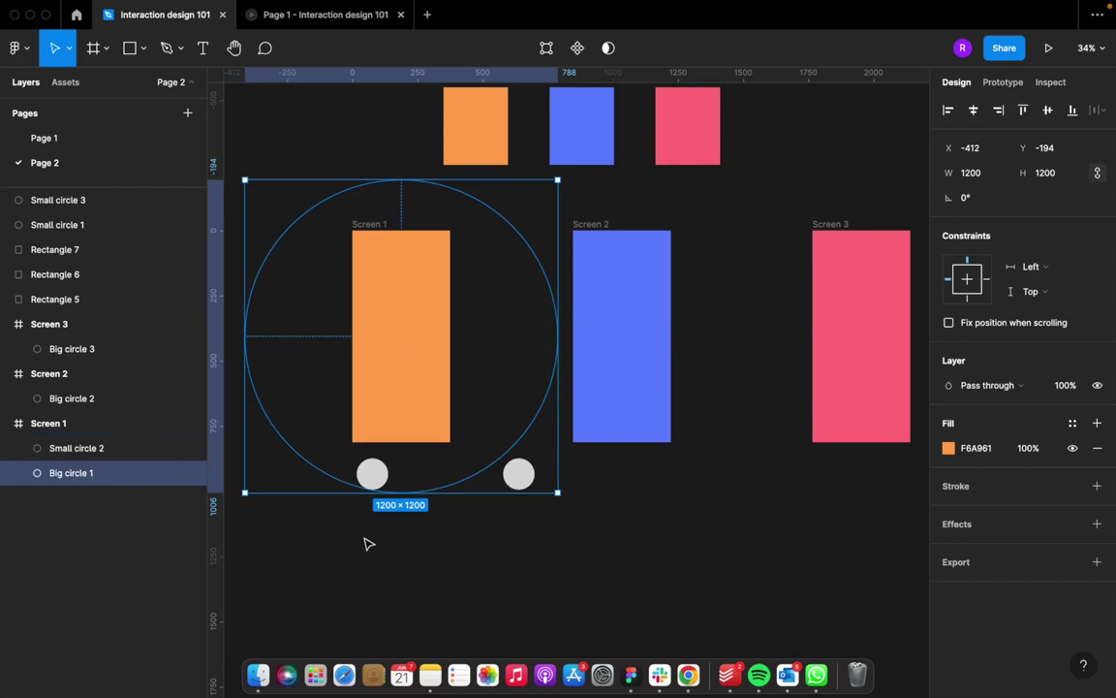
pyautogui.click(519, 475)
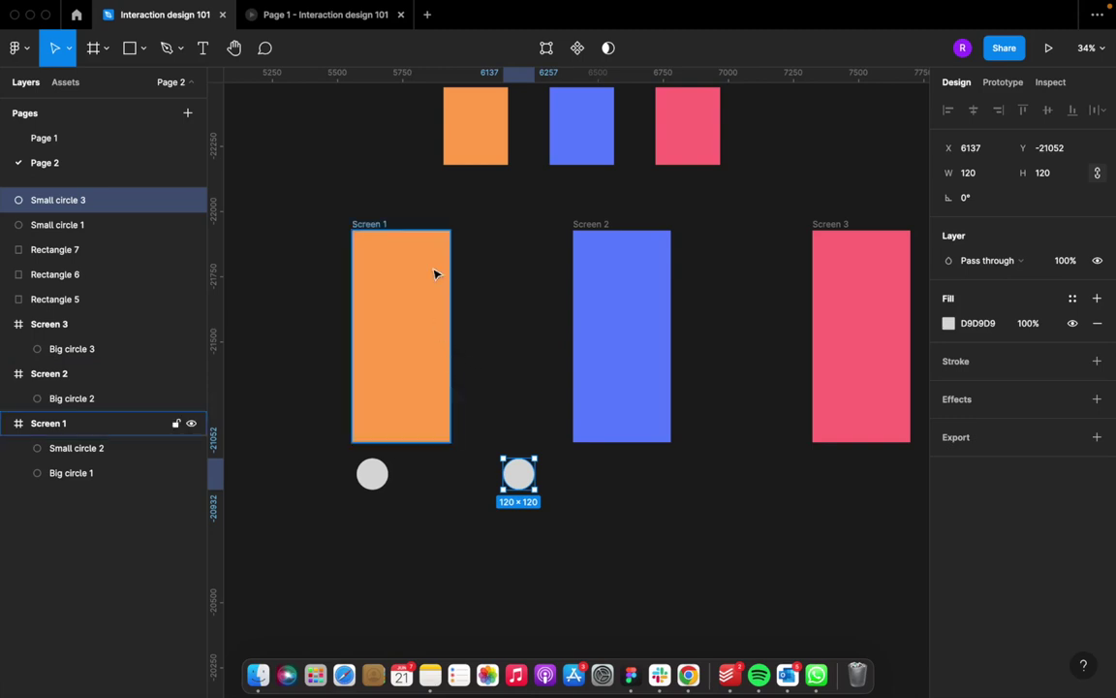
pyautogui.click(385, 226)
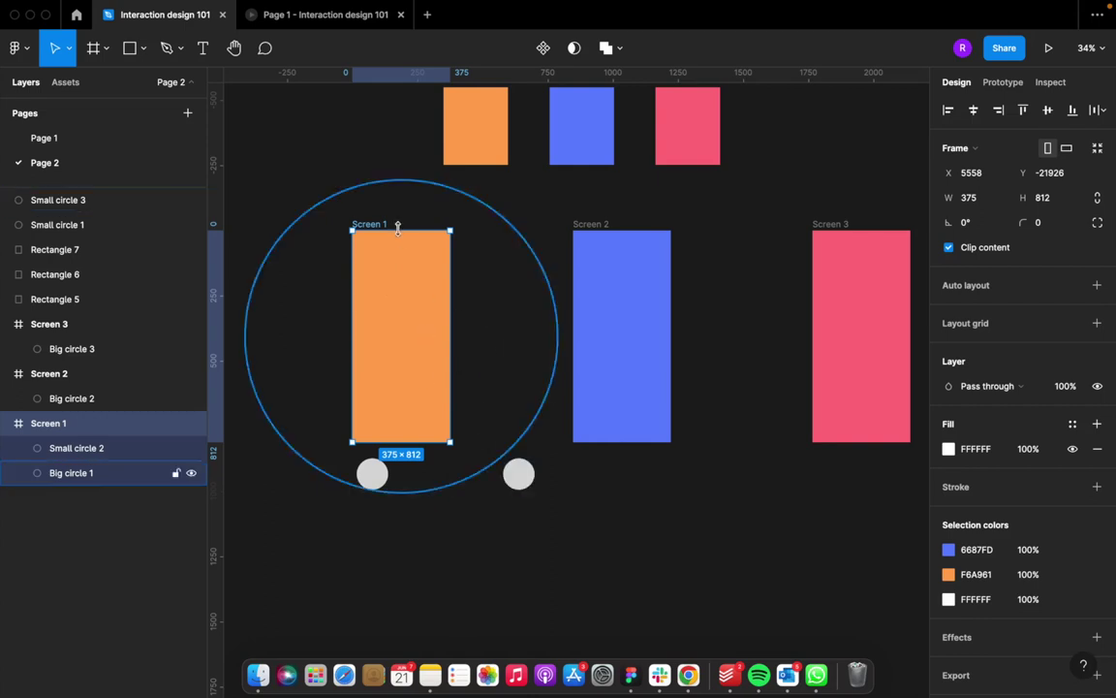
pyautogui.click(83, 473)
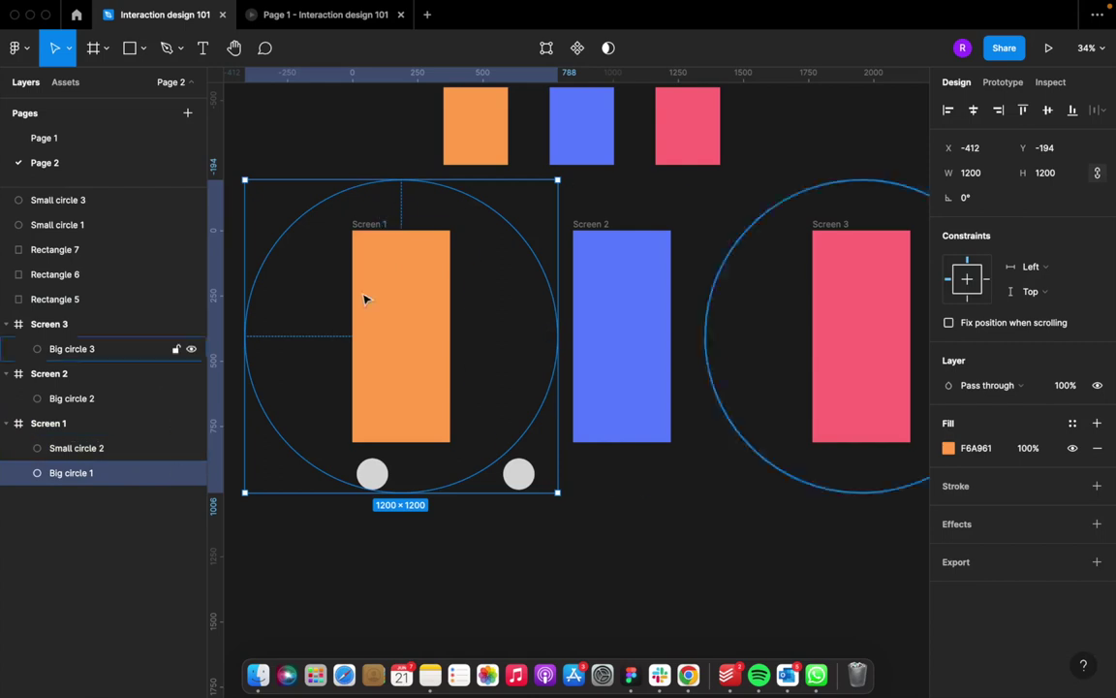
pyautogui.click(92, 423)
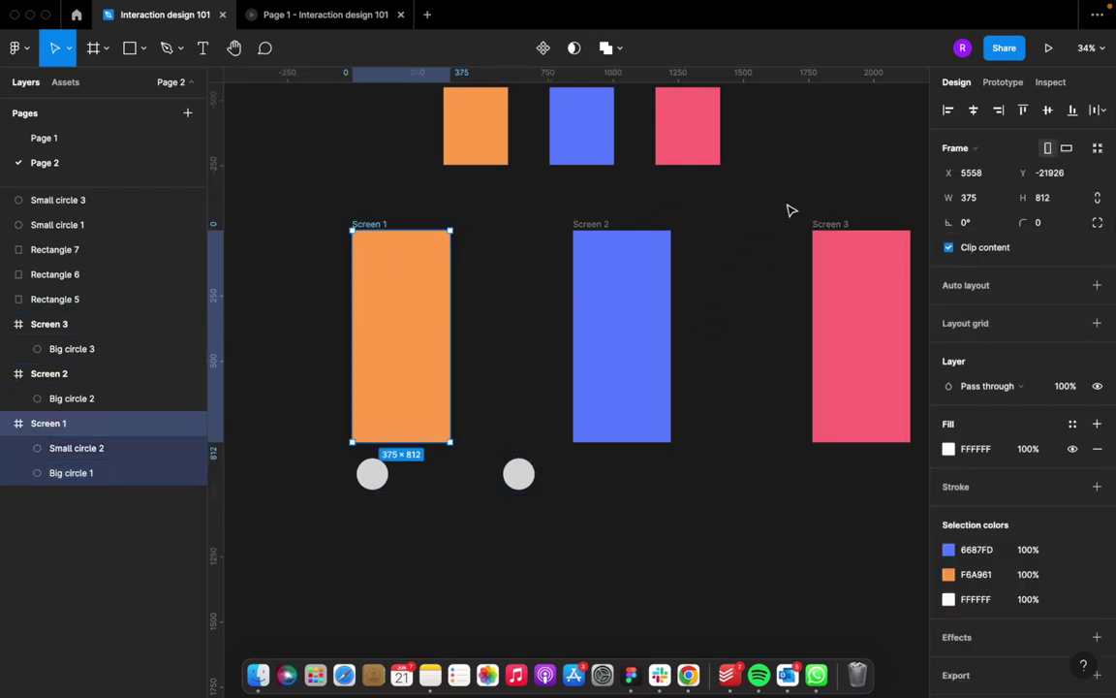
pyautogui.click(949, 248)
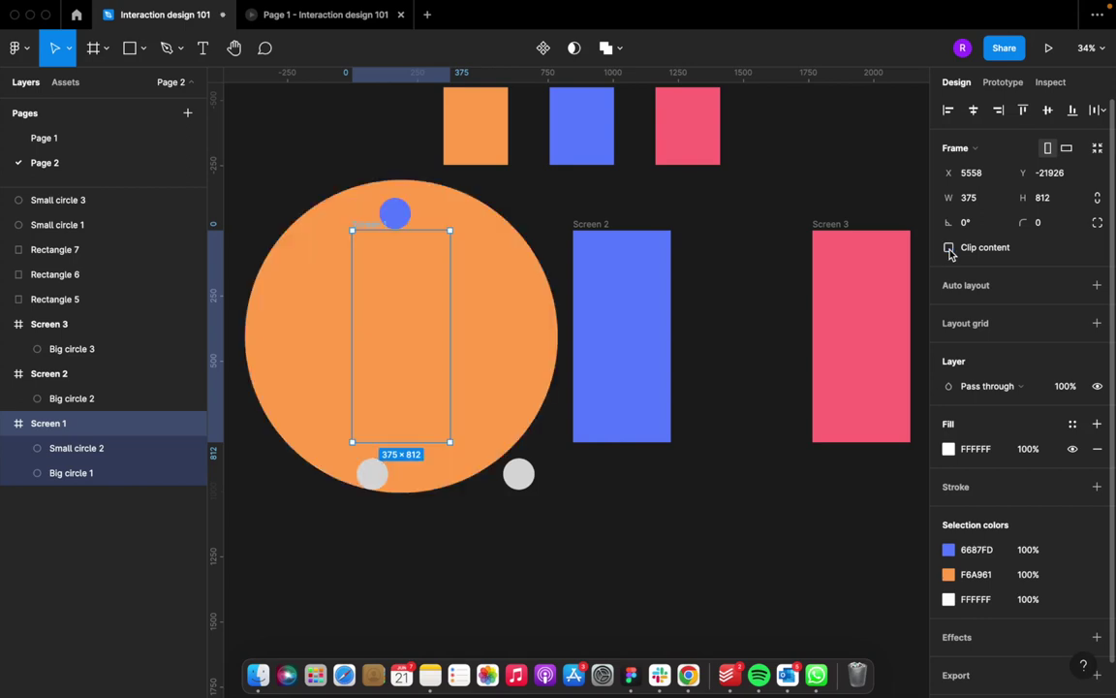
pyautogui.click(401, 213)
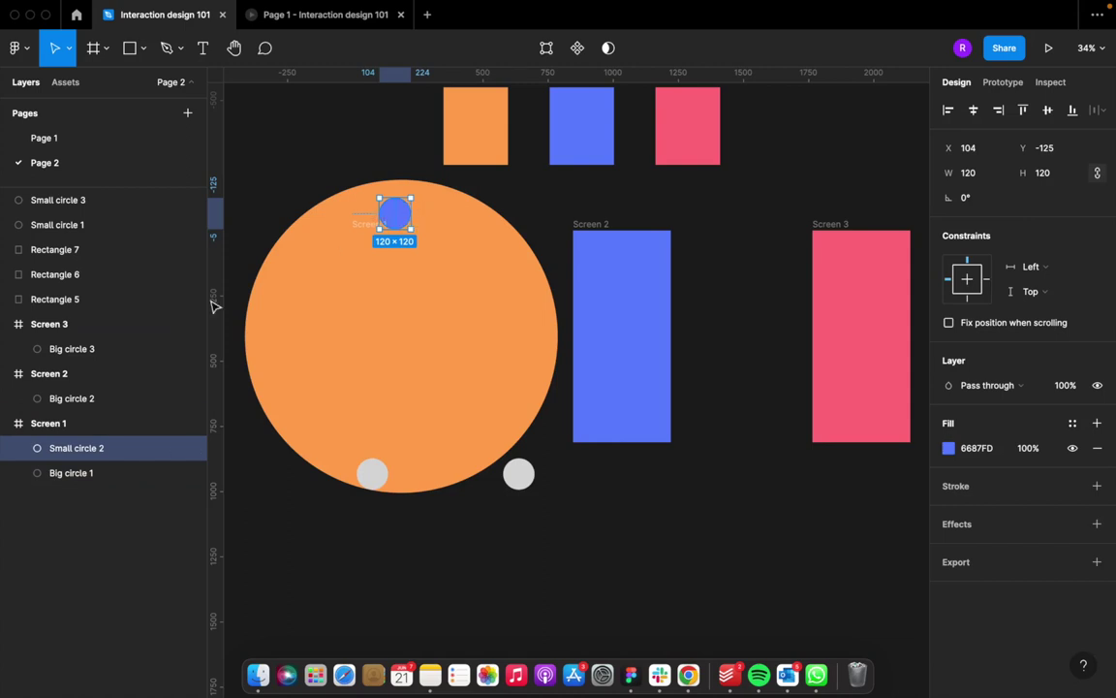
# Step: Rename the blue circle's layer to Big circle 2
pyautogui.doubleClick(84, 473)
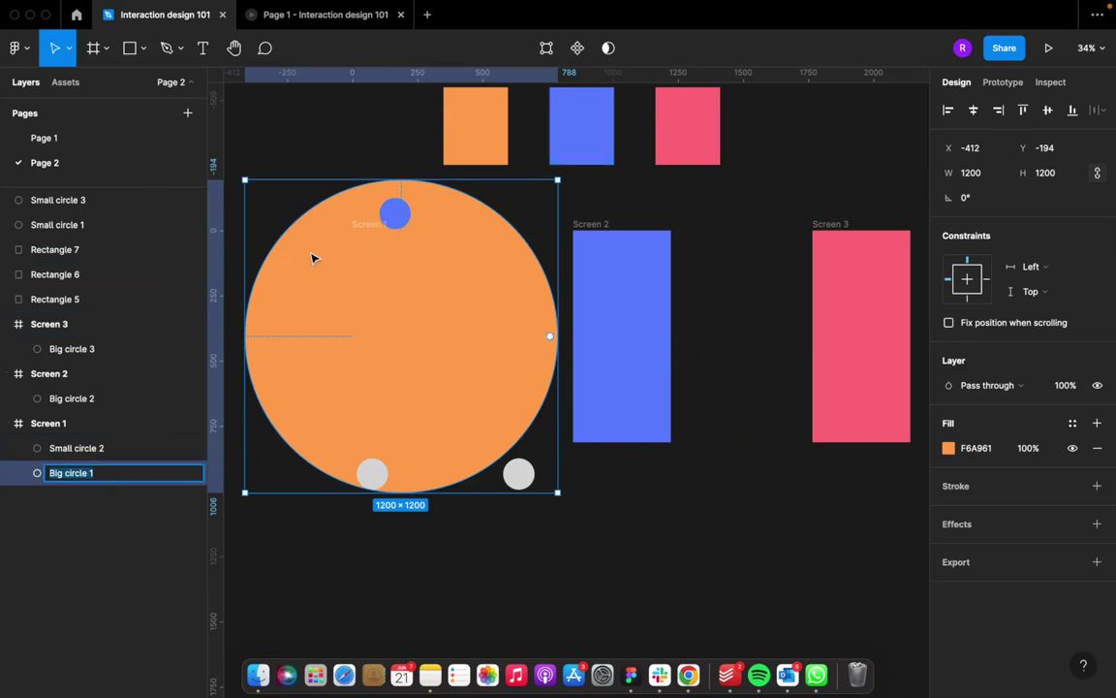
pyautogui.click(393, 215)
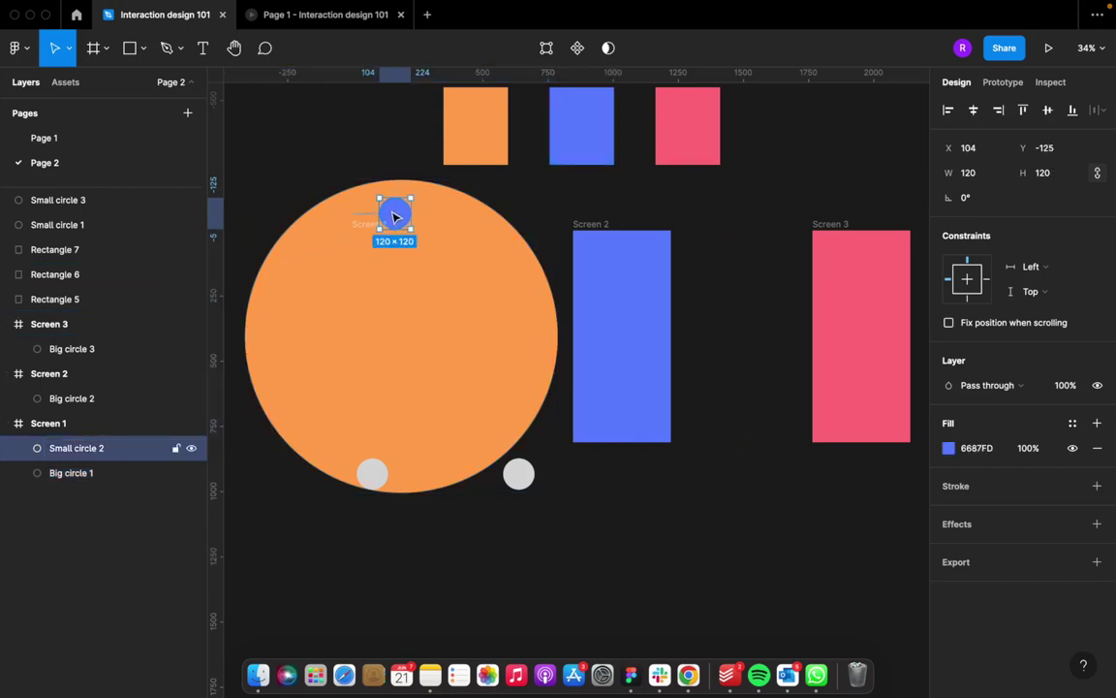
pyautogui.doubleClick(94, 448)
pyautogui.write('Big circle 1')
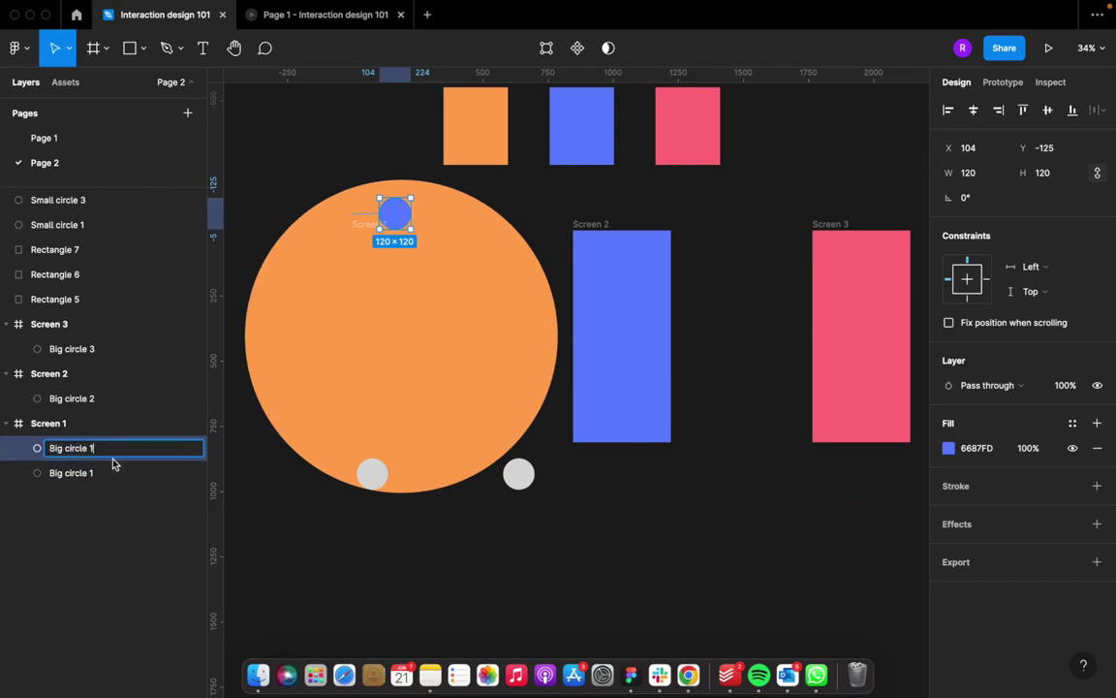
pyautogui.click(308, 516)
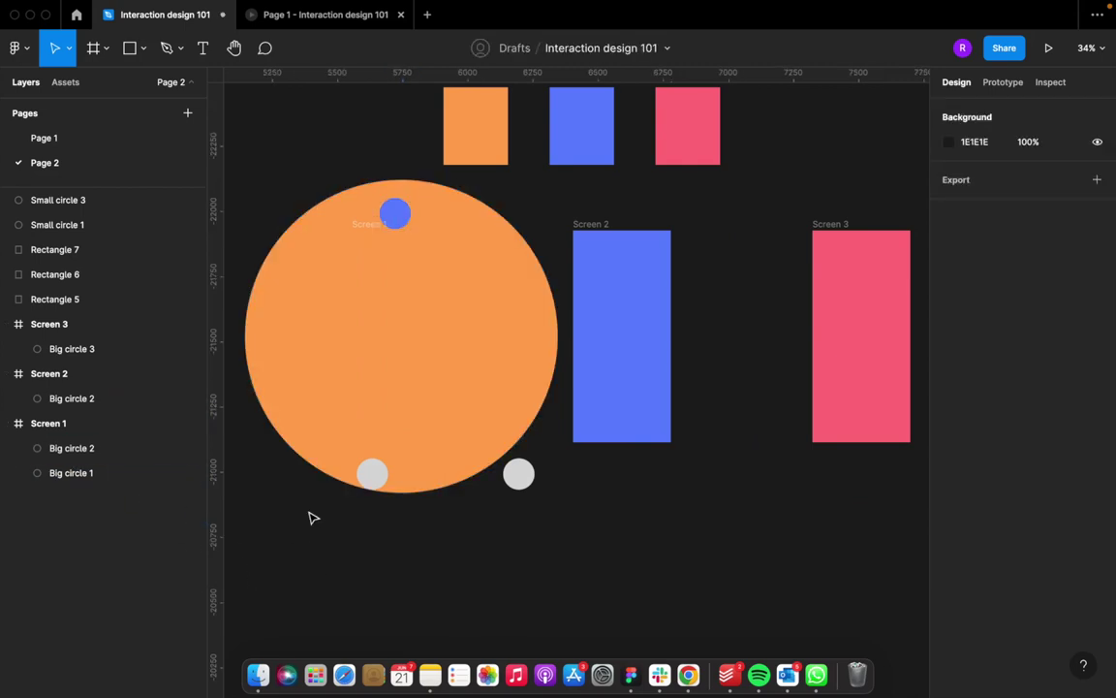
# Step: Re-enable Clip content on Screen 1 so the blue dot is hidden
pyautogui.click(370, 228)
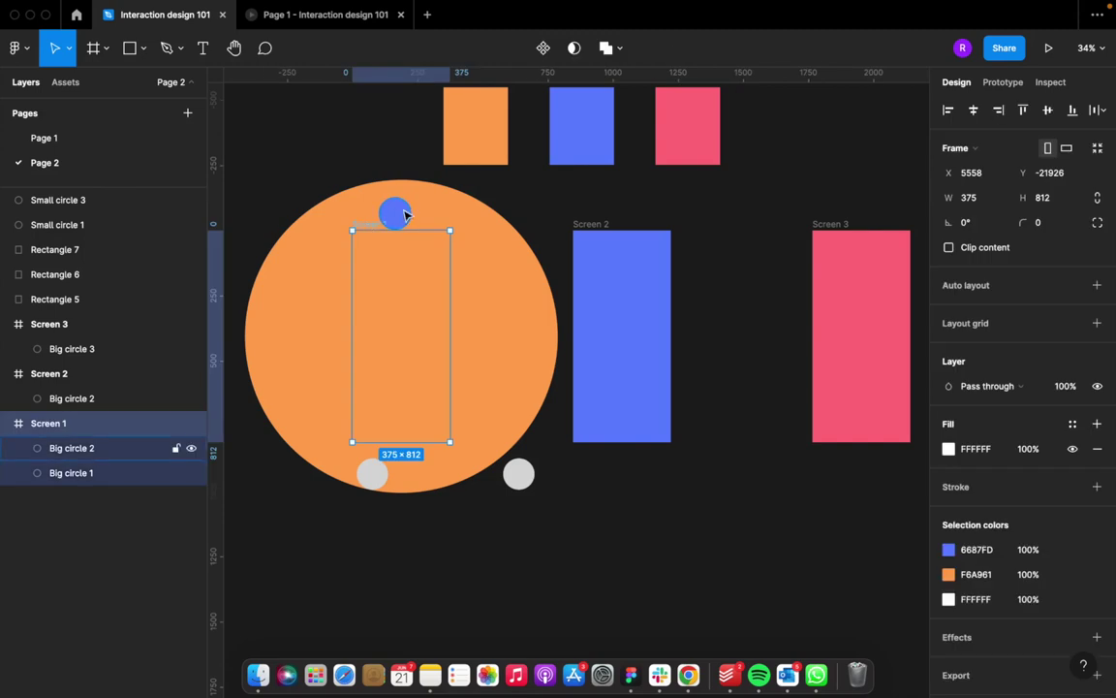
pyautogui.click(394, 213)
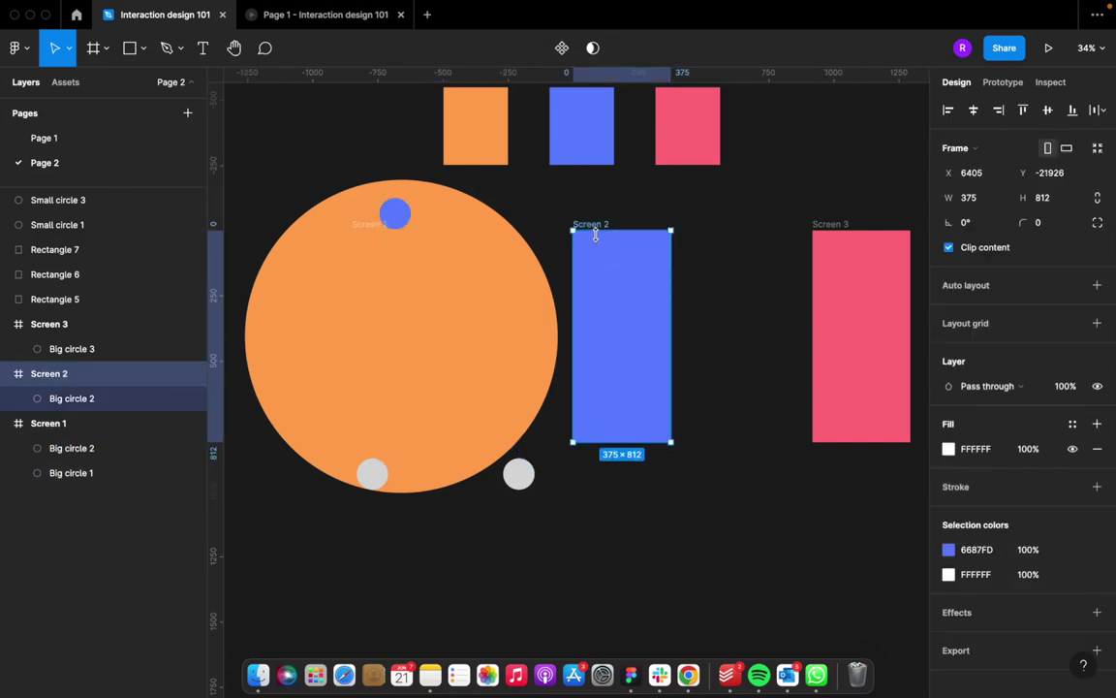
pyautogui.click(625, 293)
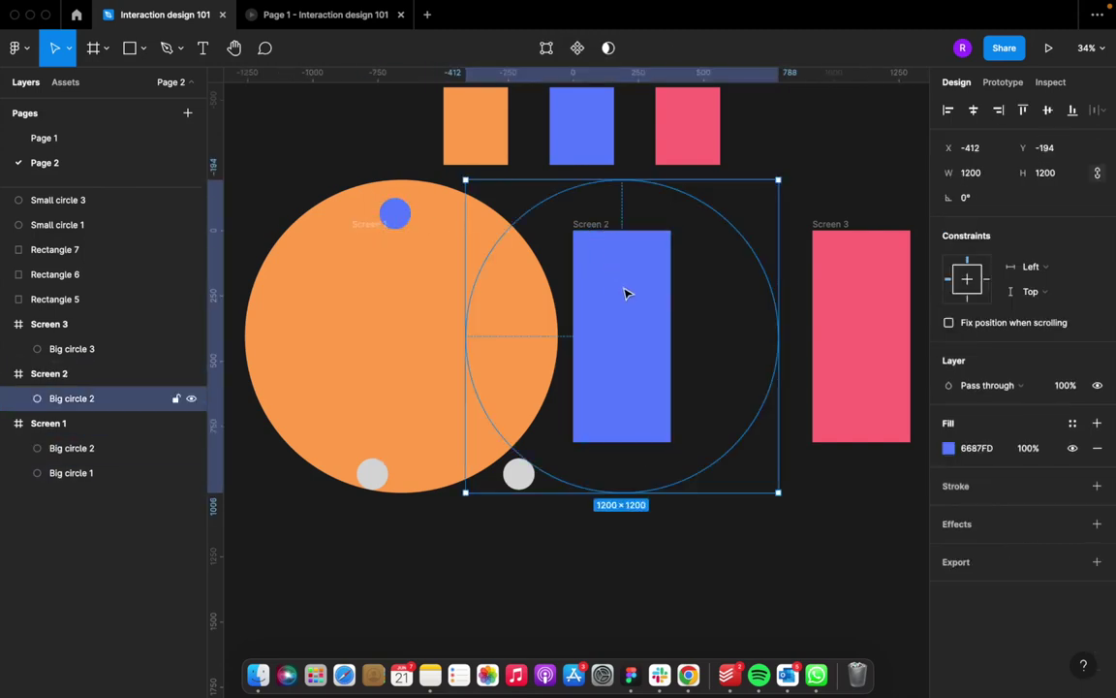
pyautogui.click(403, 219)
pyautogui.press('Escape')
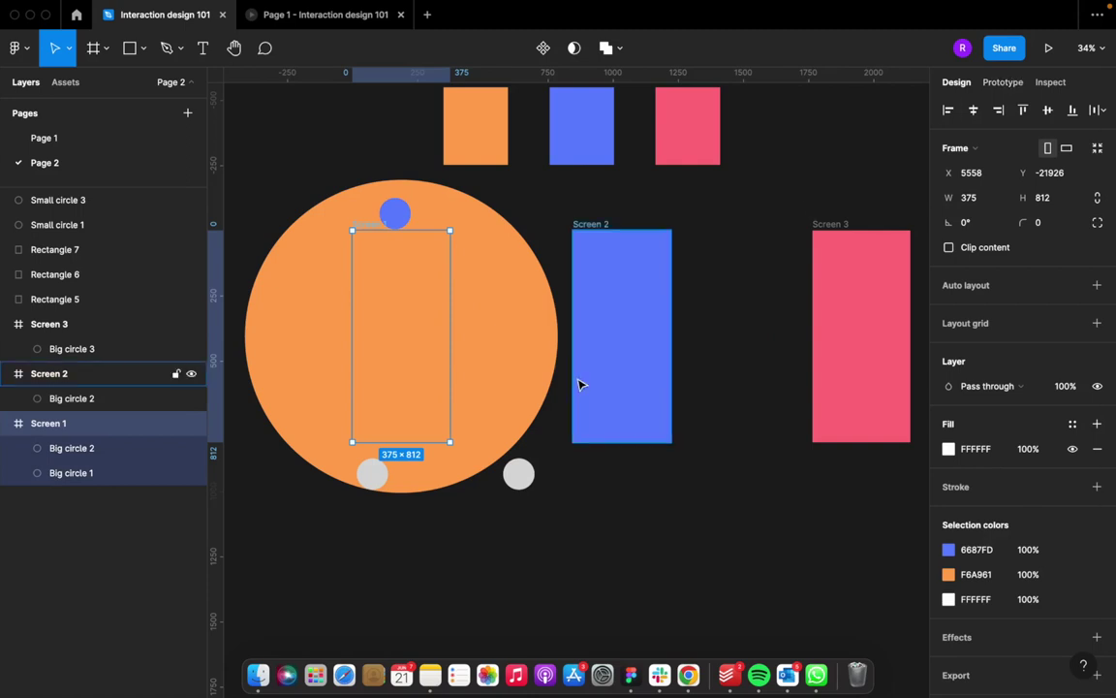
pyautogui.click(948, 249)
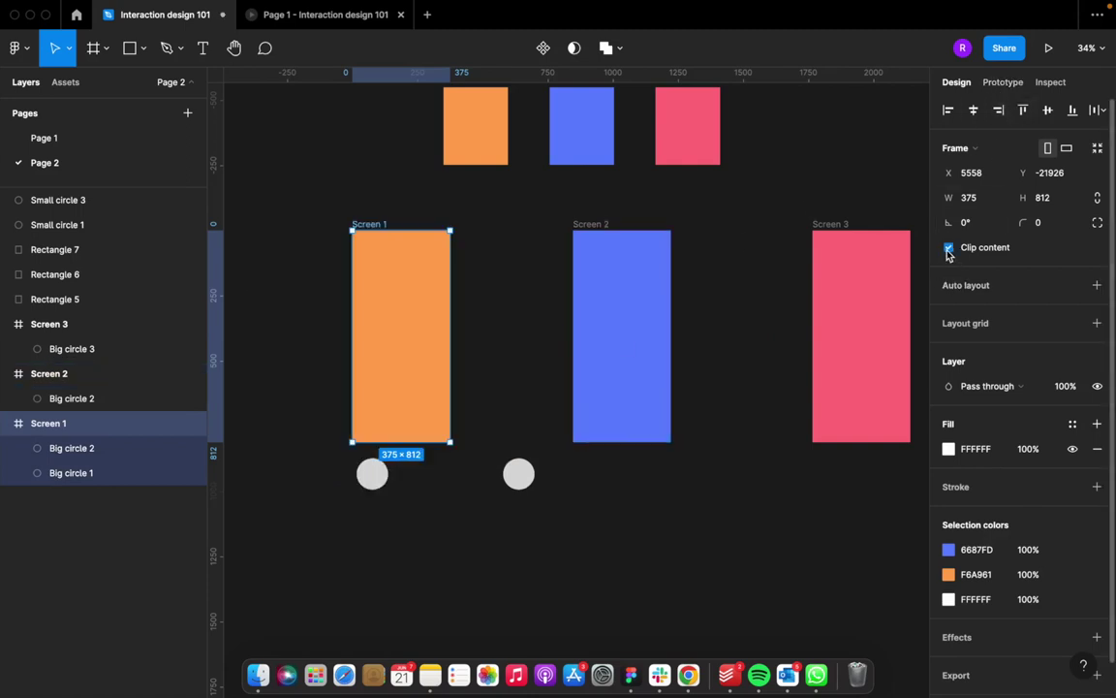
pyautogui.click(528, 468)
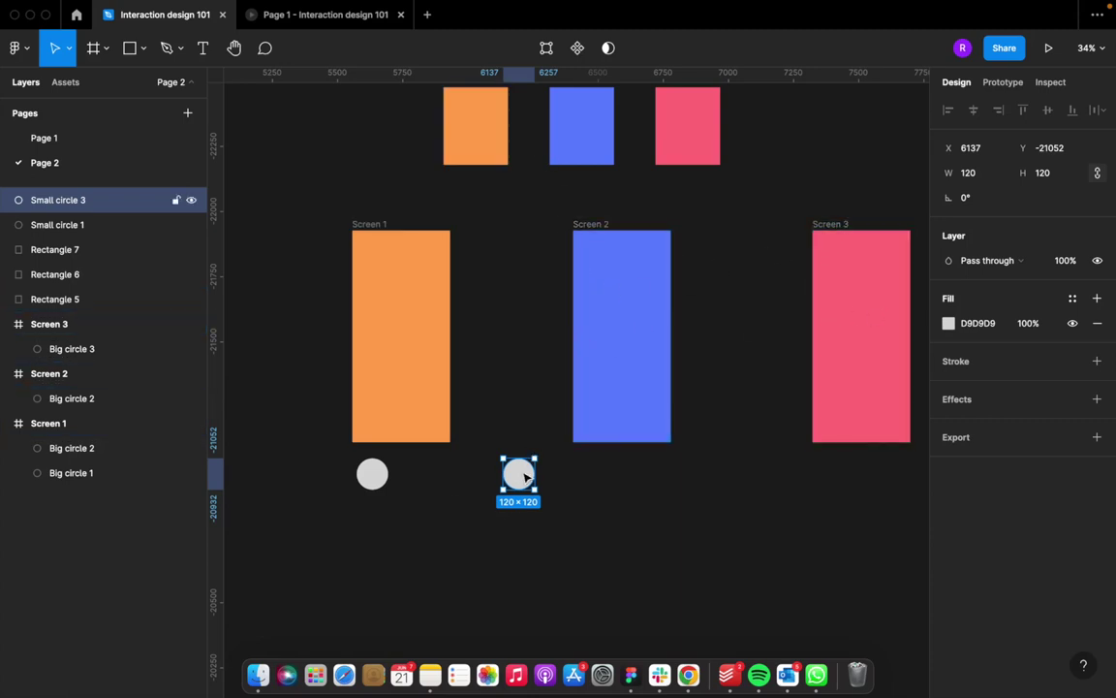
# Step: Rename the Small circle 3 layer to 'Big circle 3'
pyautogui.doubleClick(68, 210)
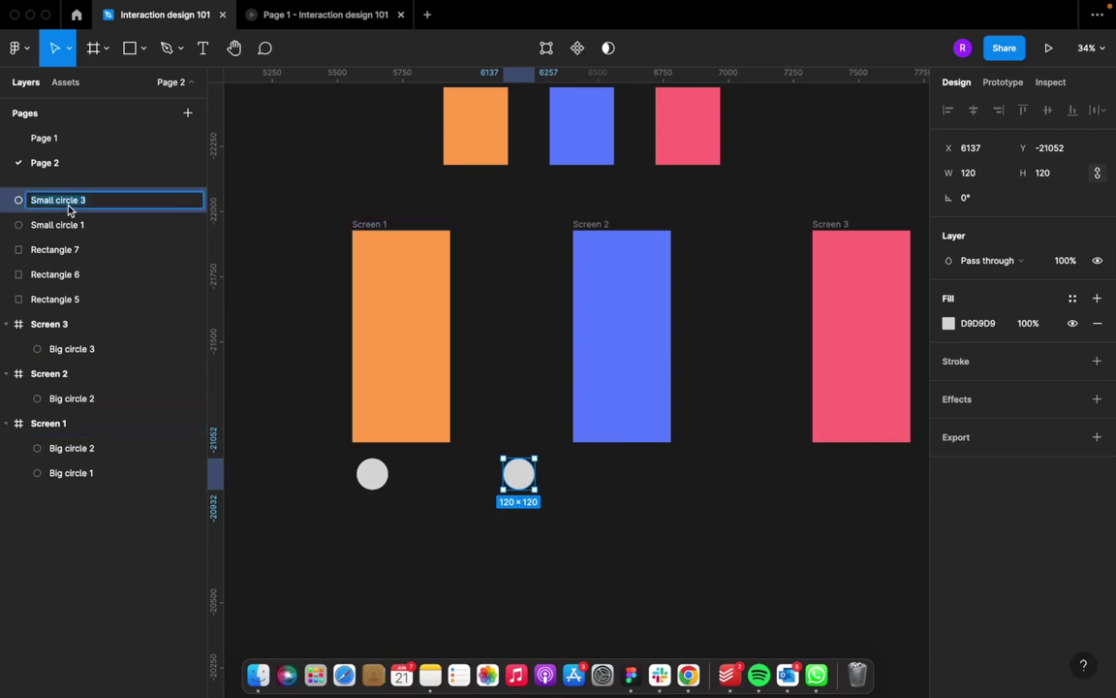
pyautogui.write('Big circle 1')
pyautogui.press('BackSpace')
pyautogui.click(511, 525)
# Step: Fill Big circle 3 with Screen 3's pink and place it inside Screen 2, just above its top edge
pyautogui.click(521, 480)
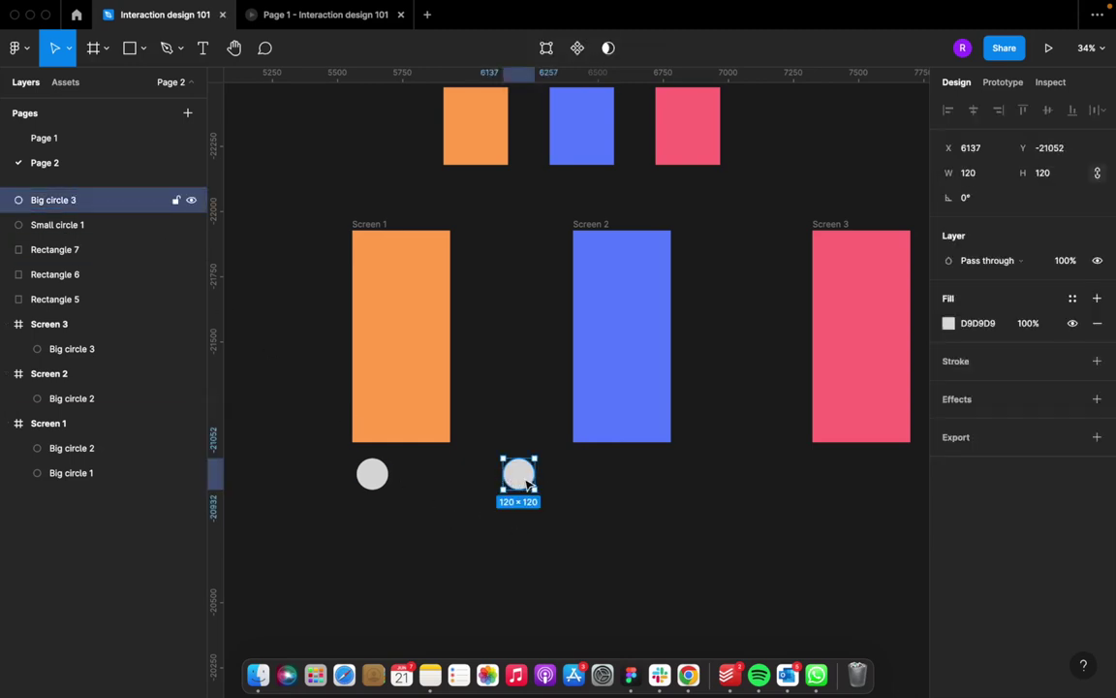
pyautogui.press('i')
pyautogui.click(901, 331)
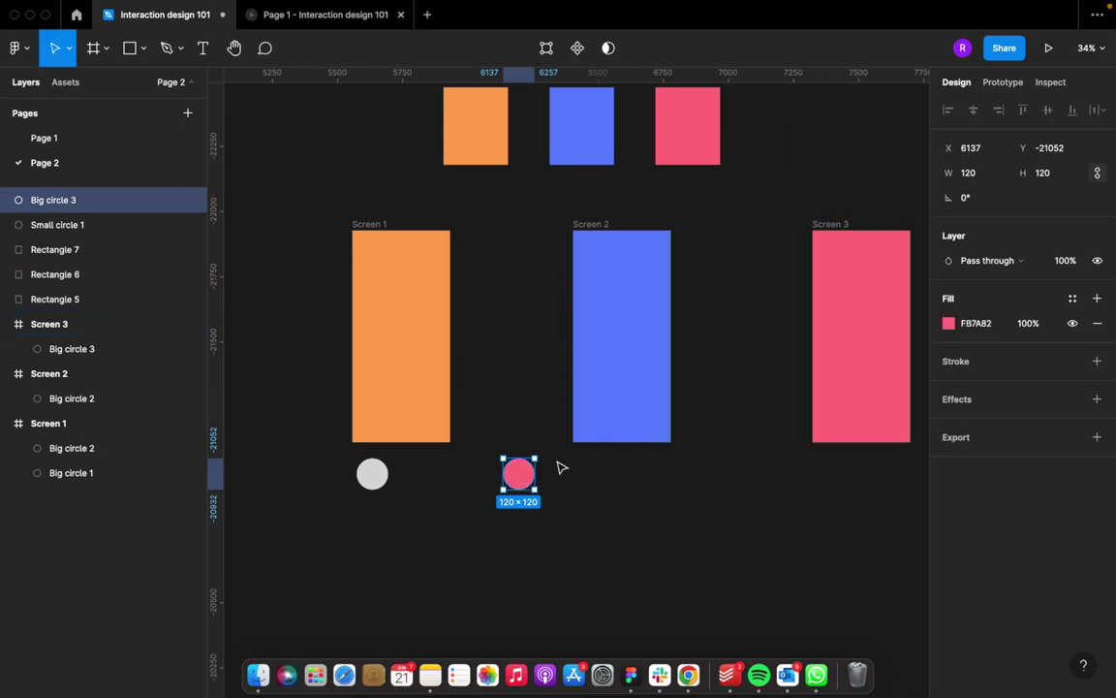
pyautogui.moveTo(511, 477); pyautogui.dragTo(623, 240)
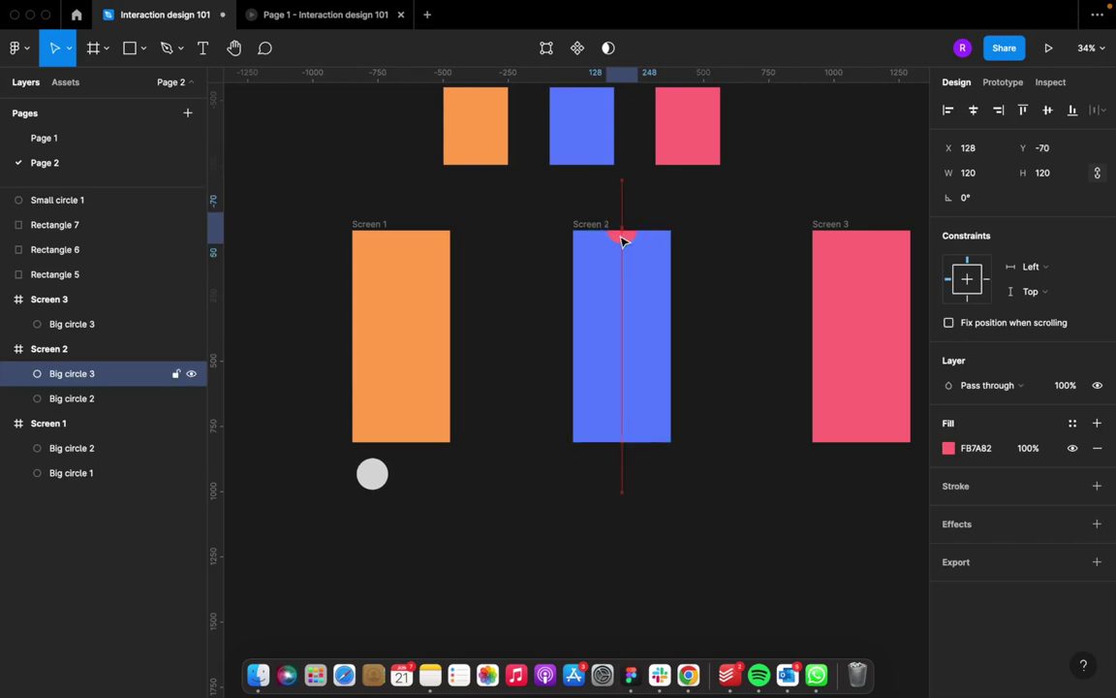
pyautogui.hotkey('shift', 'Up')
pyautogui.hotkey('shift', 'Up')
pyautogui.hotkey('shift', 'Up')
pyautogui.hotkey('shift', 'Up')
pyautogui.hotkey('shift', 'Up')
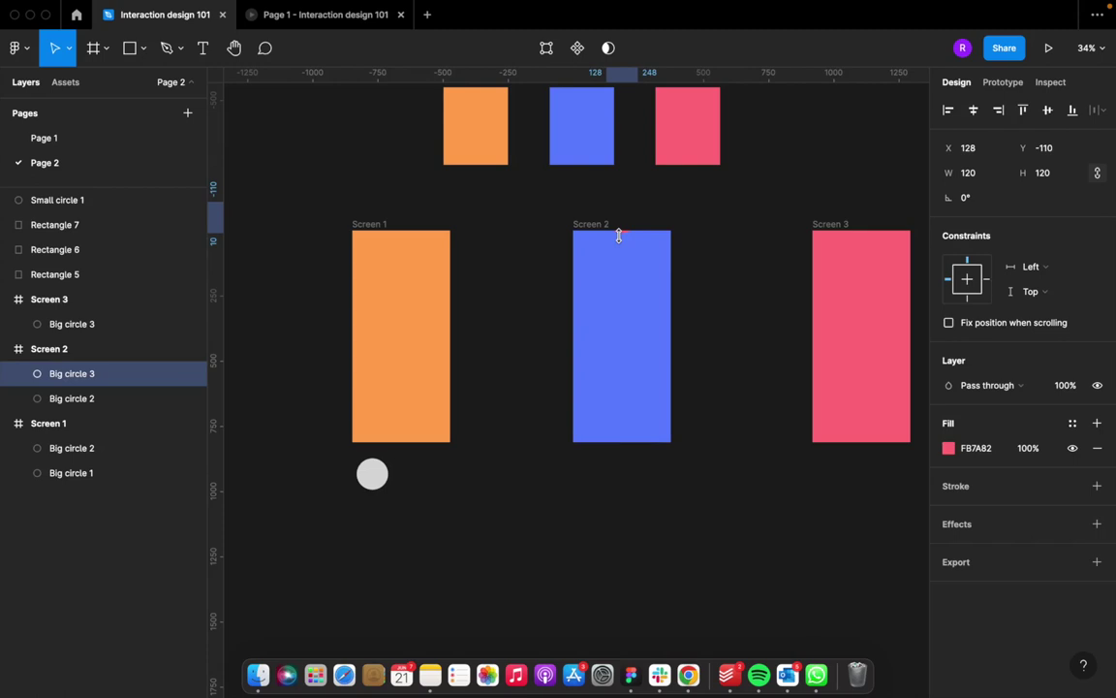
pyautogui.hotkey('shift', 'Up')
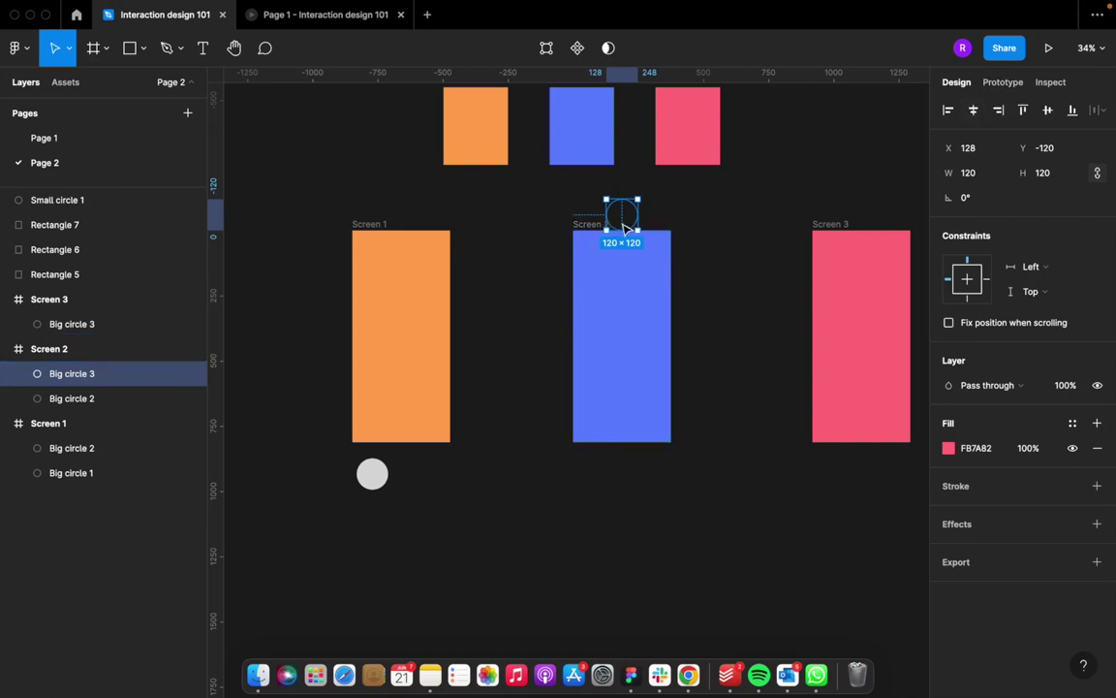
pyautogui.moveTo(628, 219); pyautogui.dragTo(630, 219)
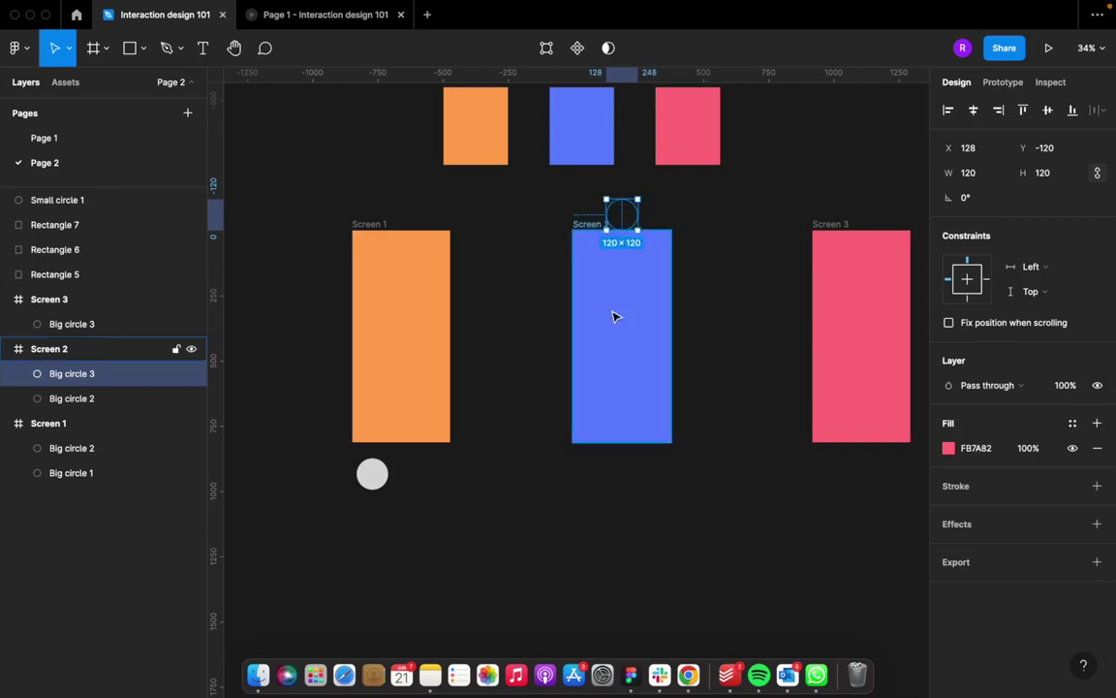
pyautogui.click(590, 224)
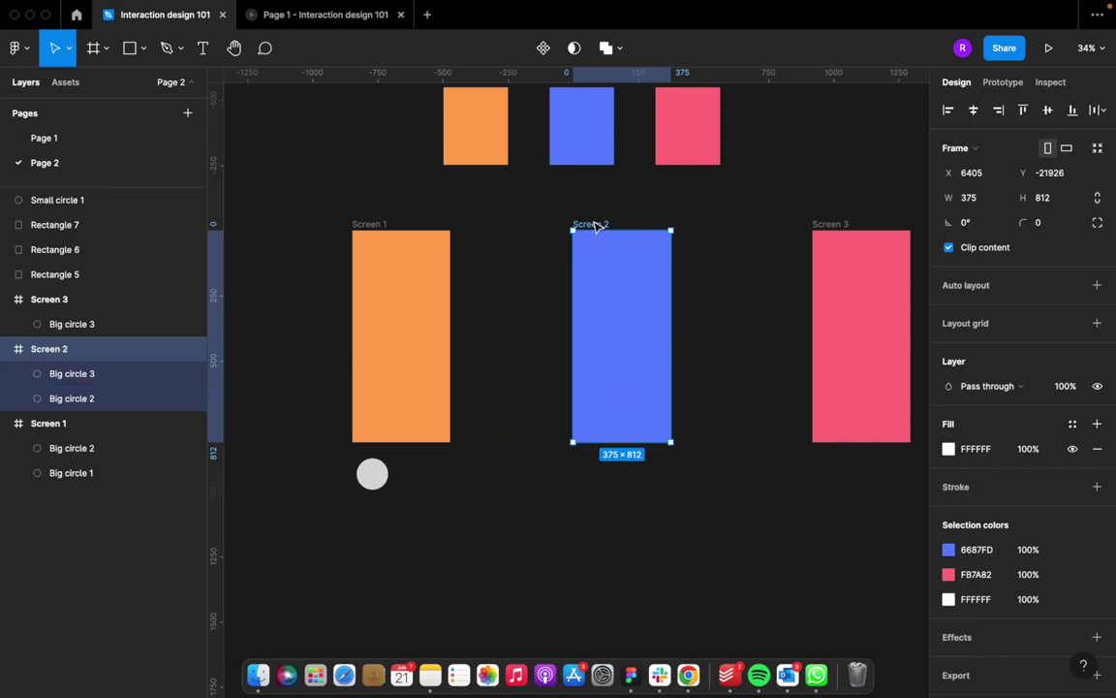
# Step: Add a prototype connection from Screen 1 to Screen 2, creating Flow 1
pyautogui.click(393, 227)
pyautogui.click(380, 224)
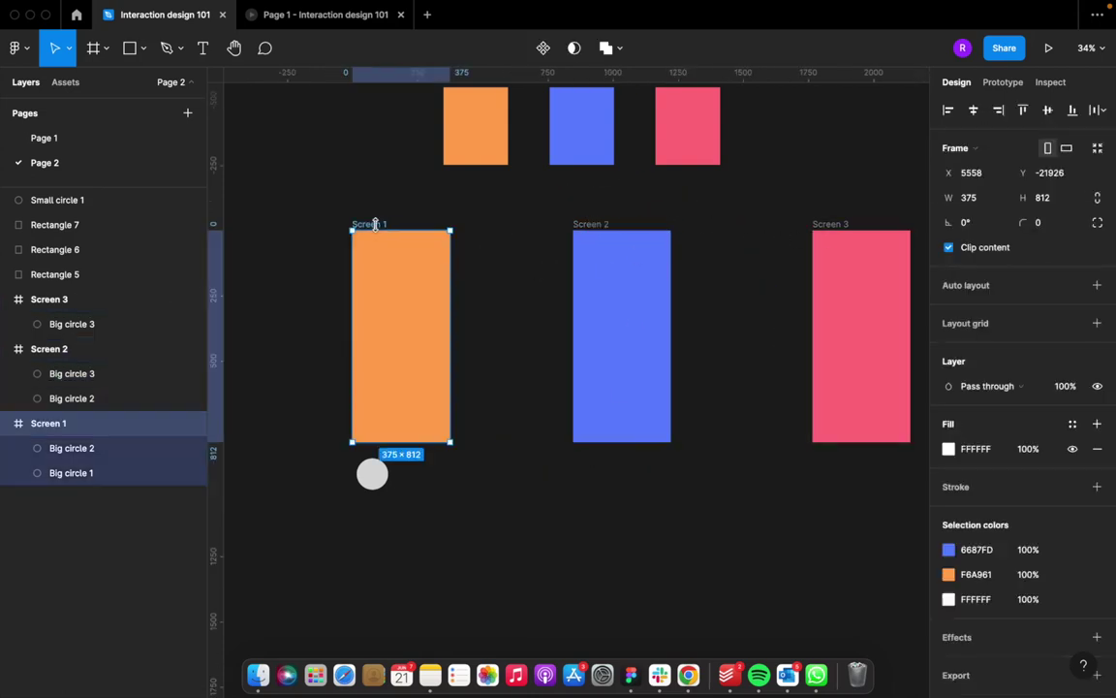
pyautogui.click(1000, 84)
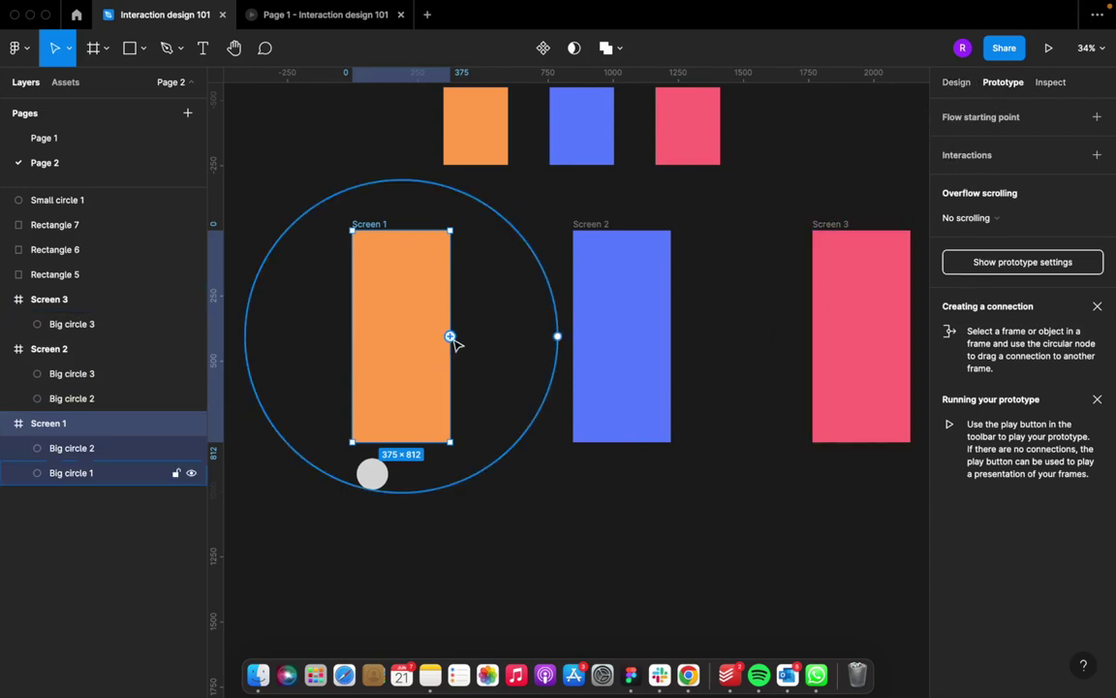
pyautogui.moveTo(450, 336); pyautogui.dragTo(610, 336)
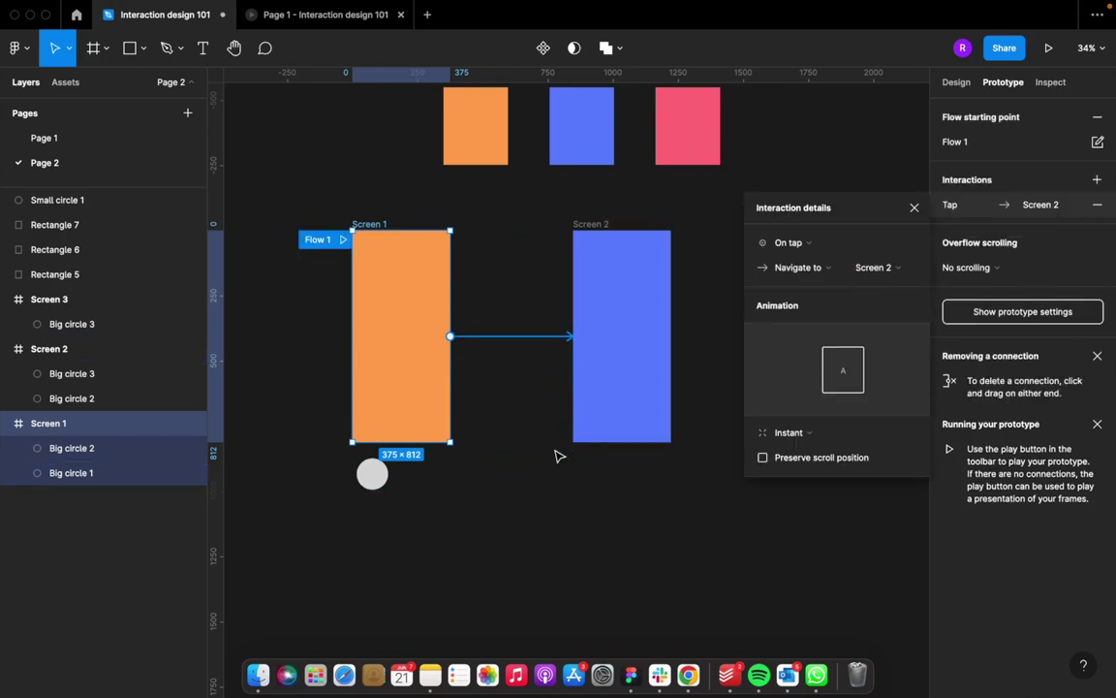
pyautogui.scroll(-2, 560, 455)
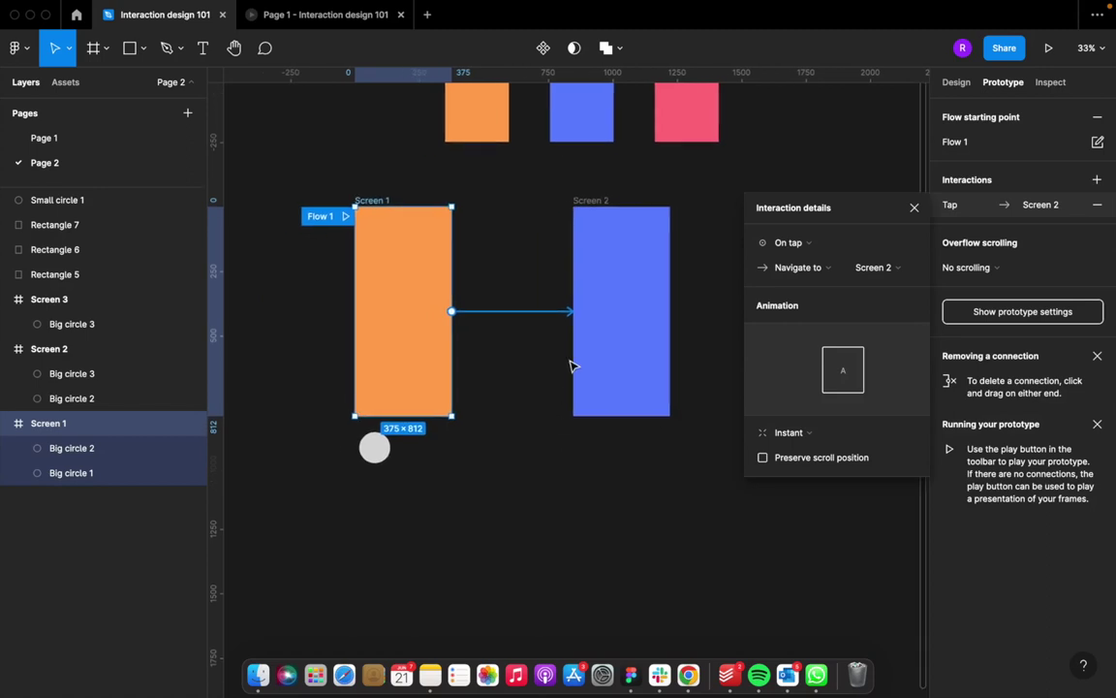
pyautogui.scroll(3, 570, 366)
pyautogui.hscroll(-3, 549, 334)
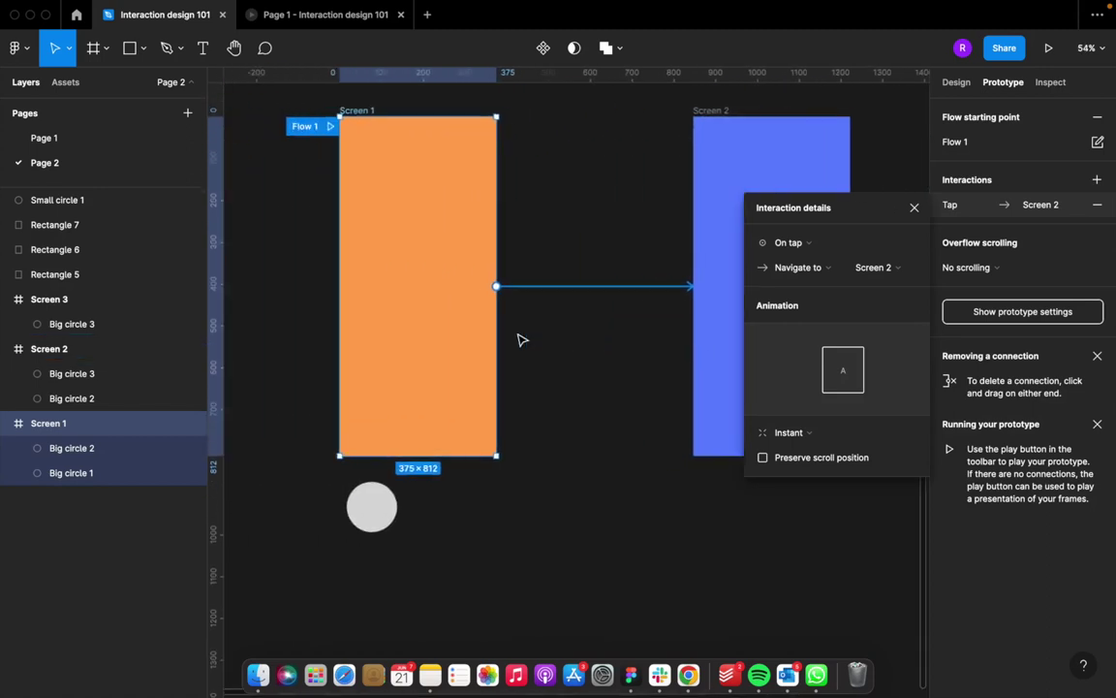
pyautogui.scroll(-2, 520, 339)
pyautogui.hscroll(2, 520, 340)
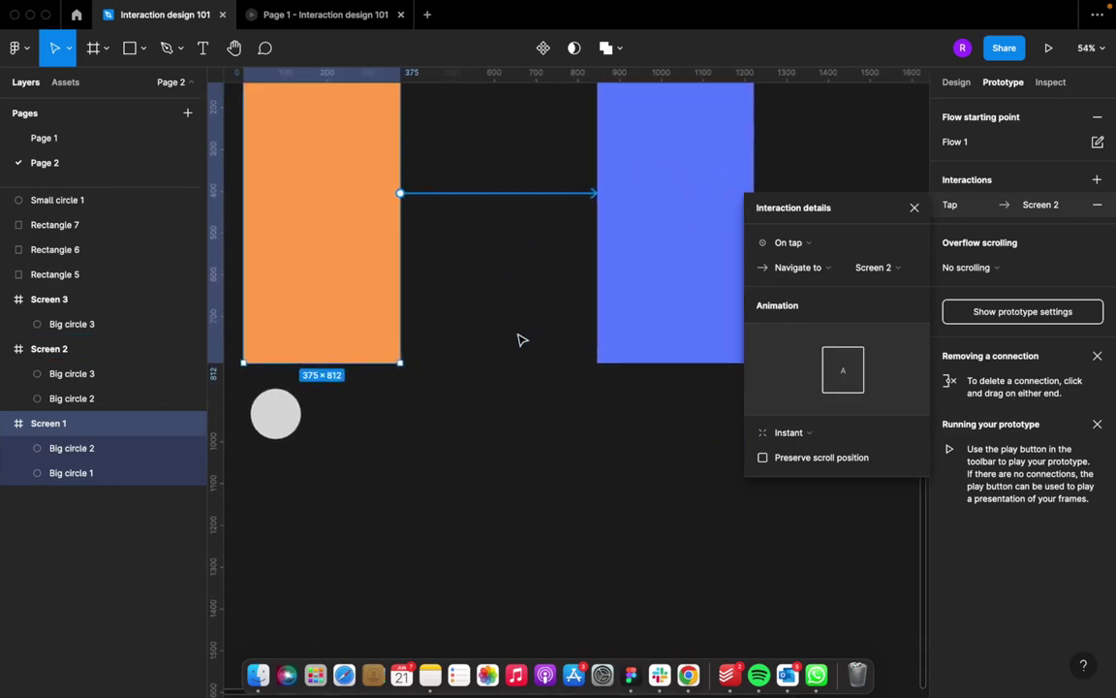
pyautogui.click(271, 411)
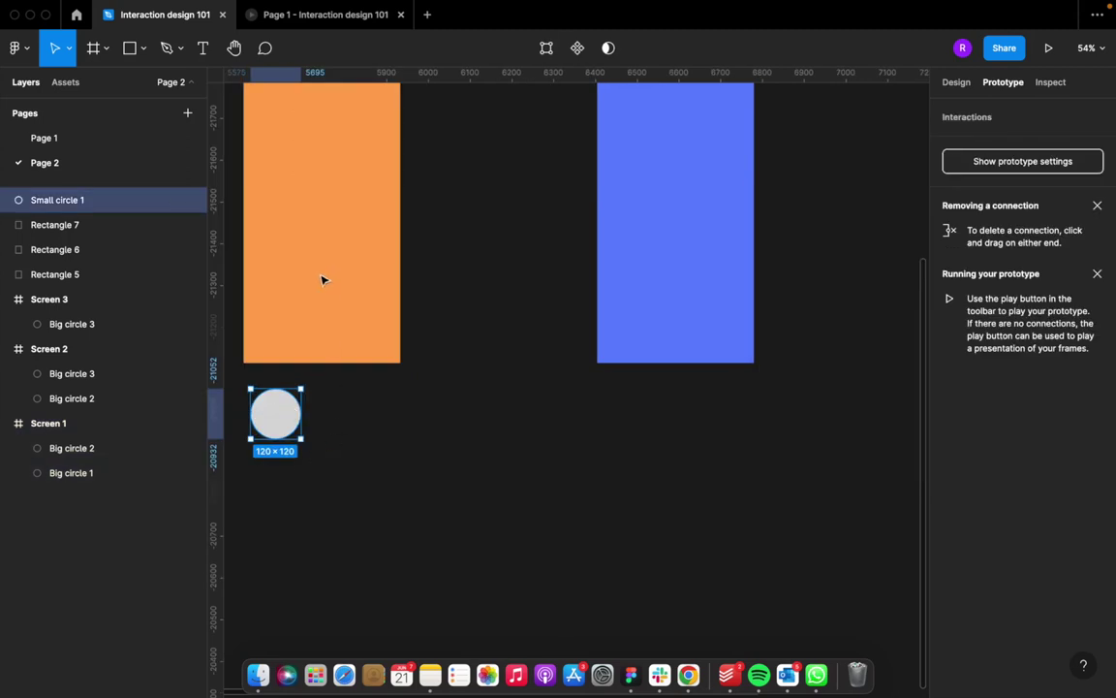
pyautogui.scroll(2, 323, 280)
pyautogui.hscroll(-2, 323, 280)
# Step: Remove Screen 1's Flow 1 starting point and its tap interaction
pyautogui.click(349, 114)
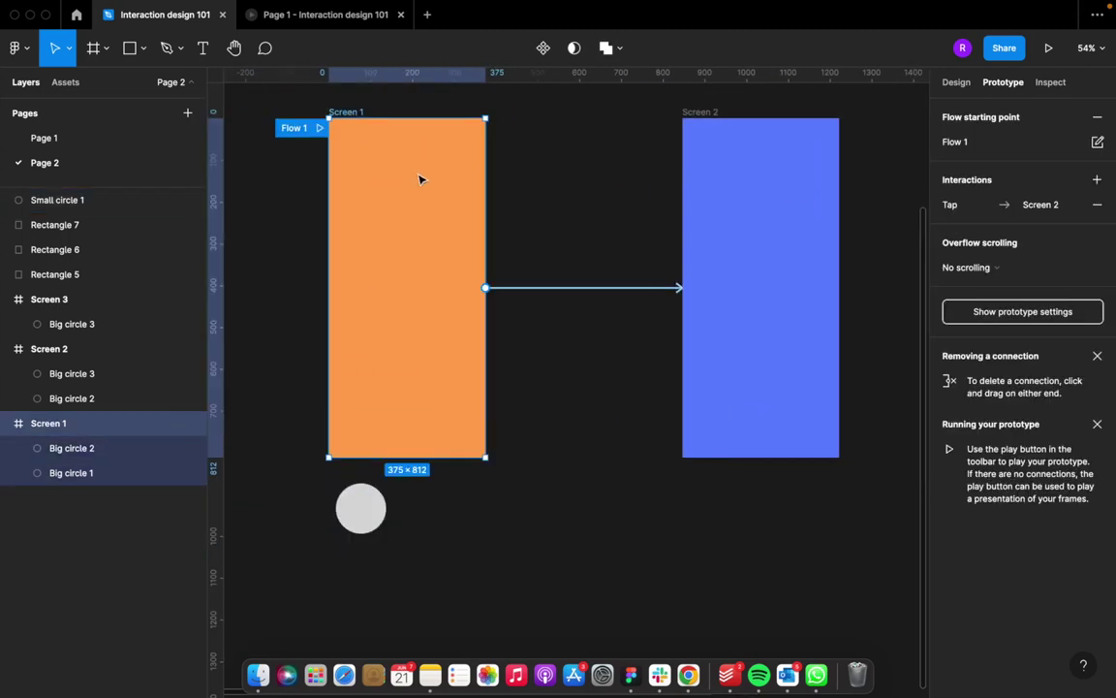
pyautogui.click(542, 290)
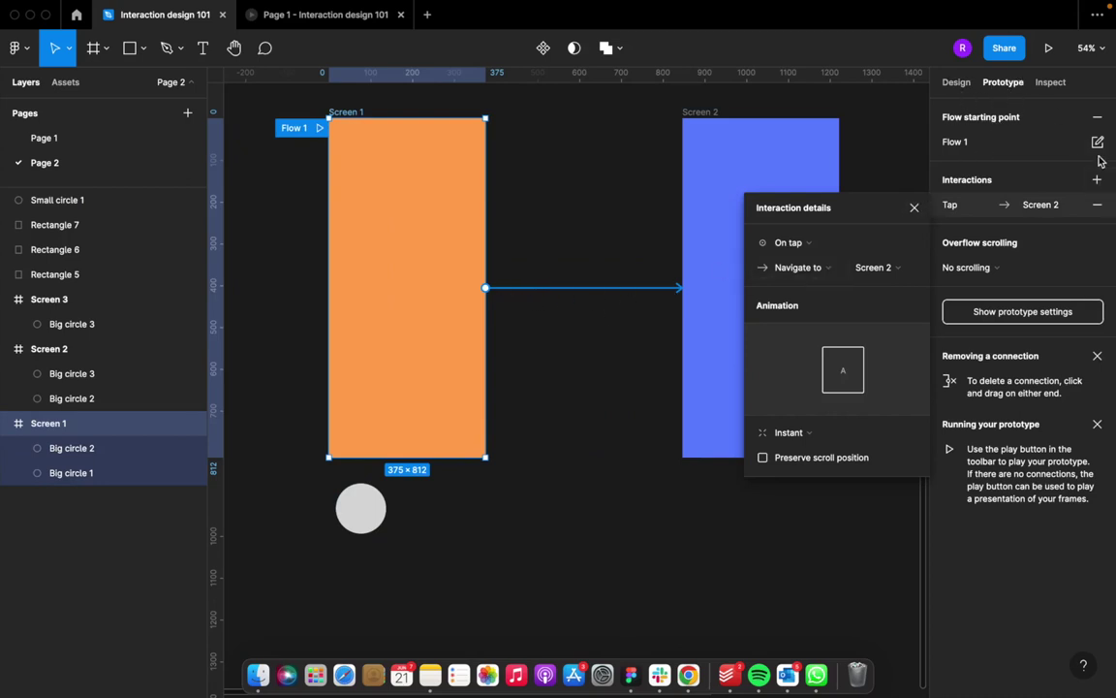
pyautogui.moveTo(682, 293); pyautogui.dragTo(668, 383)
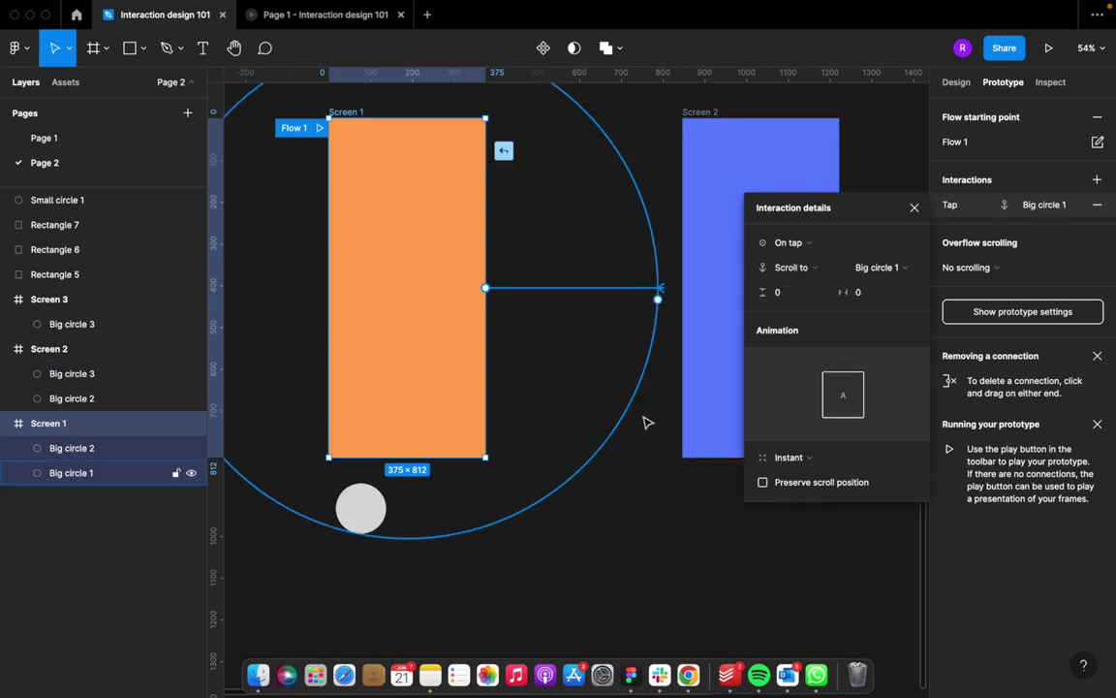
pyautogui.click(612, 299)
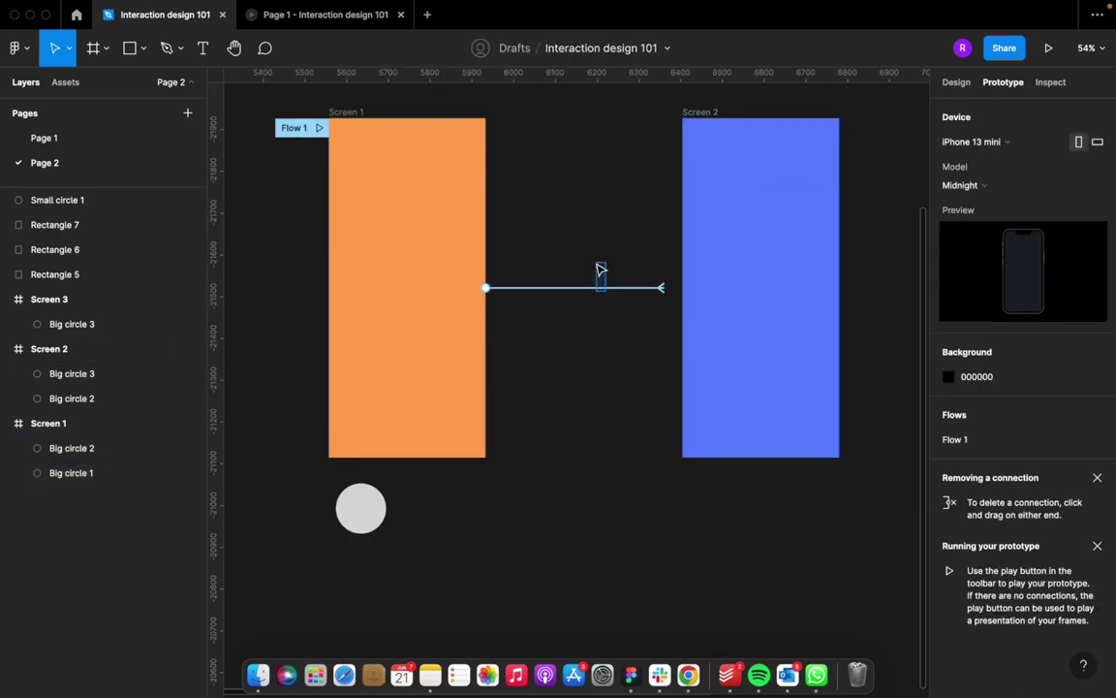
pyautogui.click(657, 290)
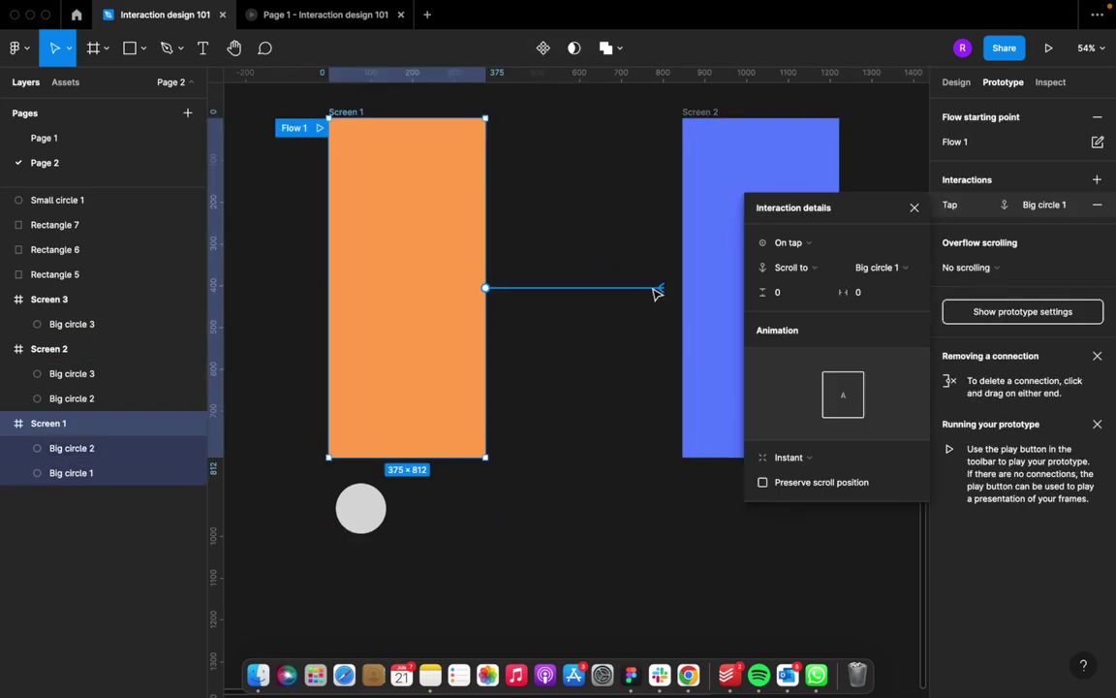
pyautogui.click(1097, 116)
pyautogui.click(1097, 180)
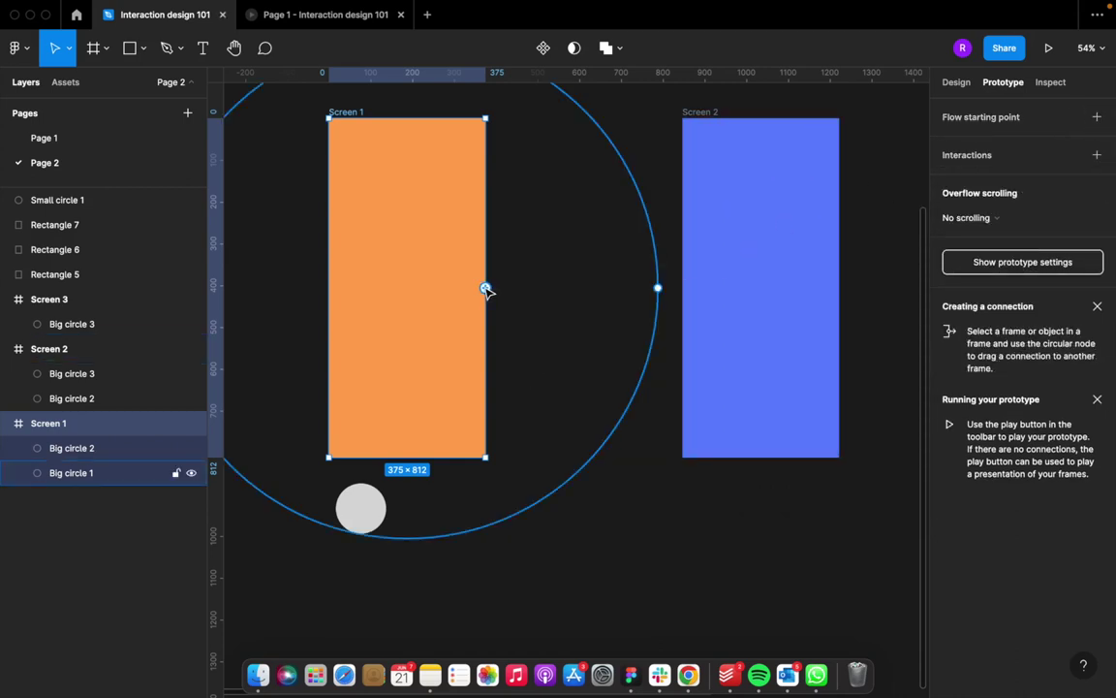
# Step: Lock the Big circle 2 and Big circle 1 layers inside Screen 1
pyautogui.click(514, 585)
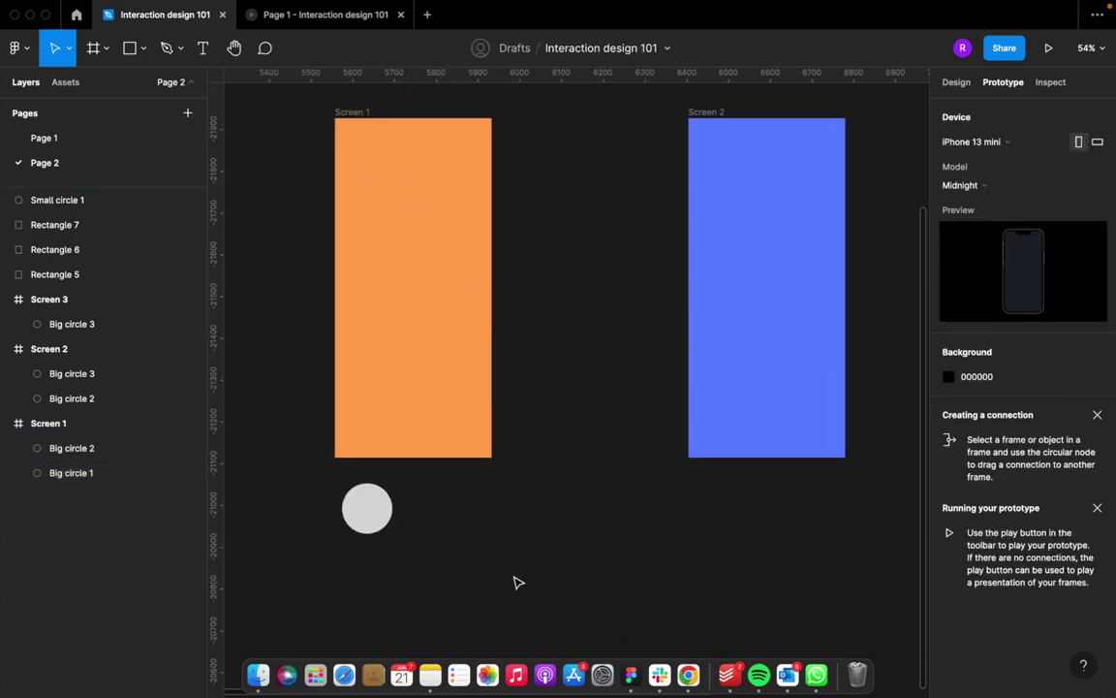
pyautogui.scroll(3, 515, 585)
pyautogui.hscroll(-3, 515, 586)
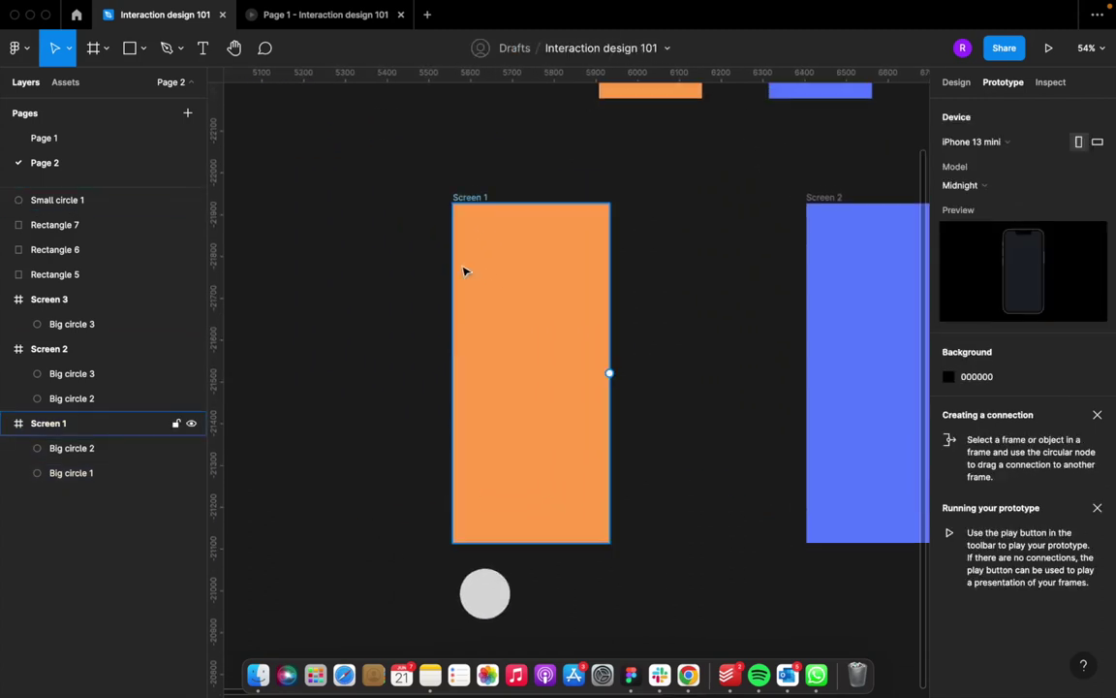
pyautogui.click(175, 448)
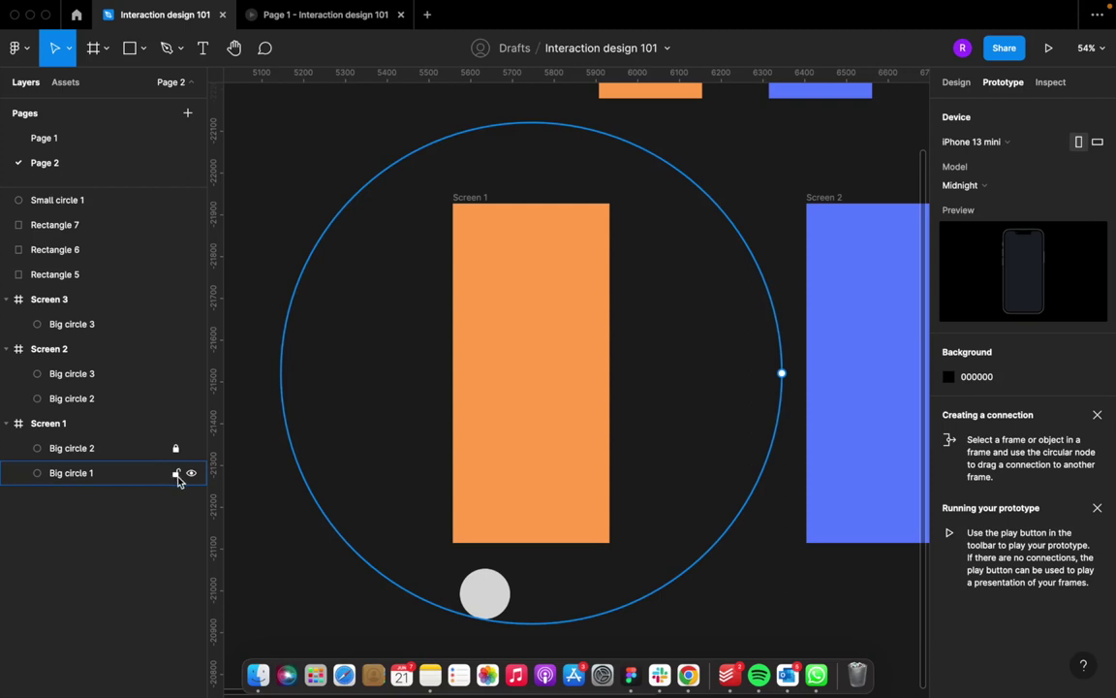
pyautogui.click(175, 473)
pyautogui.hscroll(3, 266, 407)
pyautogui.scroll(-1, 266, 407)
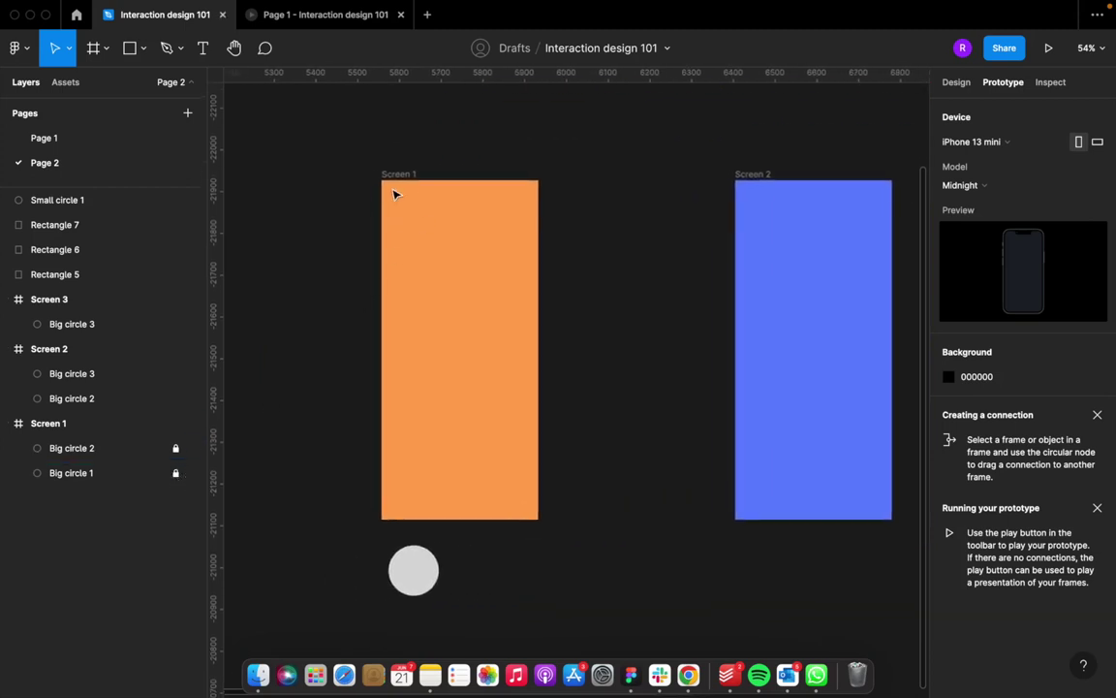
pyautogui.click(398, 174)
pyautogui.scroll(-3, 399, 175)
pyautogui.scroll(-5, 395, 174)
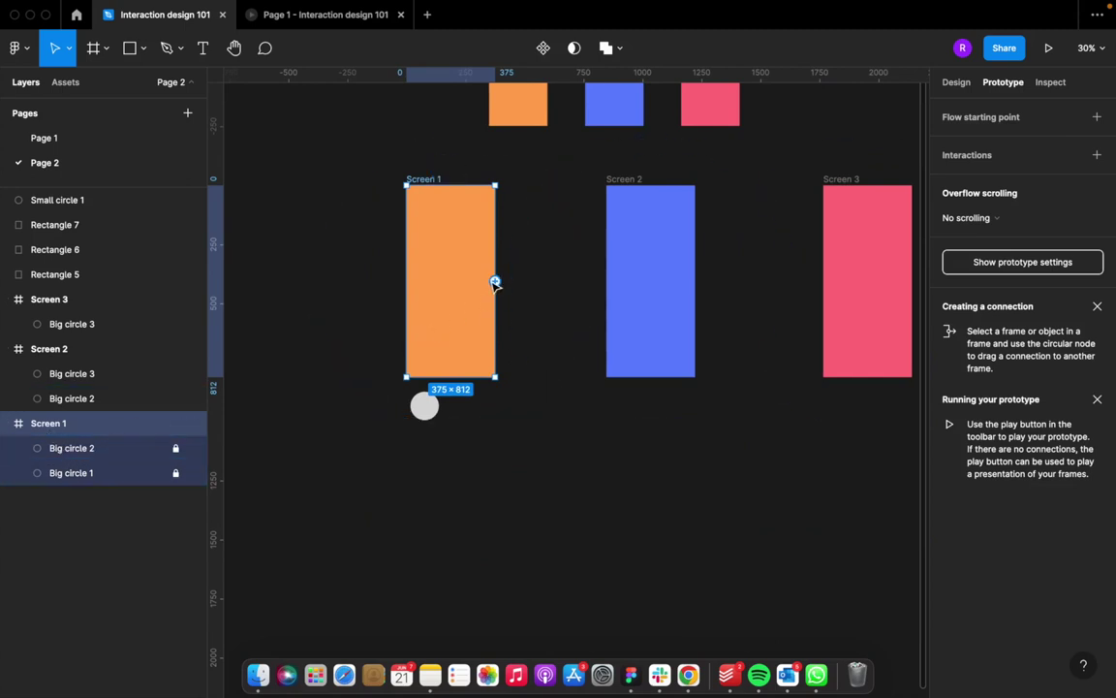
# Step: Connect Screen 1 to Screen 2 again and set the interaction trigger to On drag
pyautogui.click(957, 83)
pyautogui.click(998, 85)
pyautogui.moveTo(495, 281); pyautogui.dragTo(623, 289)
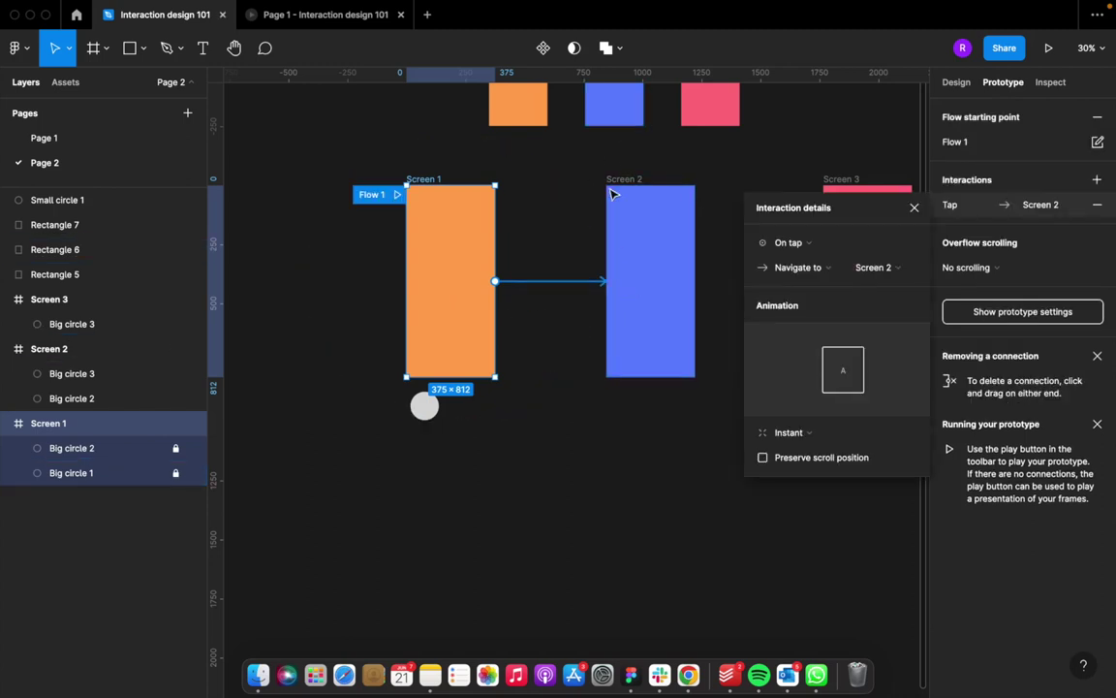
pyautogui.scroll(5, 627, 189)
pyautogui.scroll(-5, 625, 192)
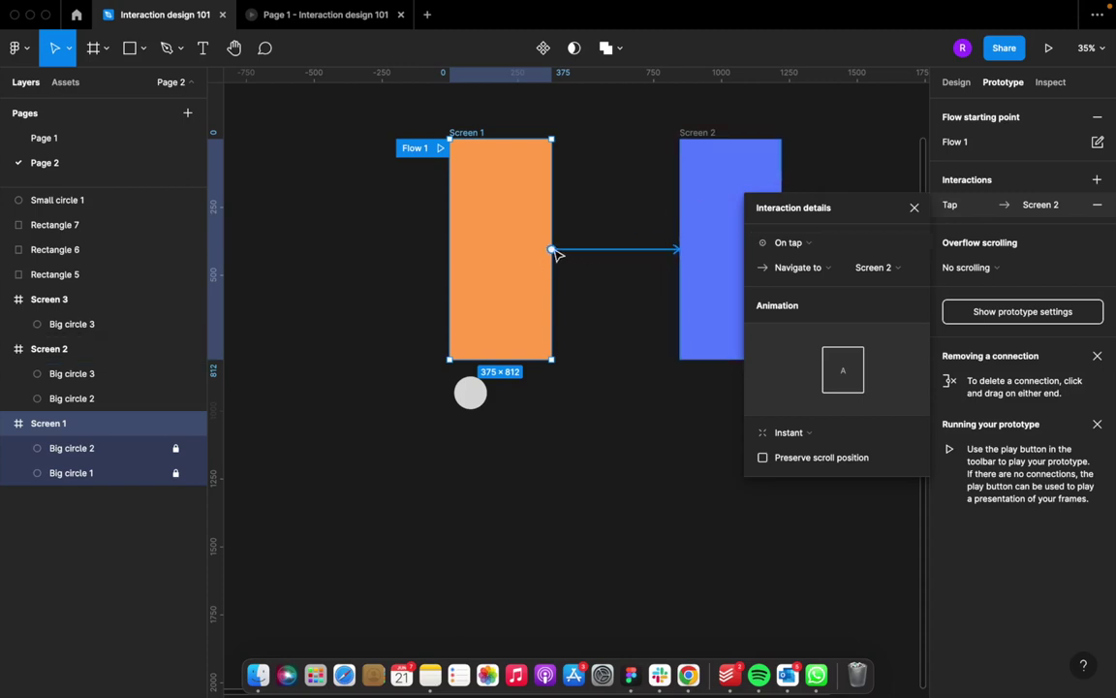
pyautogui.click(799, 244)
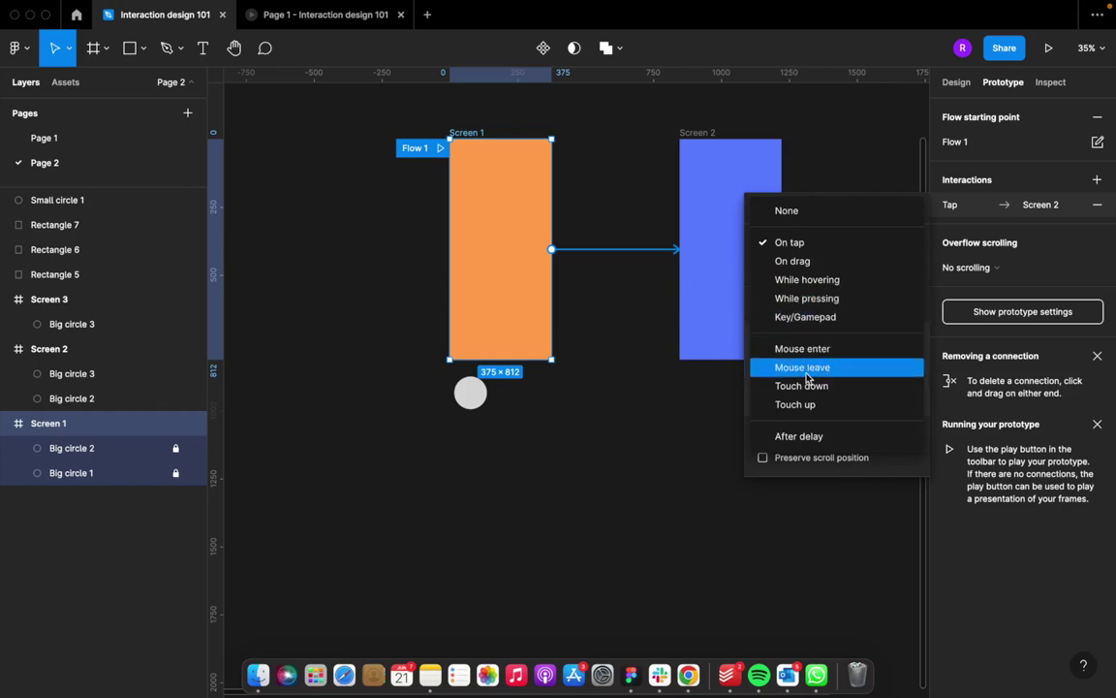
pyautogui.click(819, 261)
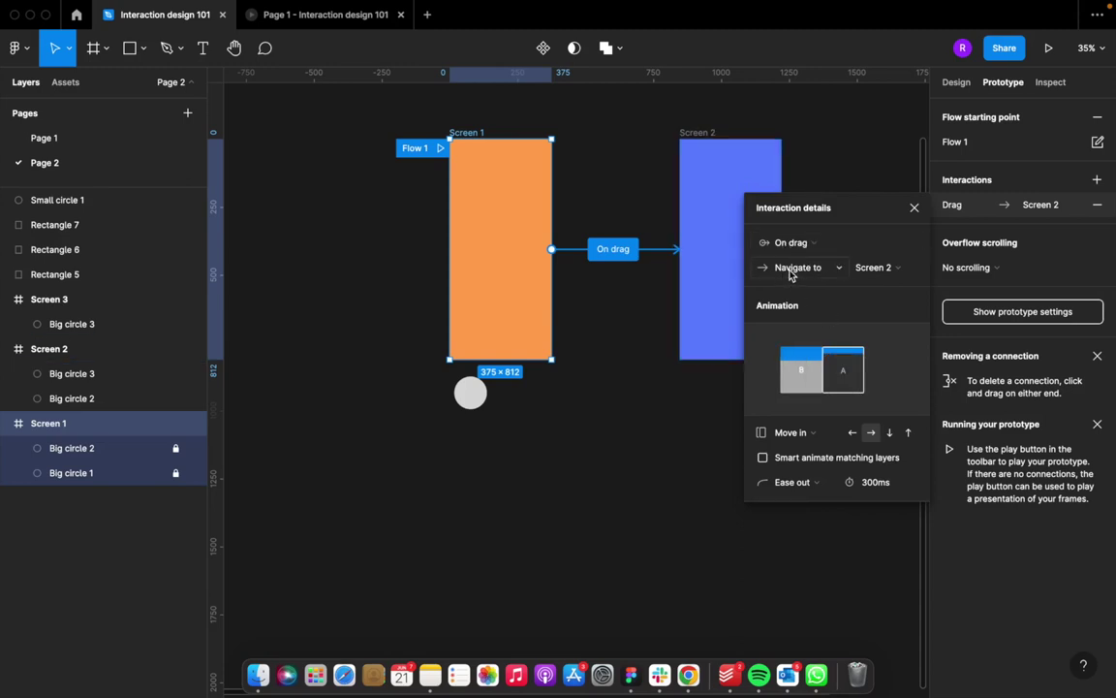
pyautogui.click(790, 272)
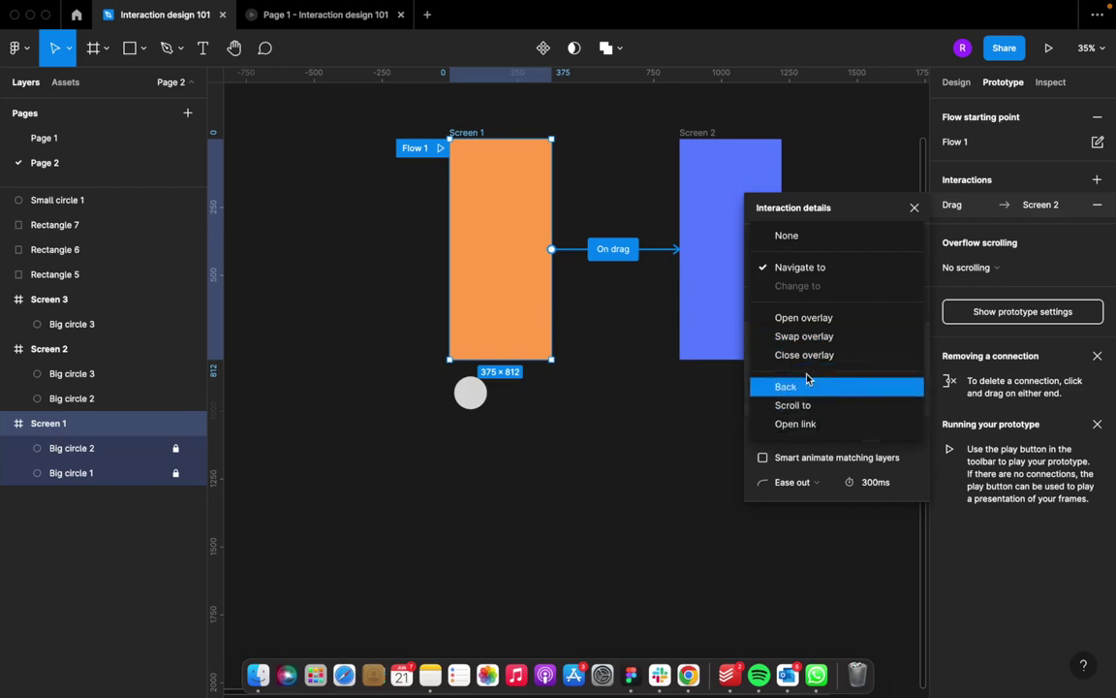
pyautogui.click(800, 271)
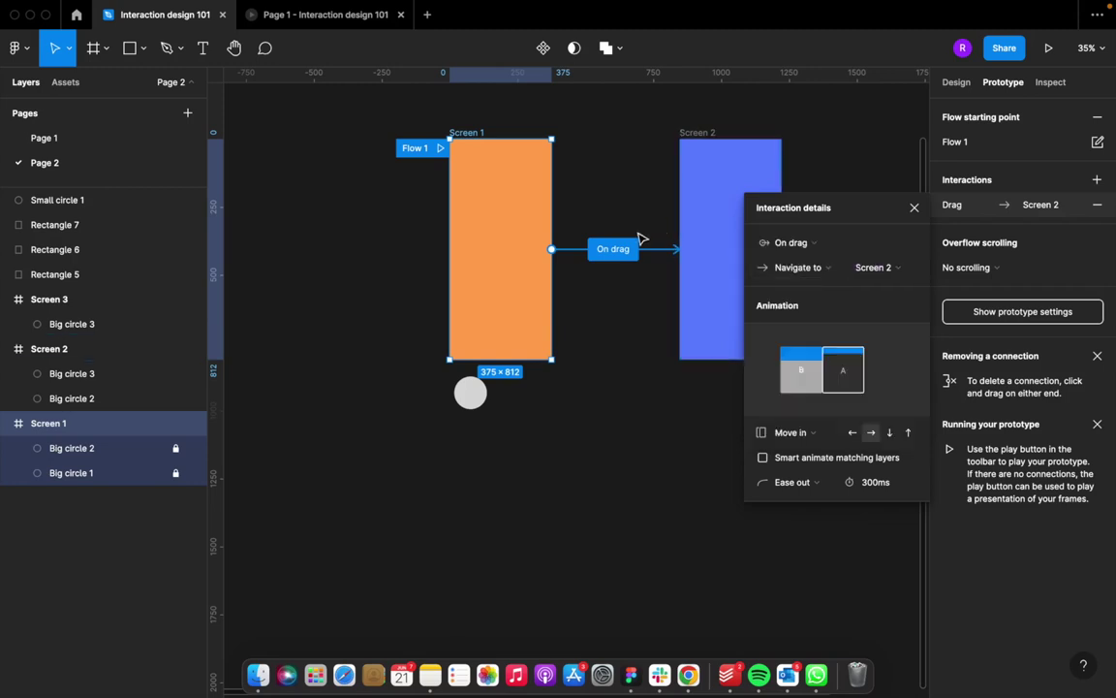
pyautogui.click(706, 136)
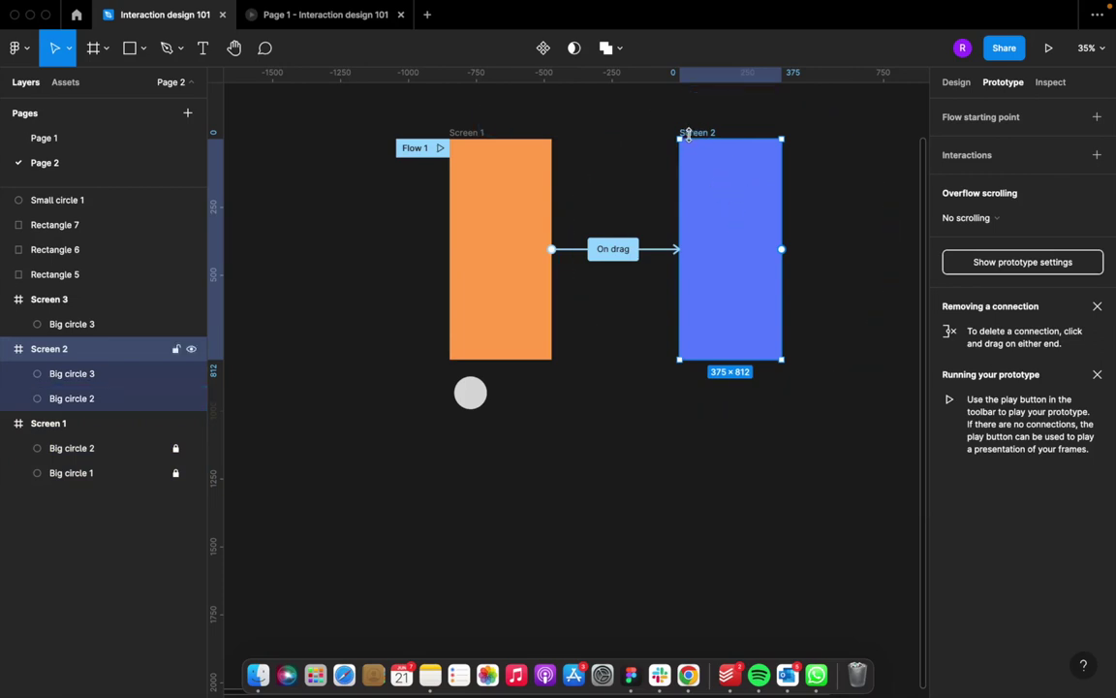
pyautogui.click(632, 250)
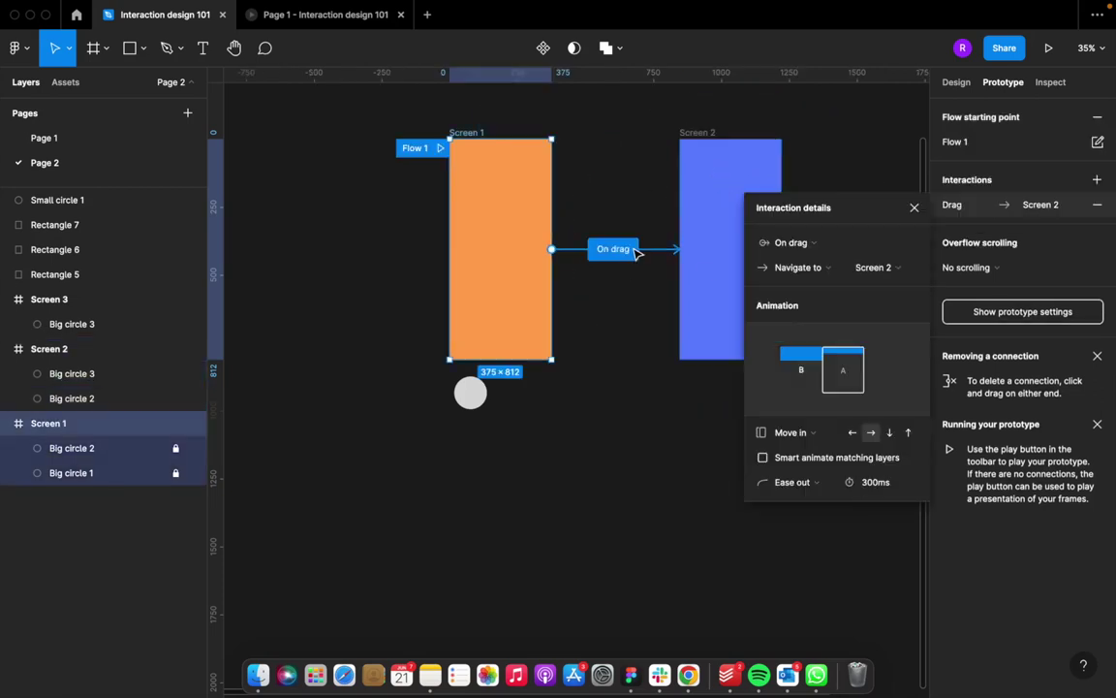
pyautogui.click(879, 273)
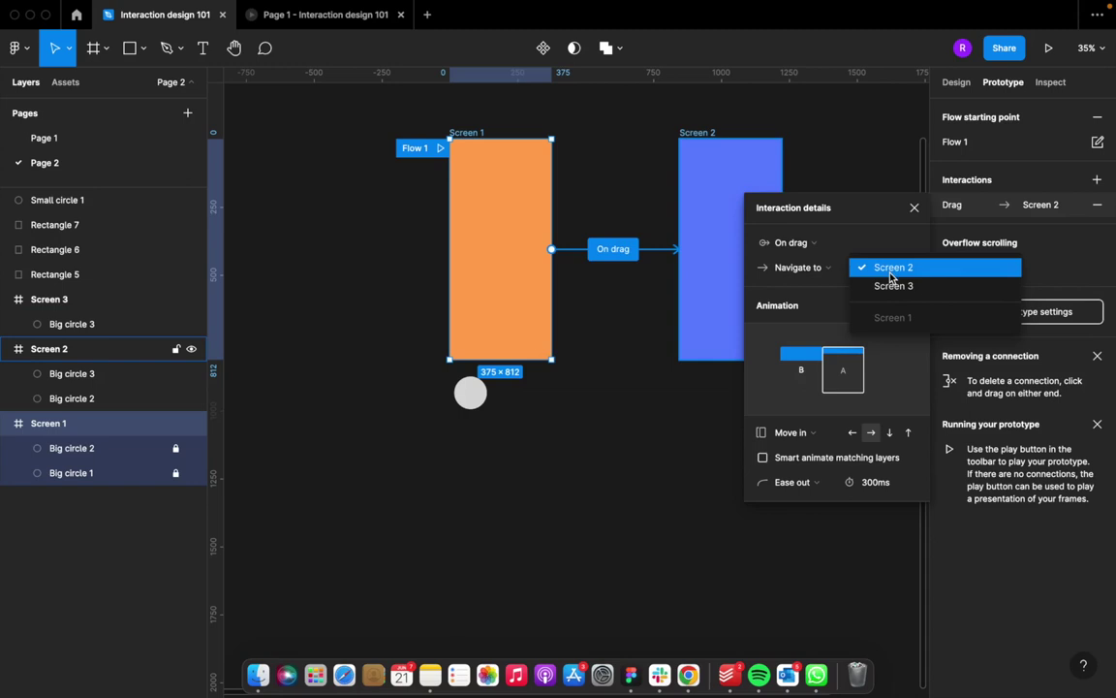
pyautogui.click(891, 275)
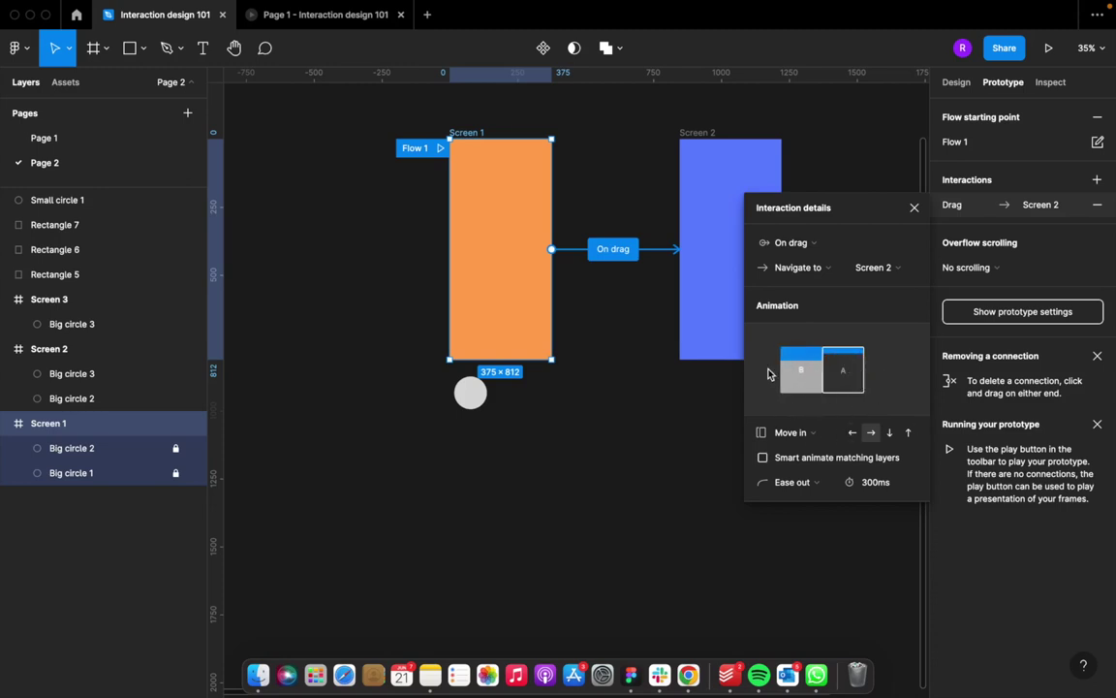
# Step: Set the transition to a leftward Slide out with Ease out and Smart animate matching layers
pyautogui.click(800, 434)
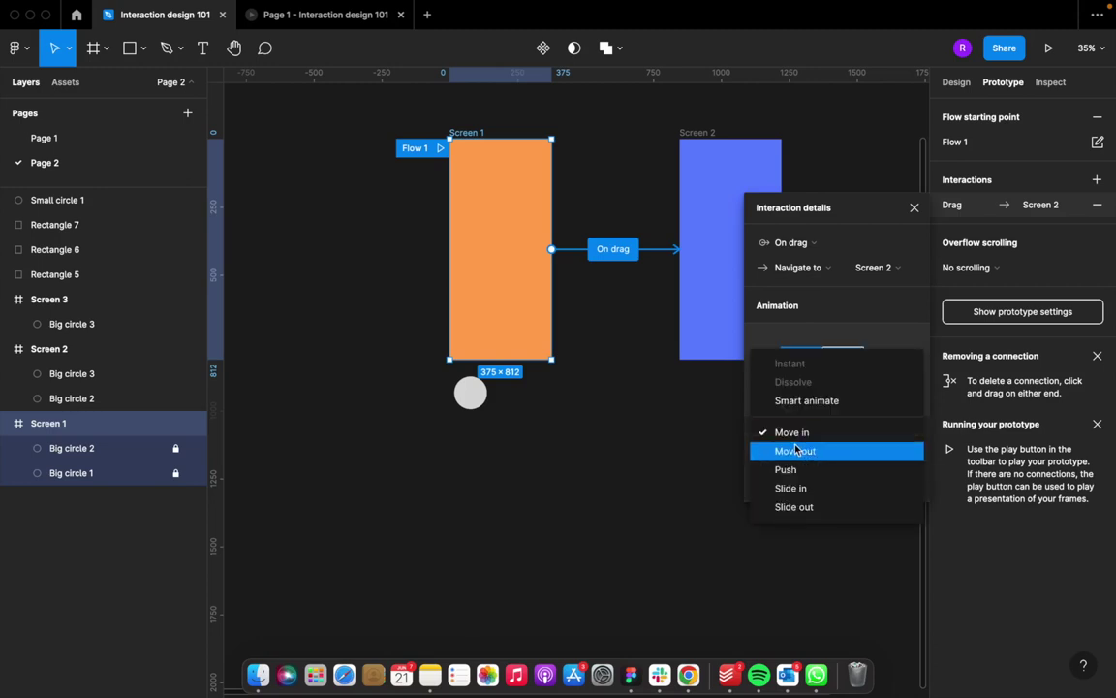
pyautogui.click(801, 507)
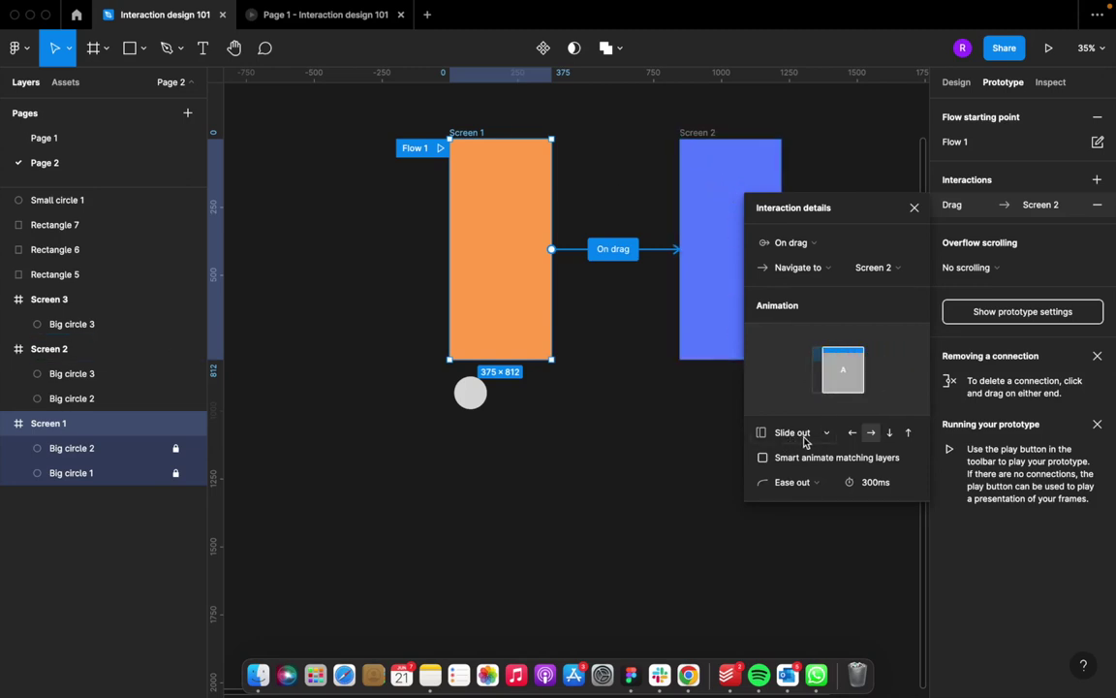
pyautogui.click(852, 432)
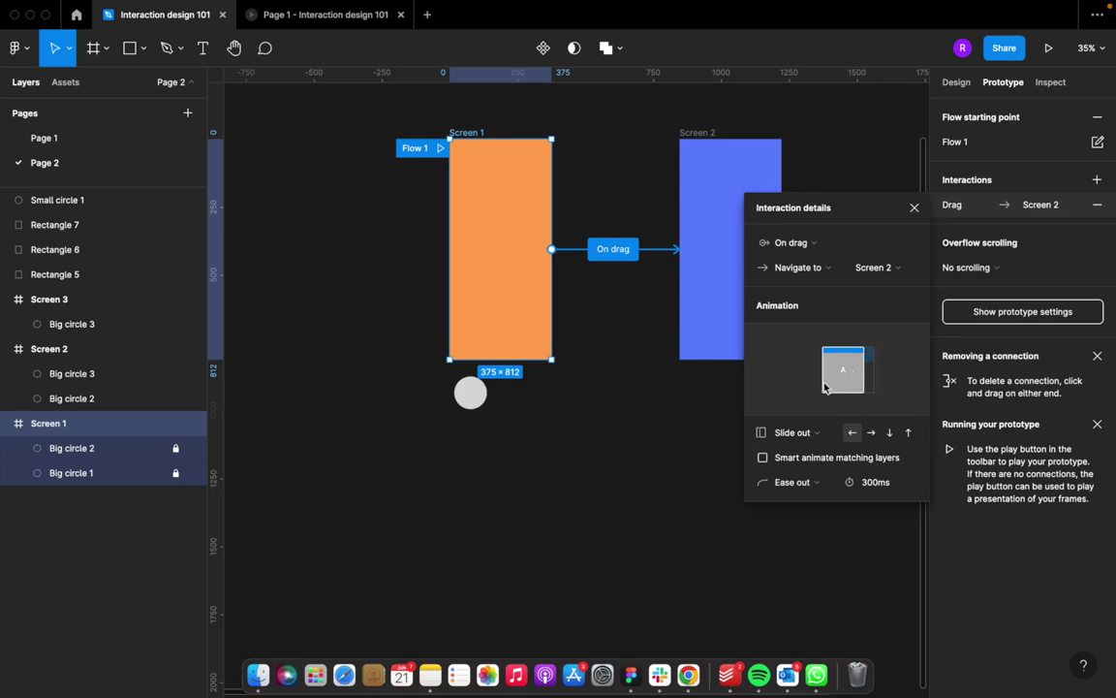
pyautogui.click(805, 484)
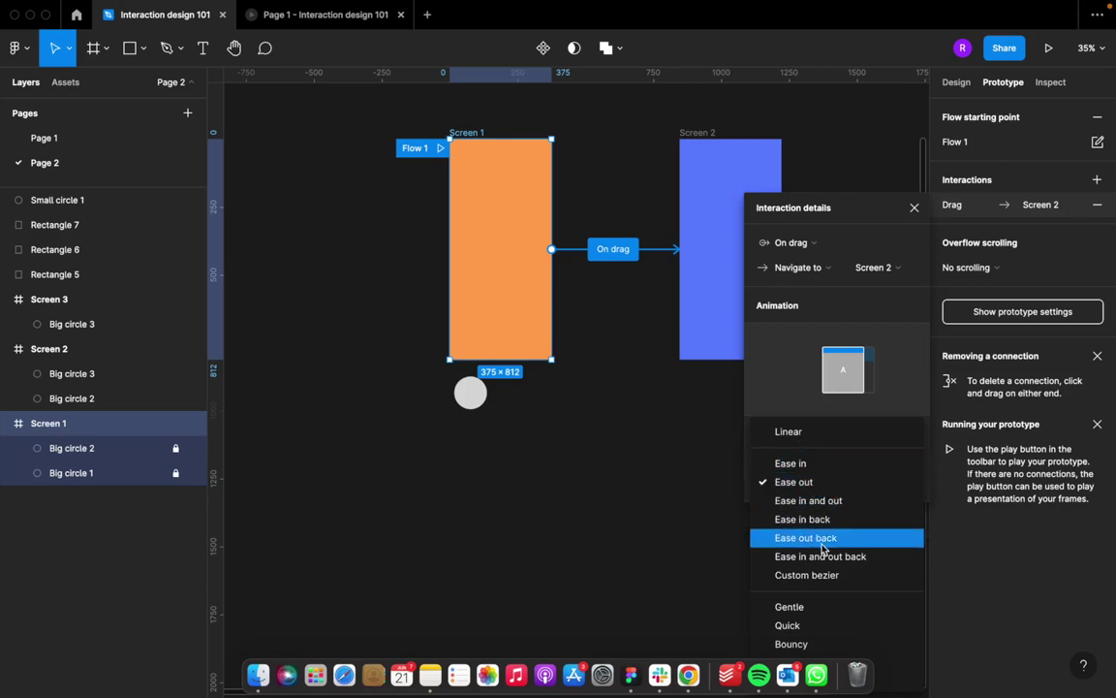
pyautogui.click(797, 483)
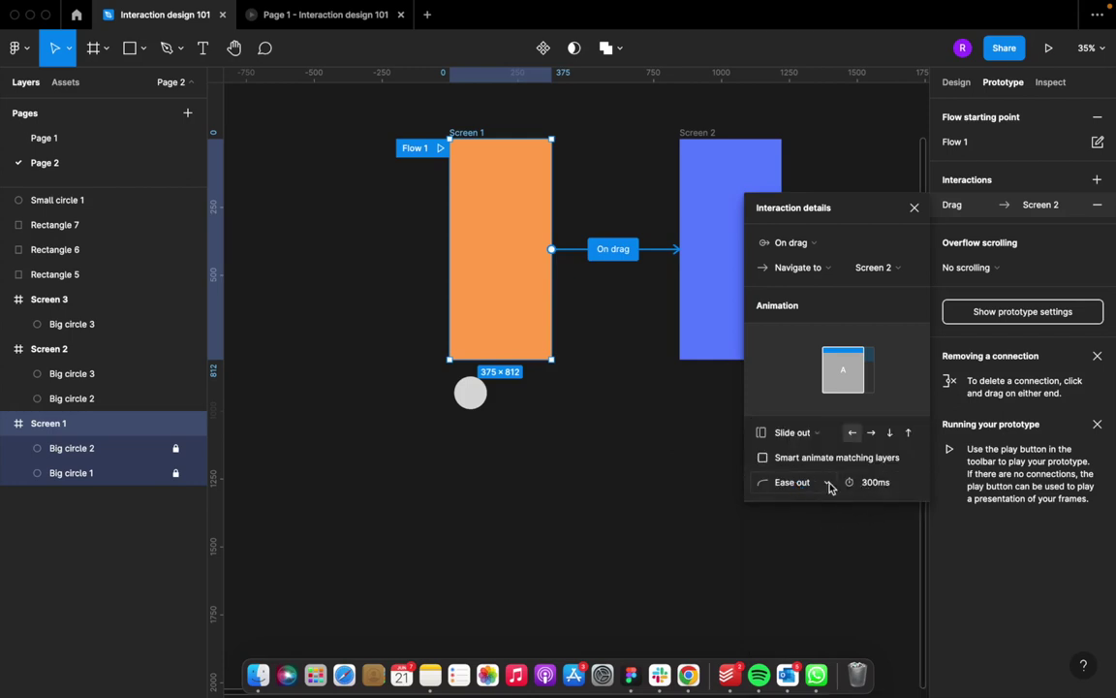
pyautogui.click(763, 459)
# Step: Connect Screen 2 to Screen 3 with an On drag trigger, keeping the Slide out transition
pyautogui.click(914, 211)
pyautogui.hscroll(5, 775, 252)
pyautogui.click(598, 164)
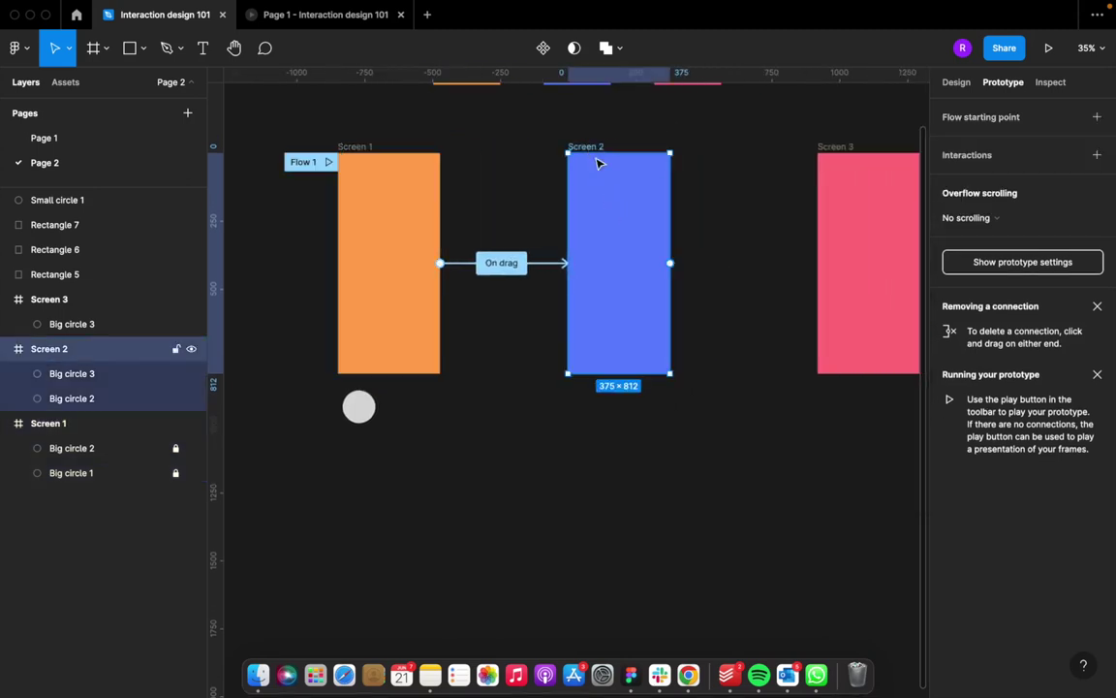
pyautogui.moveTo(674, 262); pyautogui.dragTo(849, 261)
pyautogui.hscroll(4, 678, 291)
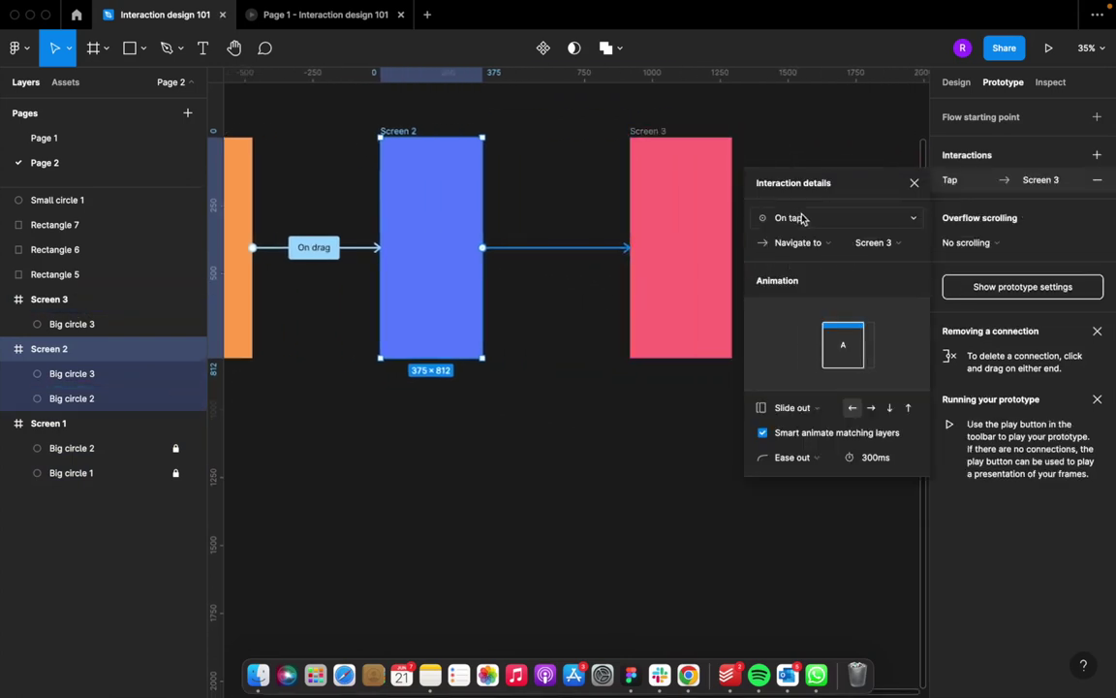
pyautogui.click(790, 218)
pyautogui.click(807, 238)
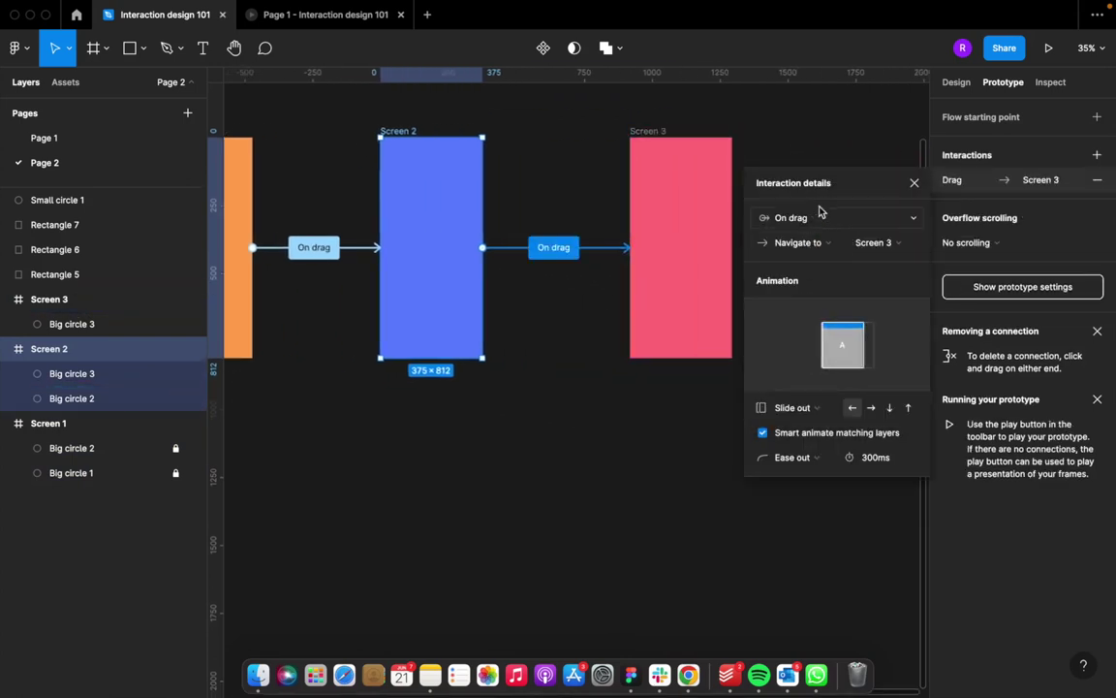
pyautogui.click(820, 410)
pyautogui.click(821, 409)
pyautogui.click(914, 182)
pyautogui.hscroll(-3, 678, 444)
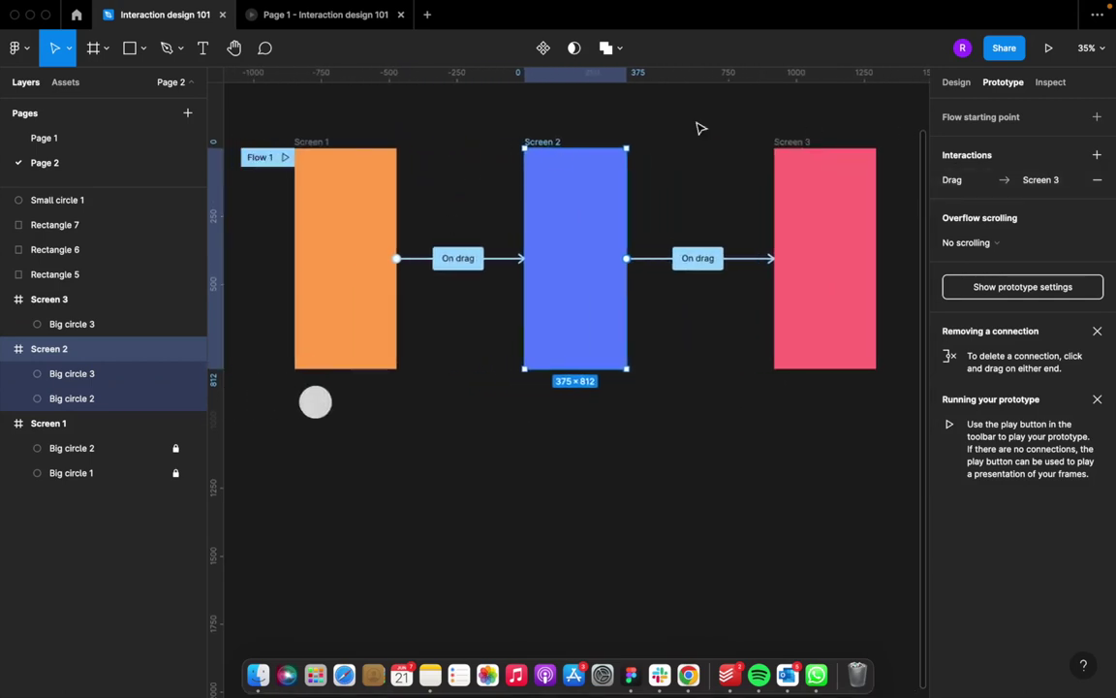
pyautogui.scroll(2, 571, 159)
pyautogui.hscroll(-2, 572, 160)
# Step: Play Flow 1 and repeatedly test the blue circle sweeping over the orange screen
pyautogui.click(347, 190)
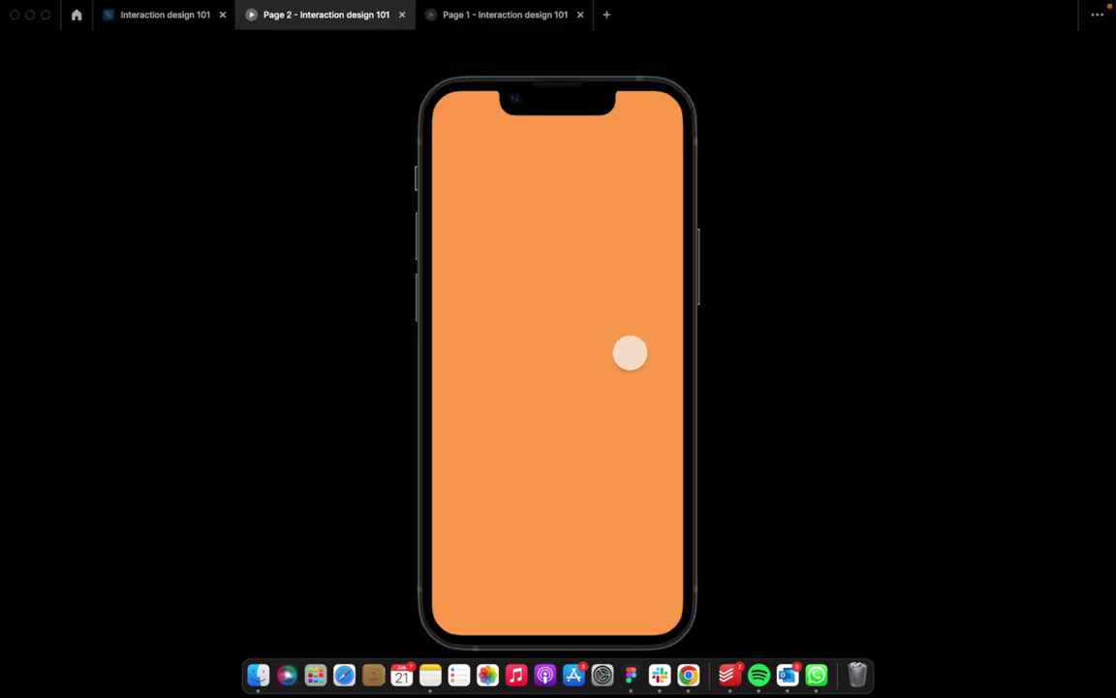
pyautogui.click(620, 357)
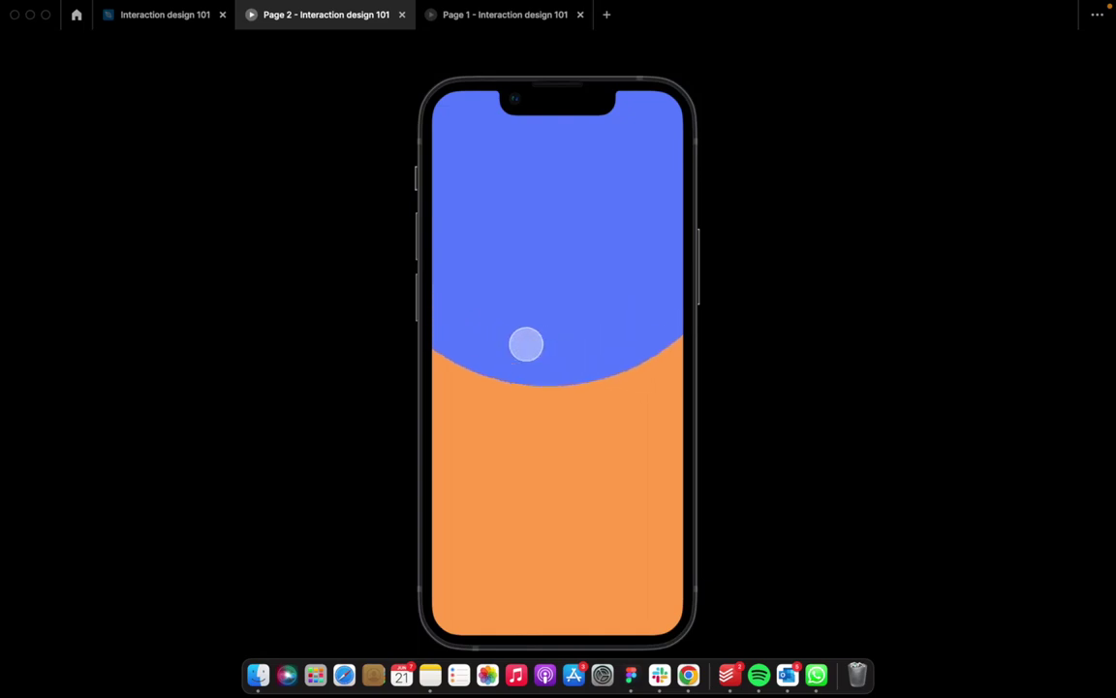
pyautogui.click(488, 341)
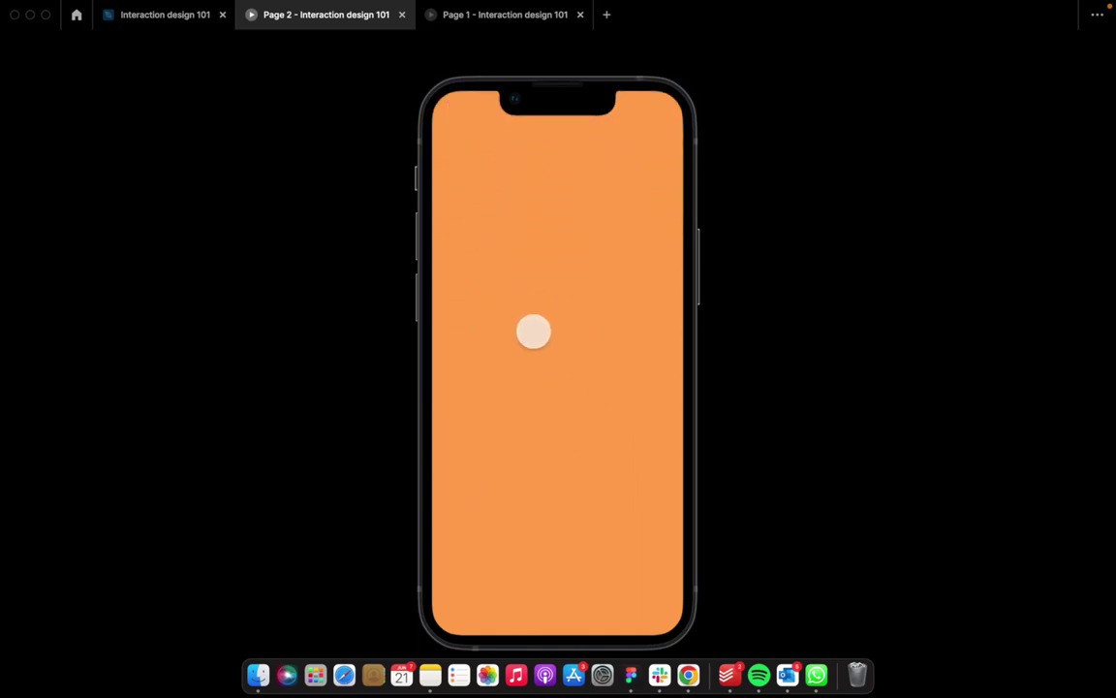
pyautogui.click(631, 371)
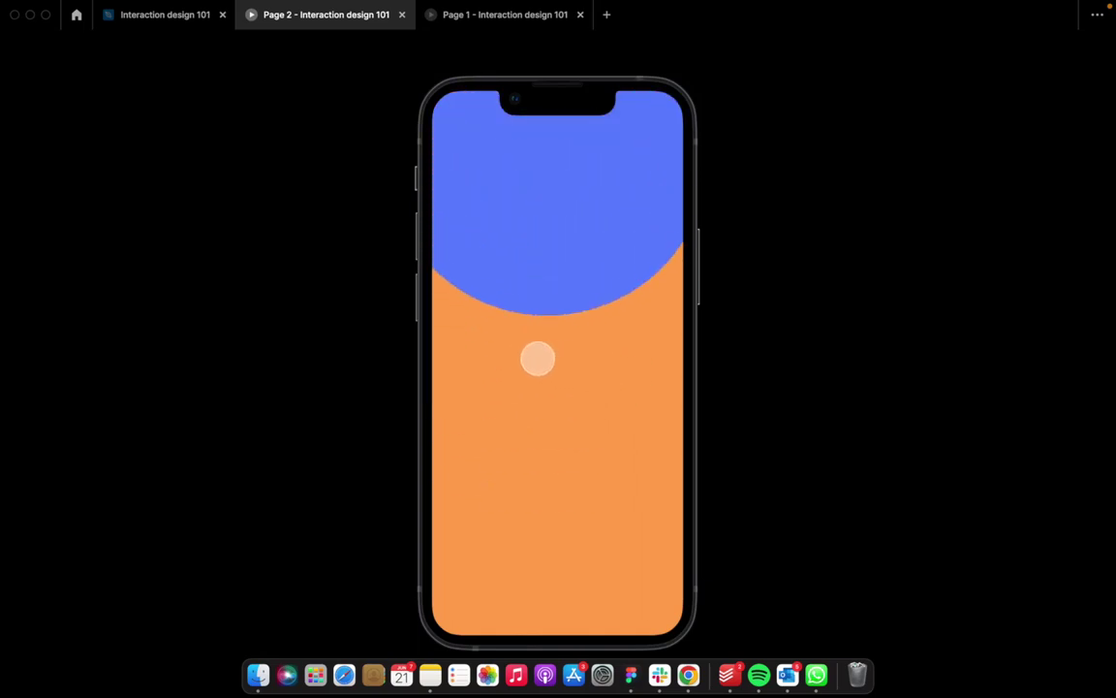
pyautogui.click(528, 354)
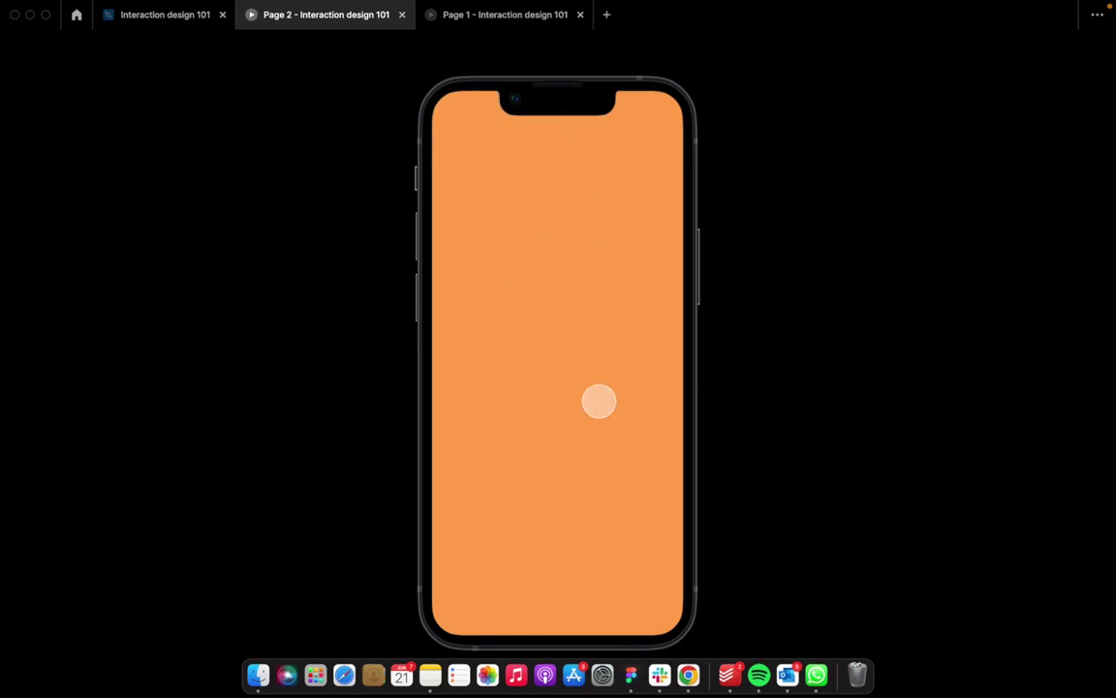
pyautogui.click(593, 397)
pyautogui.click(560, 420)
pyautogui.click(572, 438)
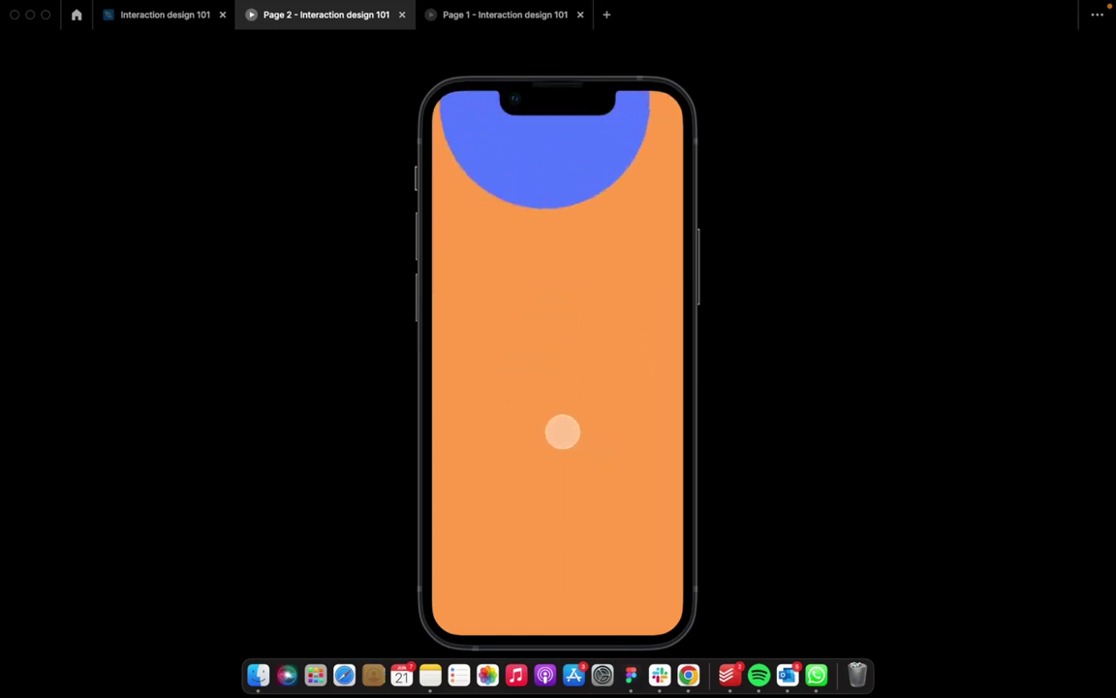
pyautogui.click(563, 432)
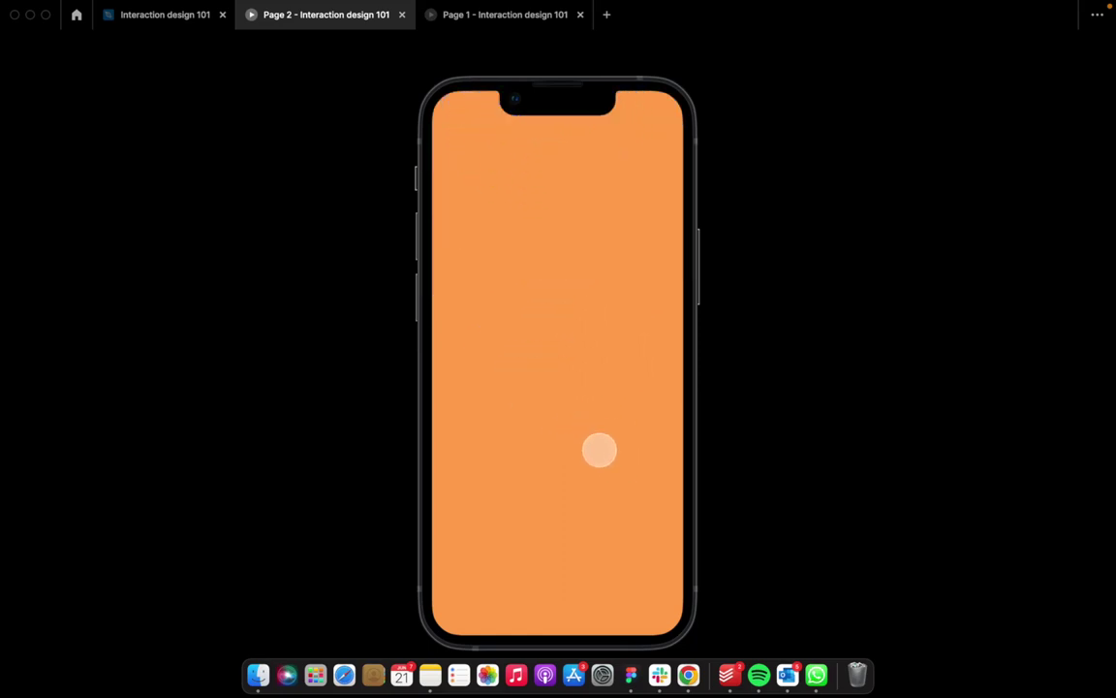
pyautogui.click(165, 20)
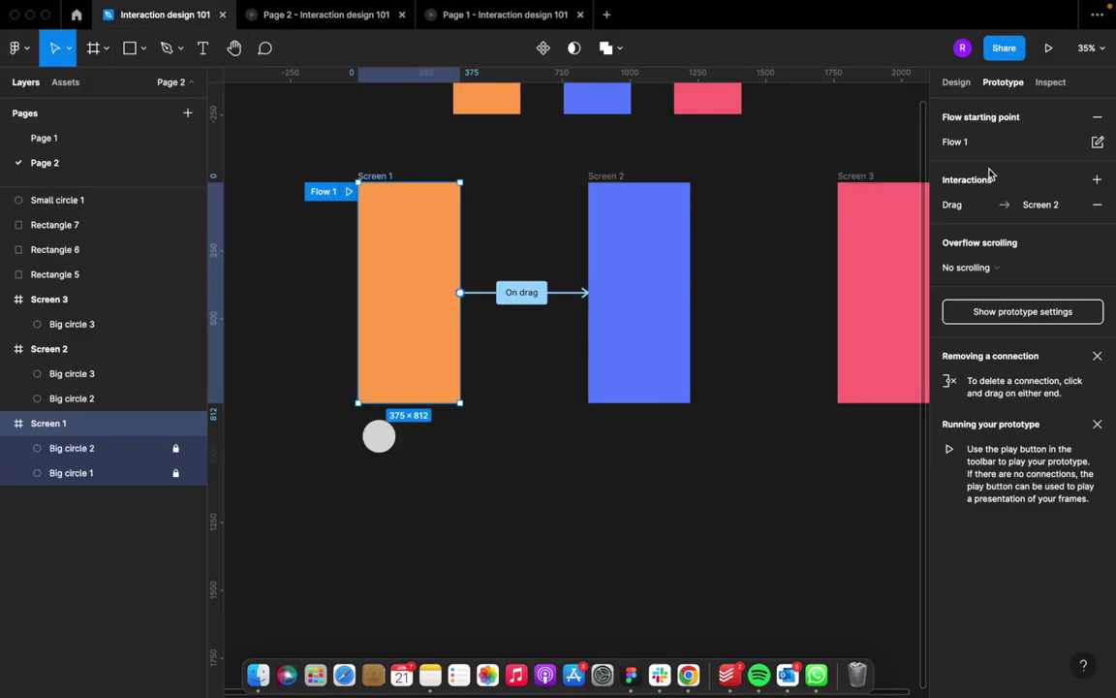
# Step: Center Big circle 2 horizontally on Screen 1 at X 128, then go back to the preview
pyautogui.click(959, 85)
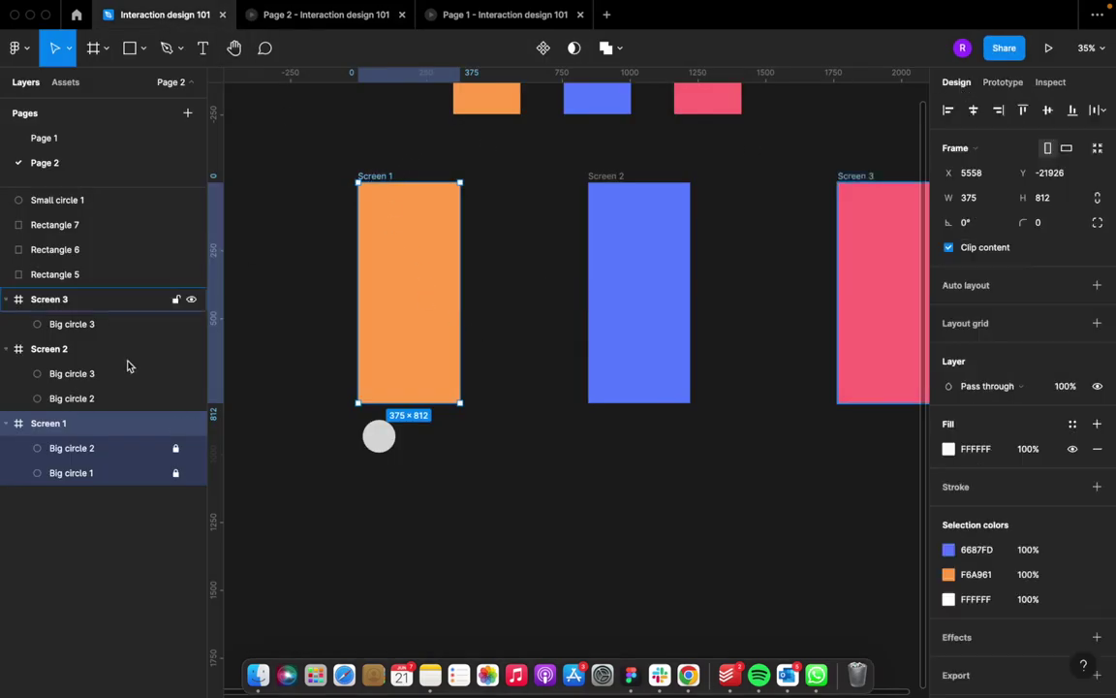
pyautogui.click(95, 449)
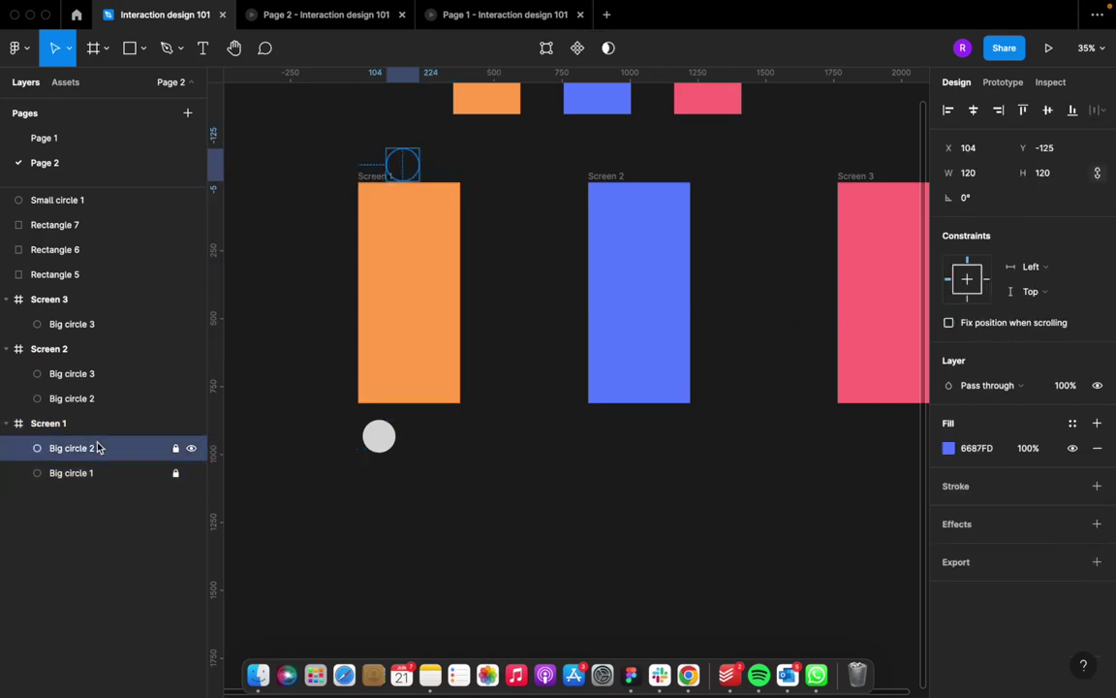
pyautogui.click(975, 111)
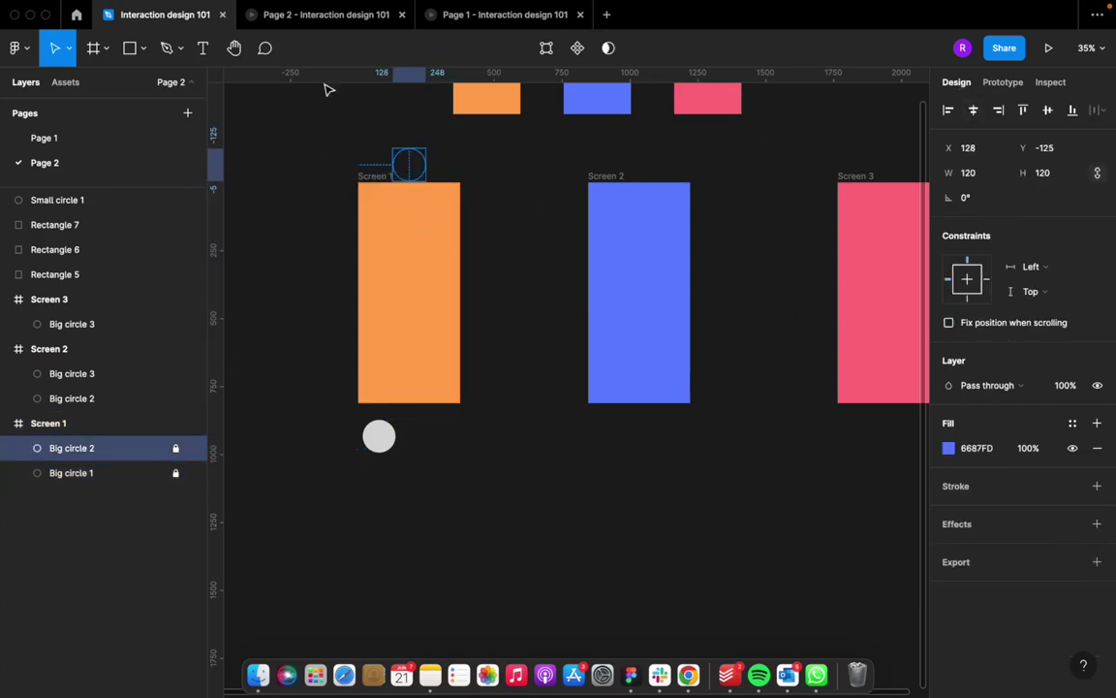
pyautogui.click(275, 13)
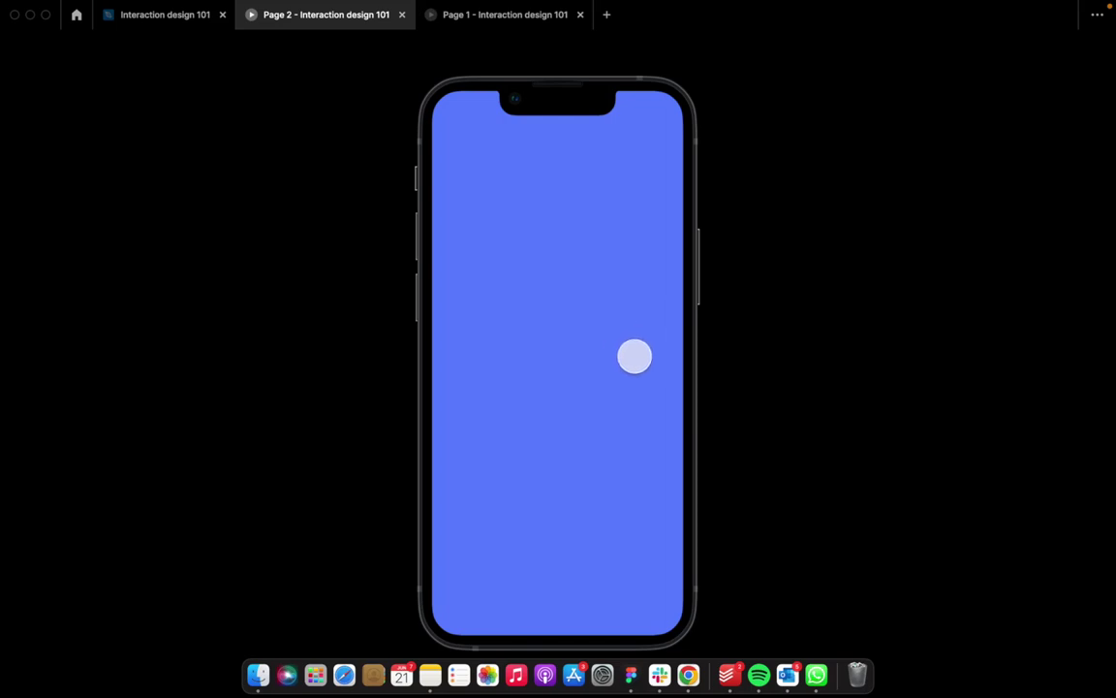
# Step: Test the blue-to-pink transition, restart from the orange screen, and return to the design file
pyautogui.click(633, 366)
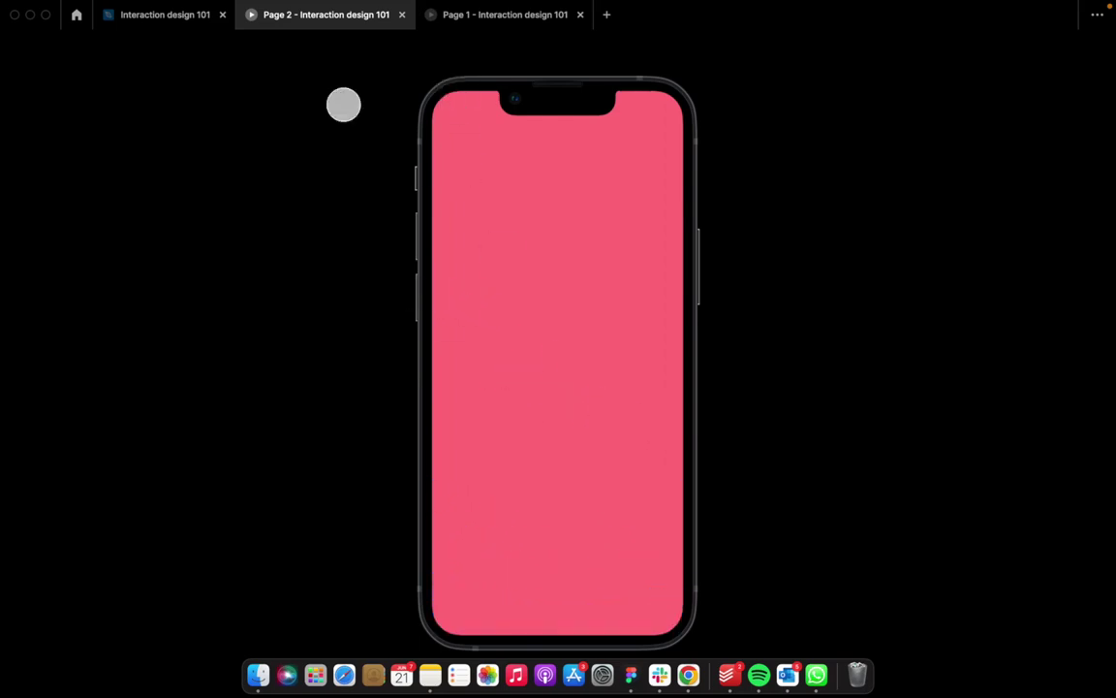
pyautogui.click(495, 283)
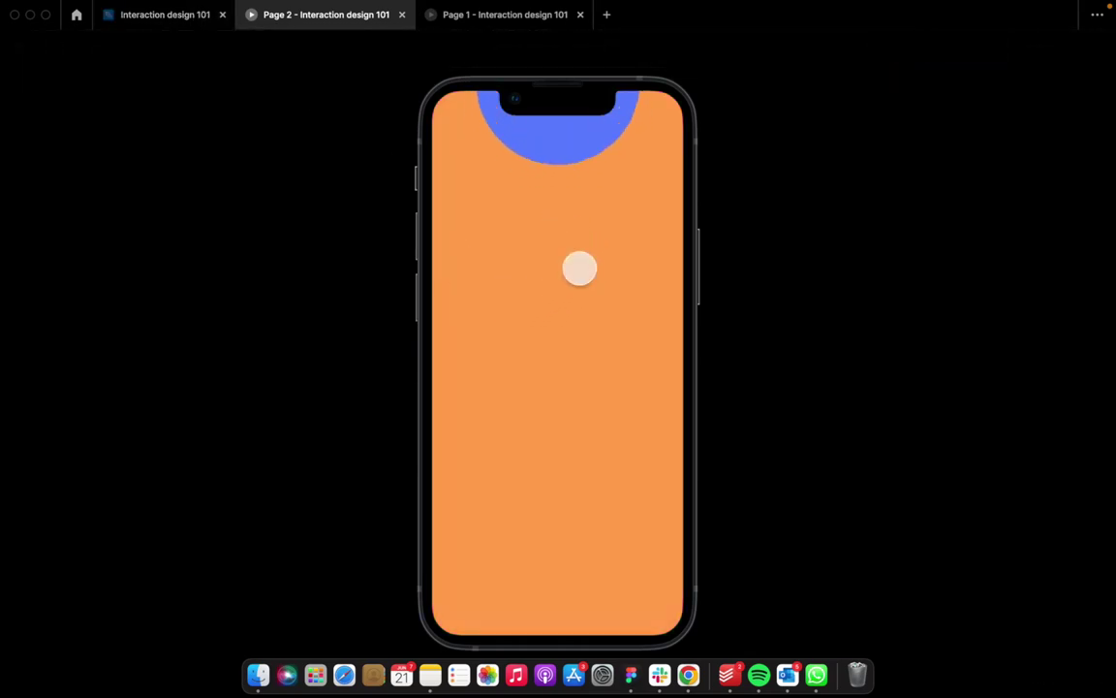
pyautogui.moveTo(559, 224)
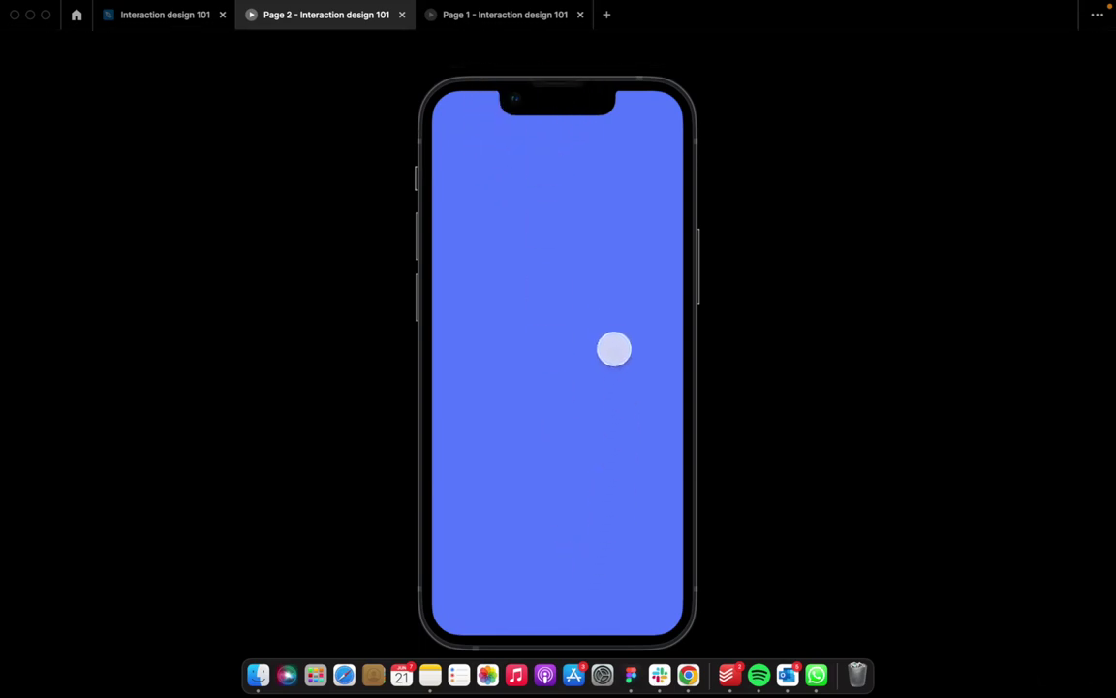
pyautogui.click(547, 313)
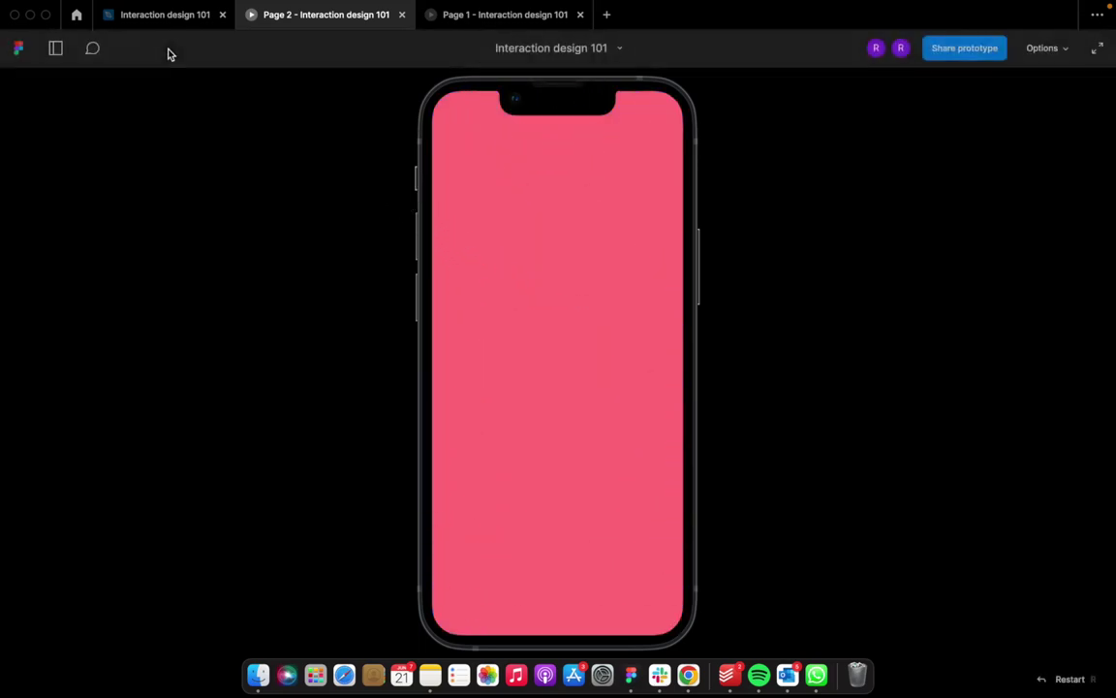
pyautogui.click(159, 16)
pyautogui.hscroll(-2, 423, 335)
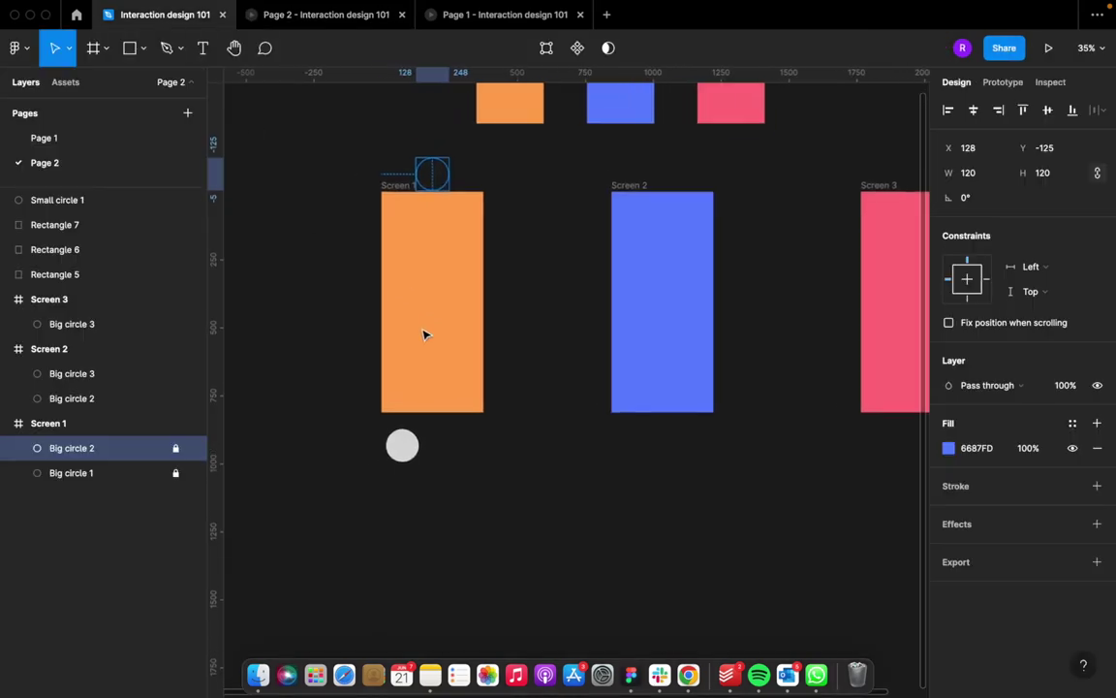
pyautogui.click(405, 191)
pyautogui.hscroll(-2, 513, 200)
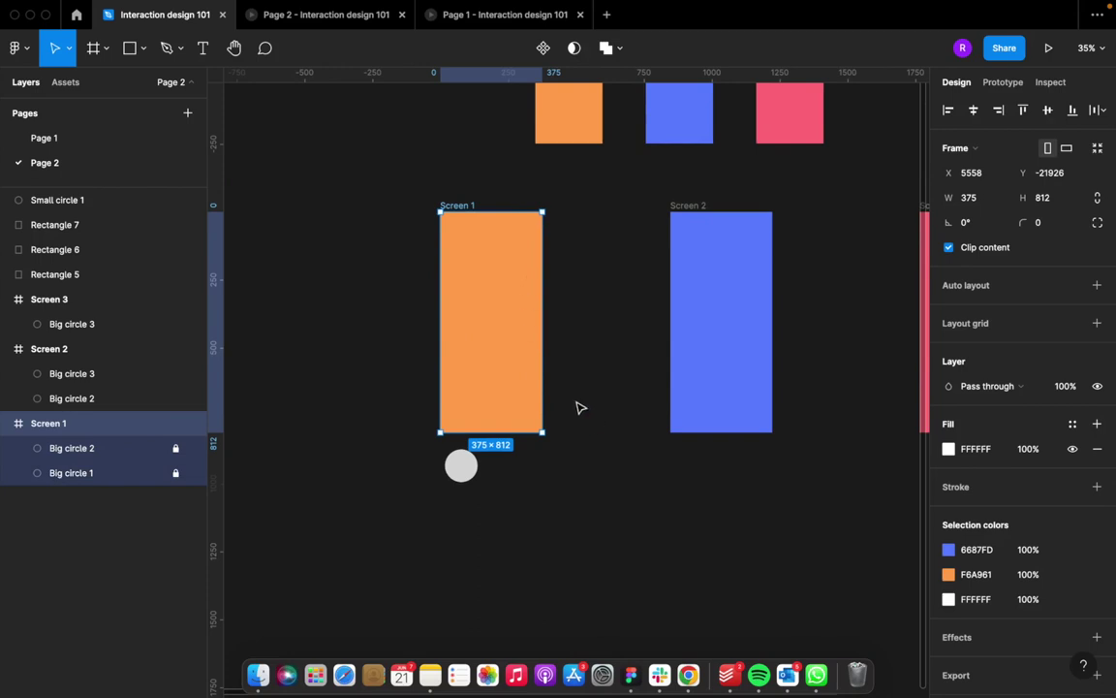
pyautogui.hscroll(-2, 518, 330)
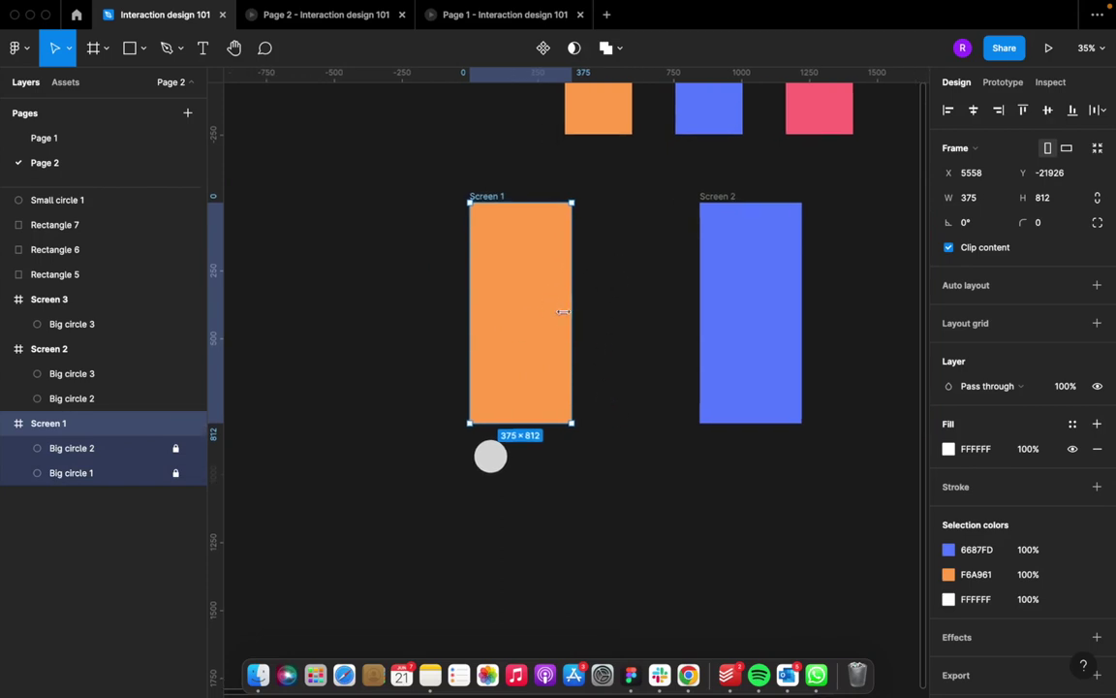
pyautogui.scroll(-2, 548, 334)
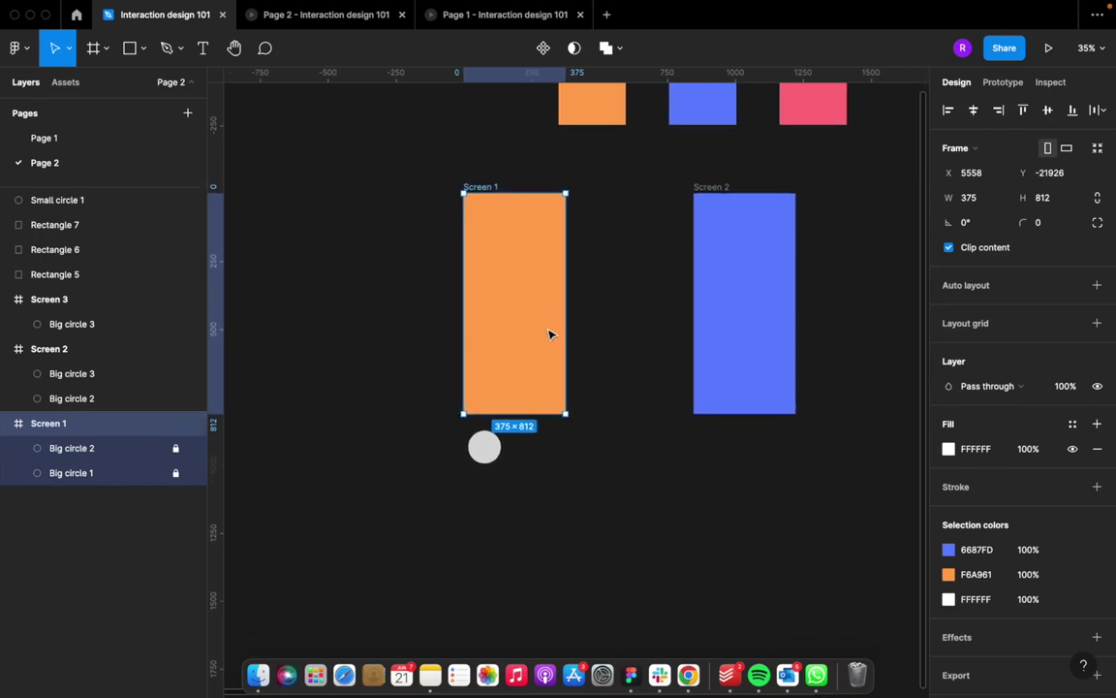
pyautogui.scroll(-2, 549, 331)
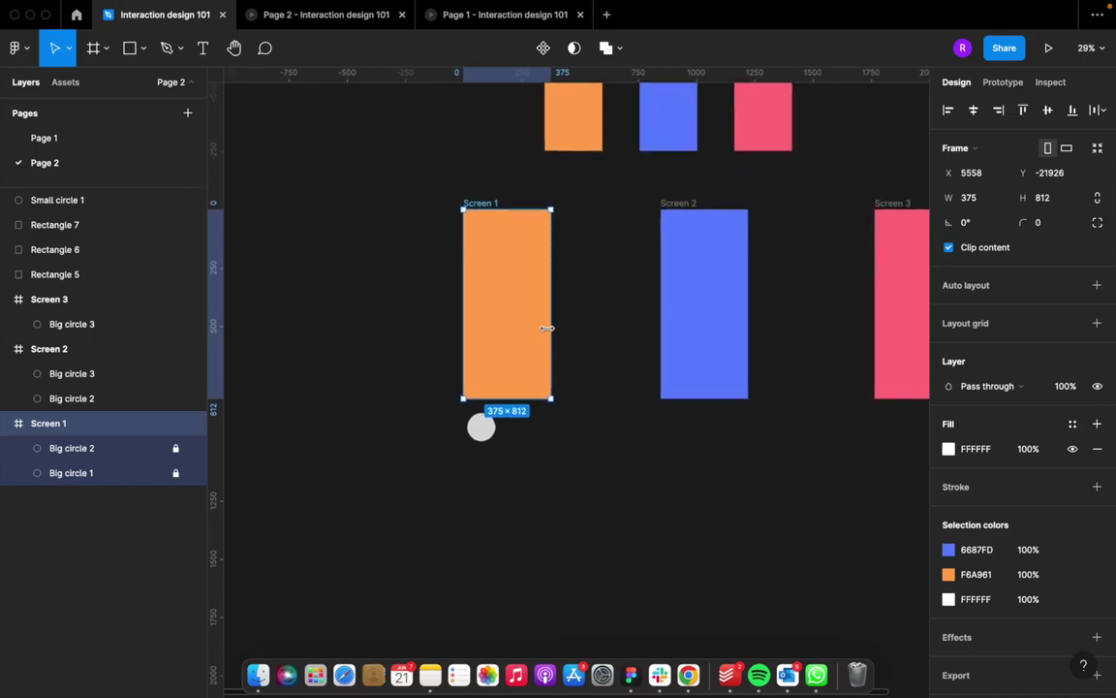
pyautogui.scroll(3, 547, 327)
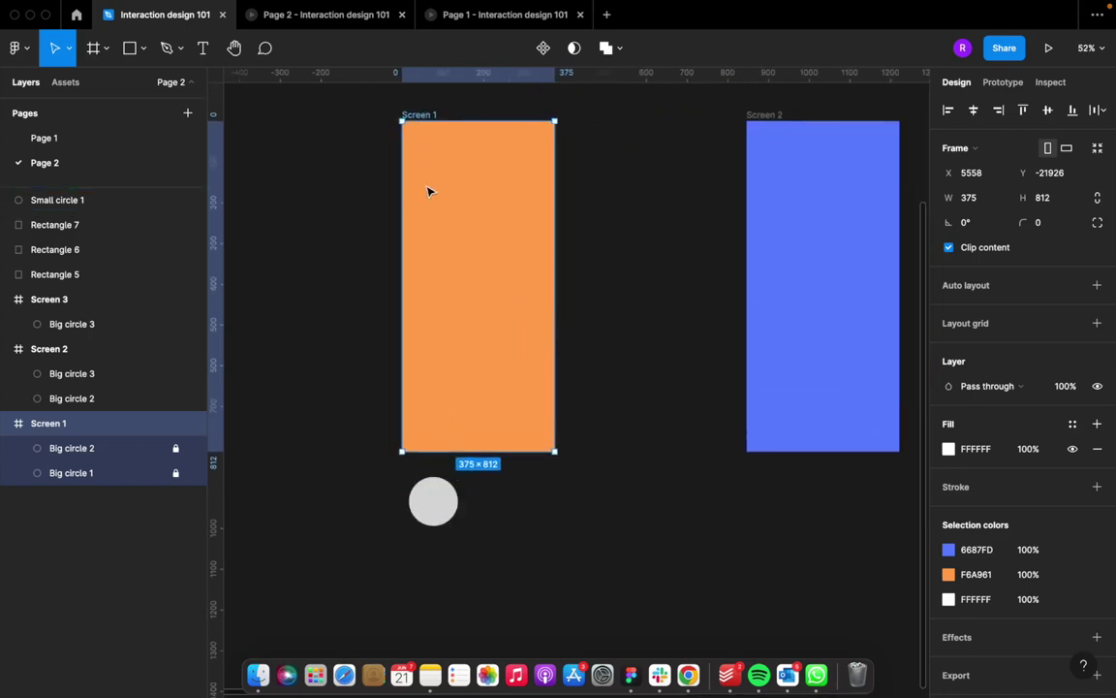
pyautogui.click(324, 11)
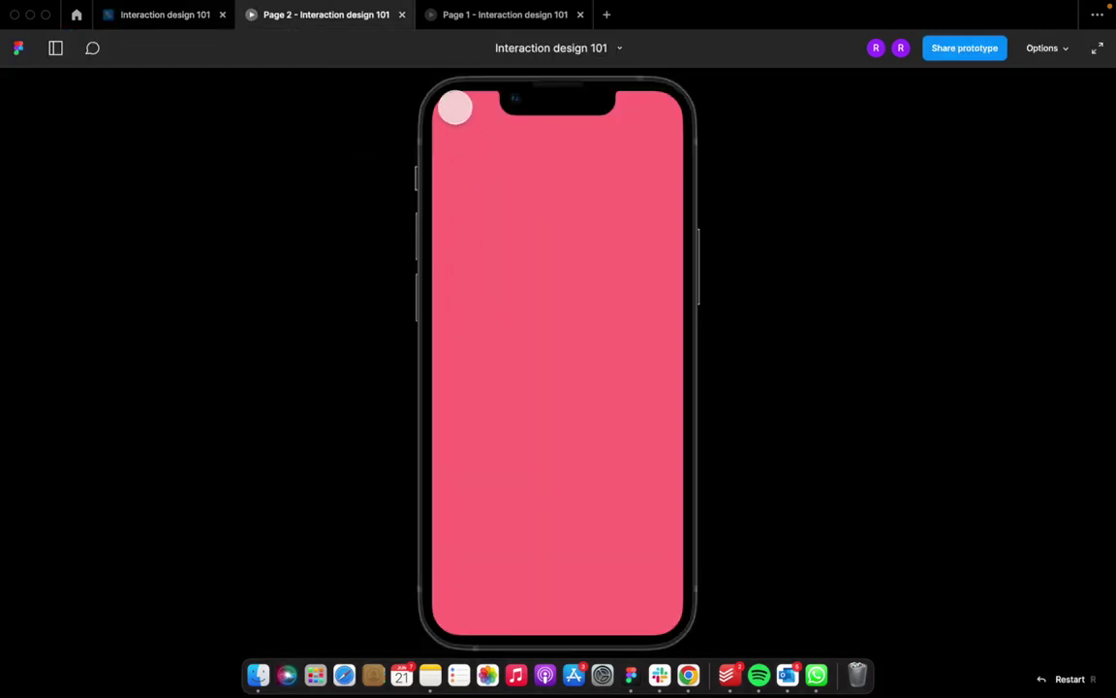
pyautogui.click(165, 18)
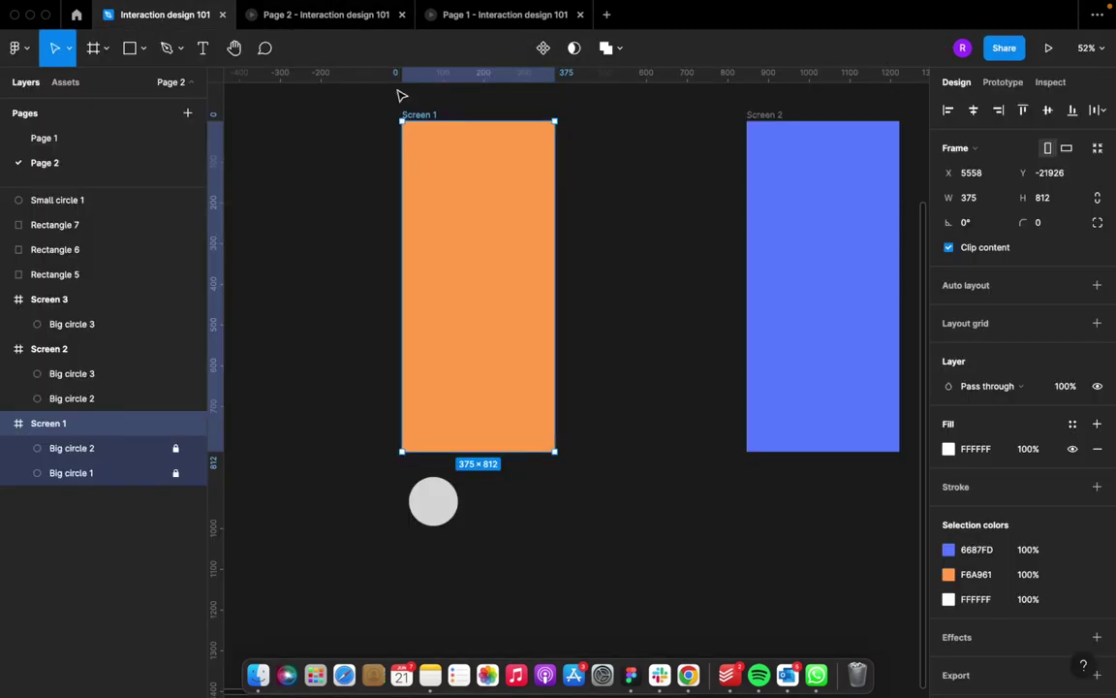
pyautogui.click(499, 15)
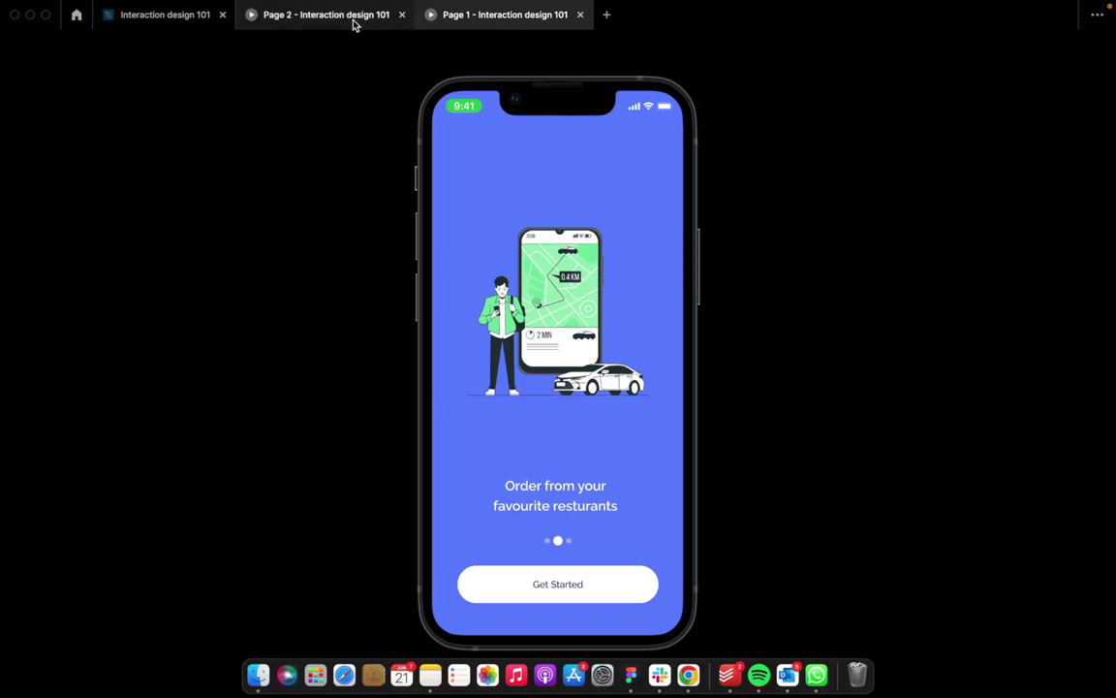
pyautogui.click(354, 23)
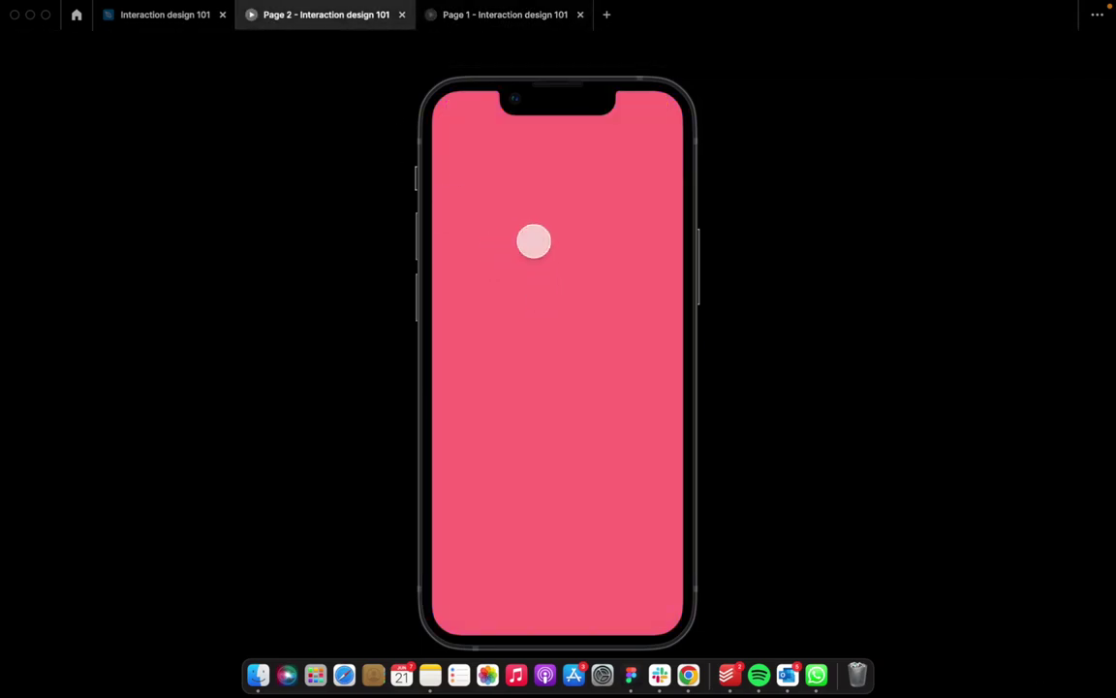
pyautogui.click(534, 241)
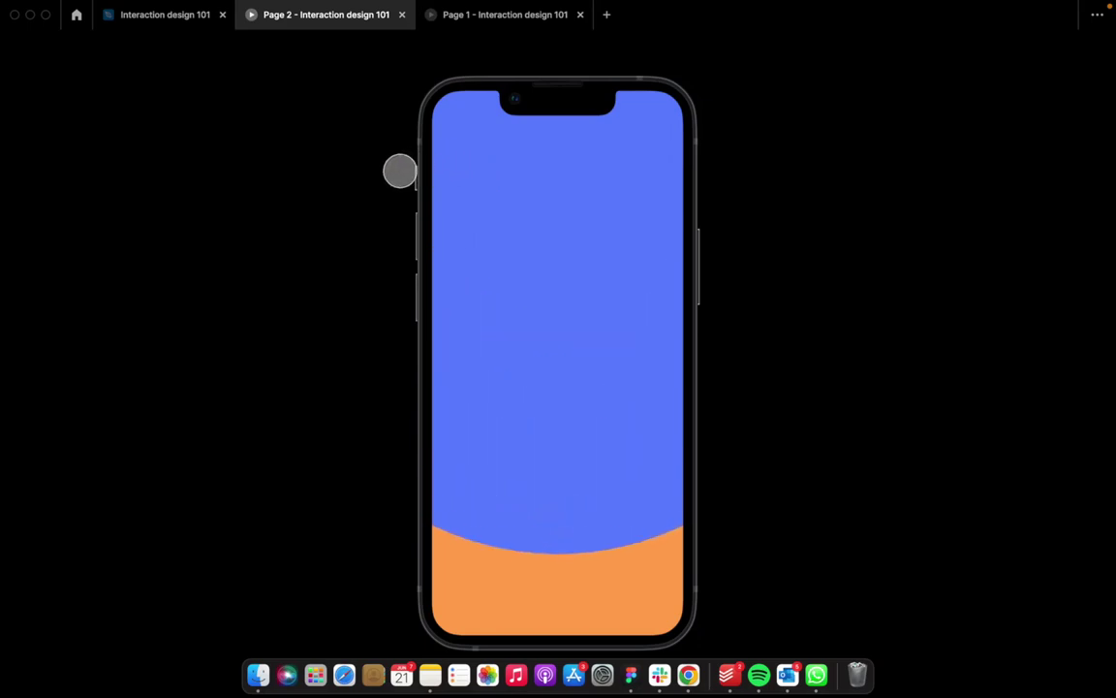
pyautogui.click(548, 371)
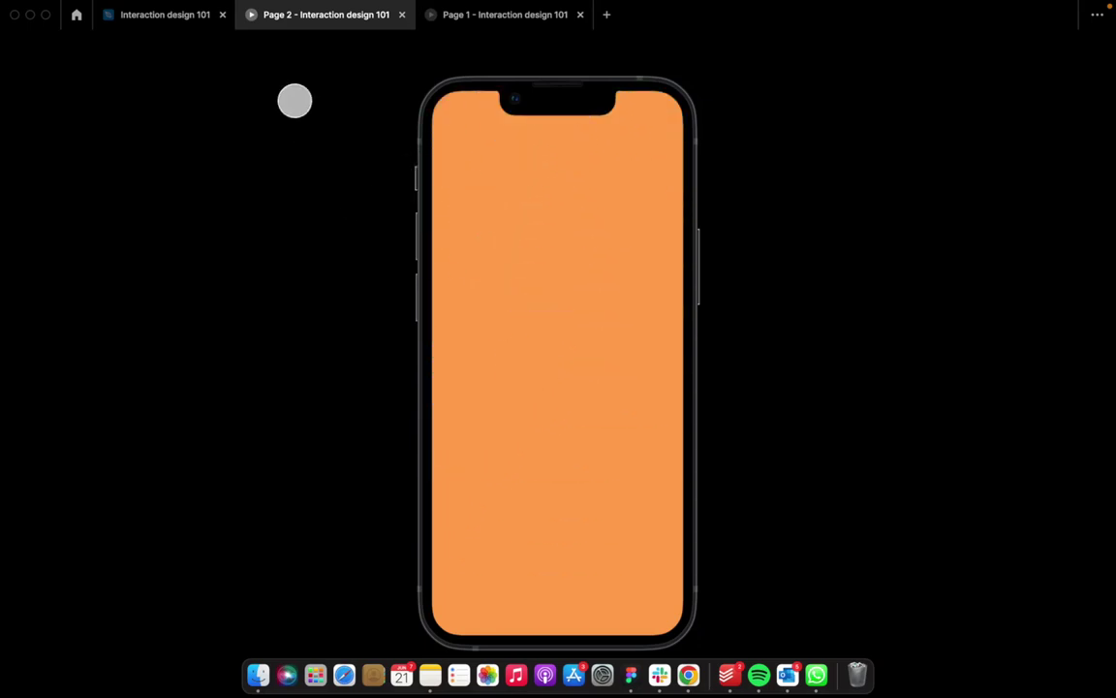
pyautogui.click(163, 20)
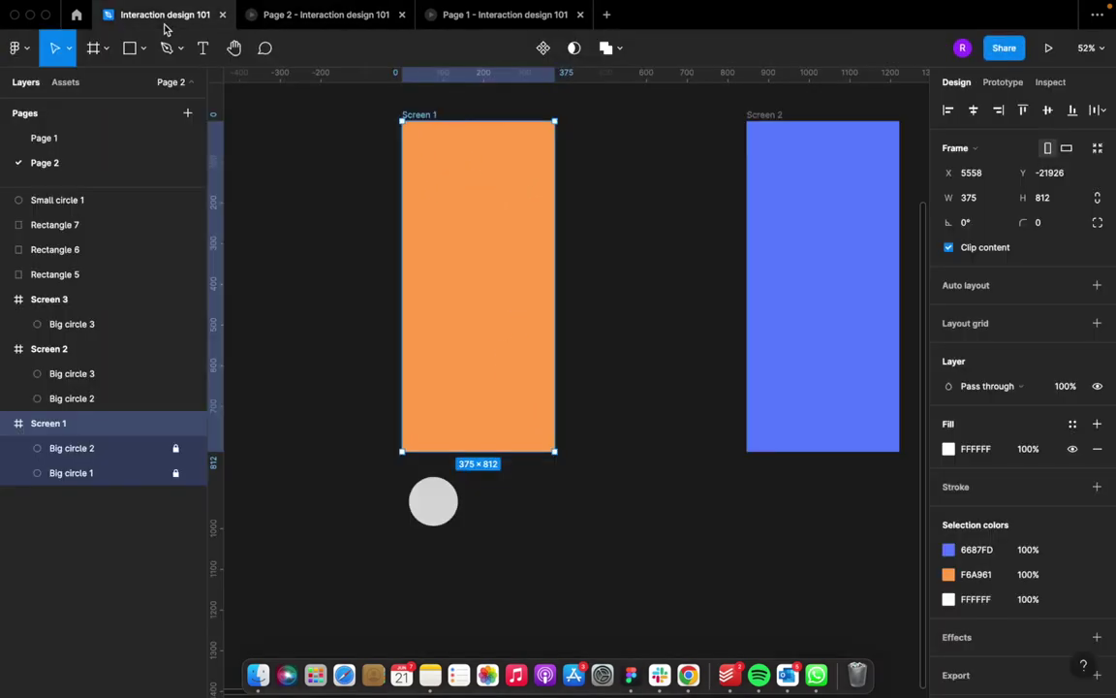
# Step: Move the small grey circle beneath Screen 2 and rename its layer to 'Big circle 1'
pyautogui.click(402, 498)
pyautogui.scroll(-5, 398, 496)
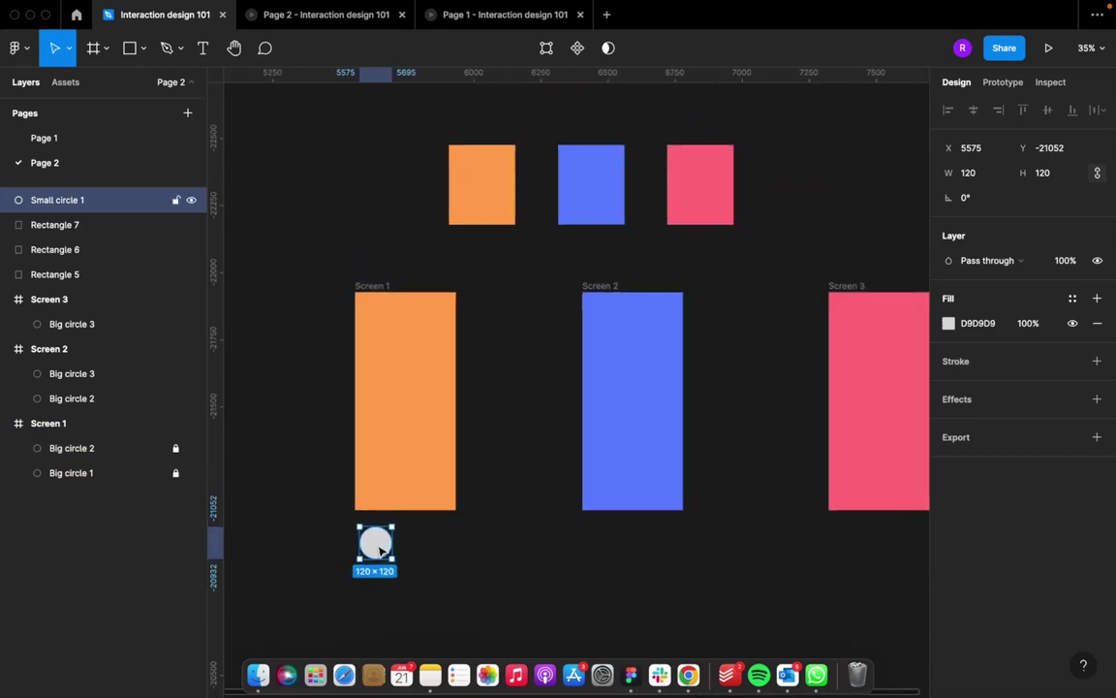
pyautogui.moveTo(381, 549); pyautogui.dragTo(635, 532)
pyautogui.moveTo(637, 535); pyautogui.dragTo(637, 535)
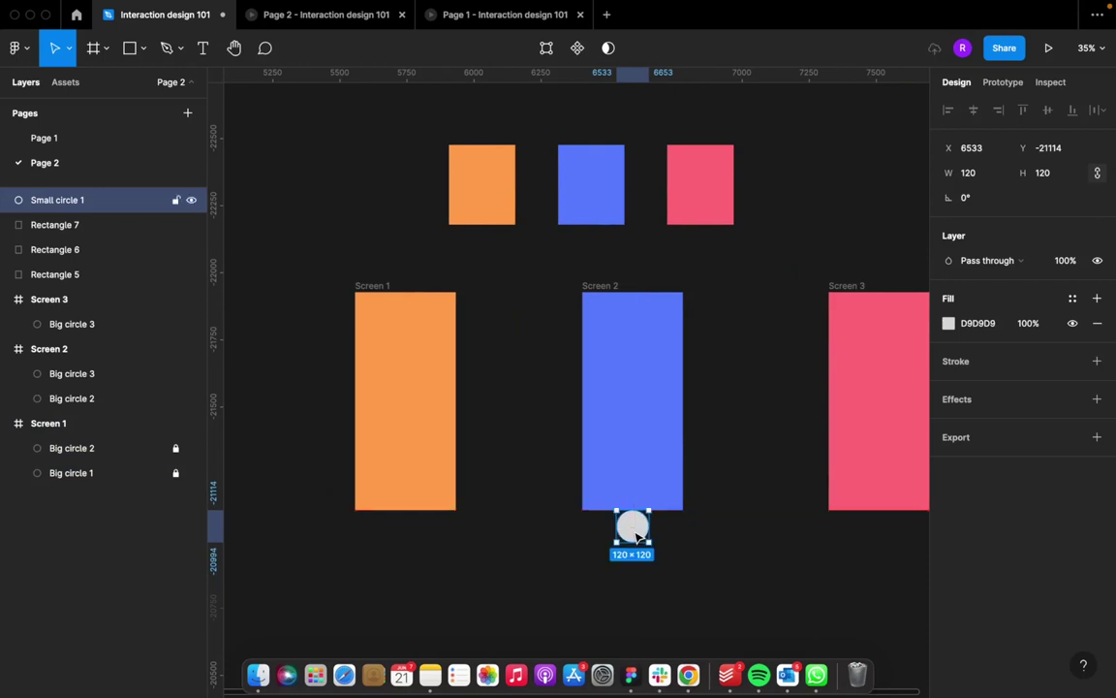
pyautogui.scroll(10, 632, 531)
pyautogui.scroll(-3, 632, 531)
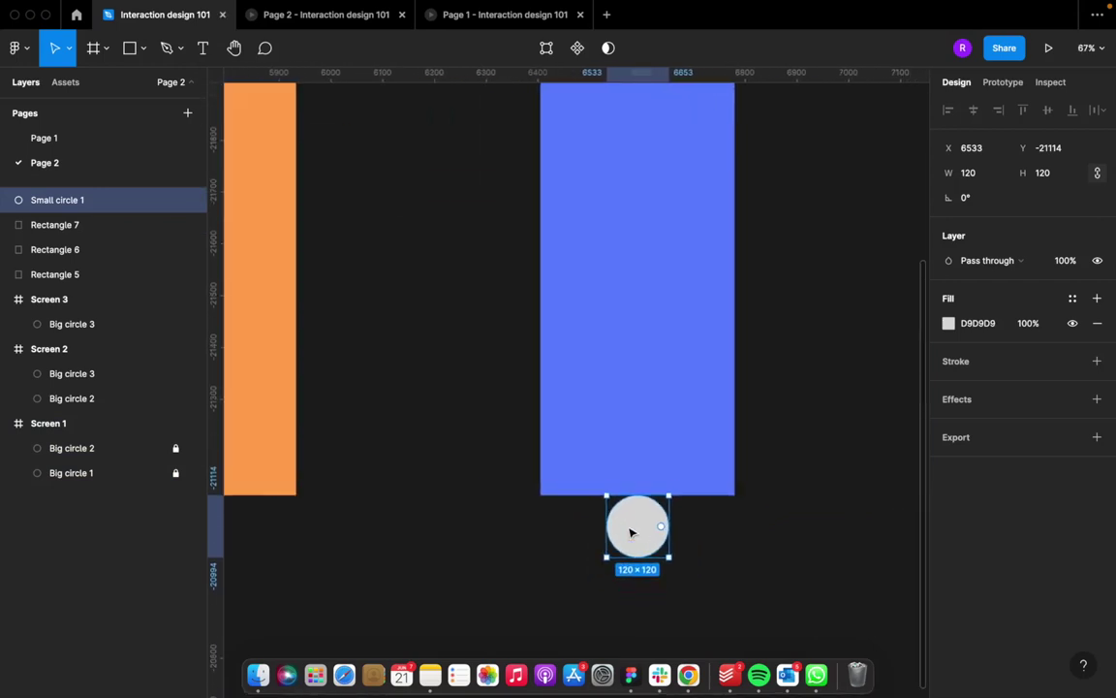
pyautogui.doubleClick(64, 203)
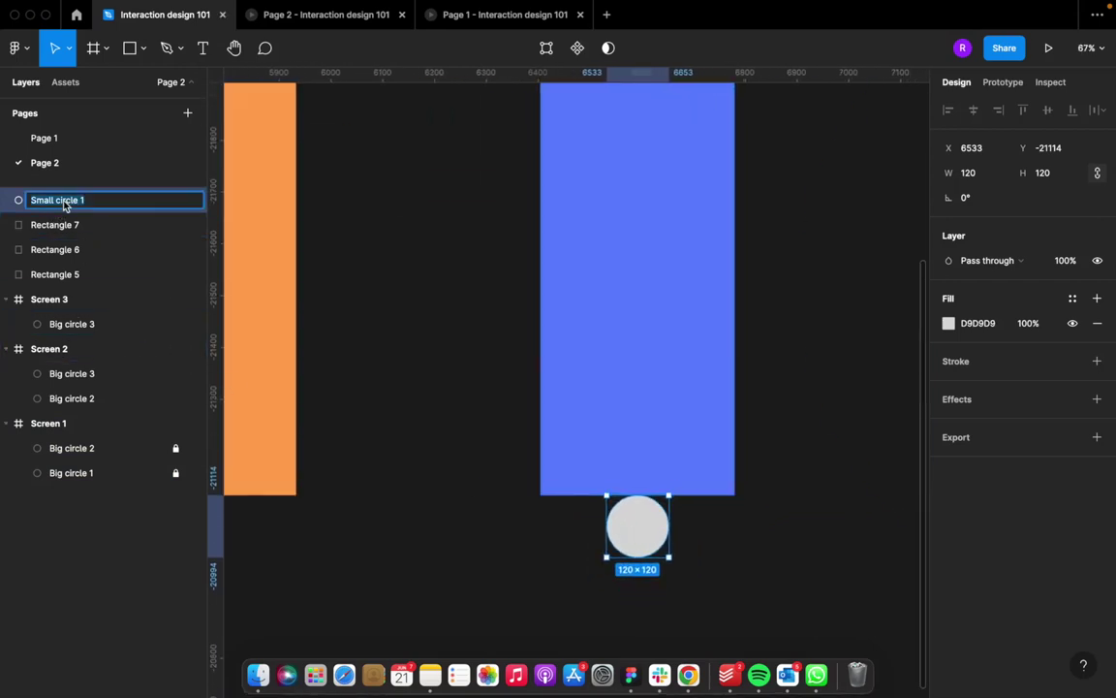
pyautogui.write('Big')
# Step: Confirm the layer name Big circle 1 and check the circle layer names on Screens 1 and 2
pyautogui.click(389, 386)
pyautogui.hscroll(-3, 388, 388)
pyautogui.scroll(-5, 389, 387)
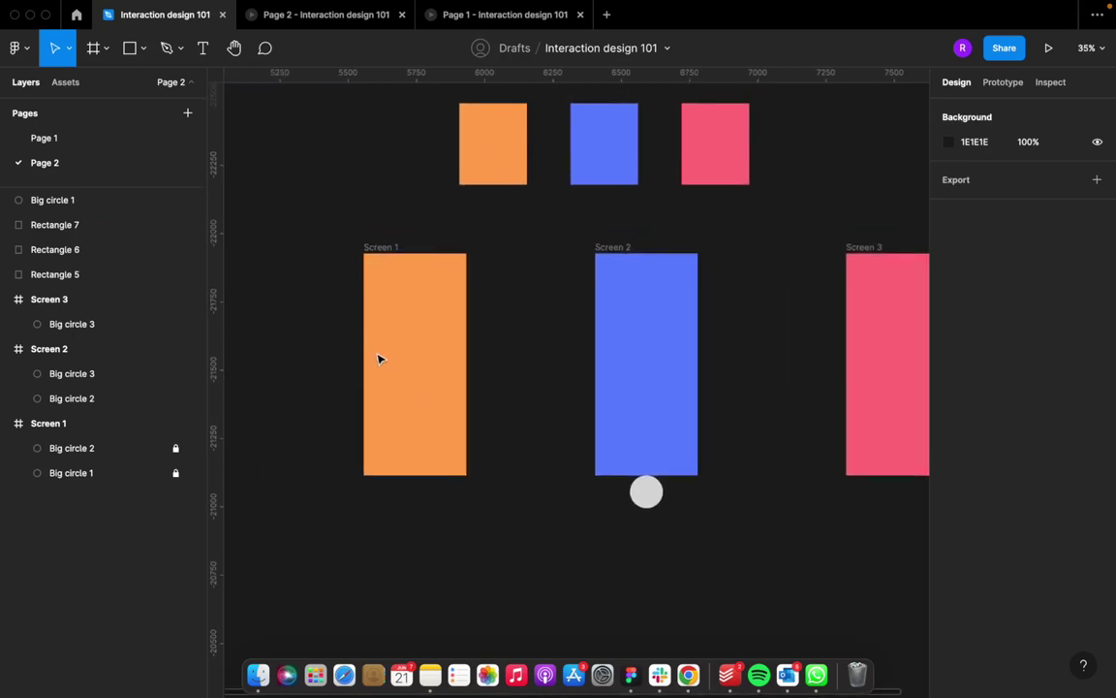
pyautogui.hscroll(-3, 416, 339)
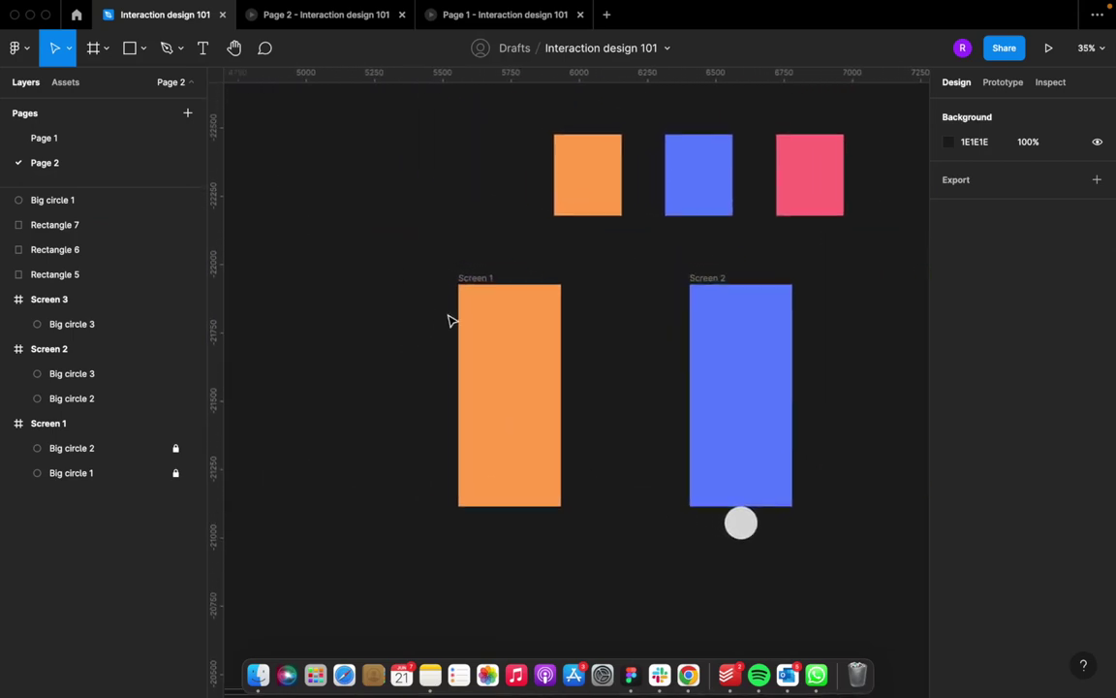
pyautogui.doubleClick(97, 473)
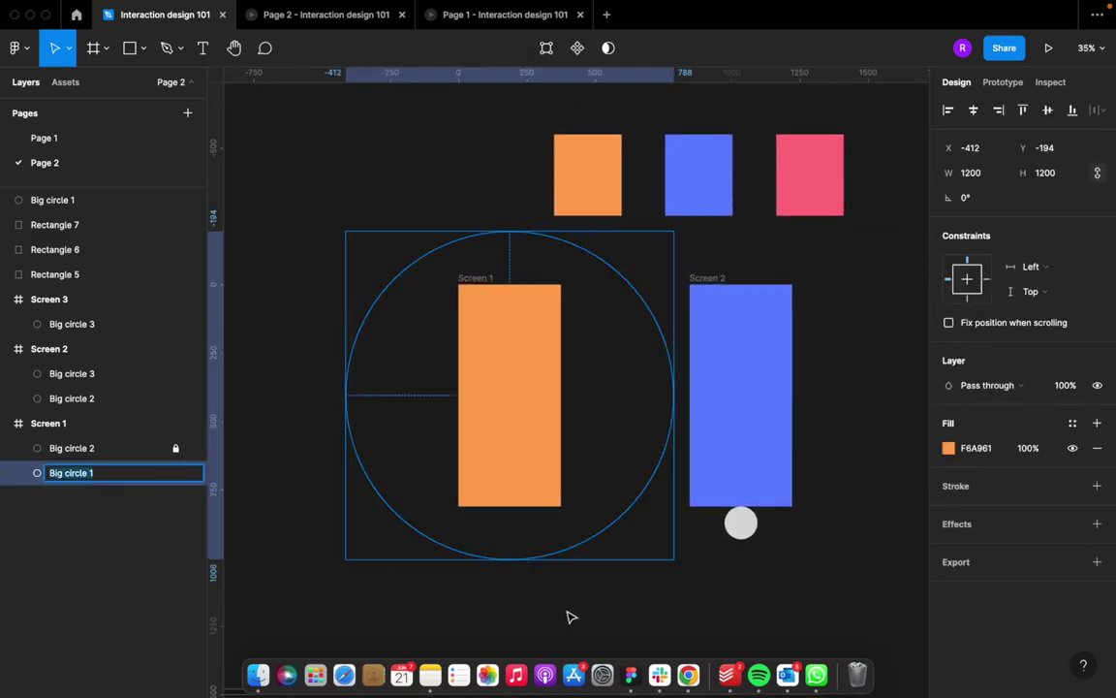
pyautogui.click(726, 516)
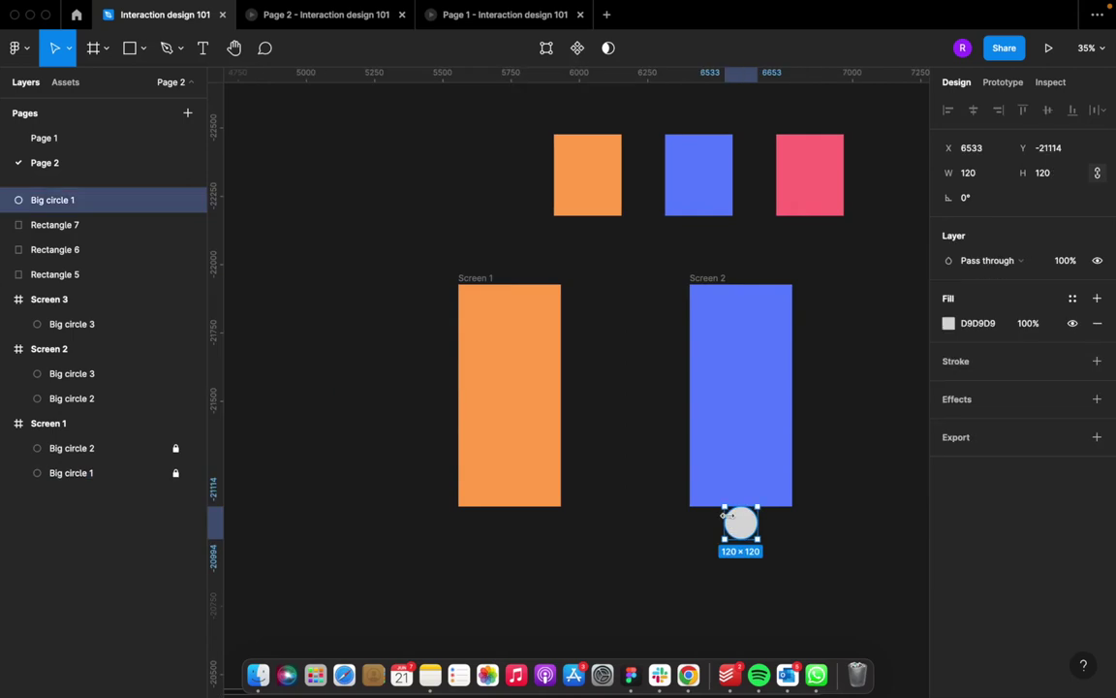
pyautogui.doubleClick(64, 207)
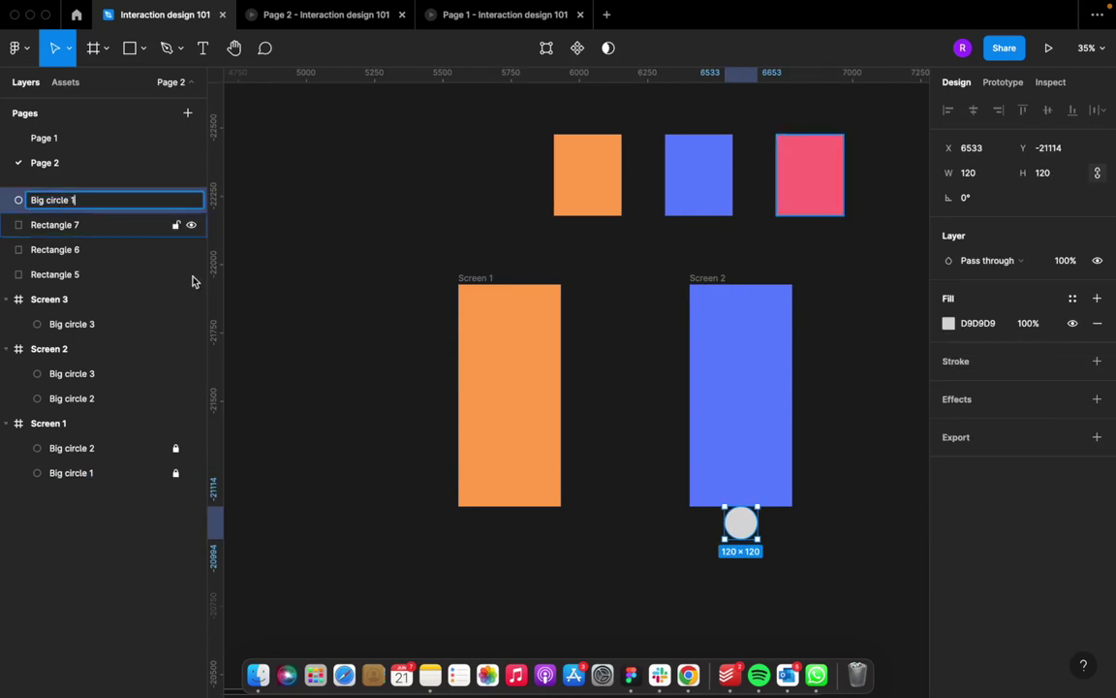
pyautogui.click(344, 326)
# Step: Fill the small circle below Screen 2 with Screen 1's orange F6A961
pyautogui.hscroll(5, 344, 326)
pyautogui.scroll(-3, 342, 325)
pyautogui.scroll(5, 415, 372)
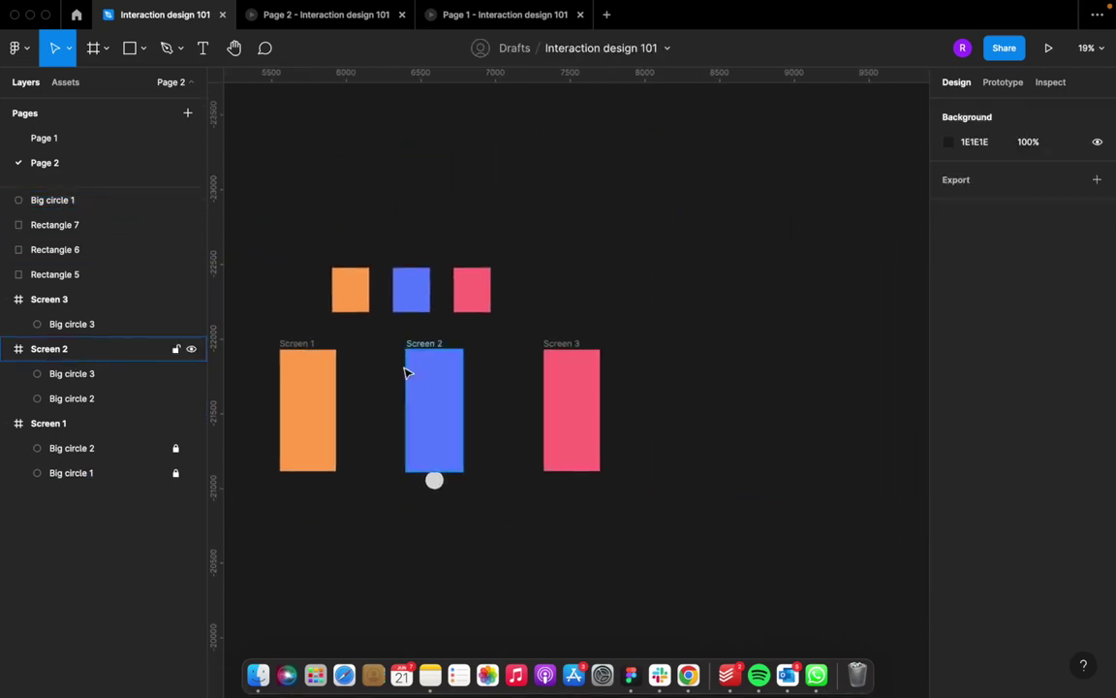
pyautogui.scroll(-1, 415, 393)
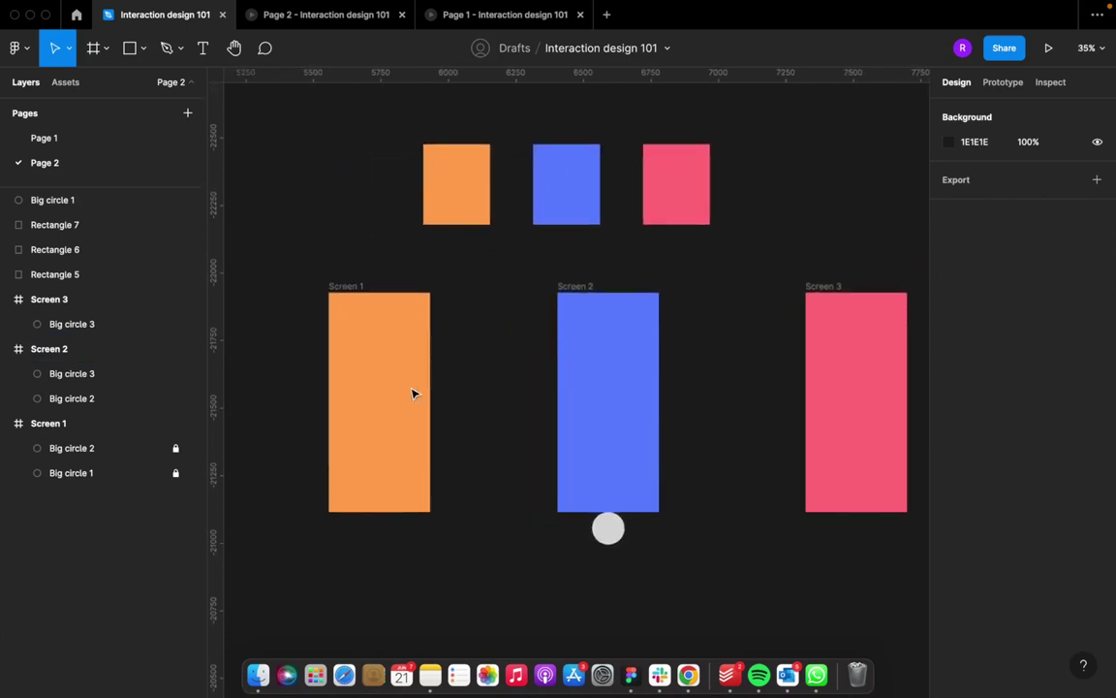
pyautogui.click(607, 528)
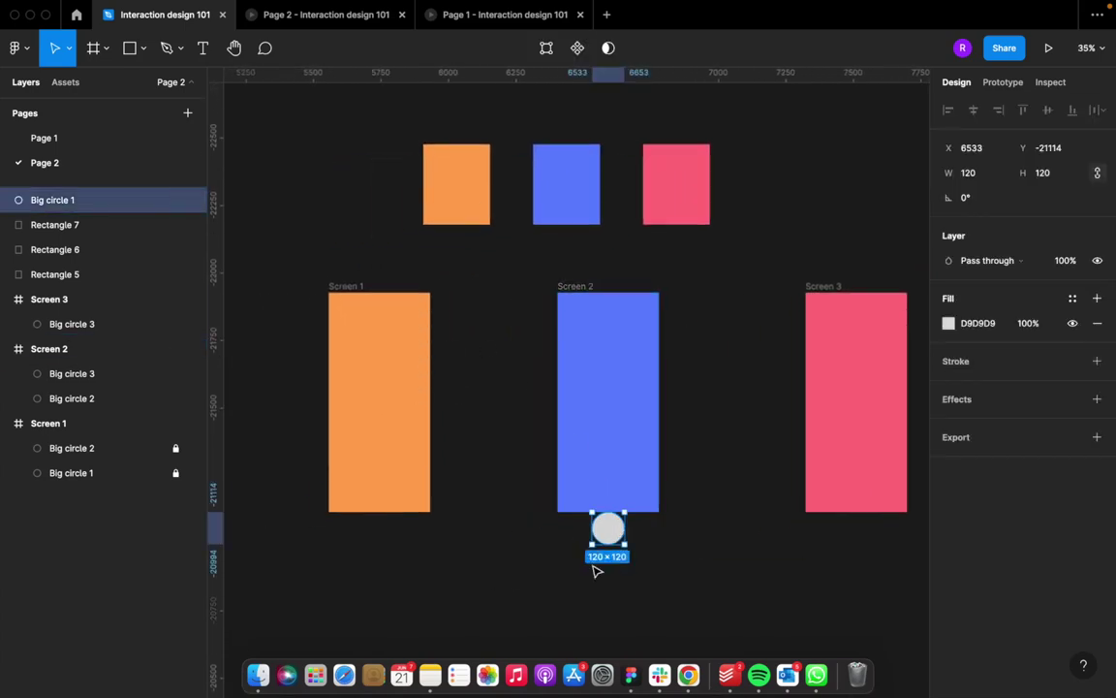
pyautogui.press('i')
pyautogui.click(389, 418)
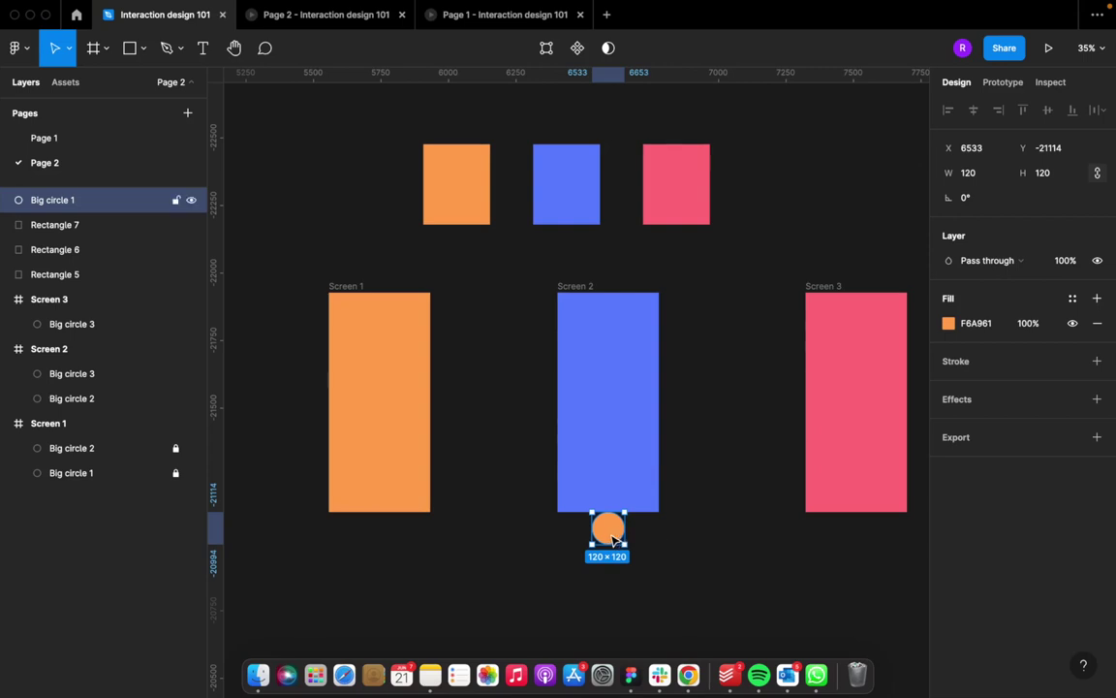
# Step: Move the orange circle into Screen 2, just past its bottom edge
pyautogui.moveTo(613, 540); pyautogui.dragTo(612, 512)
pyautogui.hotkey('shift', 'Down')
pyautogui.hotkey('shift', 'Down')
pyautogui.hotkey('shift', 'Down')
pyautogui.hotkey('shift', 'Down')
pyautogui.hotkey('shift', 'Down')
pyautogui.hotkey('shift', 'Down')
pyautogui.hotkey('shift', 'Down')
pyautogui.hotkey('shift', 'Down')
pyautogui.hotkey('shift', 'Down')
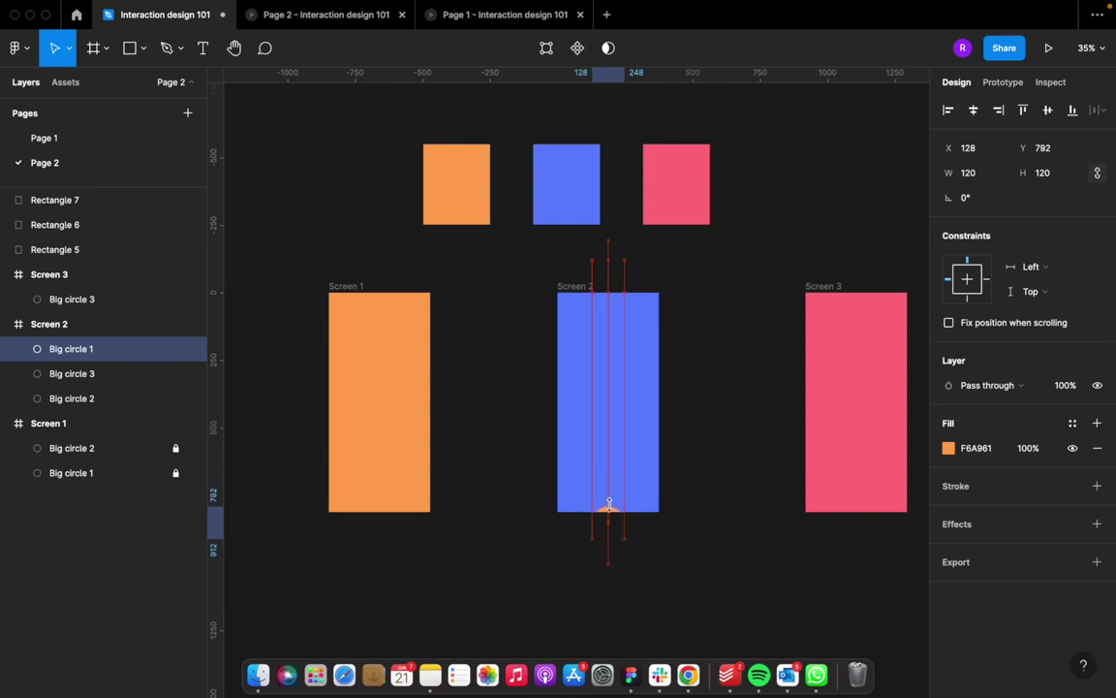
pyautogui.hotkey('shift', 'Down')
pyautogui.hotkey('shift', 'Down')
pyautogui.hotkey('shift', 'Down')
# Step: Deselect the circle and open the Page 2 prototype preview
pyautogui.click(651, 558)
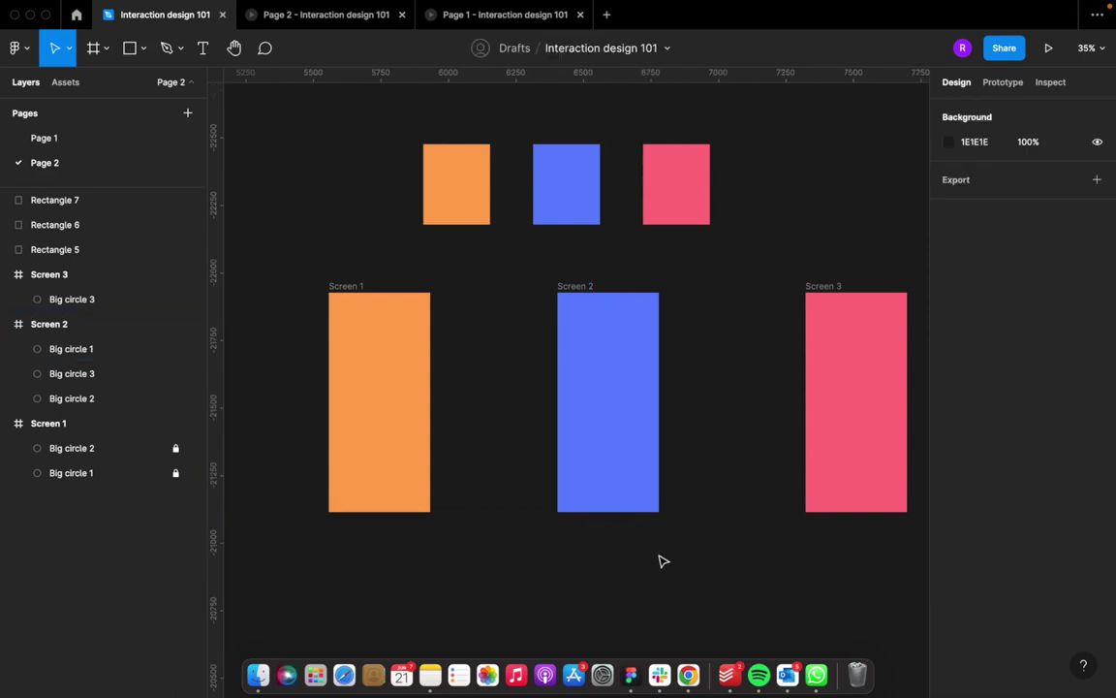
pyautogui.click(466, 17)
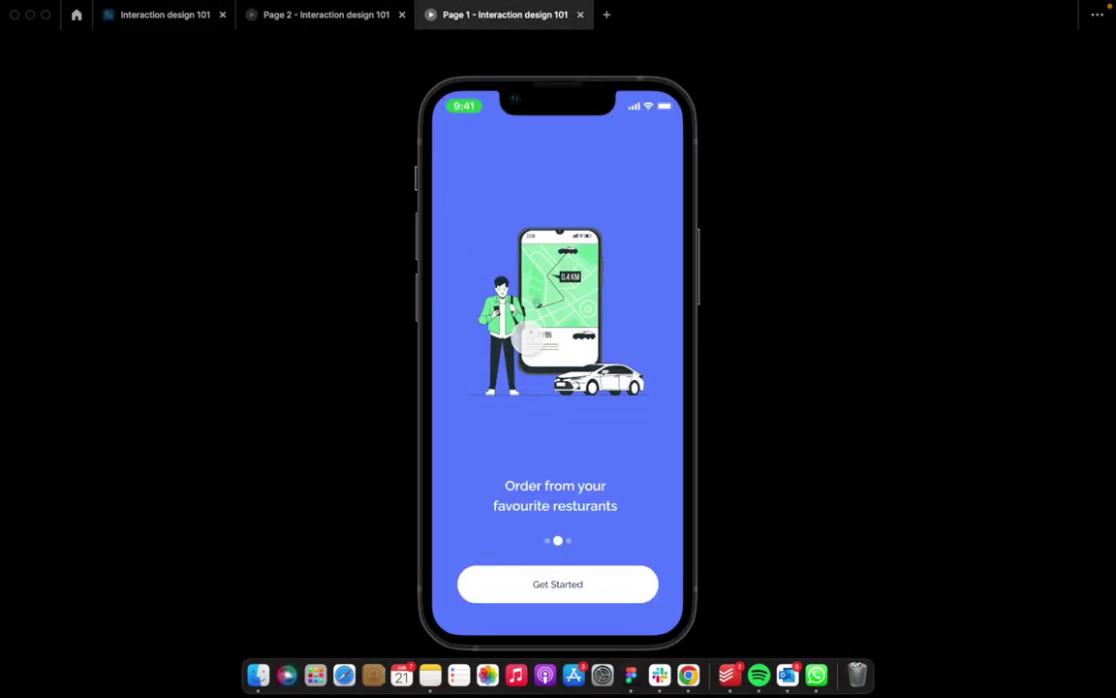
pyautogui.click(346, 22)
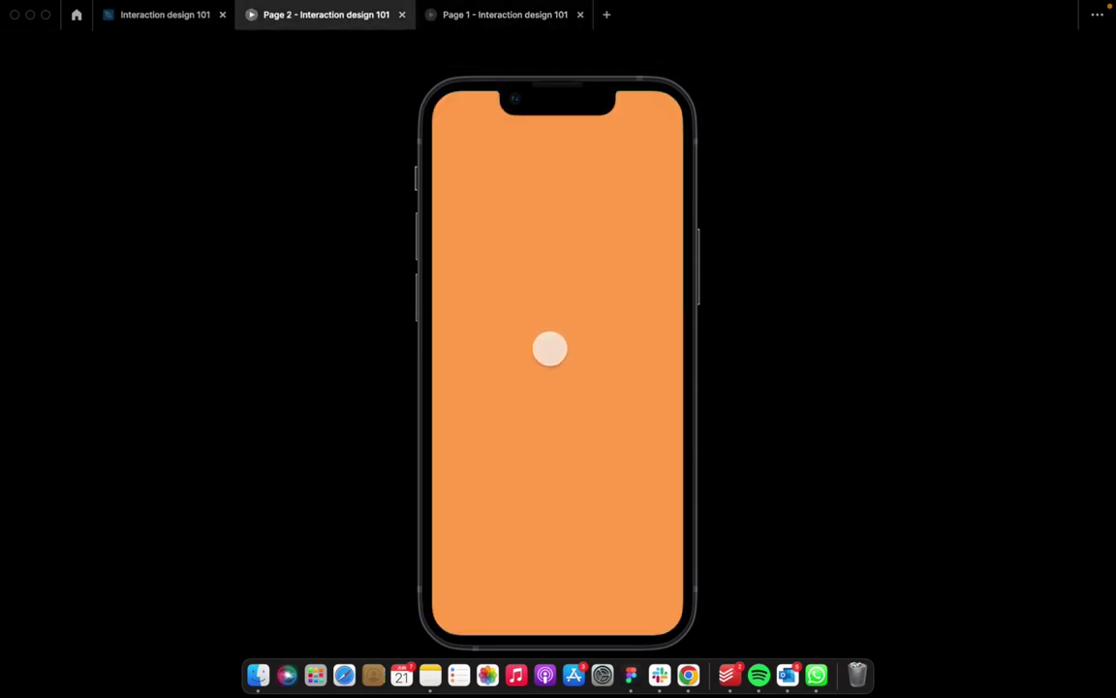
# Step: Test swiping from the orange screen to the blue screen several times
pyautogui.click(542, 368)
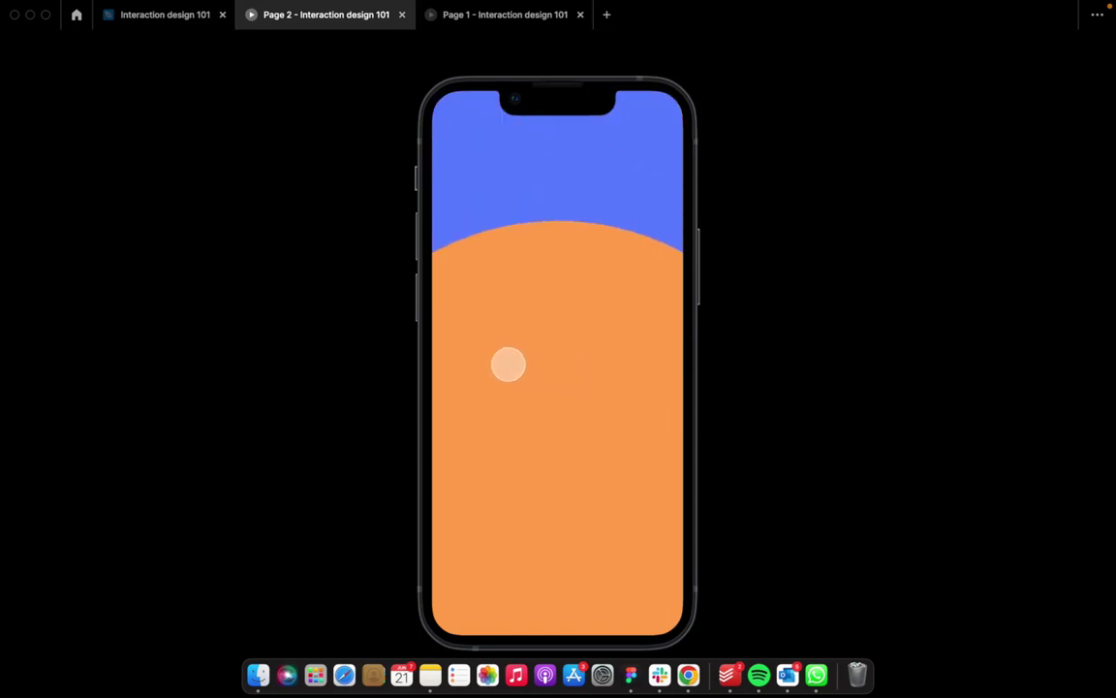
pyautogui.click(451, 354)
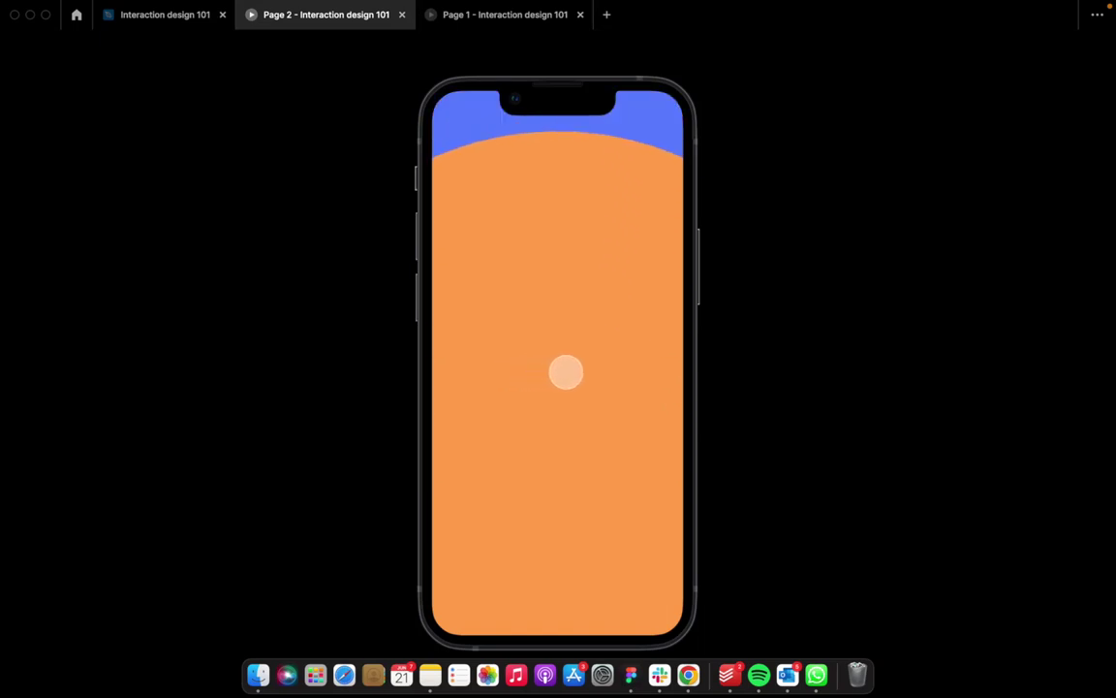
pyautogui.click(511, 297)
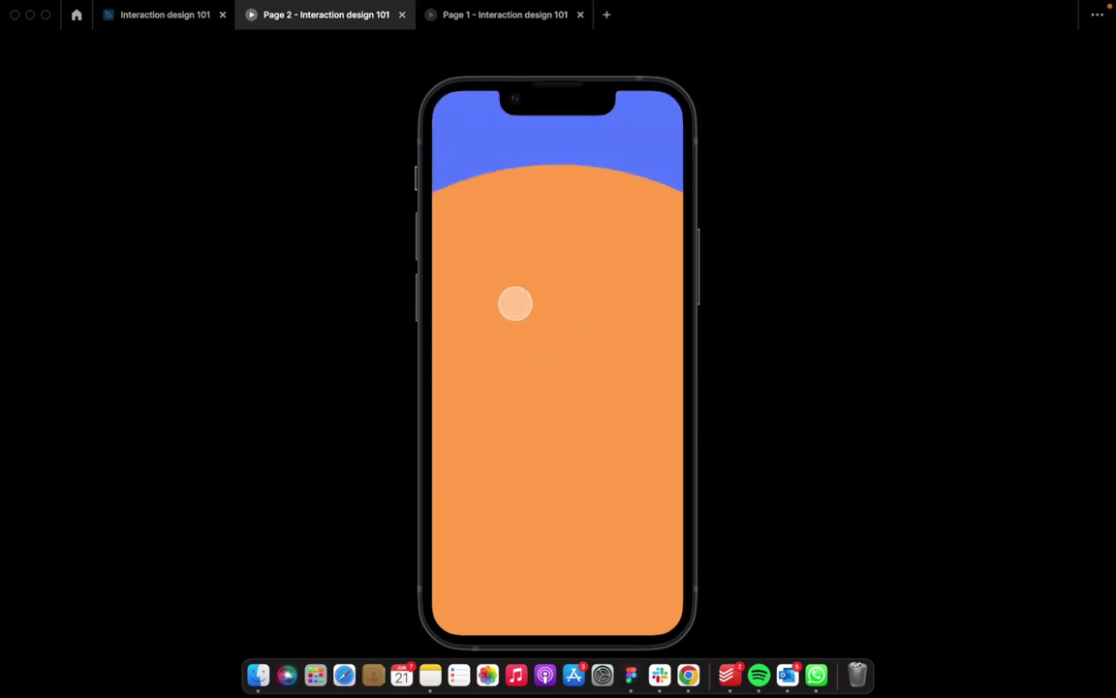
pyautogui.click(498, 296)
pyautogui.click(506, 296)
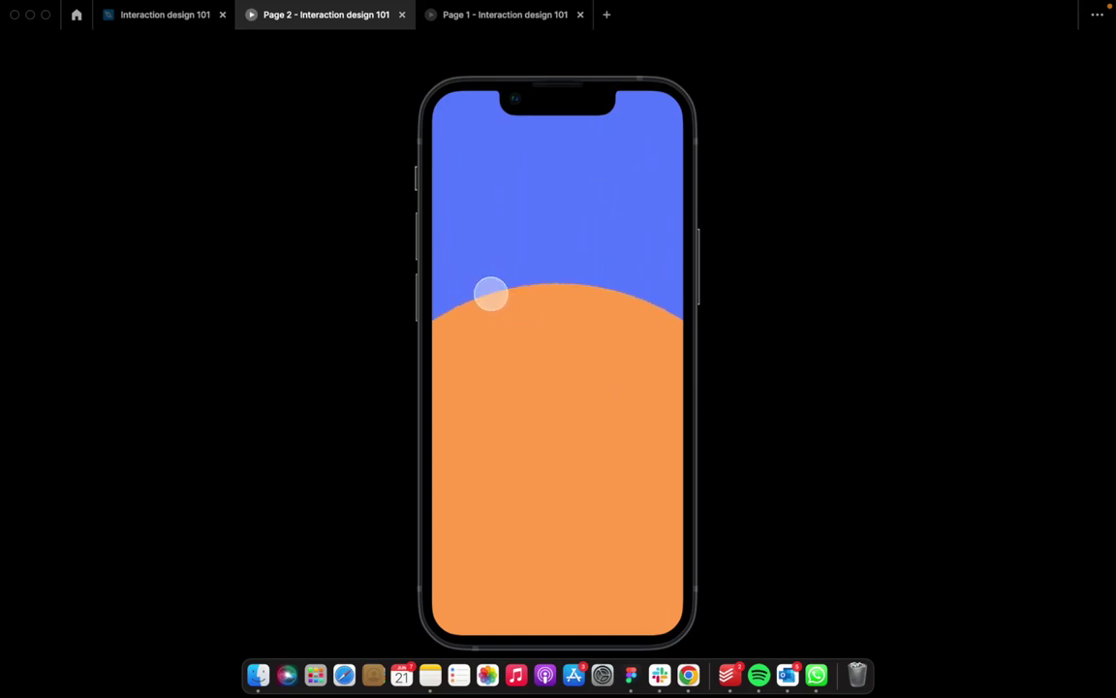
pyautogui.click(518, 288)
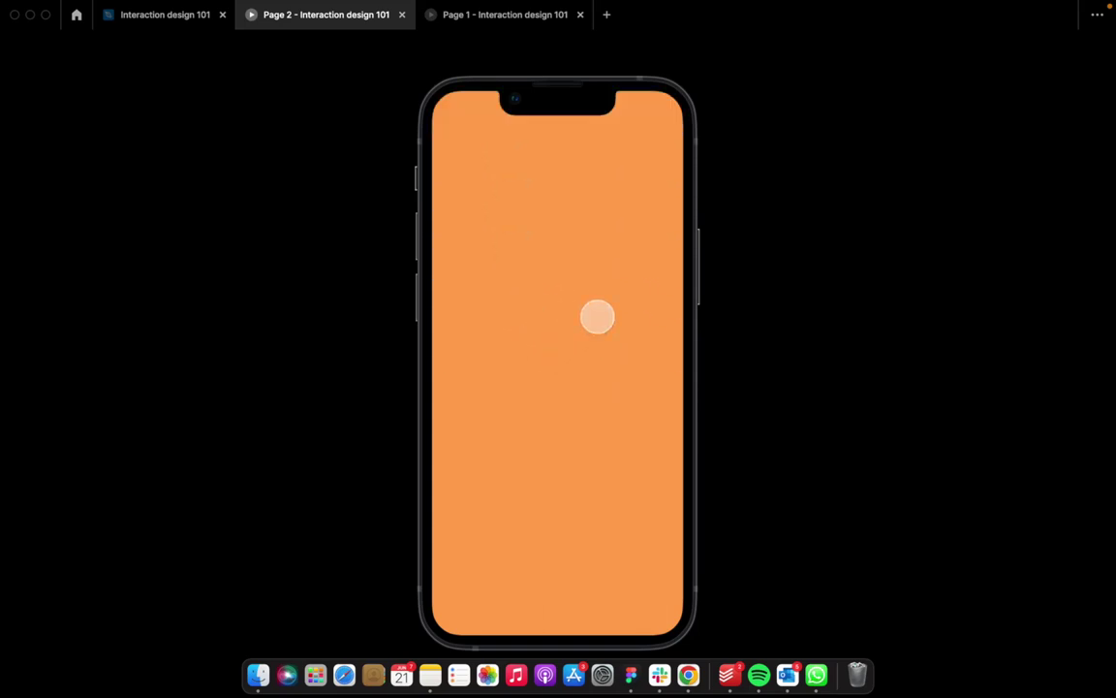
pyautogui.click(513, 242)
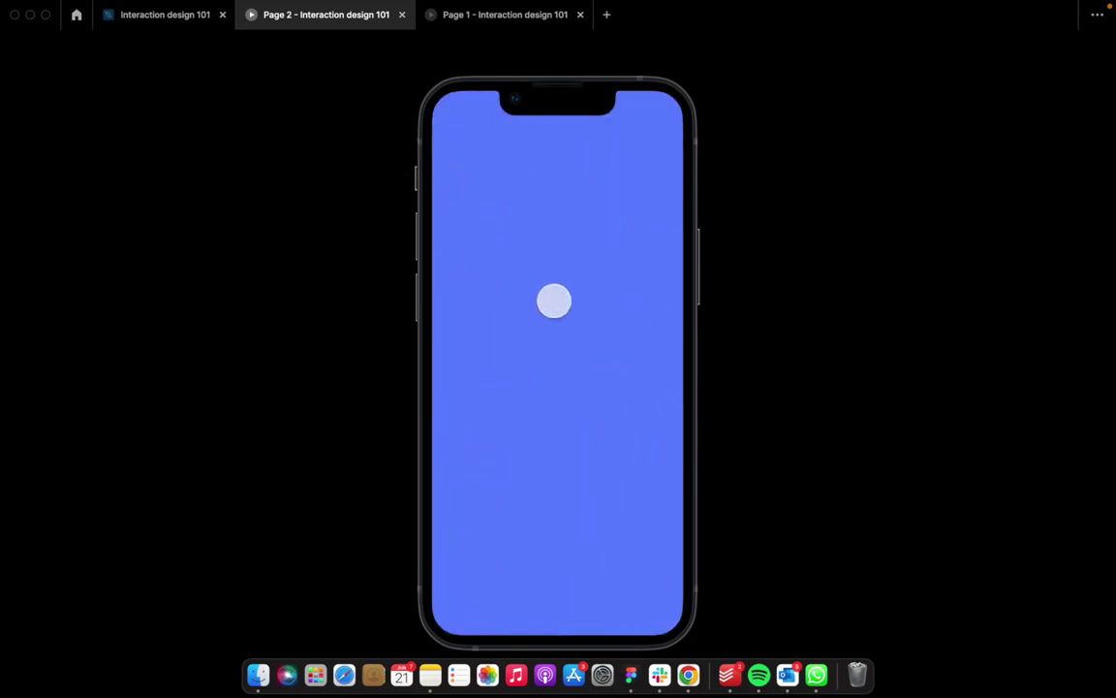
# Step: Test swiping from blue to red, then restart from orange and swipe toward blue again
pyautogui.click(542, 205)
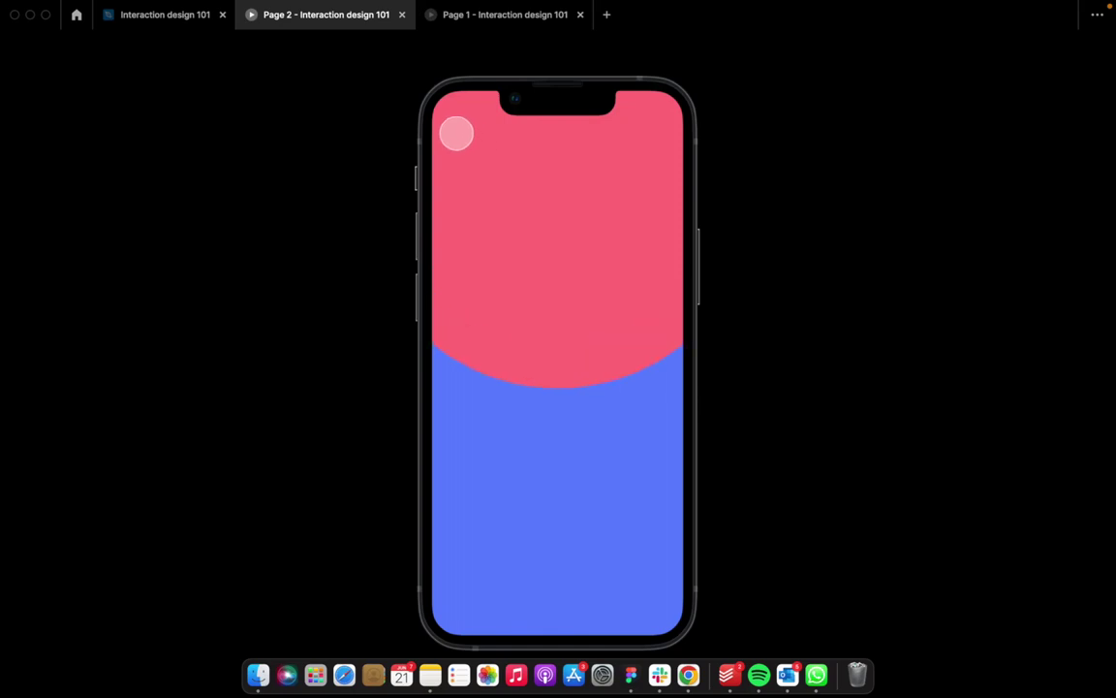
pyautogui.click(456, 130)
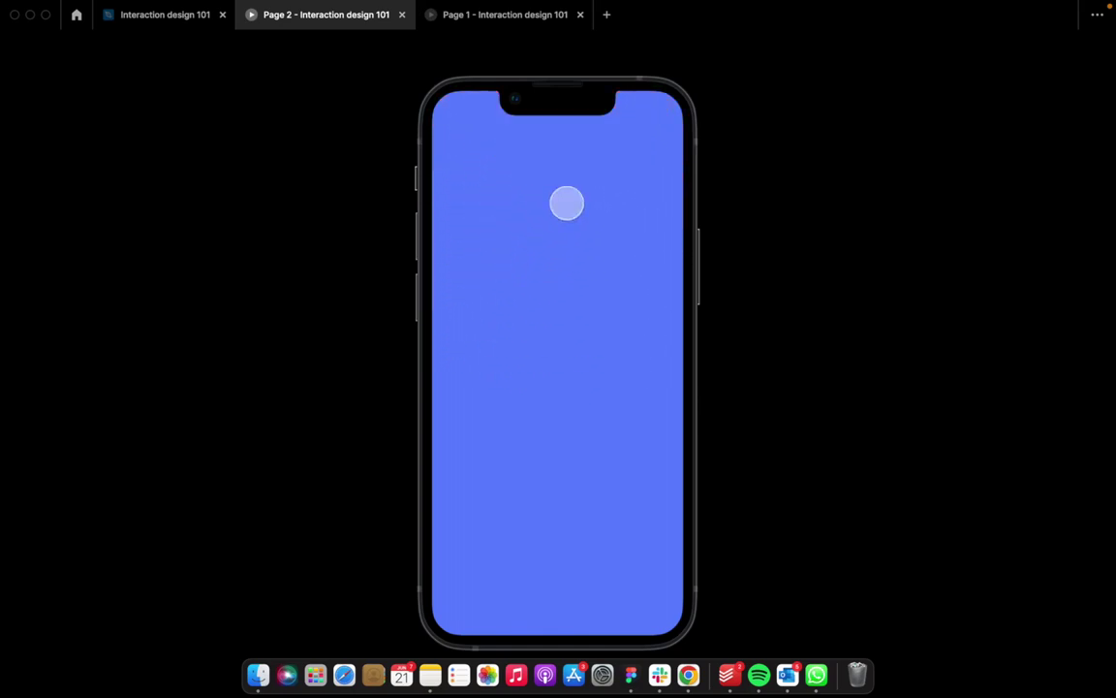
pyautogui.click(566, 202)
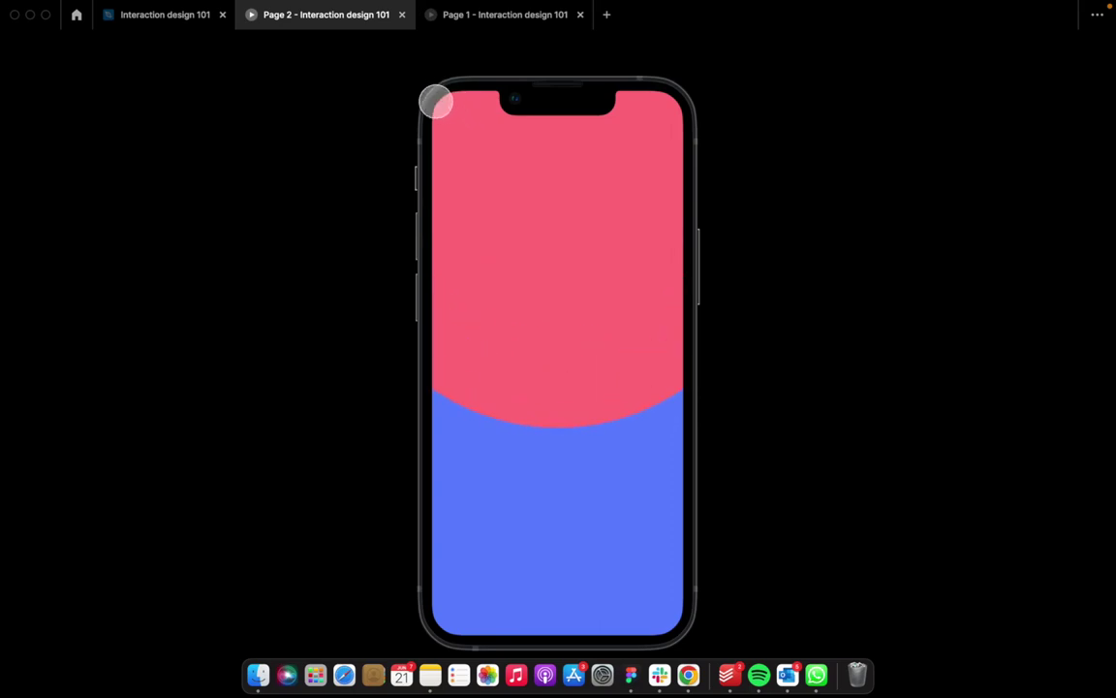
pyautogui.click(436, 107)
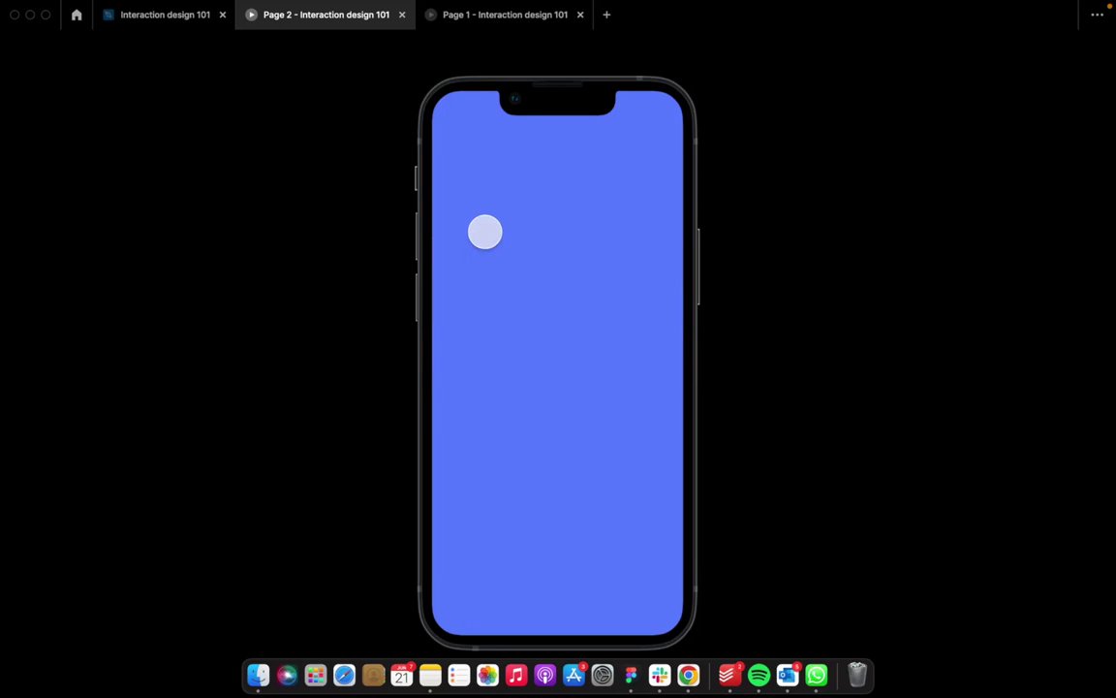
pyautogui.click(484, 232)
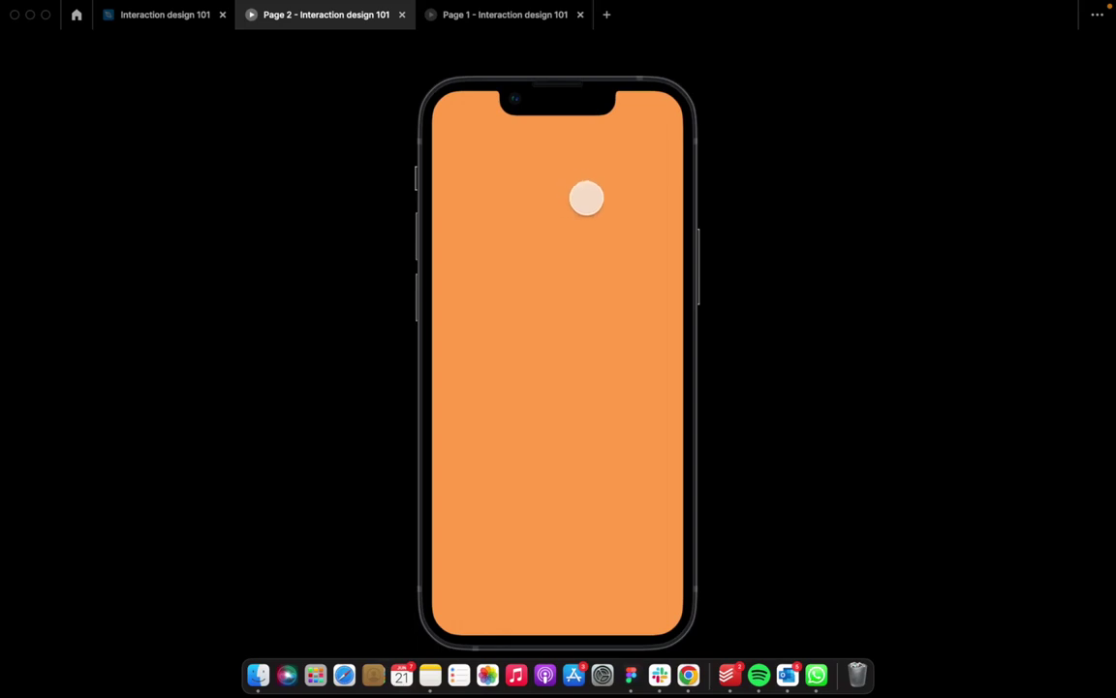
pyautogui.click(503, 147)
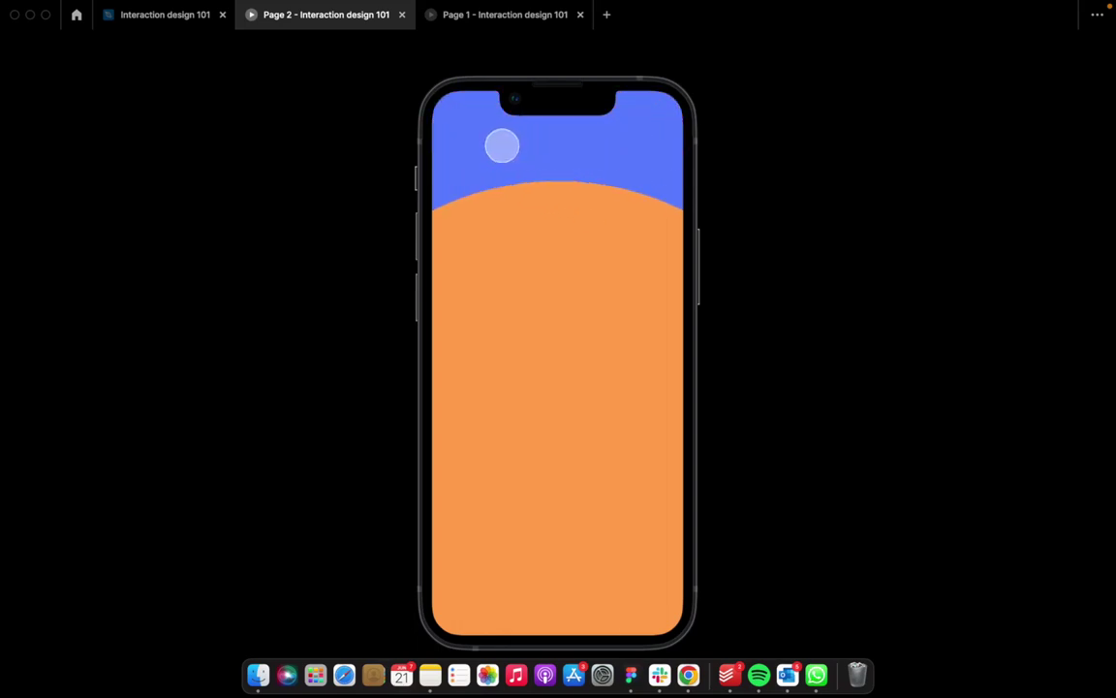
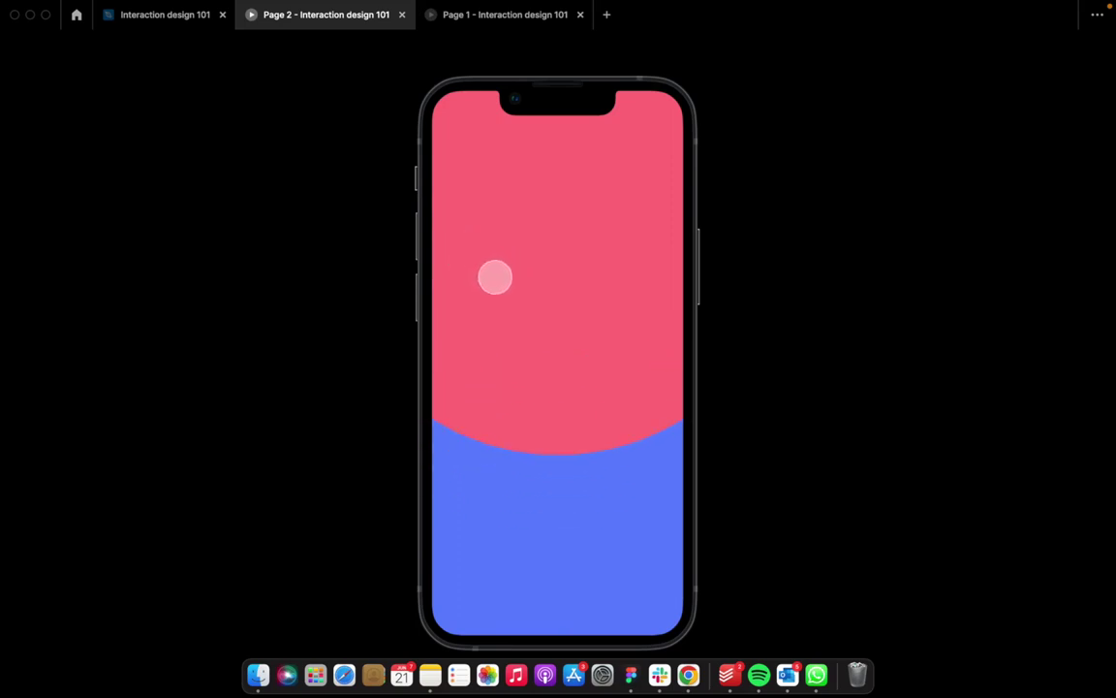
# Step: Return to the design editor and inspect Screen 2 and its Big circle 2 layer
pyautogui.click(181, 20)
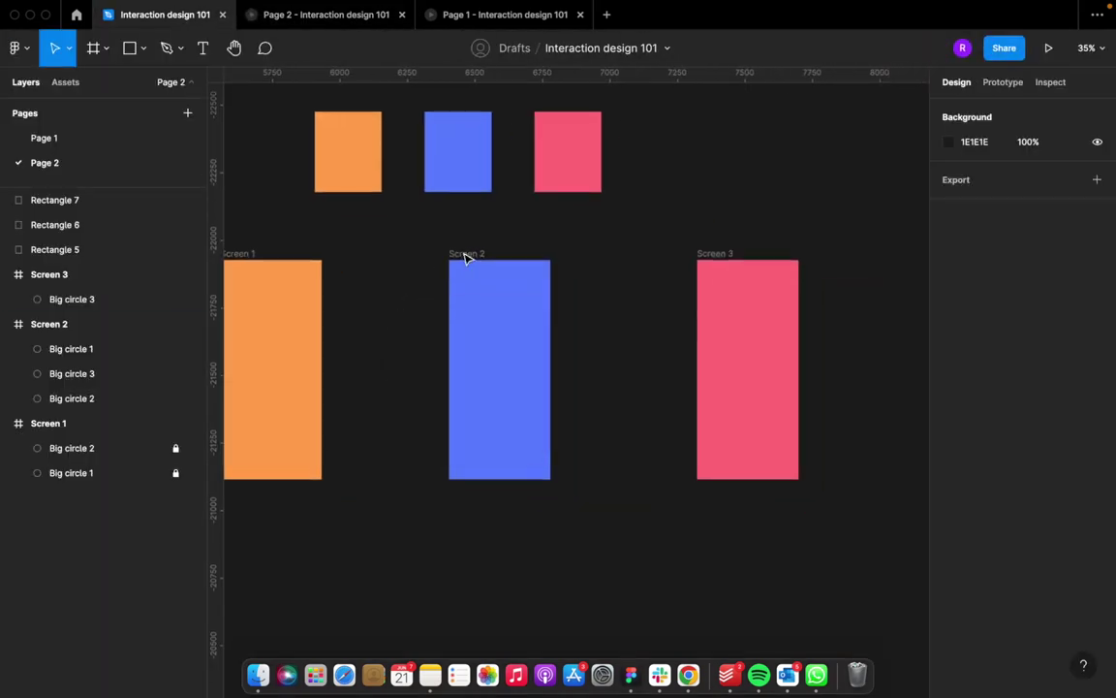
pyautogui.click(463, 254)
pyautogui.hscroll(2, 302, 295)
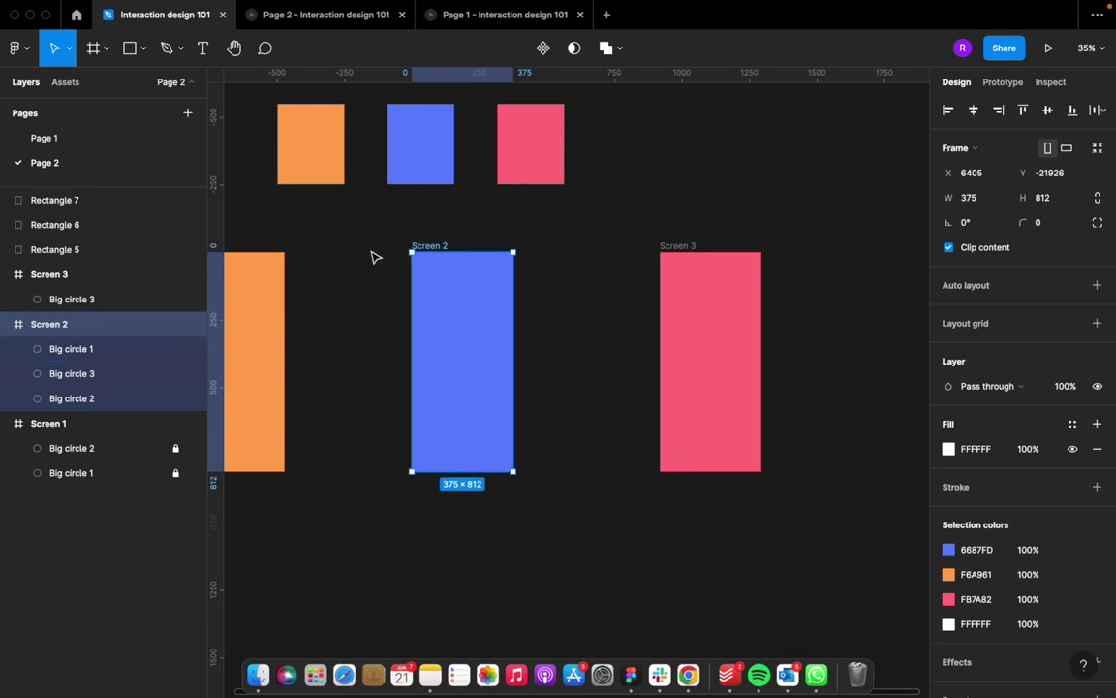
pyautogui.scroll(-1, 448, 417)
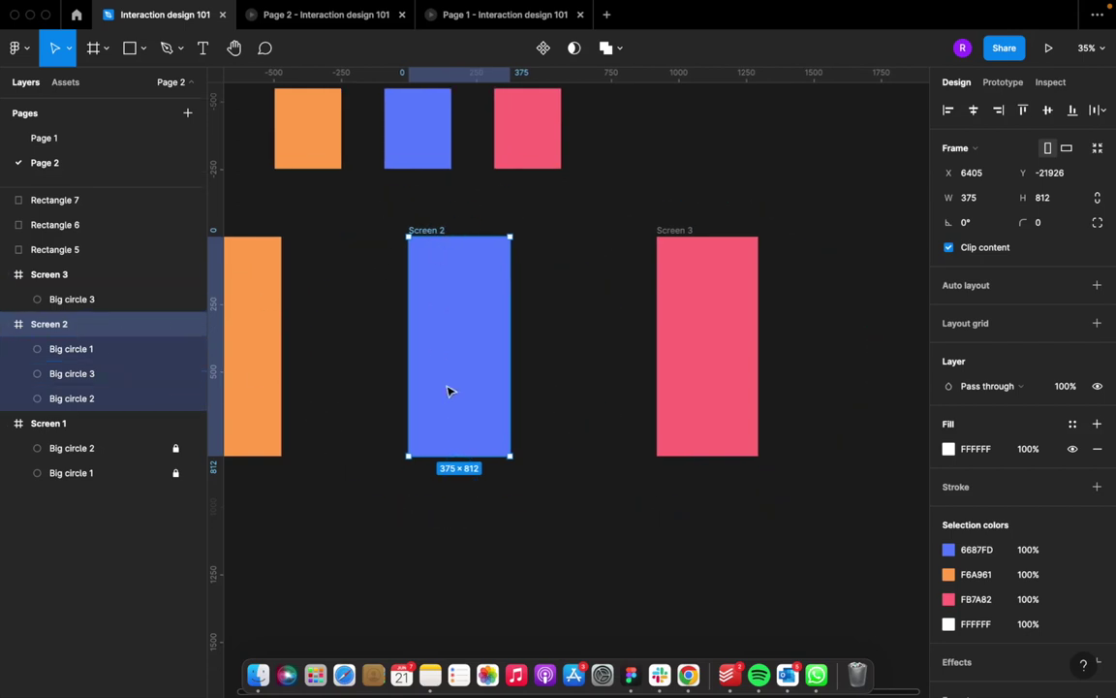
pyautogui.click(82, 402)
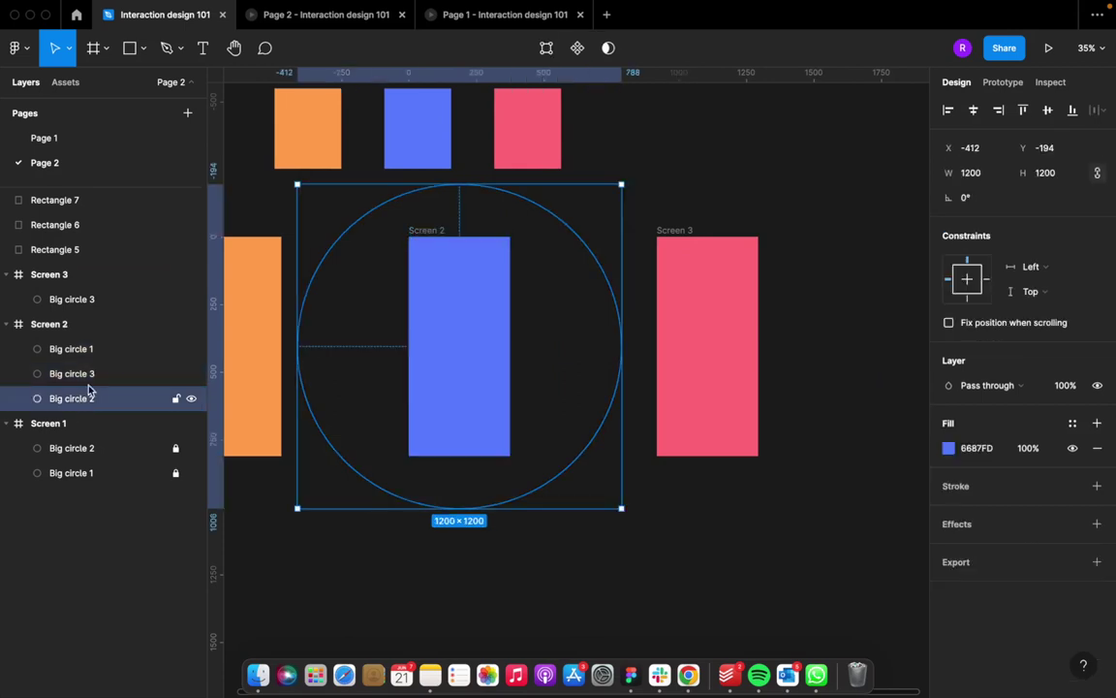
pyautogui.click(426, 231)
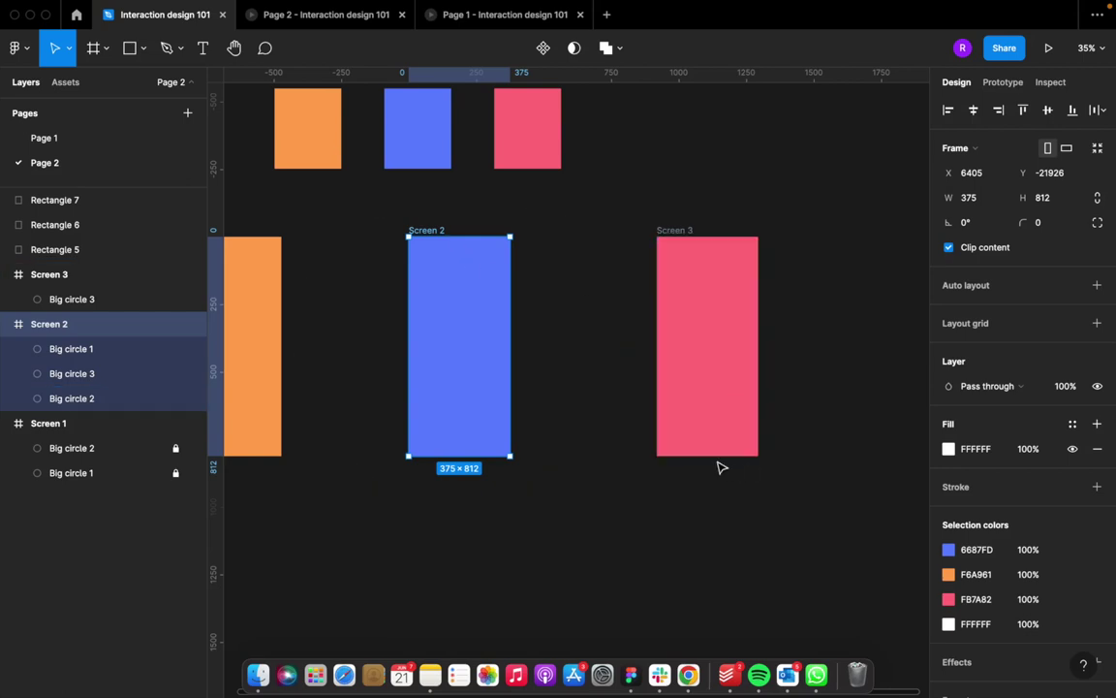
pyautogui.click(82, 403)
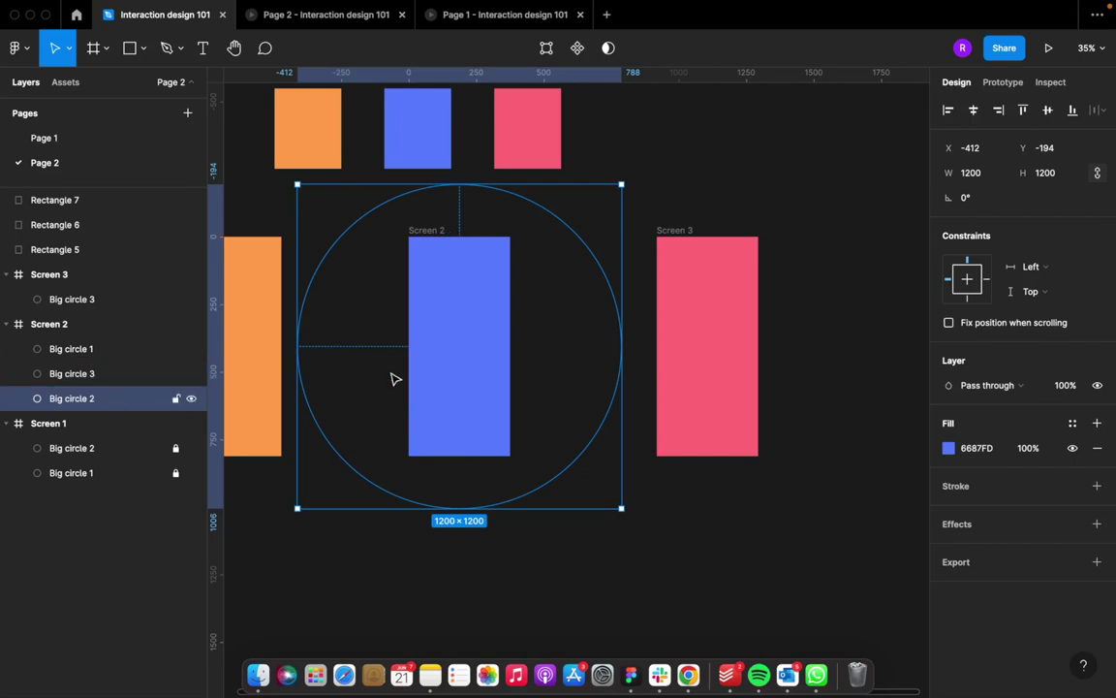
# Step: Inspect Screen 1's Big circle 2, then select the Screen 3 frame
pyautogui.hscroll(-5, 394, 379)
pyautogui.click(54, 423)
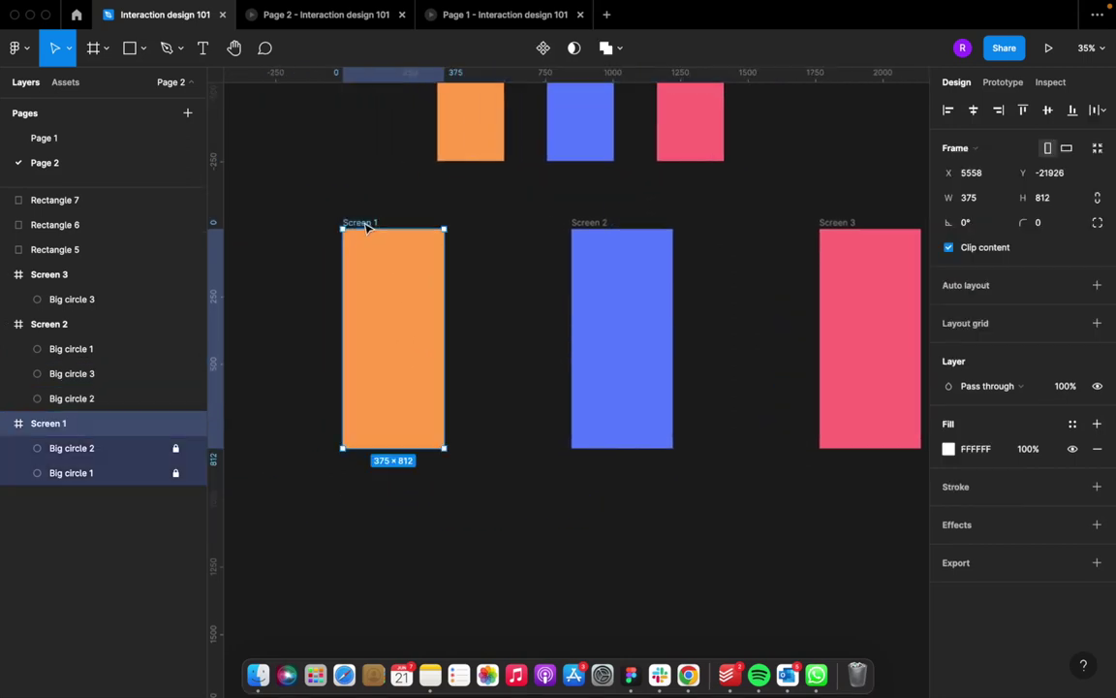
pyautogui.click(104, 451)
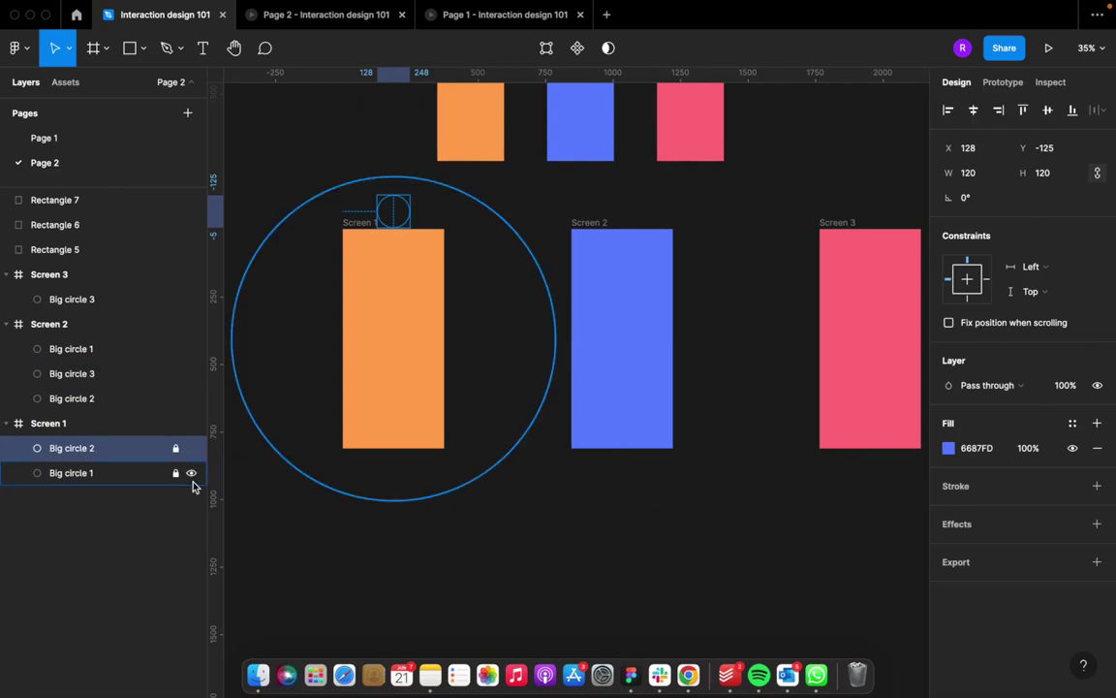
pyautogui.hscroll(5, 462, 444)
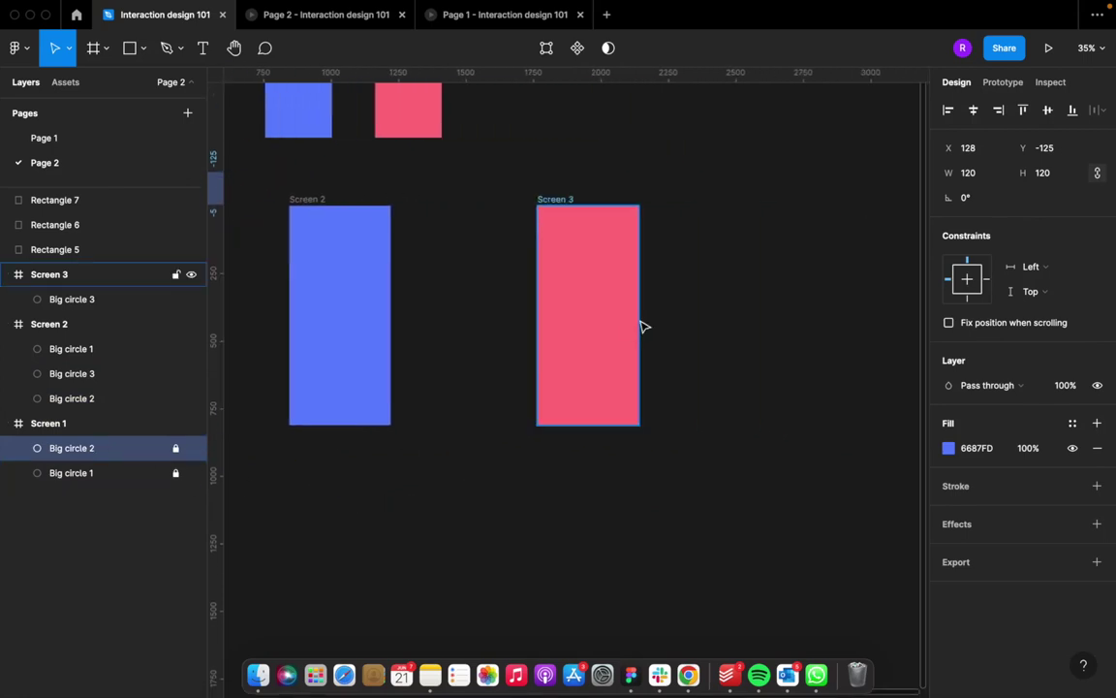
pyautogui.click(537, 238)
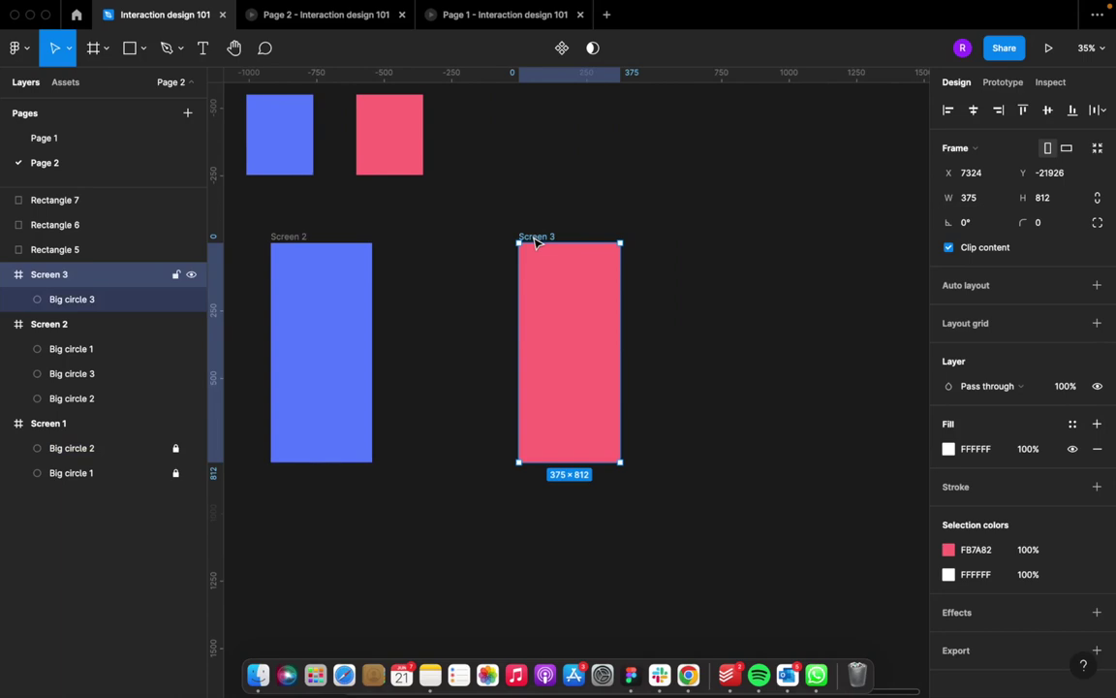
# Step: Paste Big circle 2 into Screen 3 and unlock it
pyautogui.hotkey('ctrl', 'v')
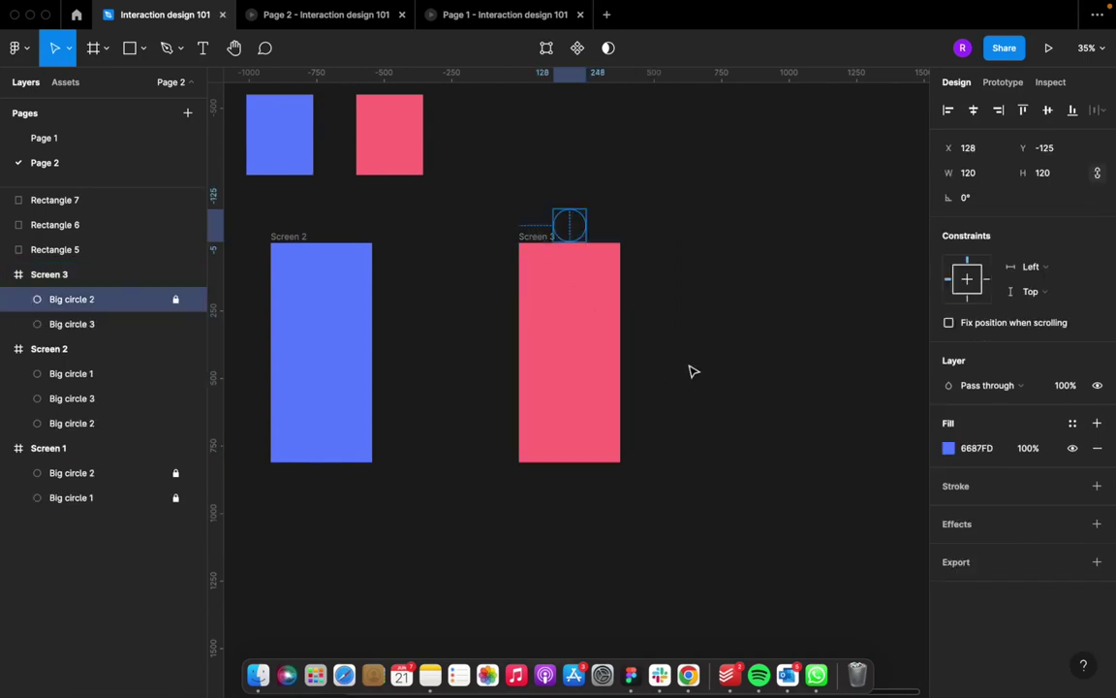
pyautogui.click(572, 227)
pyautogui.hscroll(-1, 570, 229)
pyautogui.click(565, 235)
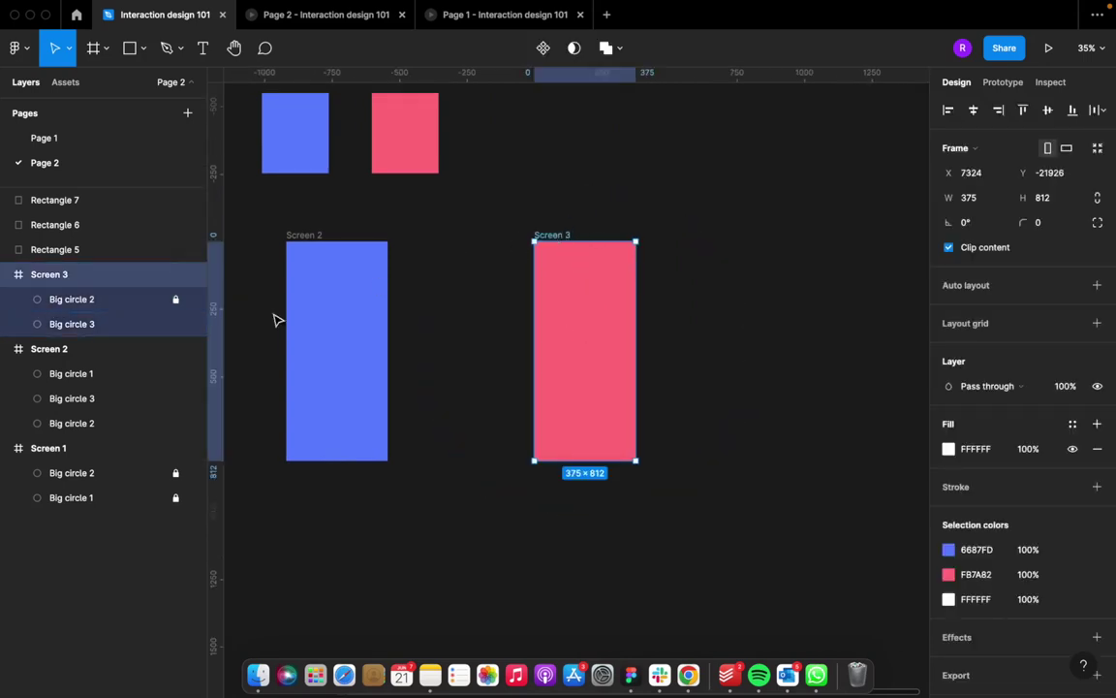
pyautogui.click(102, 299)
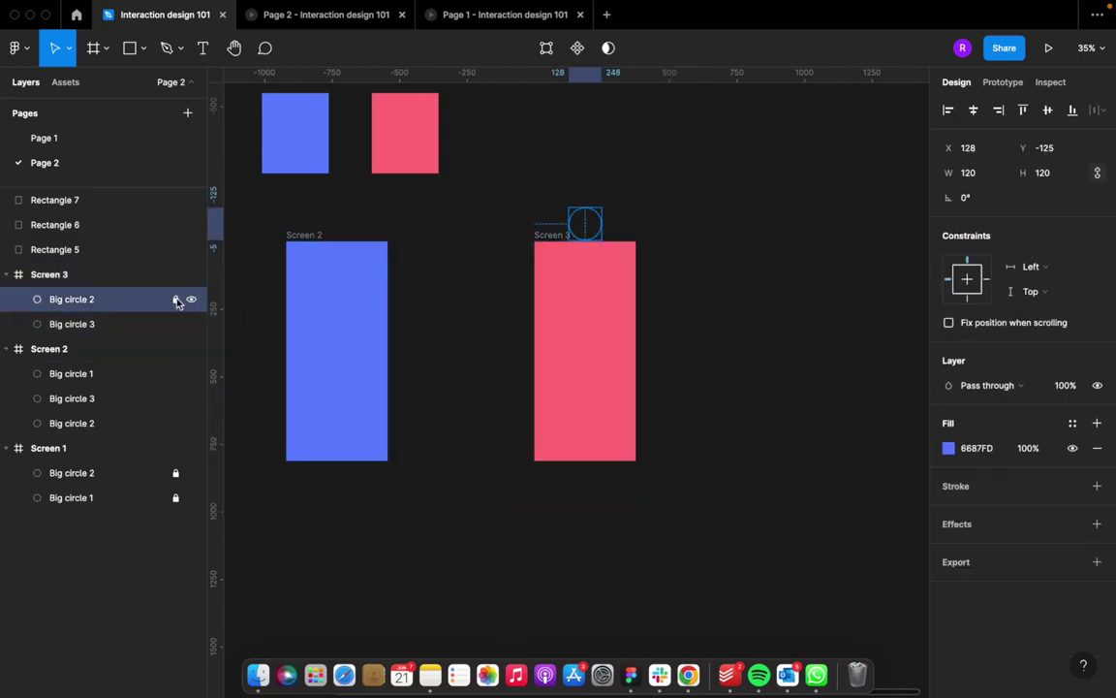
pyautogui.click(176, 300)
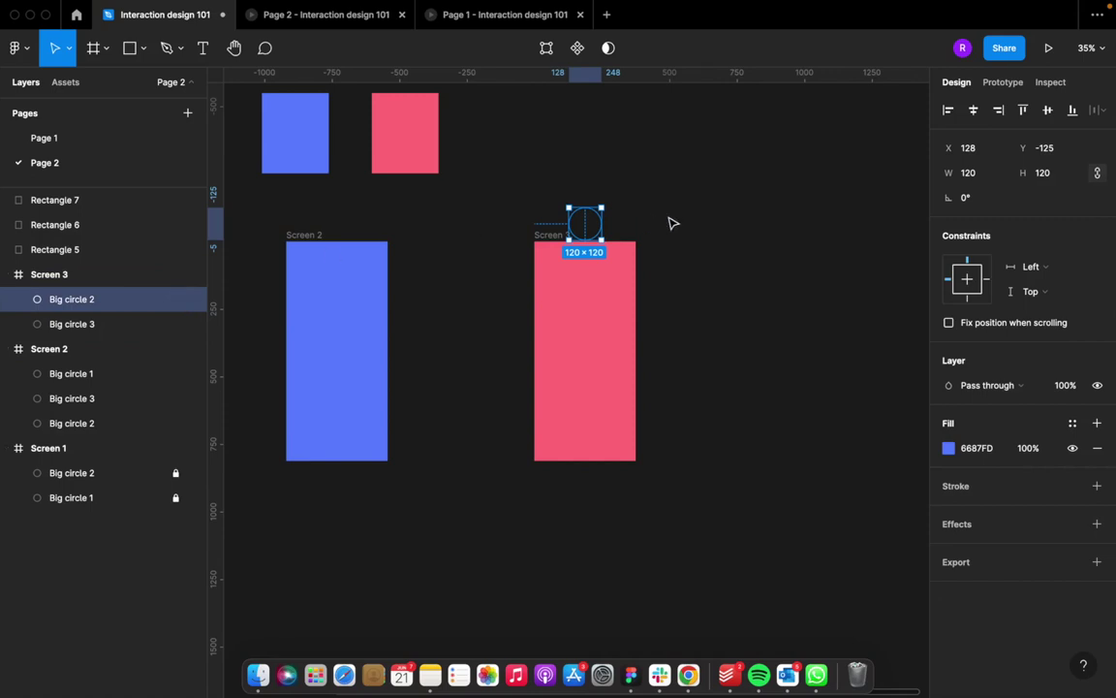
# Step: Move Big circle 2 down to the bottom edge of Screen 3
pyautogui.moveTo(586, 266); pyautogui.dragTo(817, 309)
pyautogui.click(817, 310)
pyautogui.press('super+a')
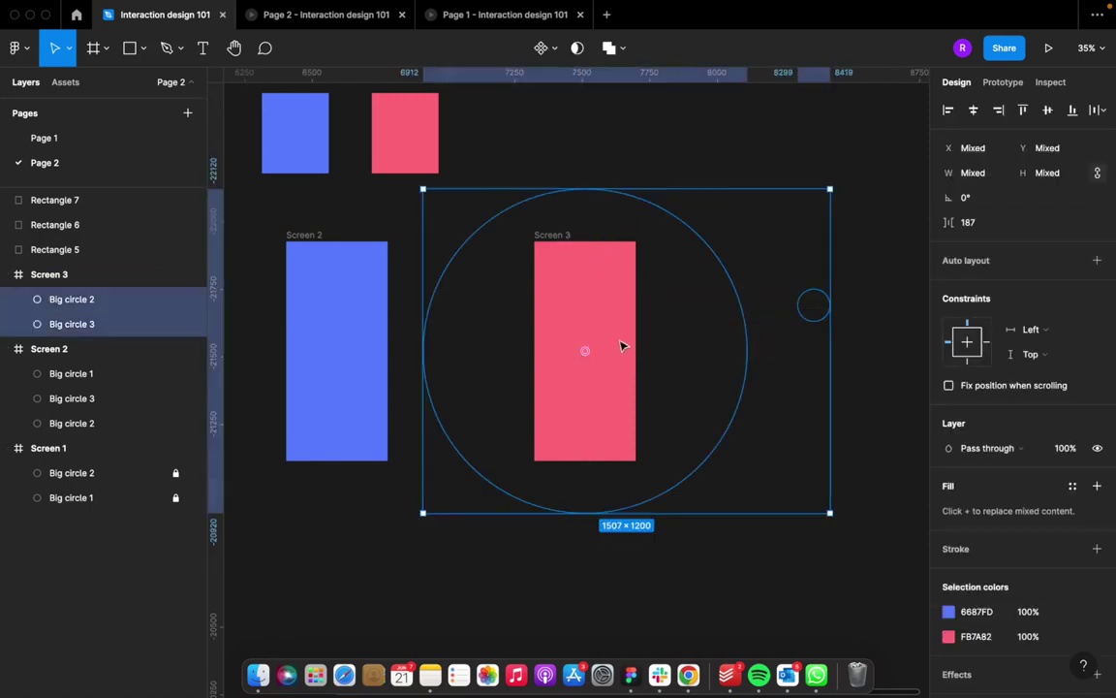
pyautogui.press('Escape')
pyautogui.click(787, 326)
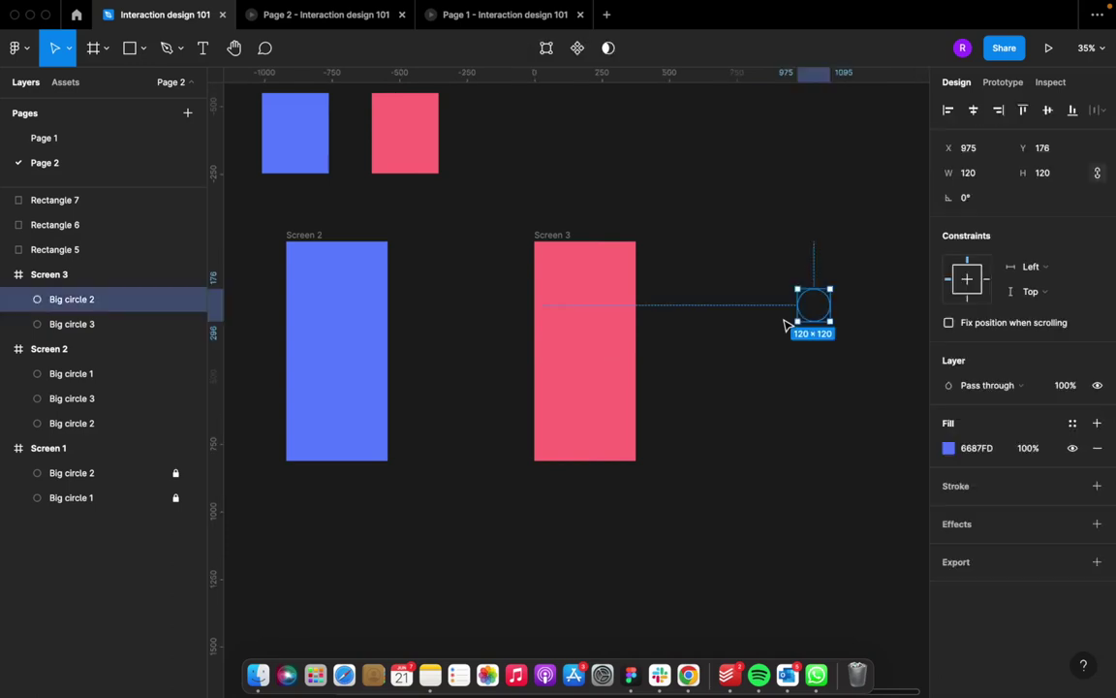
pyautogui.press('super+z')
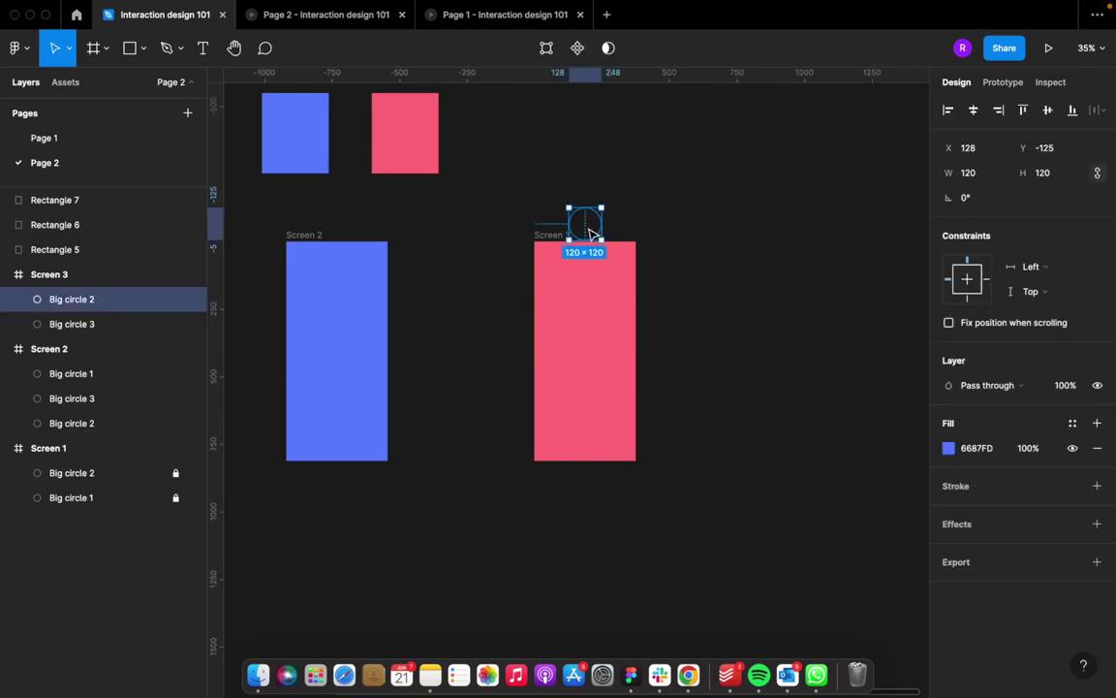
pyautogui.moveTo(590, 234); pyautogui.dragTo(733, 366)
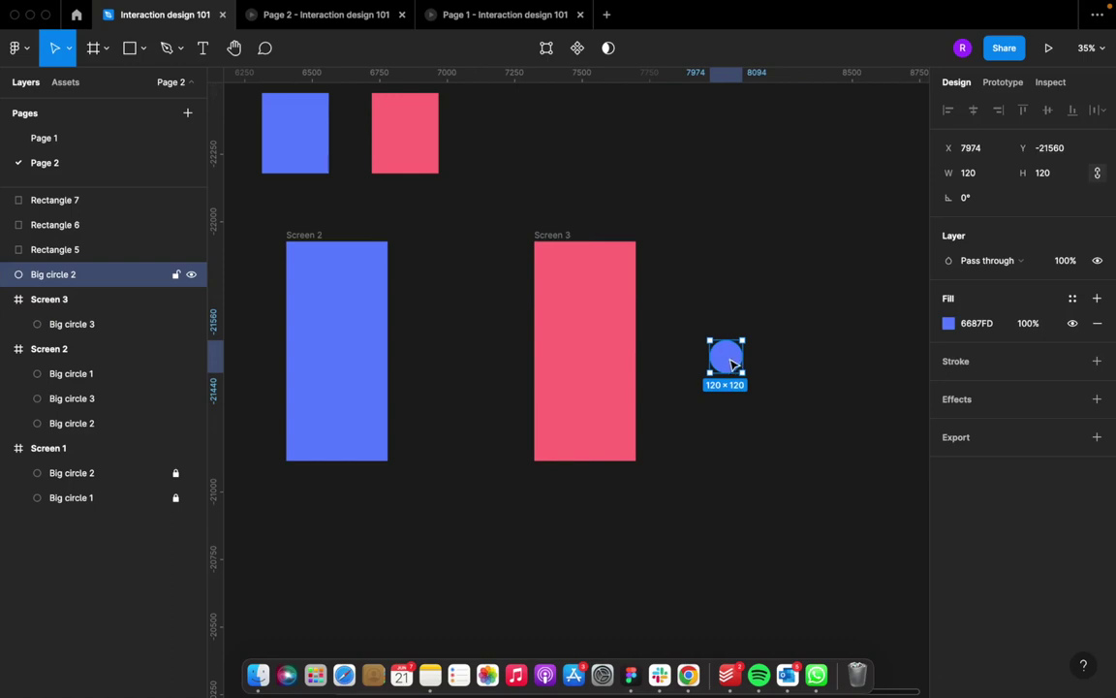
pyautogui.moveTo(733, 366); pyautogui.dragTo(586, 464)
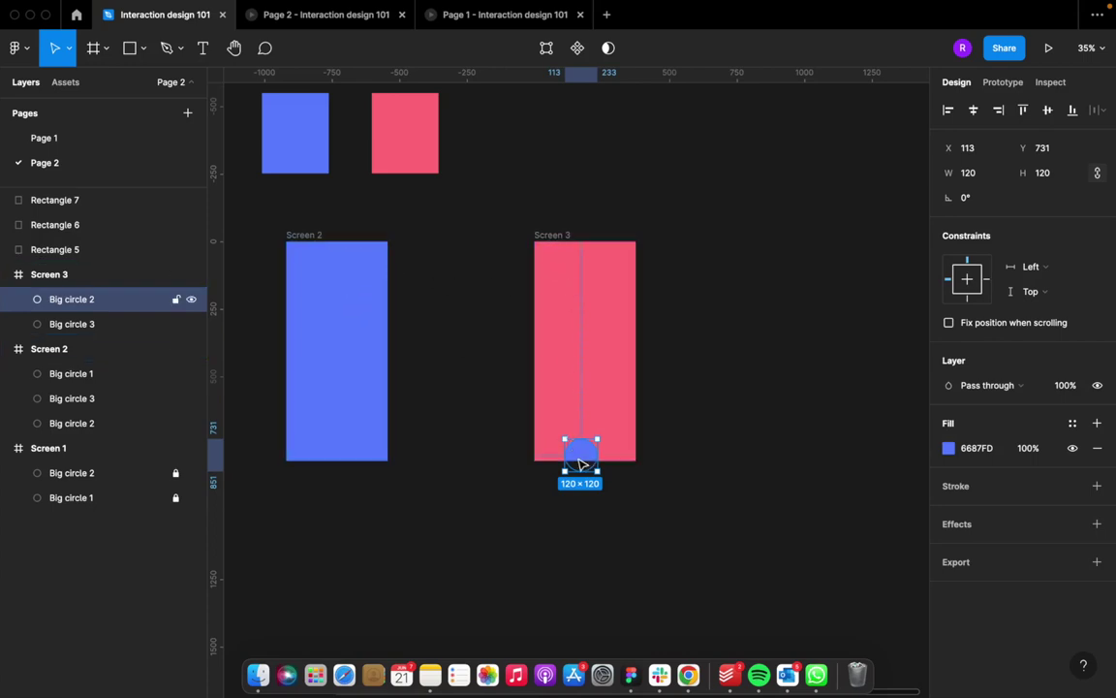
# Step: Nudge Big circle 2 below the frame with Shift+Down and centre it horizontally
pyautogui.moveTo(578, 464); pyautogui.dragTo(579, 464)
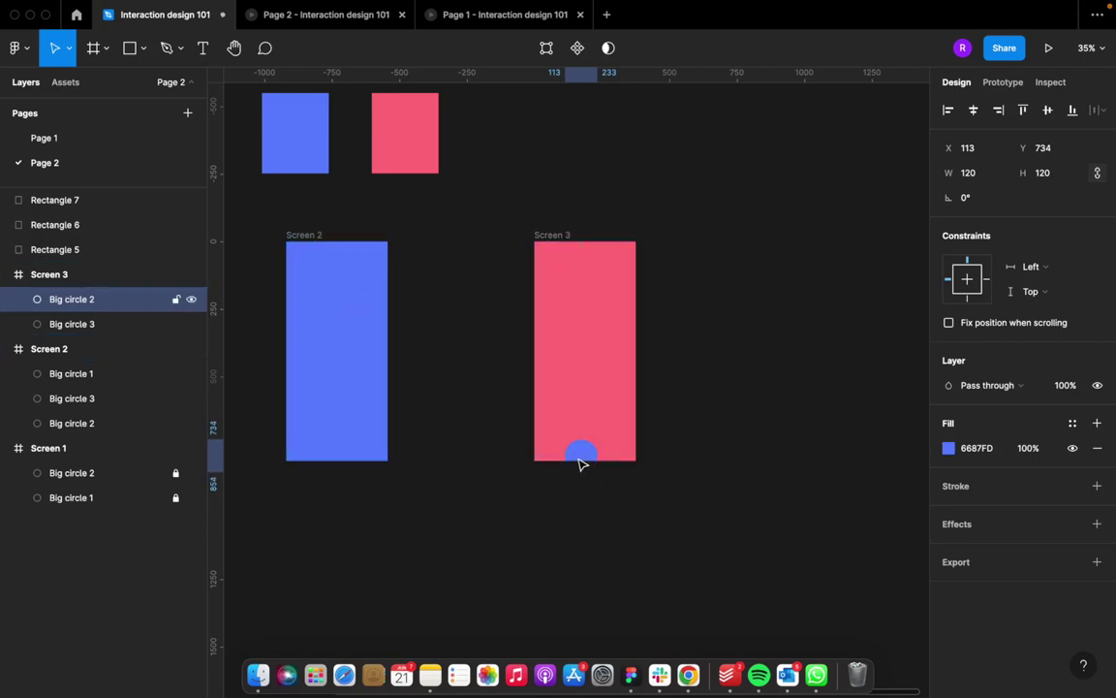
pyautogui.hotkey('shift', 'Down')
pyautogui.hotkey('shift', 'Down')
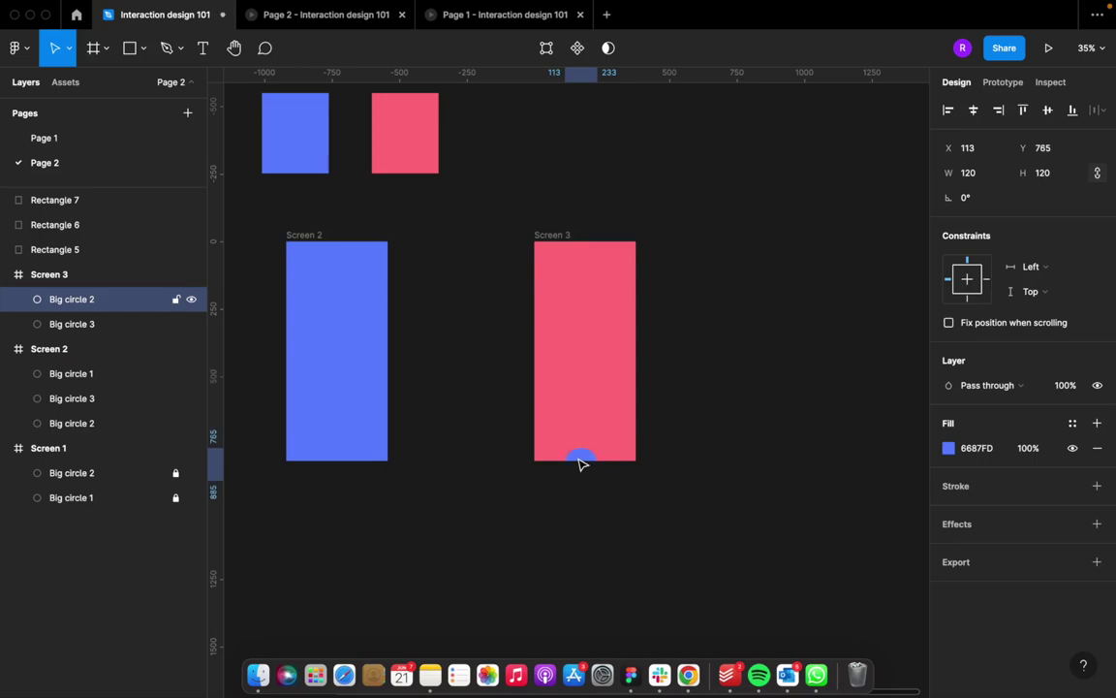
pyautogui.hotkey('shift', 'Down')
pyautogui.hotkey('shift', 'Down')
pyautogui.hotkey('shift', 'Down')
pyautogui.hotkey('shift', 'Down')
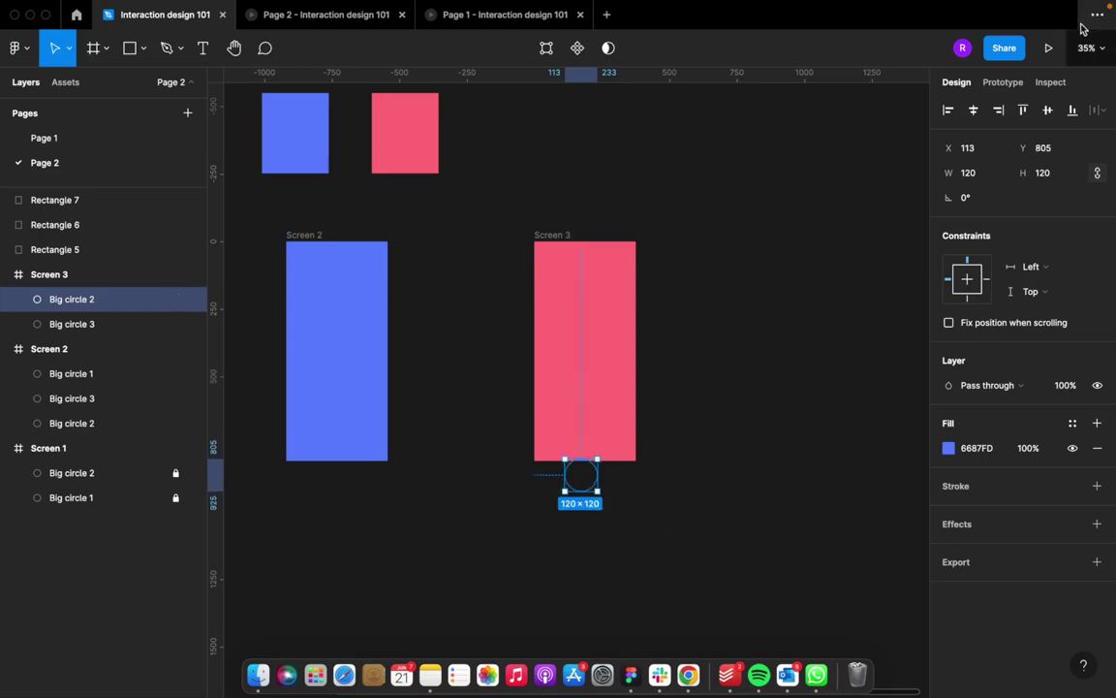
pyautogui.click(976, 110)
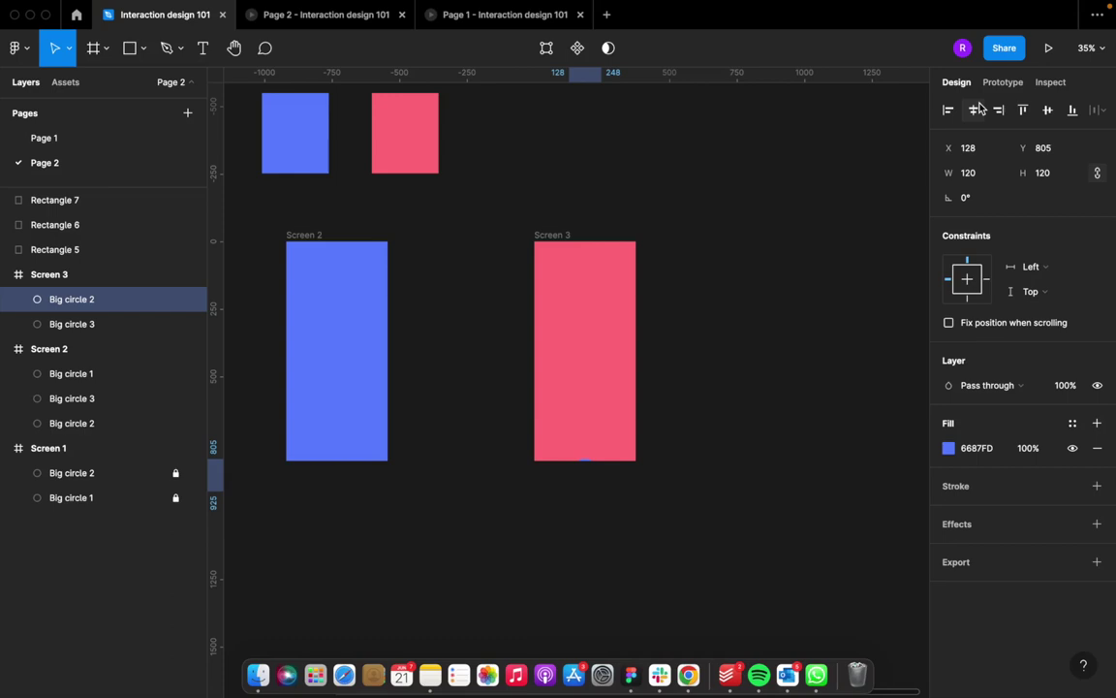
pyautogui.hotkey('shift', 'Down')
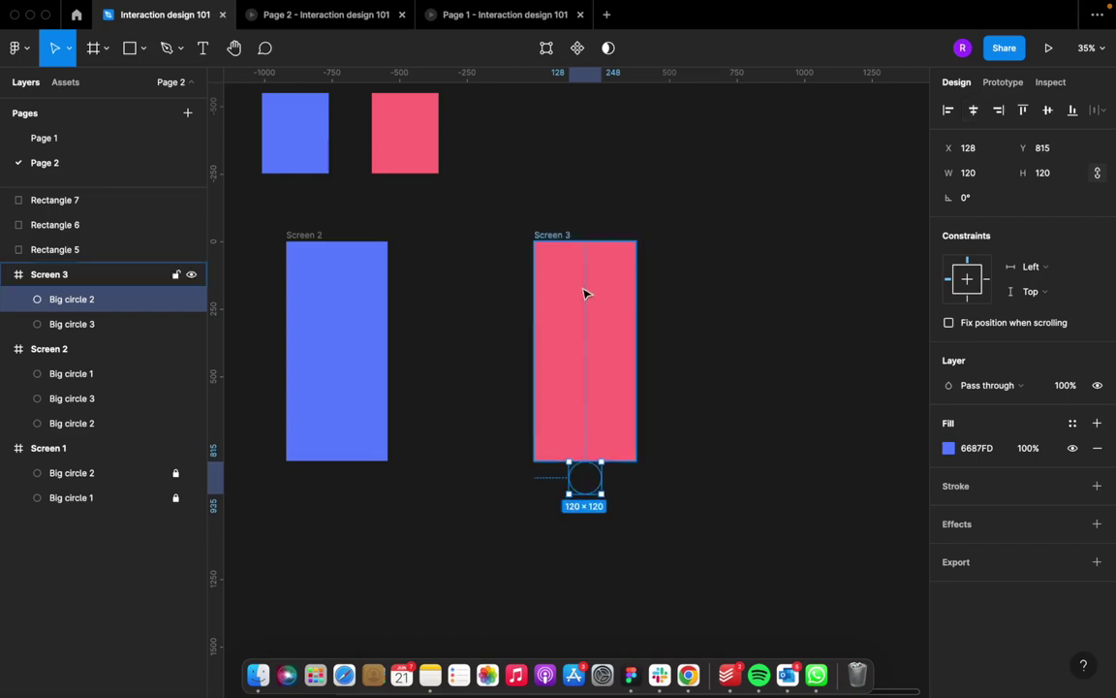
pyautogui.click(554, 236)
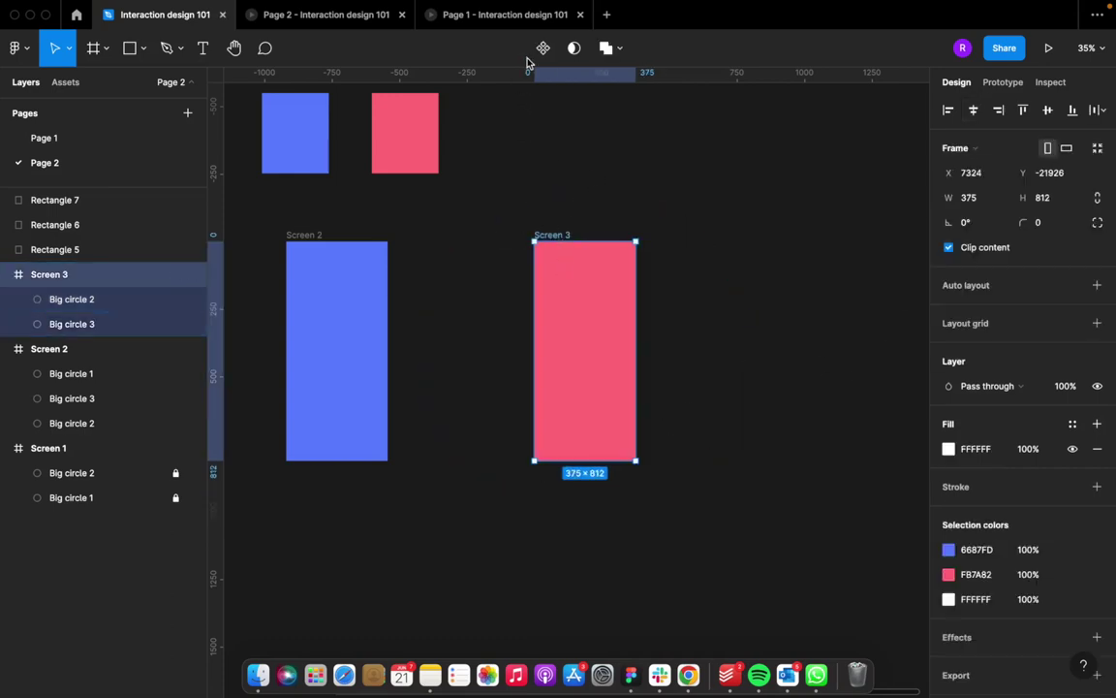
pyautogui.click(448, 14)
# Step: Check the Page 2 preview, then inspect Big circle 3 in Screen 3 in the editor
pyautogui.click(341, 18)
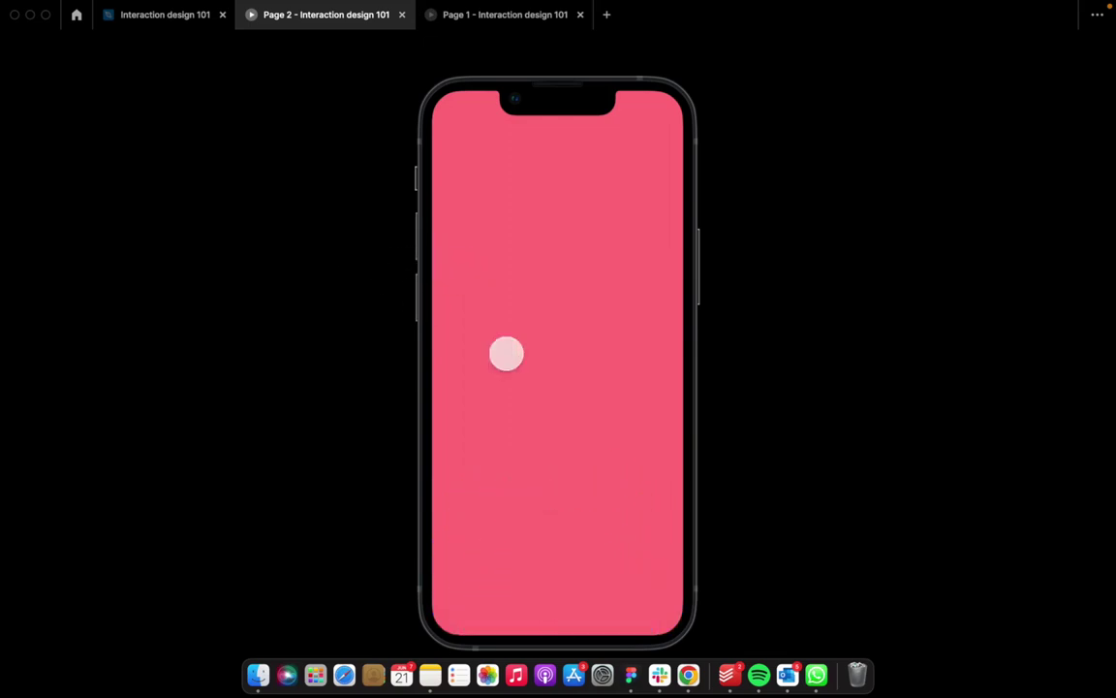
pyautogui.click(160, 15)
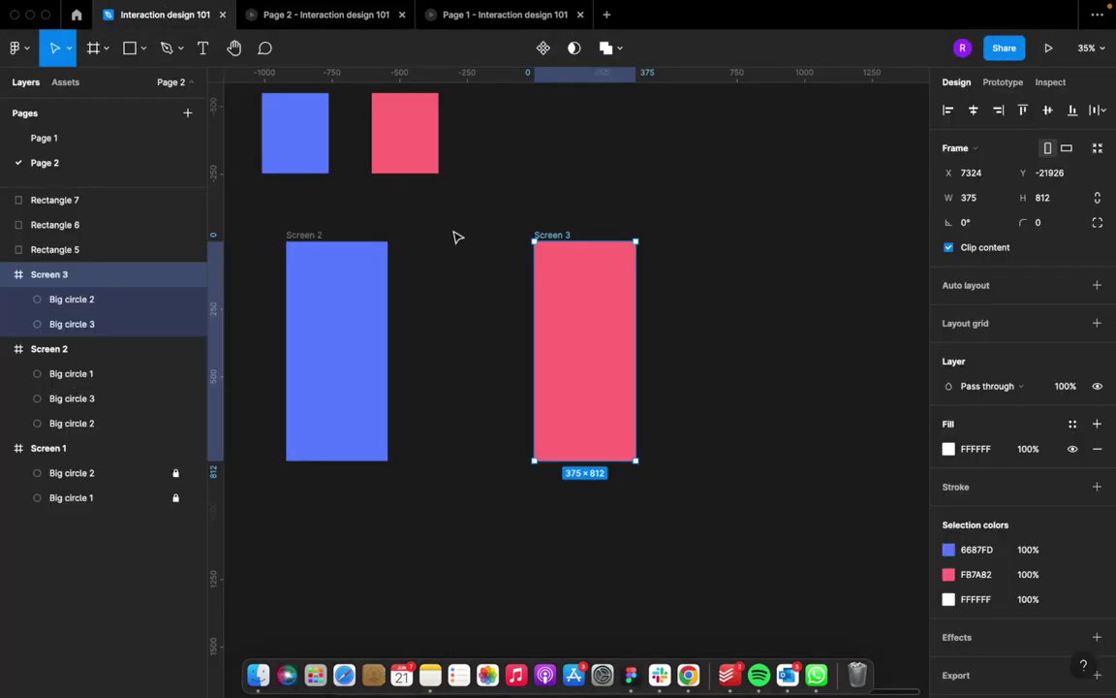
pyautogui.scroll(-2, 457, 236)
pyautogui.scroll(1, 588, 311)
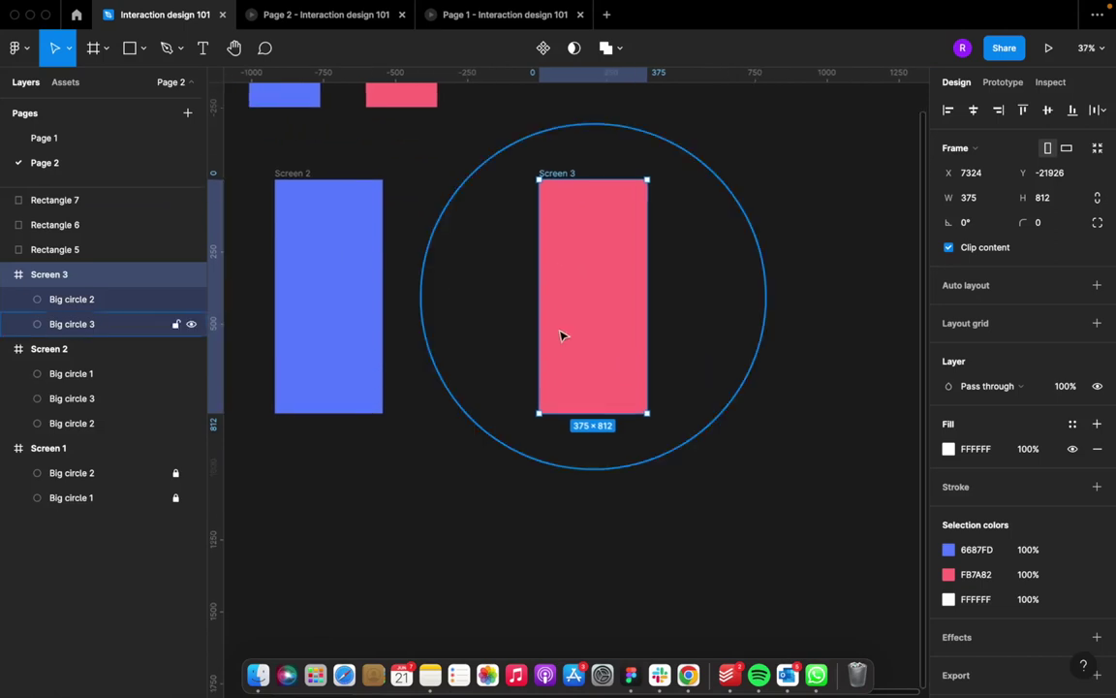
pyautogui.scroll(-3, 572, 353)
pyautogui.click(587, 390)
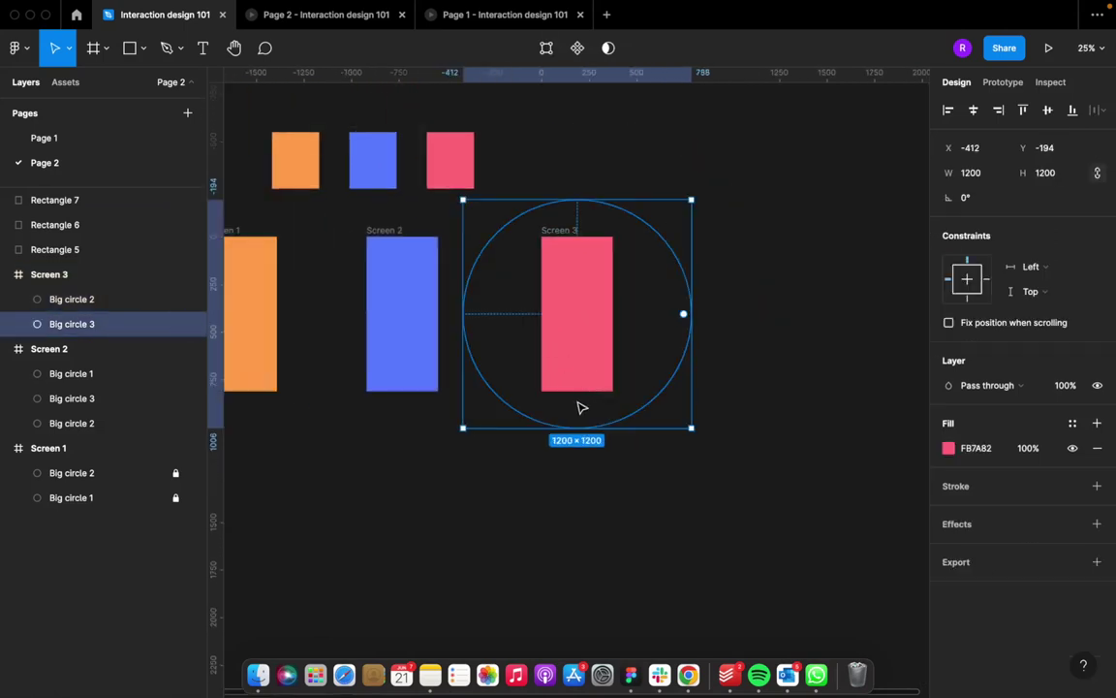
pyautogui.press('Escape')
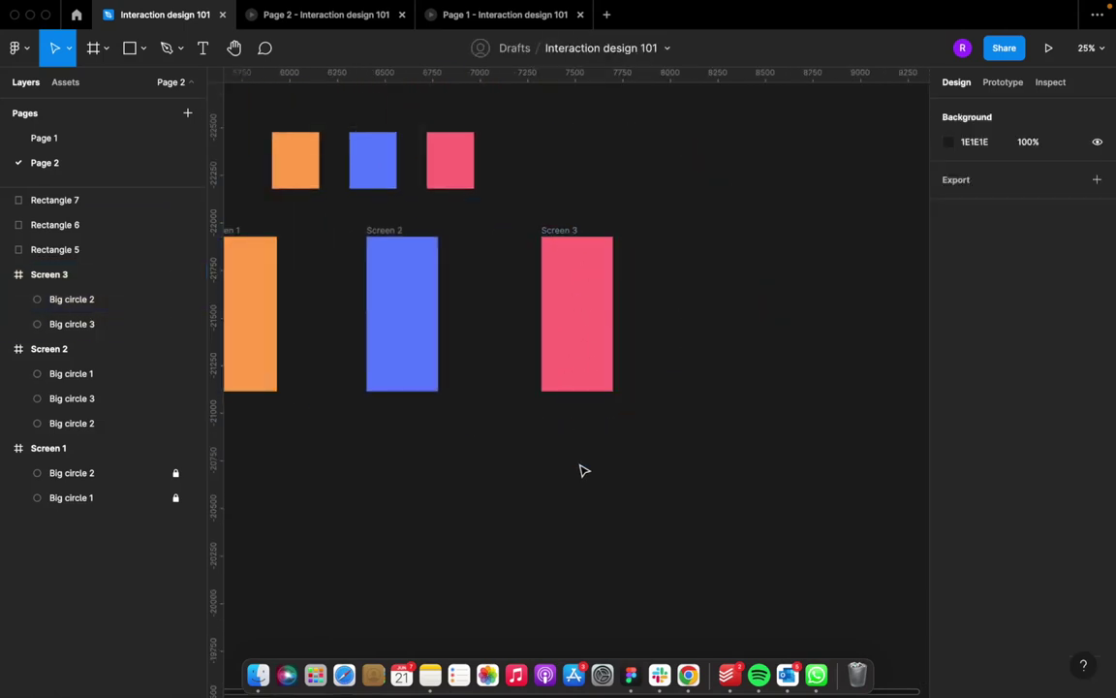
# Step: Select the Screen 2 and Screen 3 frames and bring up the running Page 2 preview
pyautogui.hscroll(-4, 581, 407)
pyautogui.scroll(2, 581, 407)
pyautogui.click(603, 310)
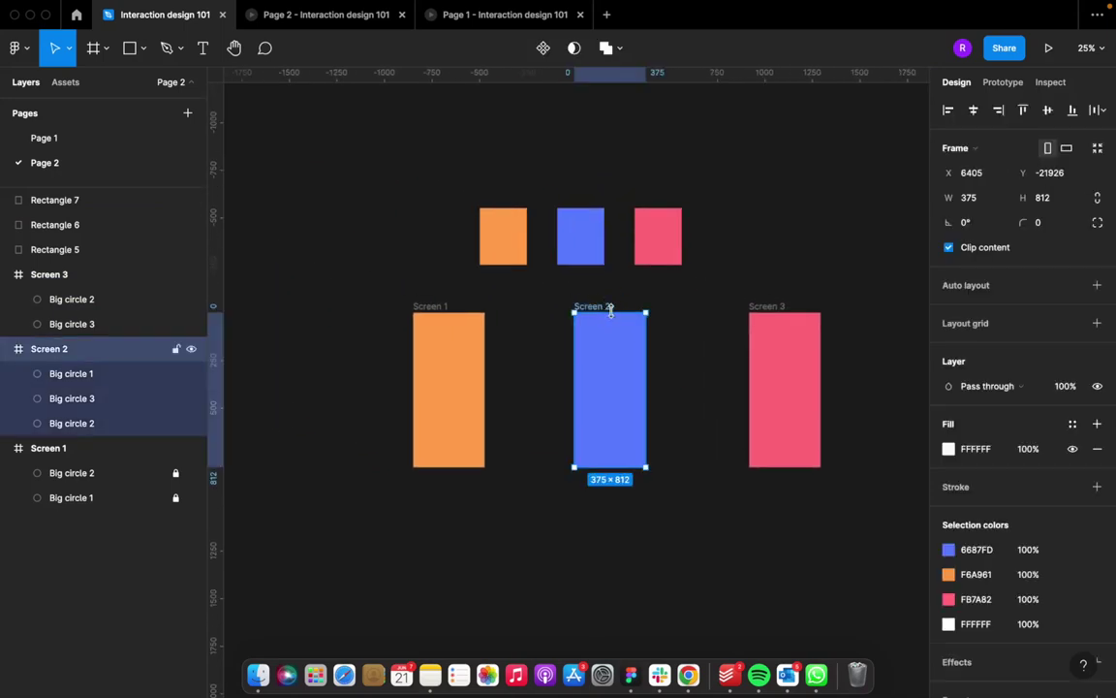
pyautogui.click(760, 309)
pyautogui.hscroll(2, 755, 437)
pyautogui.scroll(1, 754, 437)
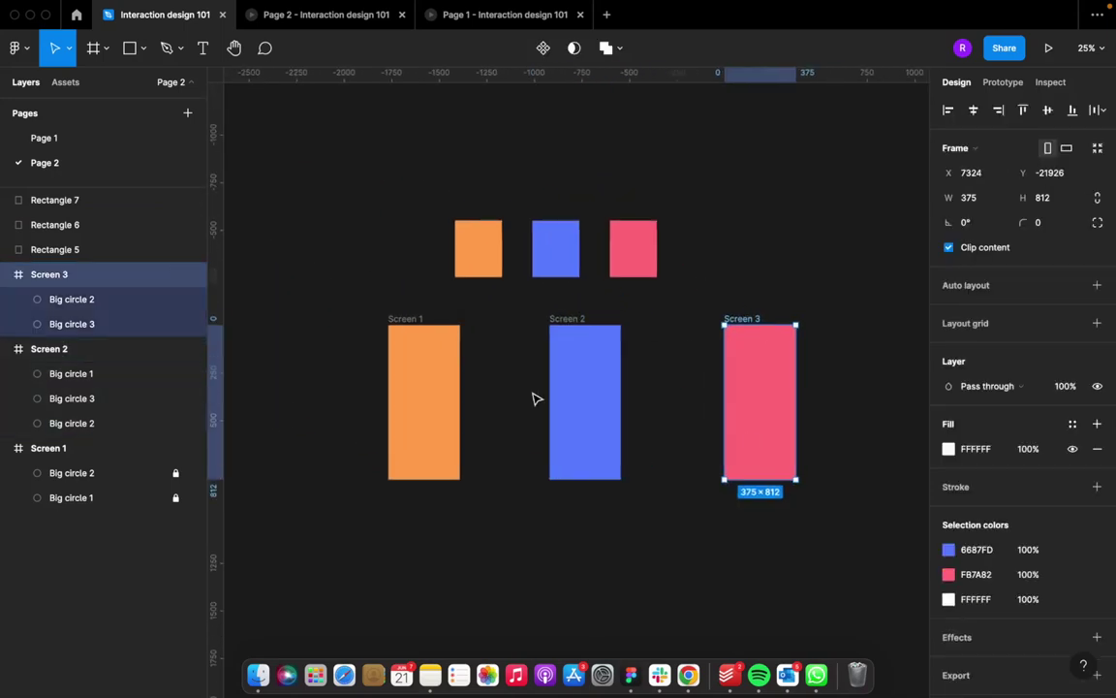
pyautogui.click(331, 20)
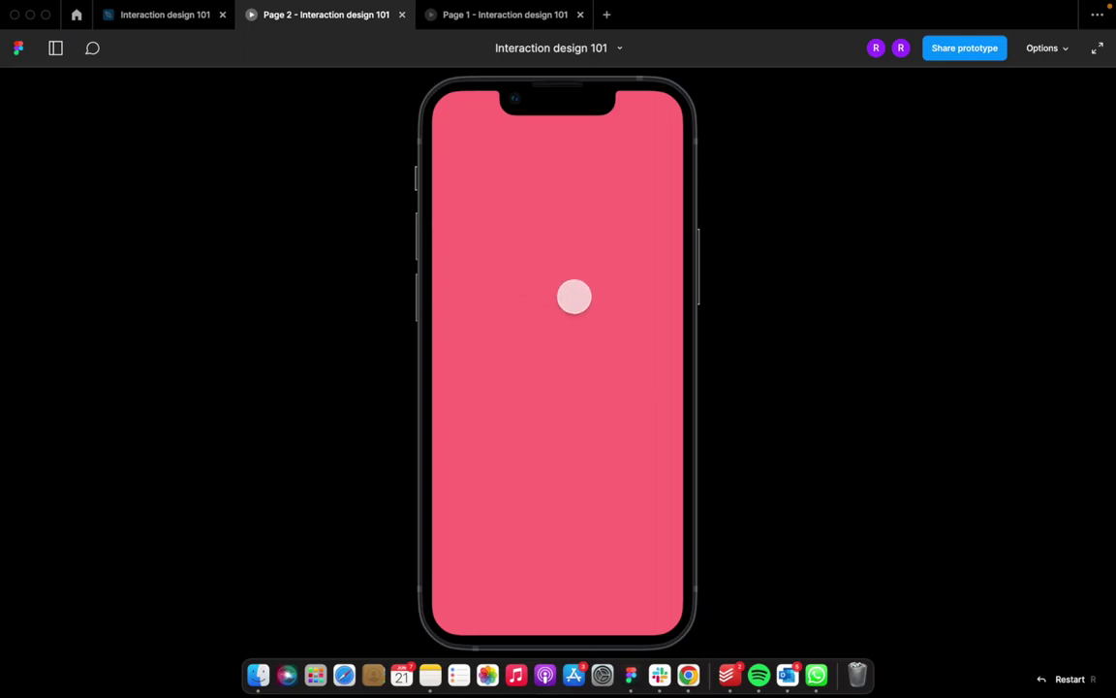
# Step: Step through the prototype from orange to blue to pink, then return to the design editor
pyautogui.click(573, 297)
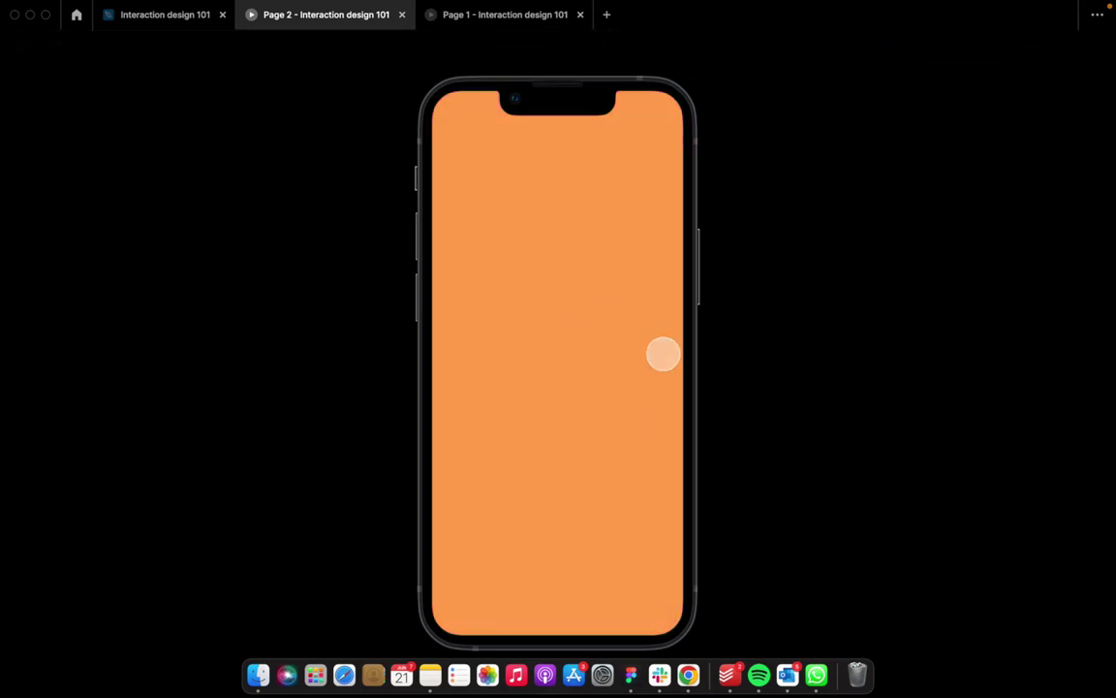
pyautogui.click(663, 354)
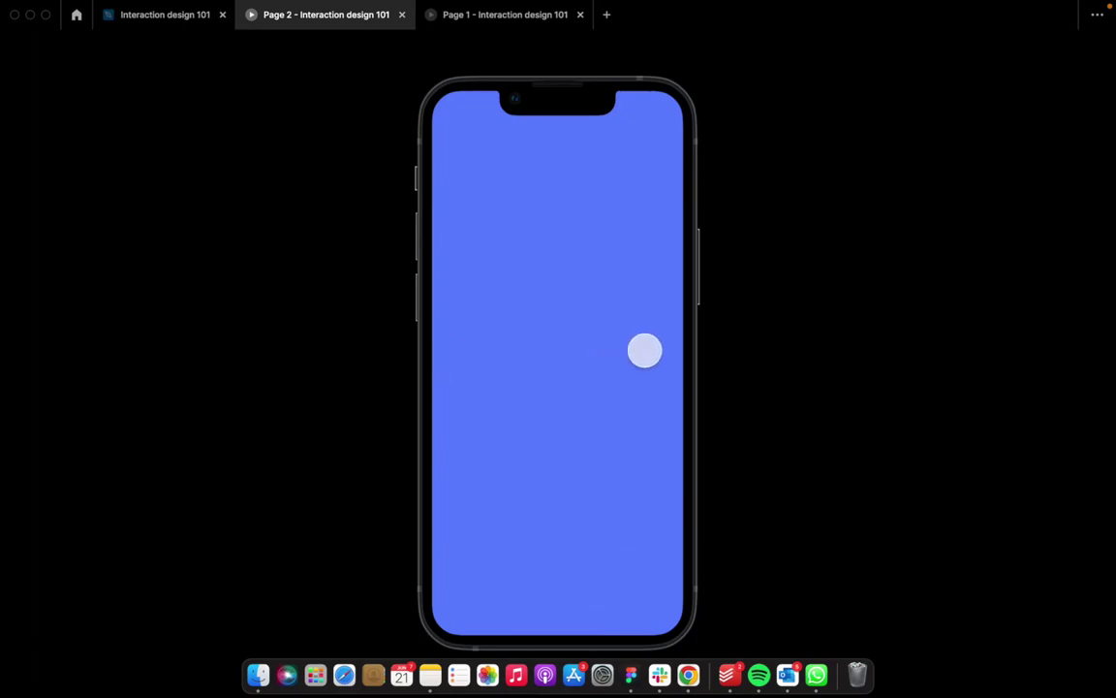
pyautogui.click(539, 310)
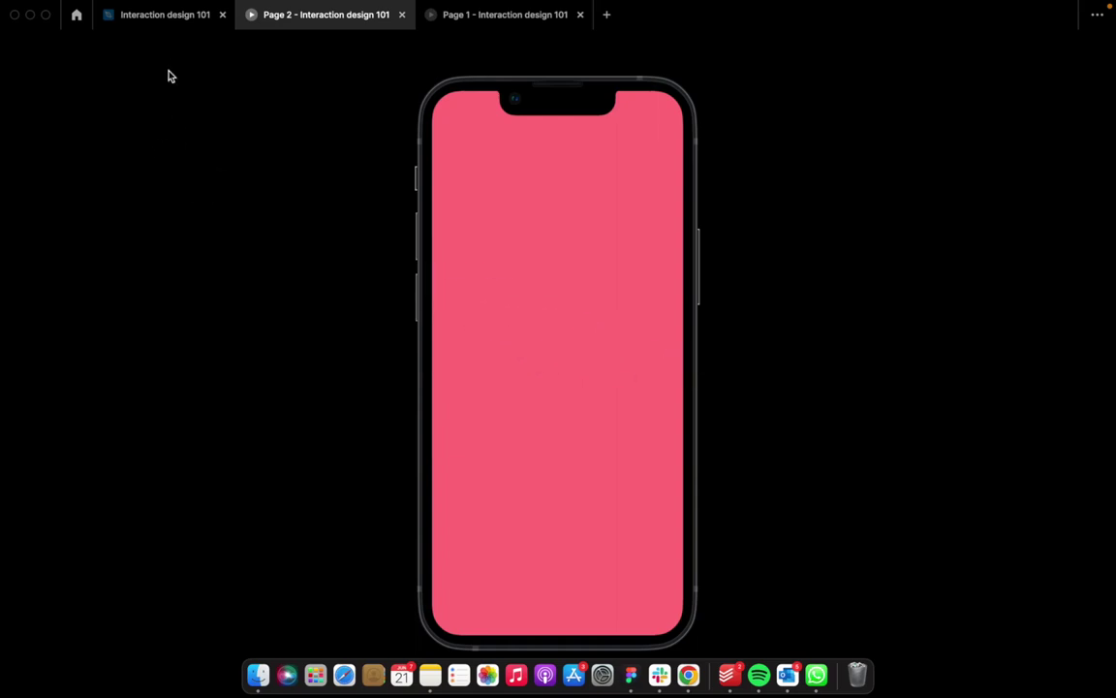
pyautogui.click(147, 17)
pyautogui.scroll(-1, 398, 345)
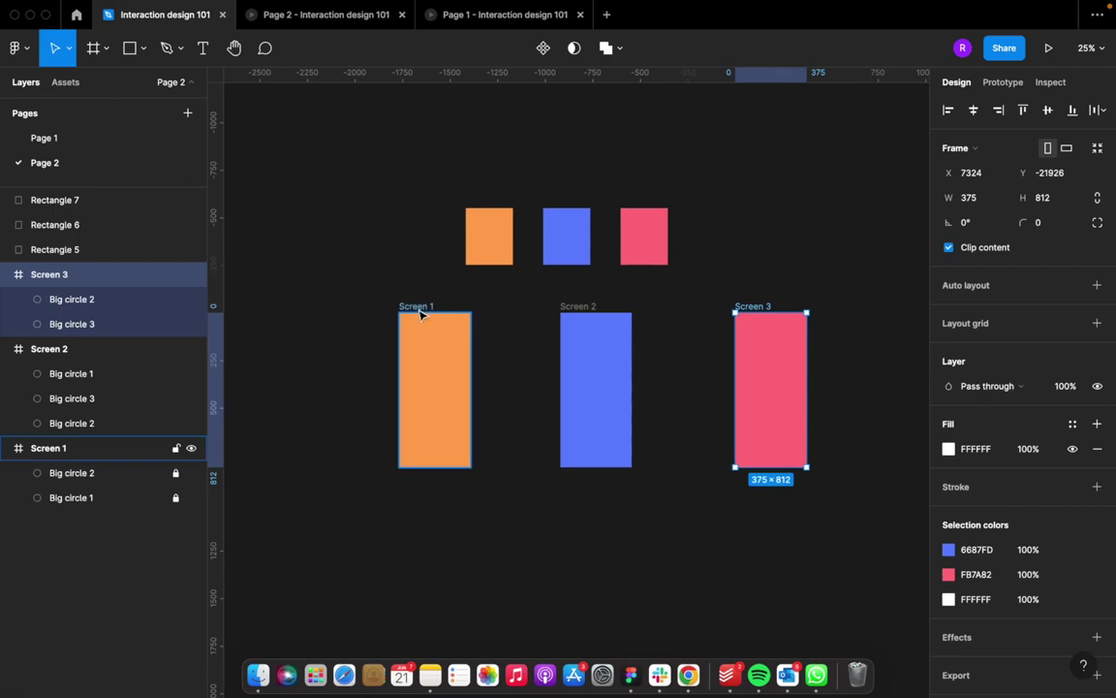
# Step: Review the prototype connections of Screens 1 and 2, then select Screen 3
pyautogui.click(419, 311)
pyautogui.click(1004, 83)
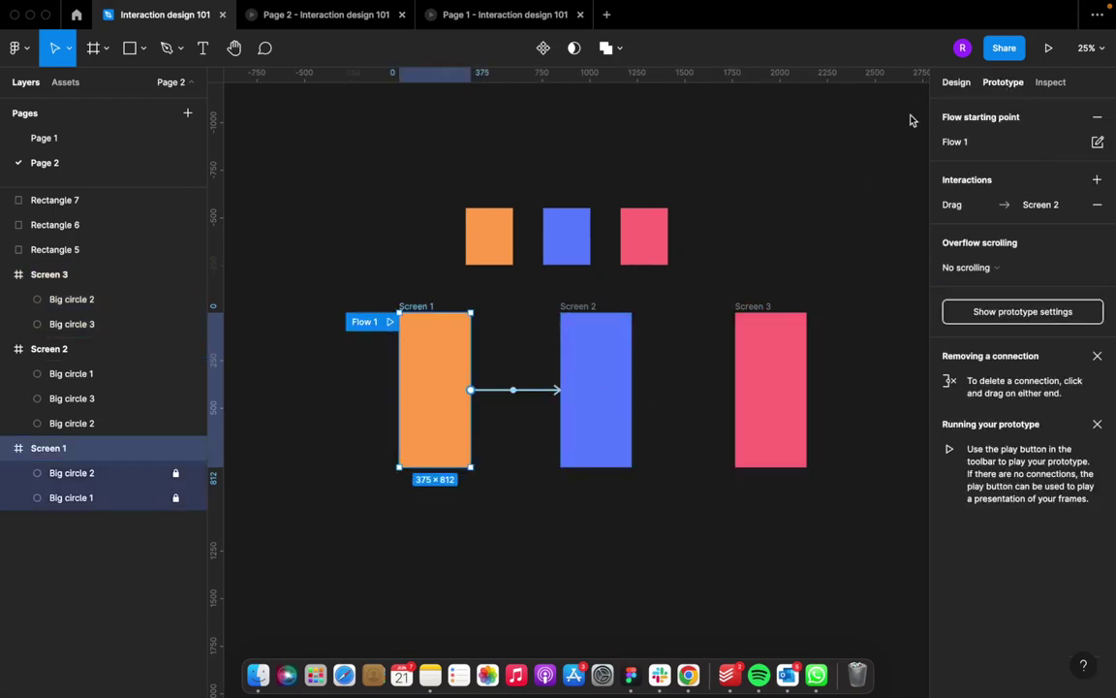
pyautogui.click(590, 312)
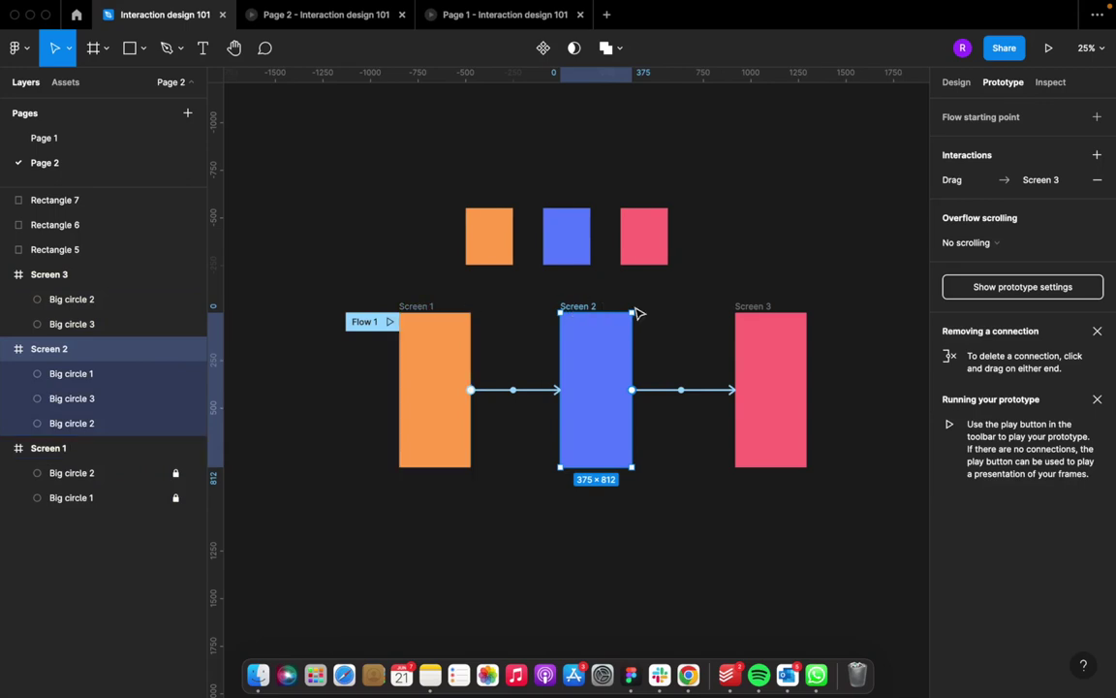
pyautogui.click(753, 306)
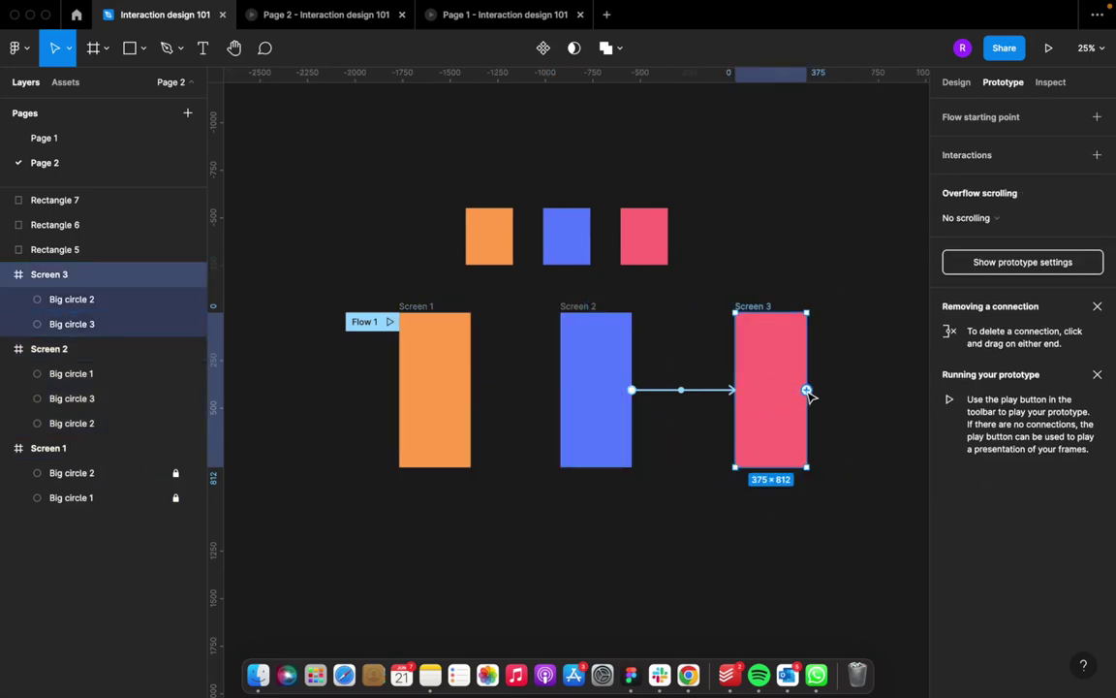
# Step: Connect Screen 3 to Screen 2 with an On drag trigger sliding out to the right
pyautogui.moveTo(807, 390); pyautogui.dragTo(581, 407)
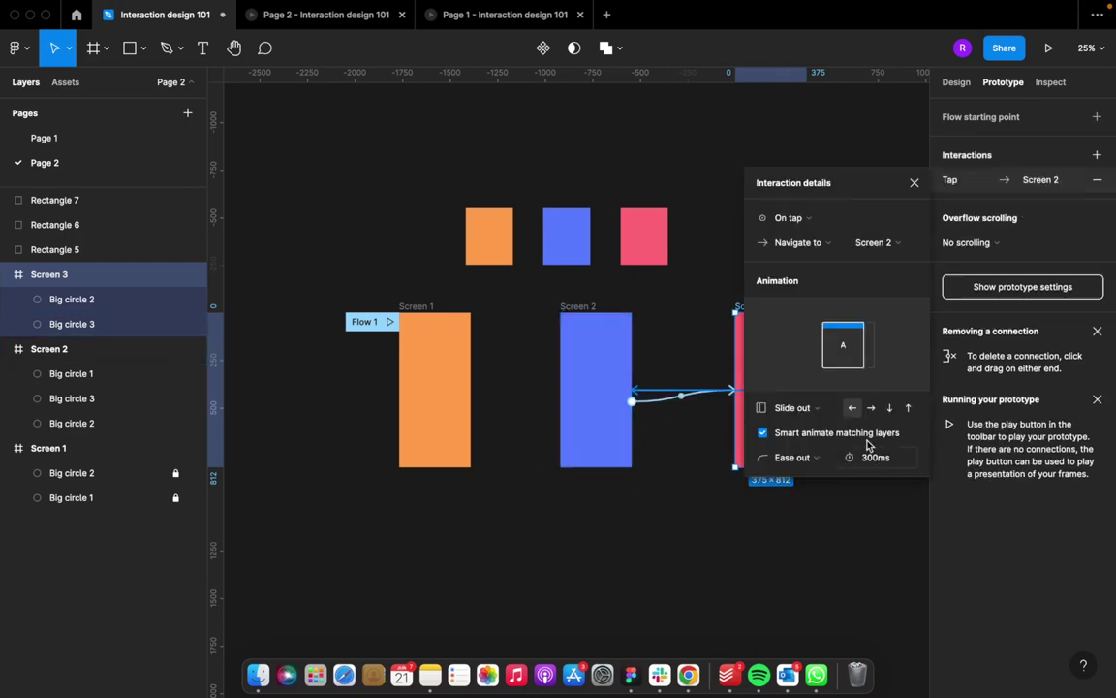
pyautogui.click(818, 219)
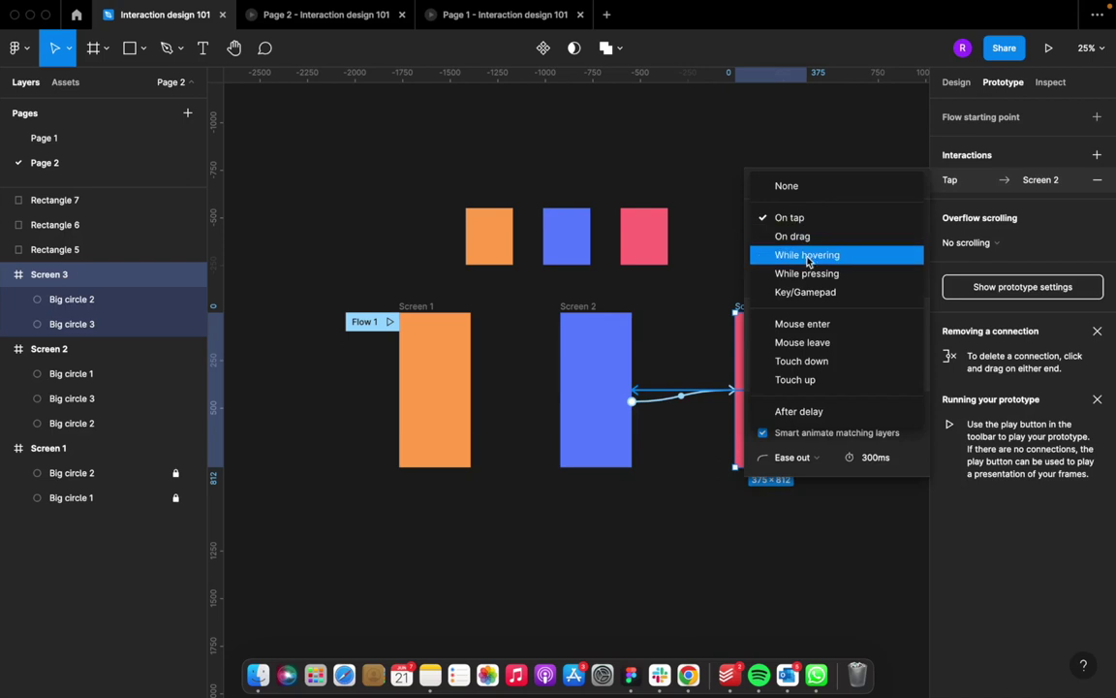
pyautogui.click(807, 237)
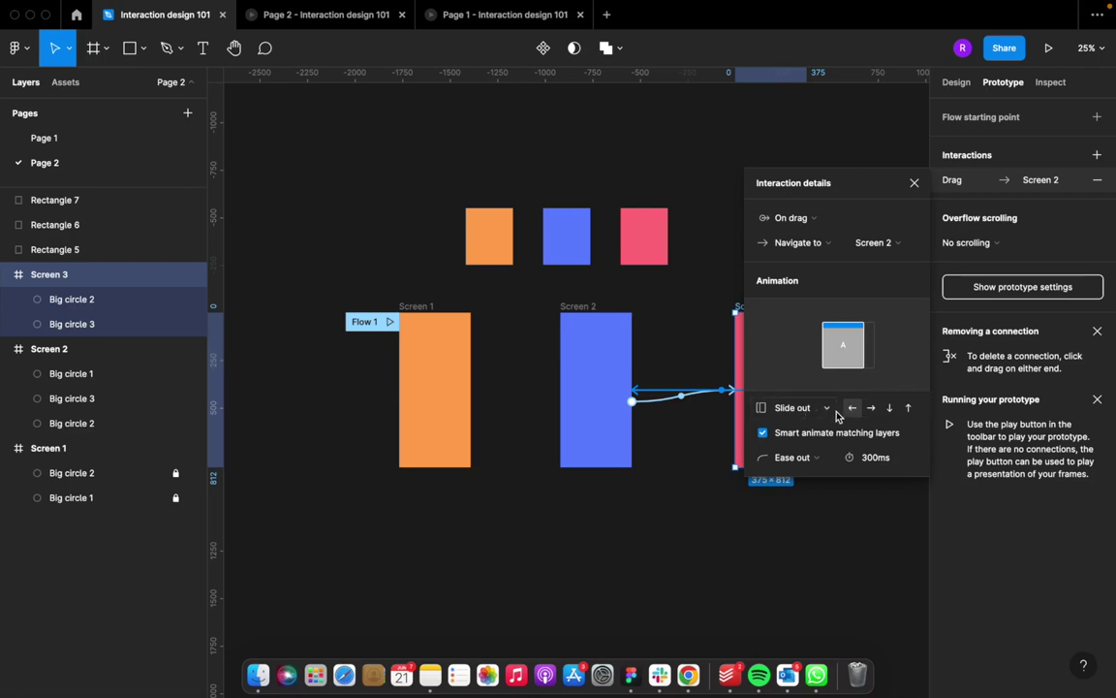
pyautogui.click(873, 408)
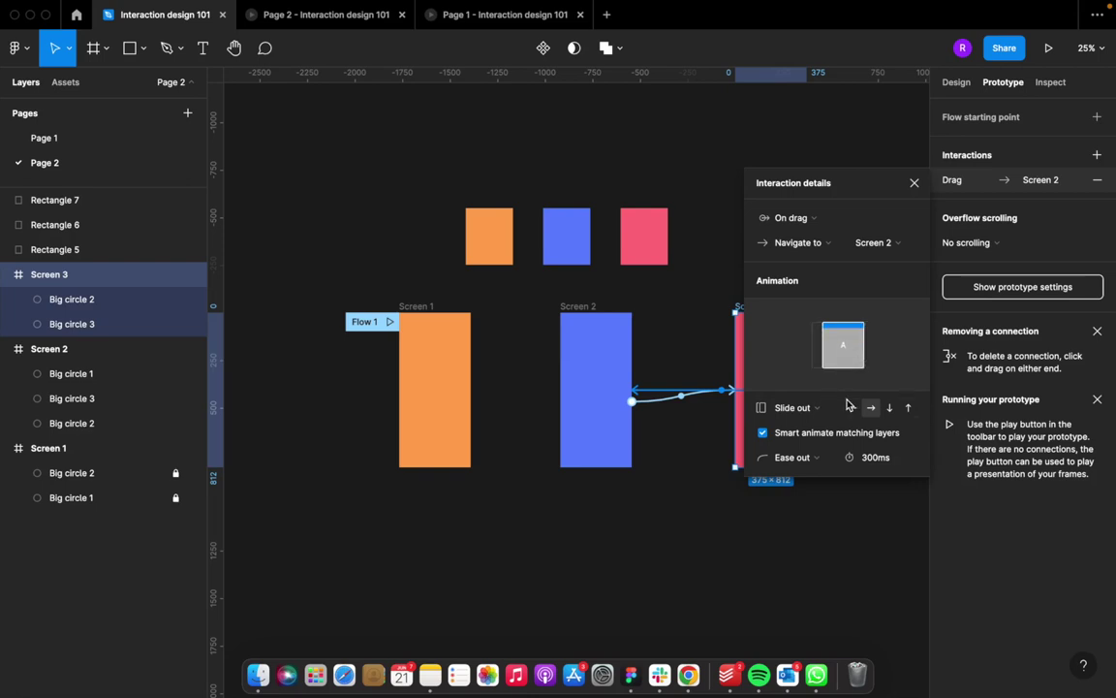
pyautogui.hscroll(3, 645, 339)
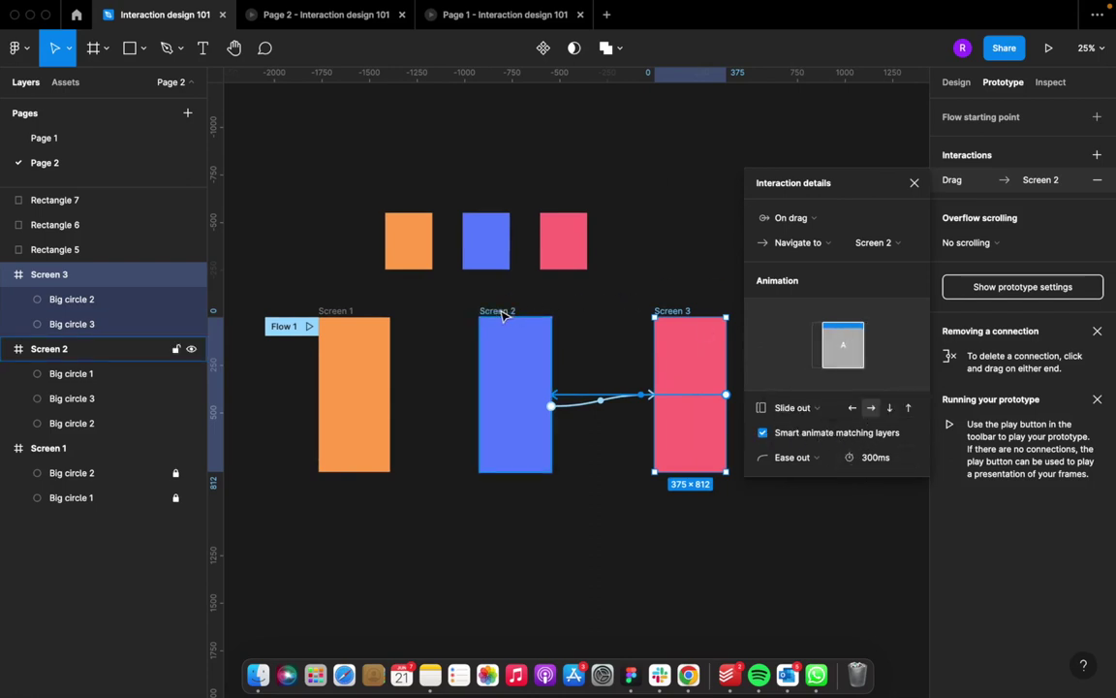
# Step: Close the interaction details and reselect the Screen 2 frame
pyautogui.click(489, 397)
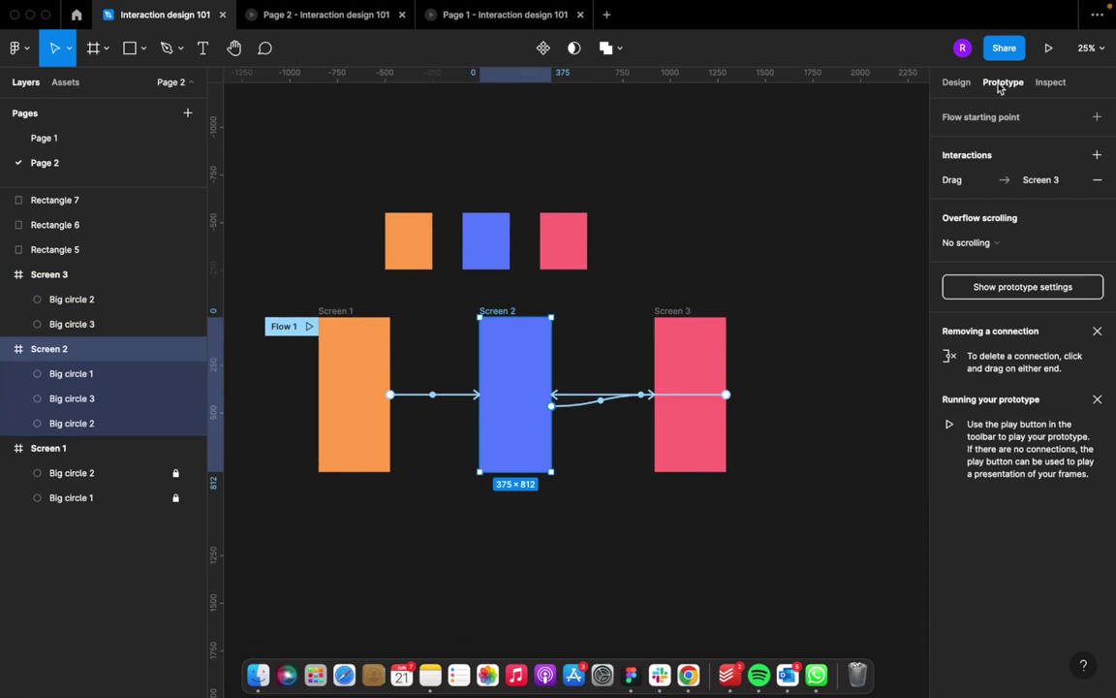
pyautogui.scroll(10, 536, 327)
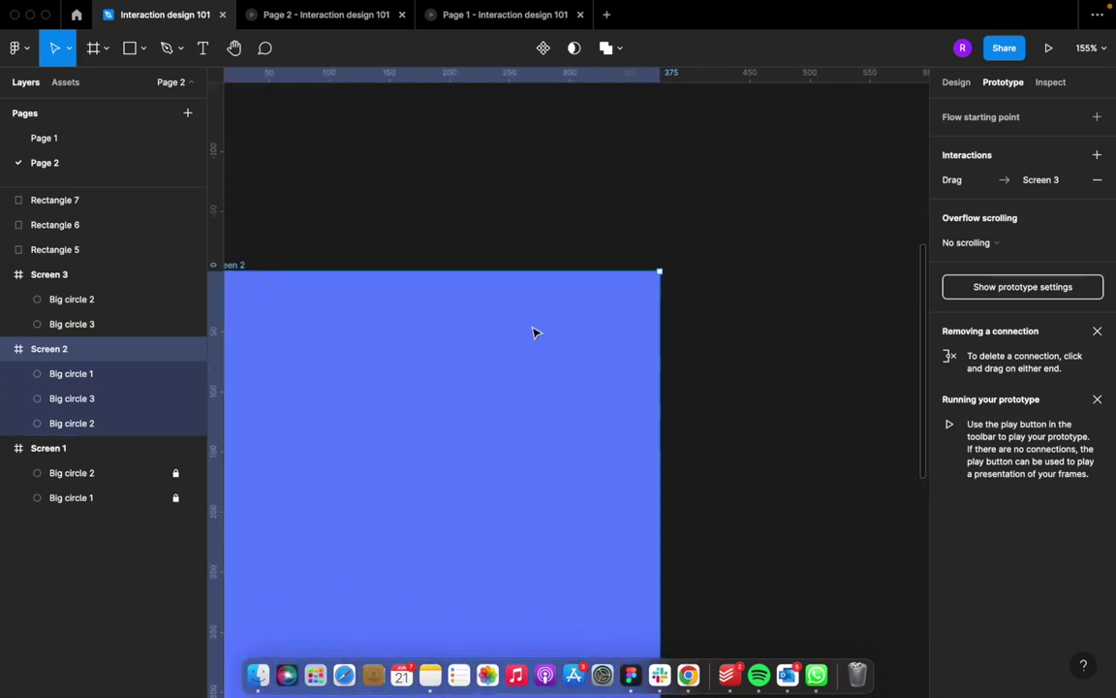
pyautogui.scroll(-5, 536, 333)
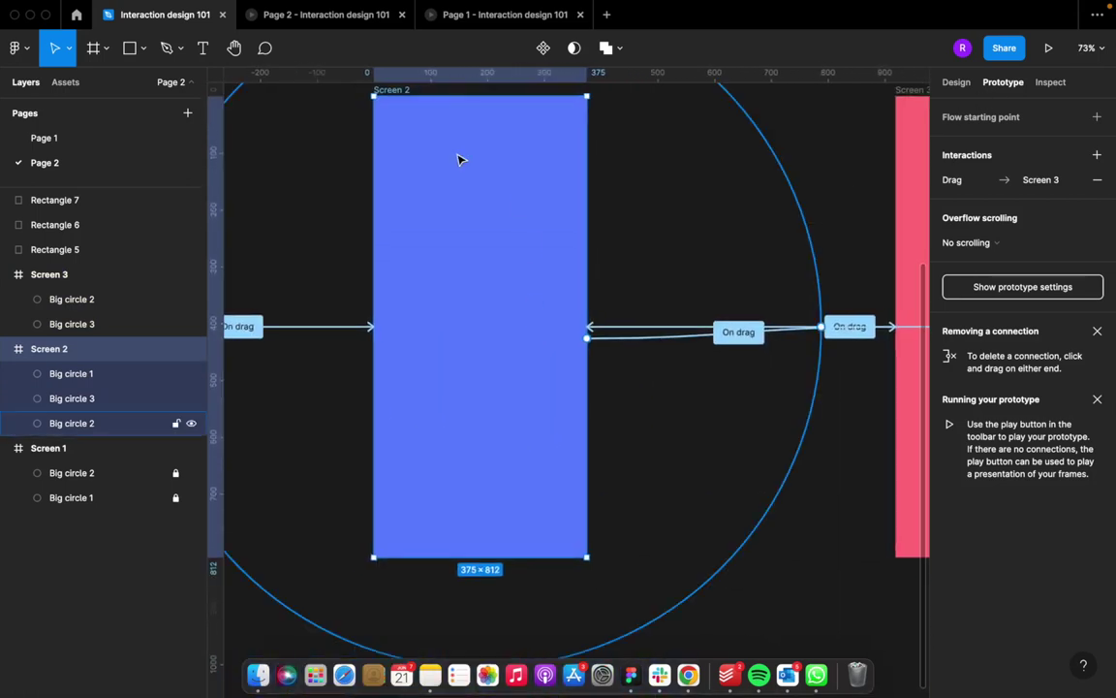
pyautogui.click(460, 160)
pyautogui.click(399, 93)
pyautogui.scroll(3, 579, 330)
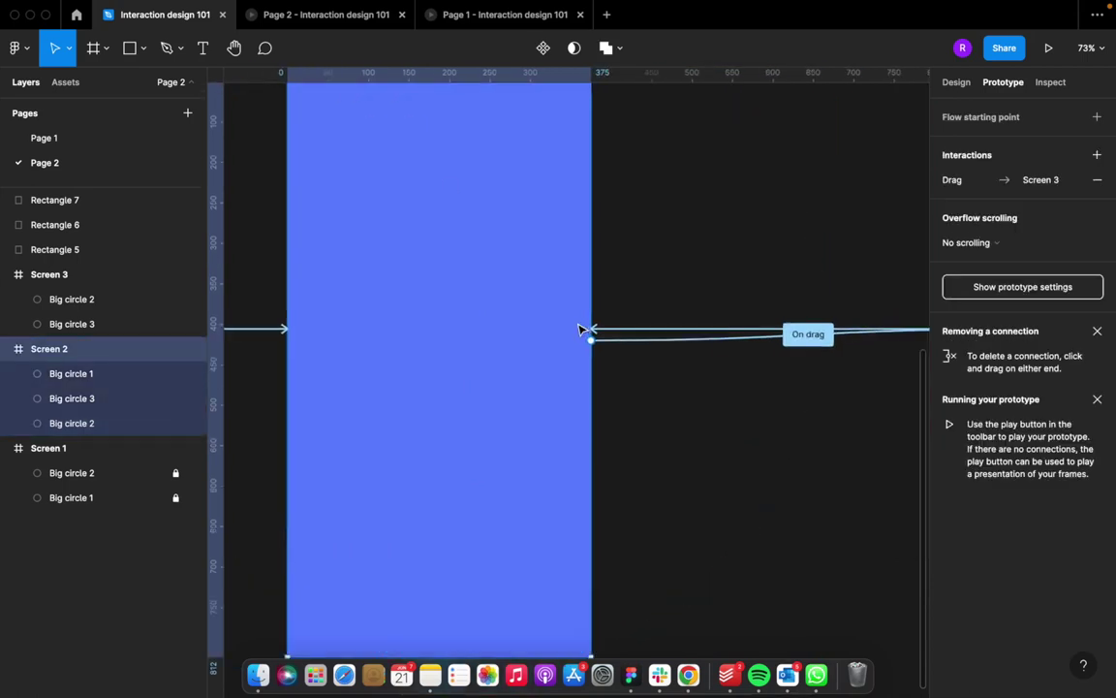
pyautogui.scroll(15, 579, 330)
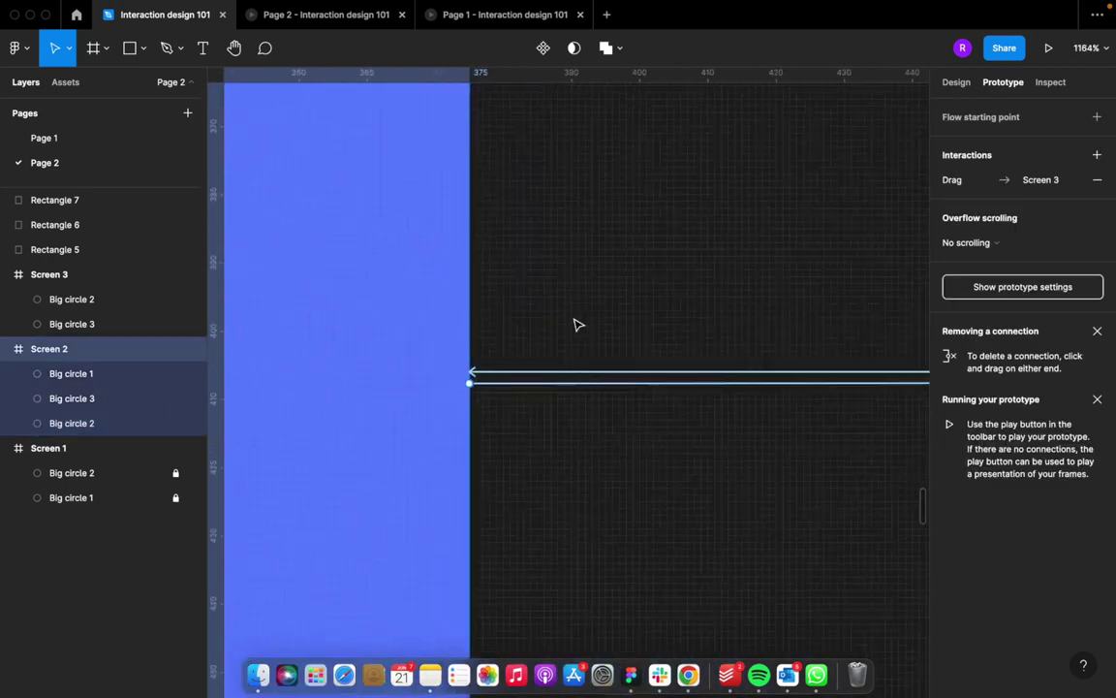
pyautogui.scroll(-18, 576, 324)
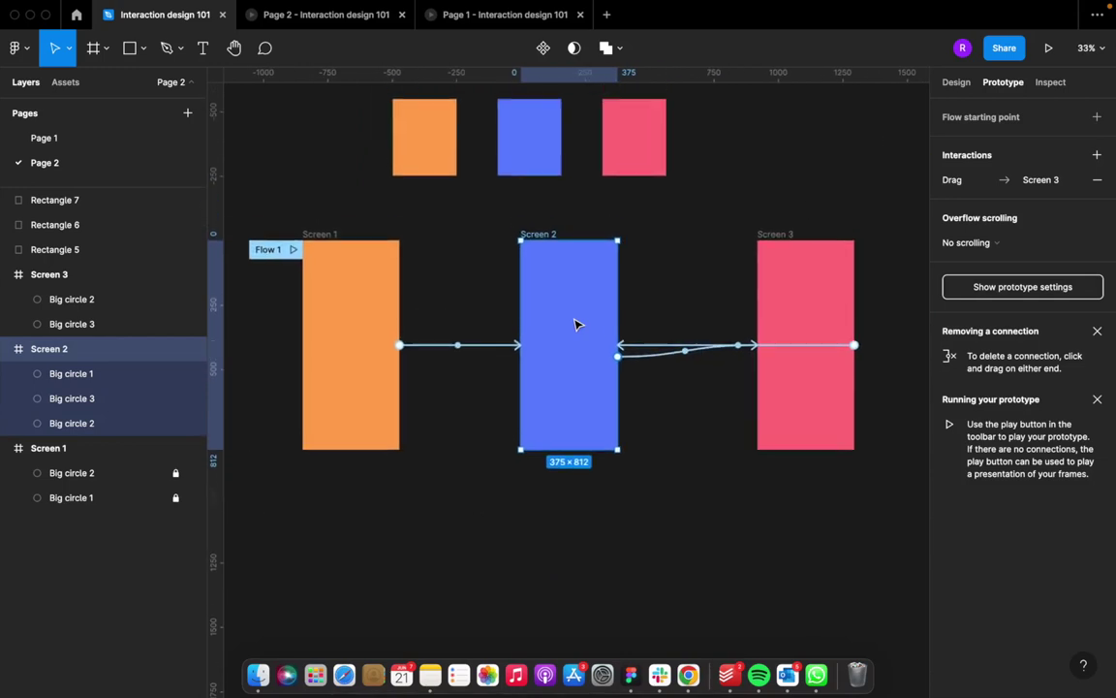
# Step: Add a Screen 2 interaction: On drag, Navigate to Screen 1
pyautogui.click(1095, 155)
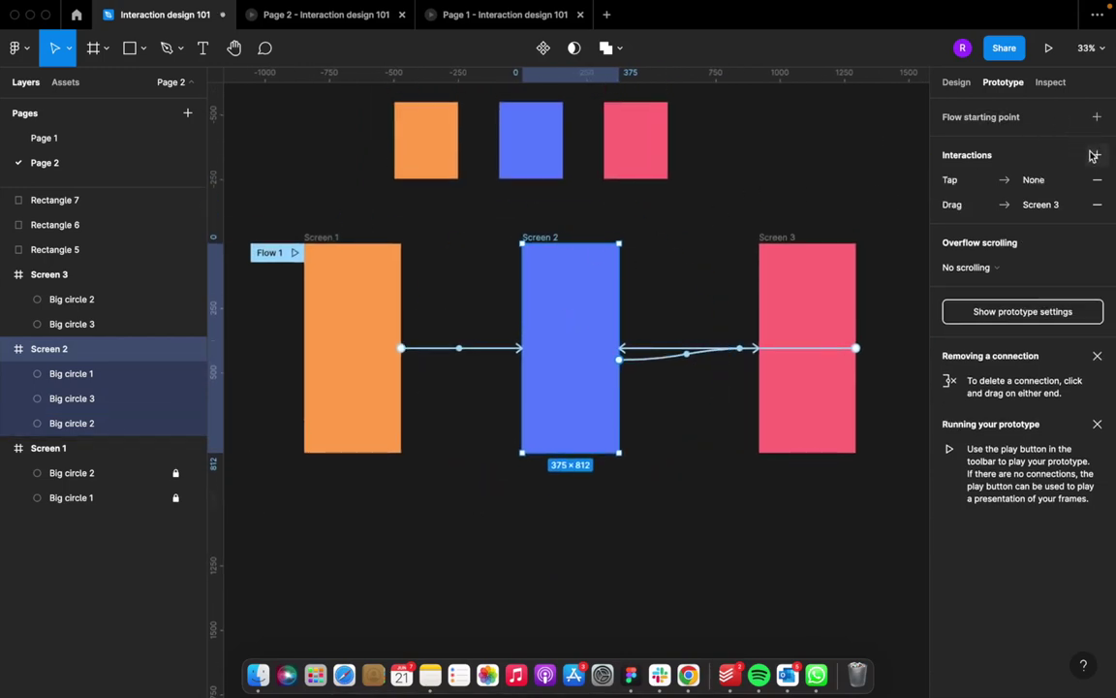
pyautogui.click(950, 184)
pyautogui.click(812, 214)
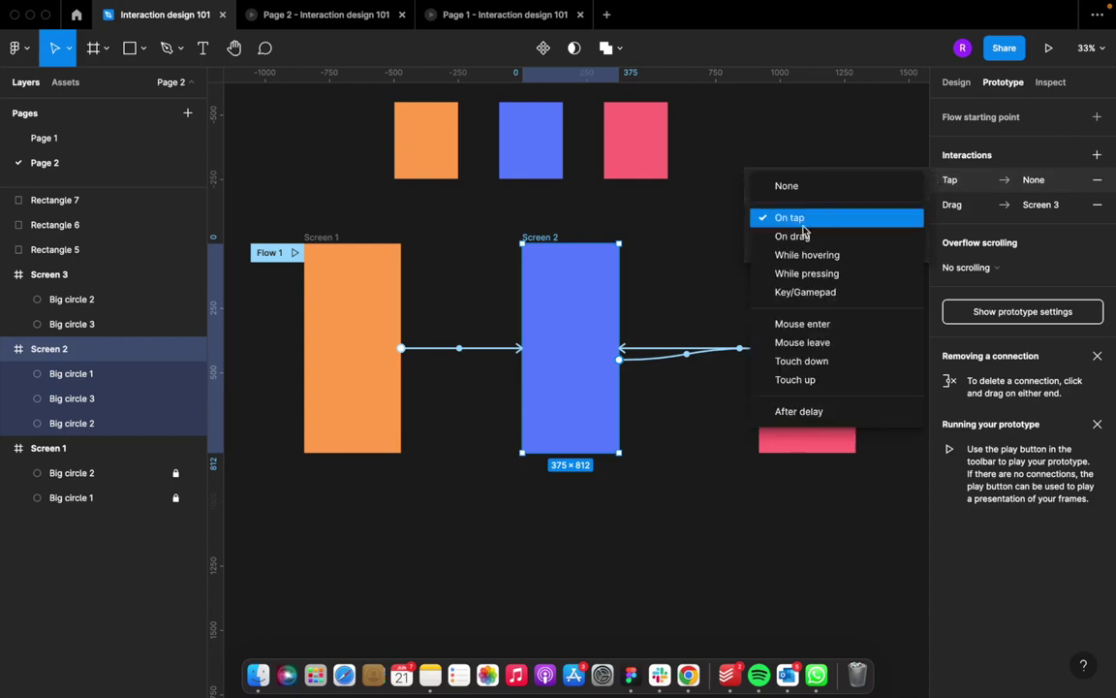
pyautogui.click(800, 237)
pyautogui.click(811, 245)
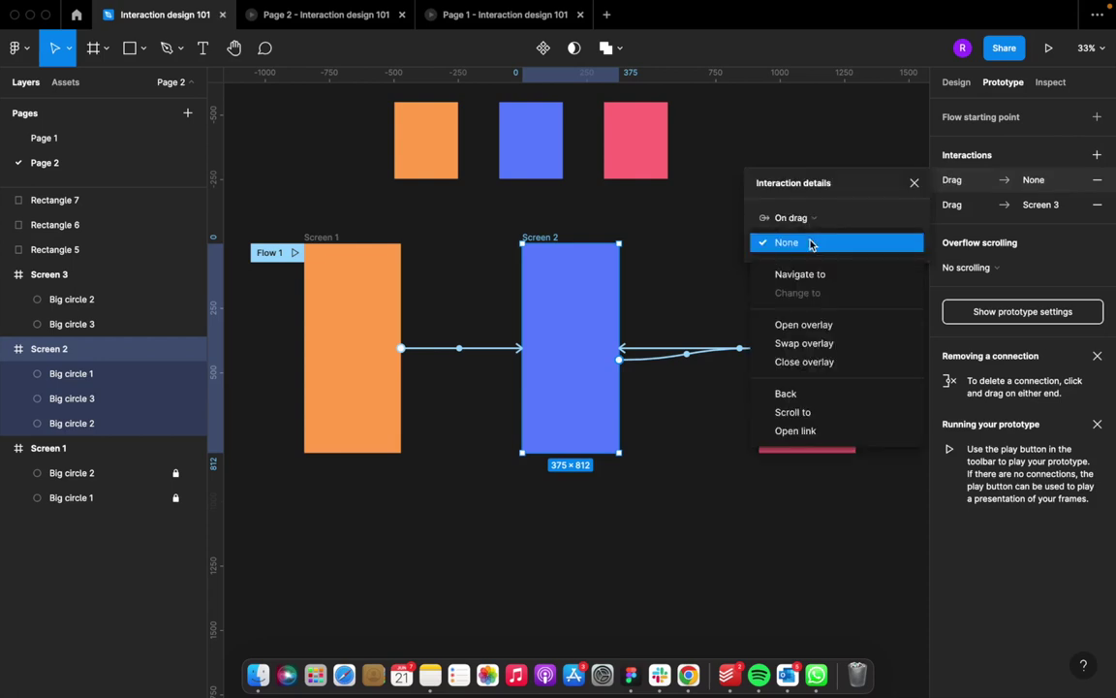
pyautogui.click(784, 274)
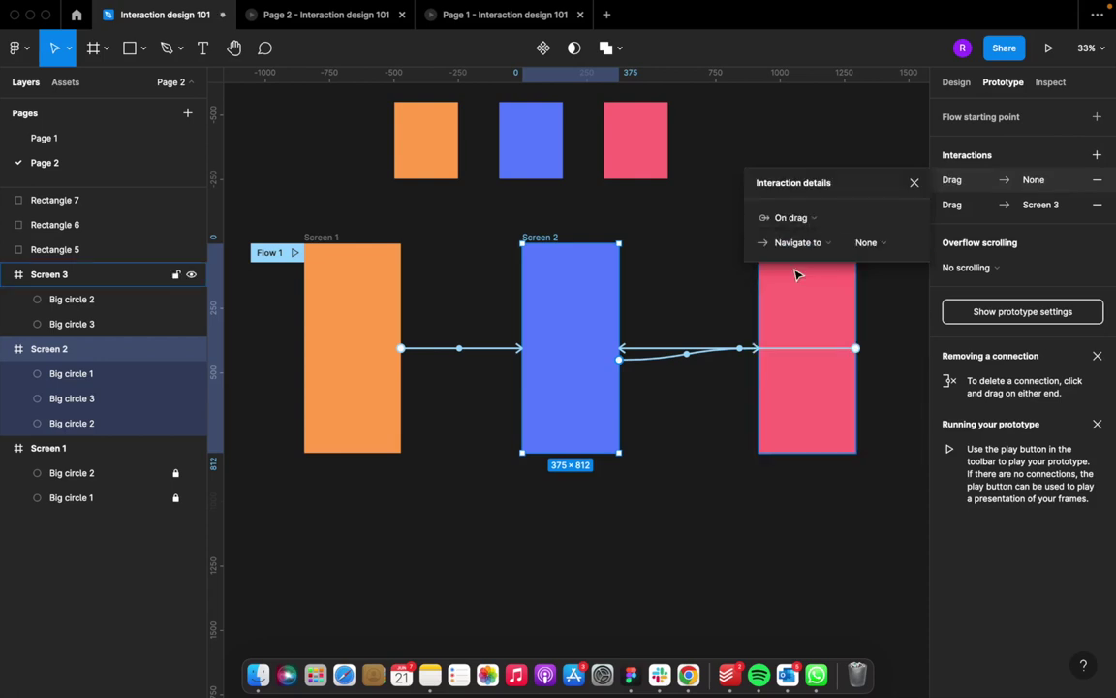
pyautogui.click(868, 244)
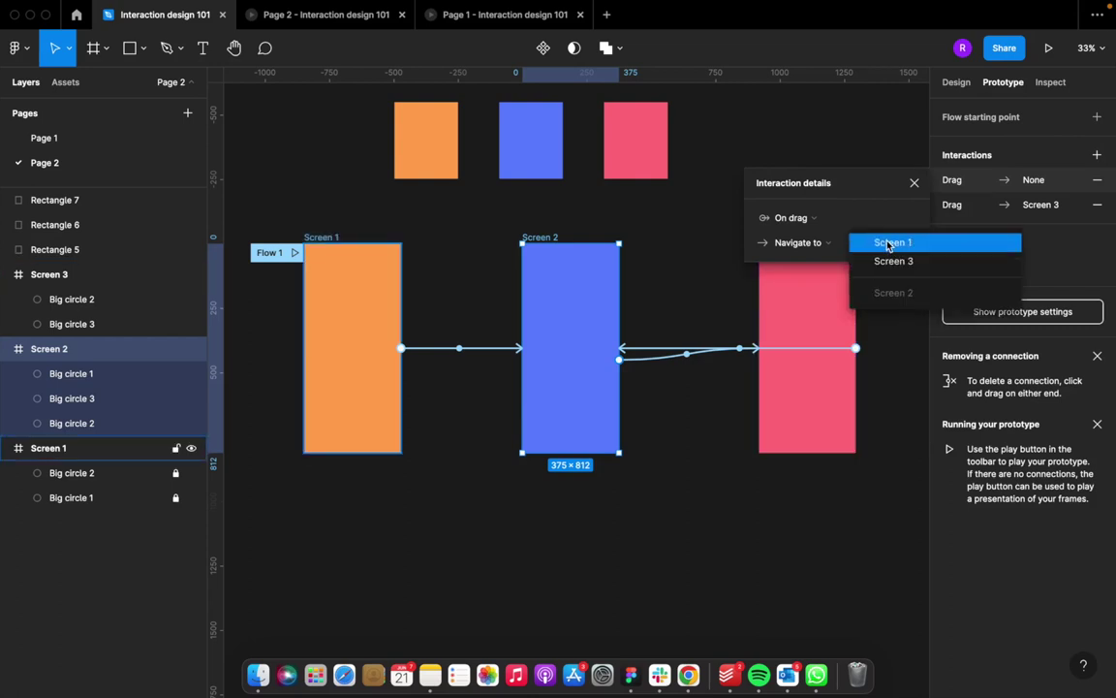
pyautogui.click(877, 242)
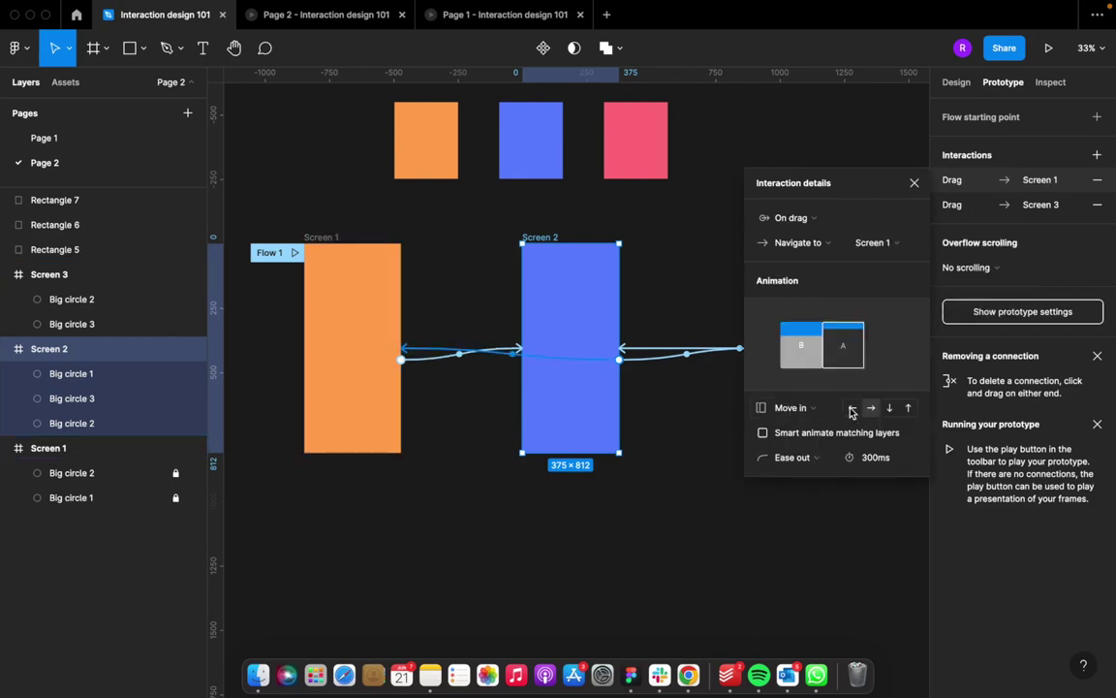
# Step: Set the Screen 1 drag interaction's animation to Slide out and reopen its details
pyautogui.click(780, 407)
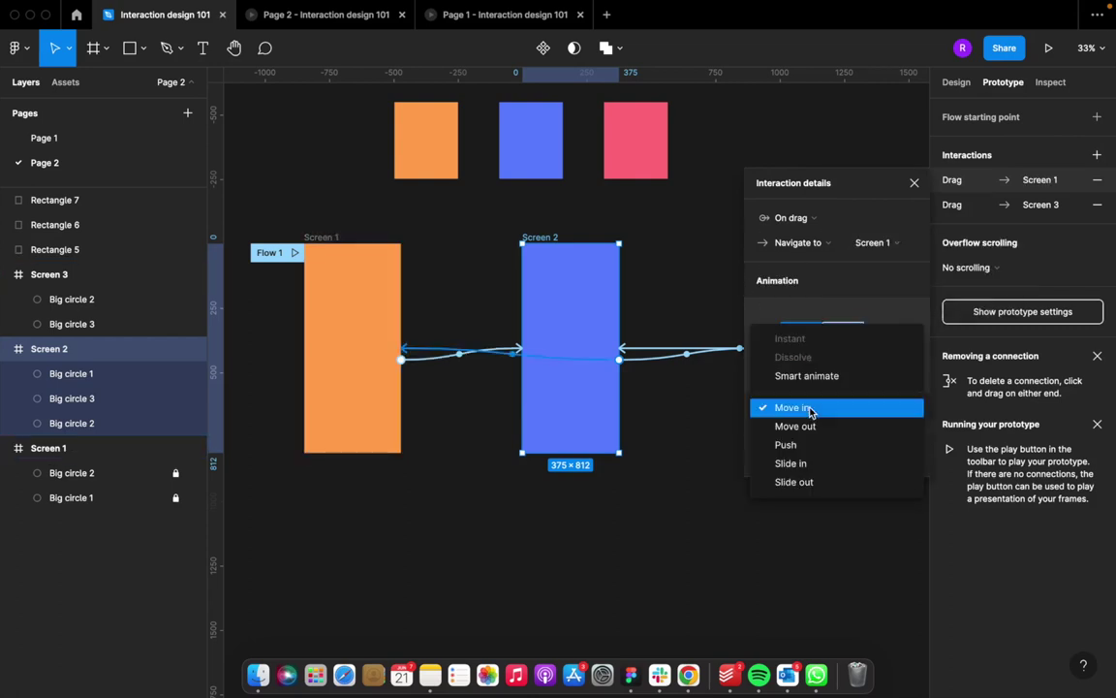
pyautogui.click(795, 481)
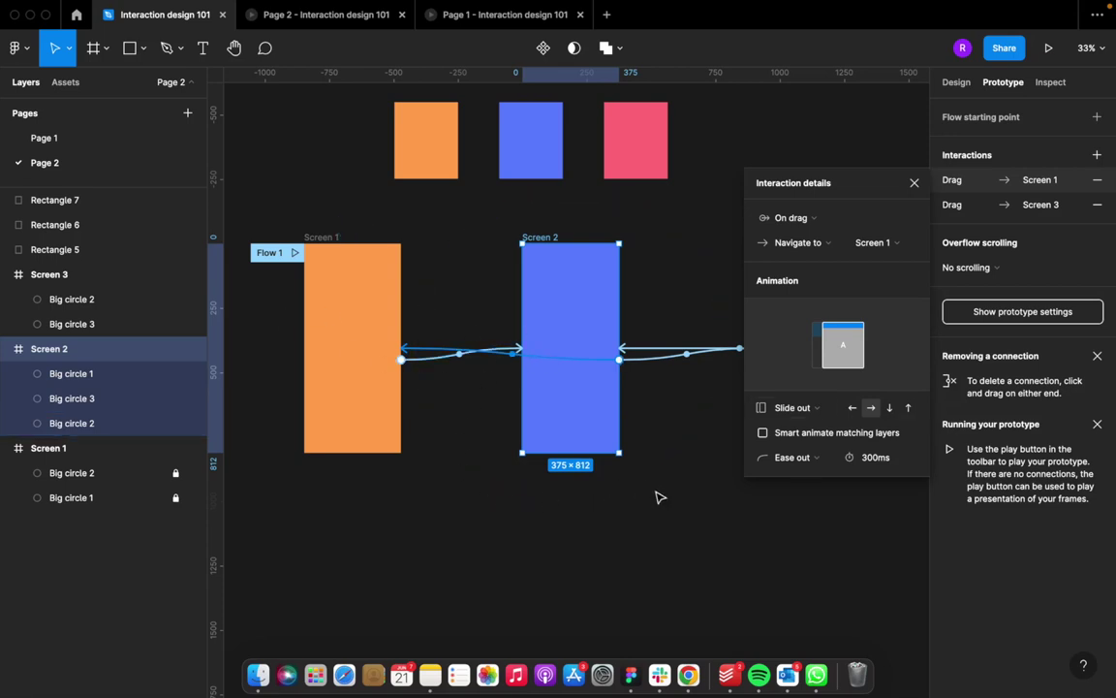
pyautogui.click(609, 554)
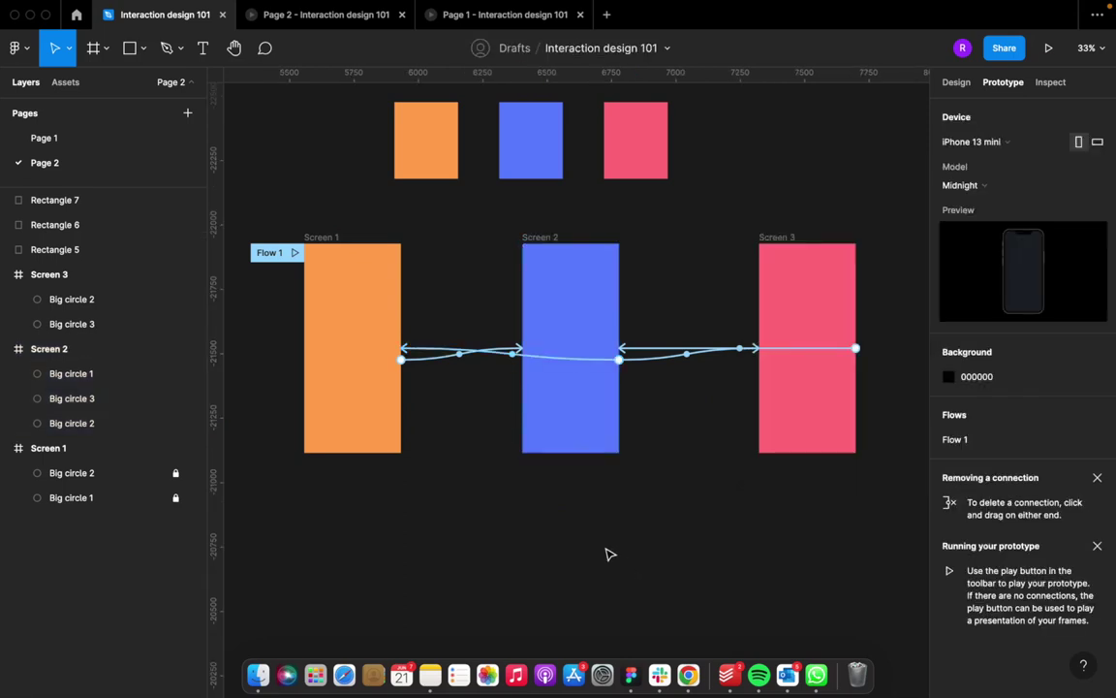
pyautogui.click(449, 357)
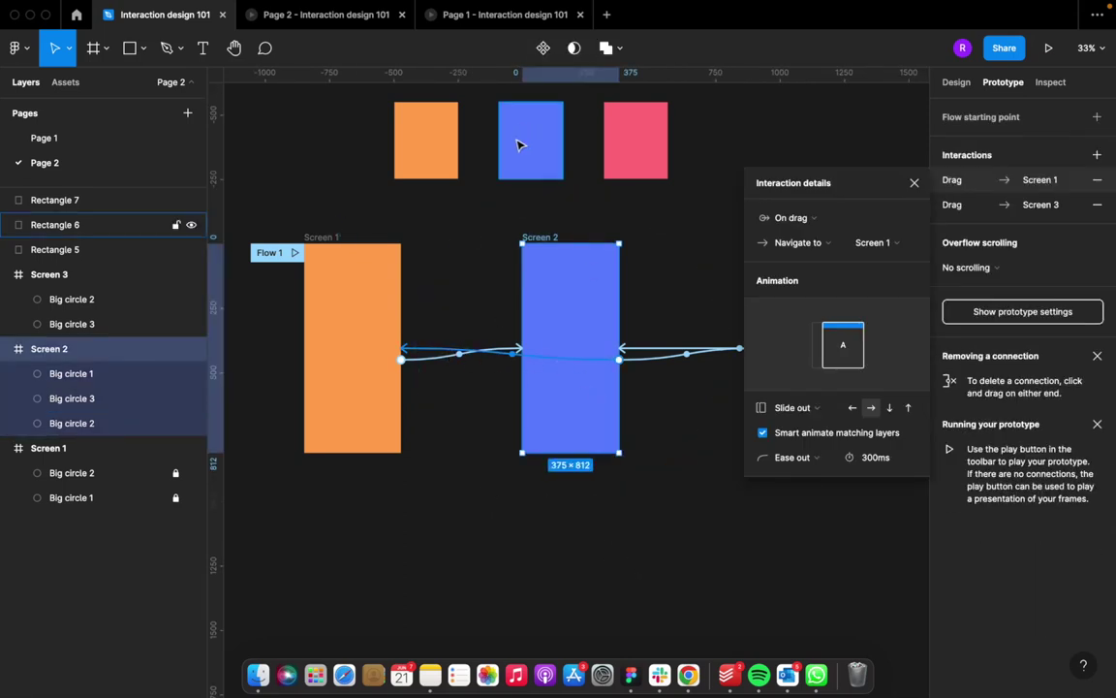
# Step: Test swiping between screens in the running prototype, then return to the editor
pyautogui.click(337, 28)
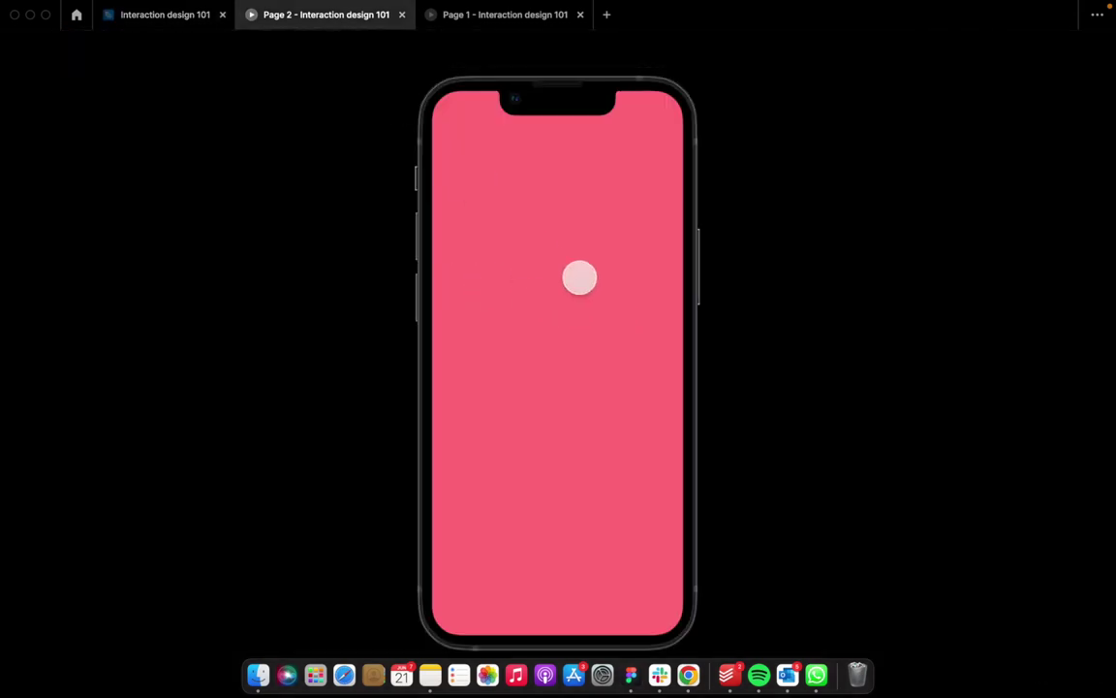
pyautogui.click(579, 278)
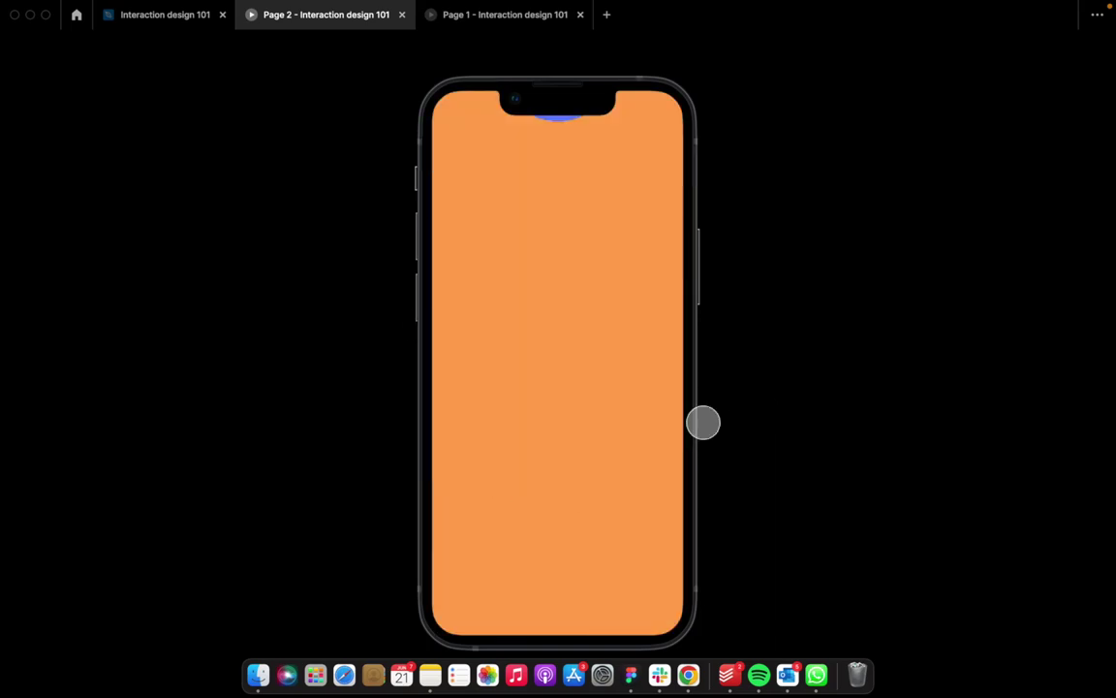
pyautogui.click(184, 21)
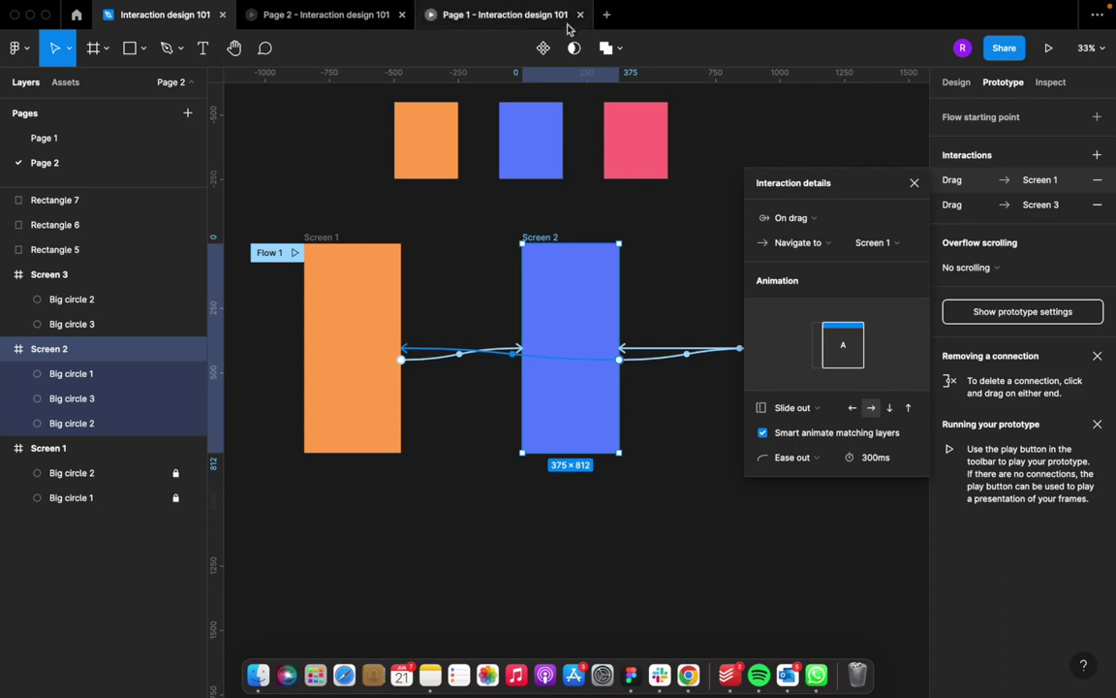
# Step: Close the Interaction details panel and review the Page 2 canvas
pyautogui.click(913, 184)
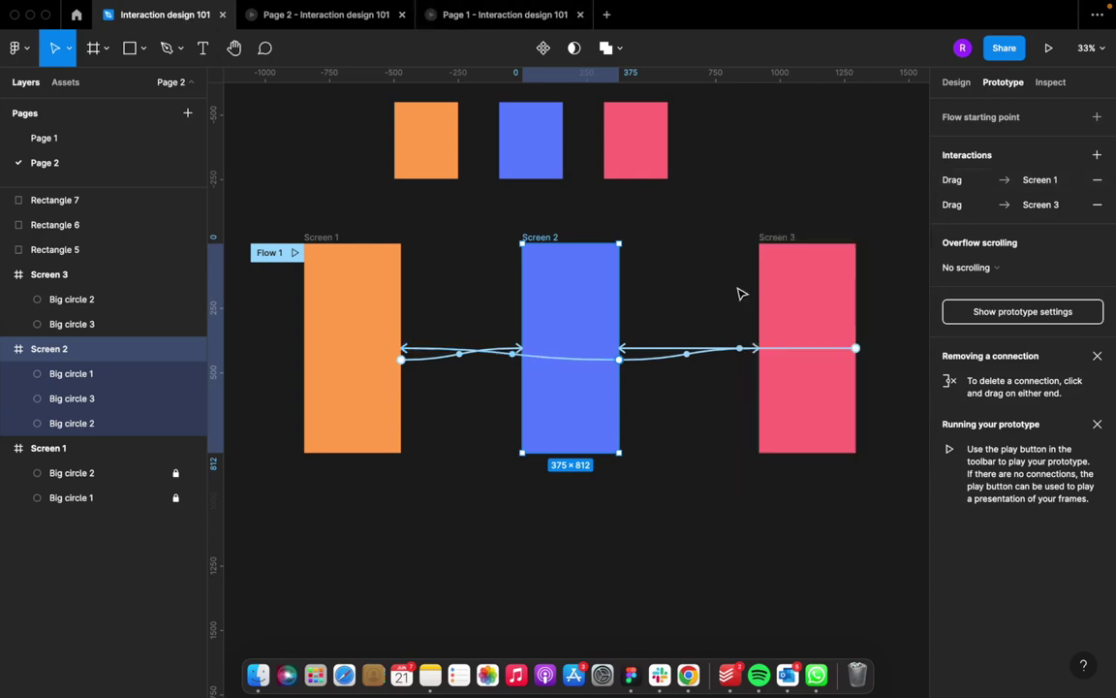
pyautogui.scroll(-3, 737, 290)
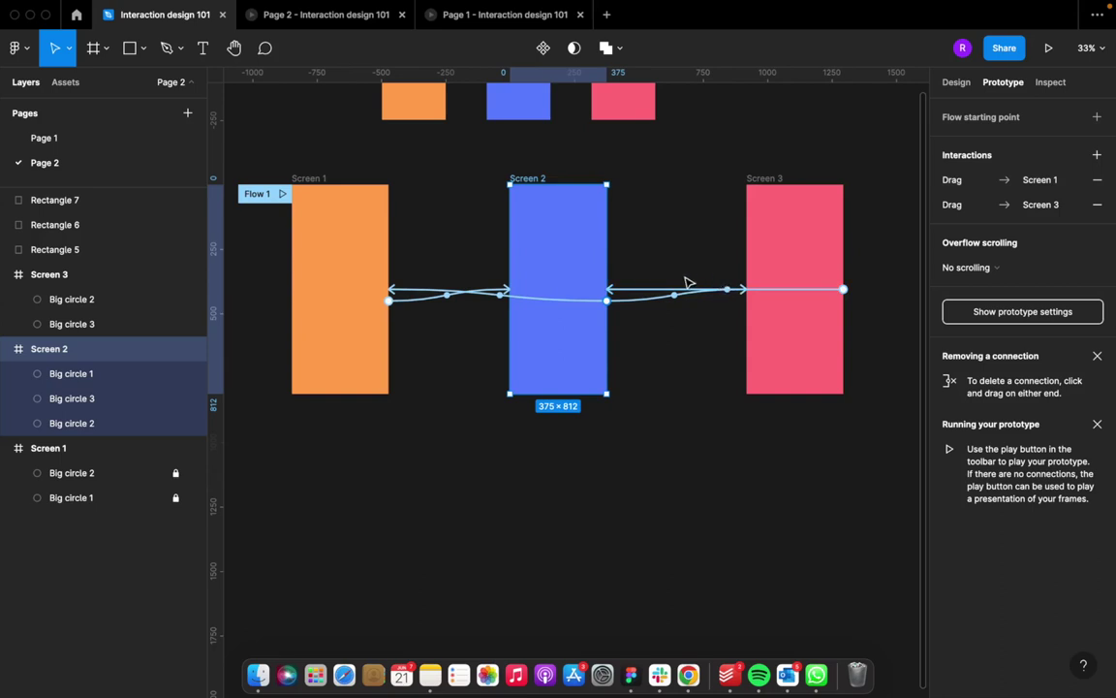
pyautogui.scroll(5, 669, 279)
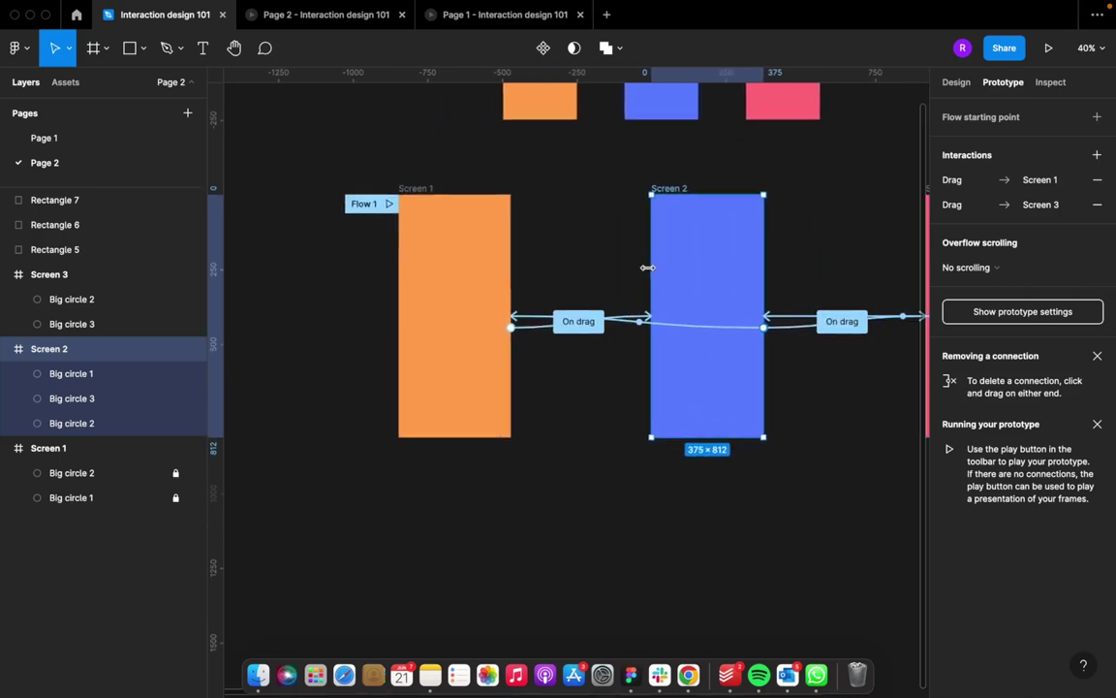
pyautogui.hscroll(2, 649, 271)
pyautogui.scroll(3, 597, 271)
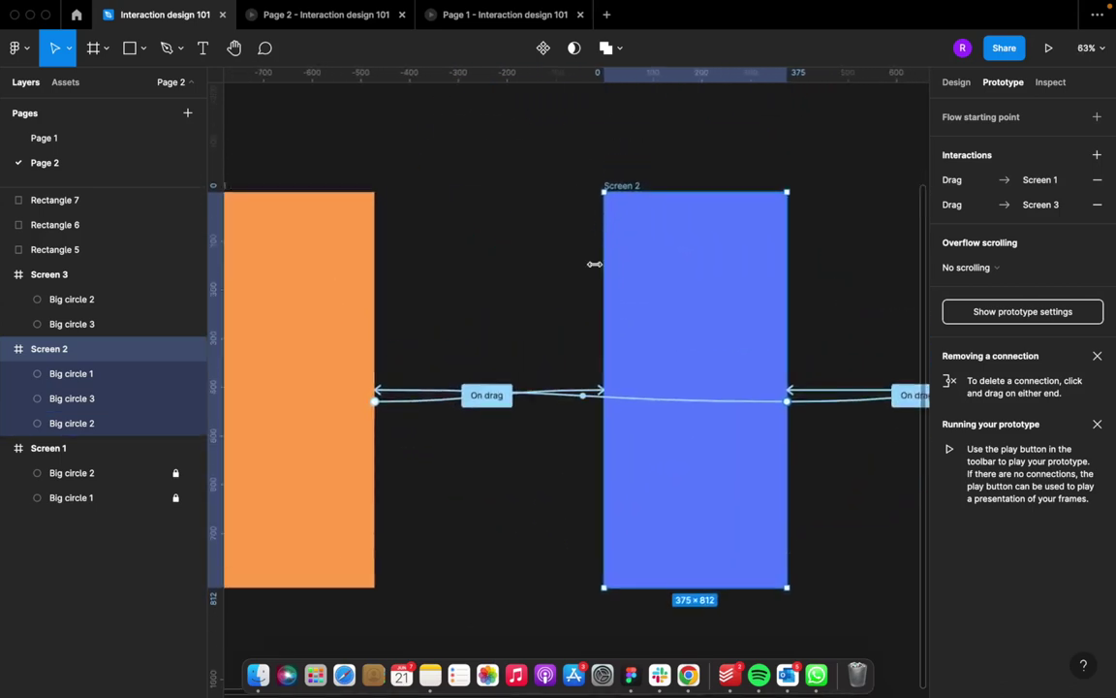
pyautogui.scroll(-5, 598, 272)
pyautogui.scroll(5, 598, 270)
pyautogui.scroll(-5, 598, 269)
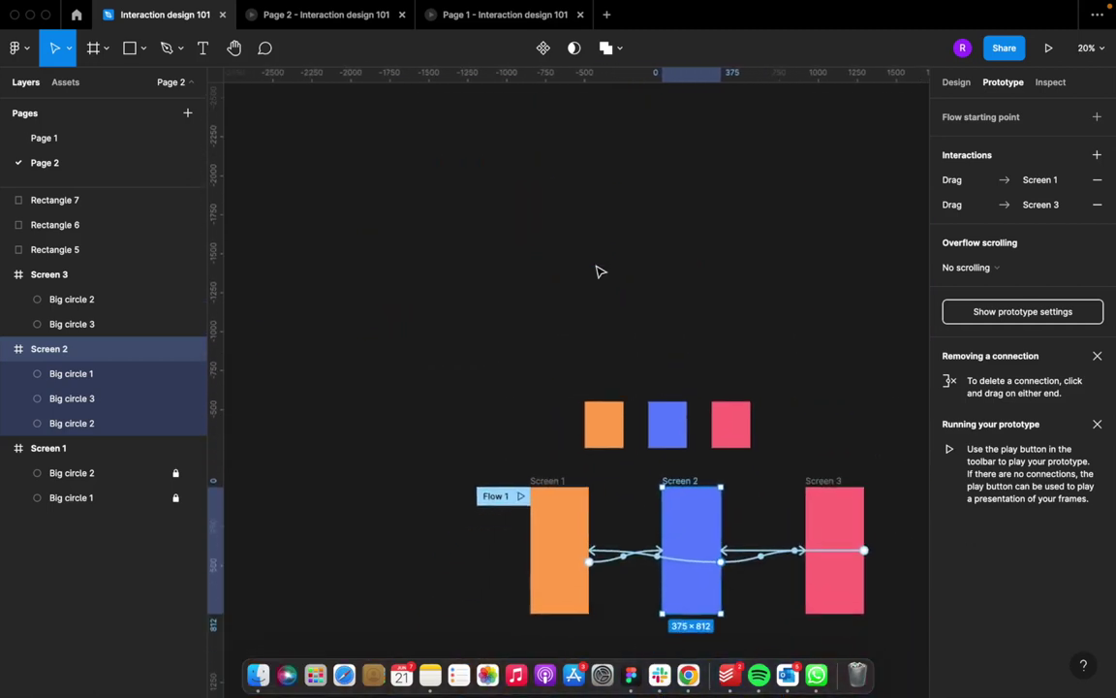
# Step: Swipe the prototype from the blue screen to pink and back, then return to the editor
pyautogui.click(493, 15)
pyautogui.moveTo(626, 255); pyautogui.dragTo(389, 198)
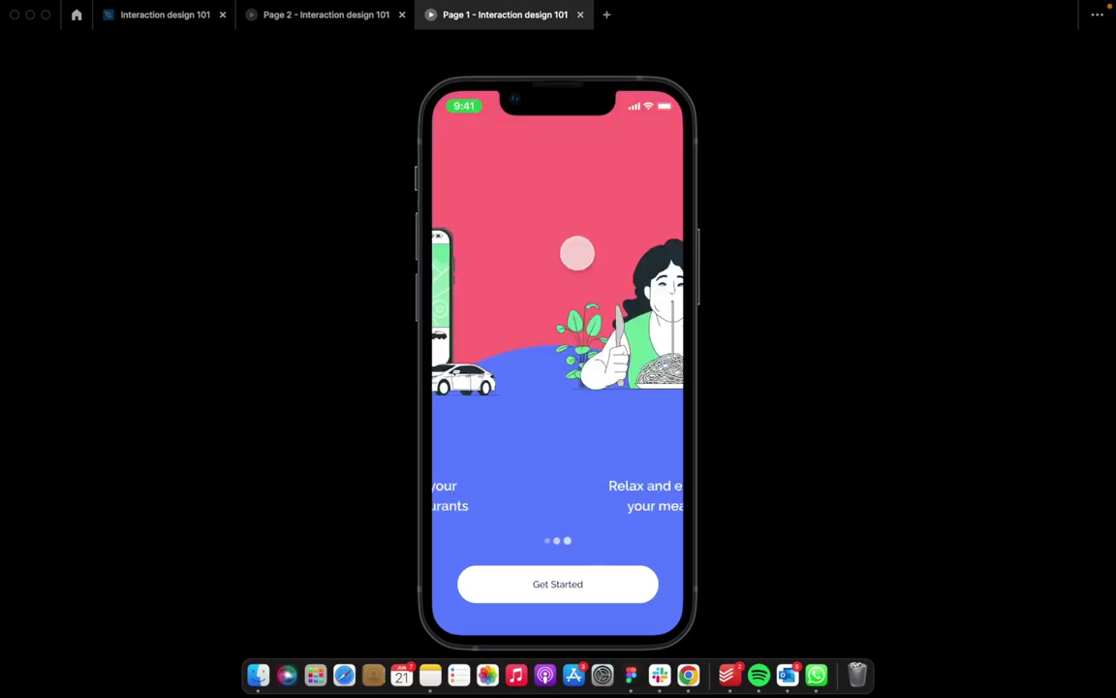
pyautogui.moveTo(510, 253); pyautogui.dragTo(738, 271)
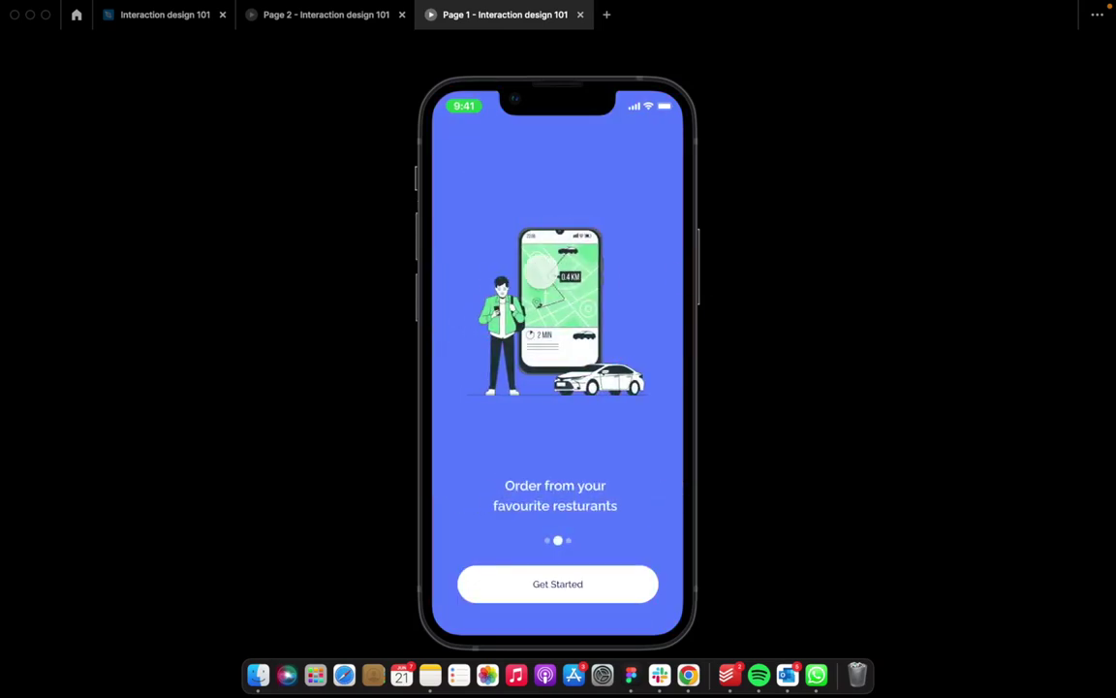
pyautogui.click(175, 21)
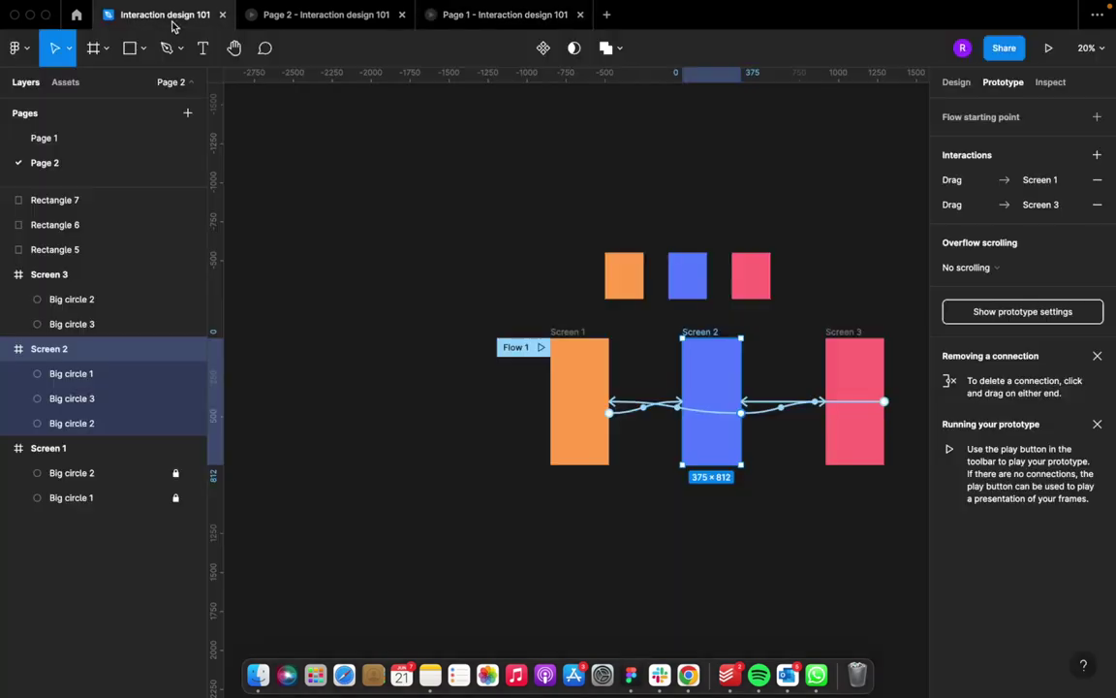
# Step: Switch to Page 1 and select the orange iPhone 13 mini - 1 frame
pyautogui.click(559, 333)
pyautogui.click(102, 137)
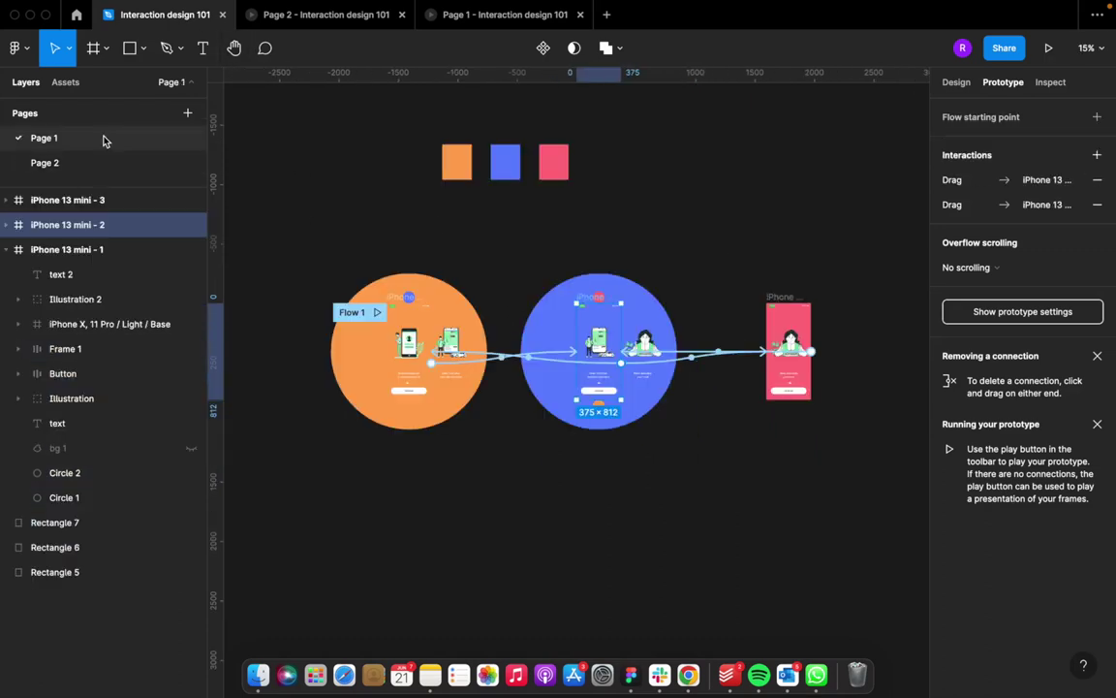
pyautogui.scroll(5, 410, 343)
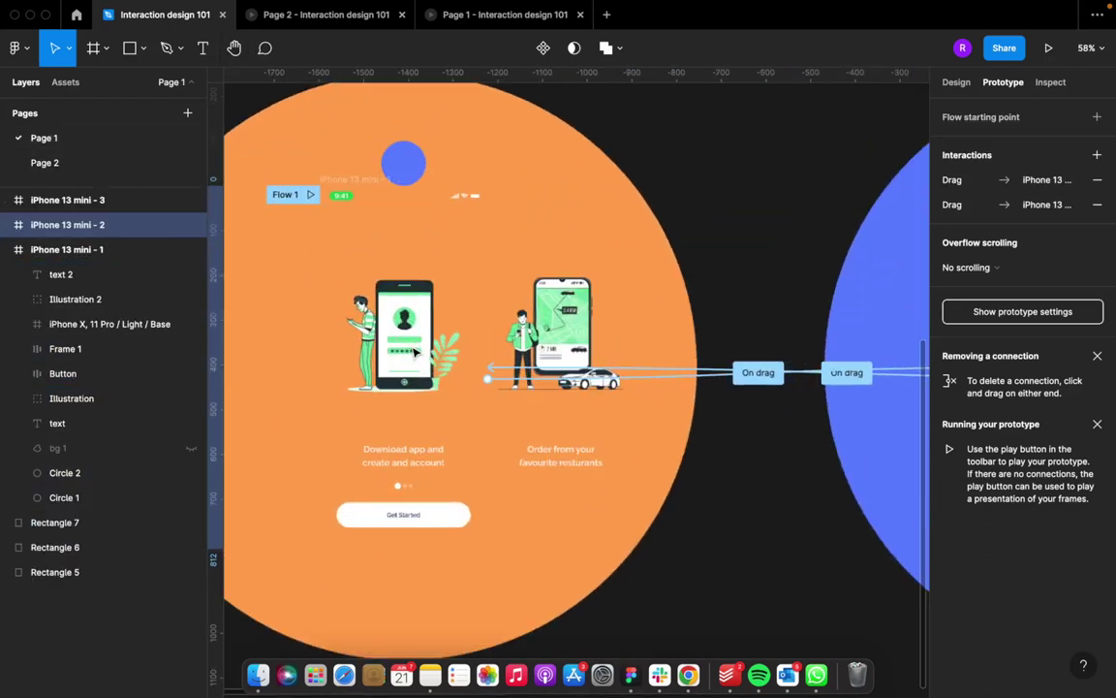
pyautogui.click(352, 177)
pyautogui.scroll(-5, 352, 175)
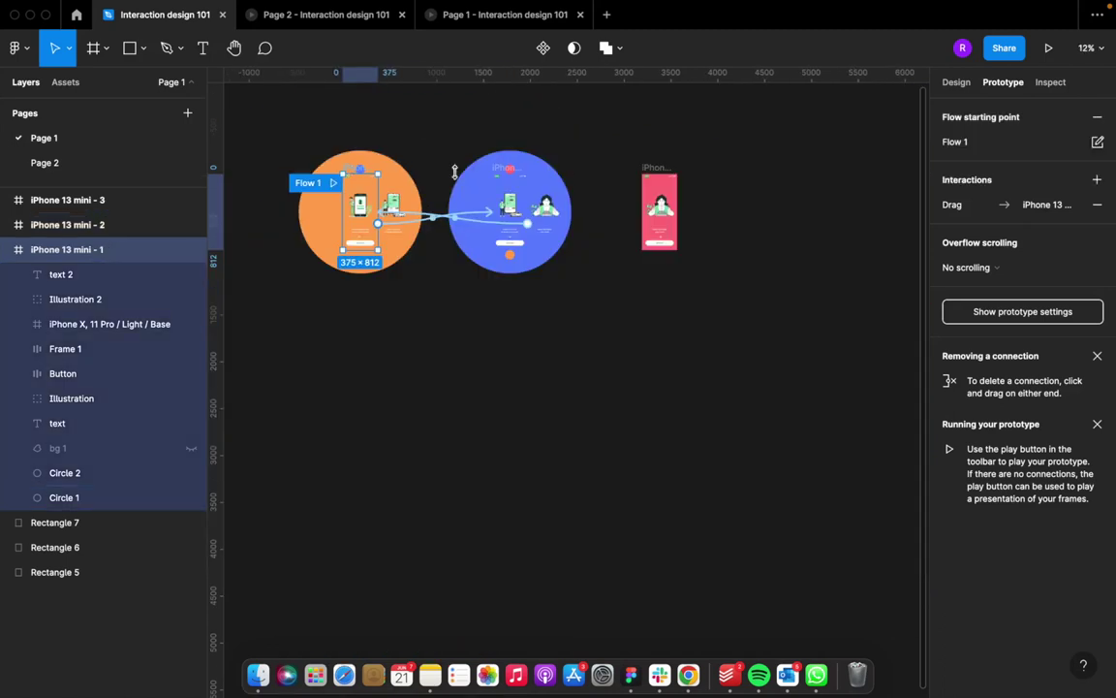
# Step: Enable Clip content on the iPhone 13 mini - 1 and - 2 frames
pyautogui.keyDown('shift'); pyautogui.click(504, 169); pyautogui.keyUp('shift')
pyautogui.keyDown('shift'); pyautogui.click(658, 168); pyautogui.keyUp('shift')
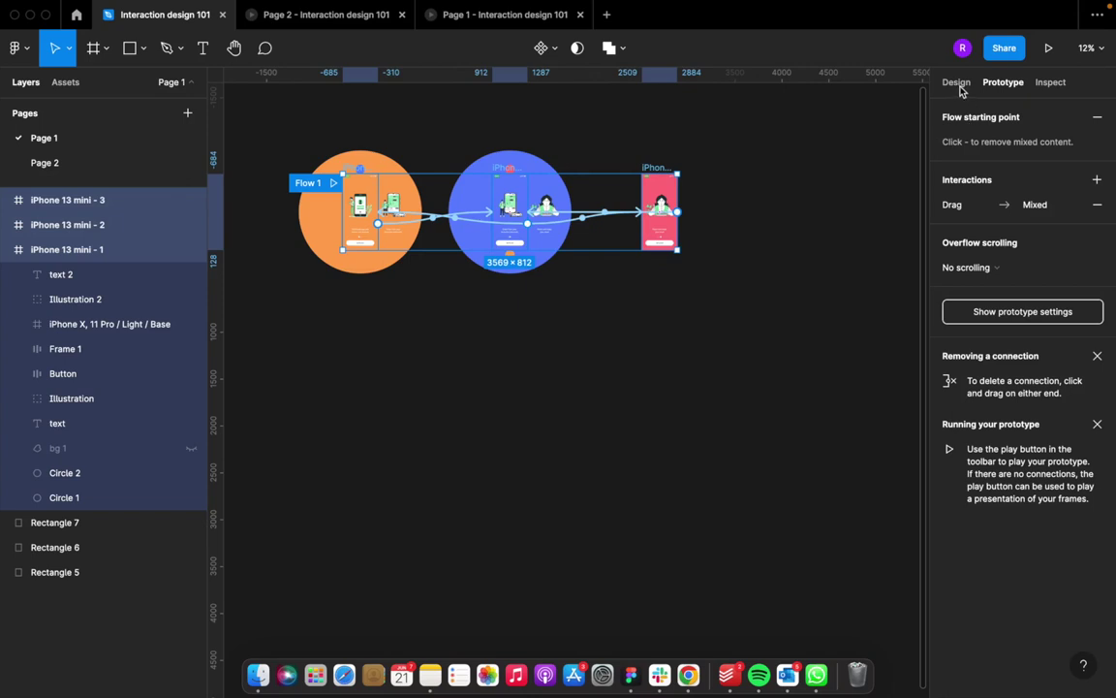
pyautogui.hotkey('shift', 'e')
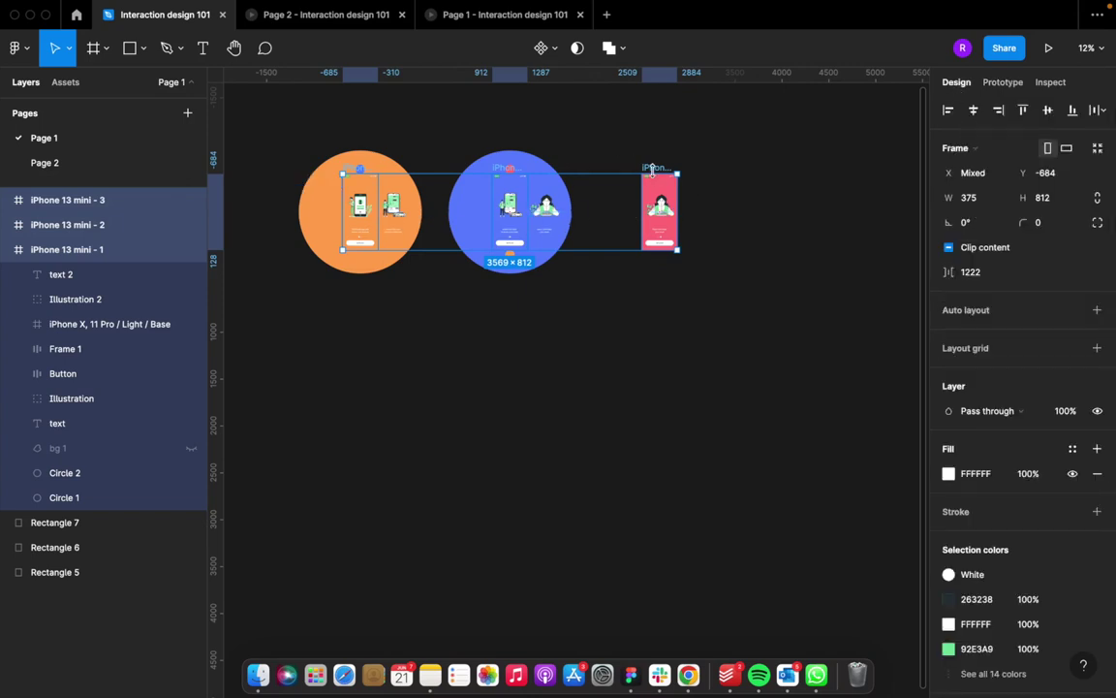
pyautogui.keyDown('shift'); pyautogui.click(655, 169); pyautogui.keyUp('shift')
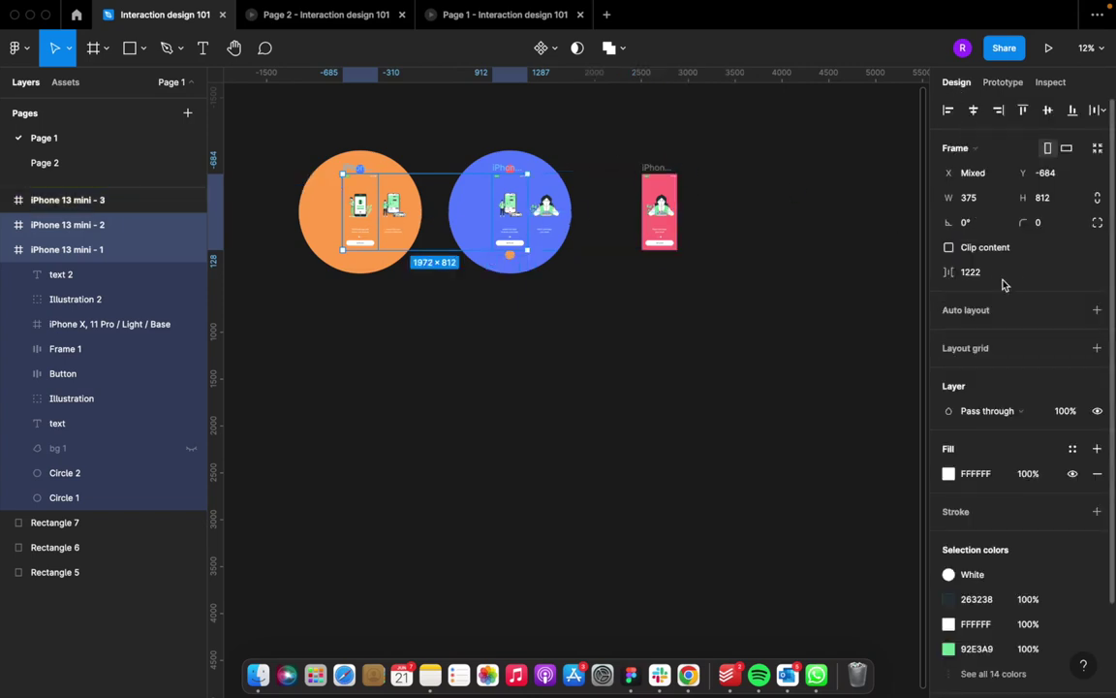
pyautogui.click(950, 247)
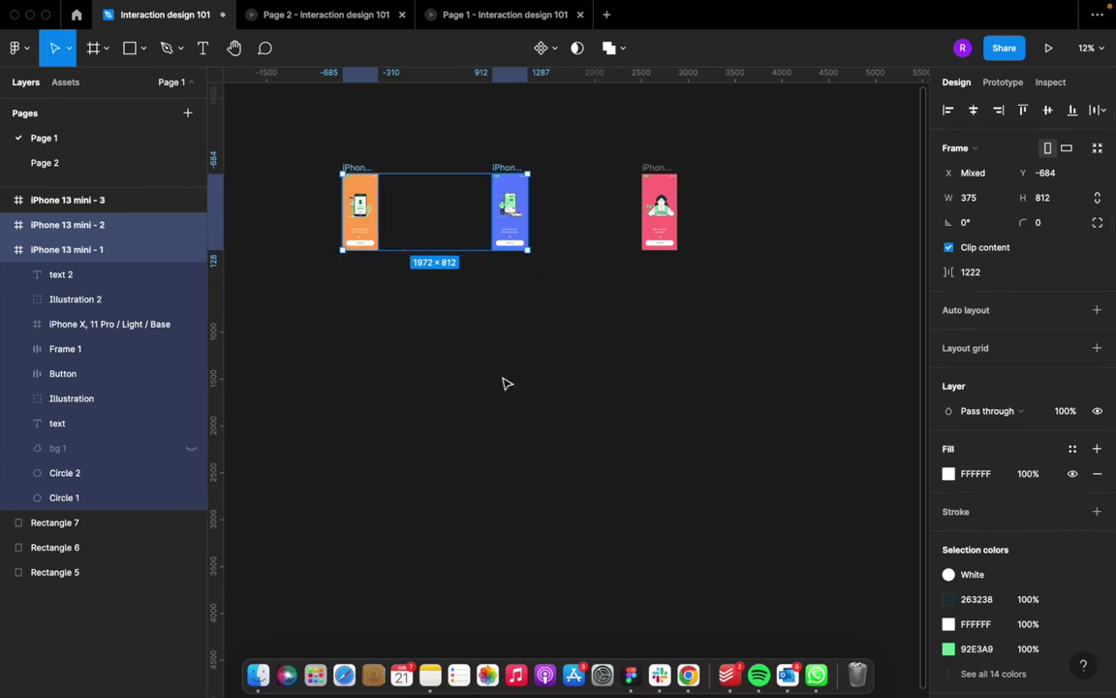
pyautogui.click(503, 384)
# Step: Select the orange screen's illustration, caption, progress dots and Get Started button
pyautogui.scroll(5, 450, 321)
pyautogui.scroll(5, 451, 321)
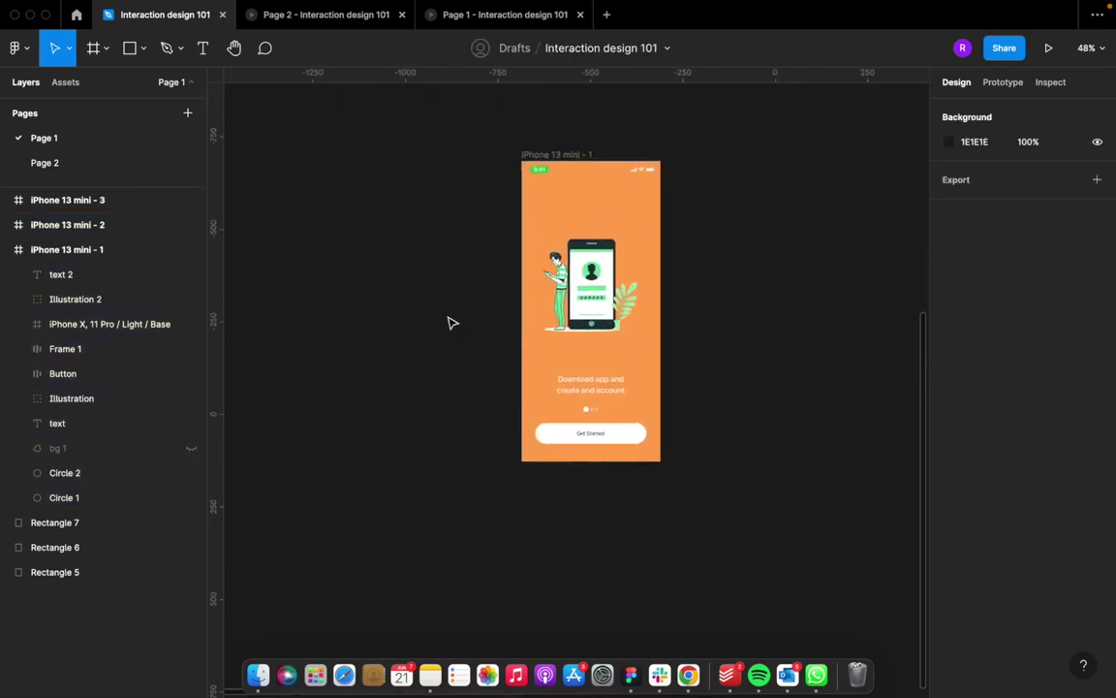
pyautogui.click(644, 310)
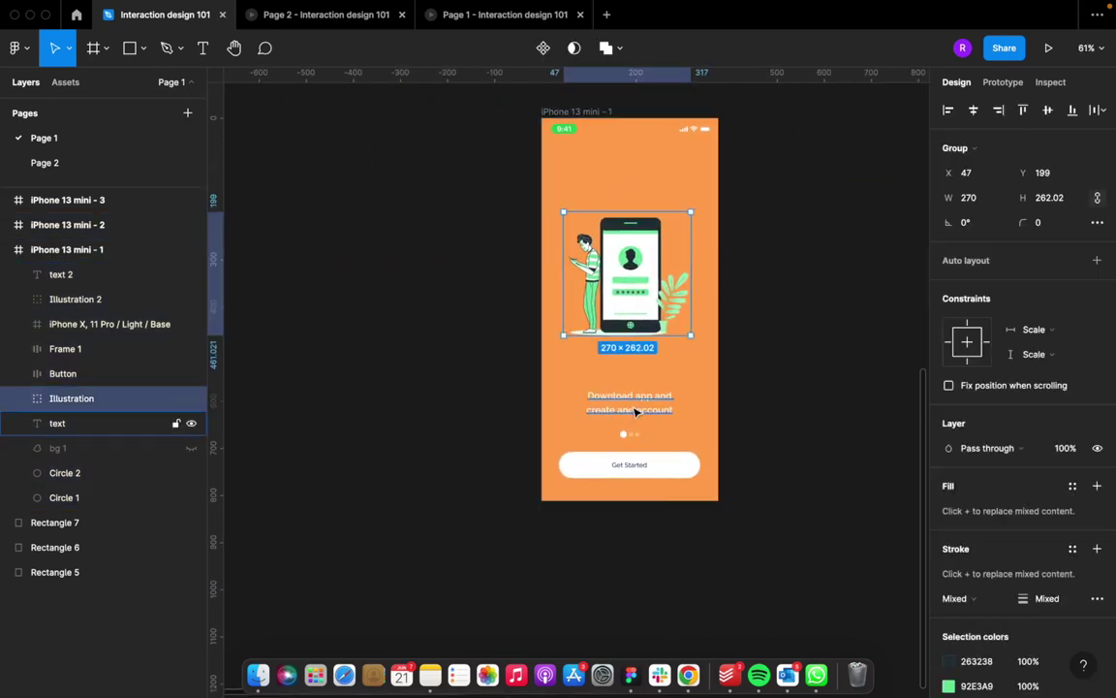
pyautogui.keyDown('shift'); pyautogui.click(635, 427); pyautogui.keyUp('shift')
pyautogui.keyDown('shift'); pyautogui.click(628, 434); pyautogui.keyUp('shift')
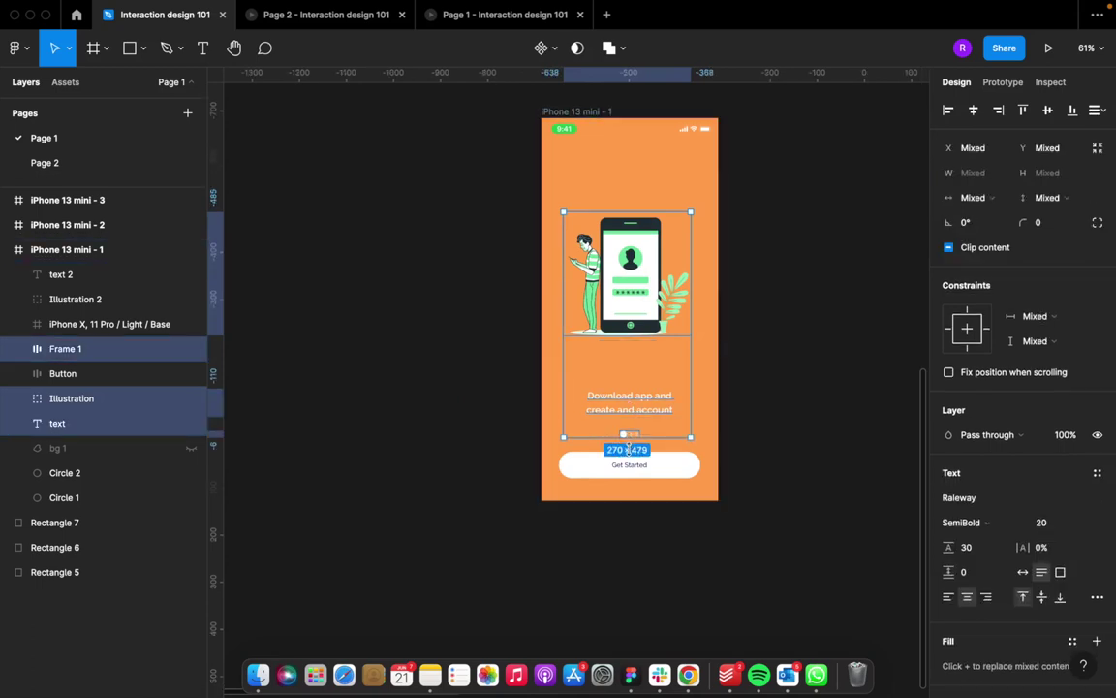
pyautogui.keyDown('shift'); pyautogui.click(630, 472); pyautogui.keyUp('shift')
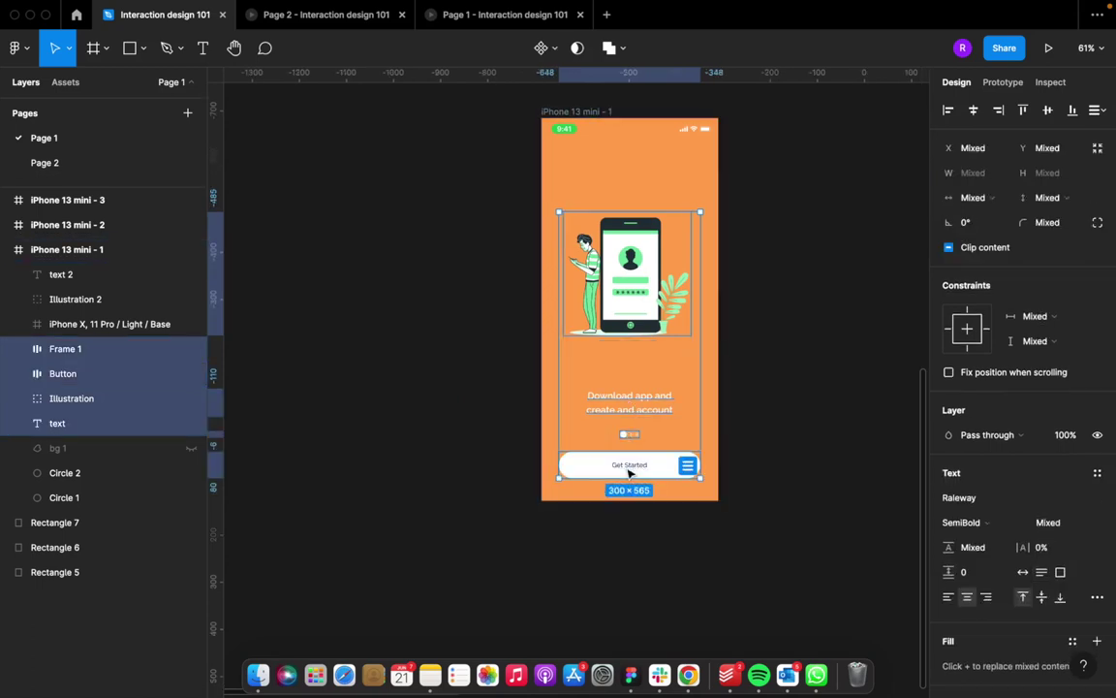
# Step: Paste the orange screen's content onto Page 2 beside Screen 1
pyautogui.click(70, 162)
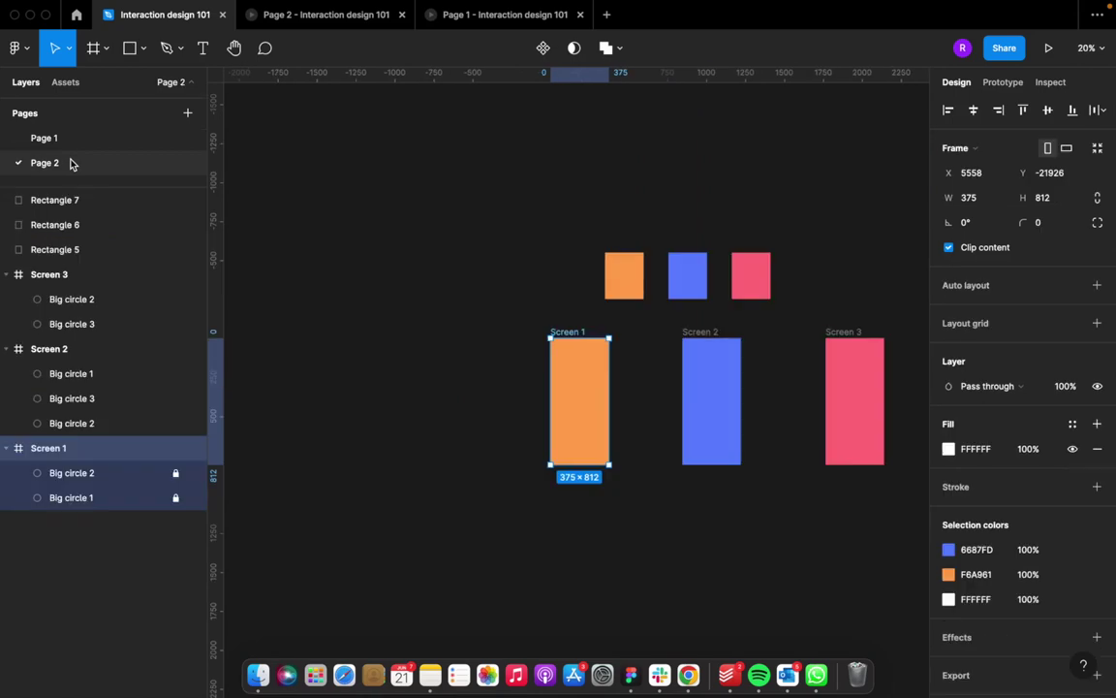
pyautogui.press('Escape')
pyautogui.press('super+v')
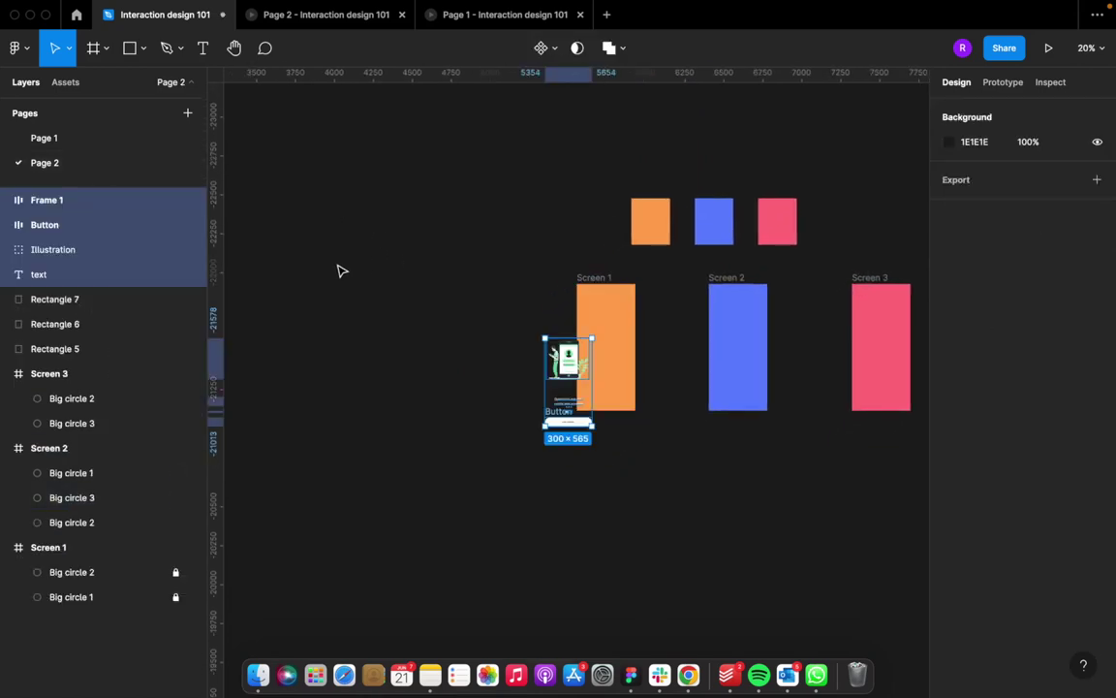
pyautogui.moveTo(569, 365); pyautogui.dragTo(481, 323)
# Step: On Page 1, select the blue screen's illustration, caption, progress dots and Get Started button
pyautogui.click(44, 138)
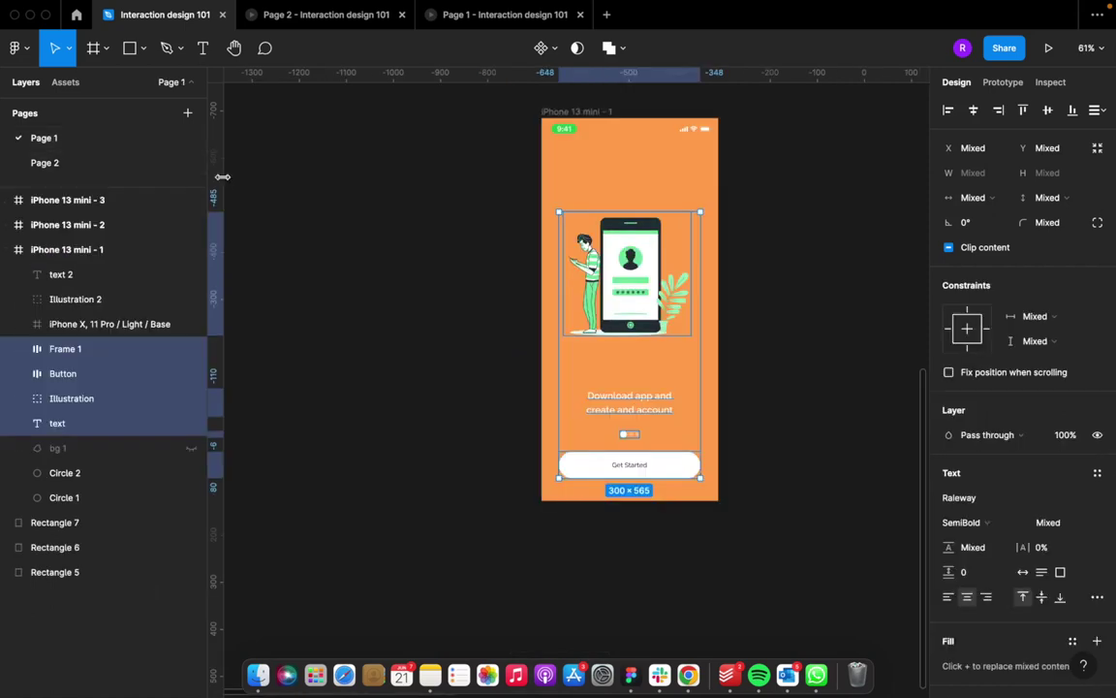
pyautogui.scroll(-5, 425, 194)
pyautogui.scroll(2, 424, 194)
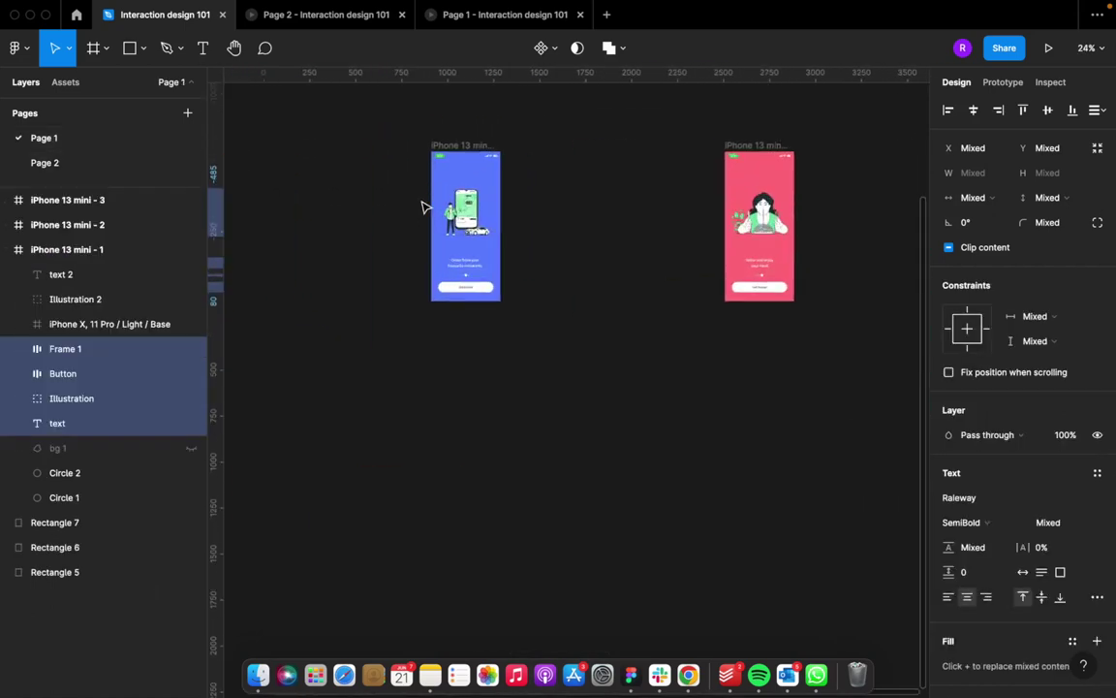
pyautogui.keyDown('super'); pyautogui.click(481, 226); pyautogui.keyUp('super')
pyautogui.click(528, 254)
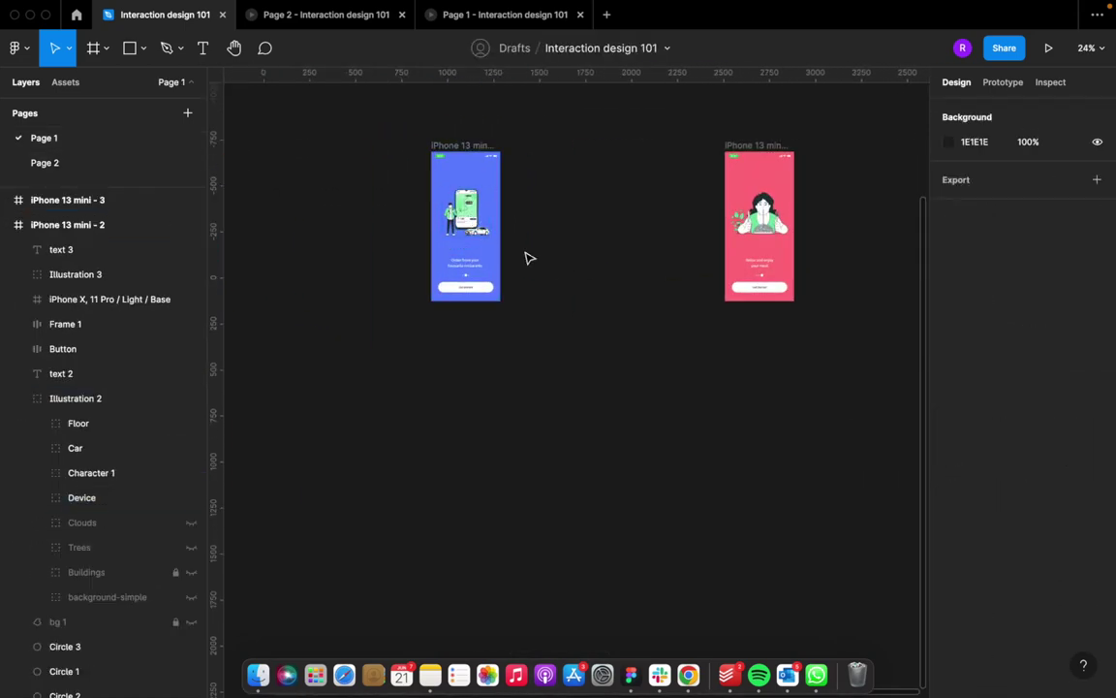
pyautogui.click(450, 215)
pyautogui.keyDown('shift'); pyautogui.click(467, 262); pyautogui.keyUp('shift')
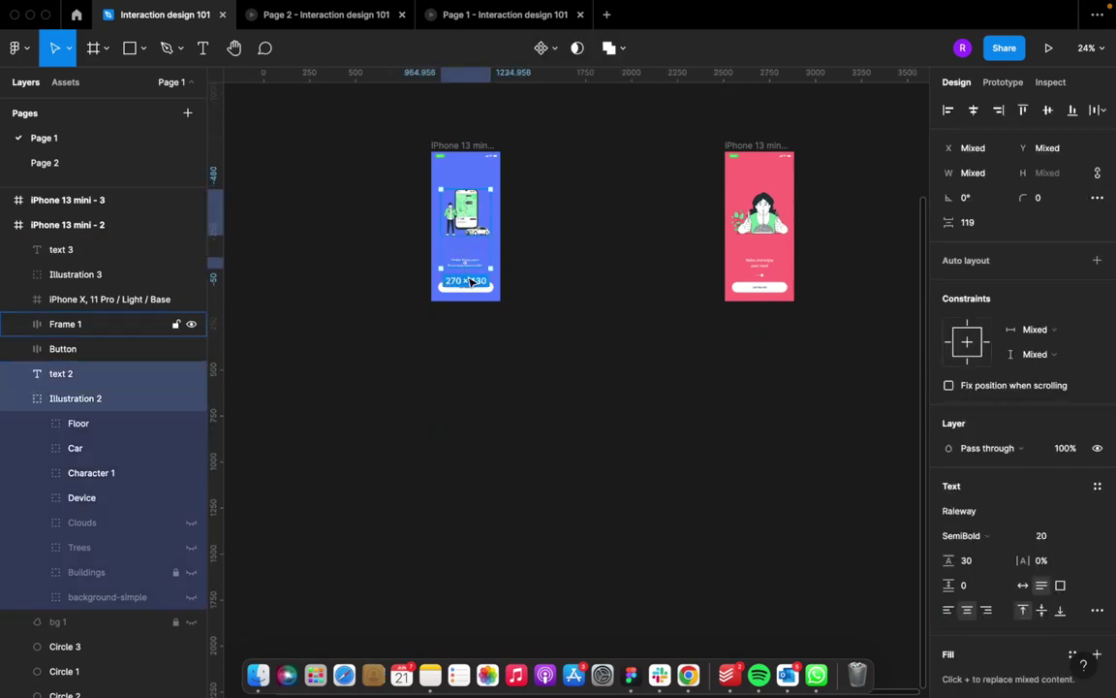
pyautogui.keyDown('shift'); pyautogui.click(467, 275); pyautogui.keyUp('shift')
pyautogui.scroll(5, 471, 271)
pyautogui.keyDown('shift'); pyautogui.click(476, 326); pyautogui.keyUp('shift')
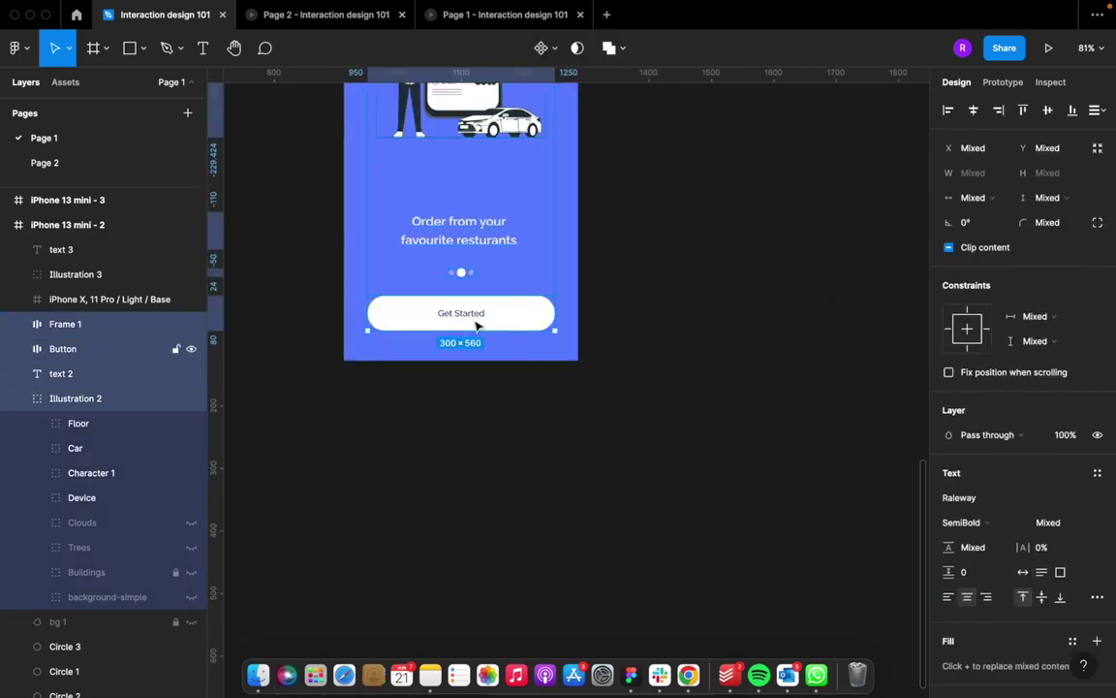
# Step: Paste the blue screen's content on Page 2 between Screen 2 and Screen 3
pyautogui.click(87, 161)
pyautogui.hscroll(5, 472, 283)
pyautogui.scroll(5, 543, 311)
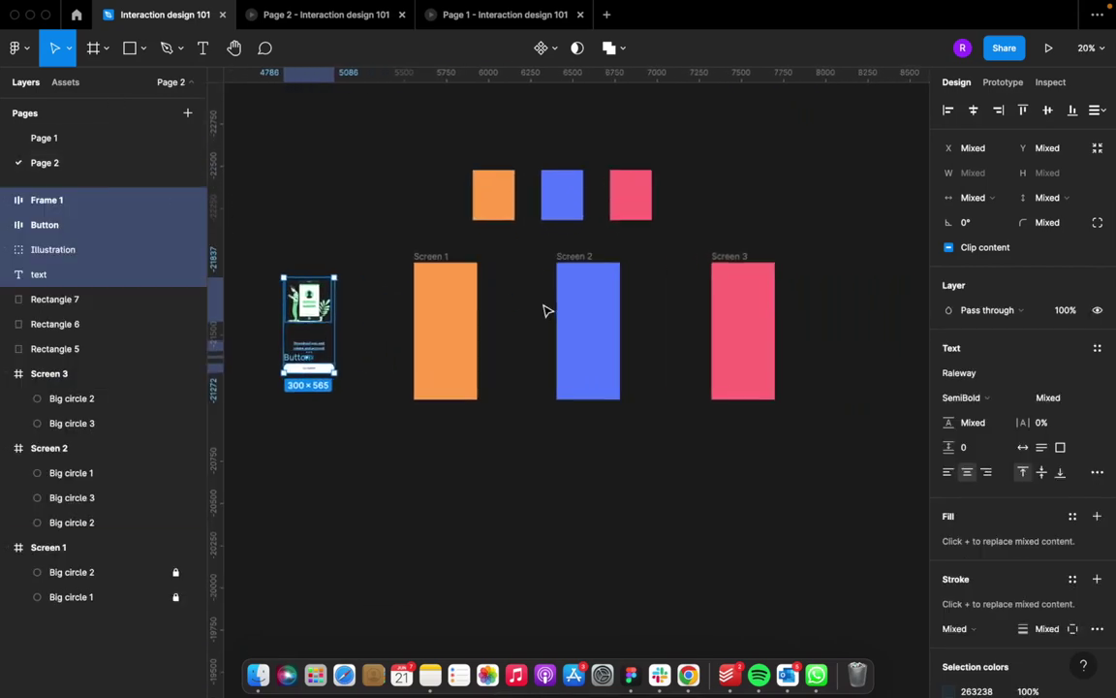
pyautogui.click(514, 268)
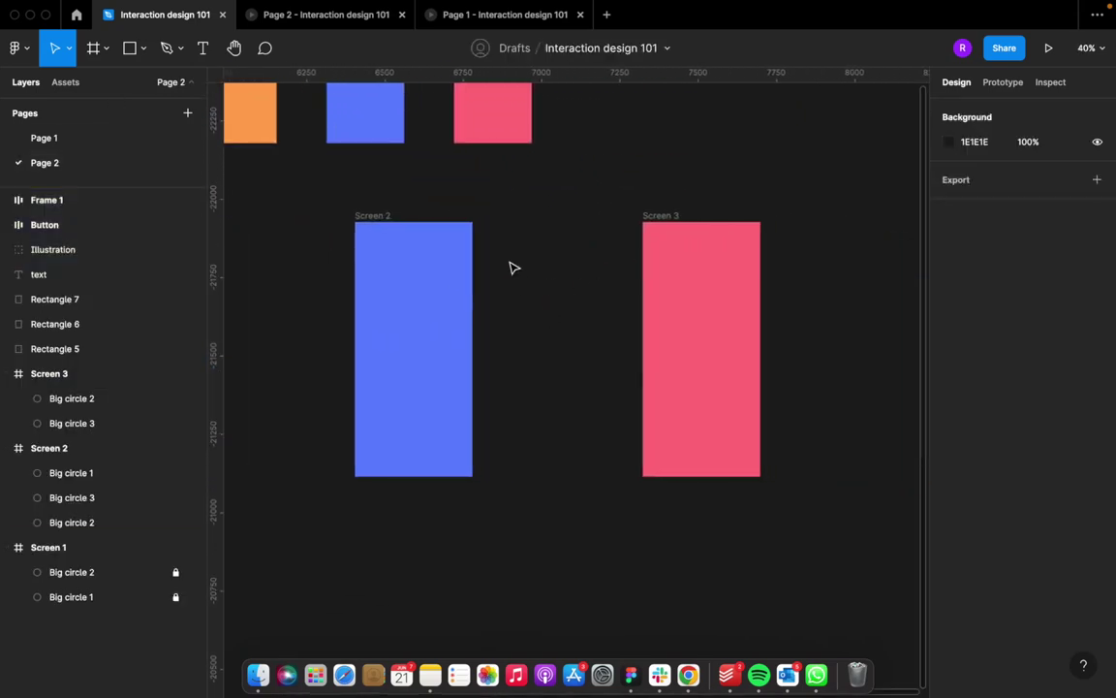
pyautogui.press('super+v')
pyautogui.moveTo(559, 319); pyautogui.dragTo(523, 278)
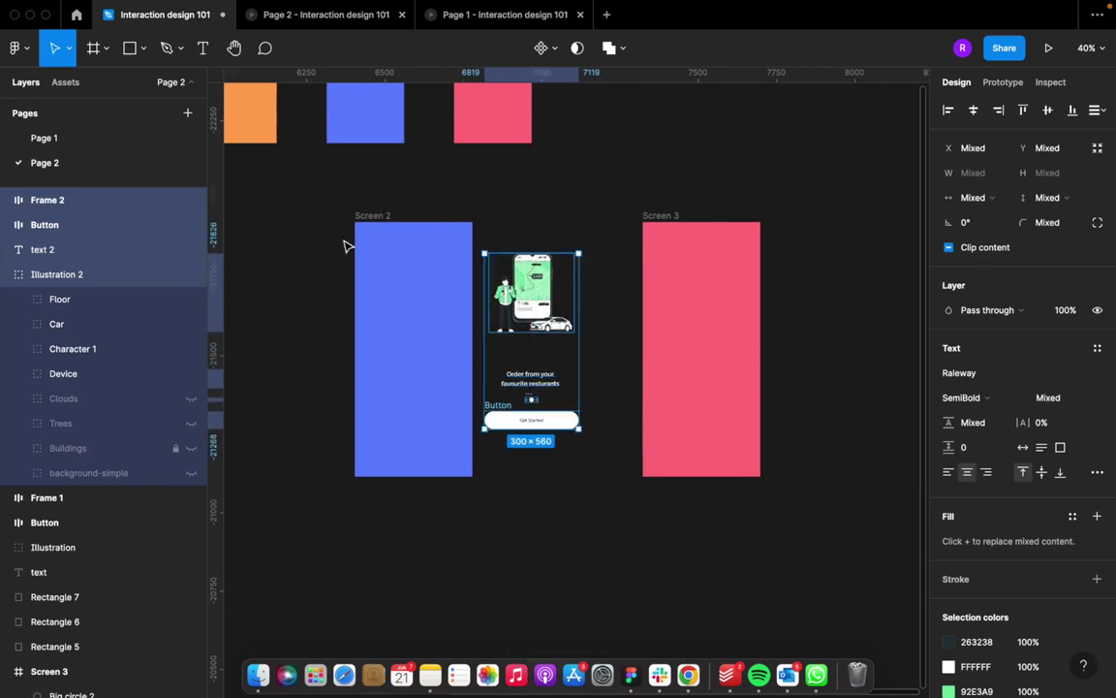
# Step: On Page 1, select the pink screen's illustration, caption, progress dots and Get Started button
pyautogui.click(92, 137)
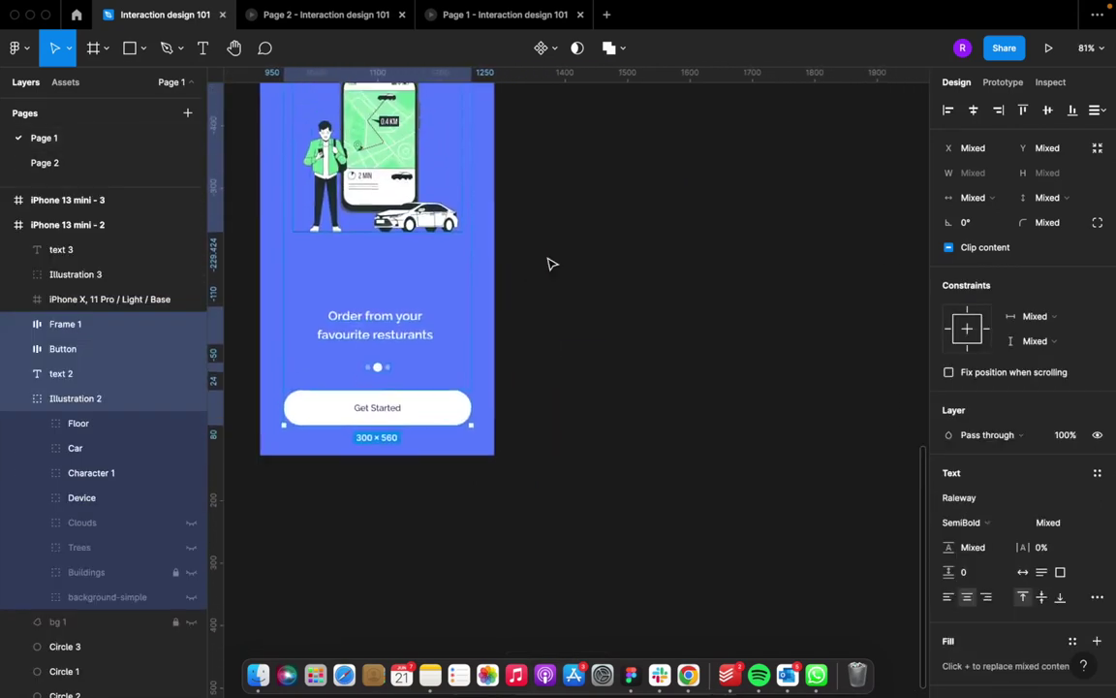
pyautogui.scroll(-5, 550, 264)
pyautogui.hscroll(8, 550, 264)
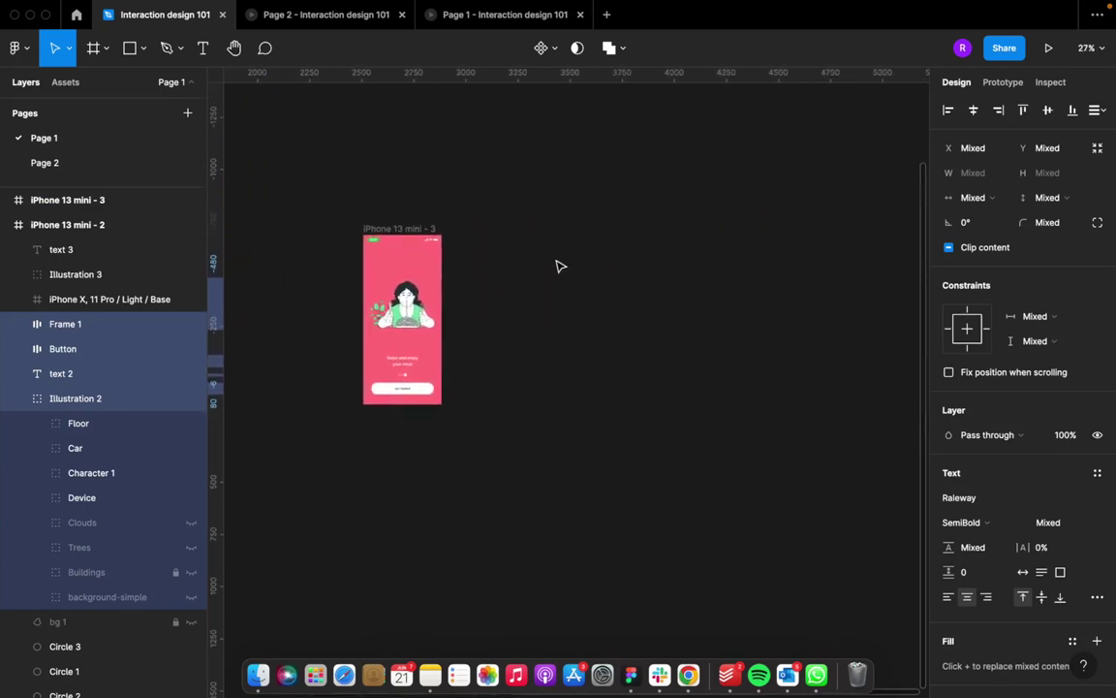
pyautogui.hscroll(-1, 559, 265)
pyautogui.click(416, 310)
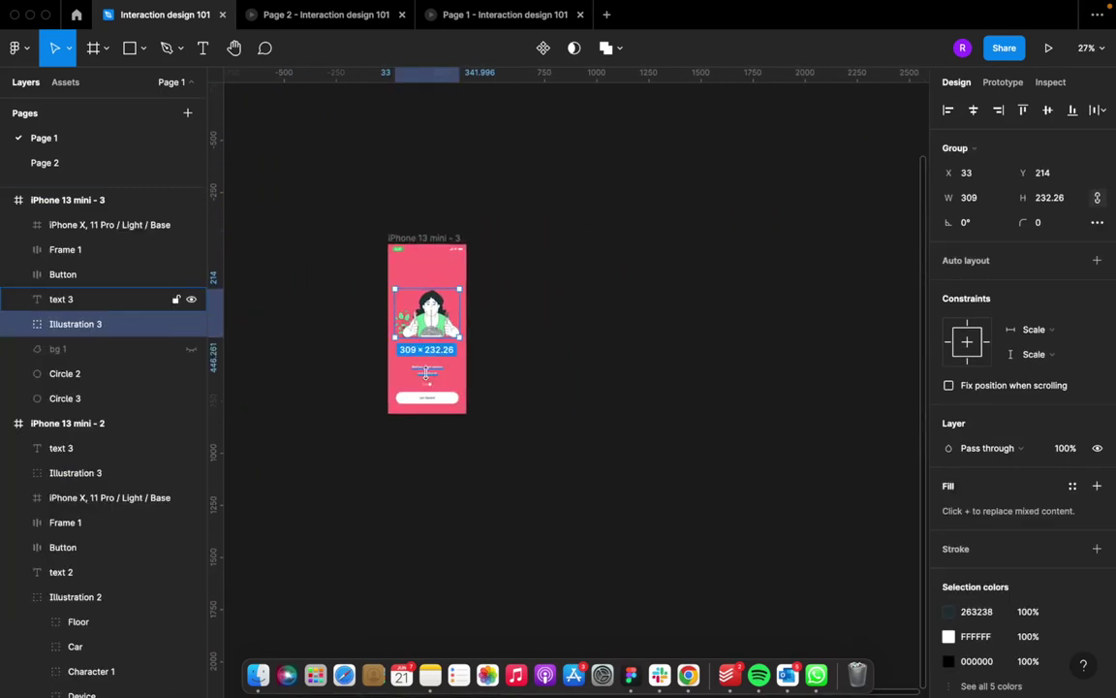
pyautogui.keyDown('shift'); pyautogui.click(426, 373); pyautogui.keyUp('shift')
pyautogui.hscroll(3, 436, 392)
pyautogui.scroll(2, 436, 392)
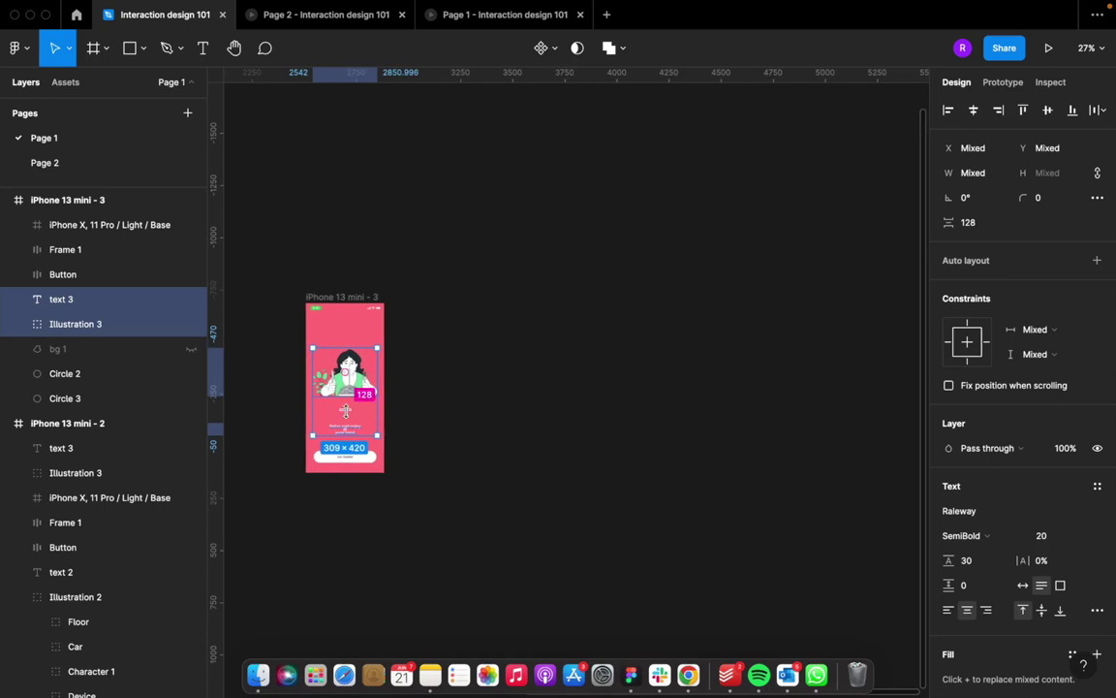
pyautogui.scroll(10, 345, 411)
pyautogui.scroll(-2, 395, 482)
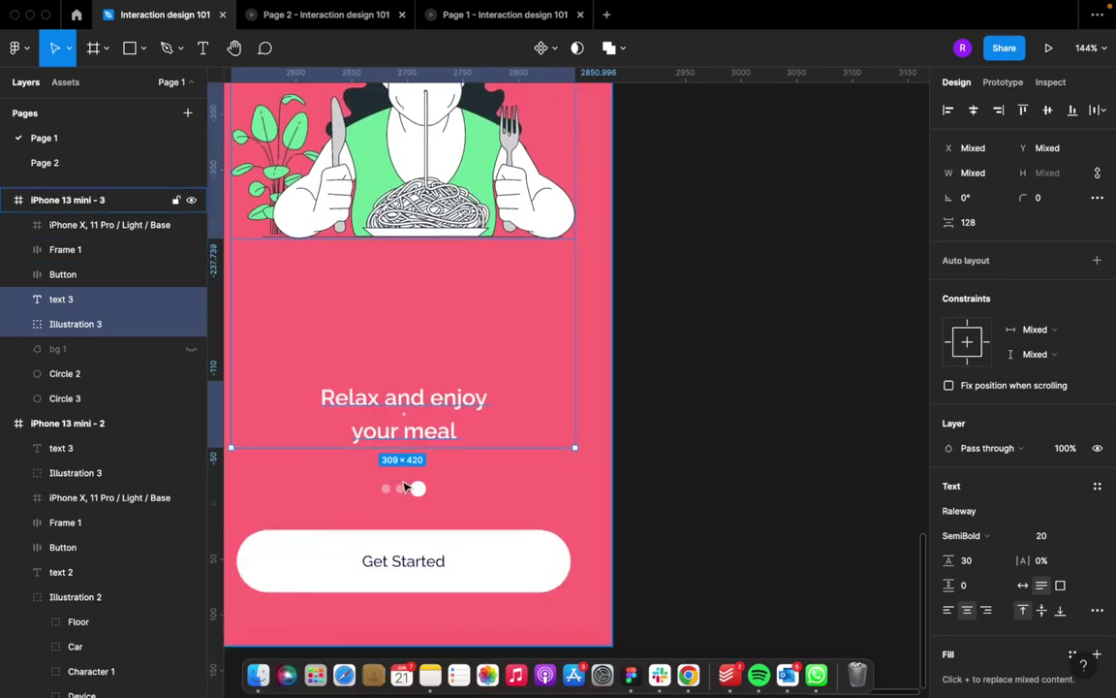
pyautogui.keyDown('shift'); pyautogui.click(405, 487); pyautogui.keyUp('shift')
pyautogui.keyDown('shift'); pyautogui.click(428, 573); pyautogui.keyUp('shift')
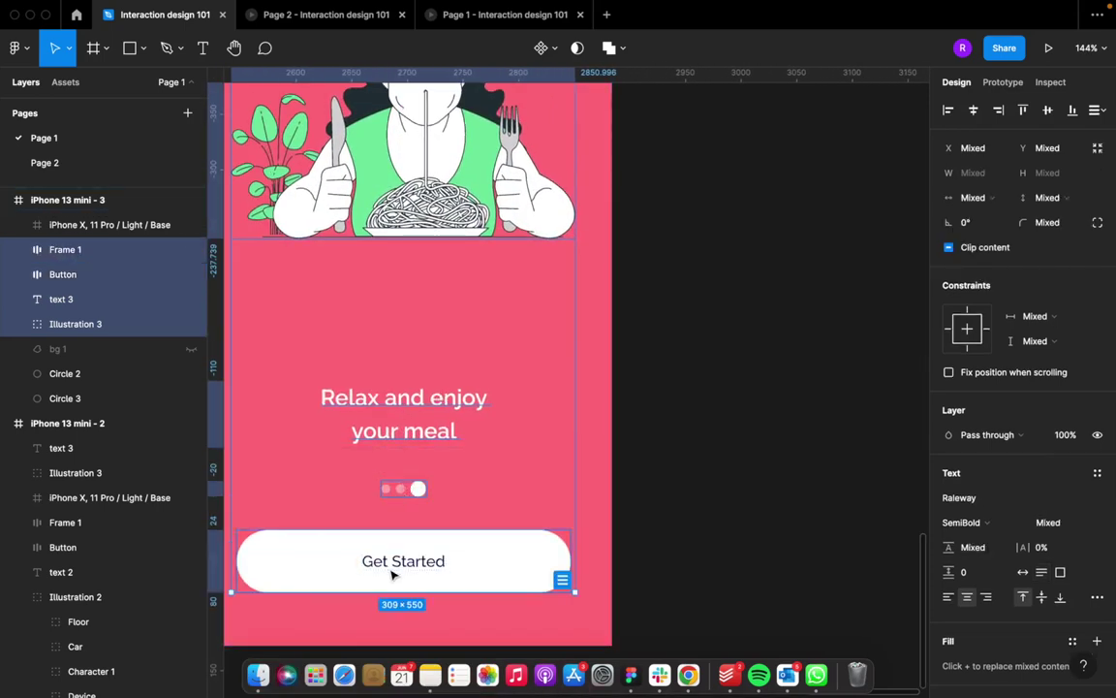
# Step: Paste the pink screen's content on Page 2 next to Screen 3
pyautogui.click(97, 163)
pyautogui.hscroll(5, 560, 381)
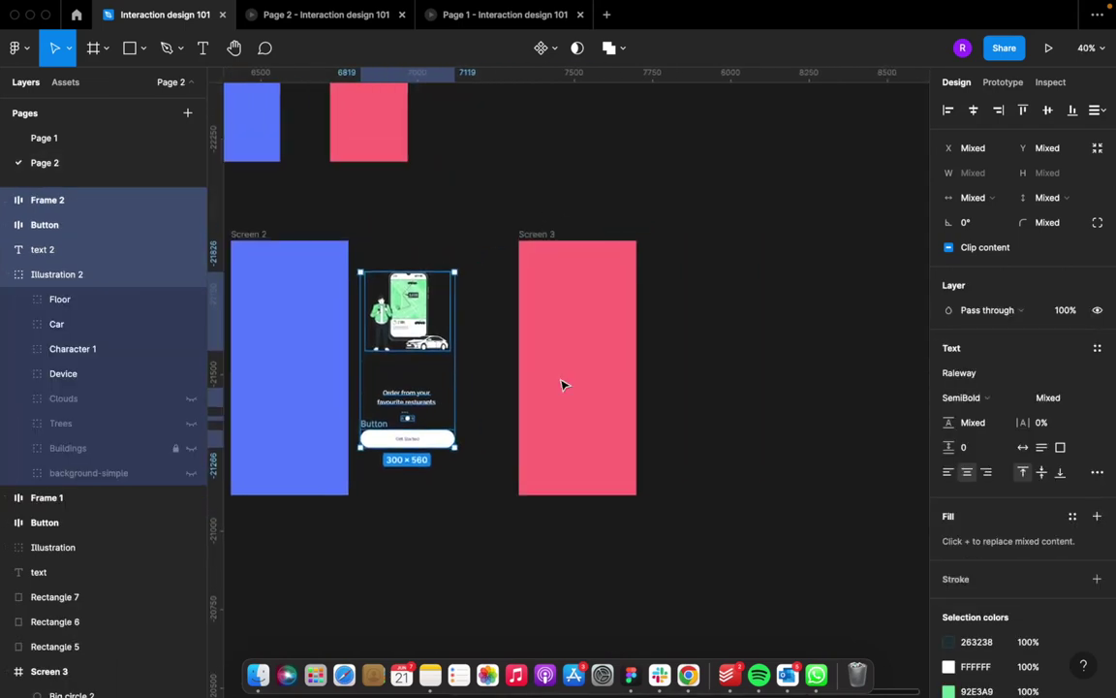
pyautogui.scroll(-3, 560, 381)
pyautogui.hscroll(6, 560, 381)
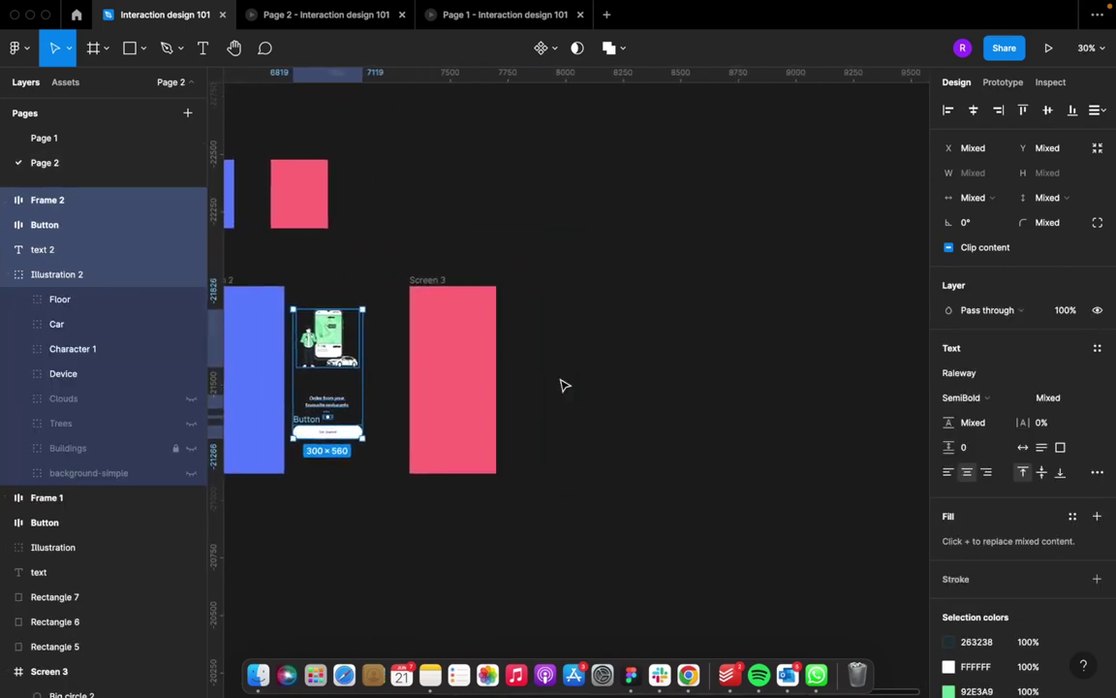
pyautogui.click(510, 366)
pyautogui.press('super+v')
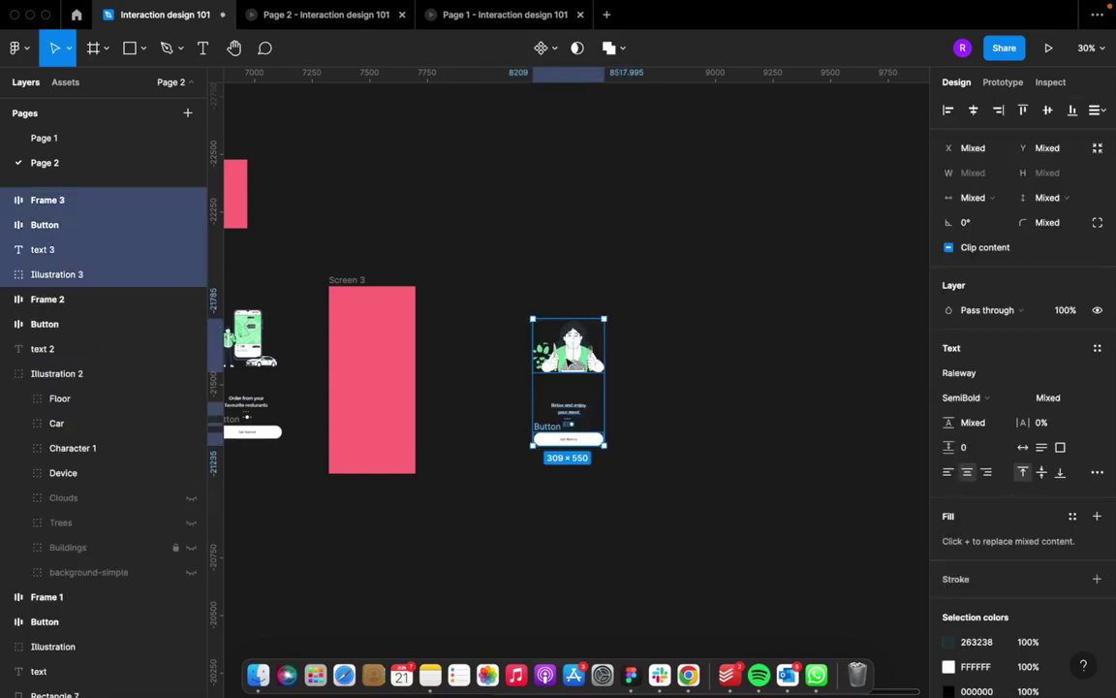
pyautogui.moveTo(569, 346); pyautogui.dragTo(497, 347)
# Step: Open the prototype preview to check the screens
pyautogui.hscroll(-5, 501, 348)
pyautogui.scroll(-4, 501, 347)
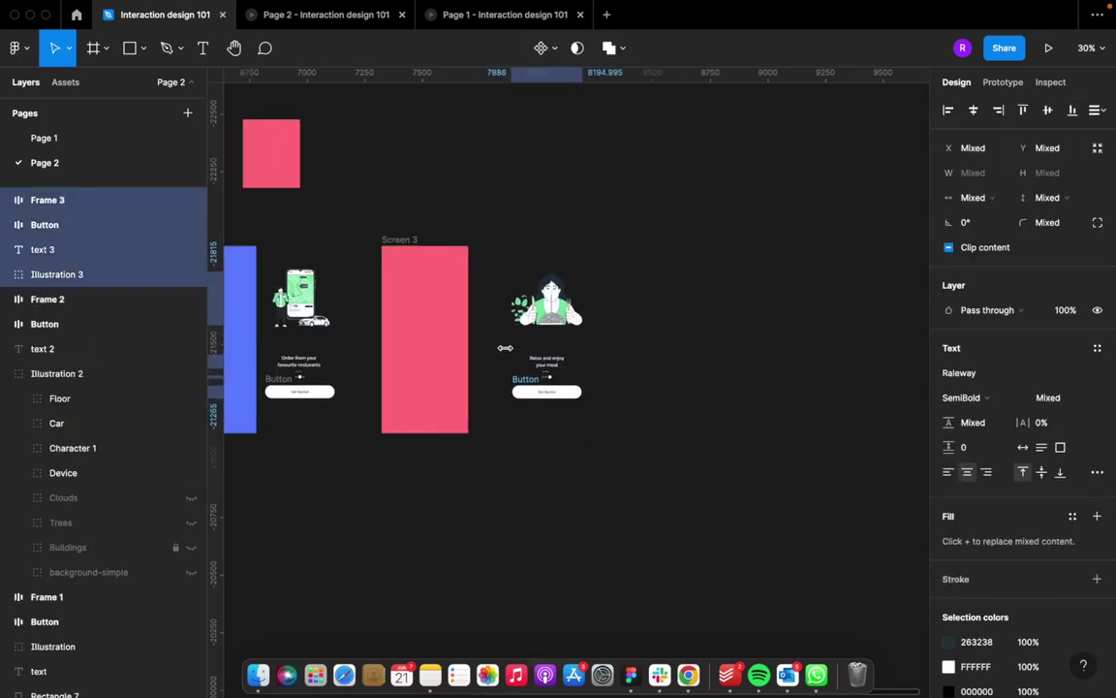
pyautogui.scroll(-5, 505, 347)
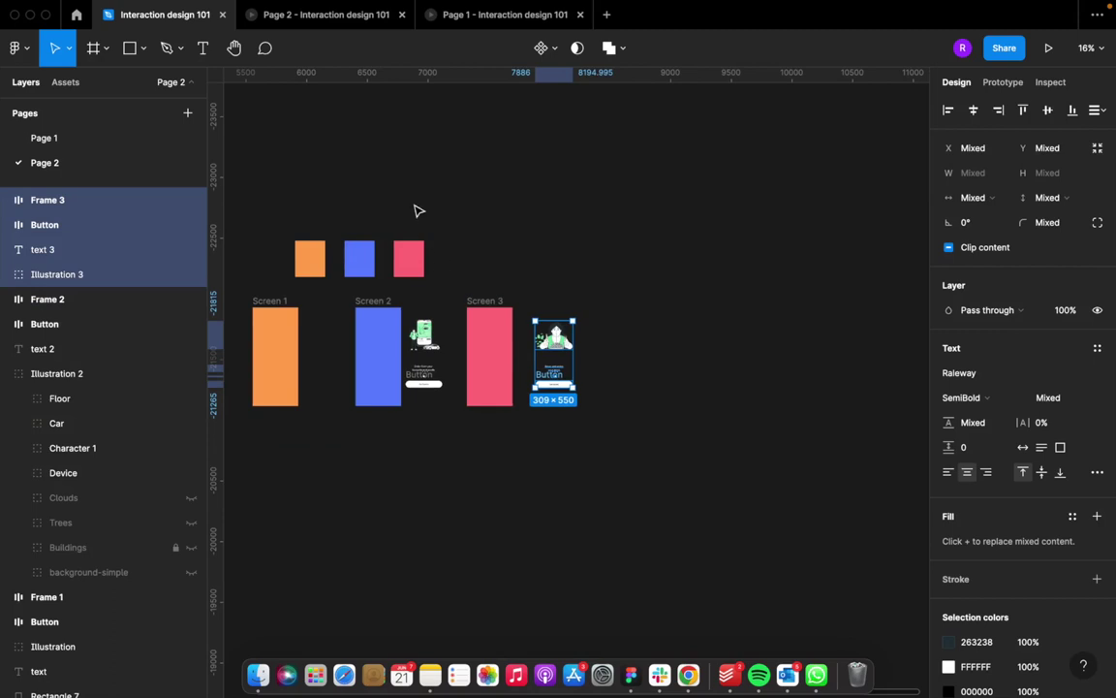
pyautogui.hscroll(-3, 342, 162)
pyautogui.scroll(-1, 342, 162)
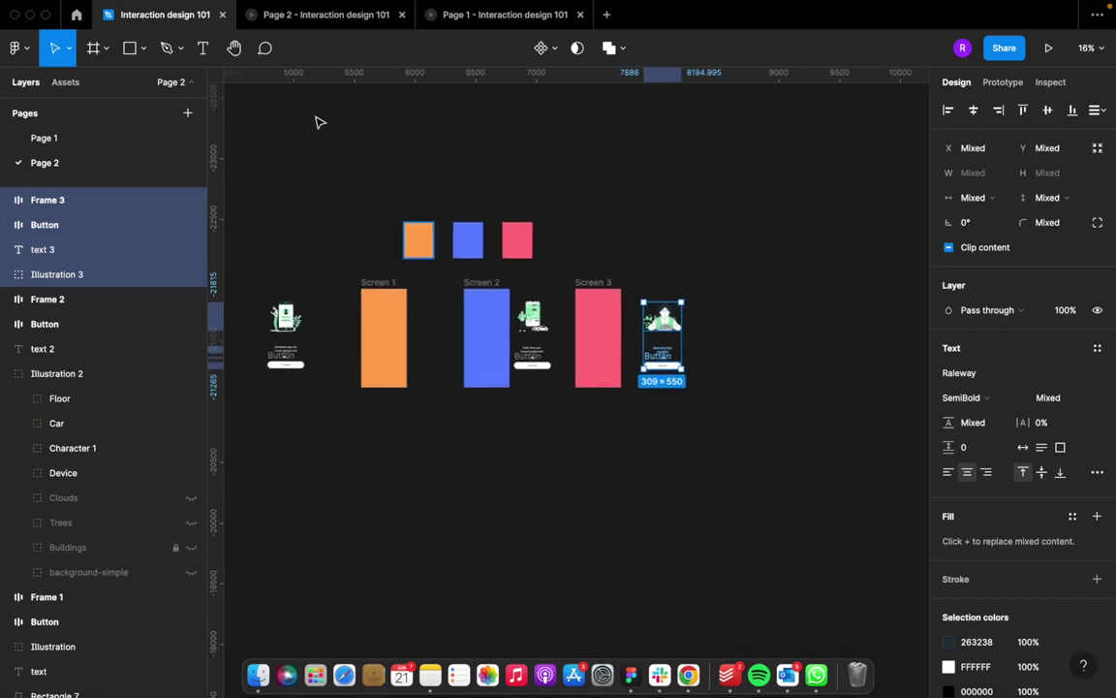
pyautogui.click(341, 17)
# Step: View the Page 1 prototype preview, then go back to Page 1 in the editor
pyautogui.click(488, 27)
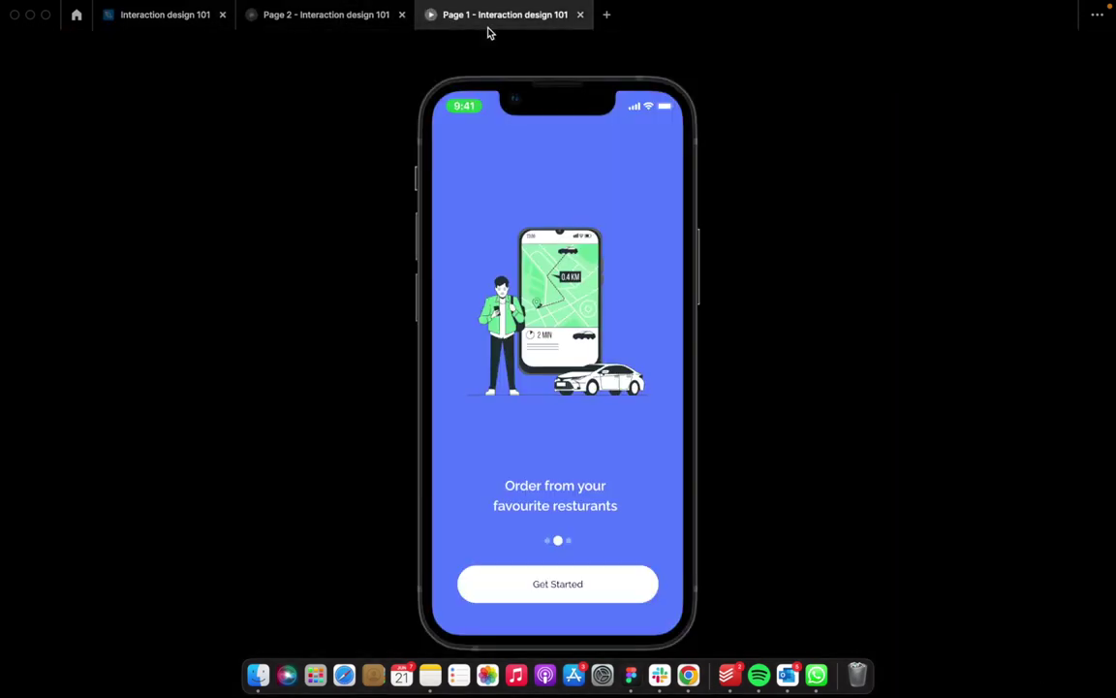
pyautogui.click(152, 19)
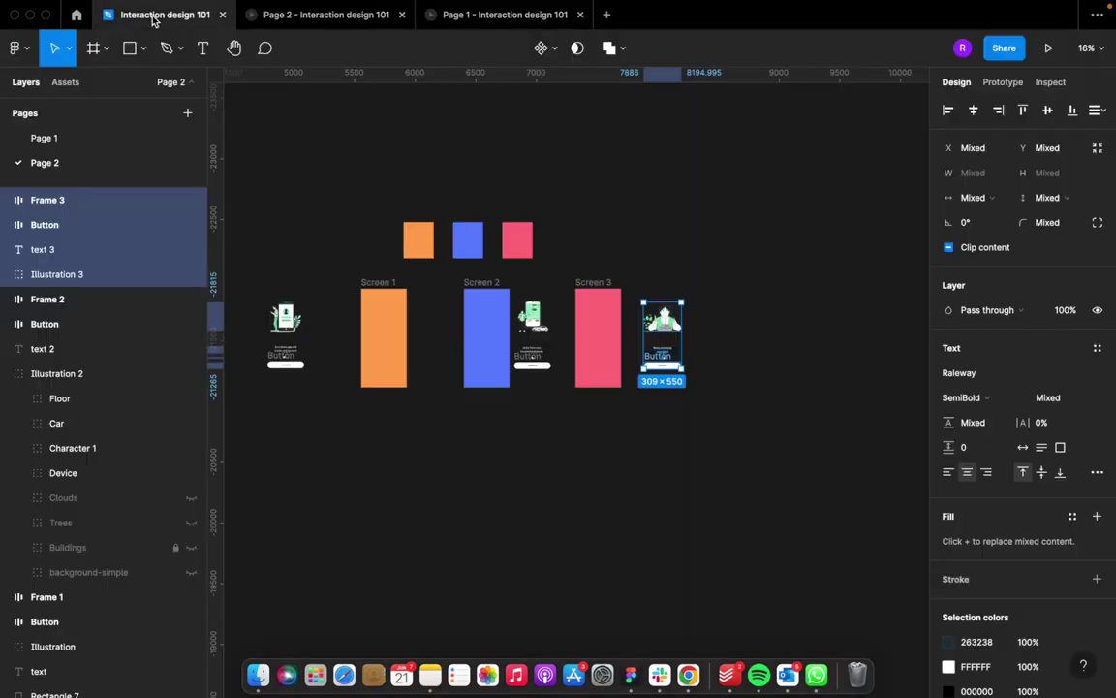
pyautogui.click(103, 137)
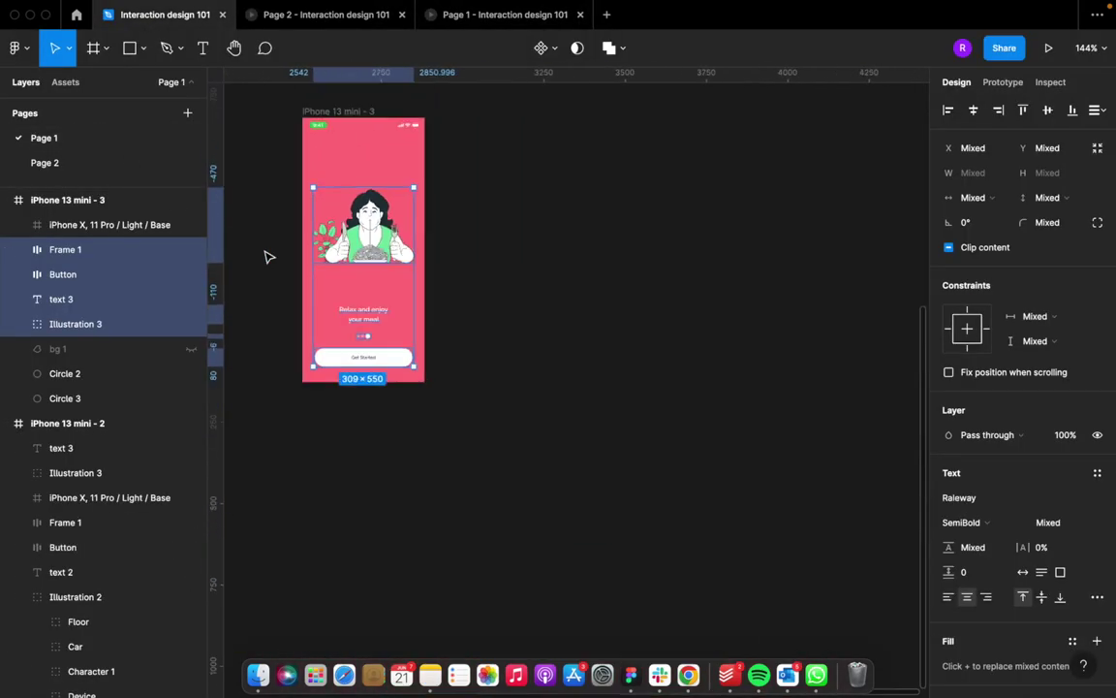
pyautogui.keyDown('ctrl'); pyautogui.scroll(-5, 269, 256); pyautogui.keyUp('ctrl')
pyautogui.hscroll(-5, 324, 212)
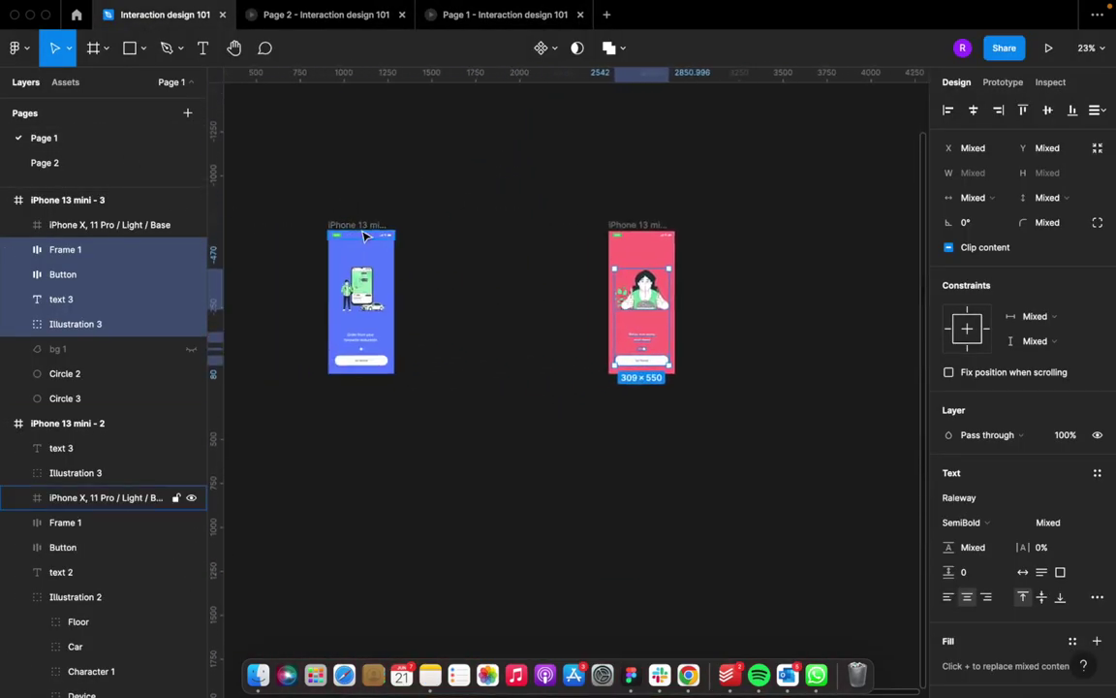
# Step: Turn off Clip content on the iPhone 13 mini - 2 frame, then return to Page 2
pyautogui.click(366, 236)
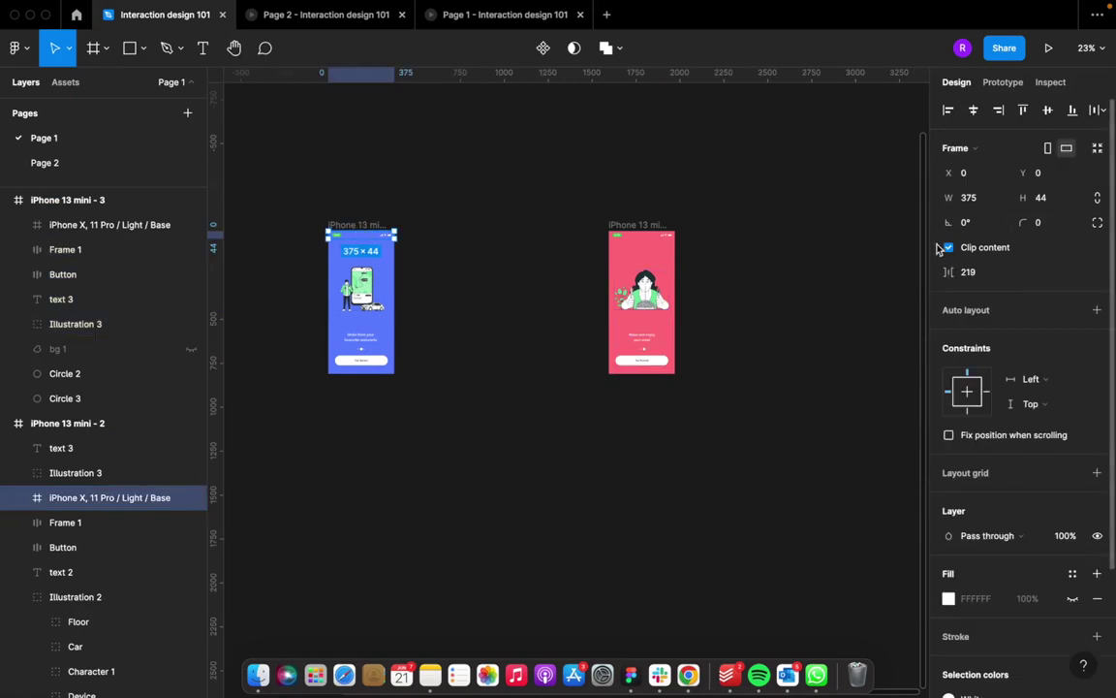
pyautogui.click(504, 248)
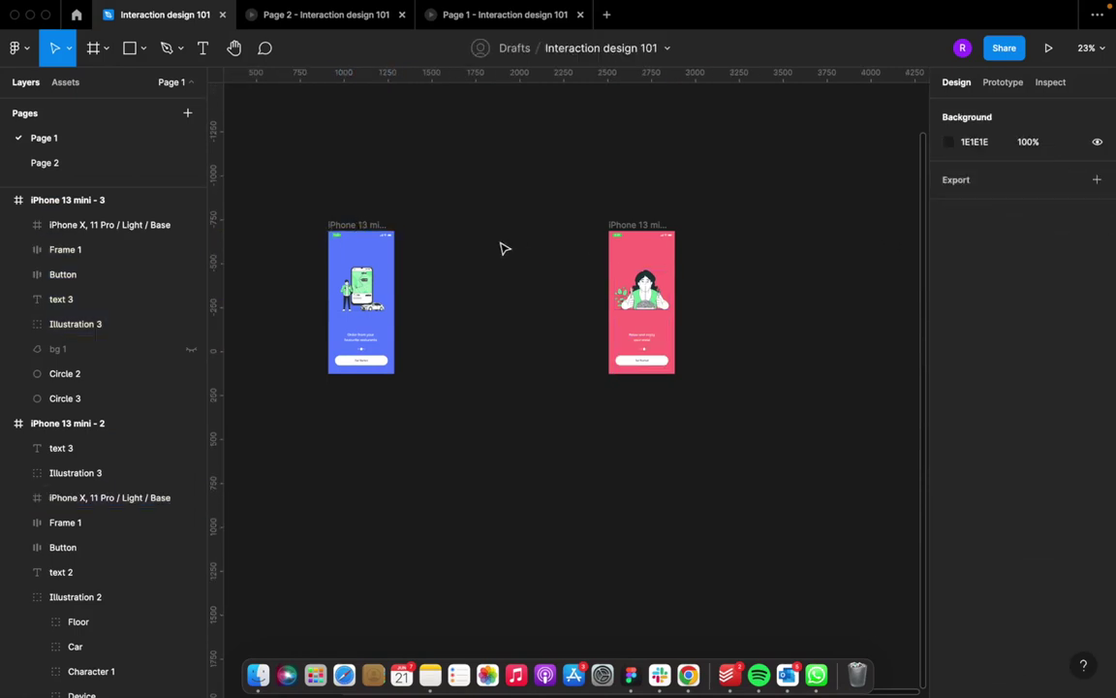
pyautogui.click(390, 235)
pyautogui.click(414, 218)
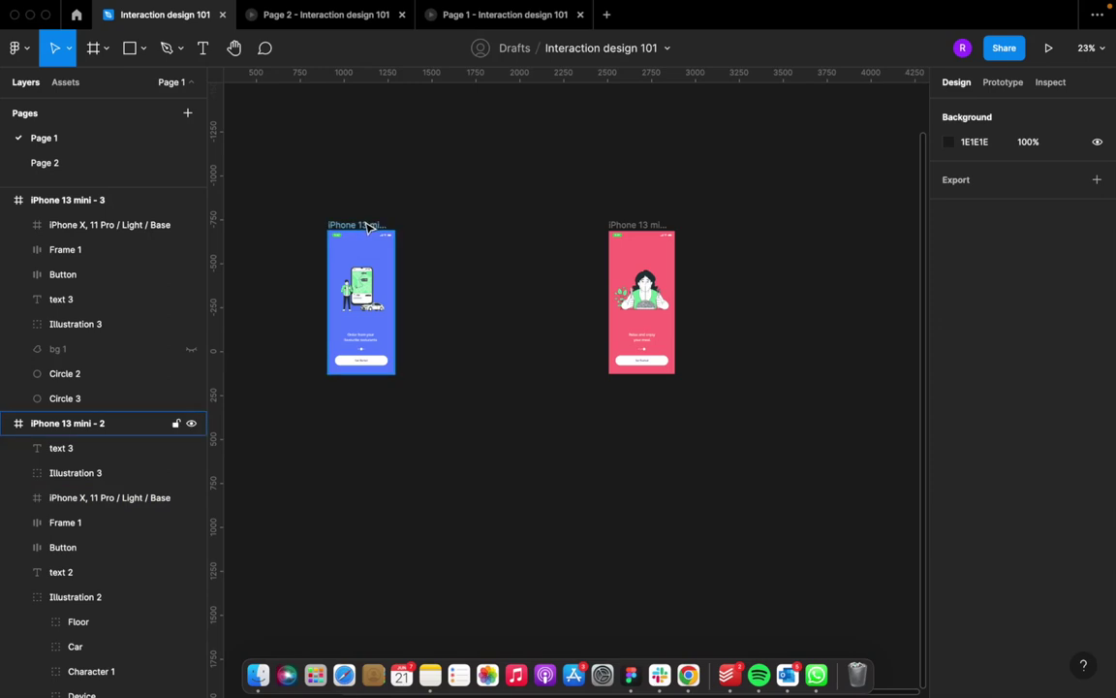
pyautogui.click(369, 224)
pyautogui.click(949, 247)
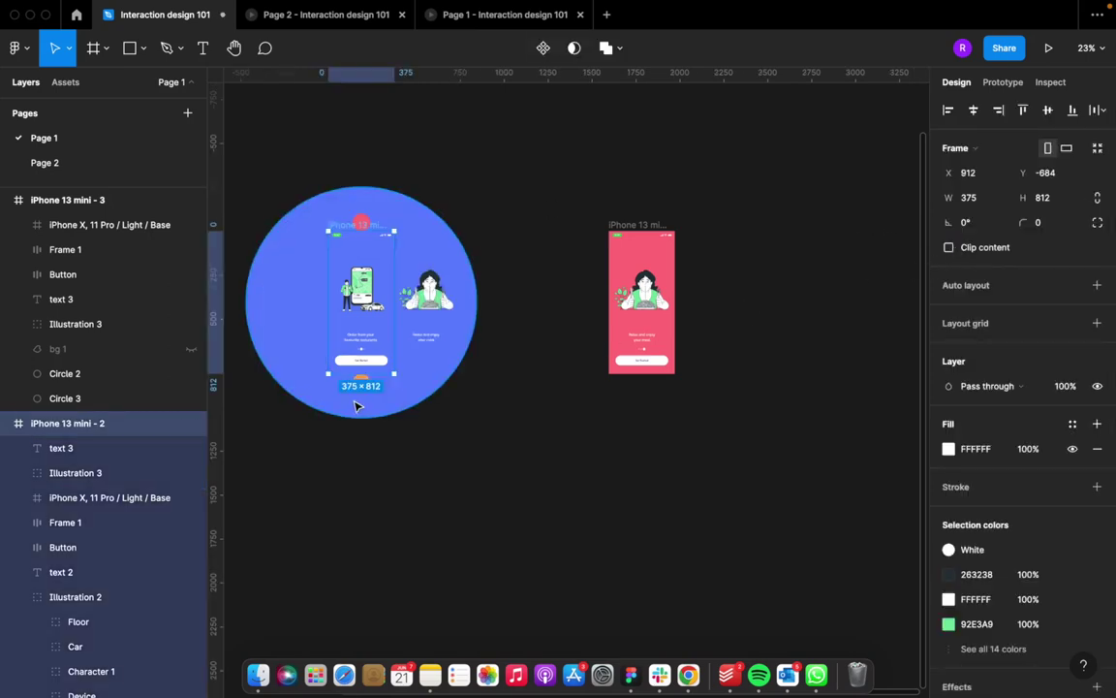
pyautogui.hscroll(-10, 350, 407)
pyautogui.hscroll(-2, 350, 407)
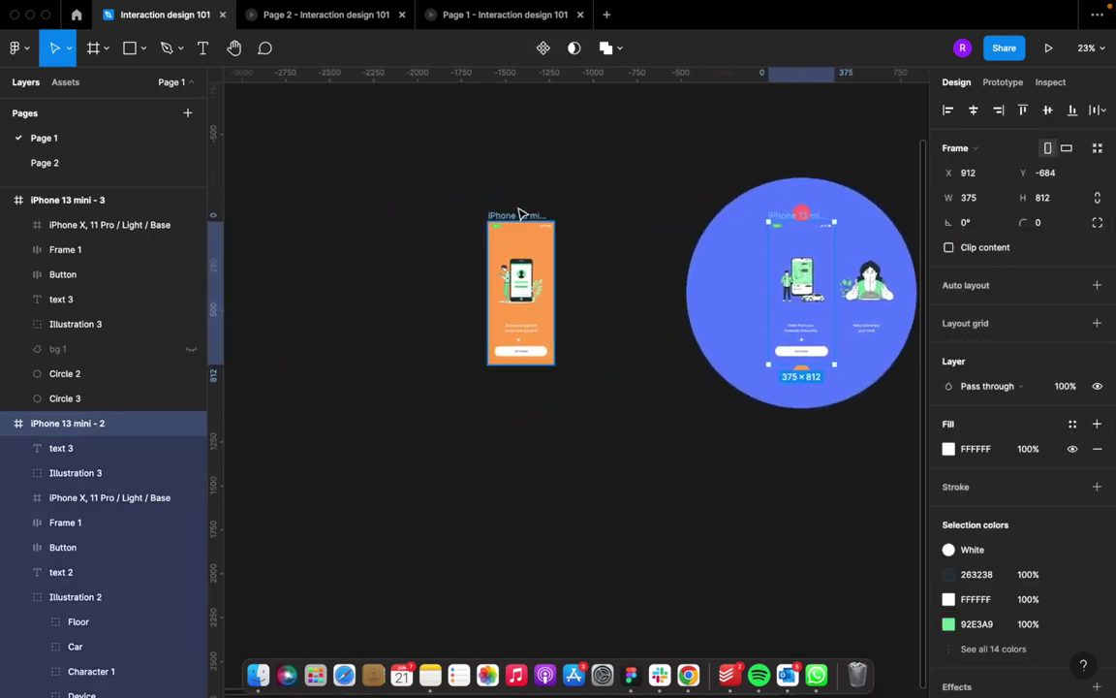
pyautogui.click(89, 163)
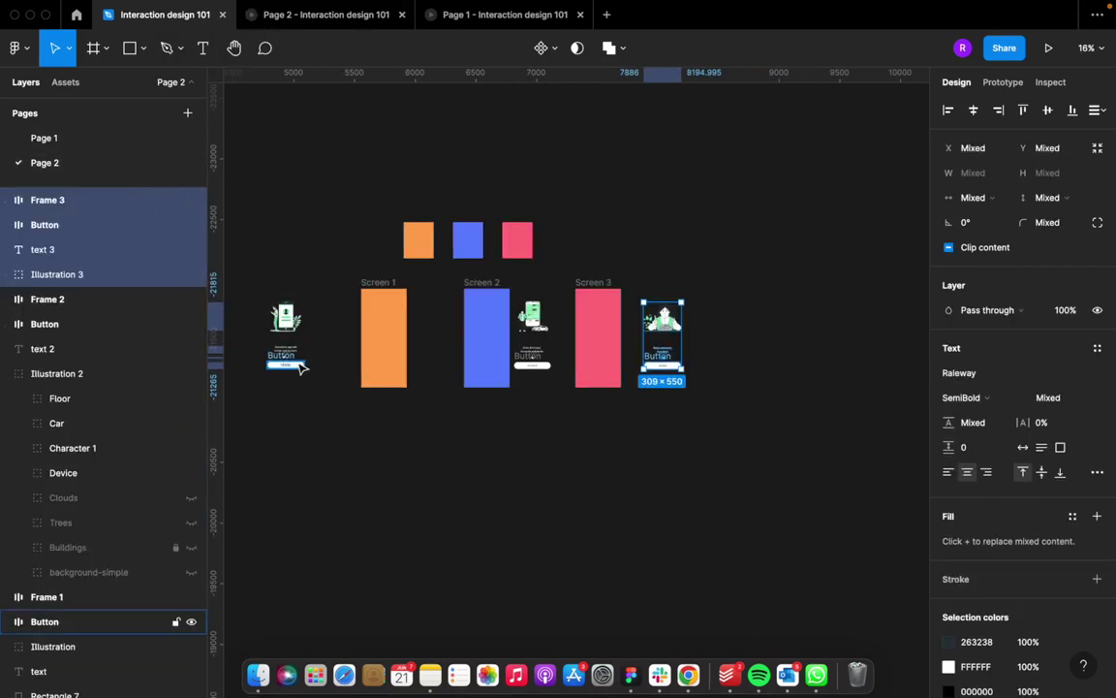
# Step: Move the orange illustration and the Download app caption into Screen 1
pyautogui.scroll(10, 300, 369)
pyautogui.scroll(-4, 299, 369)
pyautogui.hscroll(-2, 301, 370)
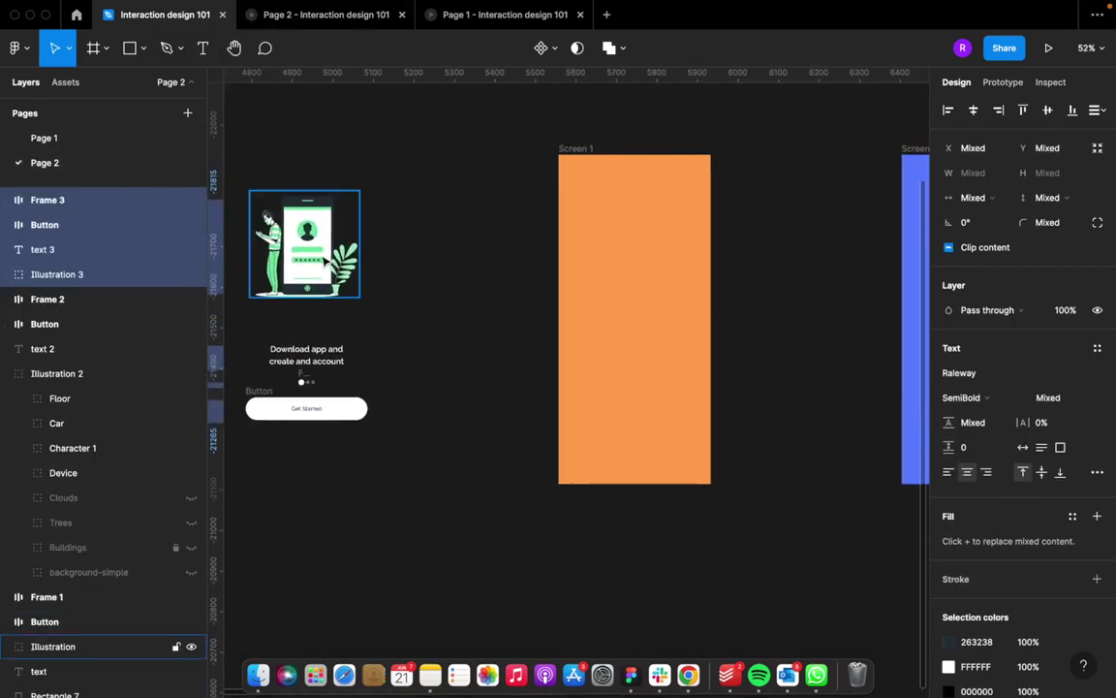
pyautogui.click(324, 261)
pyautogui.moveTo(324, 260); pyautogui.dragTo(656, 283)
pyautogui.click(319, 364)
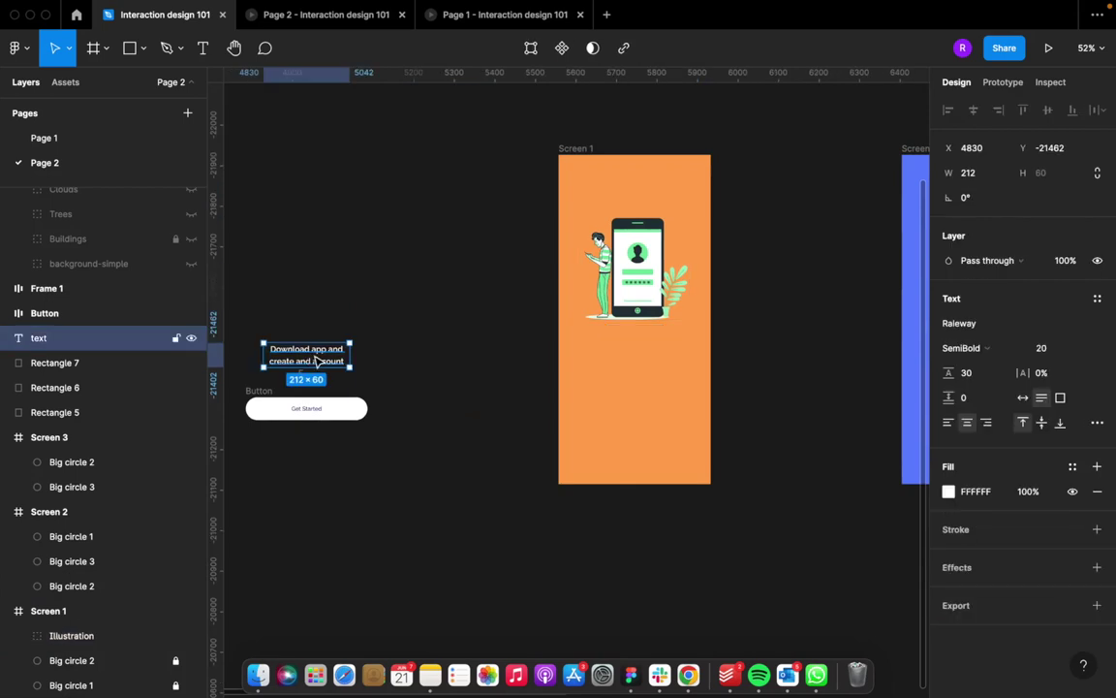
pyautogui.moveTo(319, 365); pyautogui.dragTo(645, 404)
# Step: Move the Get Started button and progress dots into Screen 1, centring the dots horizontally
pyautogui.click(294, 408)
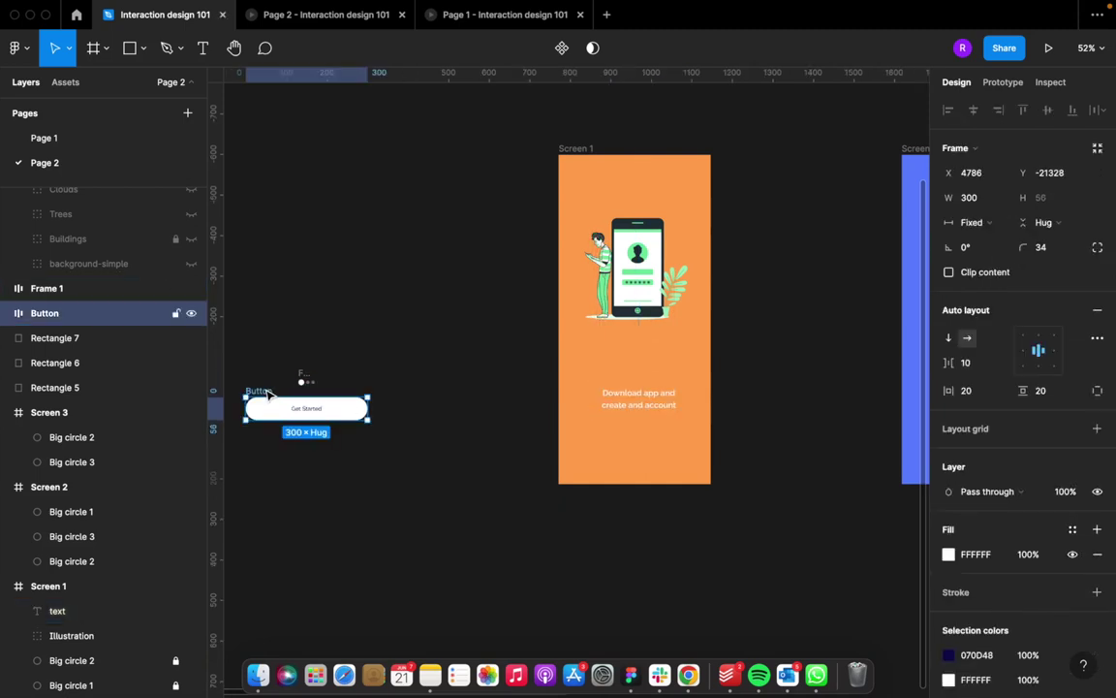
pyautogui.click(625, 407)
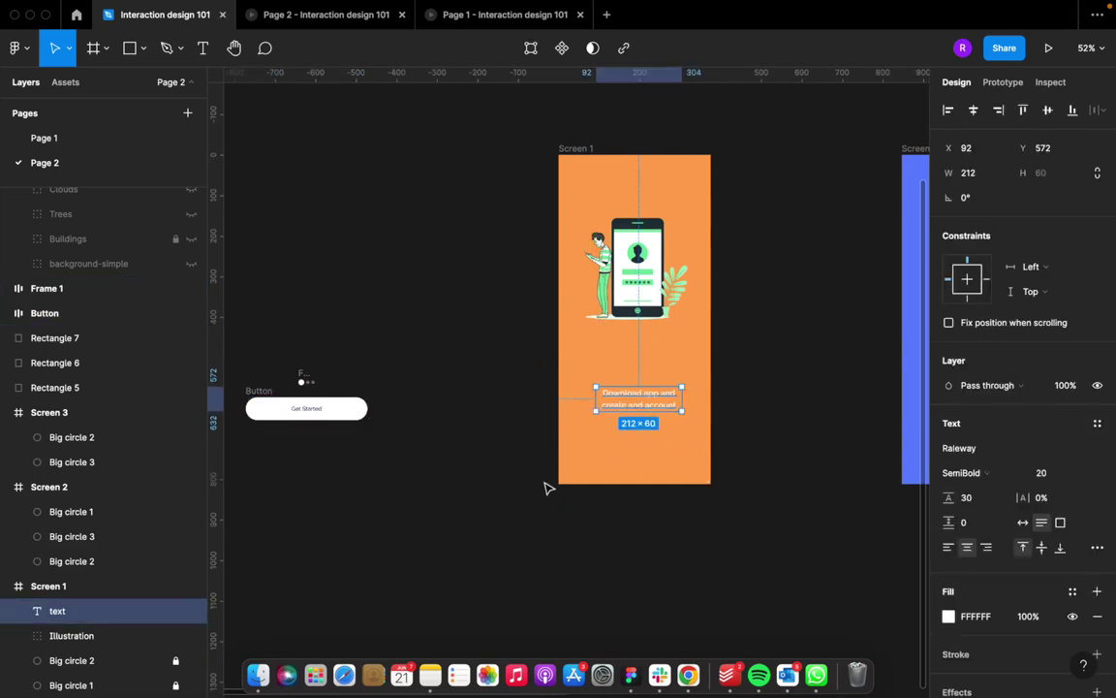
pyautogui.hscroll(5, 605, 439)
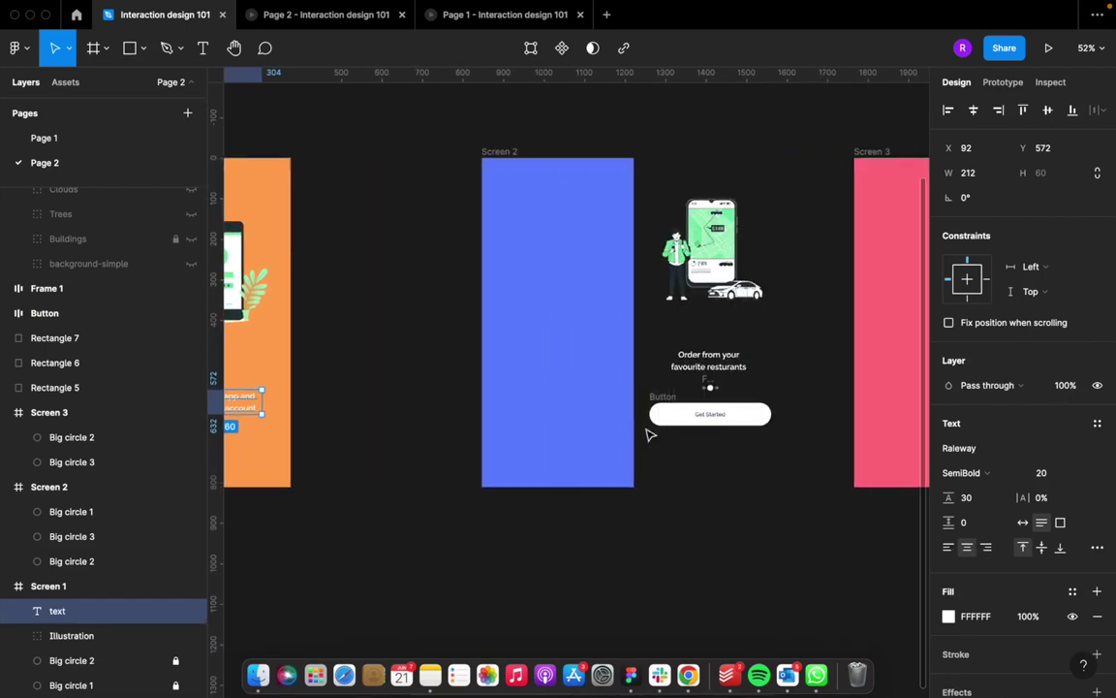
pyautogui.hscroll(-3, 311, 420)
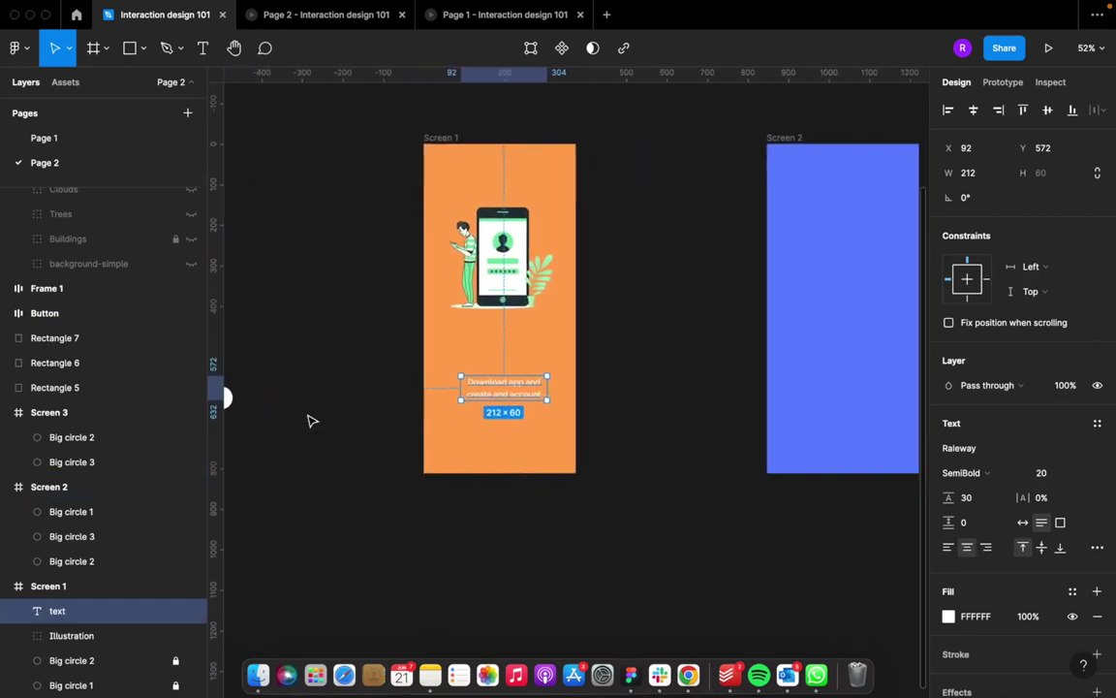
pyautogui.hscroll(-3, 311, 420)
pyautogui.click(266, 379)
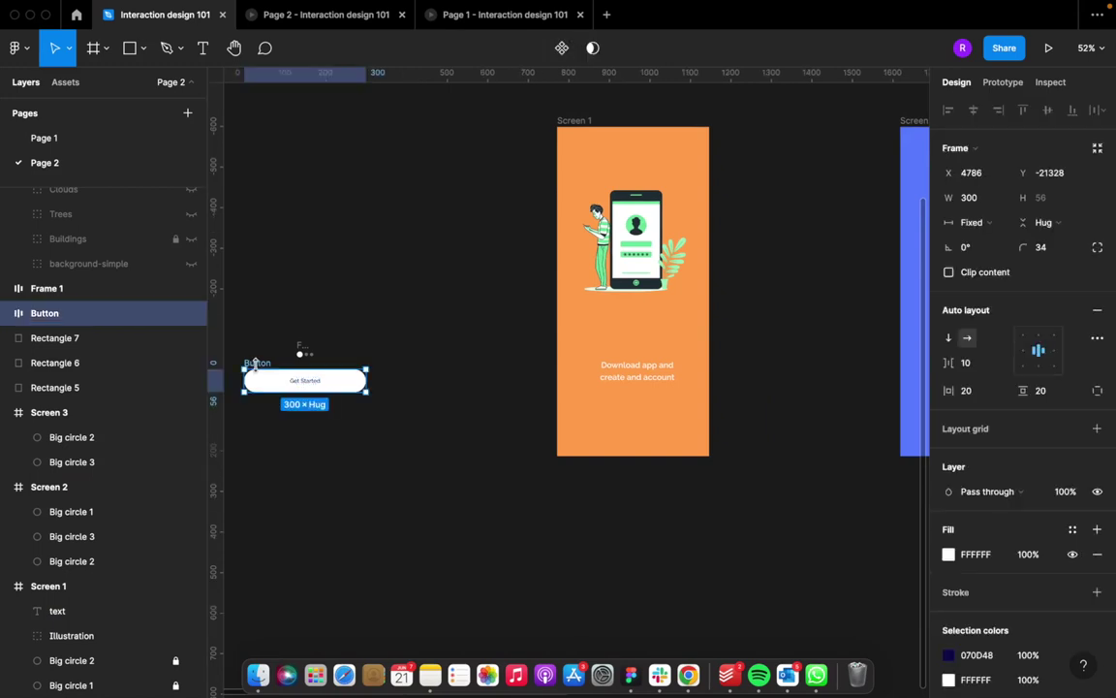
pyautogui.moveTo(318, 389); pyautogui.dragTo(612, 436)
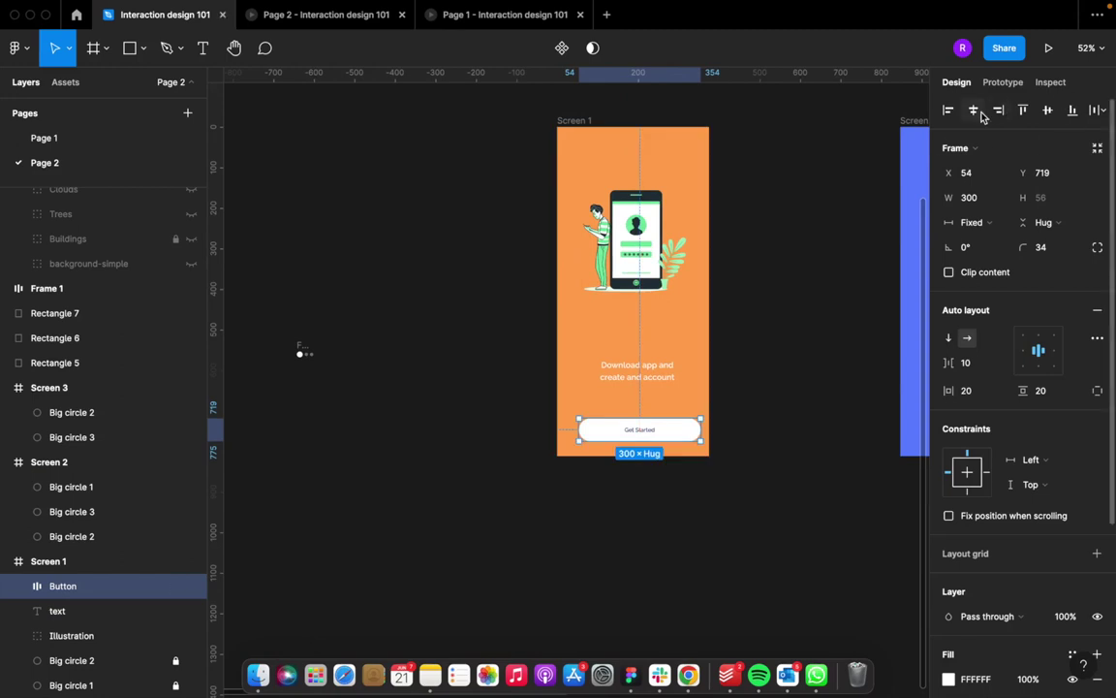
pyautogui.click(303, 352)
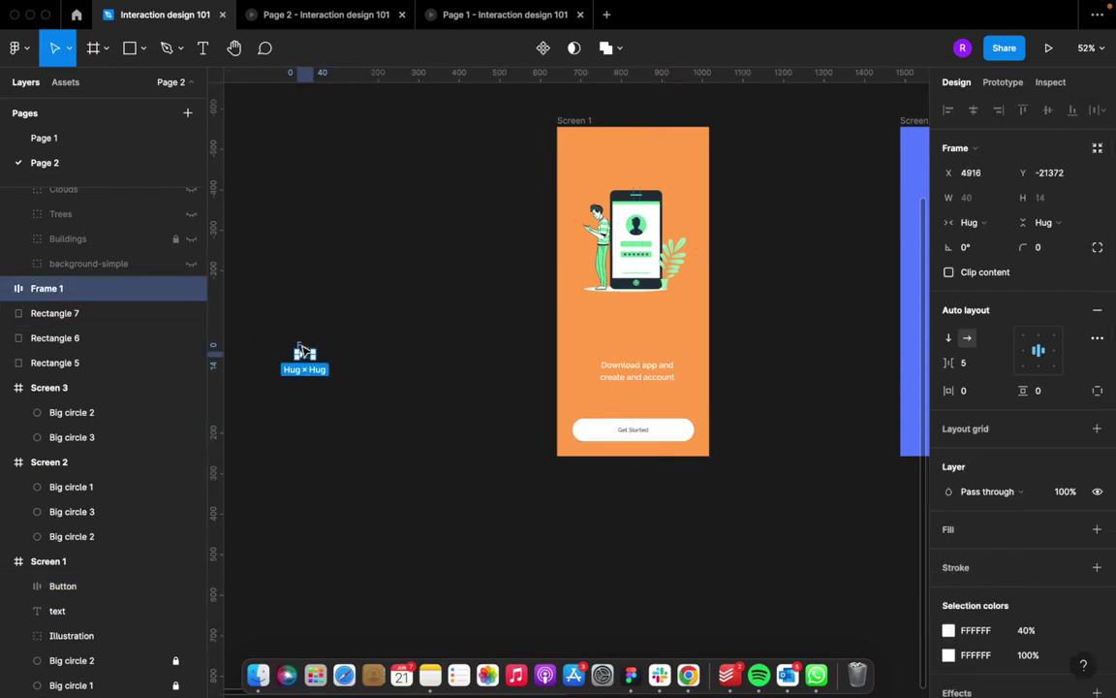
pyautogui.moveTo(302, 352); pyautogui.dragTo(633, 395)
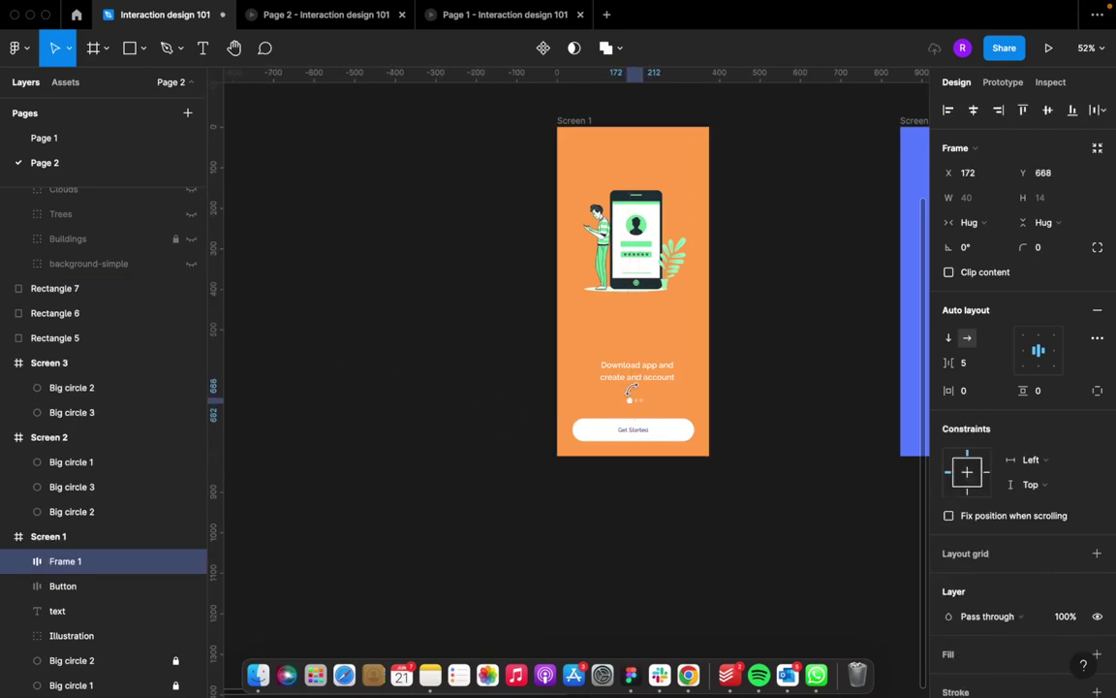
pyautogui.click(974, 110)
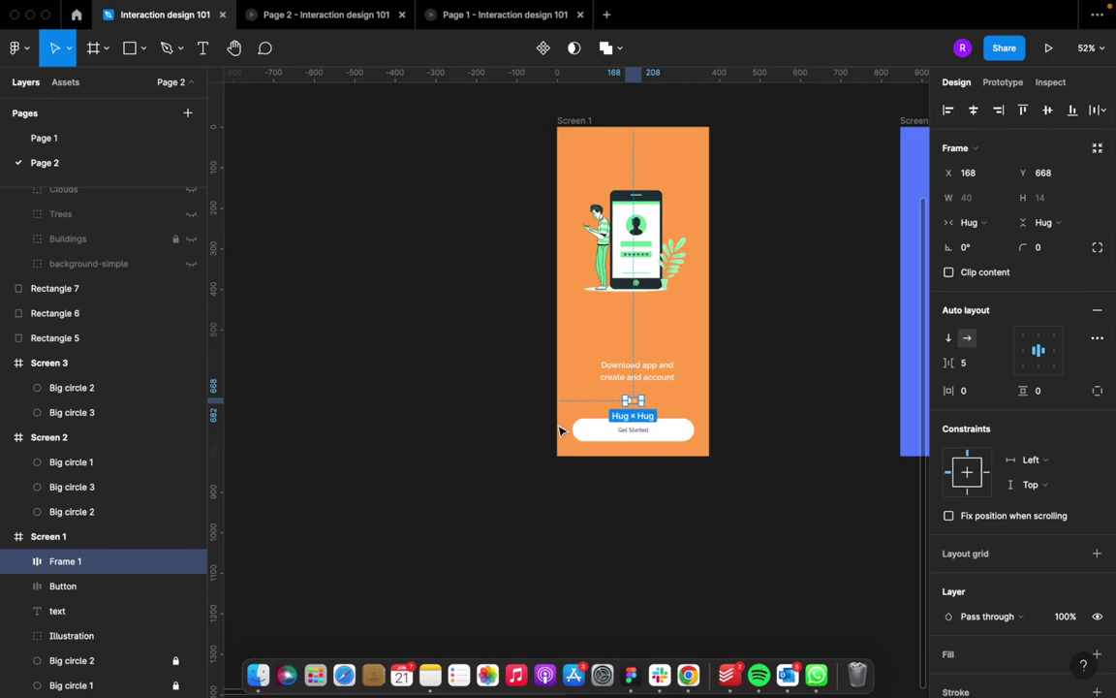
pyautogui.scroll(10, 572, 426)
pyautogui.scroll(-5, 560, 429)
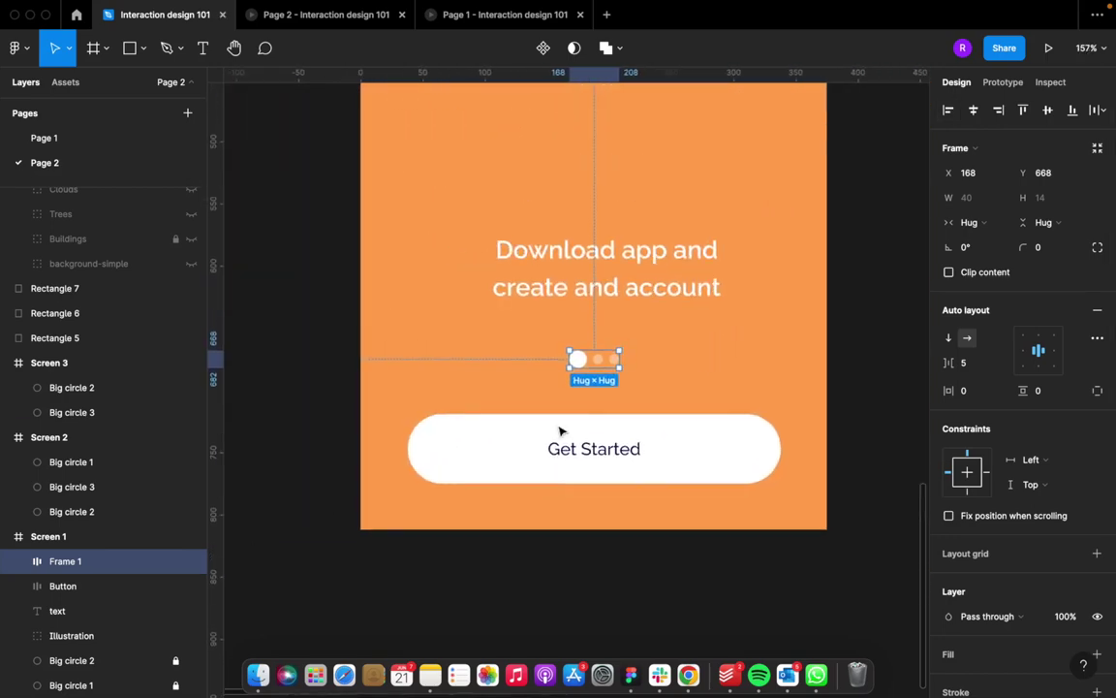
pyautogui.scroll(3, 741, 389)
pyautogui.scroll(-3, 741, 390)
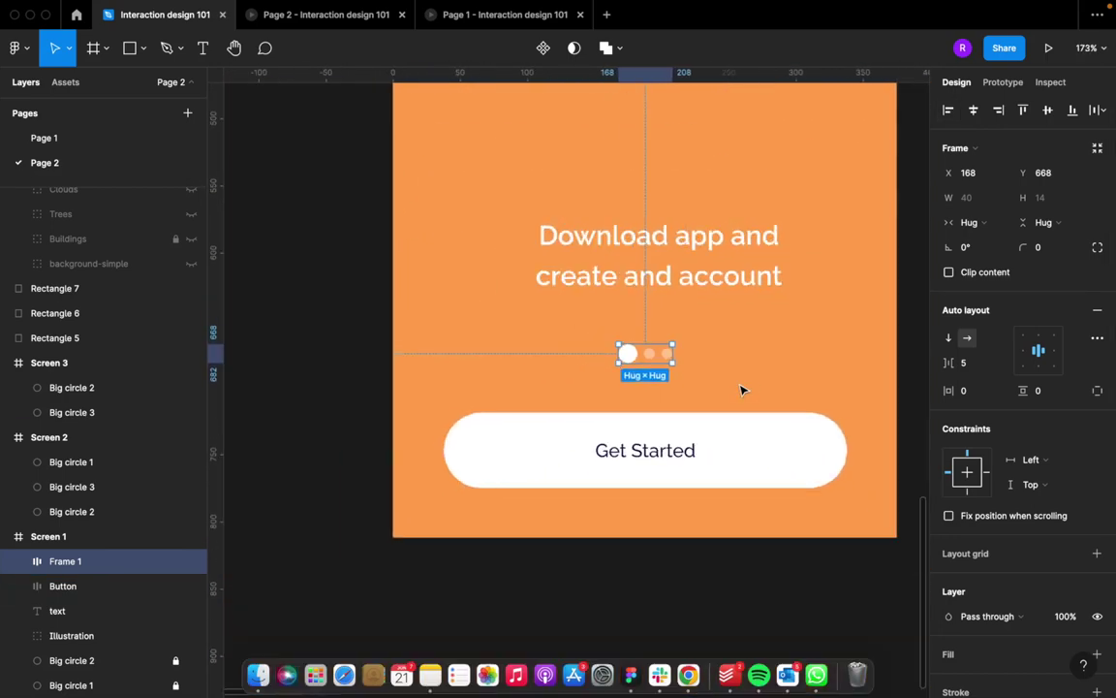
pyautogui.rightClick(742, 389)
pyautogui.click(587, 331)
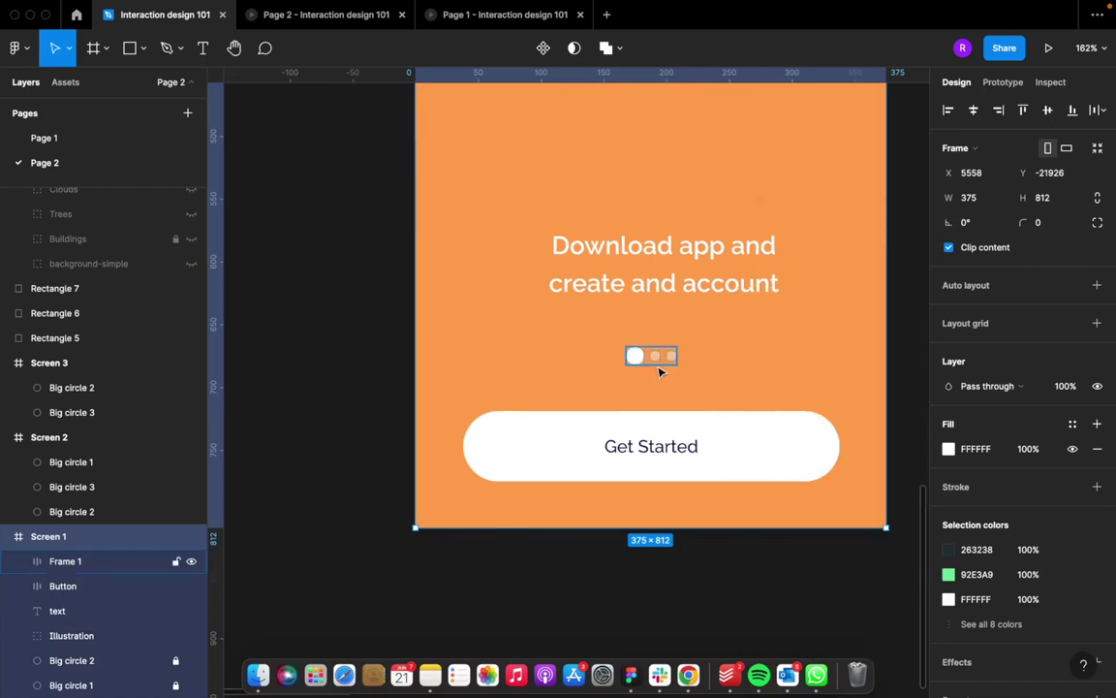
pyautogui.scroll(2, 688, 366)
pyautogui.hscroll(5, 685, 365)
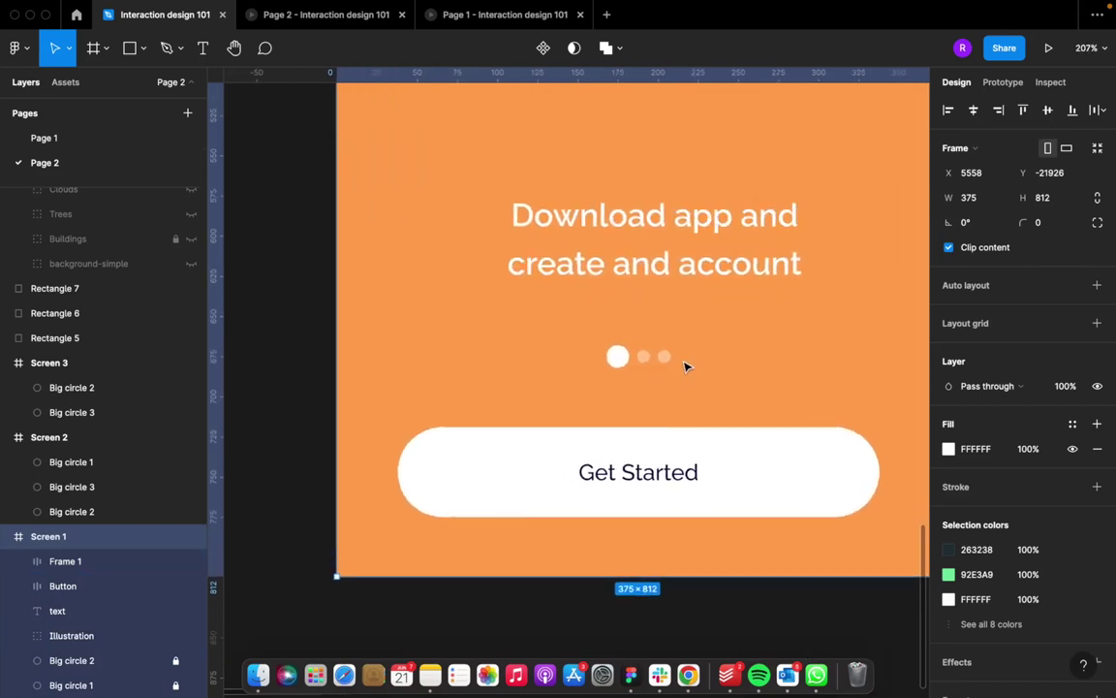
pyautogui.click(501, 376)
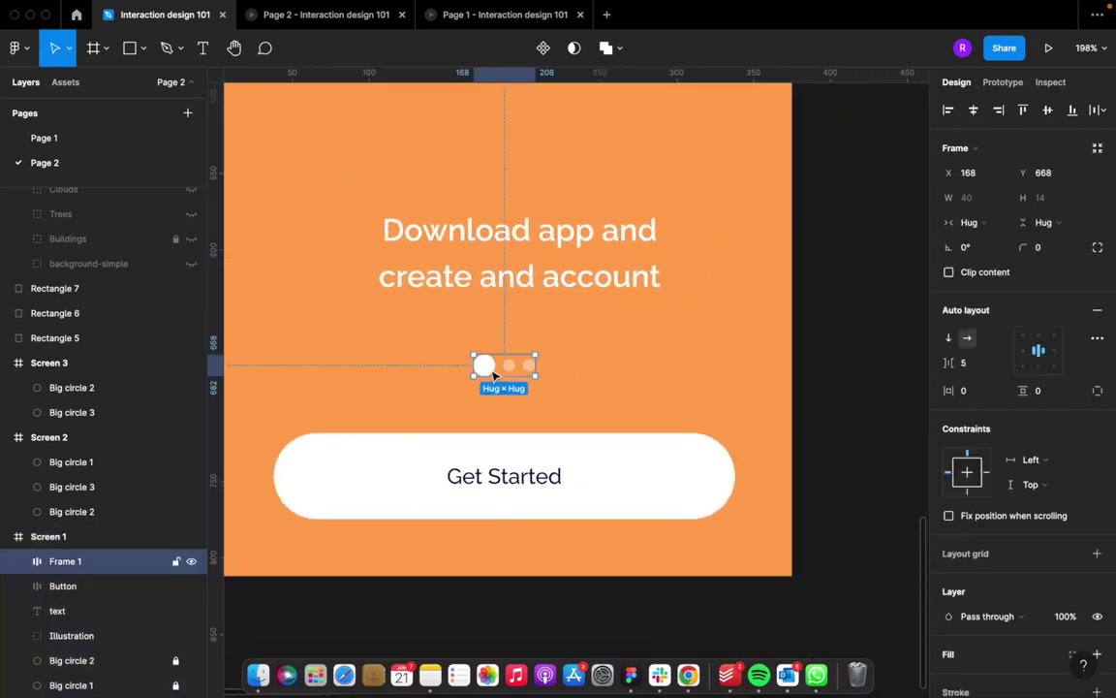
pyautogui.doubleClick(484, 365)
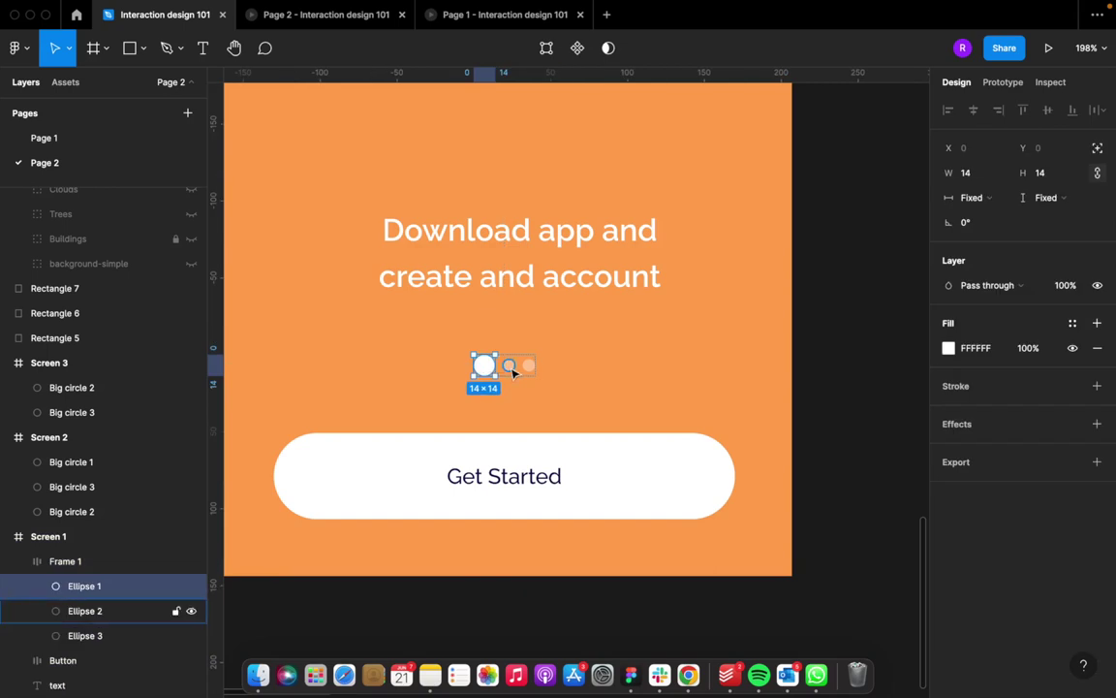
pyautogui.click(509, 367)
pyautogui.click(526, 365)
pyautogui.scroll(3, 531, 361)
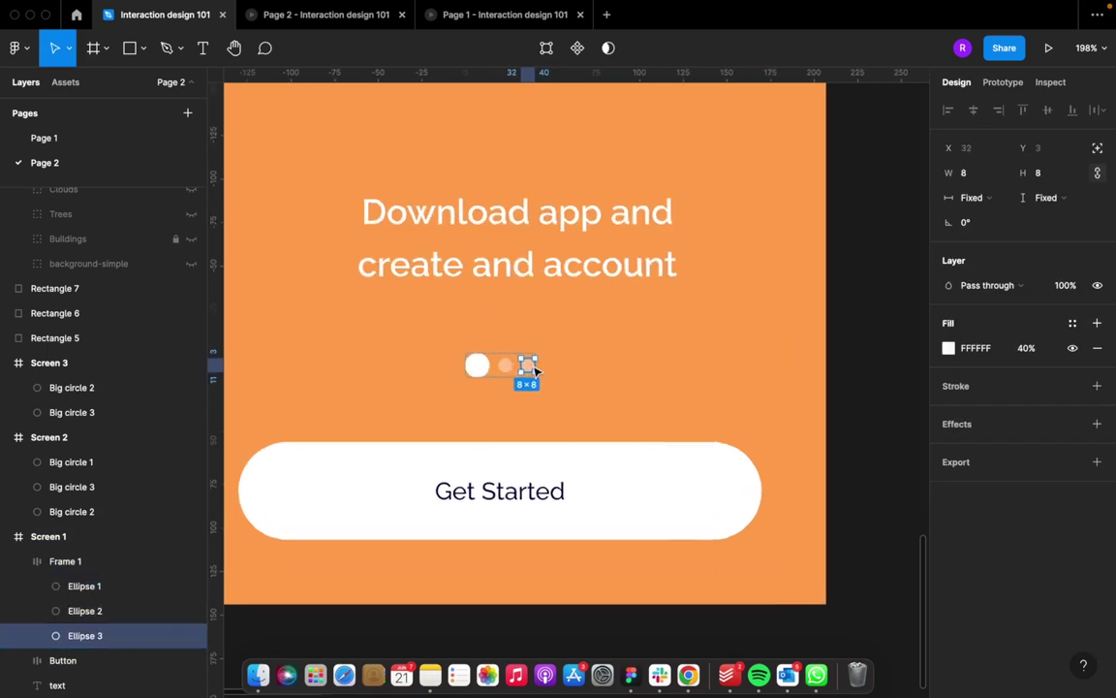
pyautogui.scroll(-5, 543, 347)
pyautogui.scroll(-4, 541, 346)
pyautogui.click(511, 379)
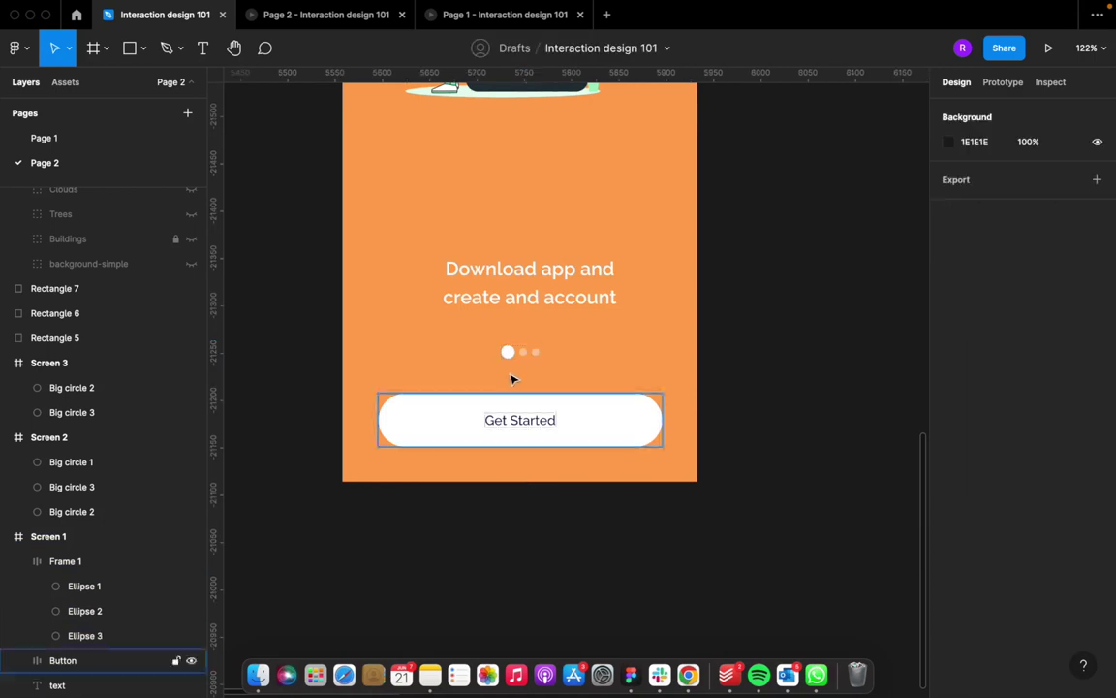
pyautogui.click(515, 356)
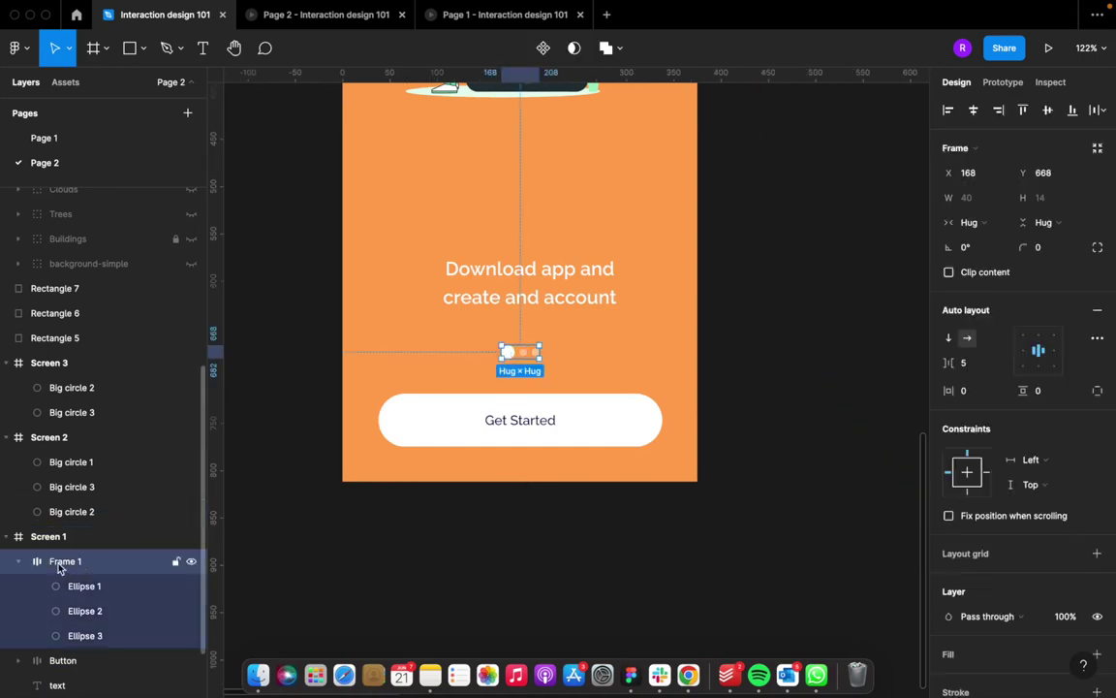
pyautogui.scroll(-1, 71, 551)
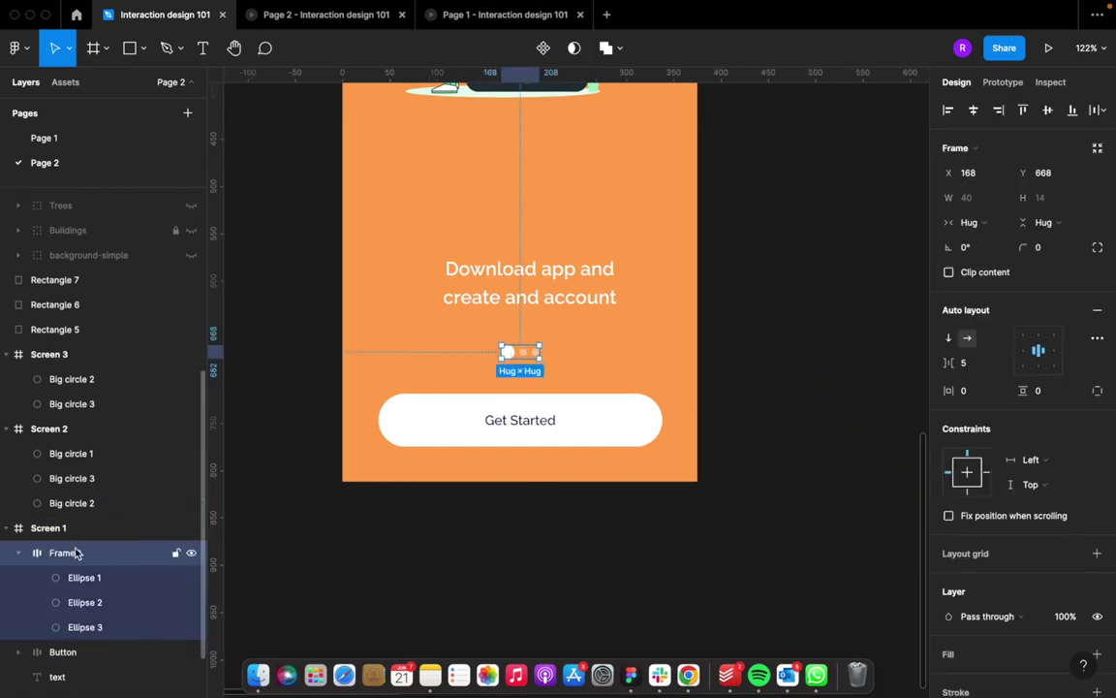
pyautogui.scroll(5, 186, 540)
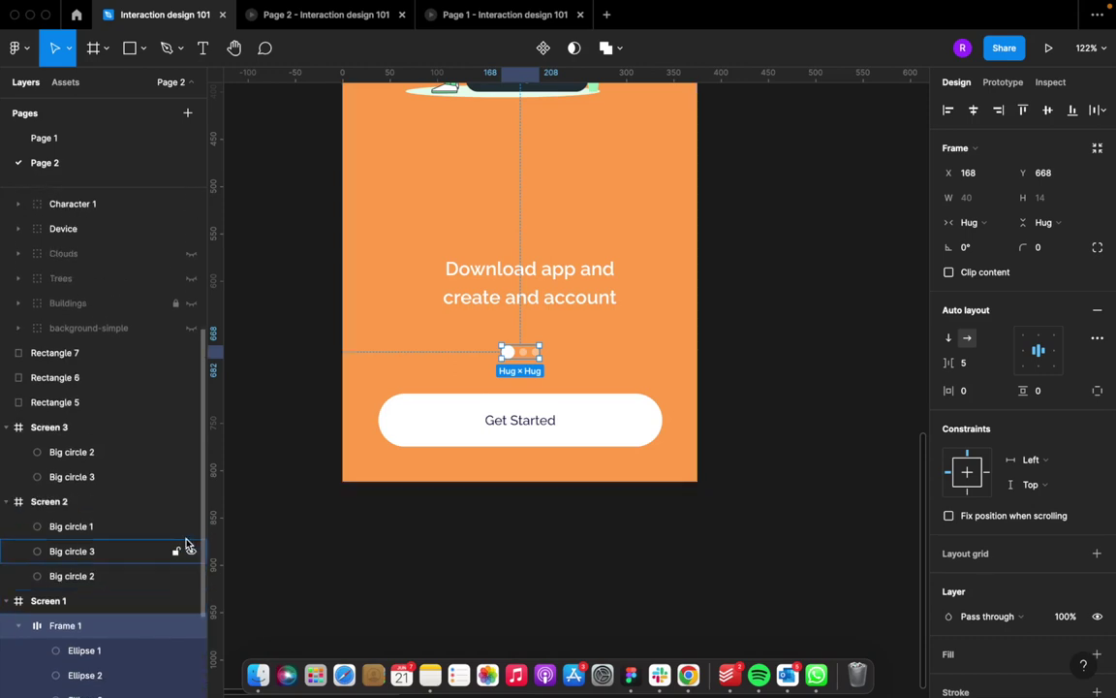
pyautogui.scroll(3, 495, 437)
pyautogui.hscroll(3, 495, 437)
pyautogui.click(495, 437)
# Step: Rename Screen 1's progress-dot group to 'Progress bar'
pyautogui.scroll(-5, 455, 431)
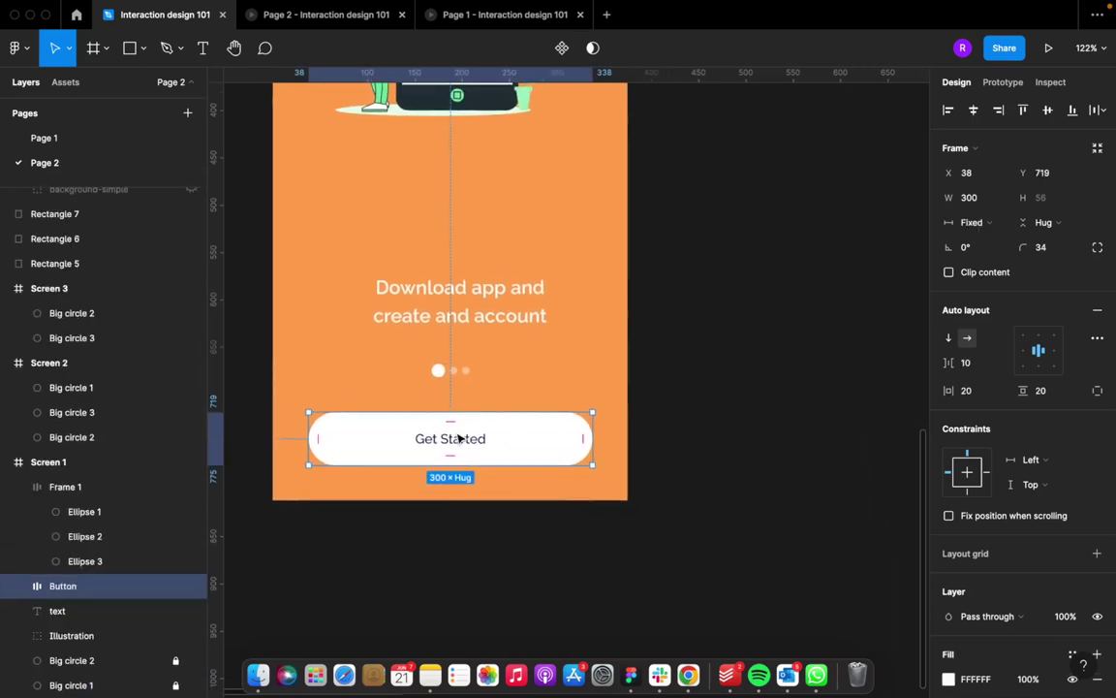
pyautogui.hscroll(8, 456, 438)
pyautogui.hscroll(6, 691, 409)
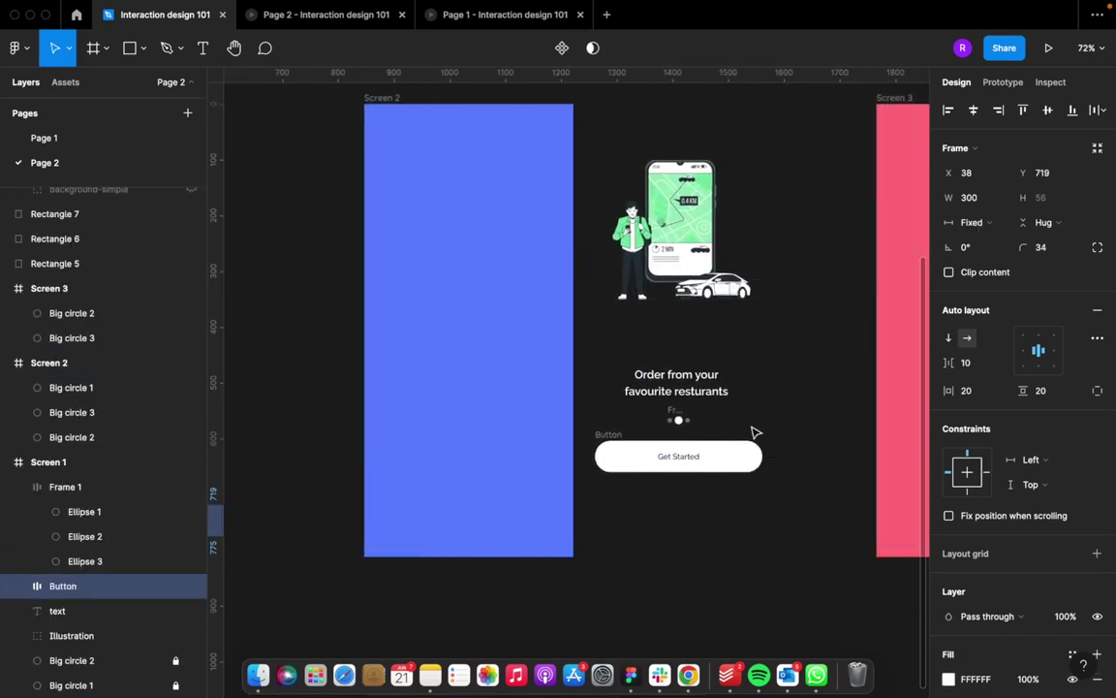
pyautogui.click(679, 416)
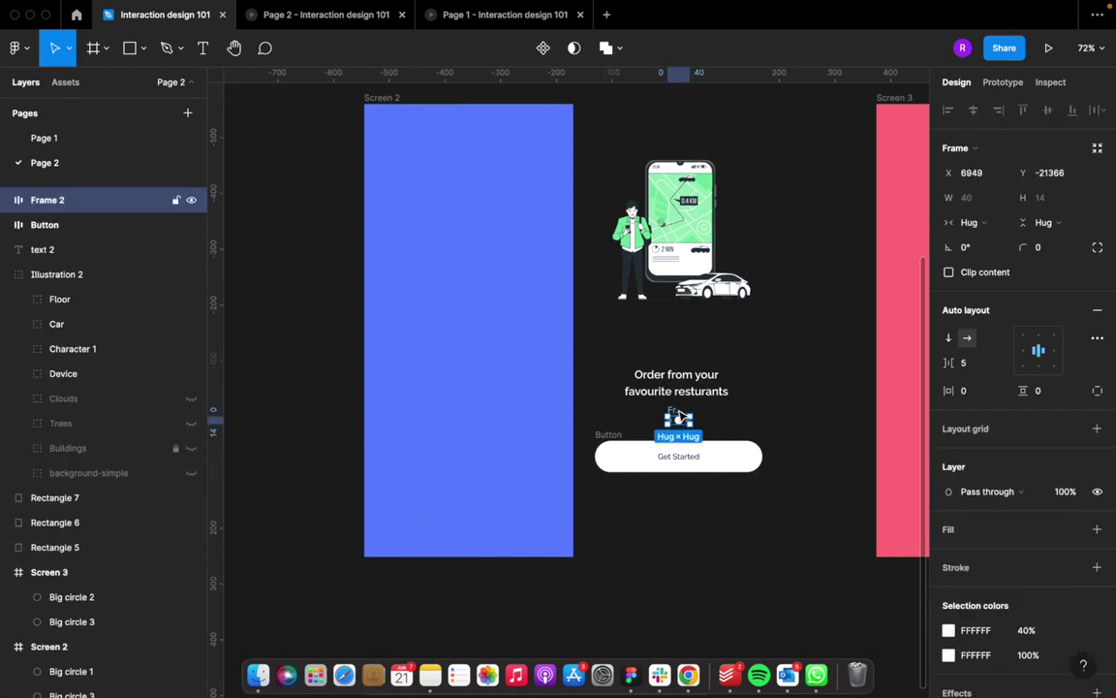
pyautogui.scroll(8, 679, 417)
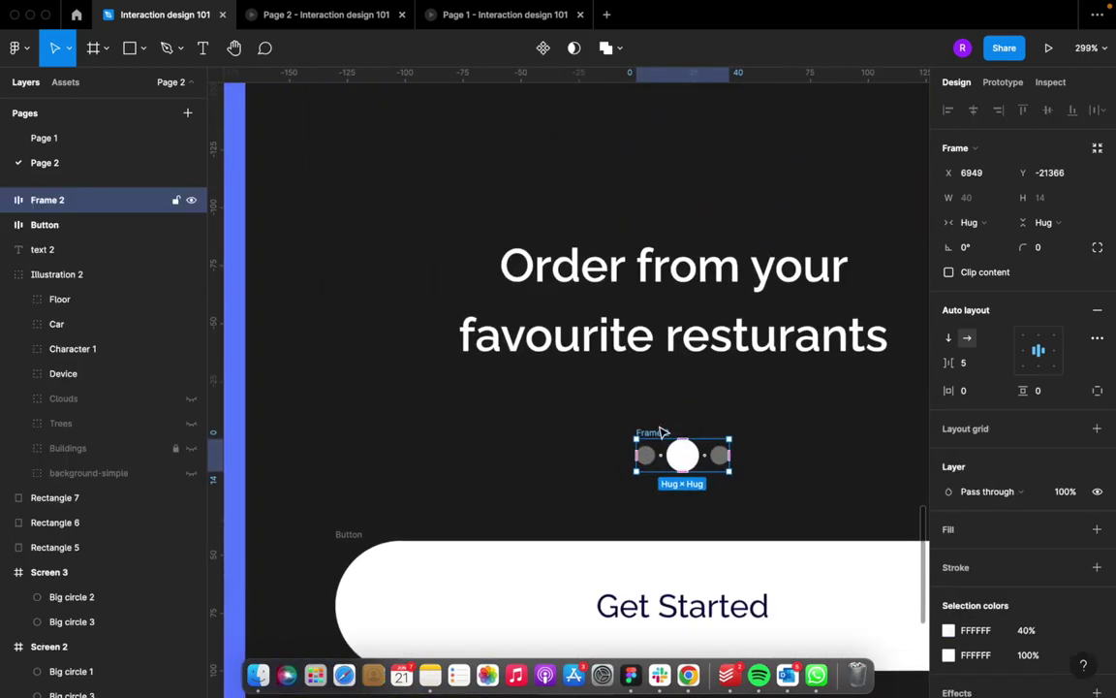
pyautogui.click(692, 412)
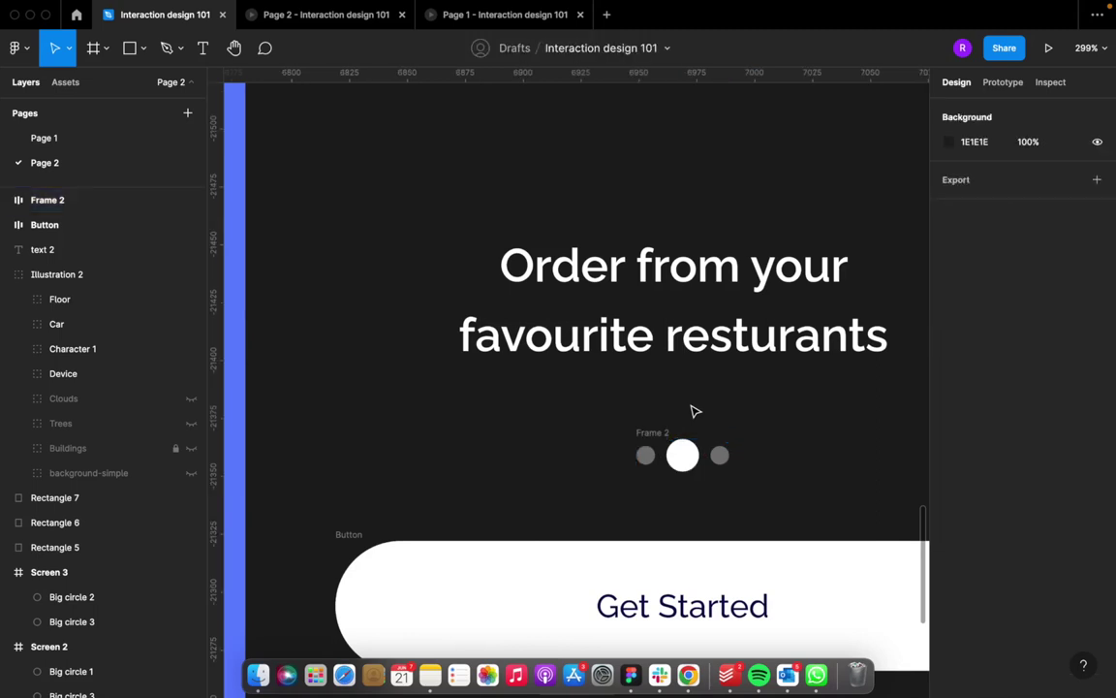
pyautogui.click(646, 453)
pyautogui.scroll(-6, 650, 447)
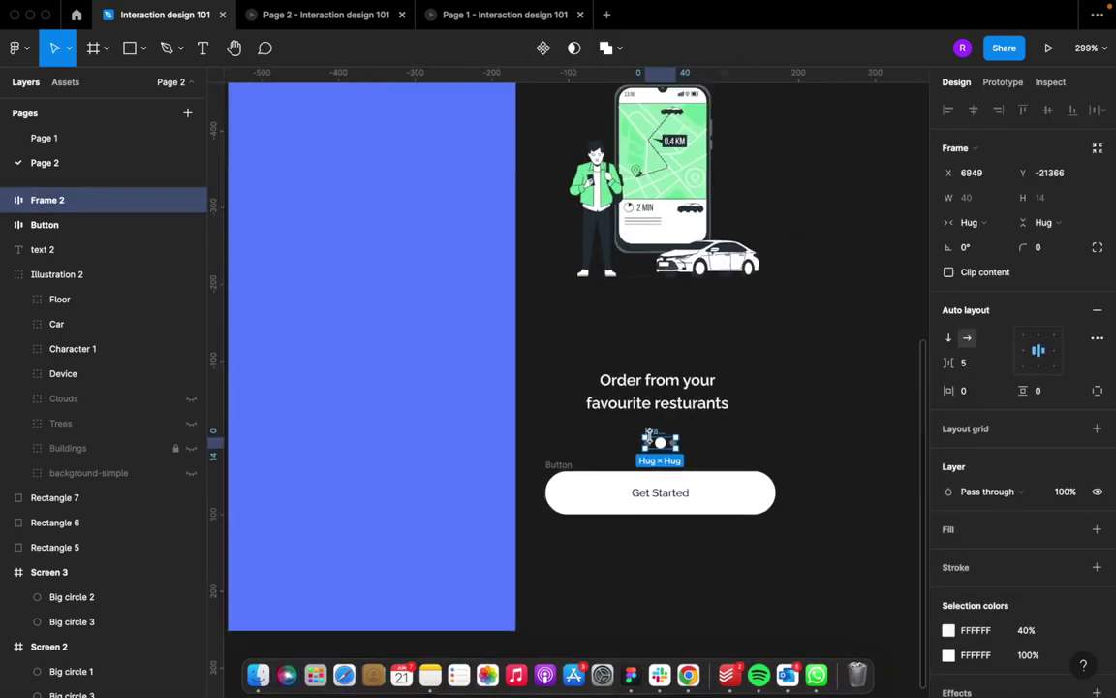
pyautogui.scroll(-3, 651, 443)
pyautogui.hscroll(-10, 653, 444)
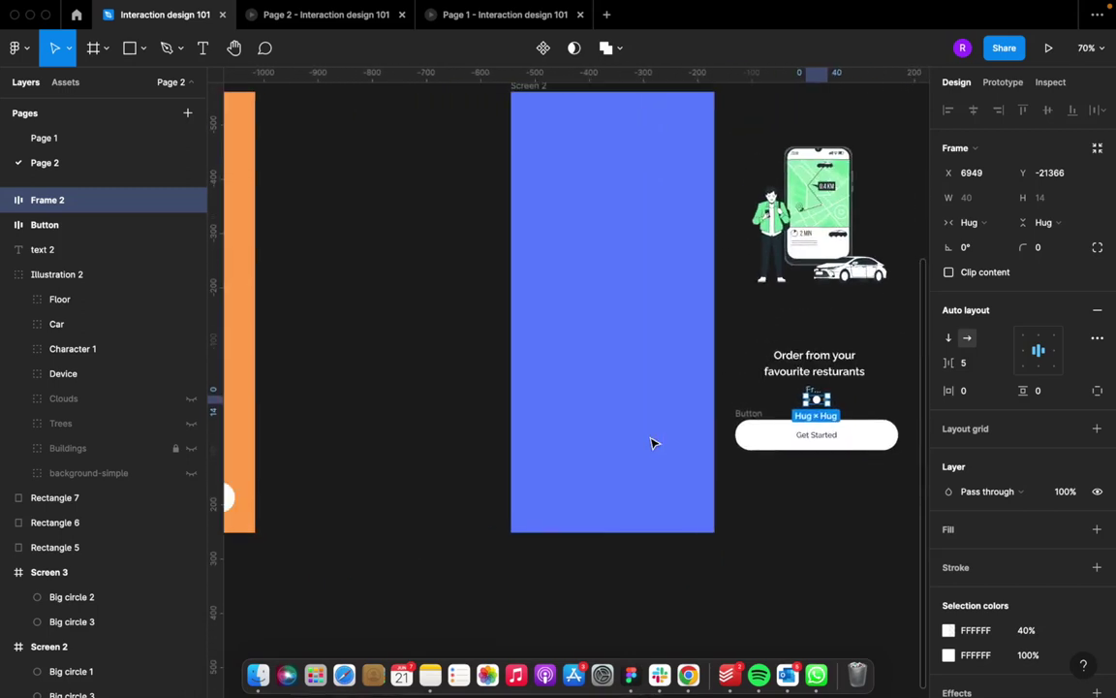
pyautogui.click(494, 341)
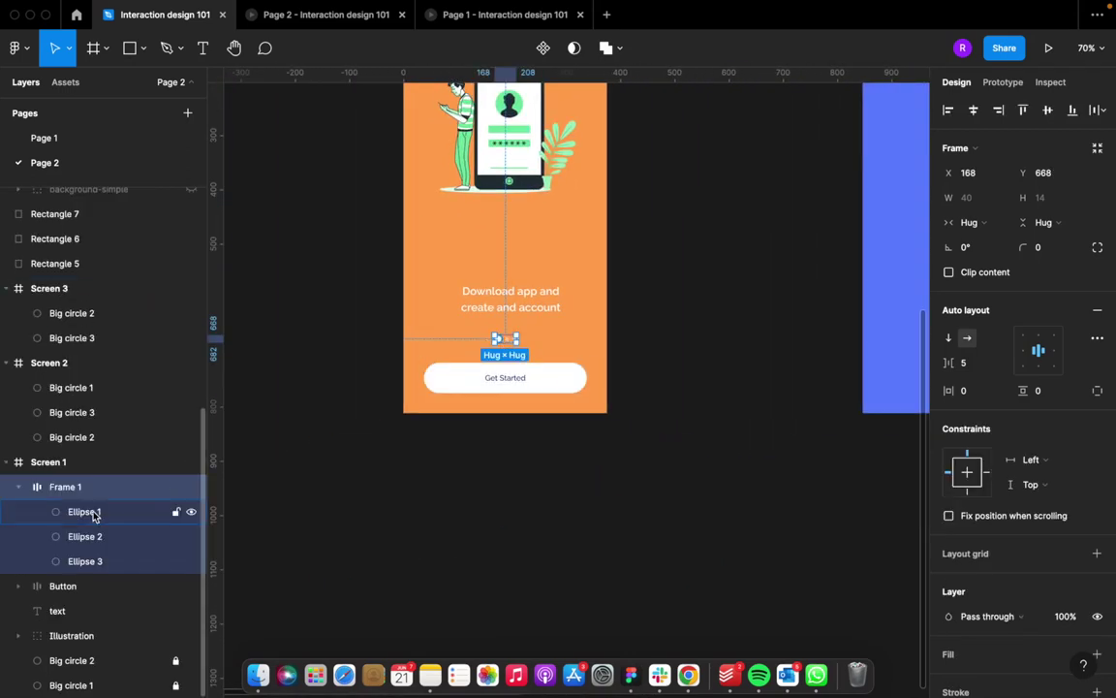
pyautogui.doubleClick(73, 488)
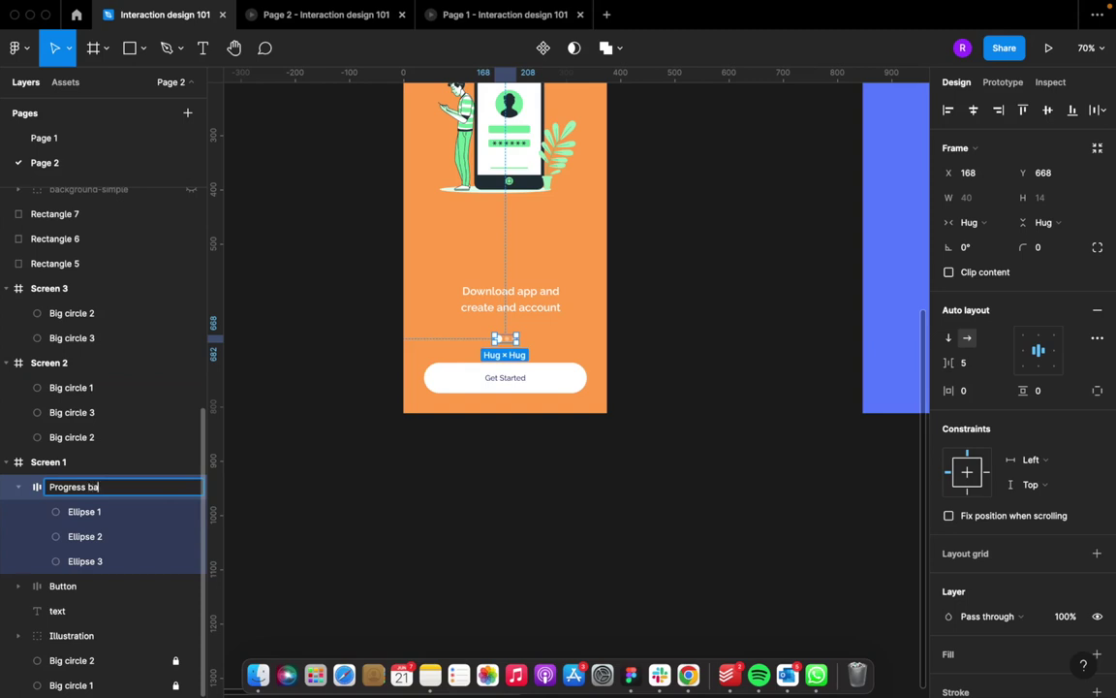
pyautogui.click(362, 515)
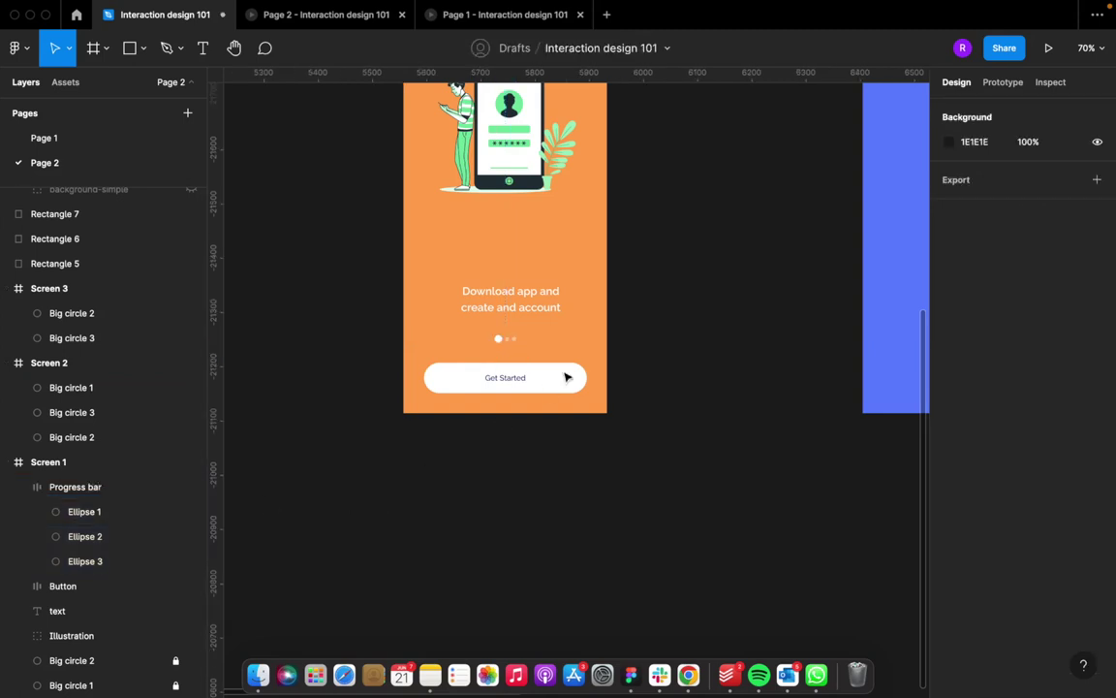
pyautogui.click(14, 485)
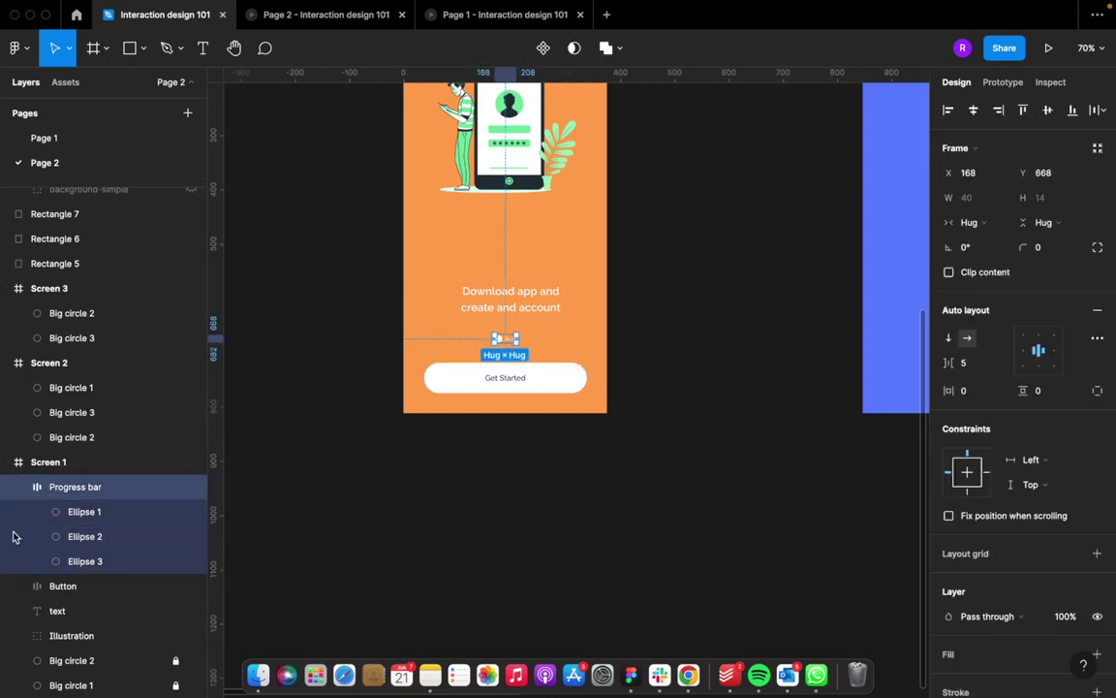
pyautogui.doubleClick(84, 486)
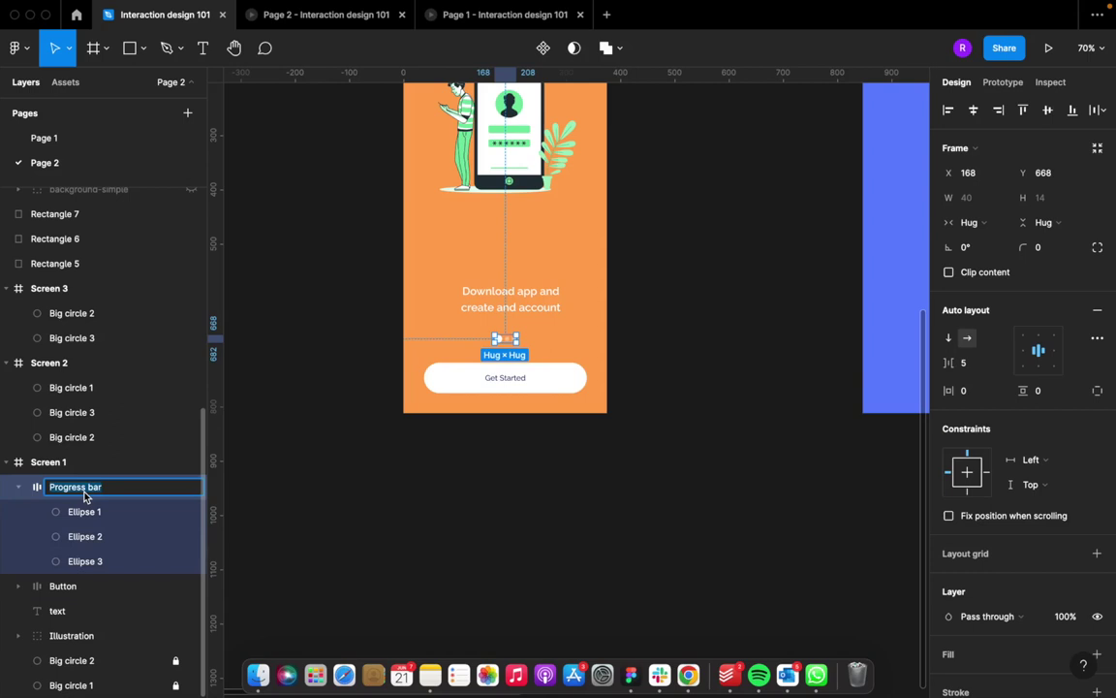
pyautogui.click(441, 611)
# Step: Rename the dot groups on Screens 2 and 3 to 'Progress bar'
pyautogui.hscroll(10, 441, 610)
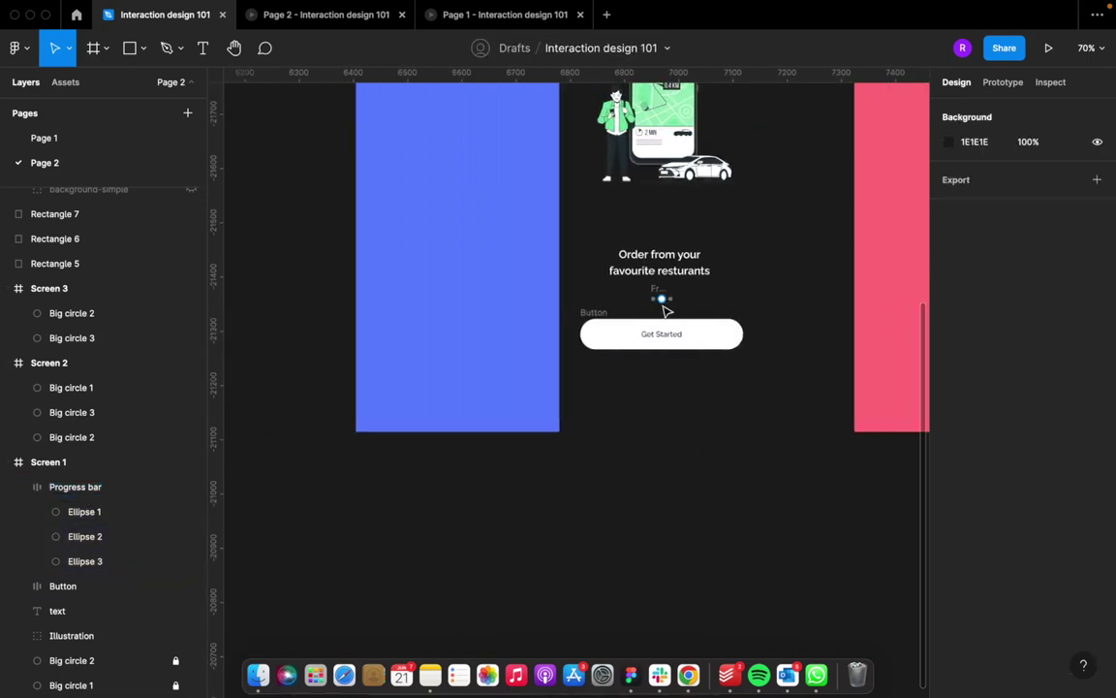
pyautogui.click(660, 294)
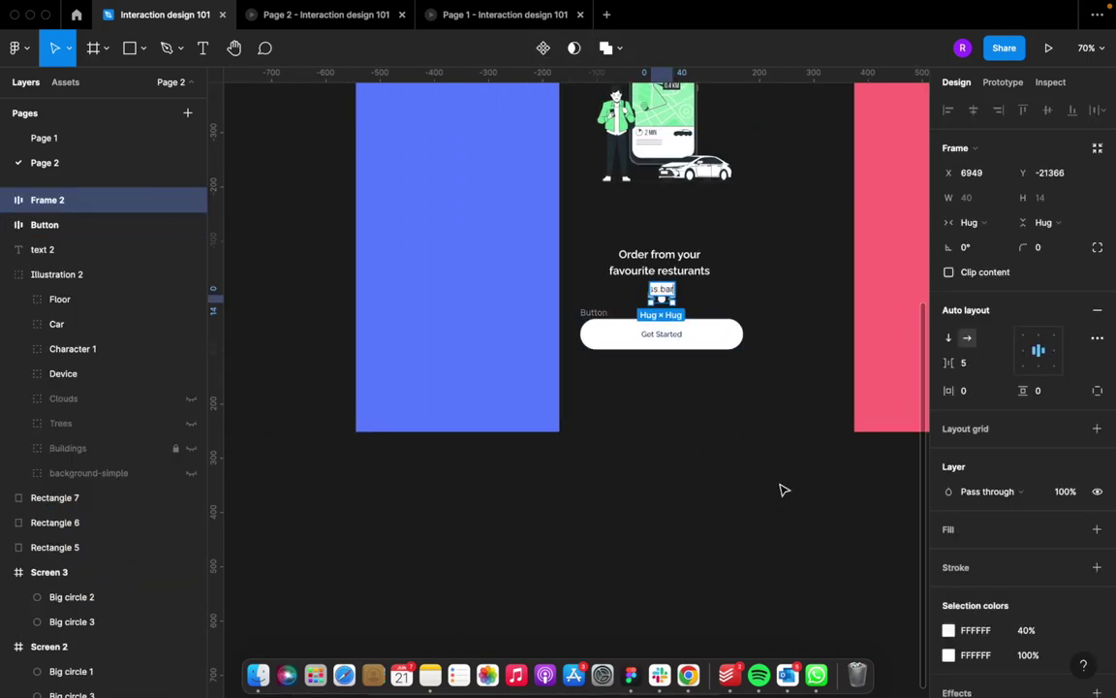
pyautogui.click(810, 541)
pyautogui.scroll(-5, 810, 540)
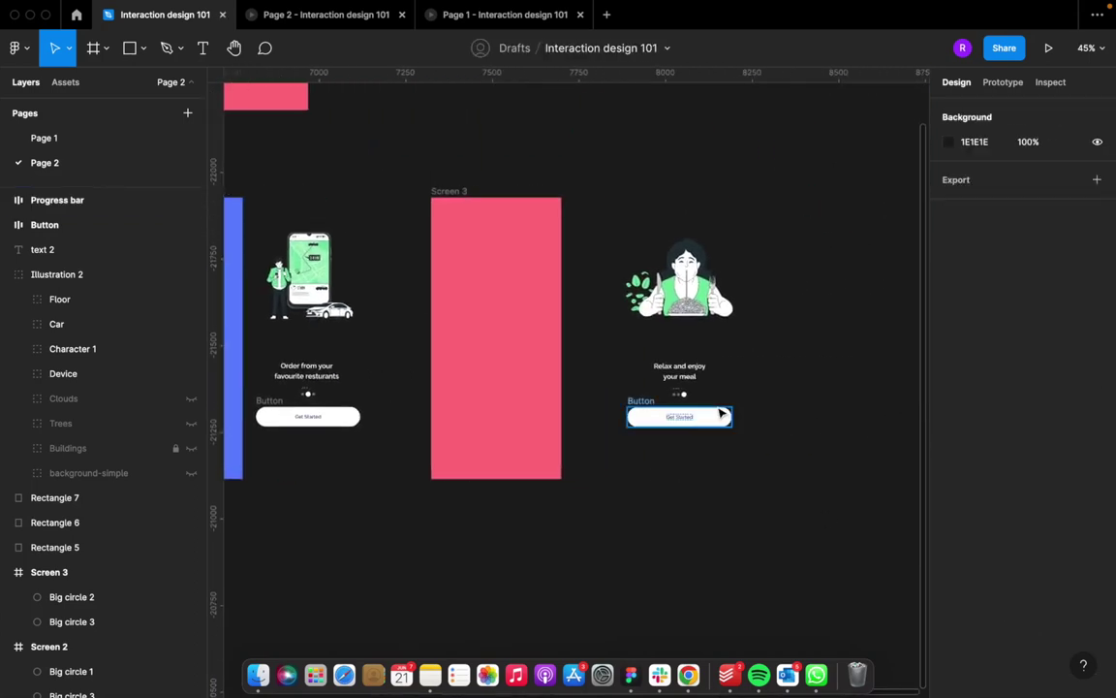
pyautogui.scroll(10, 722, 415)
pyautogui.hscroll(-2, 655, 387)
pyautogui.doubleClick(668, 373)
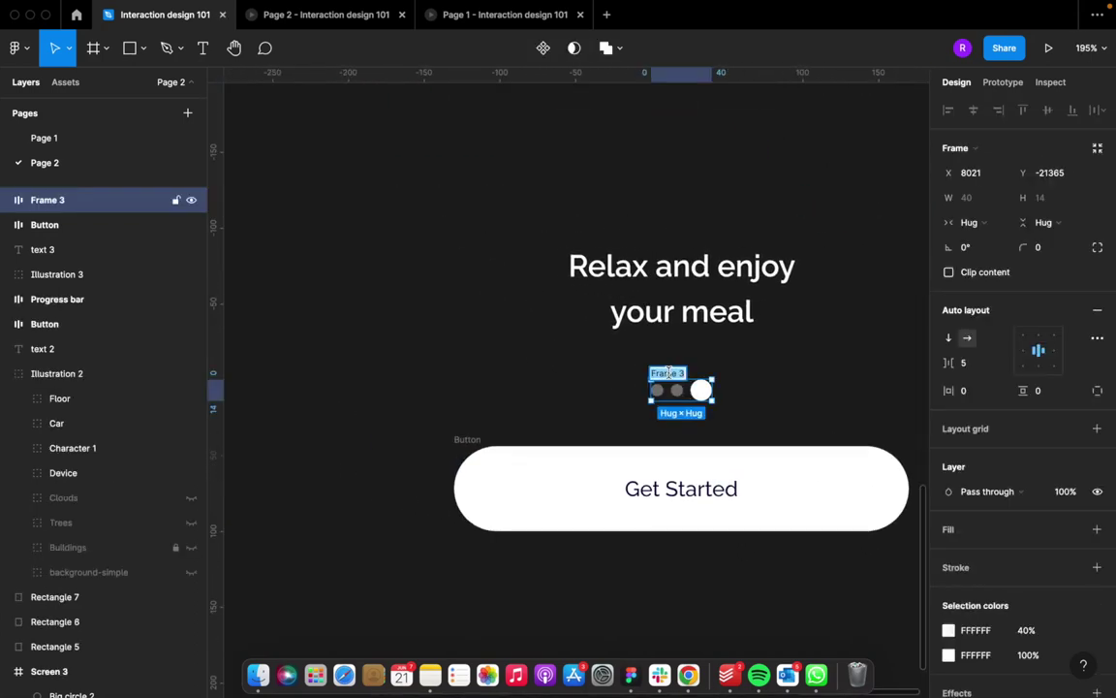
pyautogui.click(783, 340)
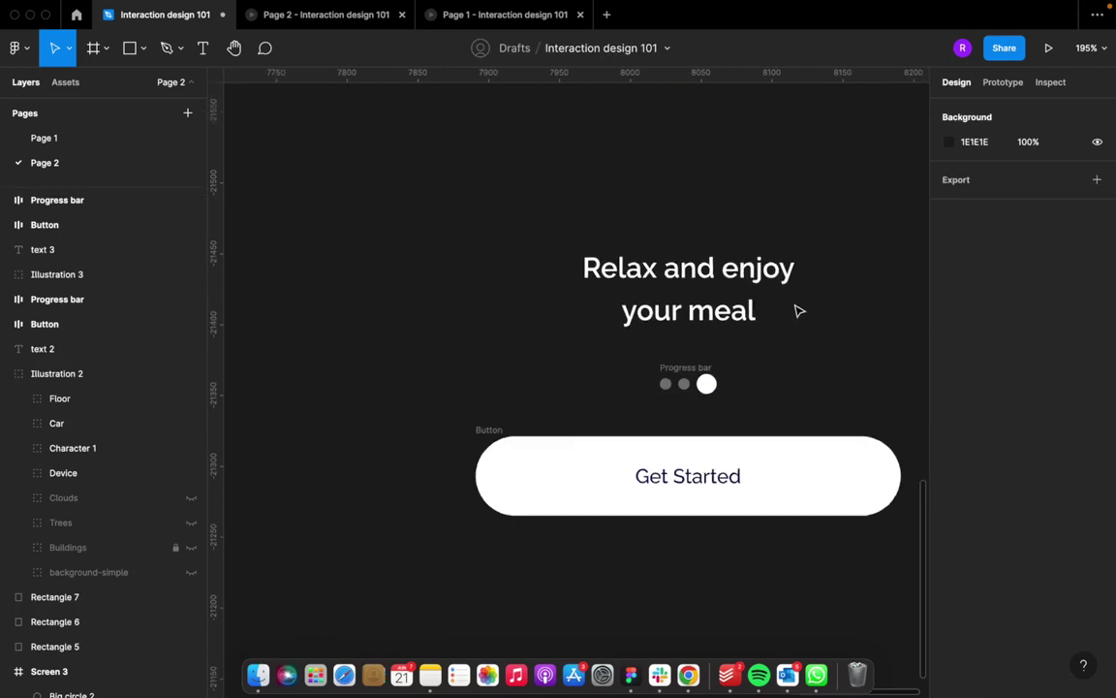
pyautogui.scroll(-15, 798, 311)
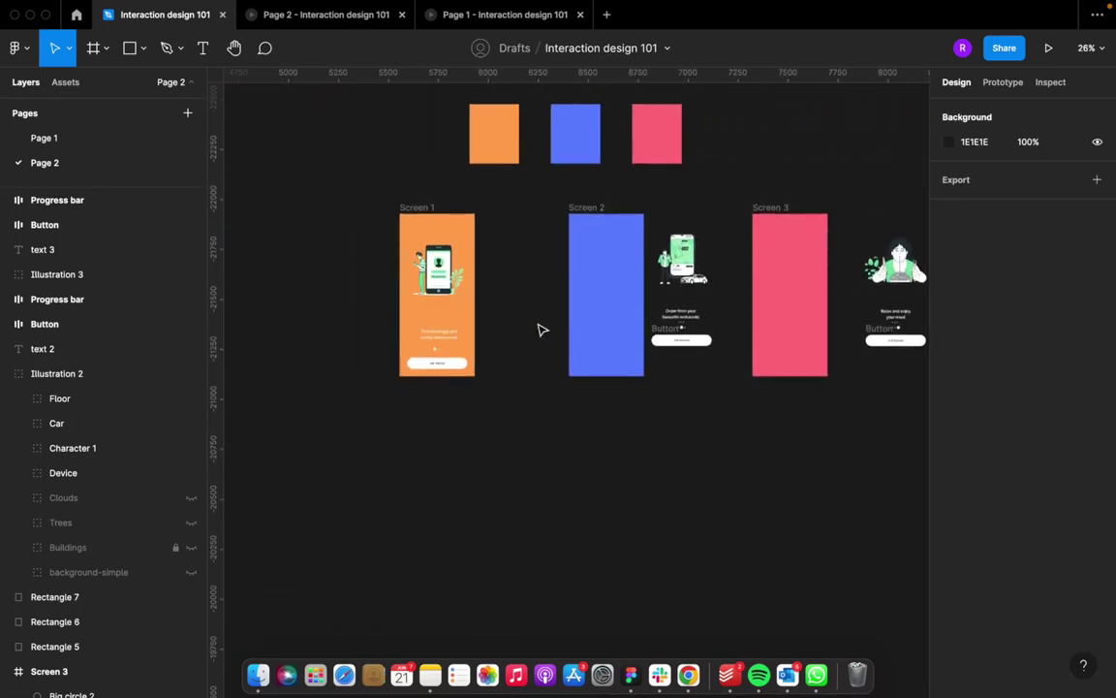
# Step: Nudge Screen 1's illustration slightly lower
pyautogui.hscroll(-2, 531, 324)
pyautogui.scroll(5, 532, 324)
pyautogui.hscroll(1, 602, 326)
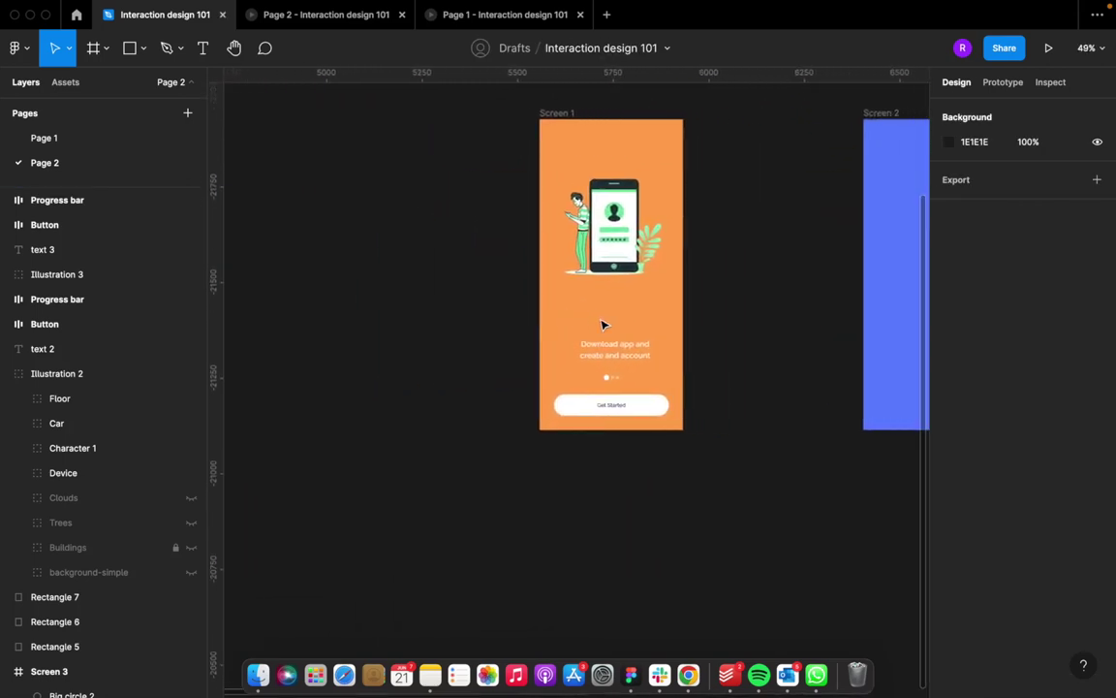
pyautogui.moveTo(595, 233); pyautogui.dragTo(603, 254)
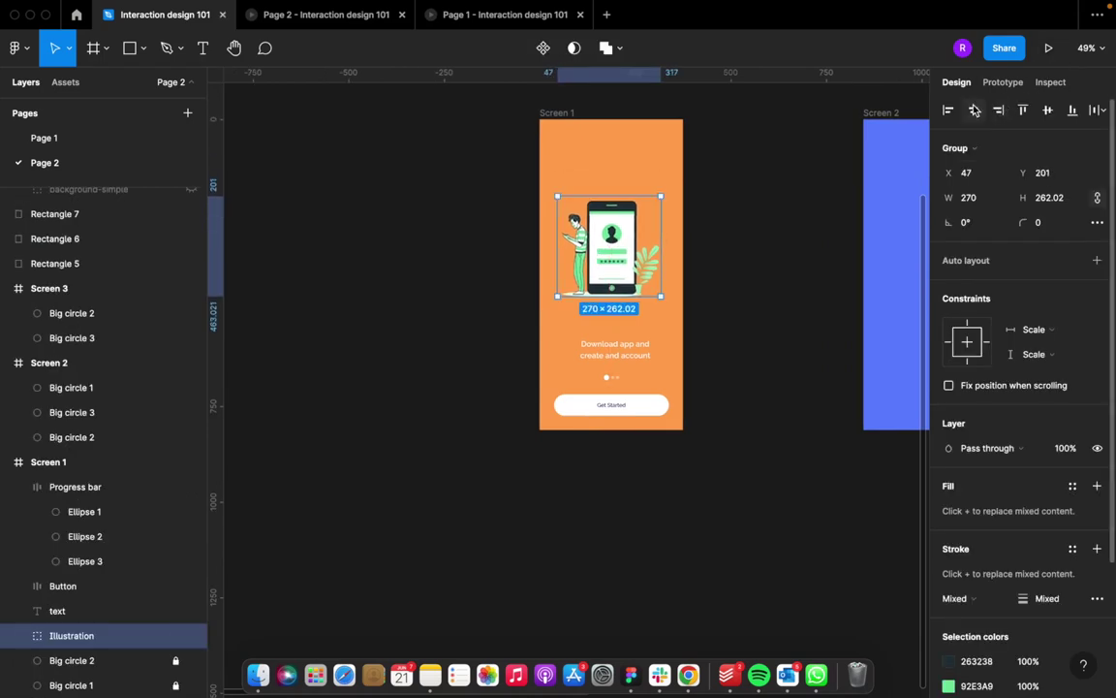
# Step: Try moving only the phone drawing into Screen 2, undoing each attempt
pyautogui.hscroll(5, 702, 301)
pyautogui.scroll(-2, 701, 304)
pyautogui.click(780, 243)
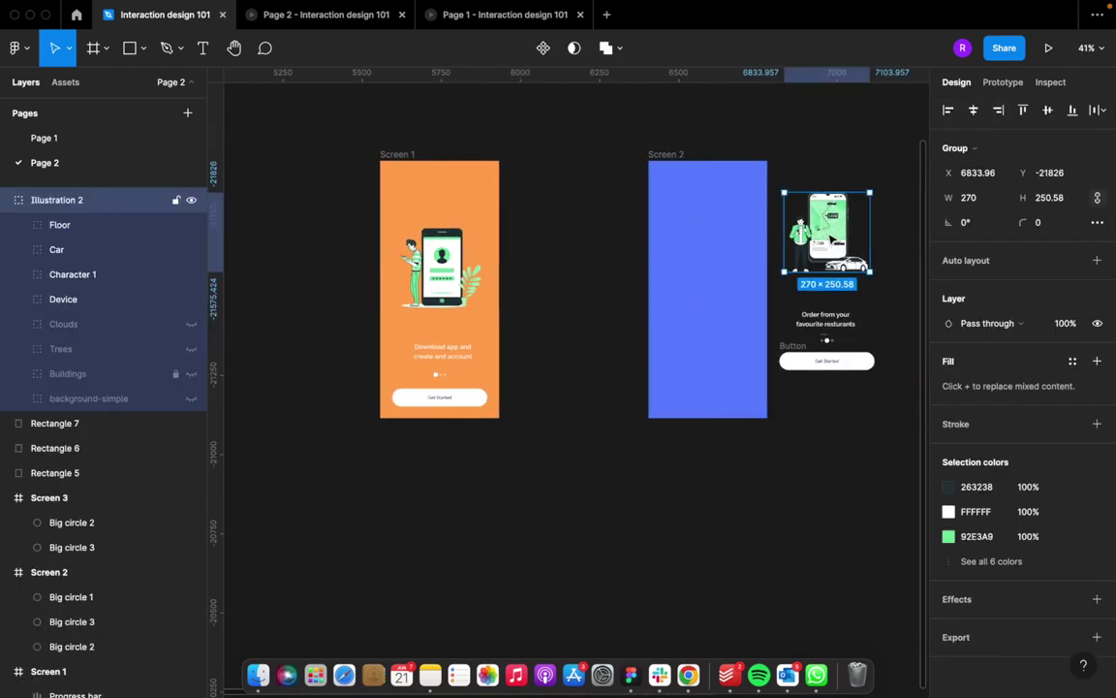
pyautogui.click(776, 240)
pyautogui.moveTo(775, 240); pyautogui.dragTo(704, 263)
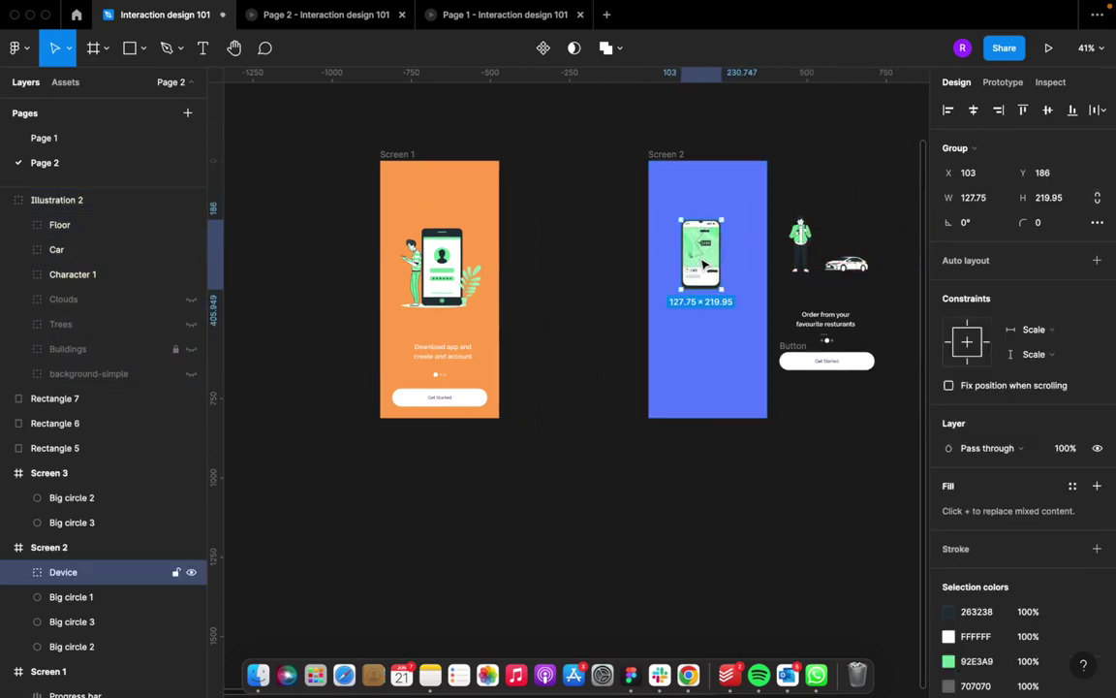
pyautogui.press('super+z')
pyautogui.click(862, 304)
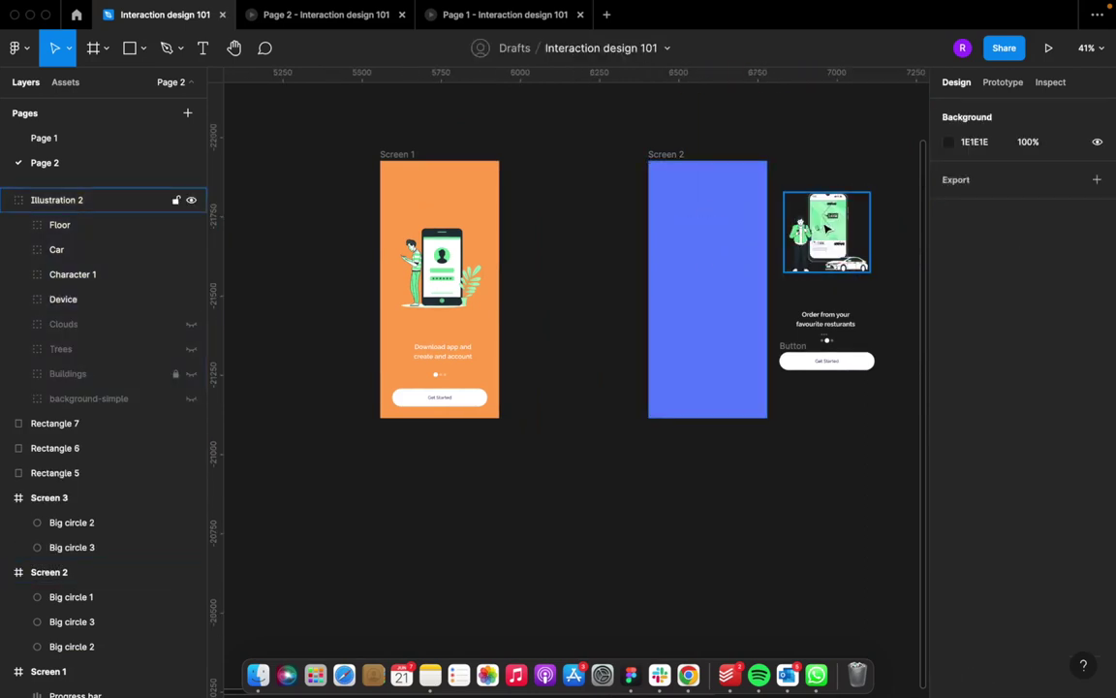
pyautogui.click(823, 232)
pyautogui.moveTo(813, 245); pyautogui.dragTo(691, 285)
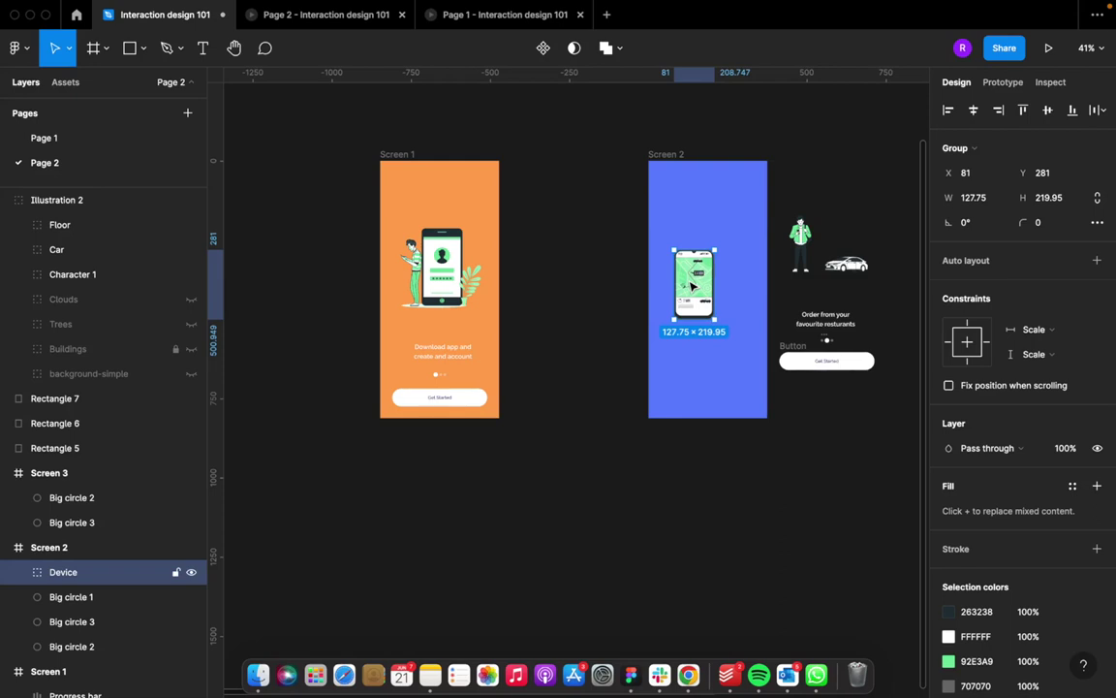
pyautogui.press('super+z')
pyautogui.click(819, 511)
# Step: Drag the whole car-delivery illustration into the upper part of Screen 2
pyautogui.click(831, 254)
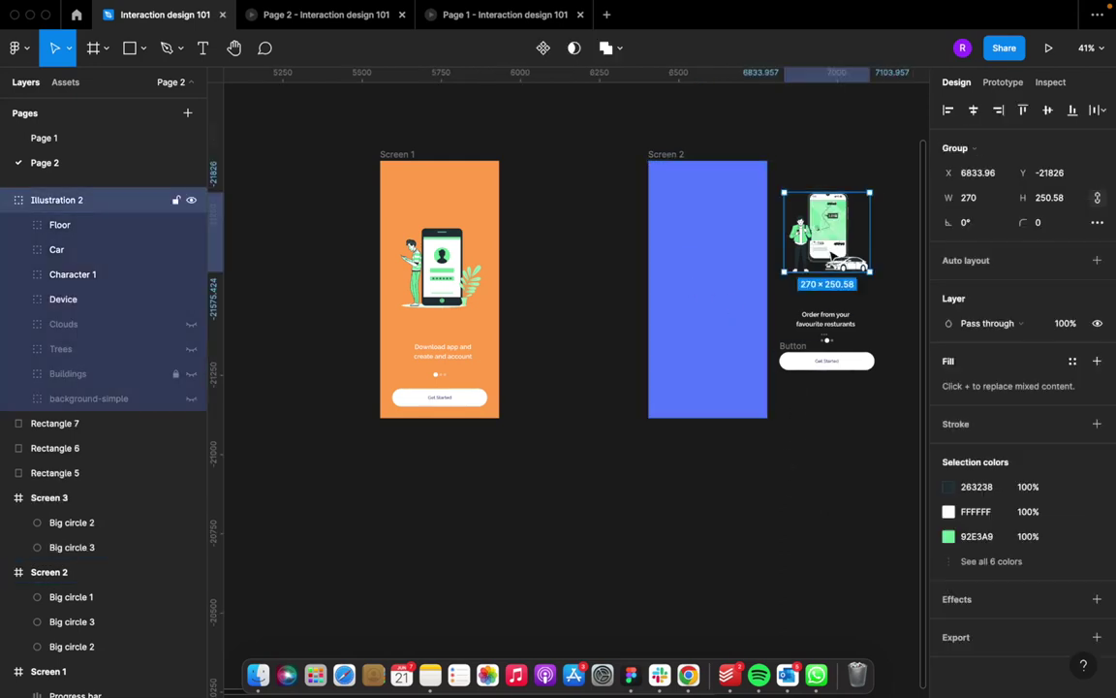
pyautogui.moveTo(832, 250); pyautogui.dragTo(720, 282)
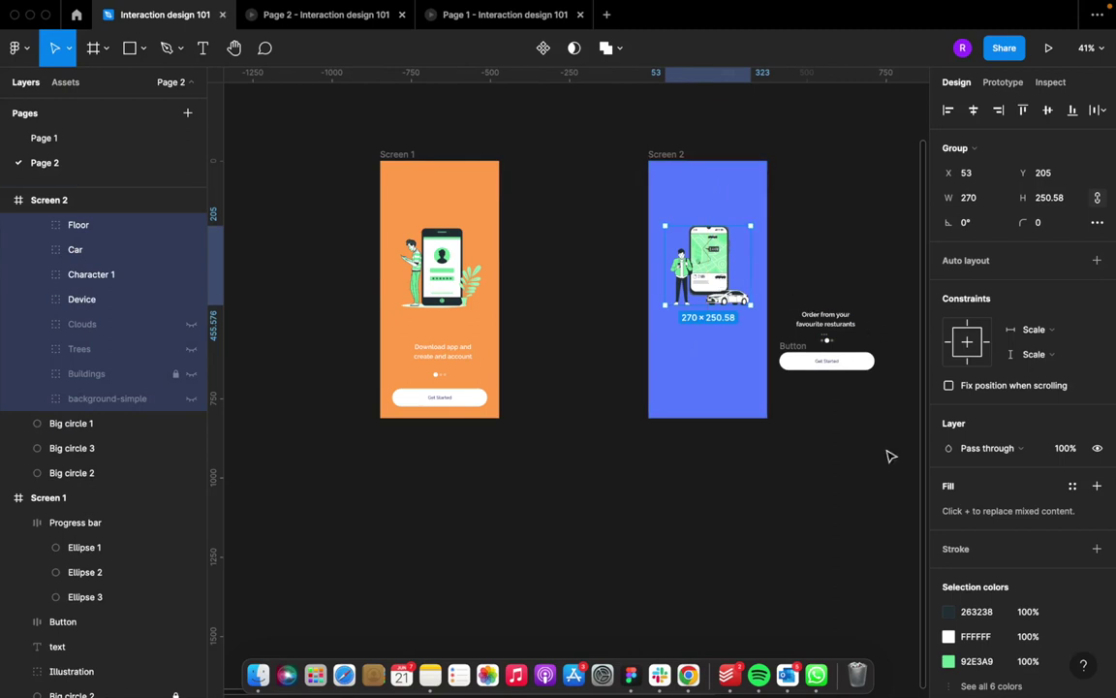
pyautogui.moveTo(886, 451); pyautogui.dragTo(817, 302)
pyautogui.click(846, 446)
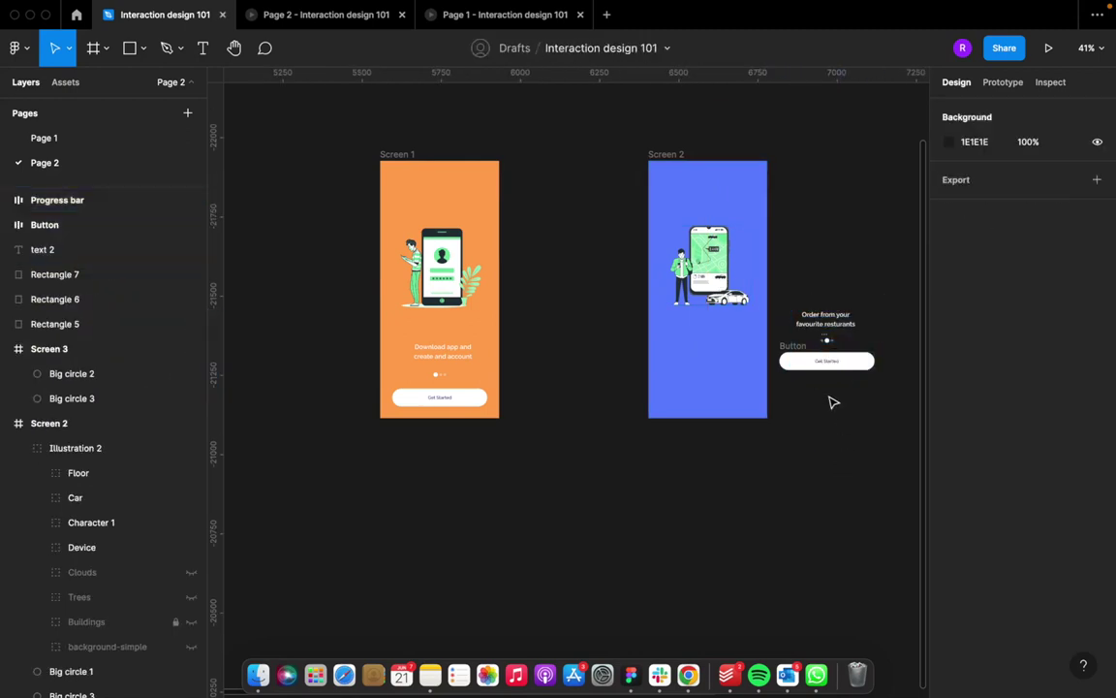
# Step: Paste Screen 1's Get Started button into Screen 2 and Screen 3
pyautogui.click(463, 406)
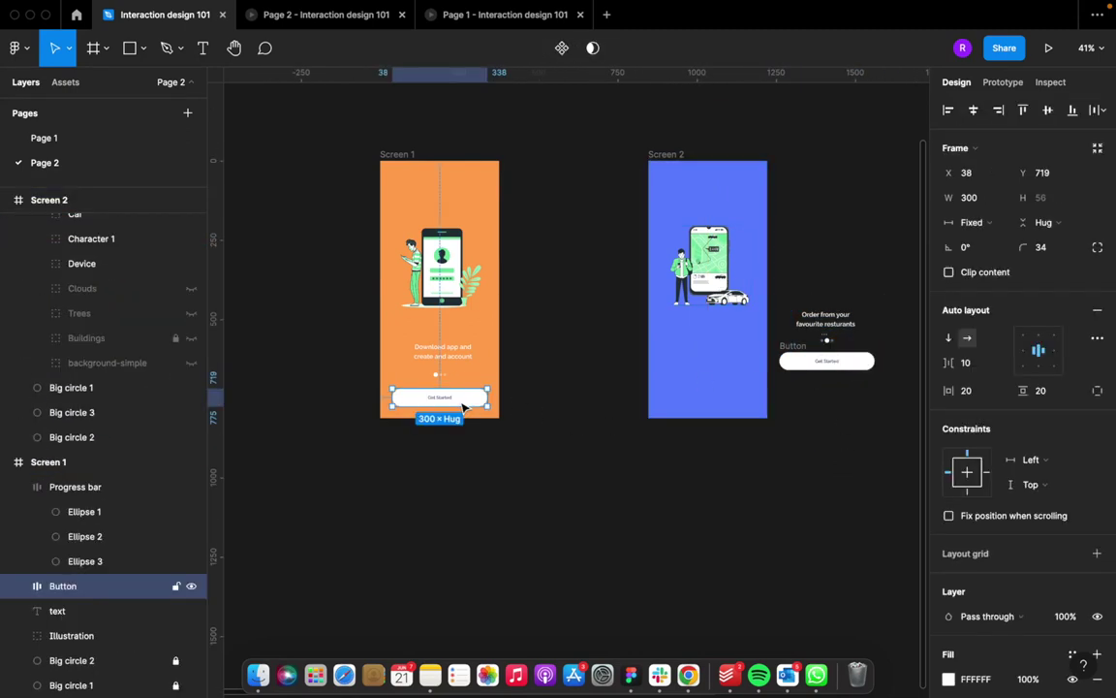
pyautogui.click(668, 154)
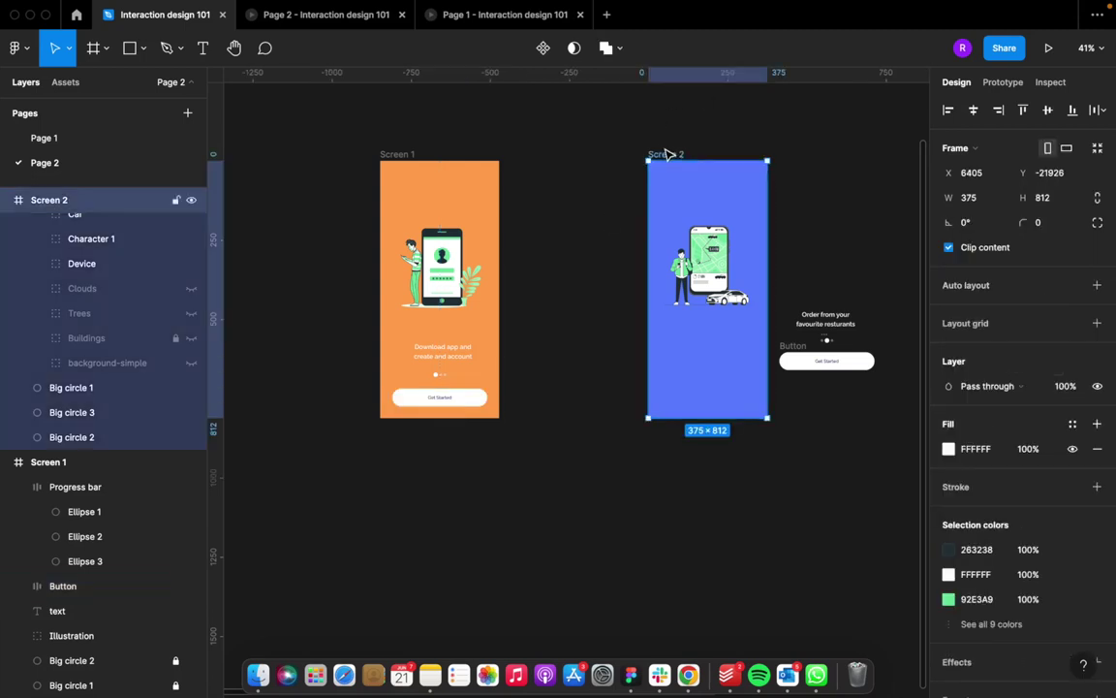
pyautogui.hotkey('ctrl', 'v')
pyautogui.hscroll(6, 794, 357)
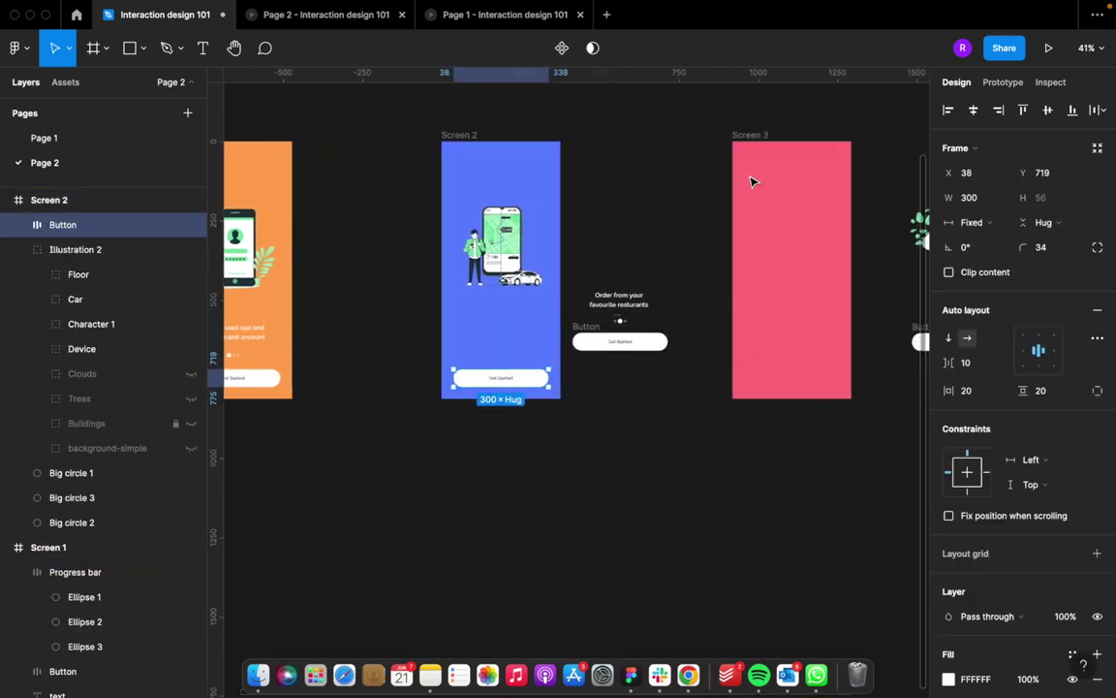
pyautogui.click(664, 150)
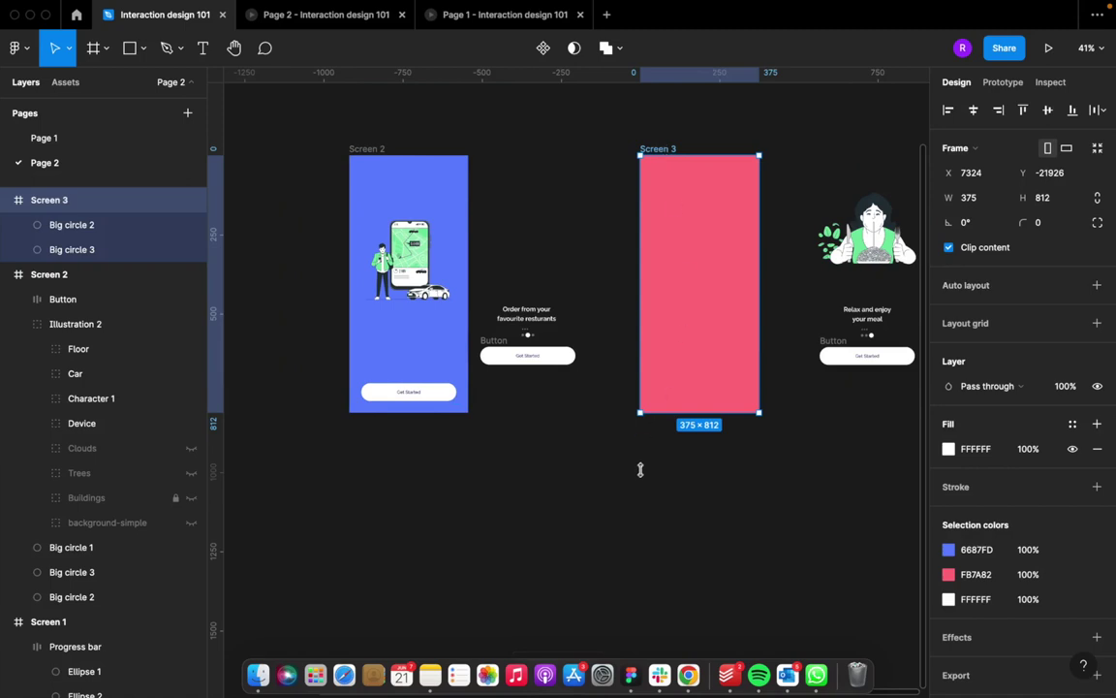
pyautogui.hotkey('ctrl', 'v')
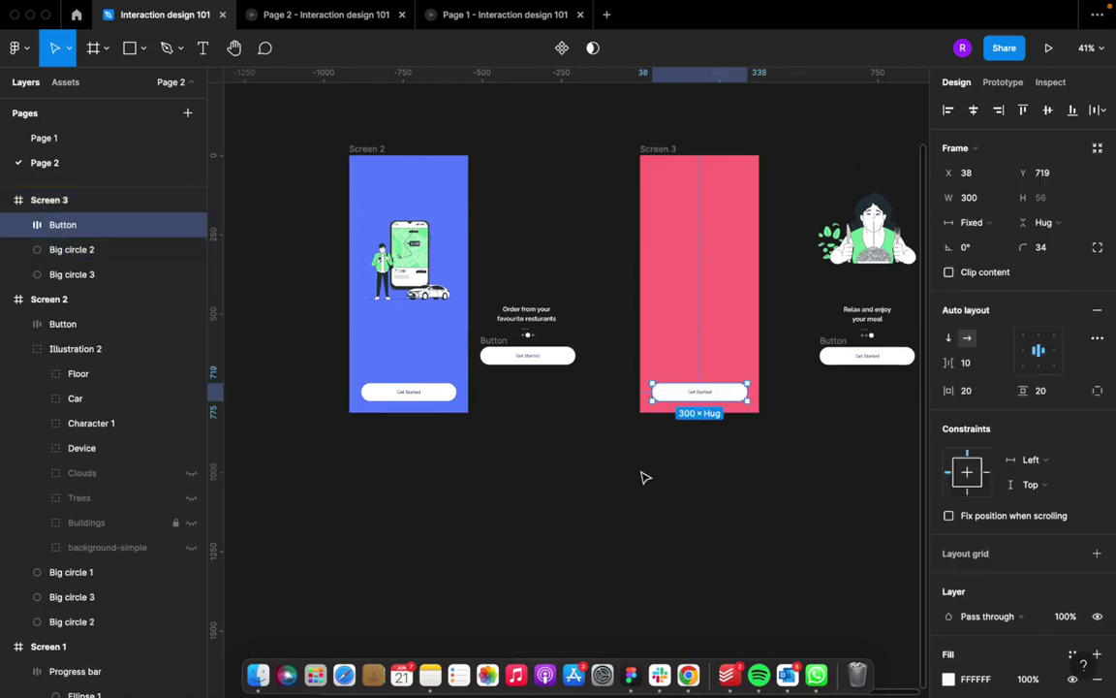
pyautogui.click(427, 390)
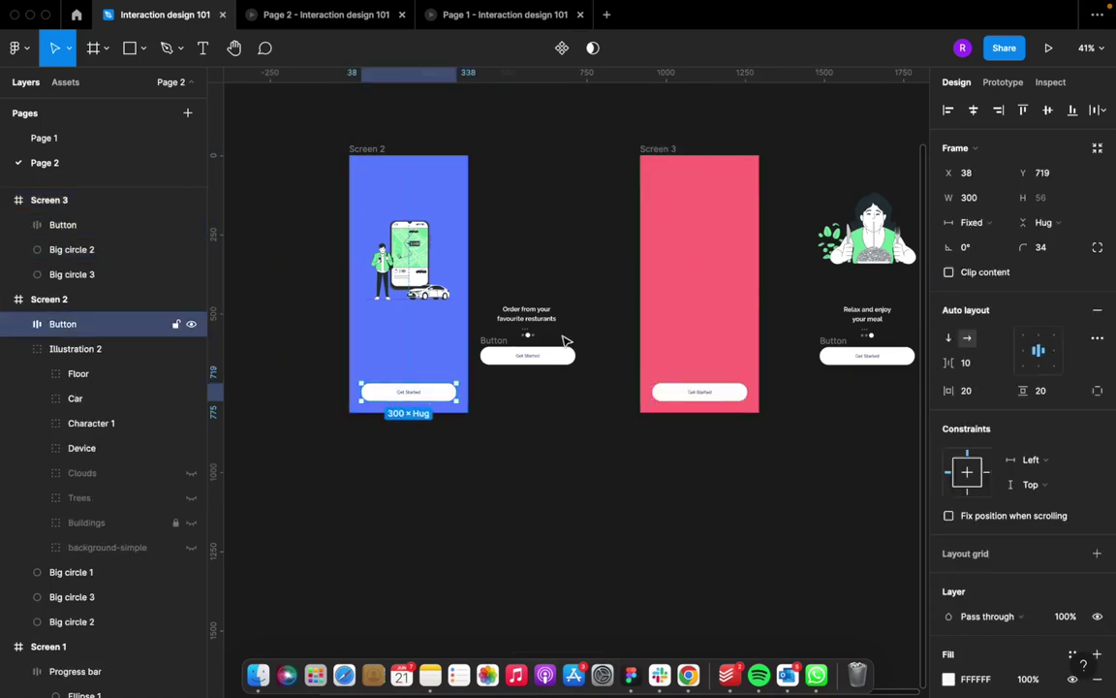
pyautogui.click(685, 394)
# Step: Delete the loose Get Started buttons beside Screens 2 and 3
pyautogui.click(491, 347)
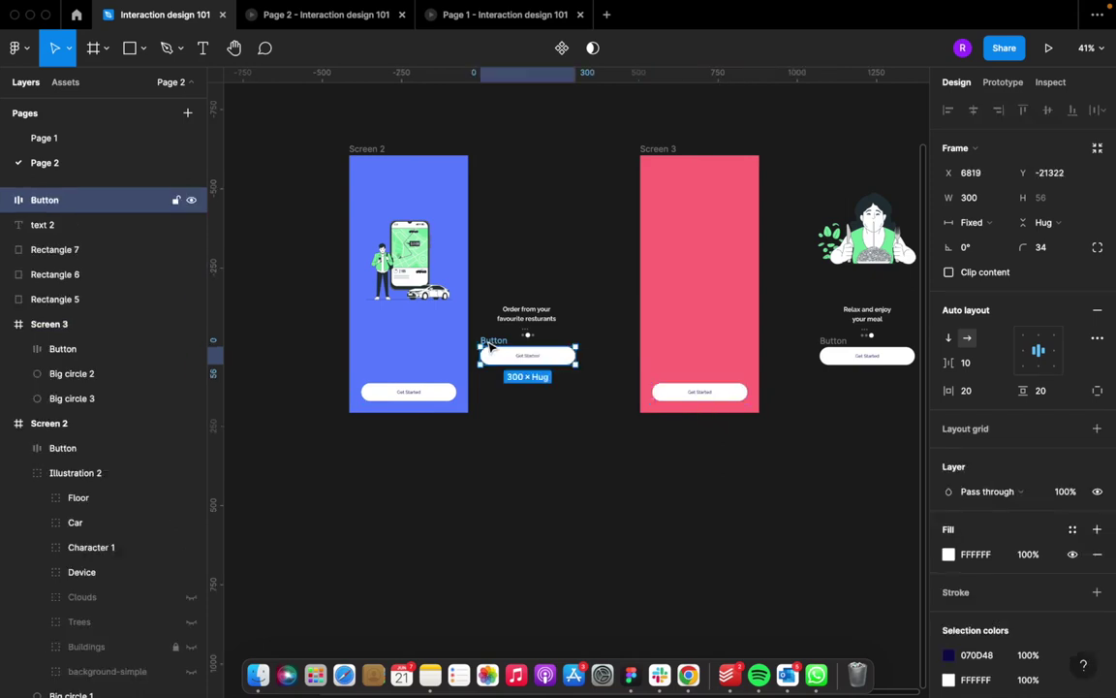
pyautogui.press('Delete')
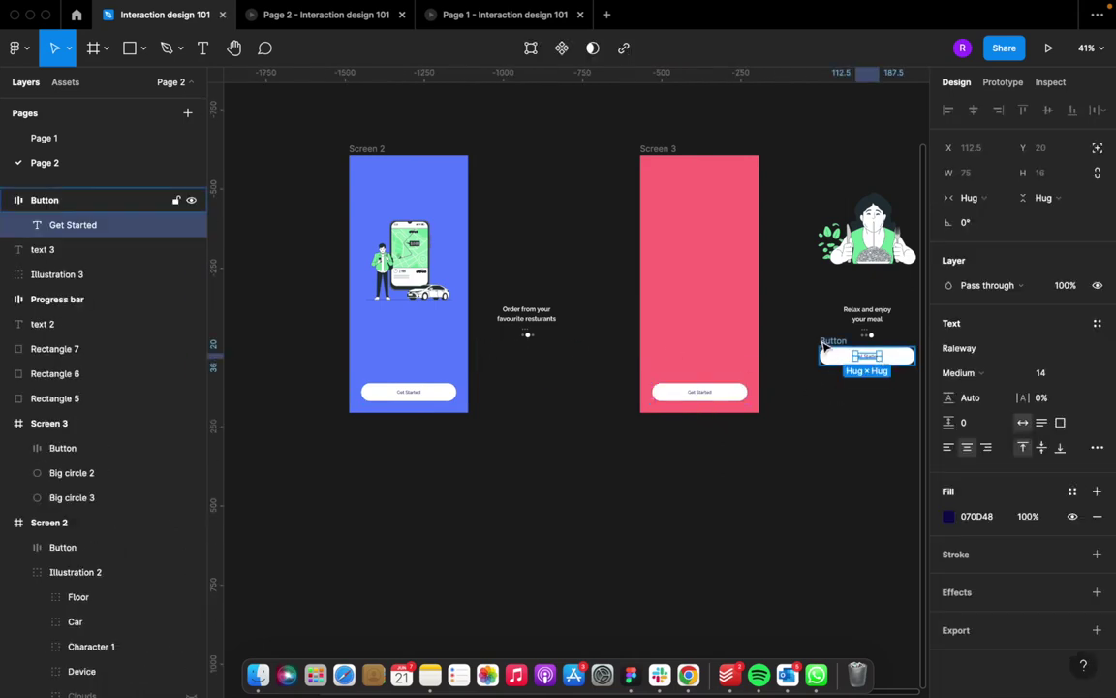
pyautogui.press('Escape')
pyautogui.press('Delete')
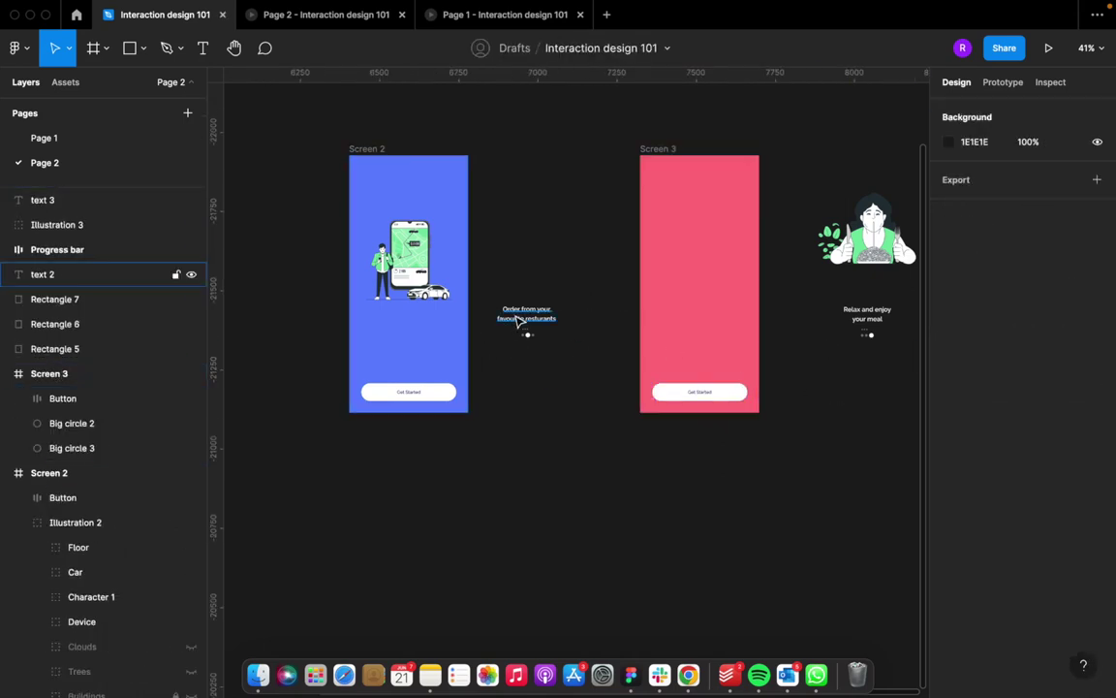
# Step: Drag the 'Order from your favourite resturants' caption into Screen 2, then the progress dots below it
pyautogui.moveTo(524, 316); pyautogui.dragTo(429, 350)
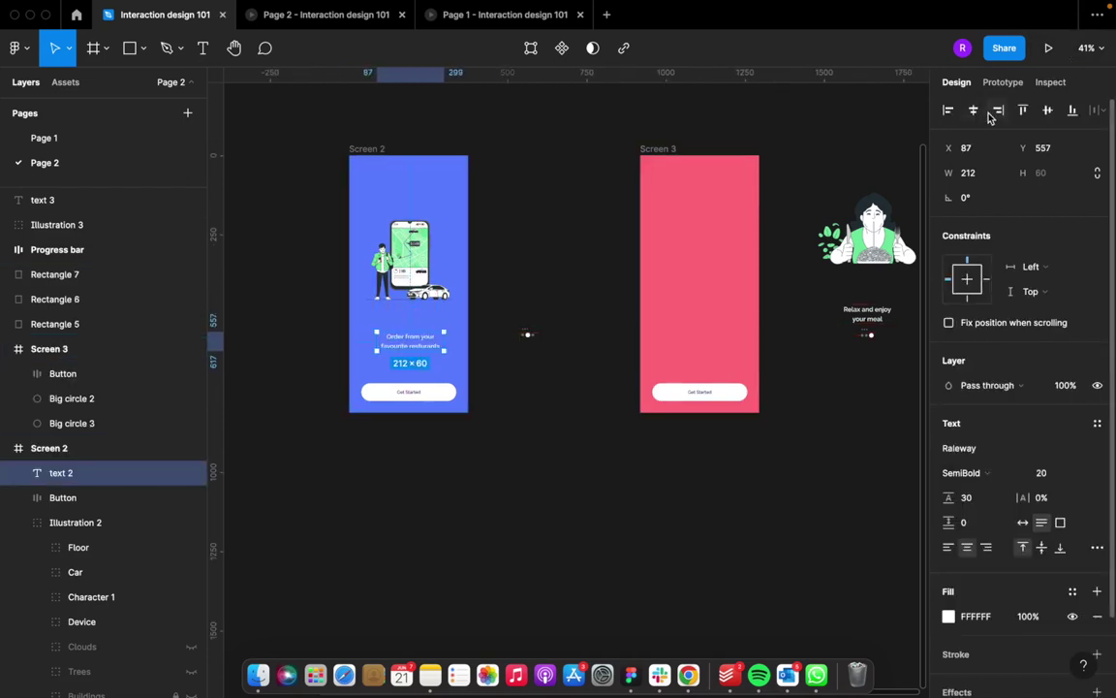
pyautogui.click(527, 334)
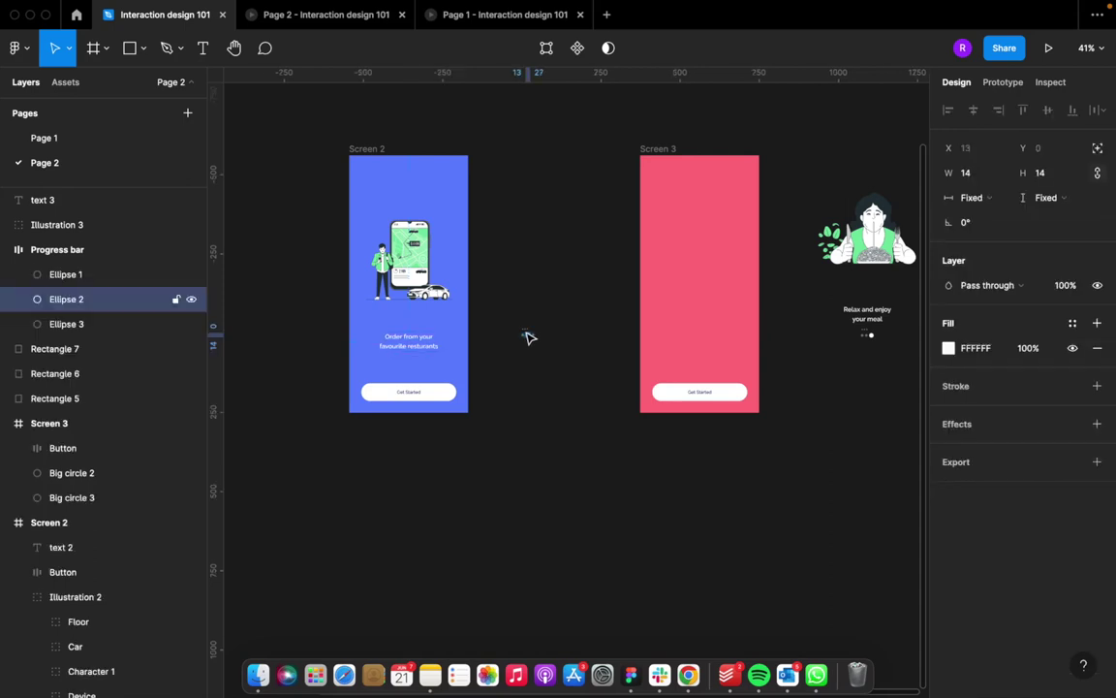
pyautogui.click(526, 329)
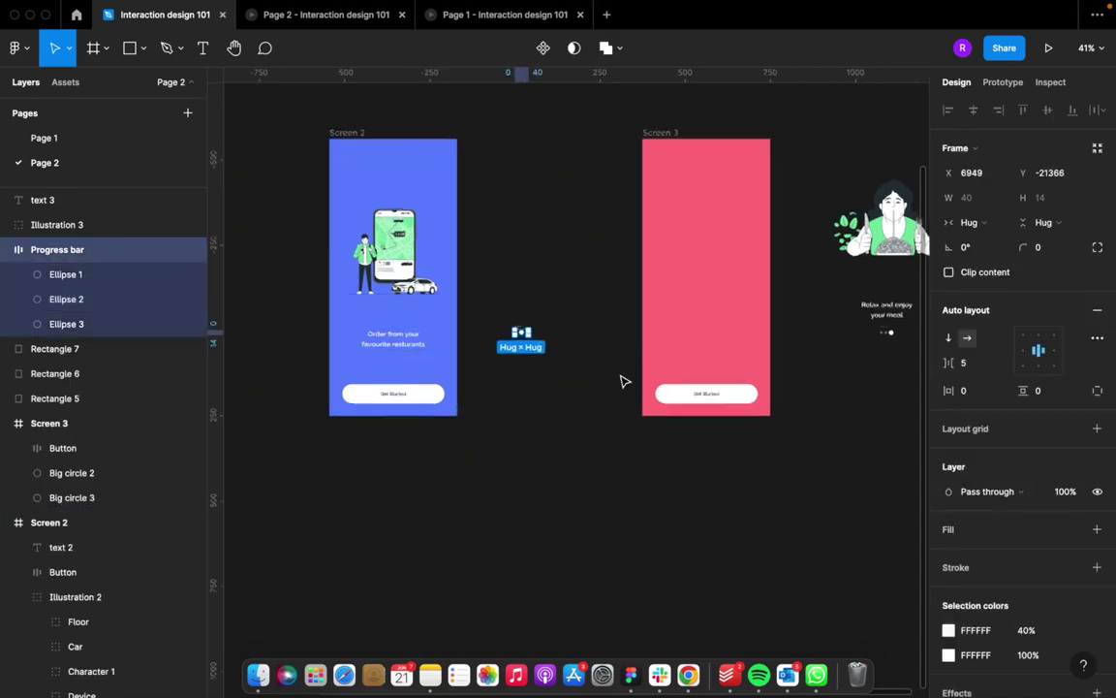
pyautogui.scroll(5, 620, 381)
pyautogui.hscroll(-5, 620, 381)
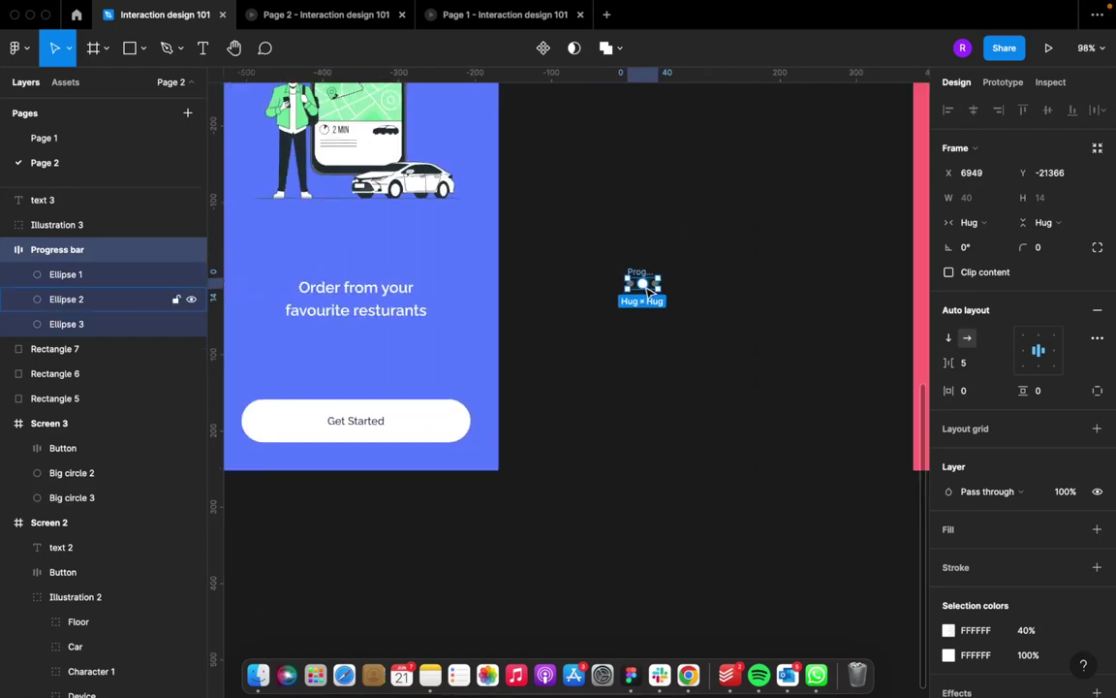
pyautogui.moveTo(644, 278); pyautogui.dragTo(360, 366)
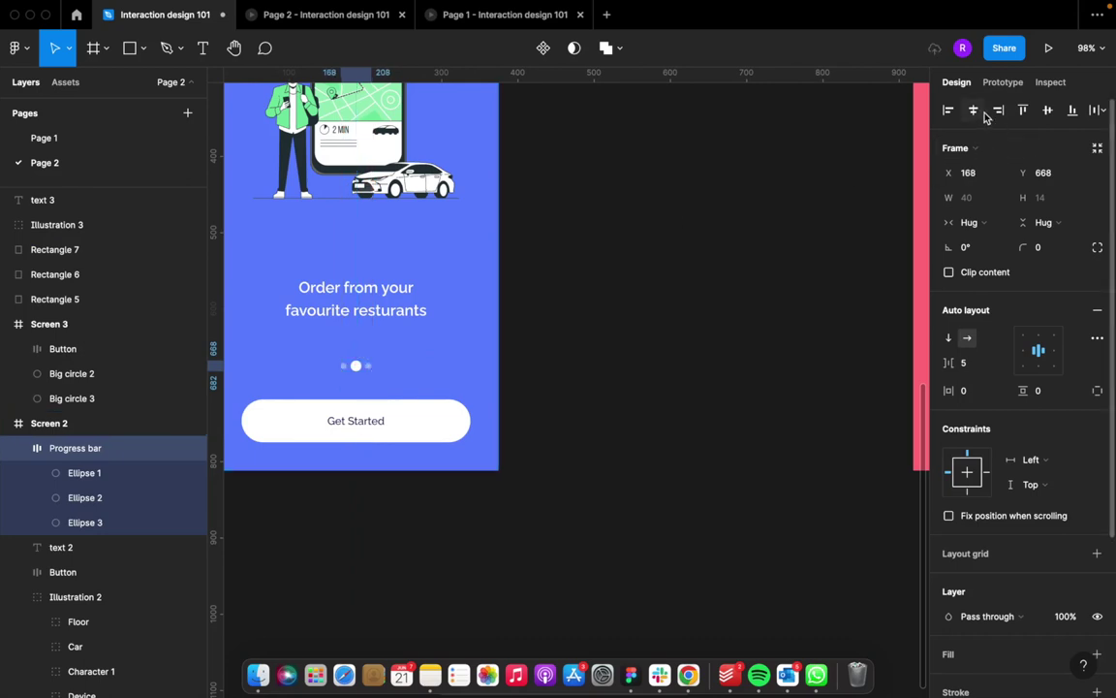
pyautogui.scroll(-5, 548, 510)
pyautogui.hscroll(2, 550, 501)
pyautogui.scroll(-1, 551, 501)
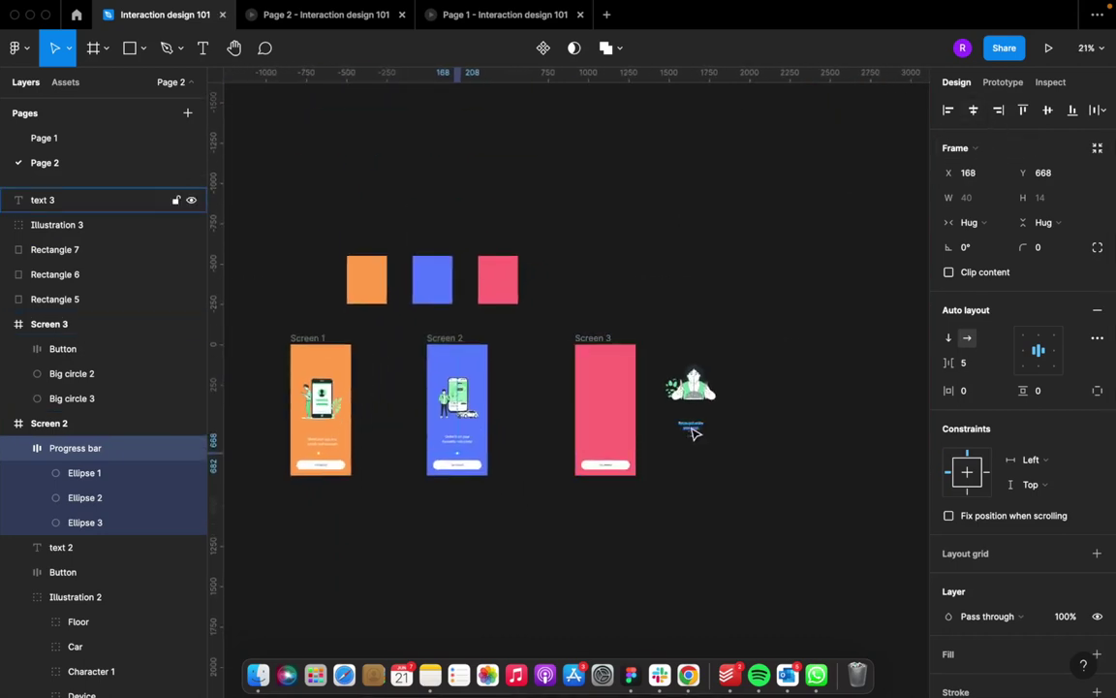
# Step: Move the loose progress dots into Screen 3 and centre them horizontally
pyautogui.scroll(5, 694, 445)
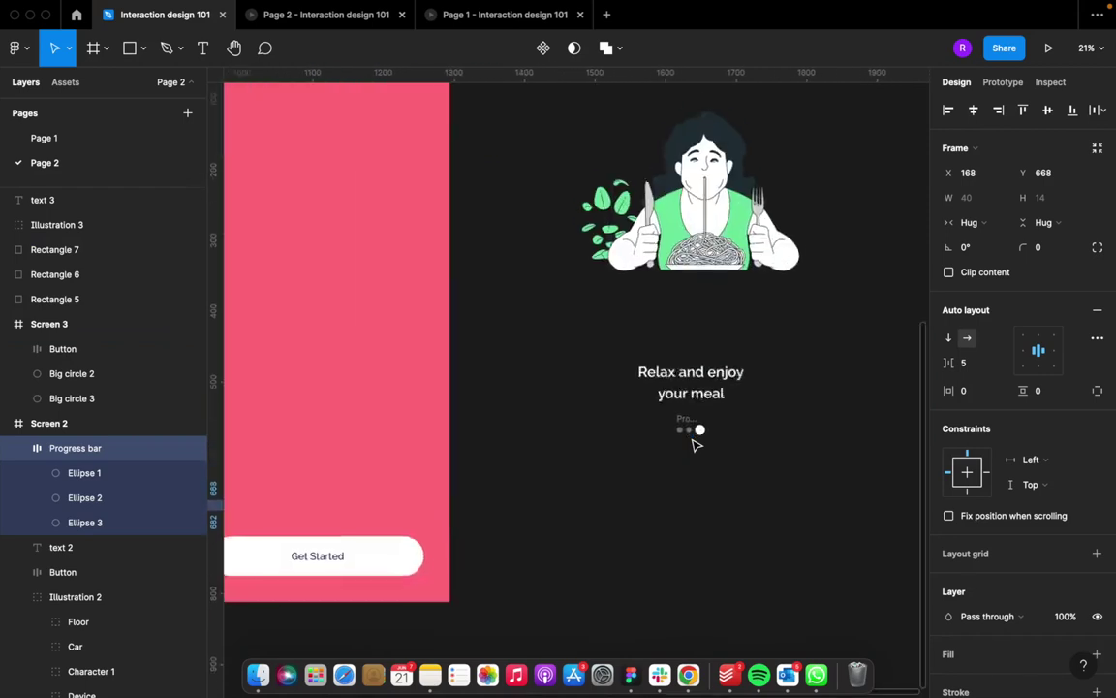
pyautogui.moveTo(688, 428); pyautogui.dragTo(259, 488)
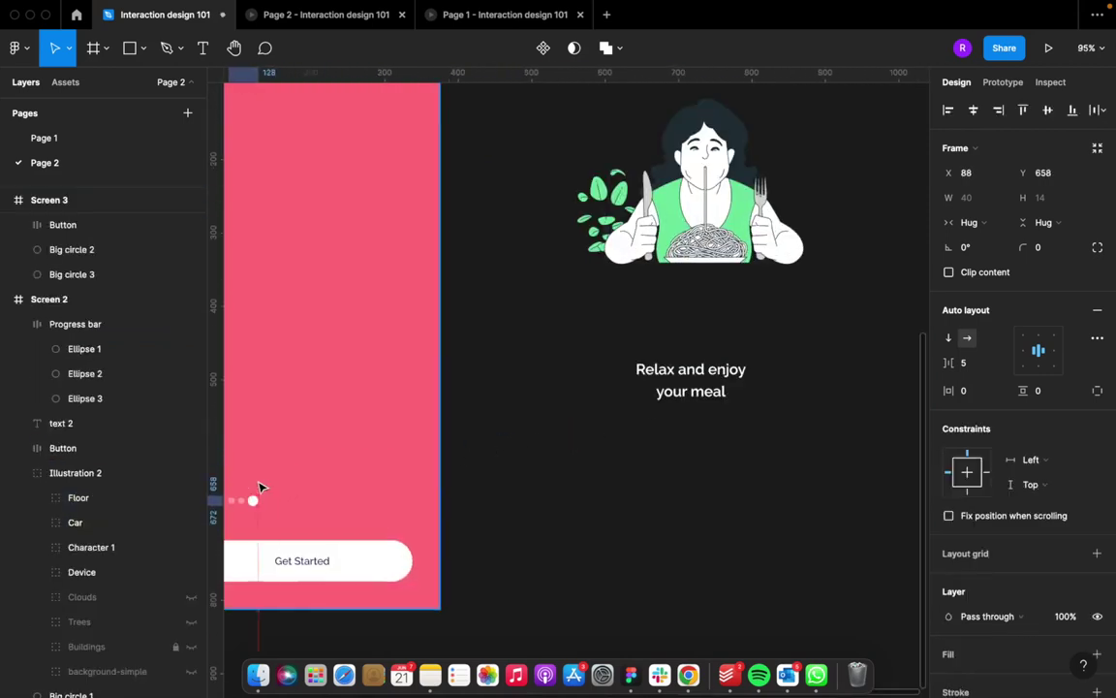
pyautogui.scroll(-3, 260, 484)
pyautogui.hscroll(-1, 388, 533)
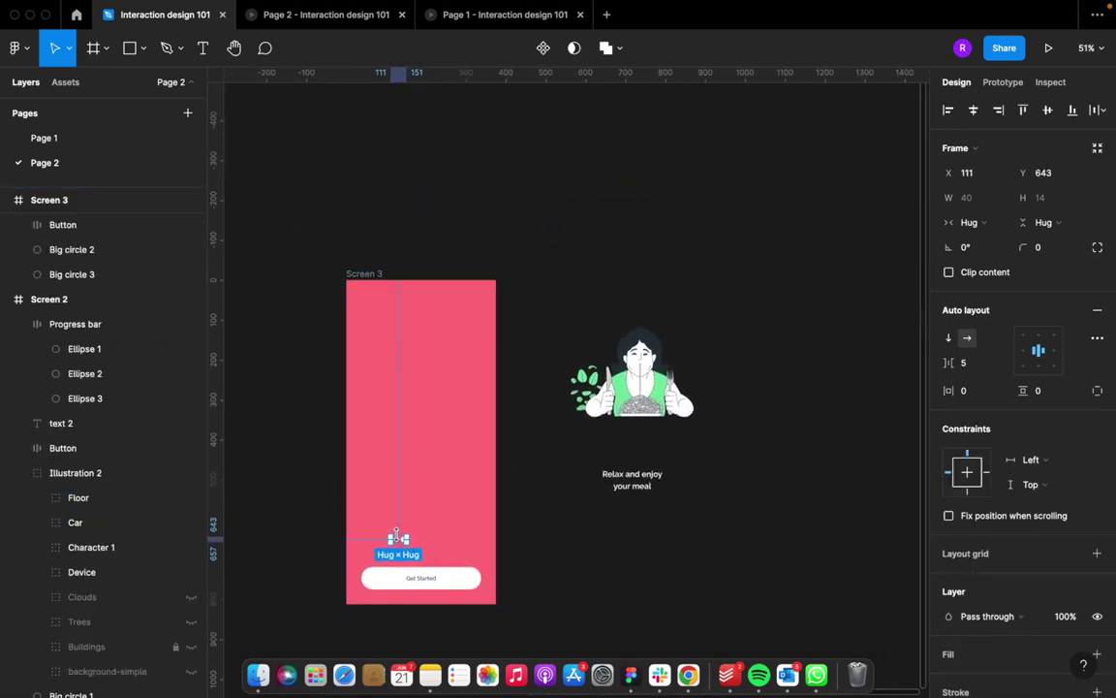
pyautogui.moveTo(401, 543); pyautogui.dragTo(424, 546)
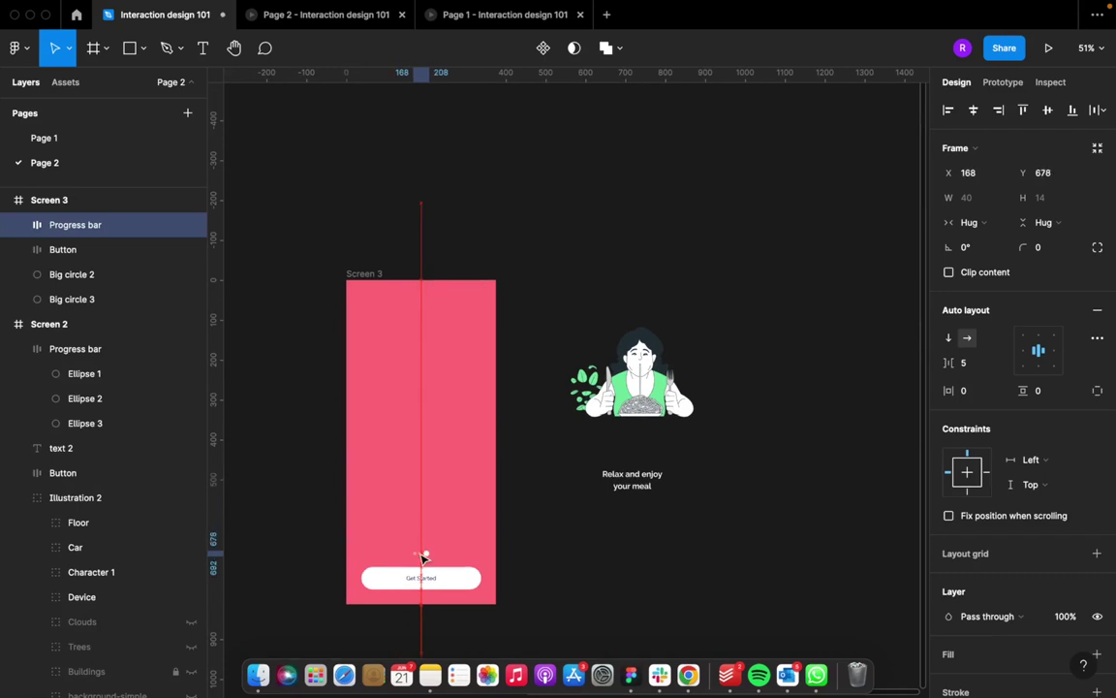
# Step: Place the meal illustration near Screen 3's top and the 'Relax and enjoy your meal' caption, centred
pyautogui.moveTo(584, 353); pyautogui.dragTo(434, 352)
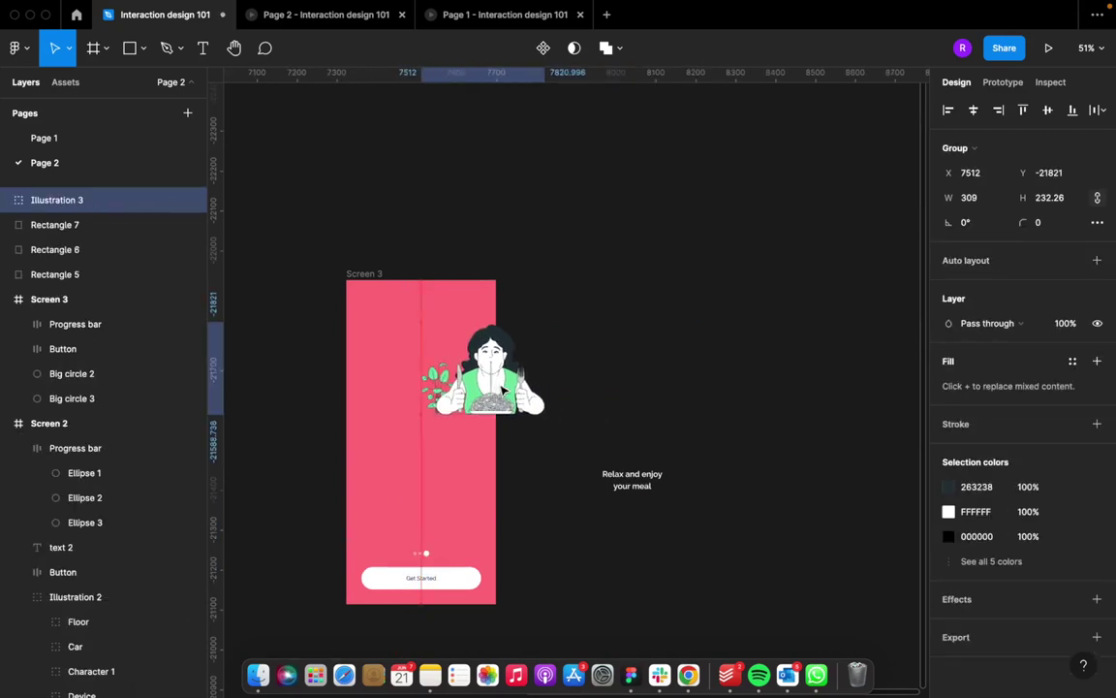
pyautogui.moveTo(502, 387); pyautogui.dragTo(444, 437)
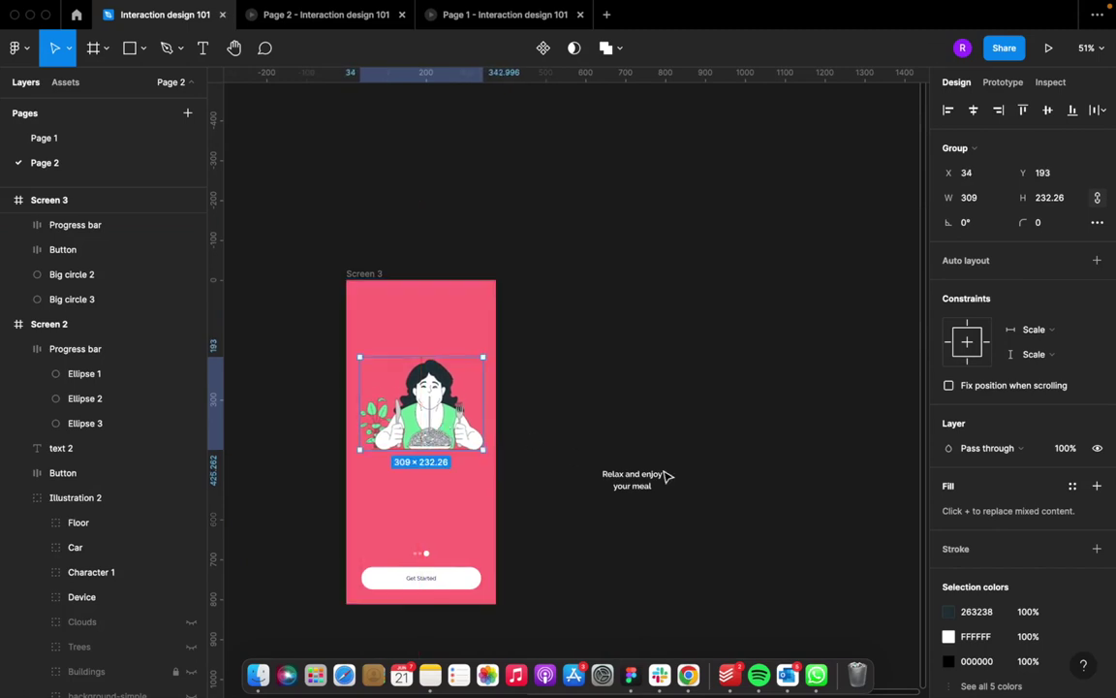
pyautogui.moveTo(637, 483); pyautogui.dragTo(426, 483)
pyautogui.click(384, 431)
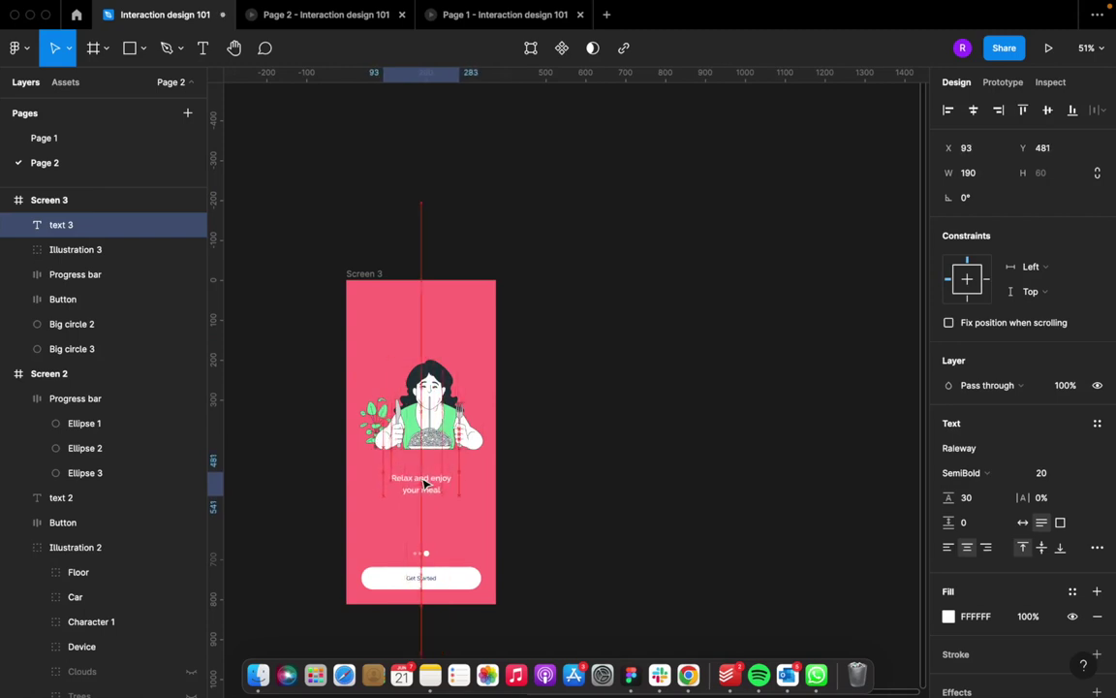
pyautogui.hscroll(-5, 668, 337)
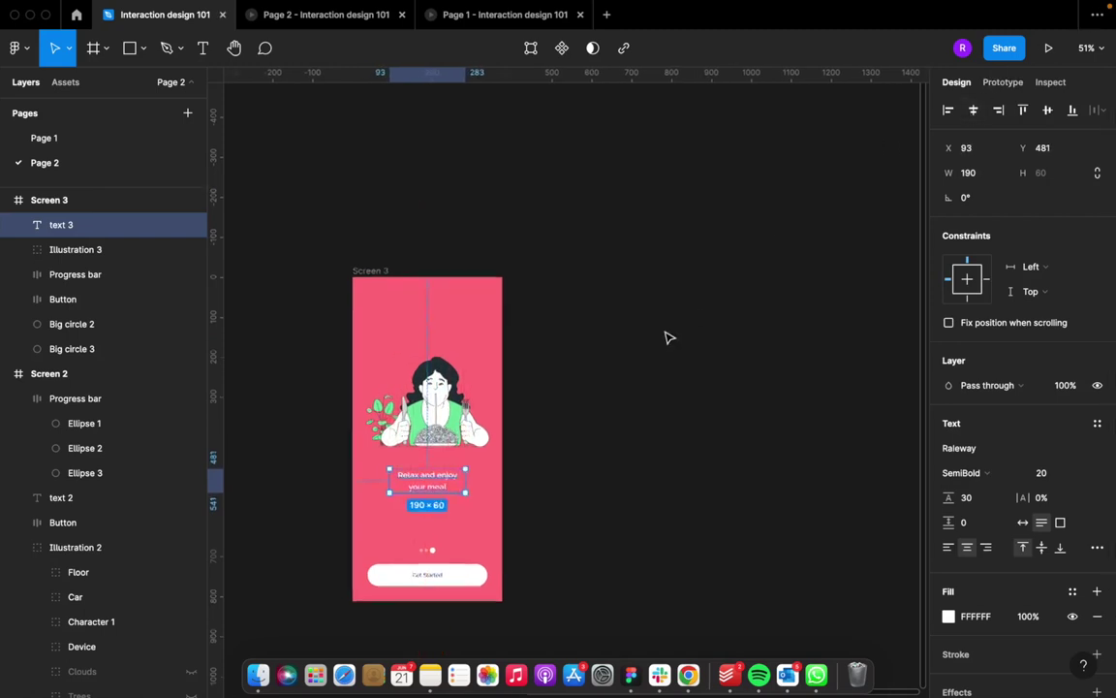
pyautogui.hscroll(5, 667, 337)
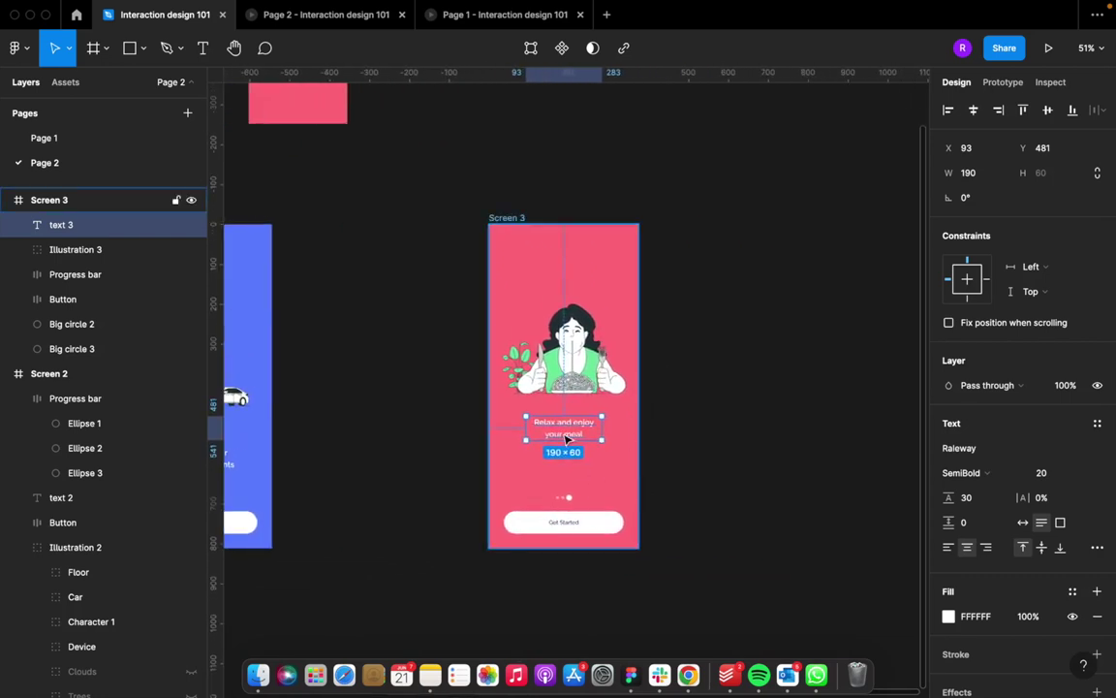
# Step: Lower Screen 3's caption, then align all three screens' captions on their vertical centres
pyautogui.moveTo(567, 436); pyautogui.dragTo(569, 469)
pyautogui.hscroll(-3, 484, 456)
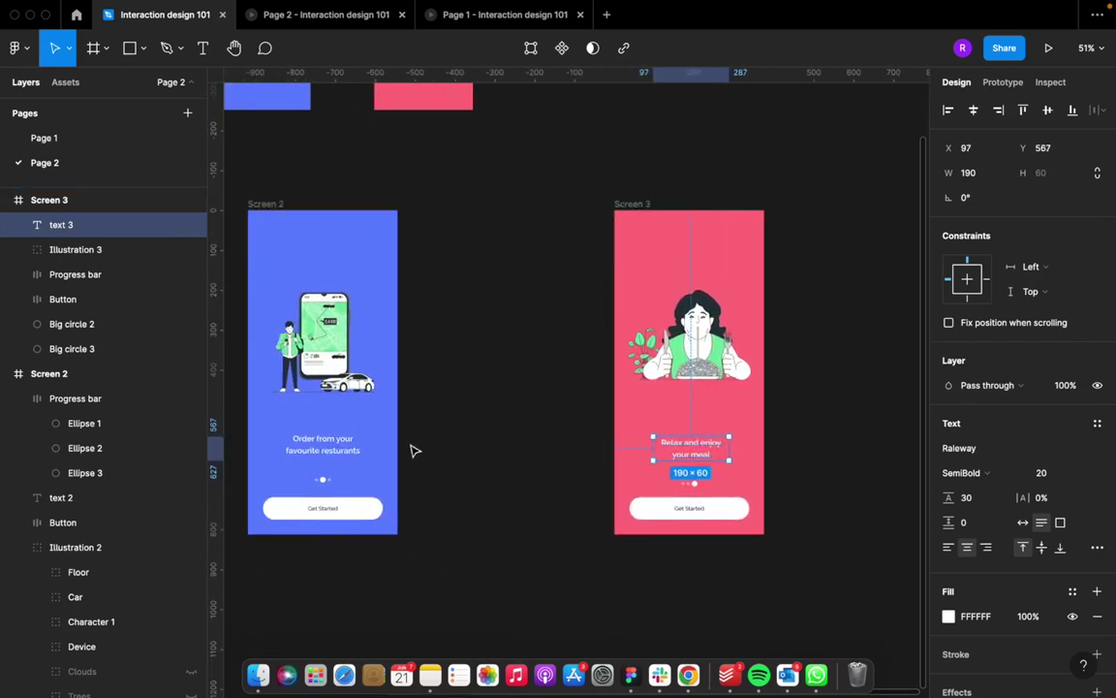
pyautogui.click(344, 452)
pyautogui.keyDown('shift'); pyautogui.click(690, 447); pyautogui.keyUp('shift')
pyautogui.hscroll(-5, 678, 451)
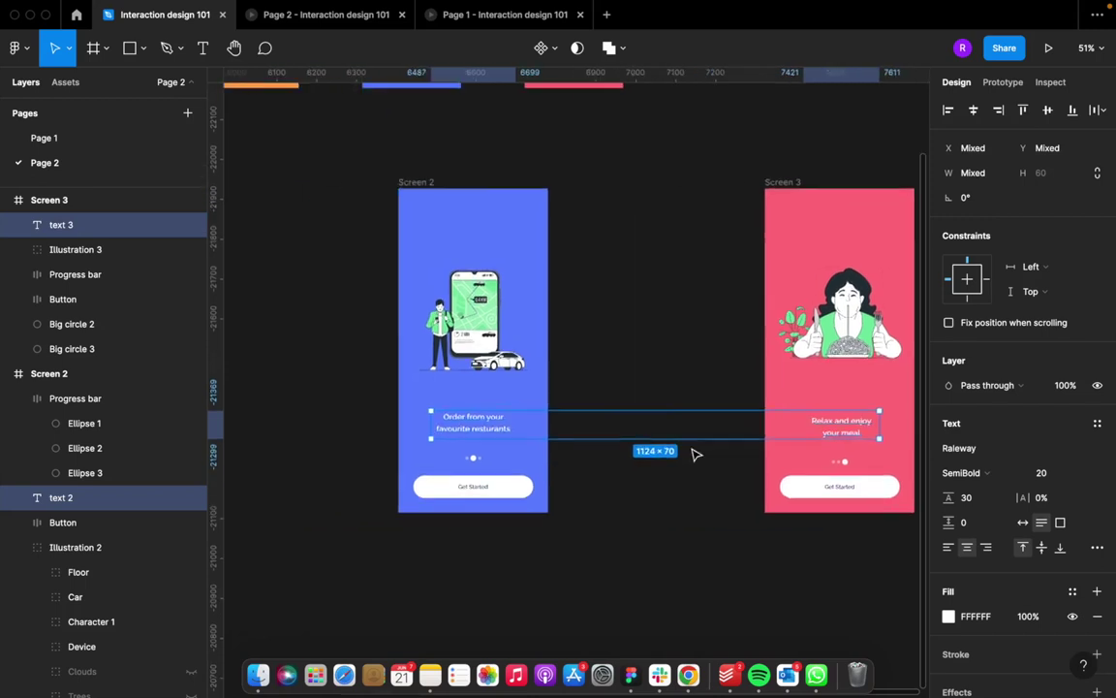
pyautogui.keyDown('shift'); pyautogui.click(383, 428); pyautogui.keyUp('shift')
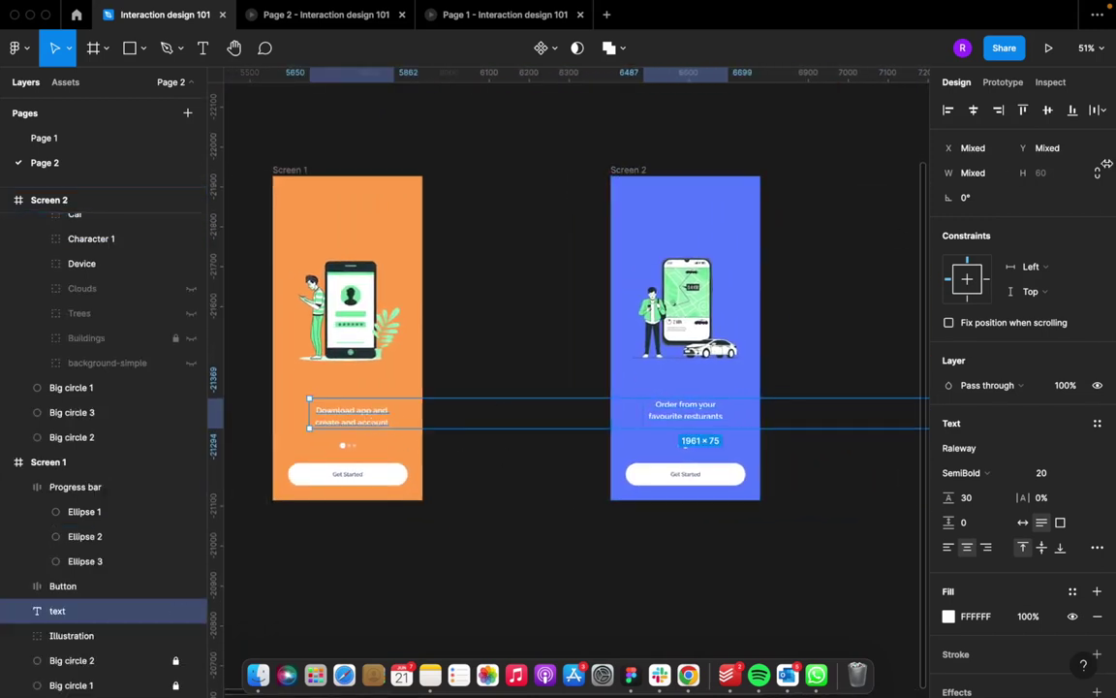
pyautogui.click(1047, 111)
pyautogui.hscroll(3, 712, 598)
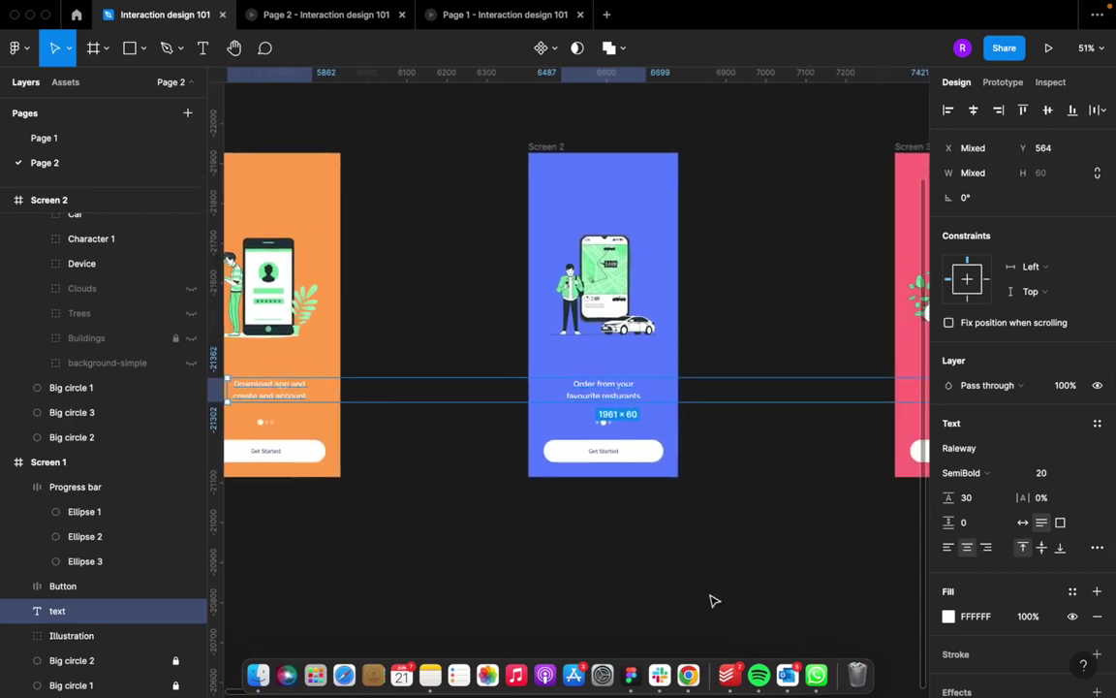
pyautogui.hscroll(-3, 713, 598)
pyautogui.scroll(-2, 712, 598)
pyautogui.hscroll(-2, 713, 598)
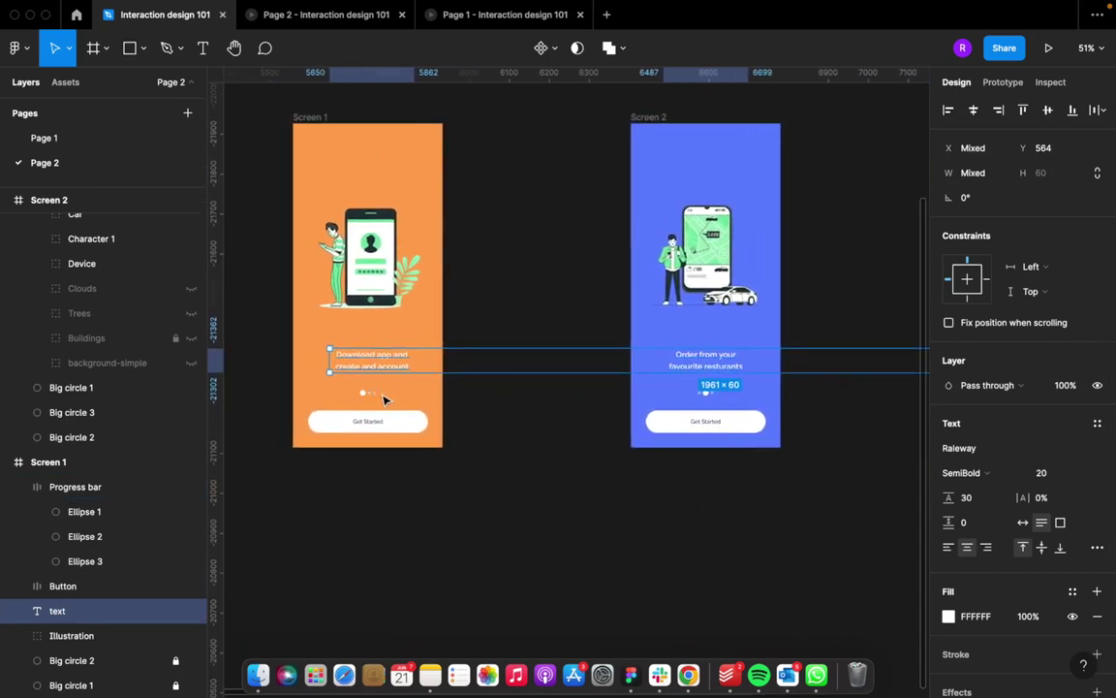
# Step: Align the three Progress bar frames on vertical centres so they share Y 673
pyautogui.press('Escape')
pyautogui.click(366, 393)
pyautogui.keyDown('shift'); pyautogui.click(707, 394); pyautogui.keyUp('shift')
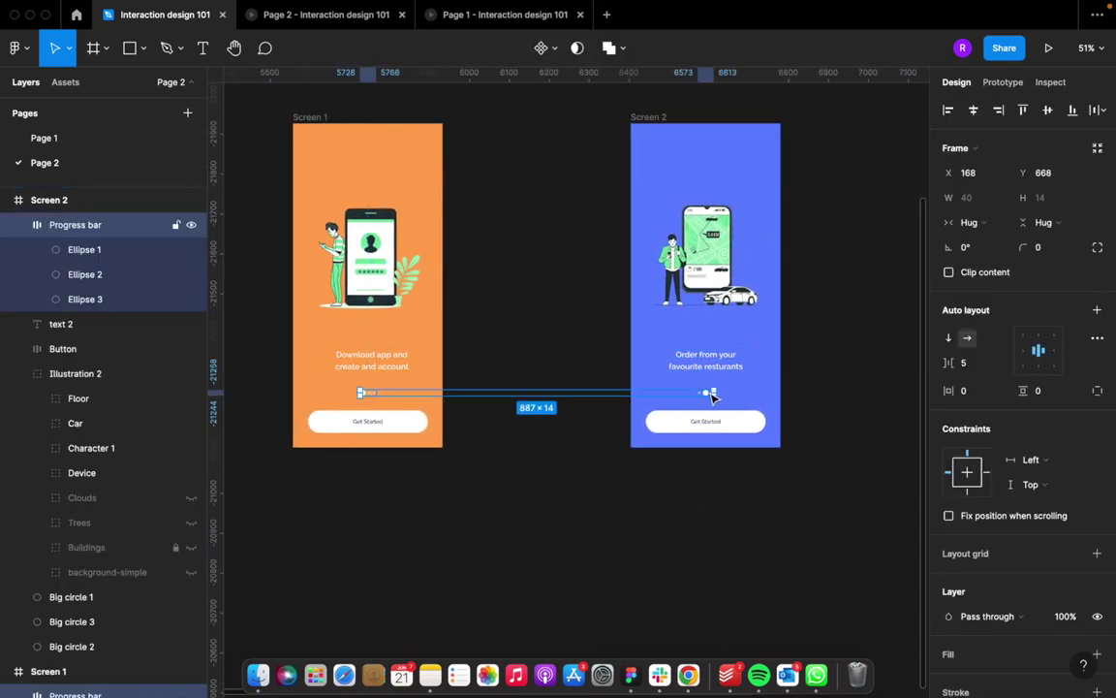
pyautogui.hscroll(5, 712, 393)
pyautogui.keyDown('shift'); pyautogui.click(778, 392); pyautogui.keyUp('shift')
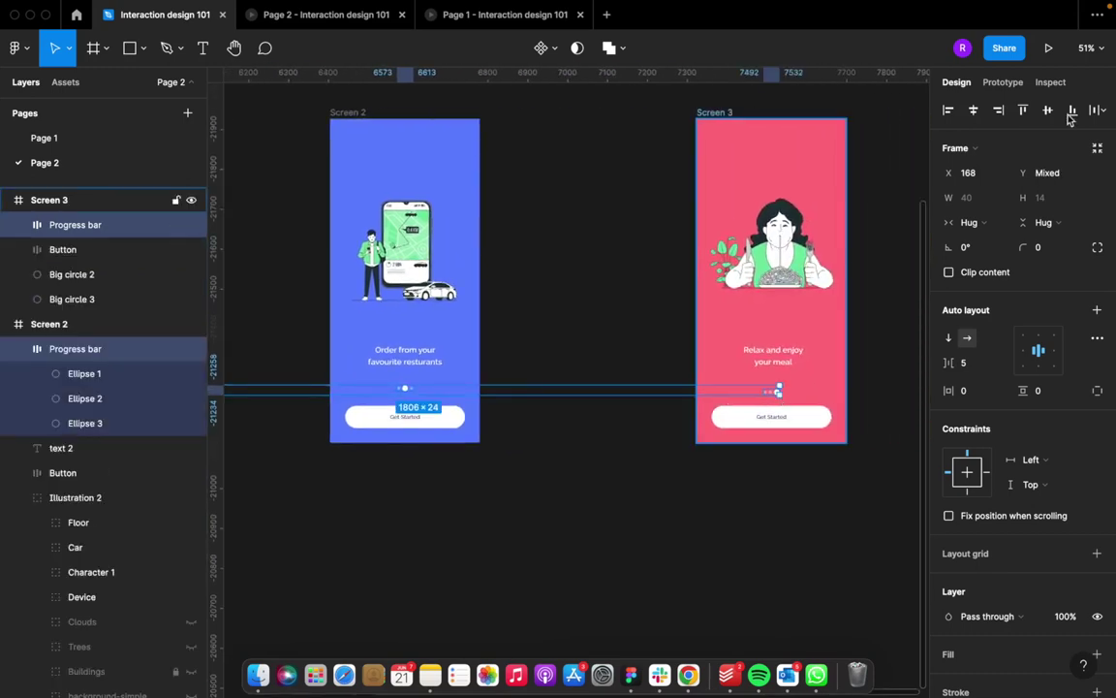
pyautogui.click(1071, 110)
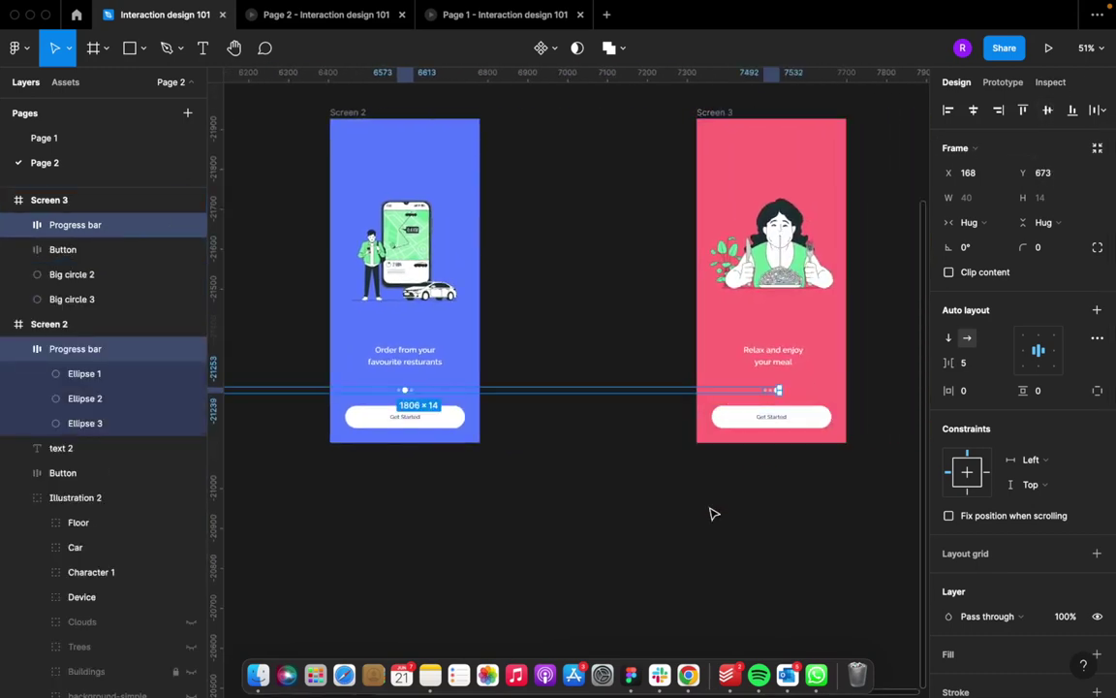
pyautogui.click(885, 444)
pyautogui.click(775, 390)
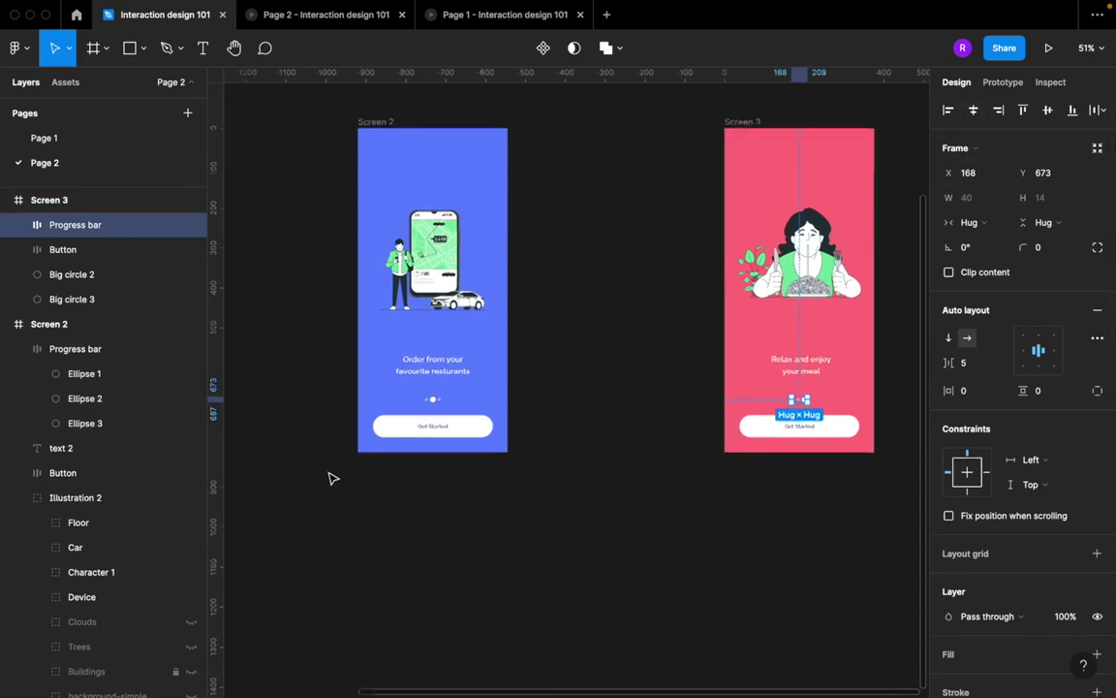
pyautogui.scroll(5, 491, 419)
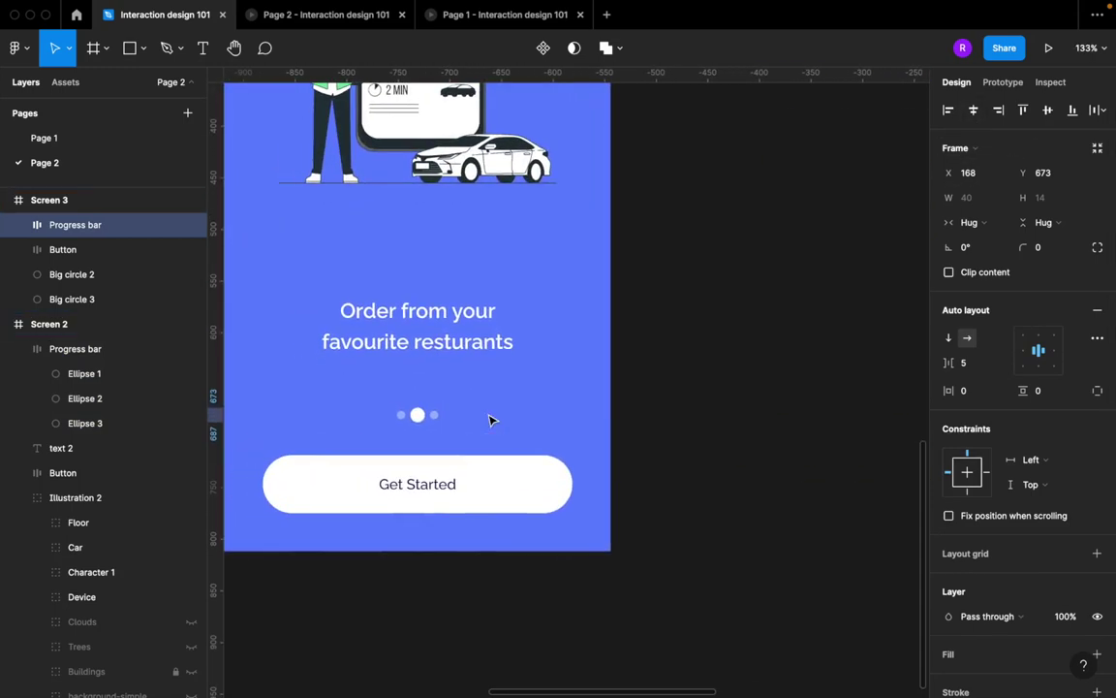
pyautogui.click(413, 416)
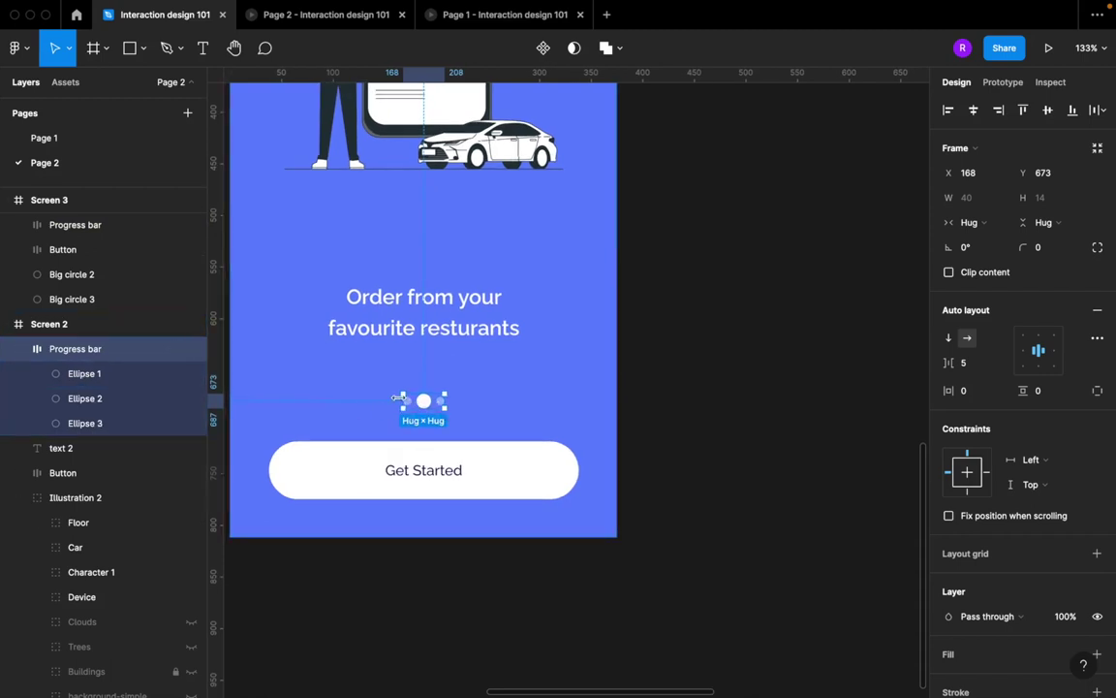
pyautogui.scroll(-8, 399, 399)
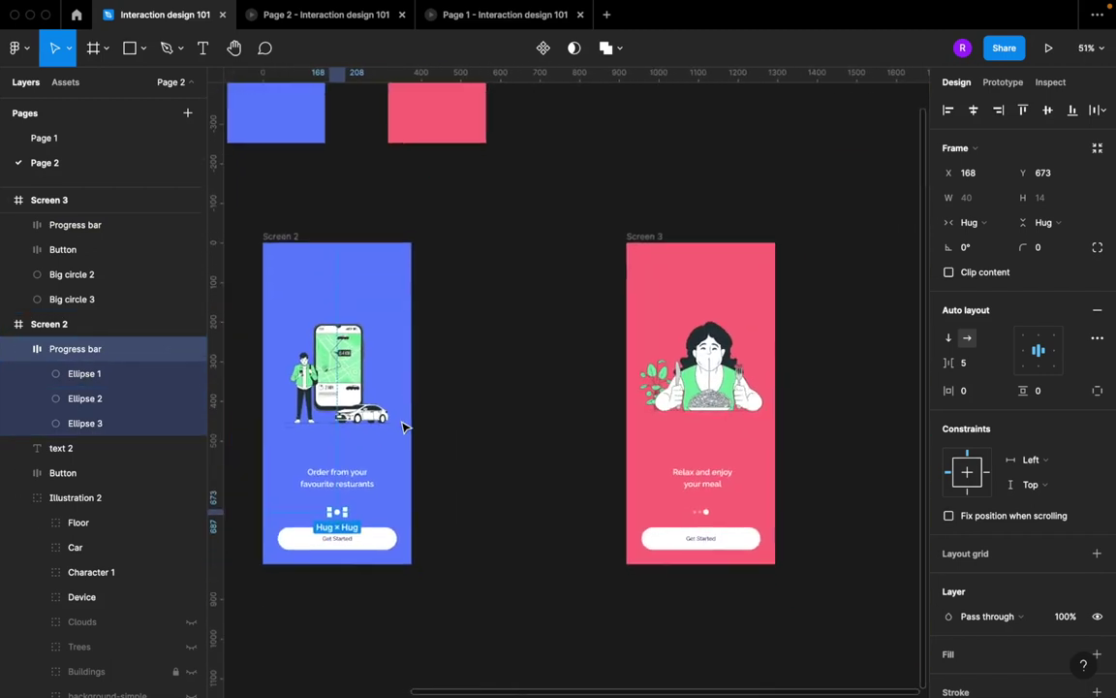
pyautogui.hscroll(-10, 461, 474)
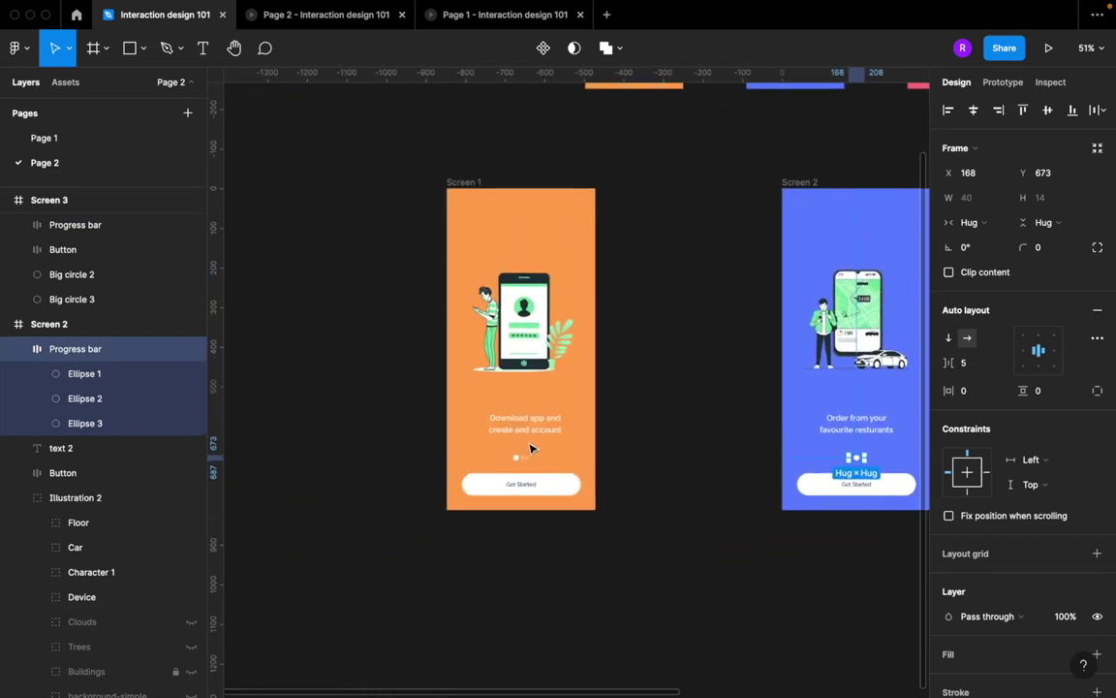
pyautogui.scroll(5, 530, 447)
pyautogui.click(513, 471)
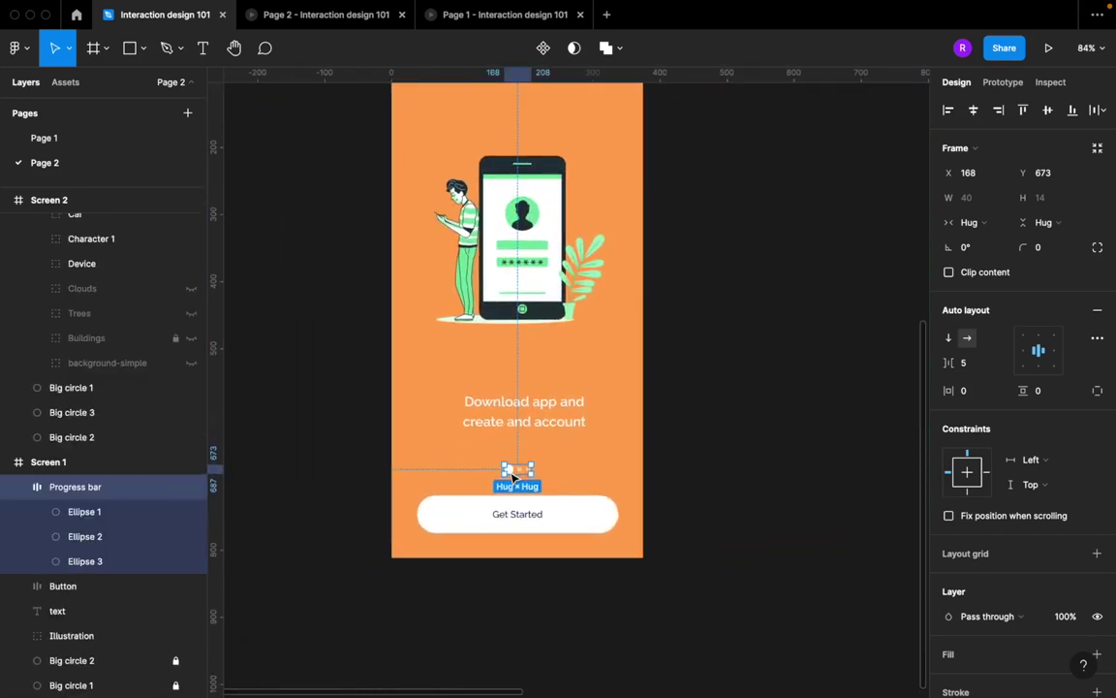
pyautogui.scroll(1, 513, 475)
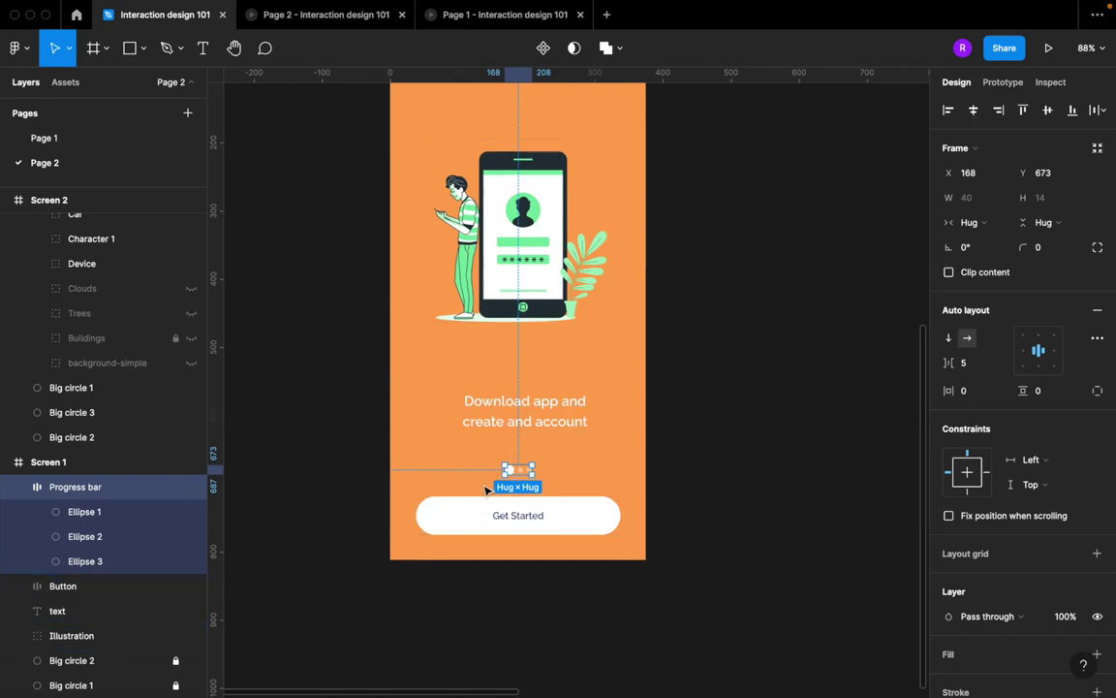
pyautogui.hscroll(10, 521, 473)
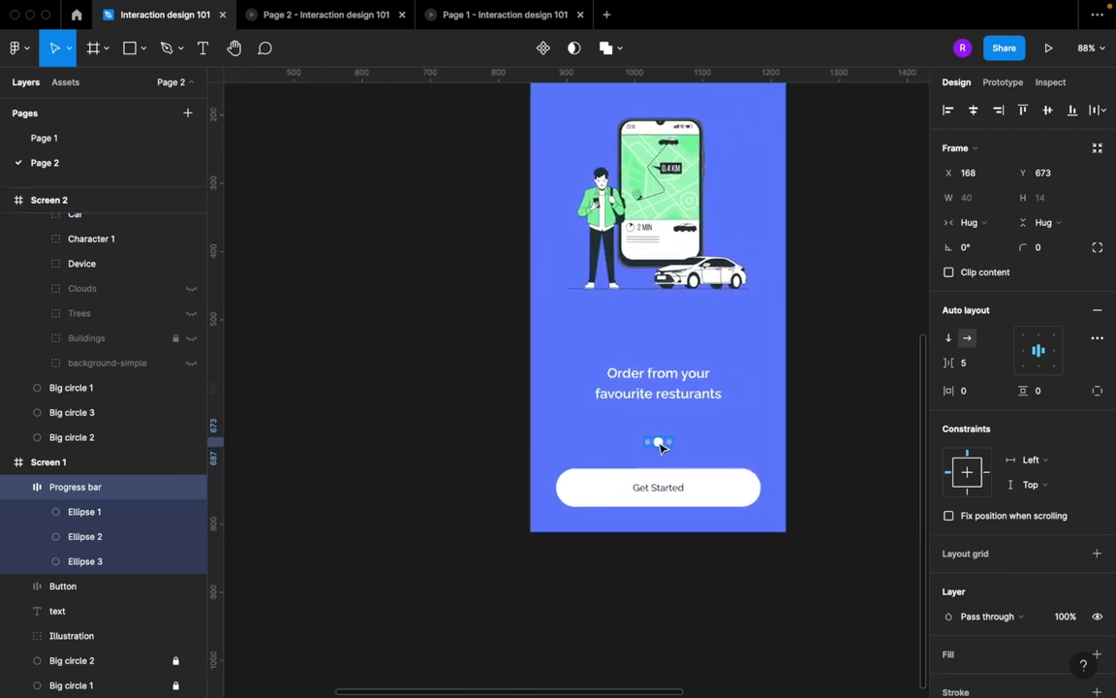
pyautogui.click(659, 445)
pyautogui.click(659, 444)
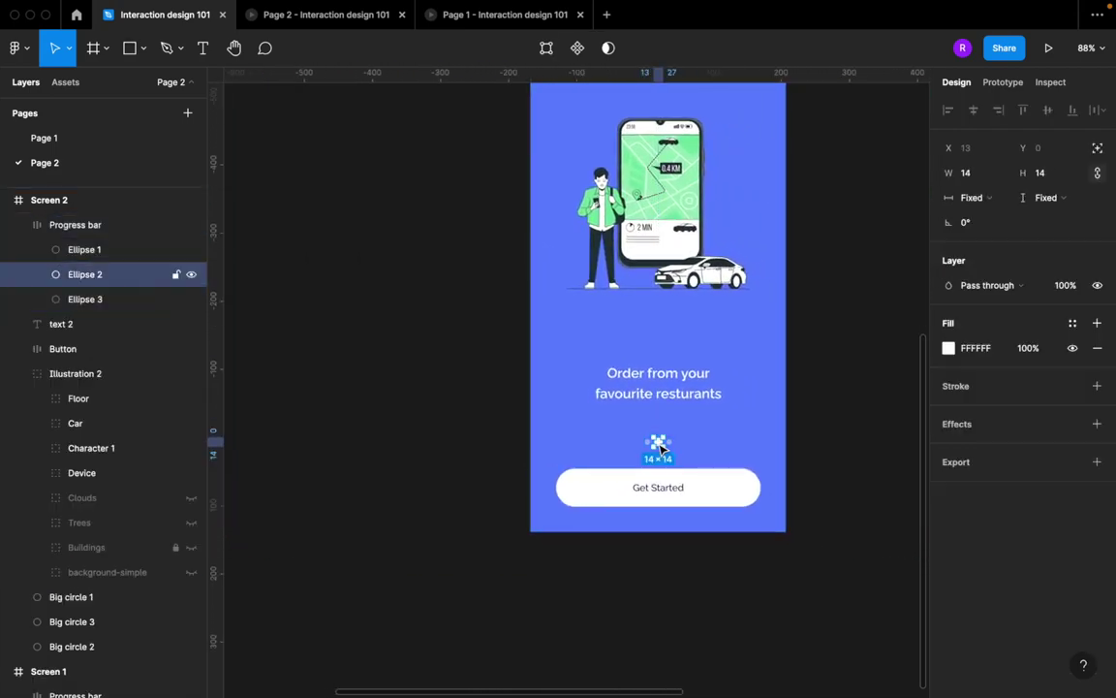
pyautogui.hscroll(10, 678, 499)
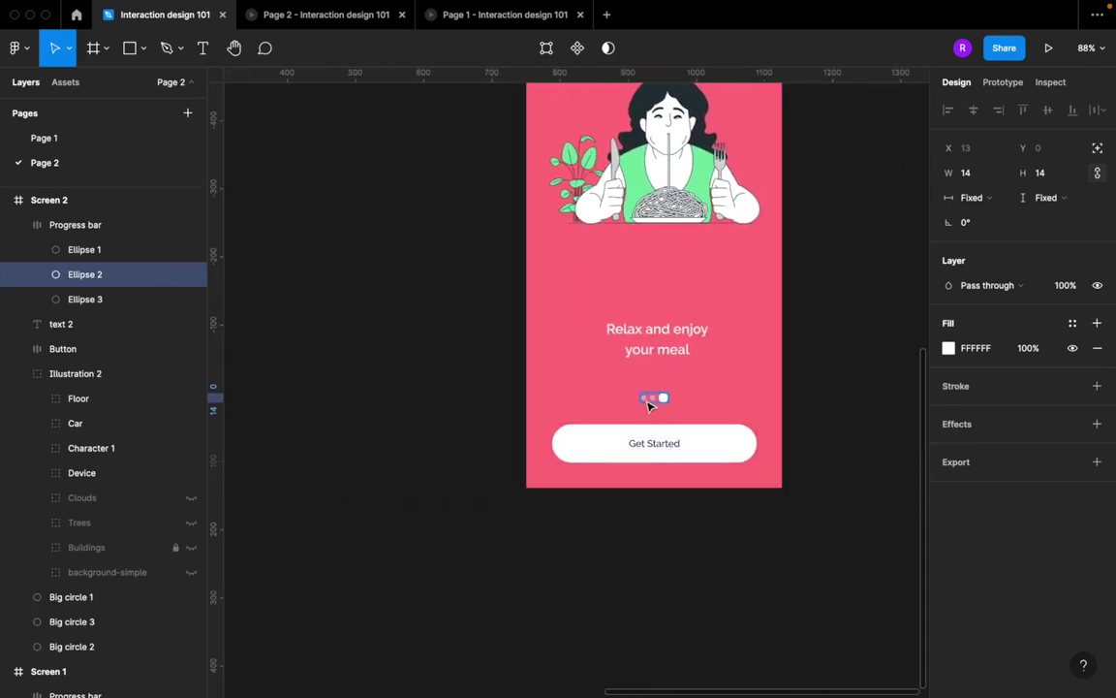
pyautogui.click(649, 405)
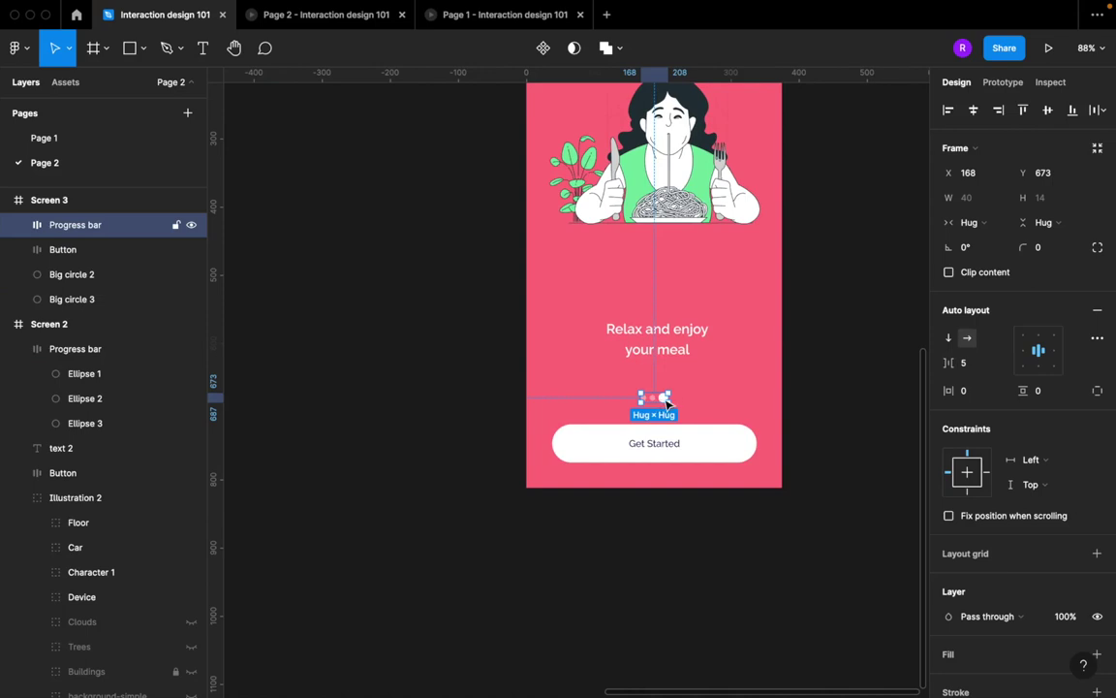
pyautogui.doubleClick(665, 398)
pyautogui.scroll(-5, 599, 501)
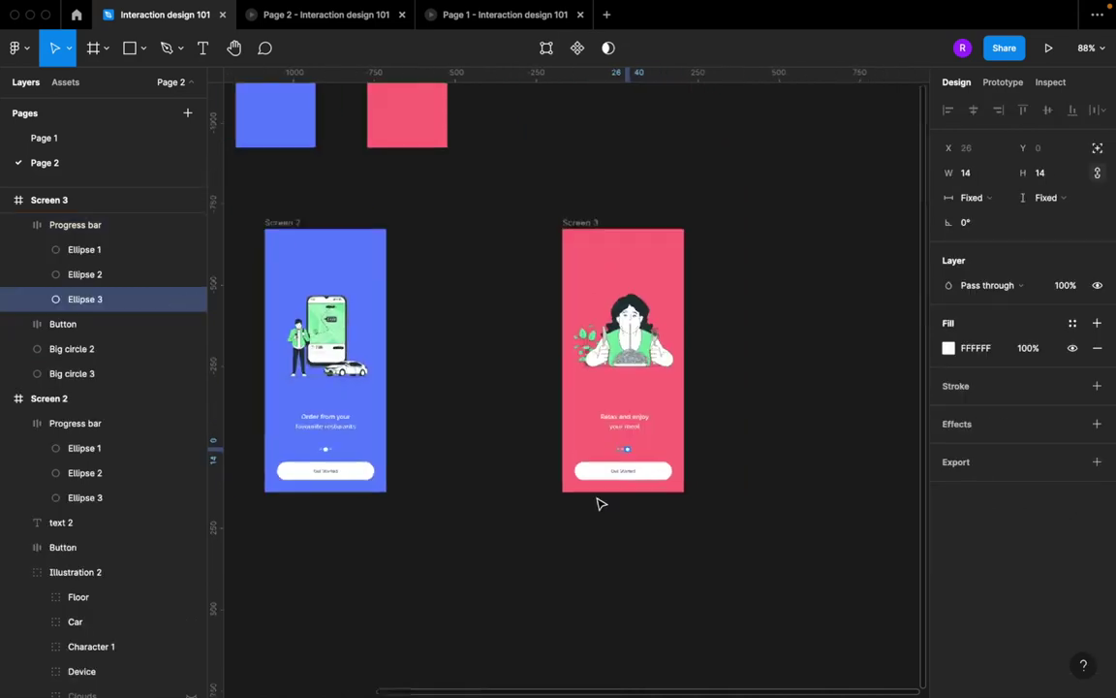
pyautogui.hscroll(-8, 598, 503)
pyautogui.click(580, 534)
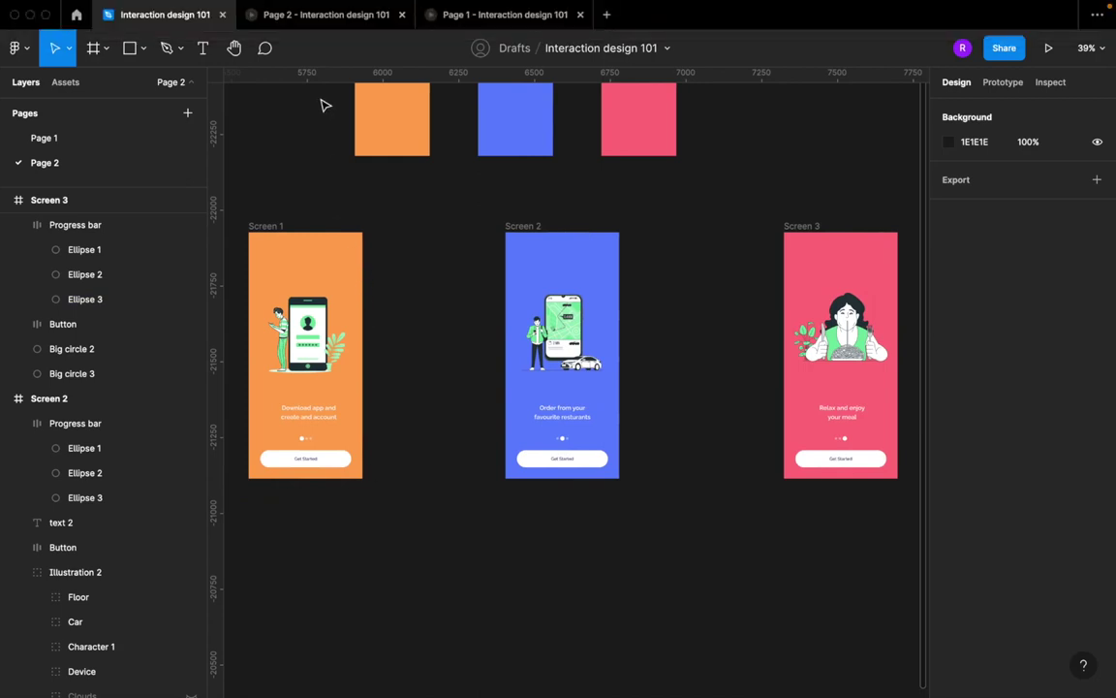
# Step: Preview the prototype, swiping from the orange slide through blue to pink and back, then return
pyautogui.click(324, 15)
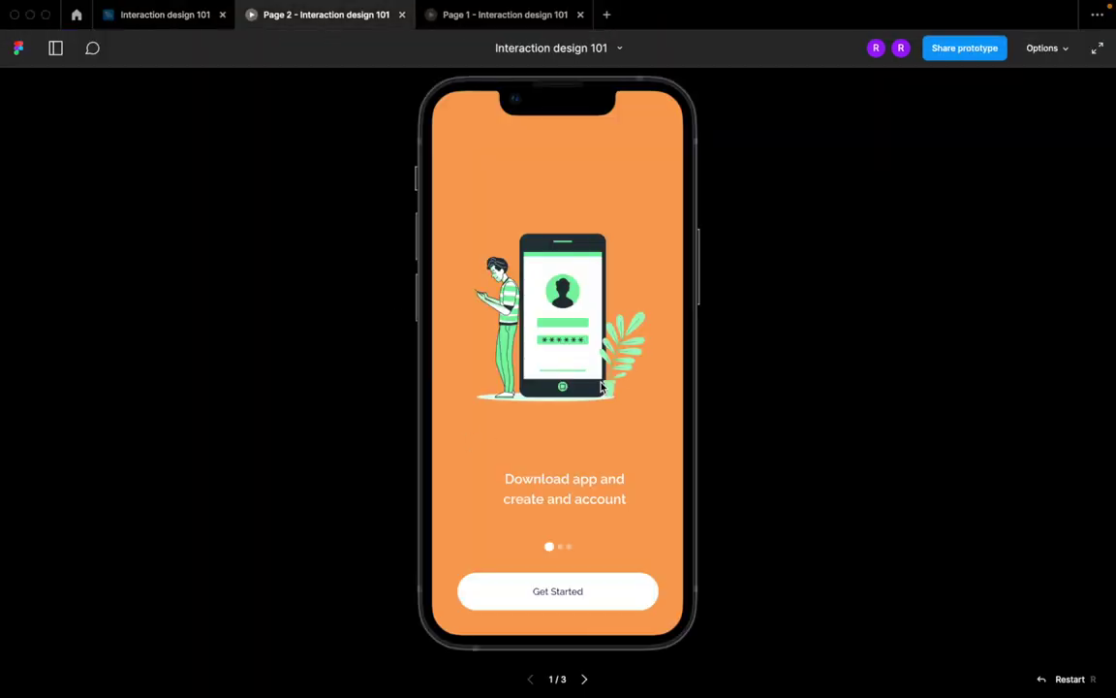
pyautogui.moveTo(646, 374); pyautogui.dragTo(568, 339)
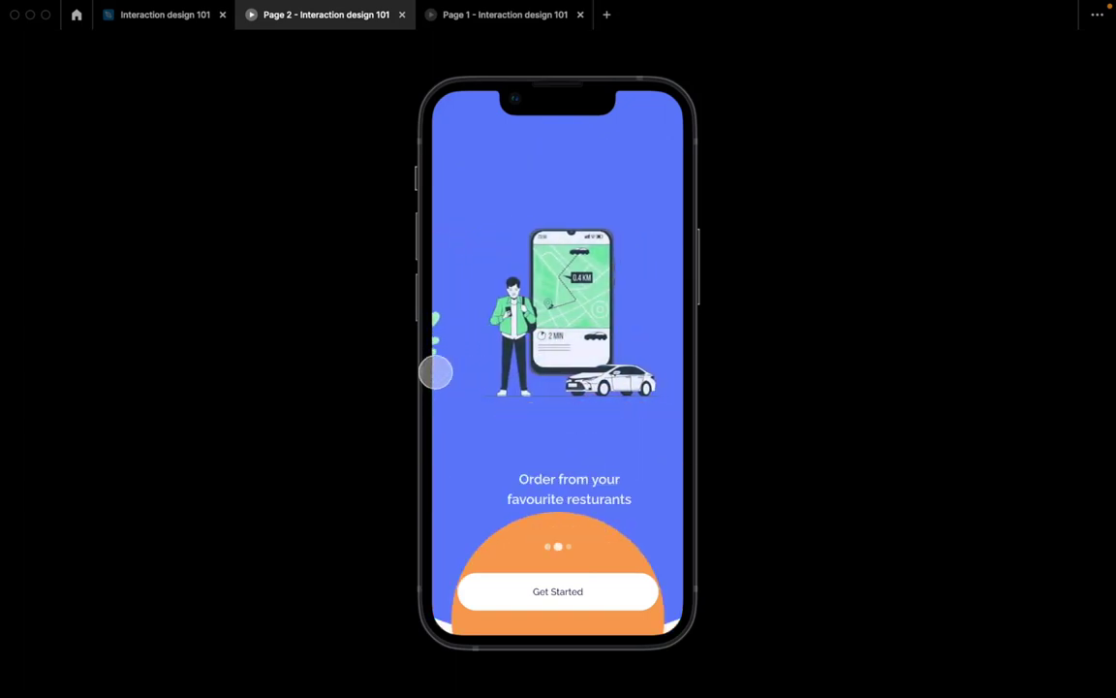
pyautogui.moveTo(436, 371); pyautogui.dragTo(414, 359)
pyautogui.moveTo(600, 348); pyautogui.dragTo(415, 352)
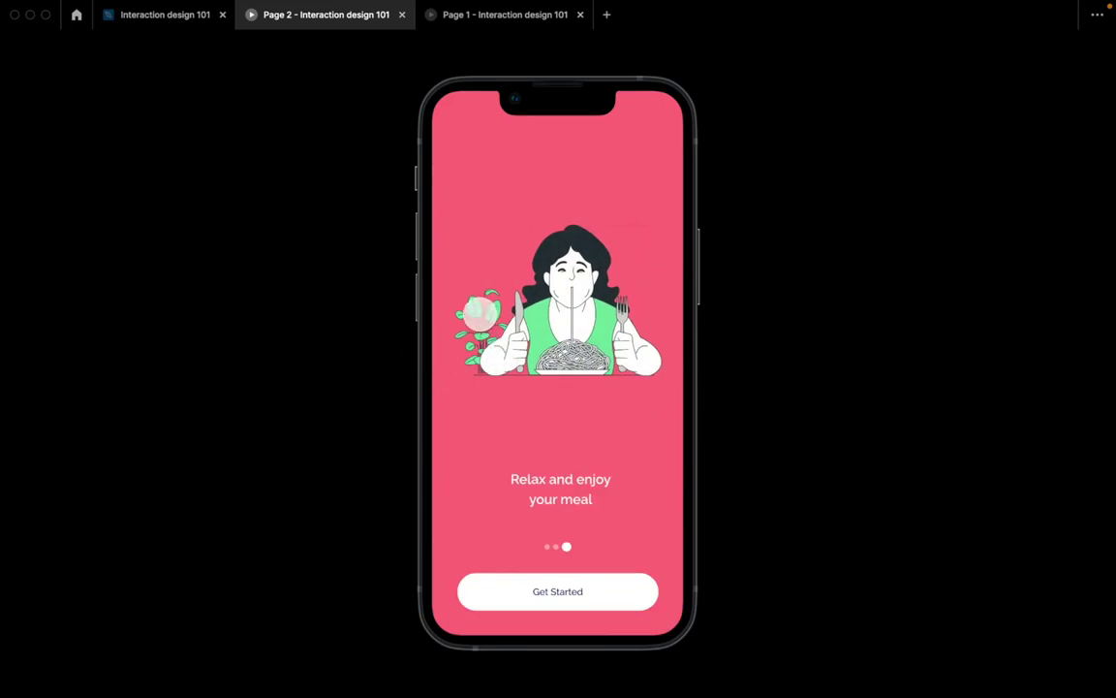
pyautogui.moveTo(604, 369); pyautogui.dragTo(647, 384)
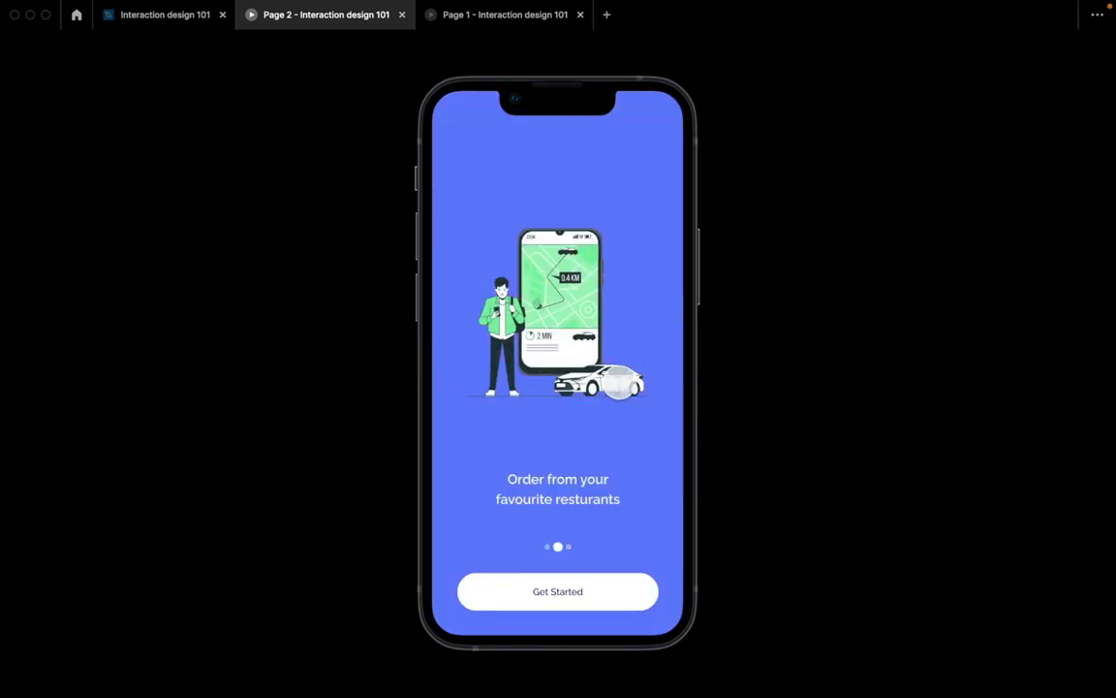
pyautogui.moveTo(590, 337); pyautogui.dragTo(356, 322)
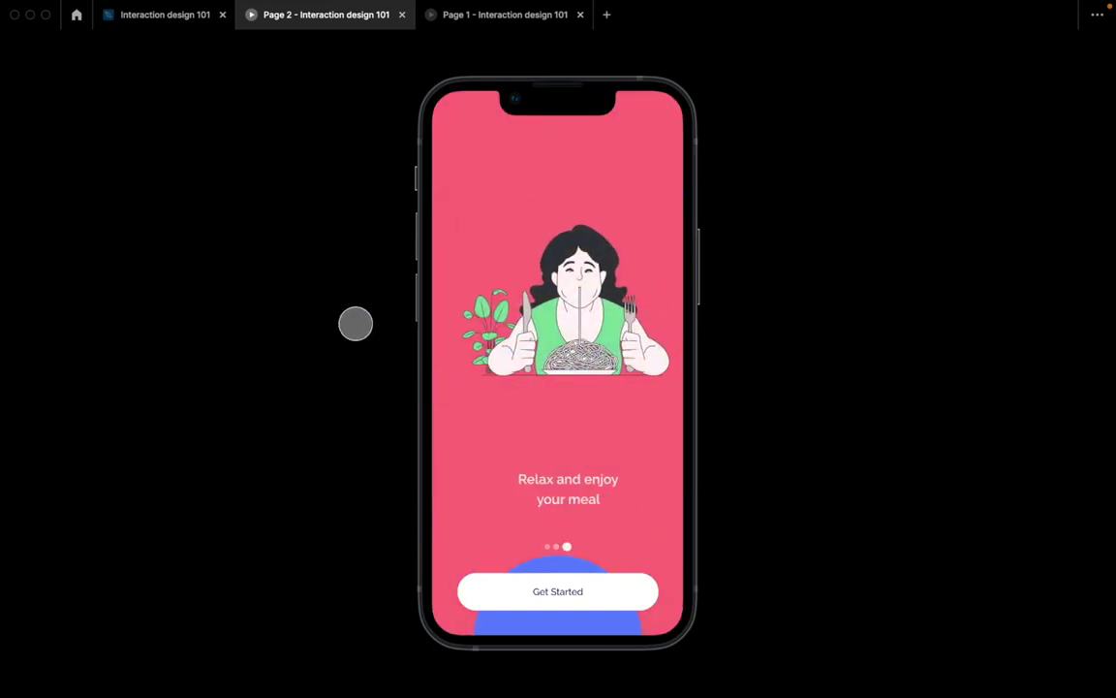
pyautogui.click(145, 18)
# Step: Duplicate Screen 2's illustration and caption together with an Alt-drag
pyautogui.hscroll(-2, 465, 286)
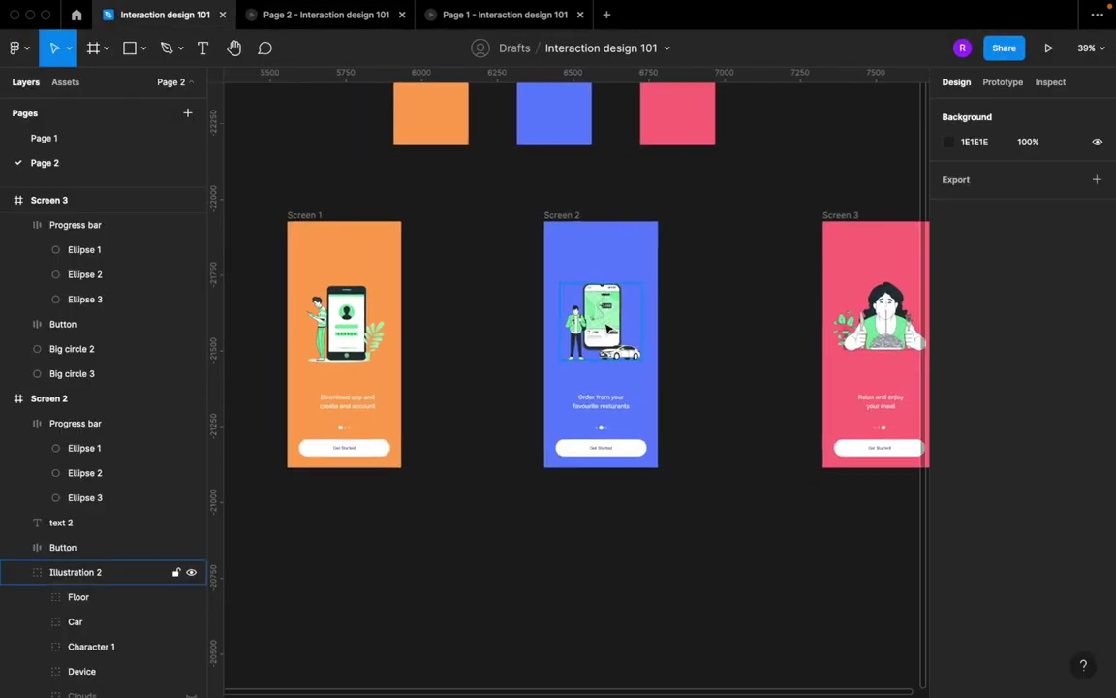
pyautogui.click(607, 329)
pyautogui.scroll(5, 608, 330)
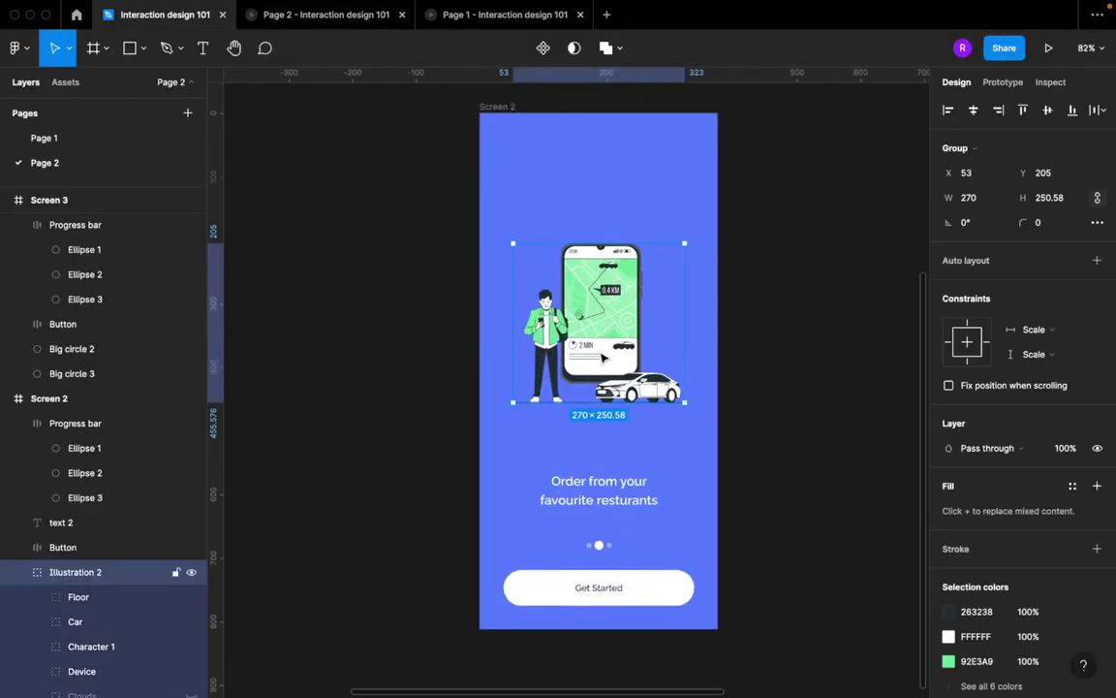
pyautogui.hscroll(-3, 604, 355)
pyautogui.scroll(-5, 603, 359)
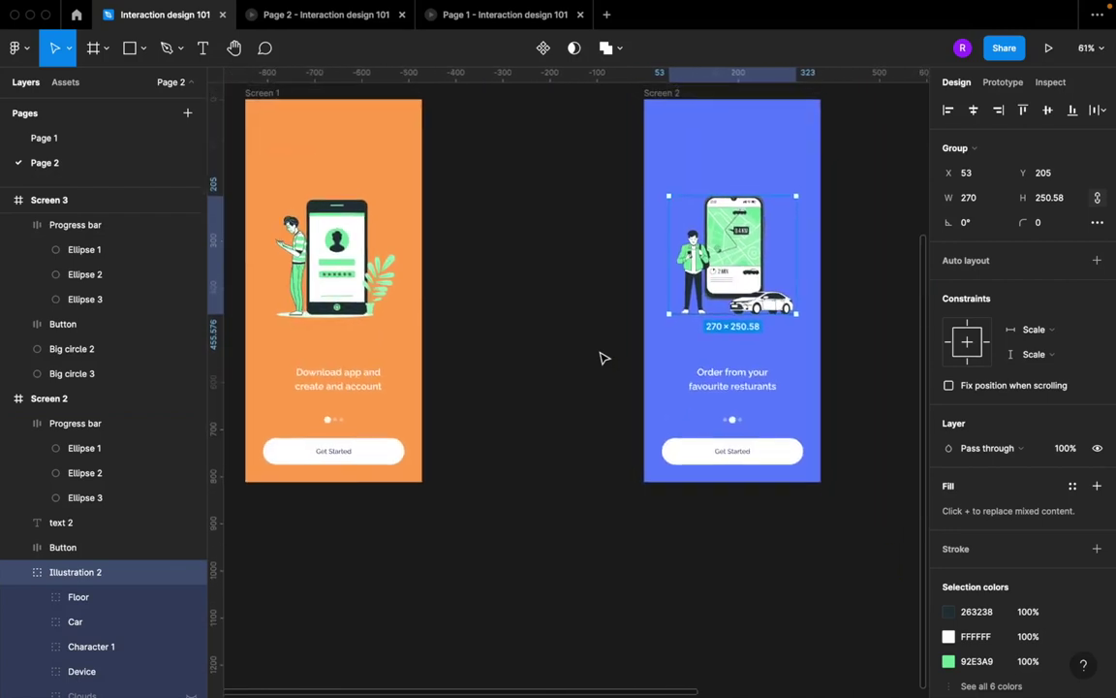
pyautogui.keyDown('shift'); pyautogui.click(690, 382); pyautogui.keyUp('shift')
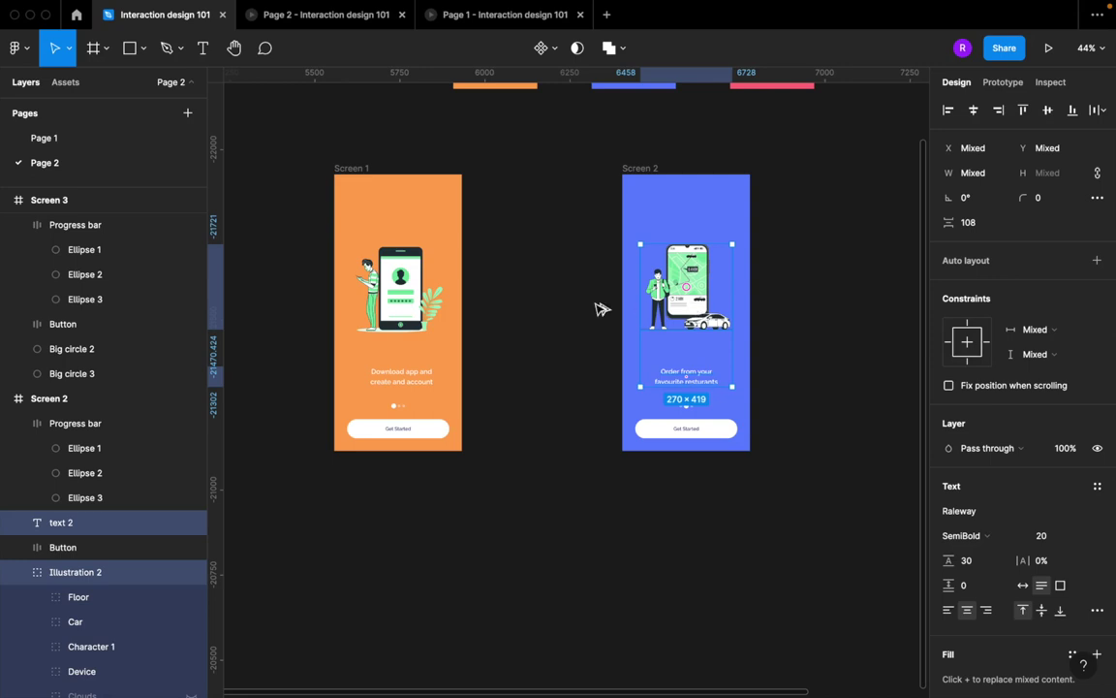
pyautogui.moveTo(536, 310); pyautogui.dragTo(531, 308)
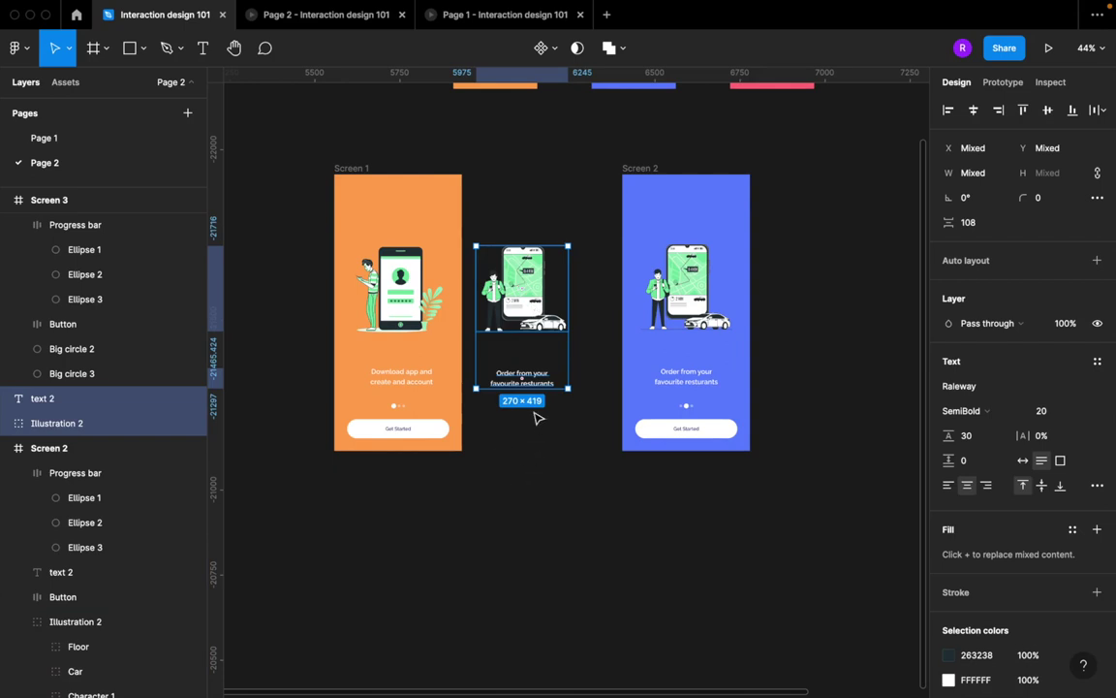
# Step: Group the copies as Group 1 and place it just past Screen 1's right edge at X 443
pyautogui.press('super+g')
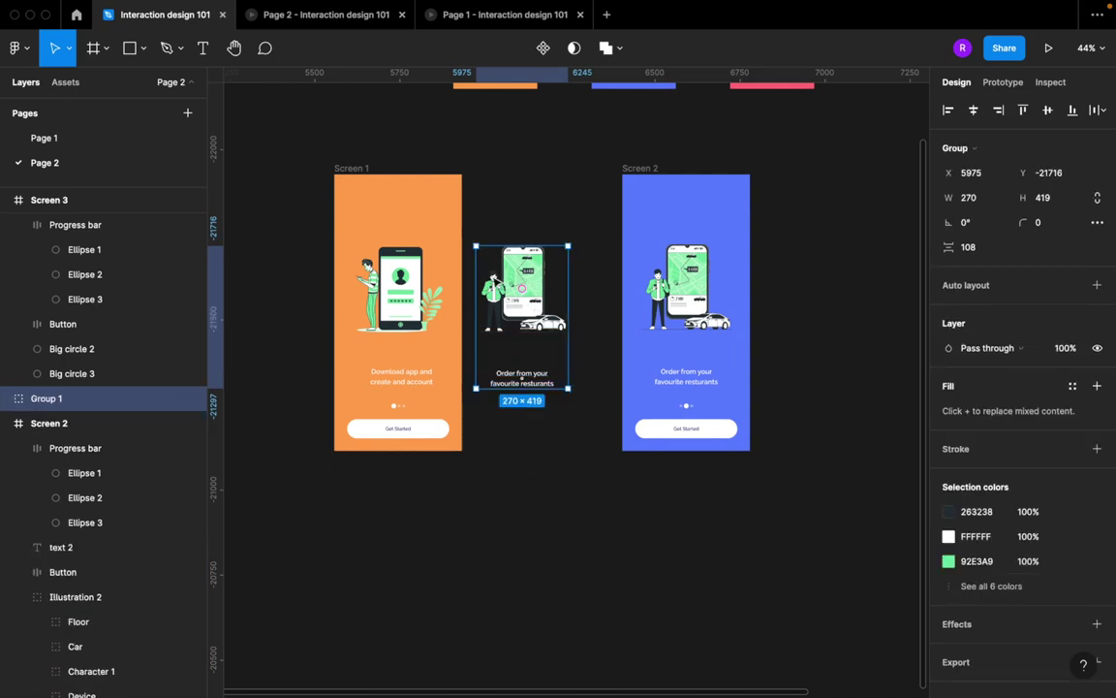
pyautogui.moveTo(494, 281); pyautogui.dragTo(465, 286)
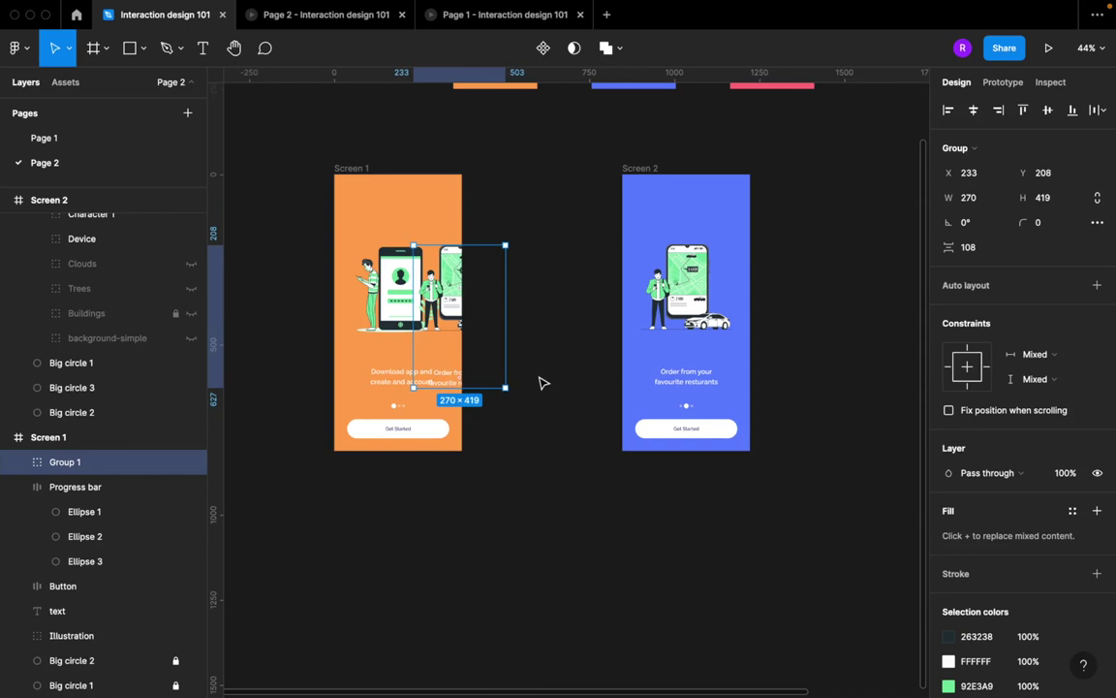
pyautogui.hotkey('shift', 'Right')
pyautogui.hotkey('shift', 'Right')
pyautogui.hotkey('shift', 'Right')
pyautogui.hotkey('shift', 'Right')
pyautogui.hotkey('shift', 'Right')
pyautogui.hotkey('shift', 'Right')
pyautogui.hotkey('shift', 'Right')
pyautogui.hotkey('shift', 'Right')
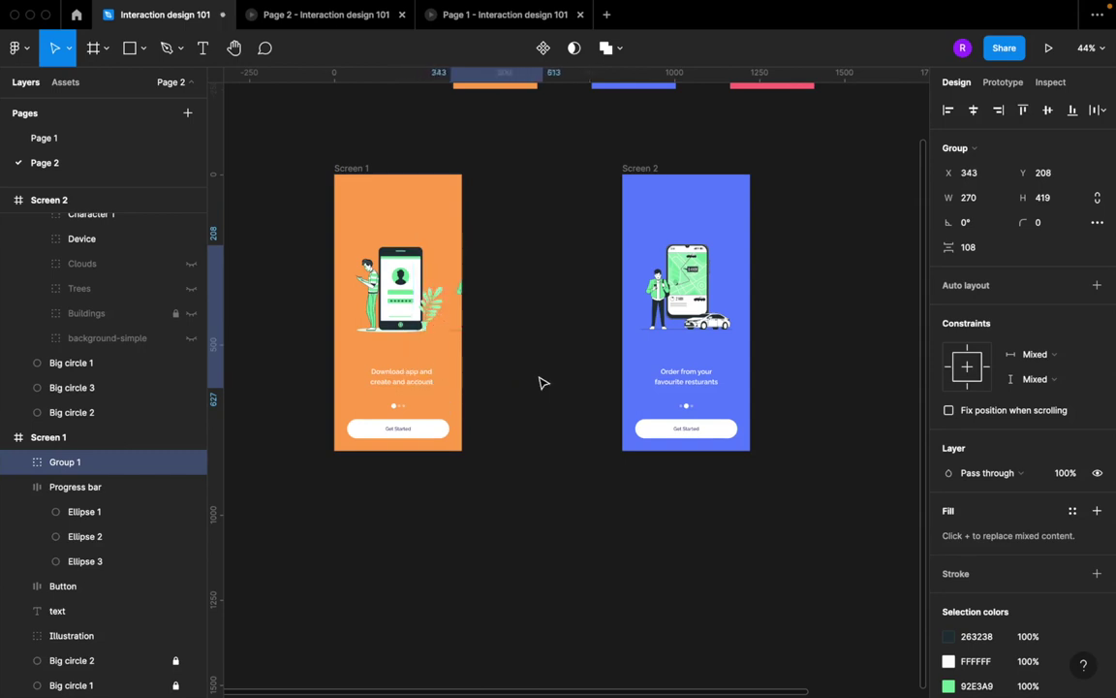
pyautogui.hotkey('shift', 'Right')
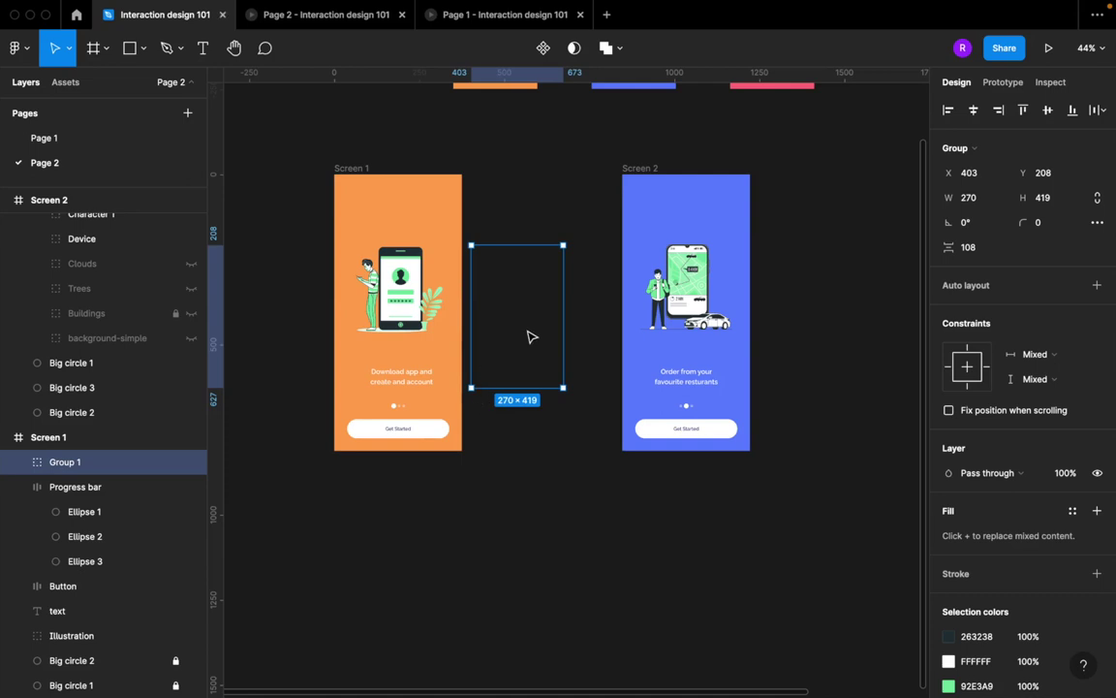
pyautogui.hotkey('shift', 'Right')
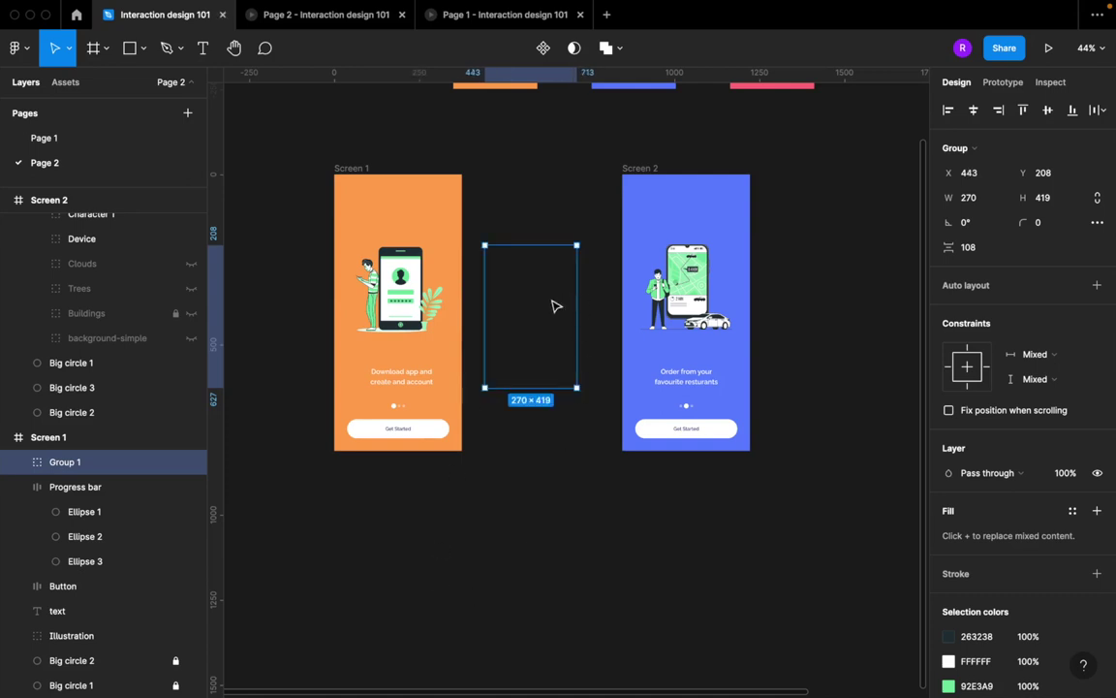
# Step: Ungroup Group 1 in Screen 1, try aligning the layers on vertical centres, then undo it
pyautogui.rightClick(82, 465)
pyautogui.click(116, 432)
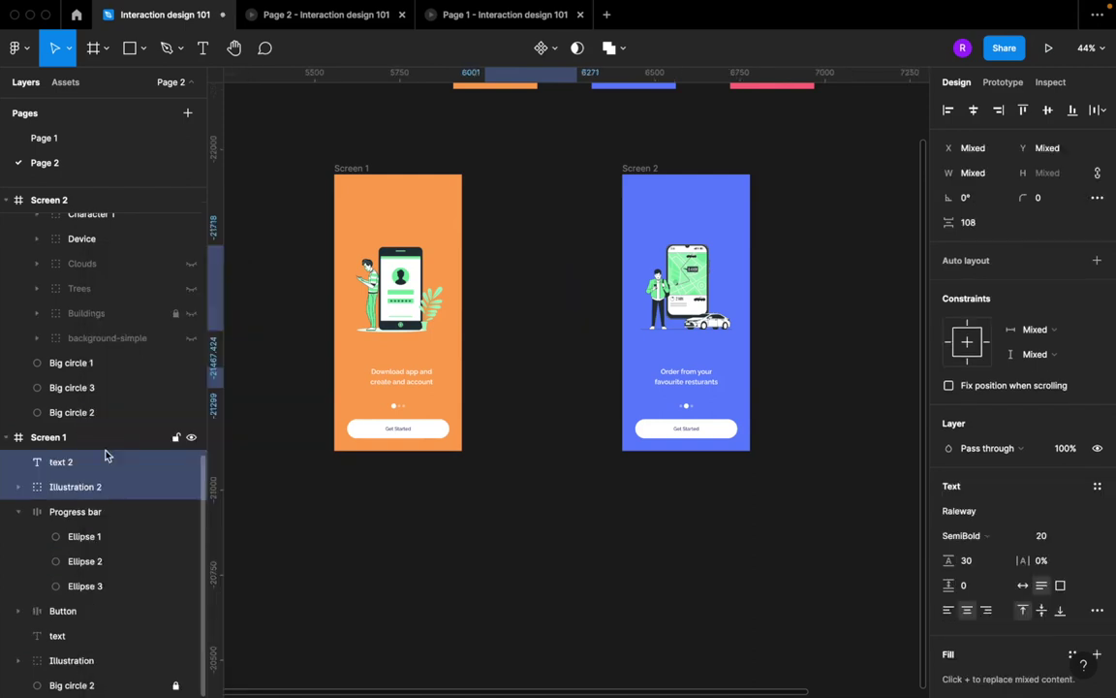
pyautogui.click(407, 291)
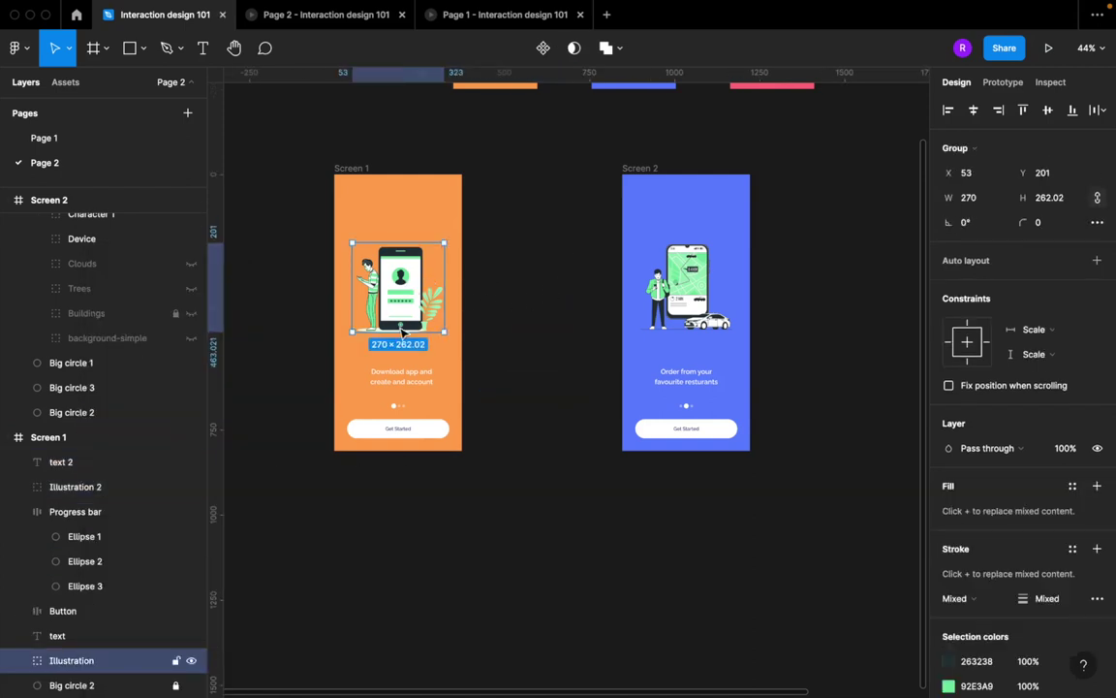
pyautogui.keyDown('shift'); pyautogui.click(83, 494); pyautogui.keyUp('shift')
pyautogui.click(1049, 110)
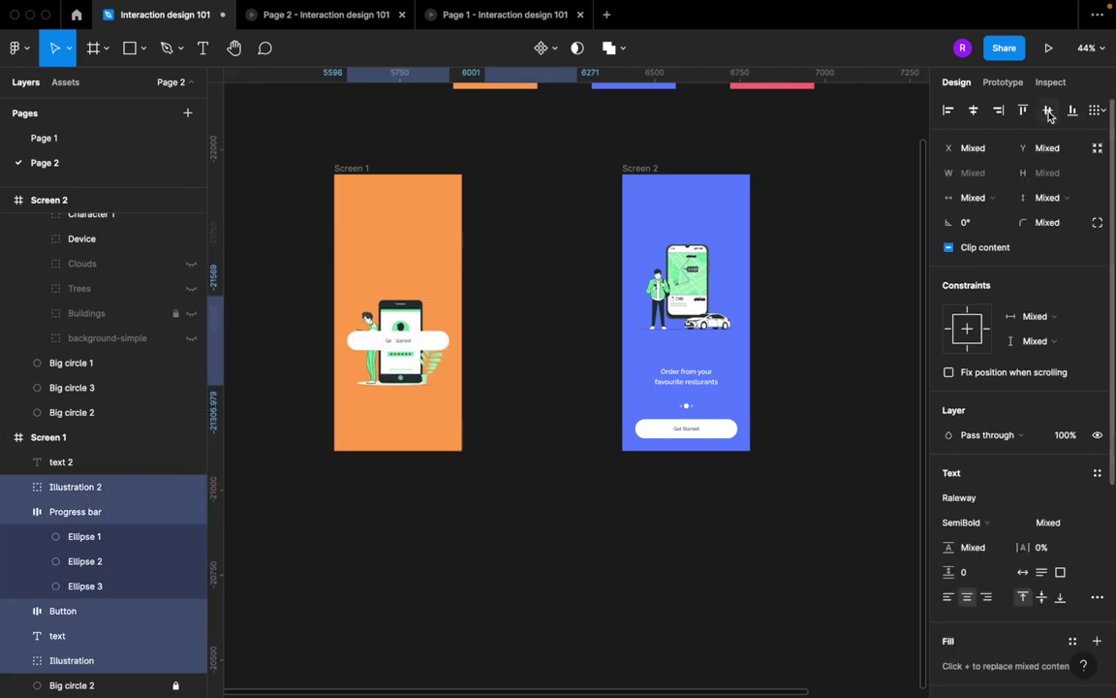
pyautogui.press('super+z')
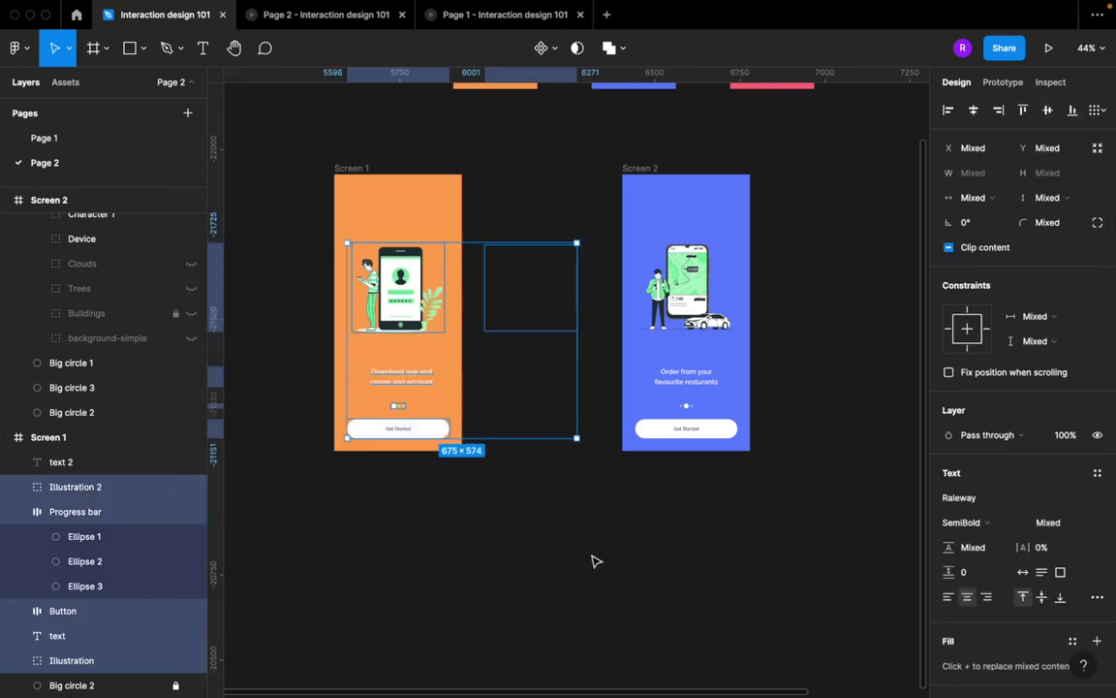
# Step: Select and compare Screen 1's illustrations and captions, including the copied Illustration 2 and text 2
pyautogui.click(596, 561)
pyautogui.click(71, 660)
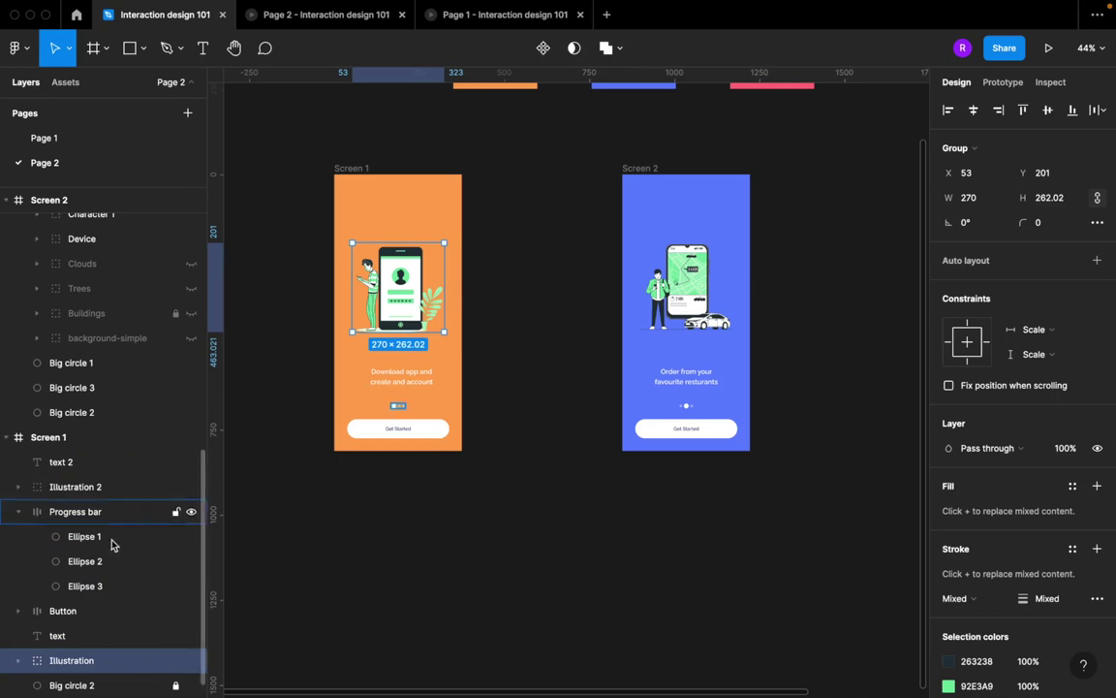
pyautogui.keyDown('shift'); pyautogui.click(78, 487); pyautogui.keyUp('shift')
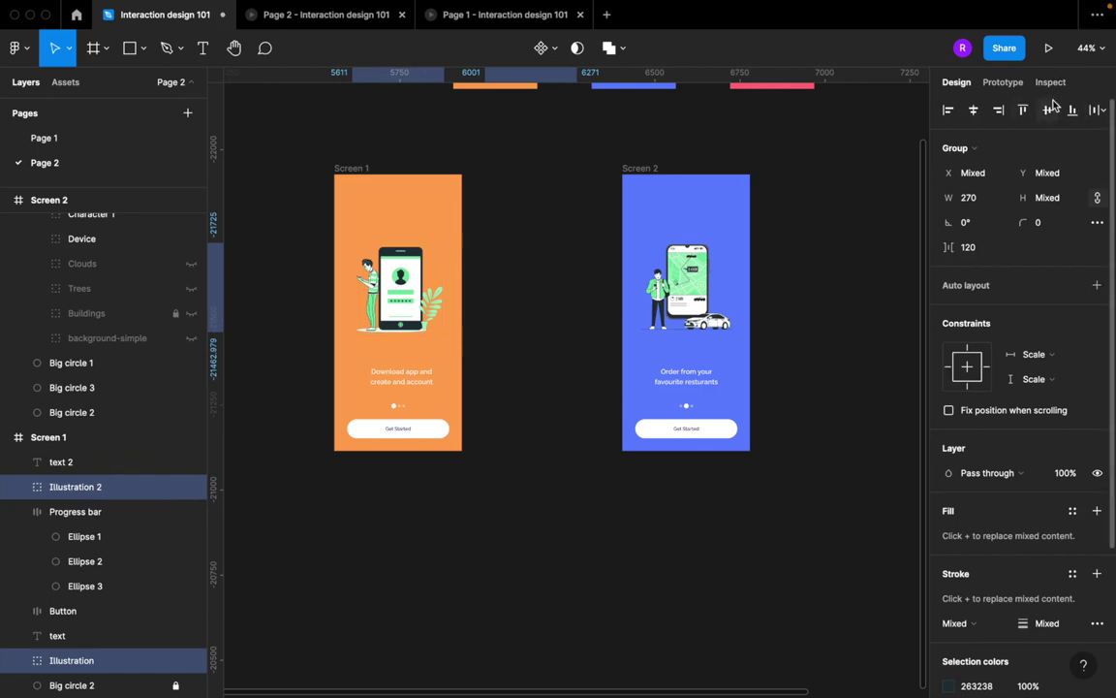
pyautogui.click(403, 381)
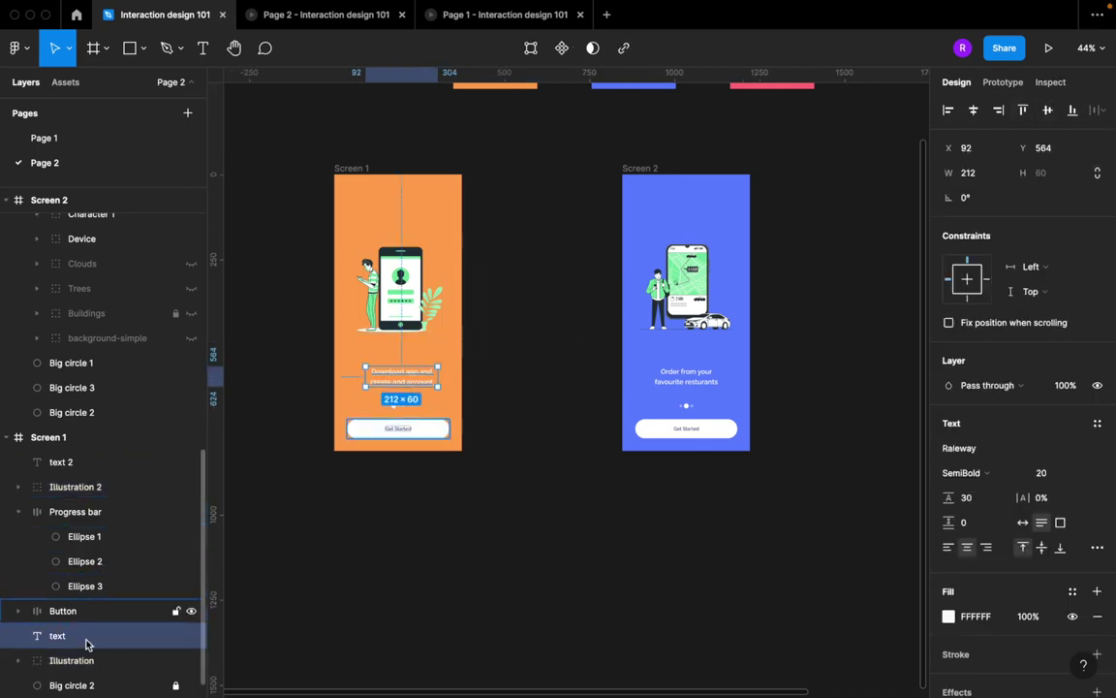
pyautogui.scroll(-1, 111, 608)
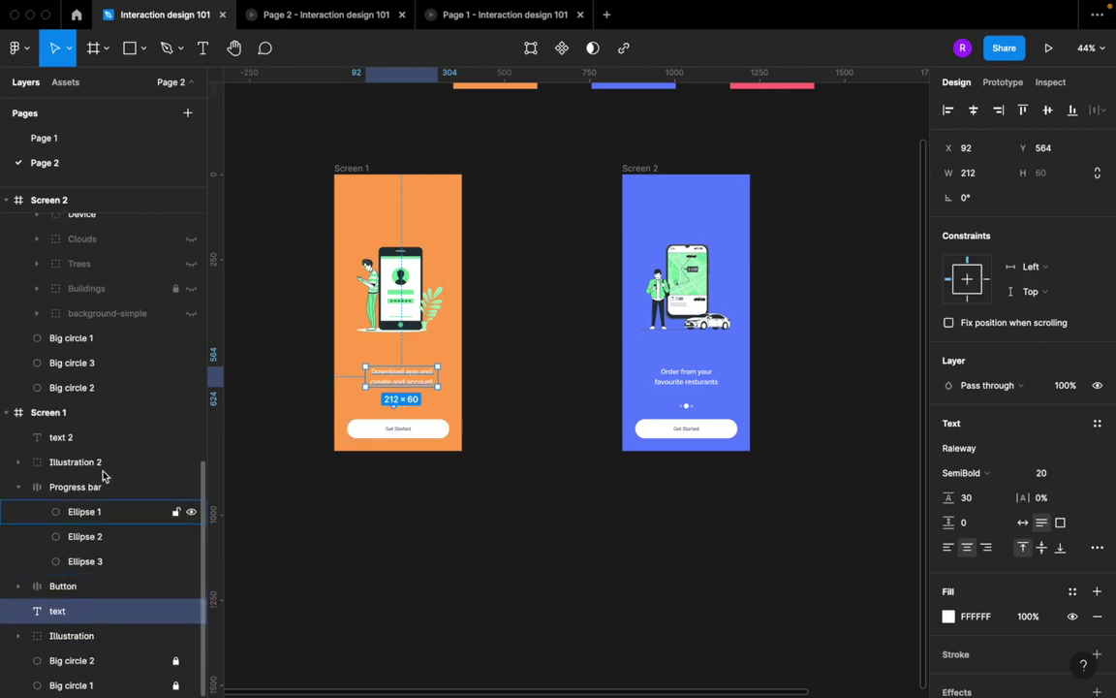
pyautogui.click(77, 438)
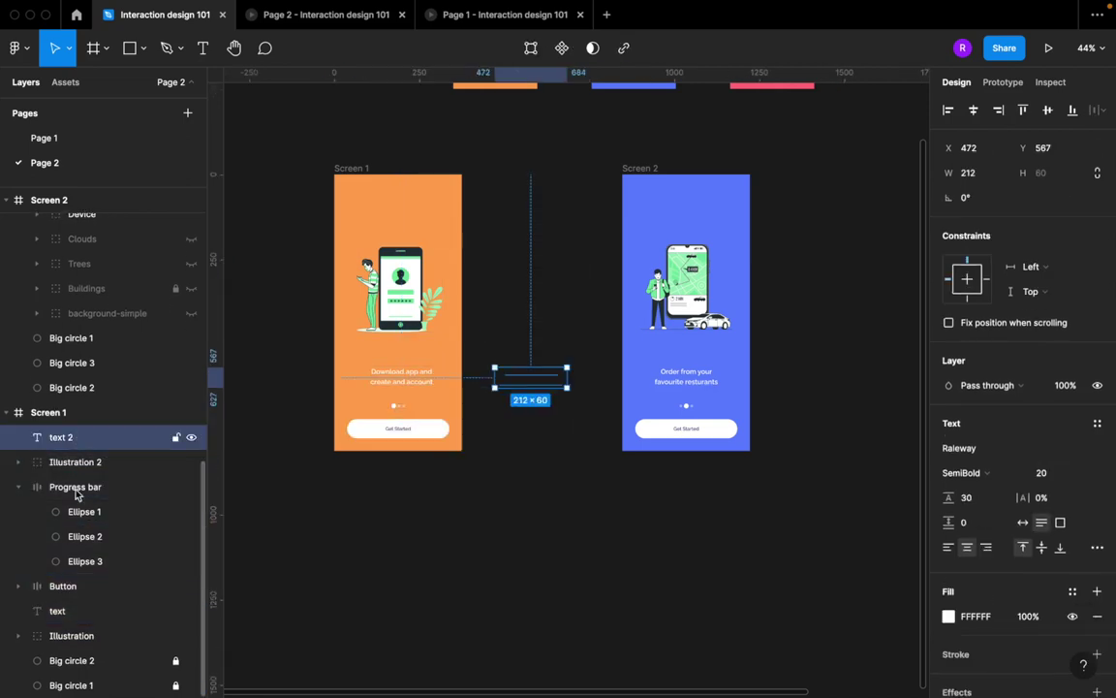
pyautogui.keyDown('shift'); pyautogui.click(70, 620); pyautogui.keyUp('shift')
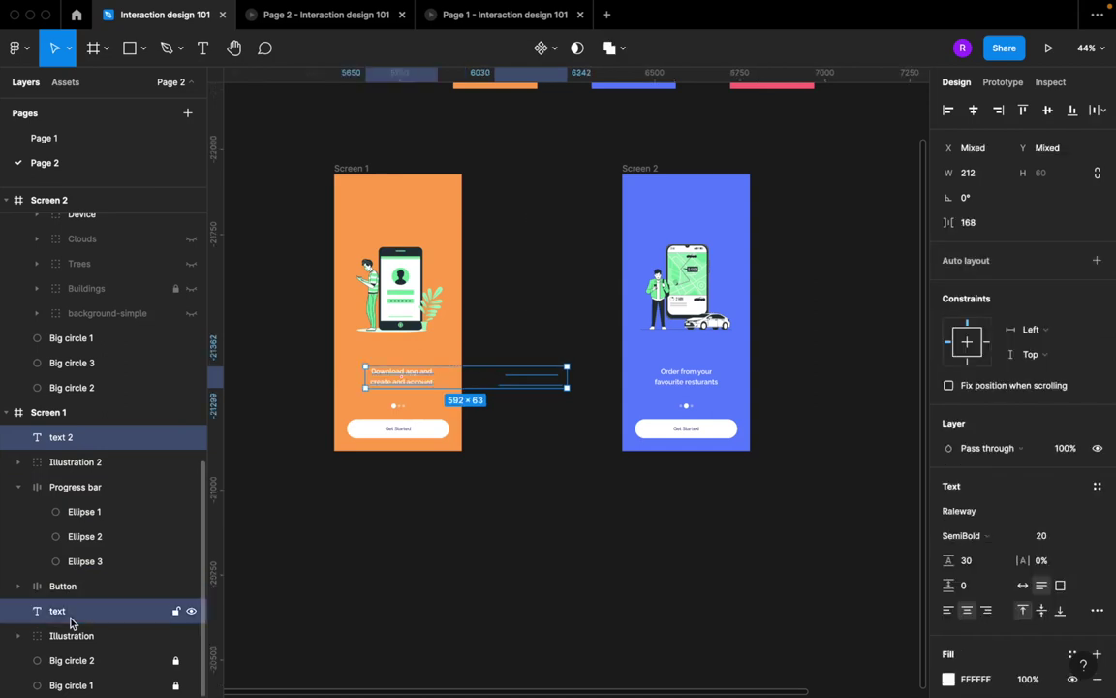
pyautogui.click(1047, 113)
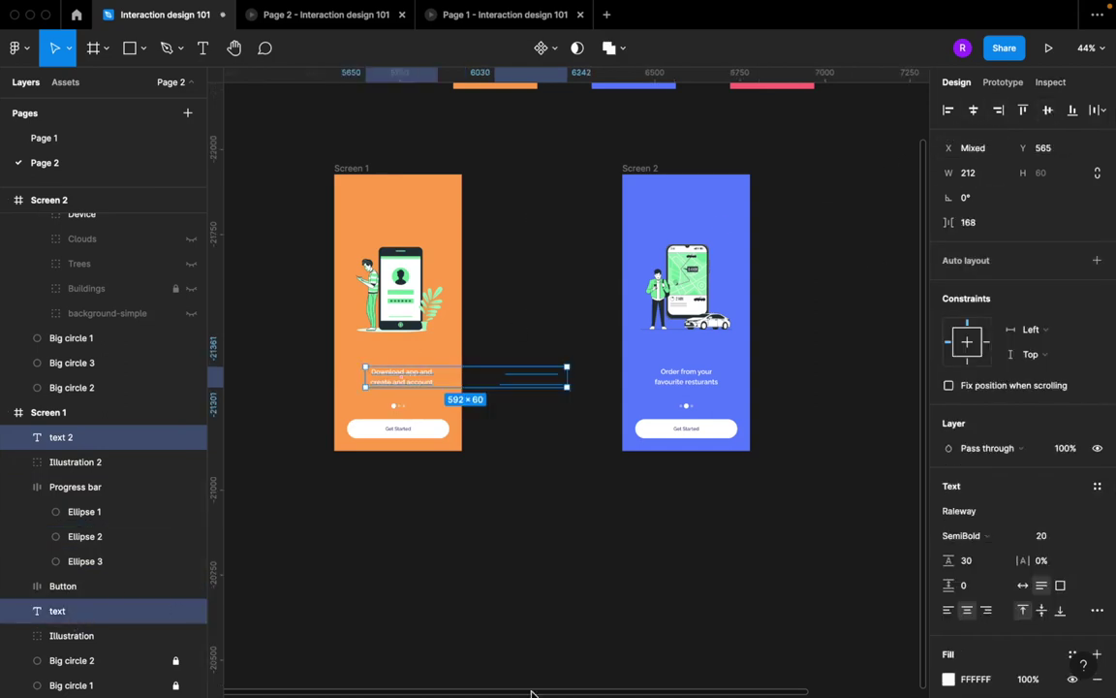
# Step: Zoom out to all three screens, check the Screen 1 and 2 layers, and open the prototype preview
pyautogui.click(581, 589)
pyautogui.scroll(-3, 580, 588)
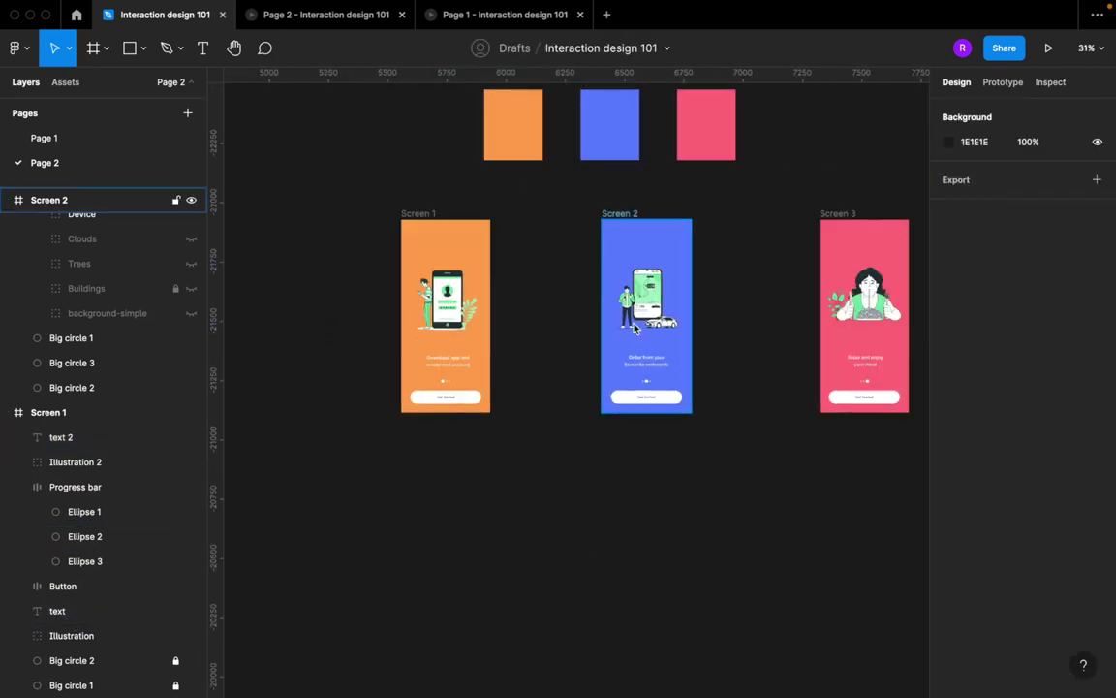
pyautogui.click(634, 296)
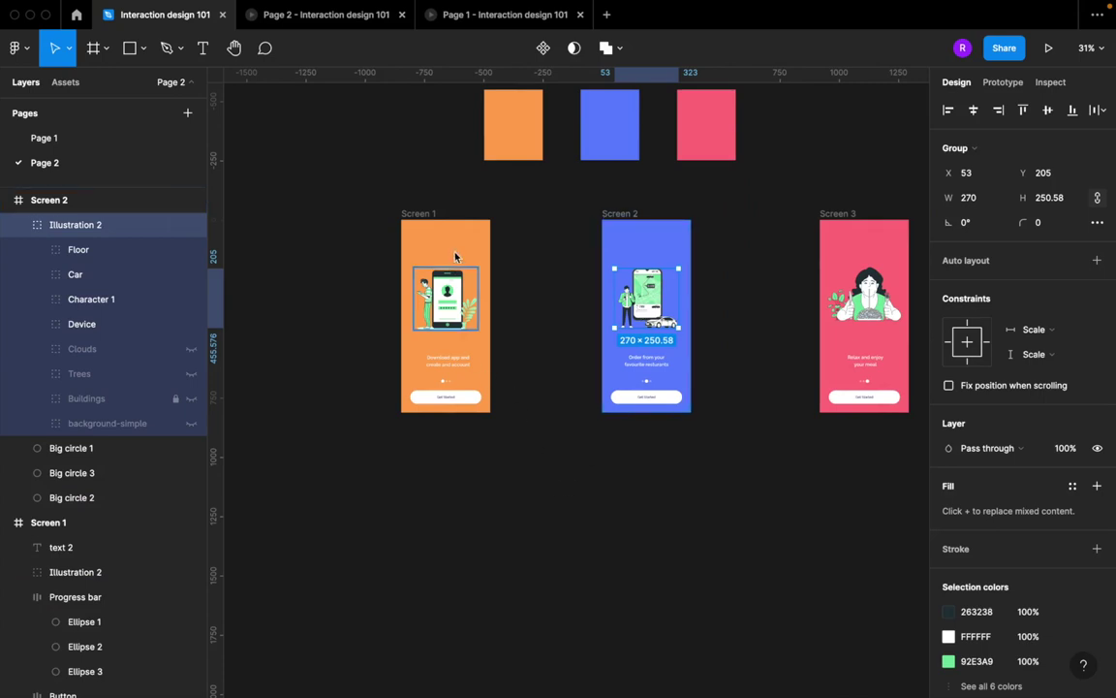
pyautogui.click(418, 213)
pyautogui.click(649, 291)
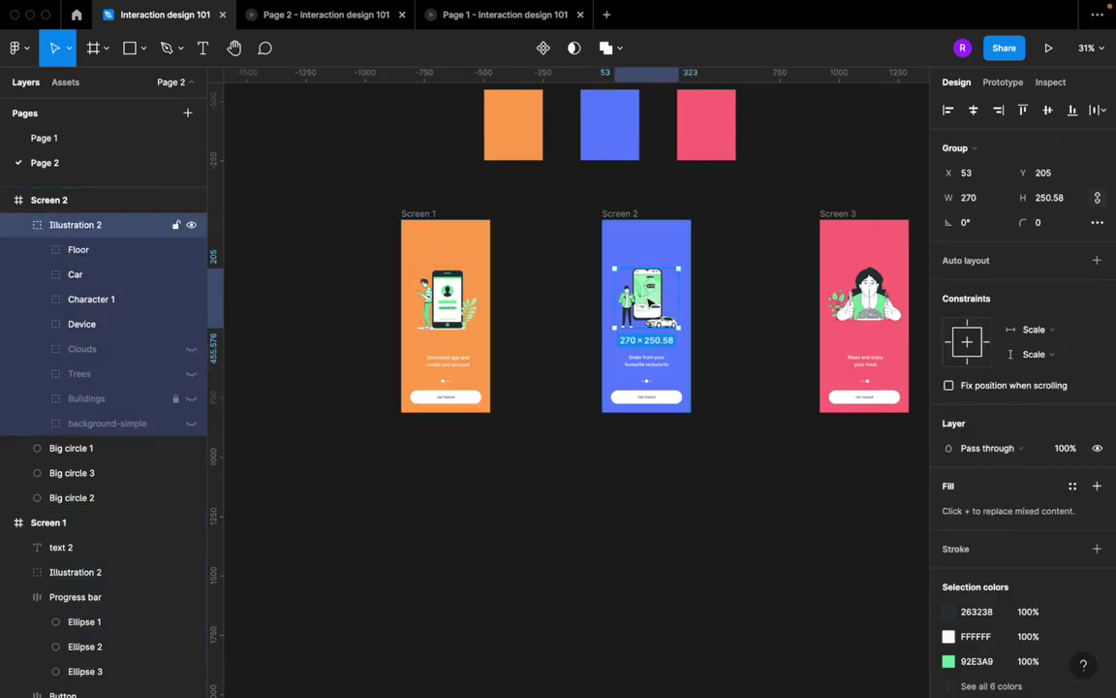
pyautogui.click(406, 294)
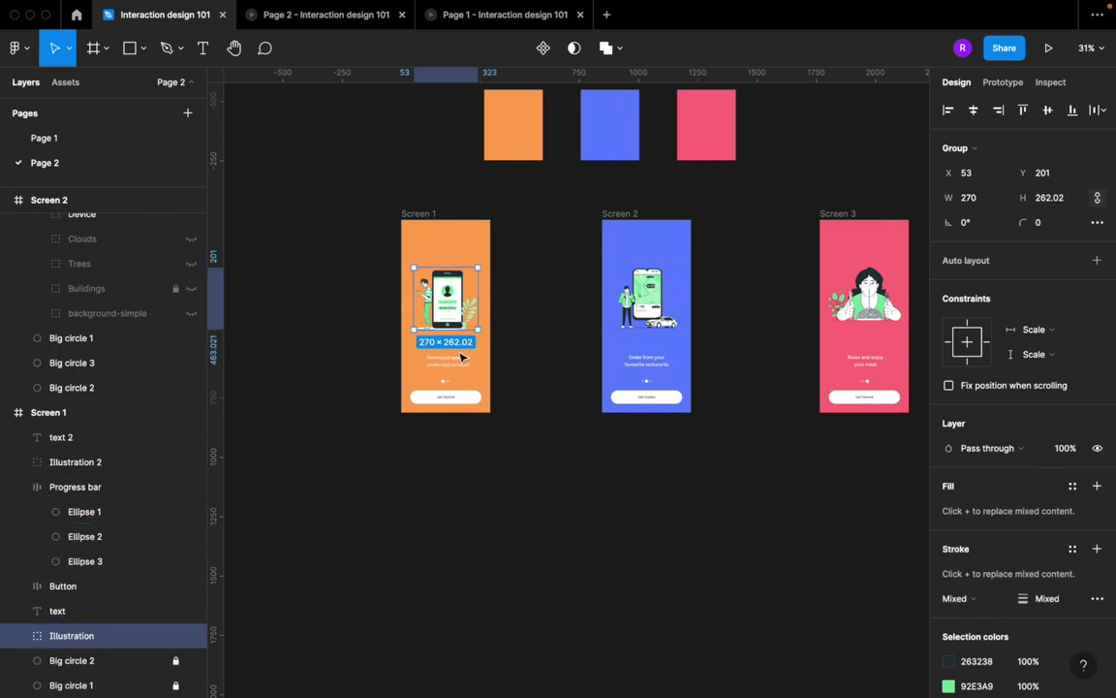
pyautogui.click(98, 463)
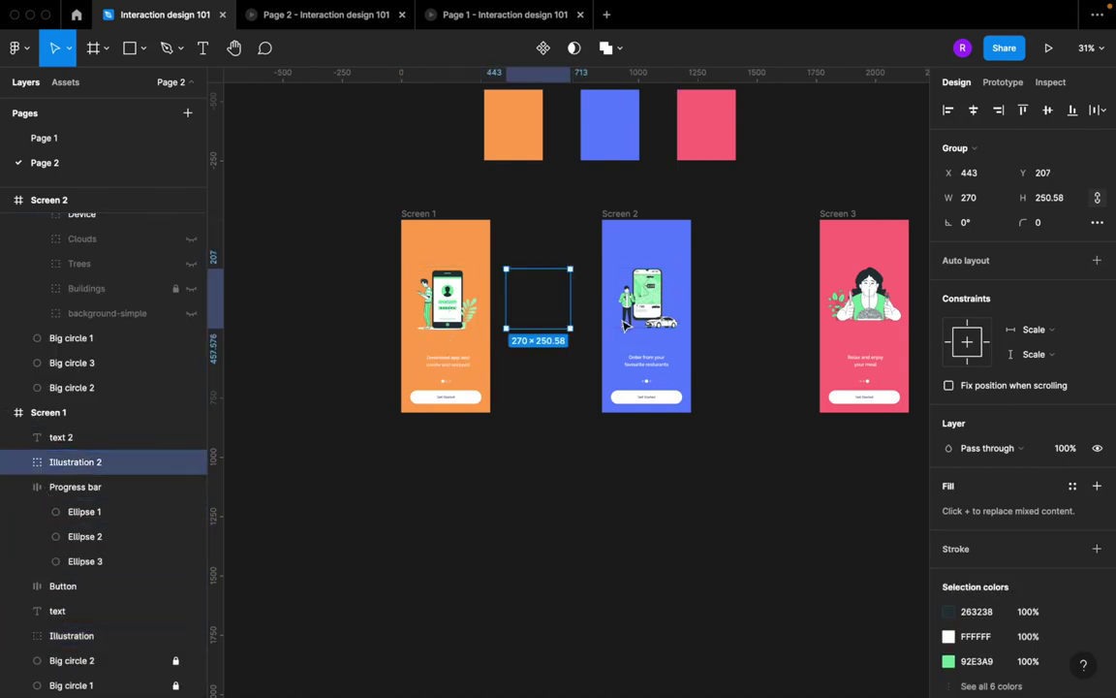
pyautogui.click(654, 366)
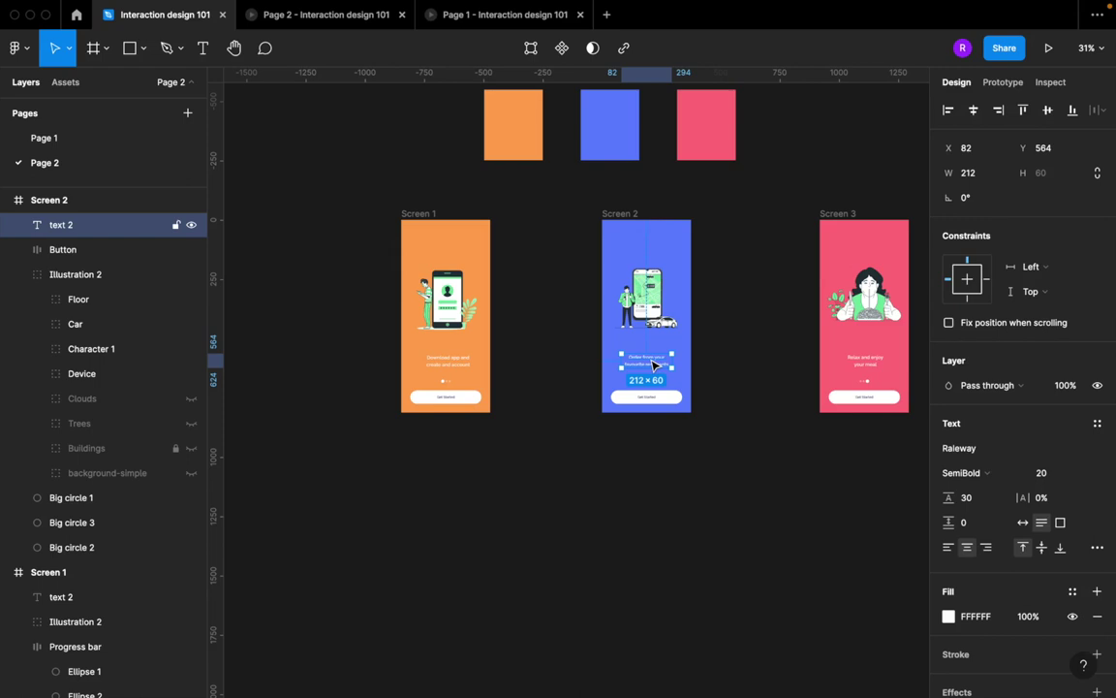
pyautogui.click(334, 17)
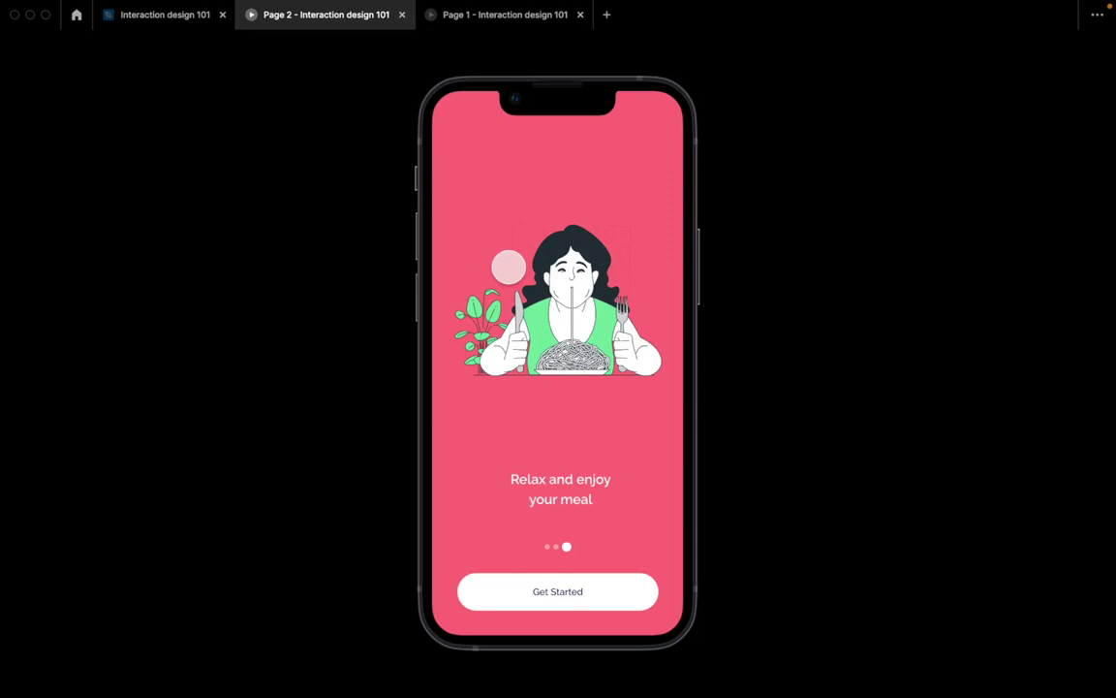
# Step: Restart the prototype and swipe between the orange, blue and pink screens before returning to the editor
pyautogui.press('r')
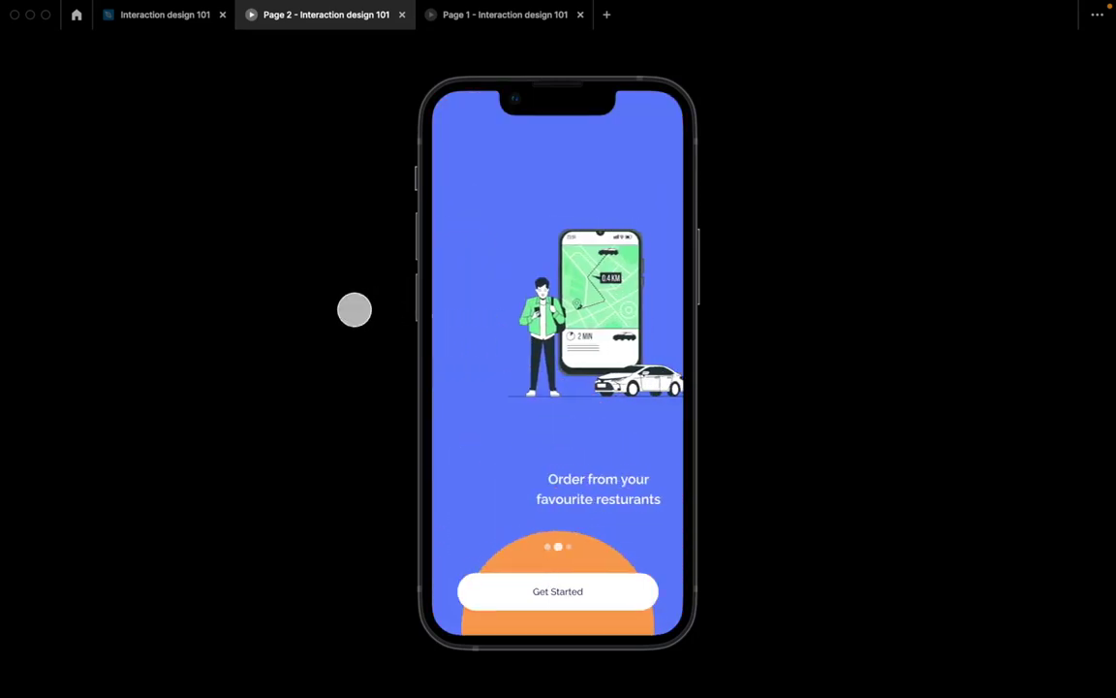
pyautogui.moveTo(506, 322); pyautogui.dragTo(416, 330)
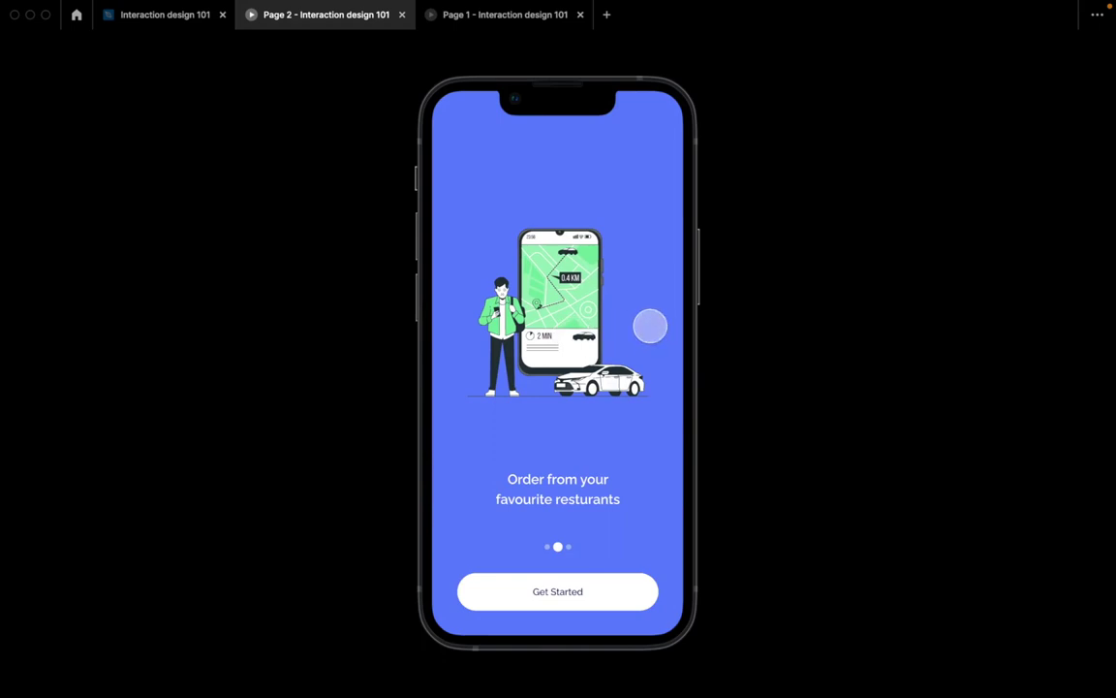
pyautogui.moveTo(649, 324); pyautogui.dragTo(712, 338)
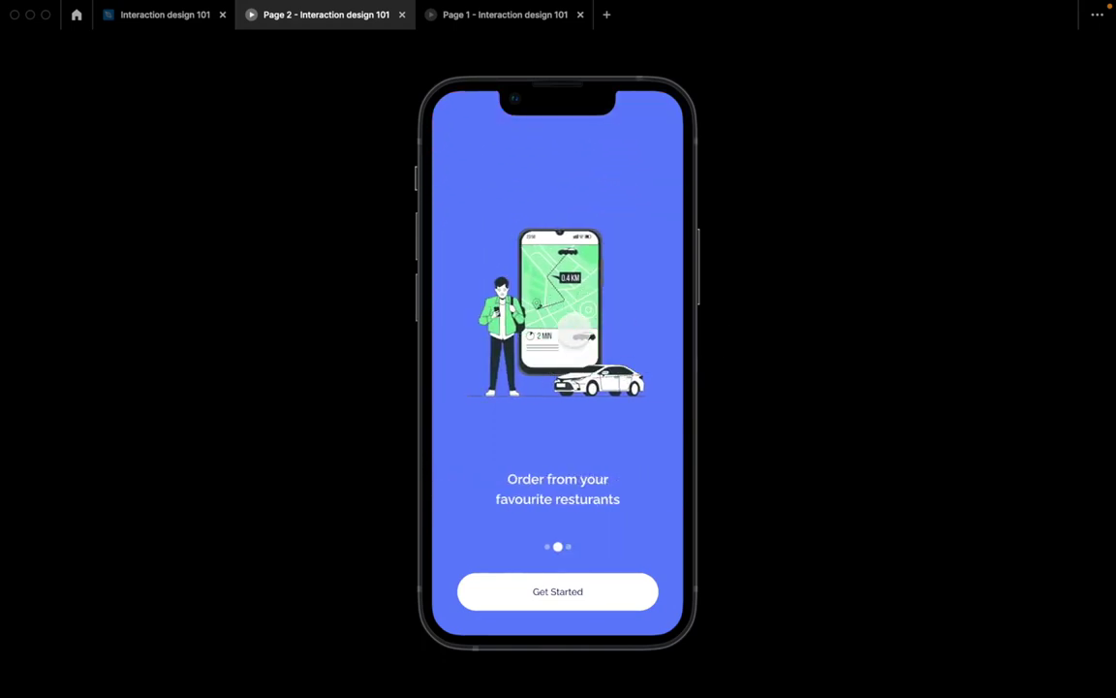
pyautogui.moveTo(629, 332); pyautogui.dragTo(659, 335)
pyautogui.moveTo(469, 339); pyautogui.dragTo(445, 319)
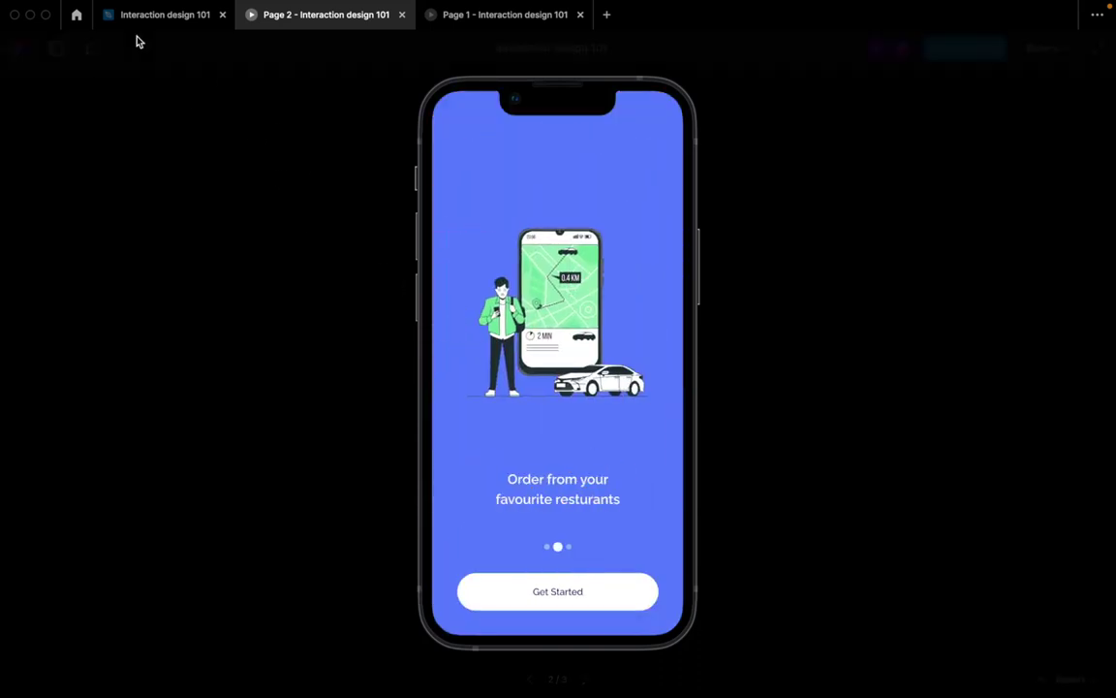
pyautogui.click(165, 14)
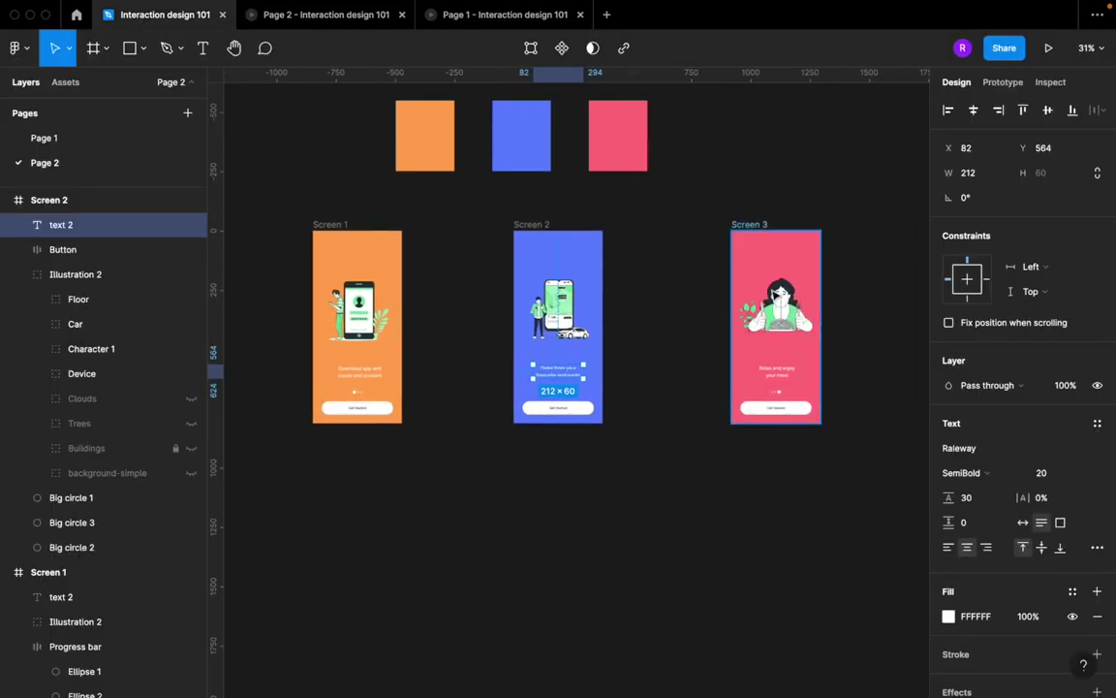
# Step: Paste Screen 3's meal illustration and caption into the Screen 2 frame
pyautogui.click(76, 274)
pyautogui.click(780, 312)
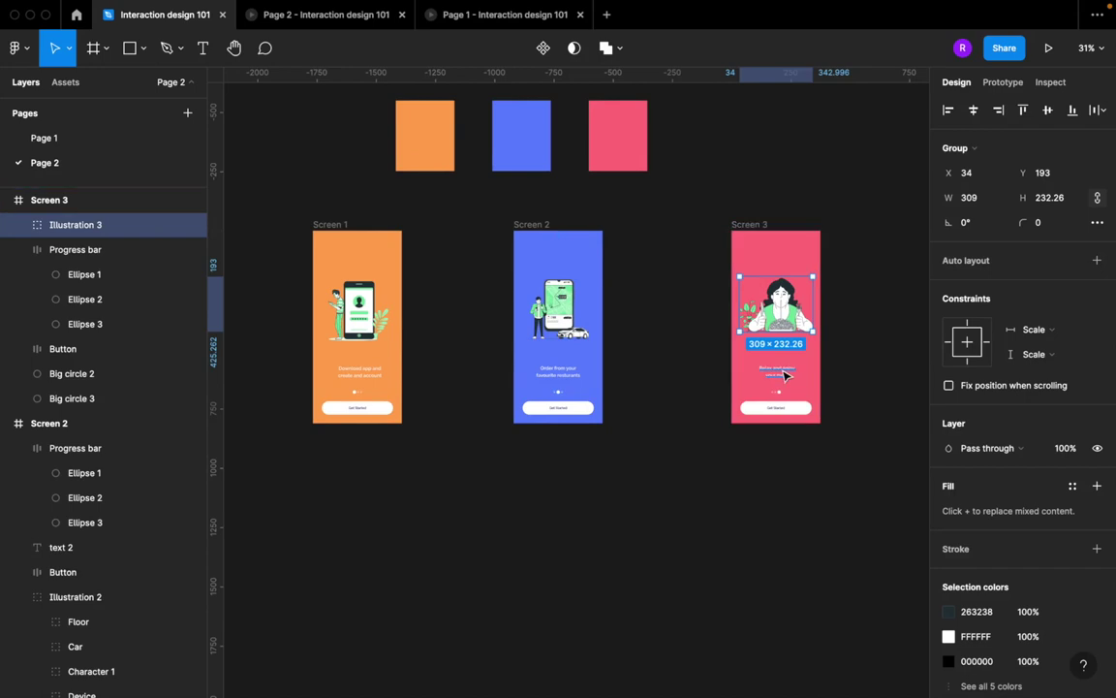
pyautogui.keyDown('shift'); pyautogui.click(786, 370); pyautogui.keyUp('shift')
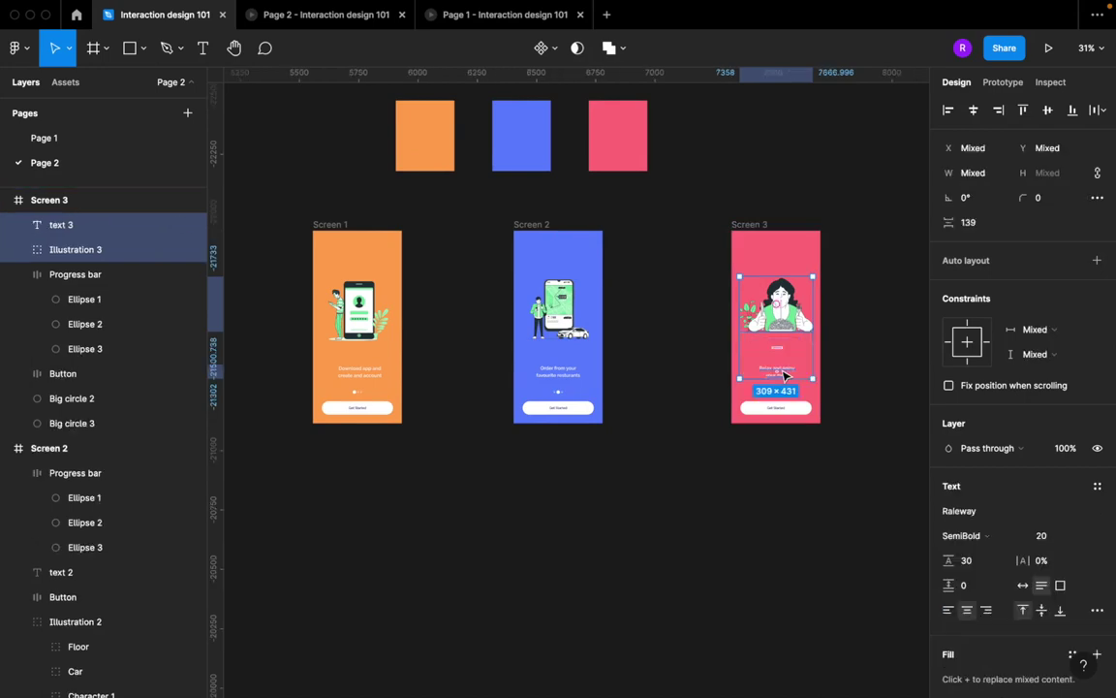
pyautogui.click(538, 226)
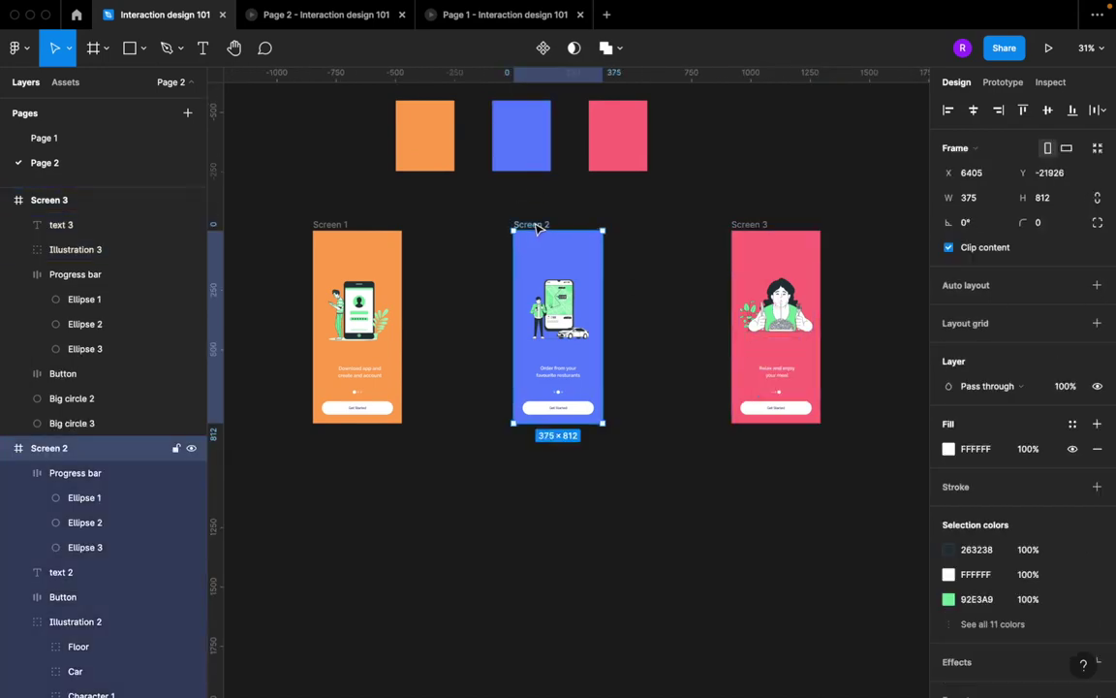
pyautogui.press('super+v')
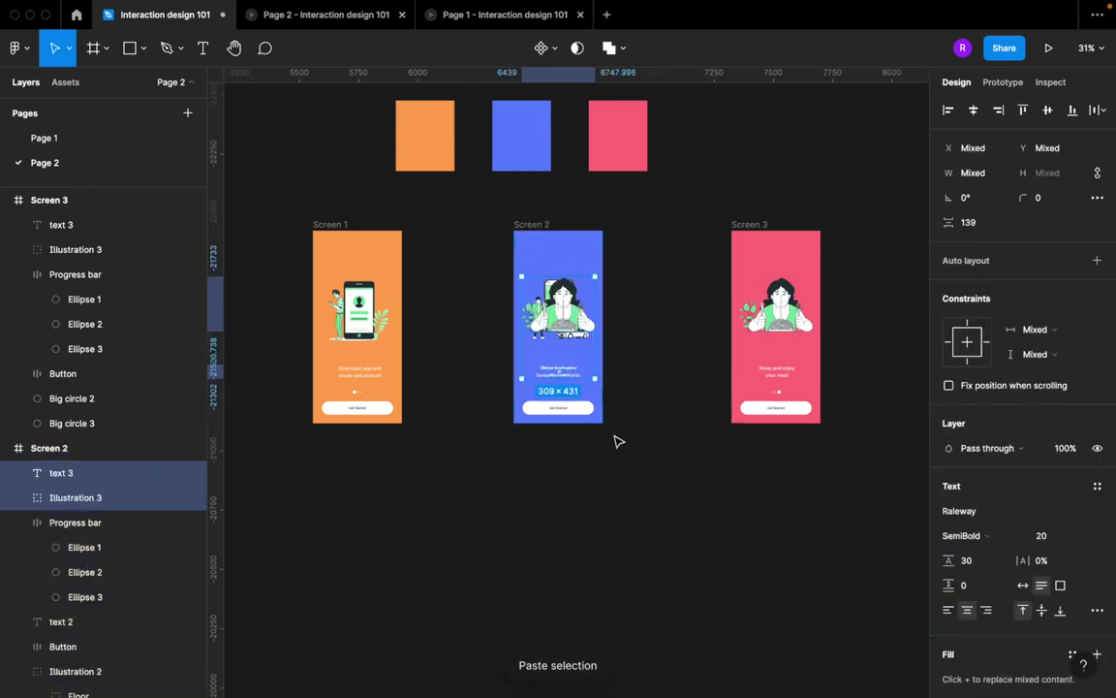
# Step: Push the pasted copies just past Screen 2's right edge, then select the whole Screen 2 frame
pyautogui.moveTo(565, 320); pyautogui.dragTo(606, 321)
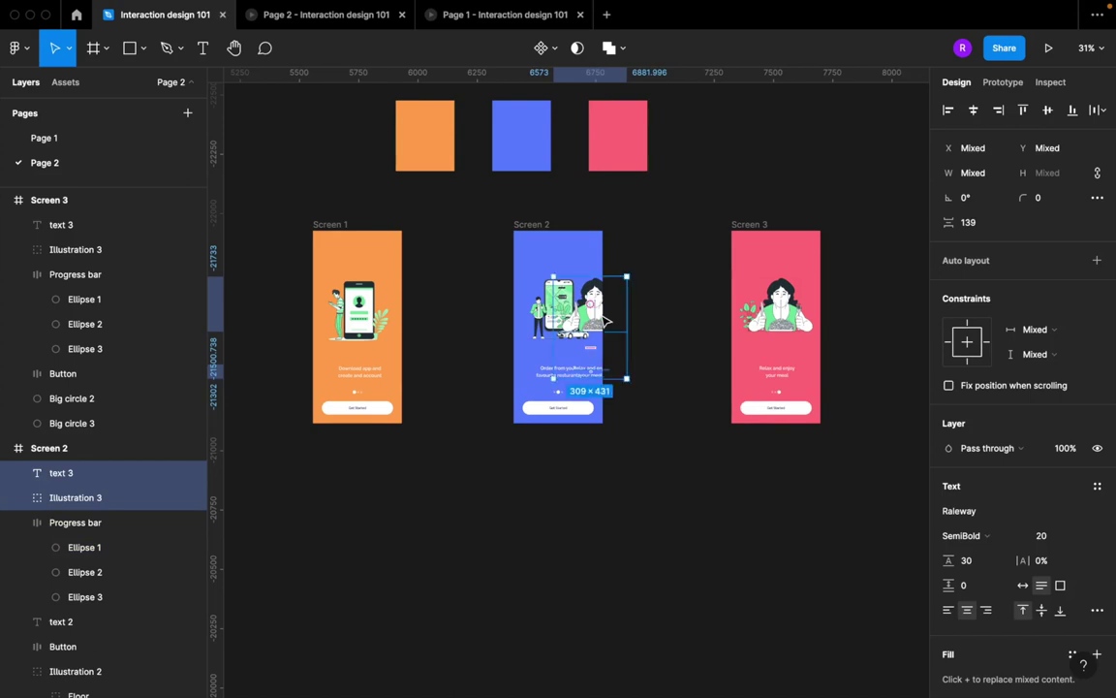
pyautogui.hotkey('shift', 'Right')
pyautogui.hotkey('shift', 'Right')
pyautogui.hotkey('shift', 'Right')
pyautogui.hotkey('shift', 'Right')
pyautogui.hotkey('shift', 'Right')
pyautogui.hotkey('shift', 'Right')
pyautogui.hotkey('shift', 'Right')
pyautogui.hotkey('shift', 'Right')
pyautogui.hotkey('shift', 'Right')
pyautogui.hotkey('shift', 'Right')
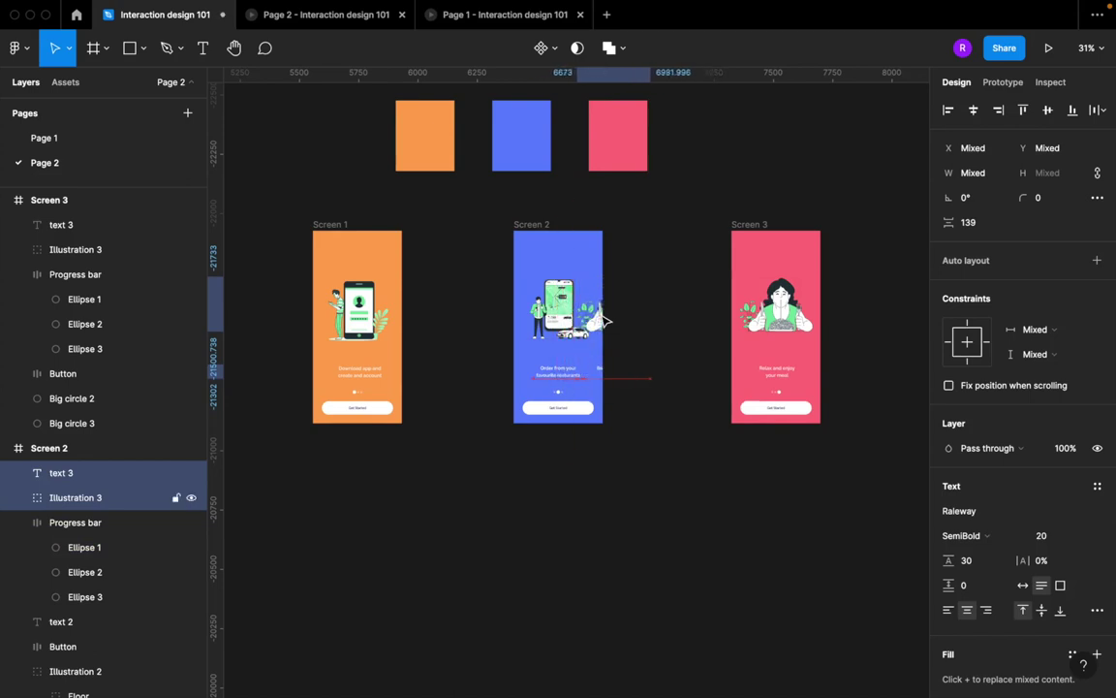
pyautogui.hotkey('shift', 'Right')
pyautogui.hotkey('shift', 'Right')
pyautogui.hotkey('shift', 'Right')
pyautogui.hotkey('shift', 'Right')
pyautogui.hotkey('shift', 'Right')
pyautogui.hotkey('shift', 'Right')
pyautogui.hotkey('shift', 'Right')
pyautogui.hotkey('shift', 'Right')
pyautogui.hotkey('shift', 'Right')
pyautogui.hotkey('shift', 'Right')
pyautogui.hotkey('shift', 'Right')
pyautogui.hotkey('shift', 'Right')
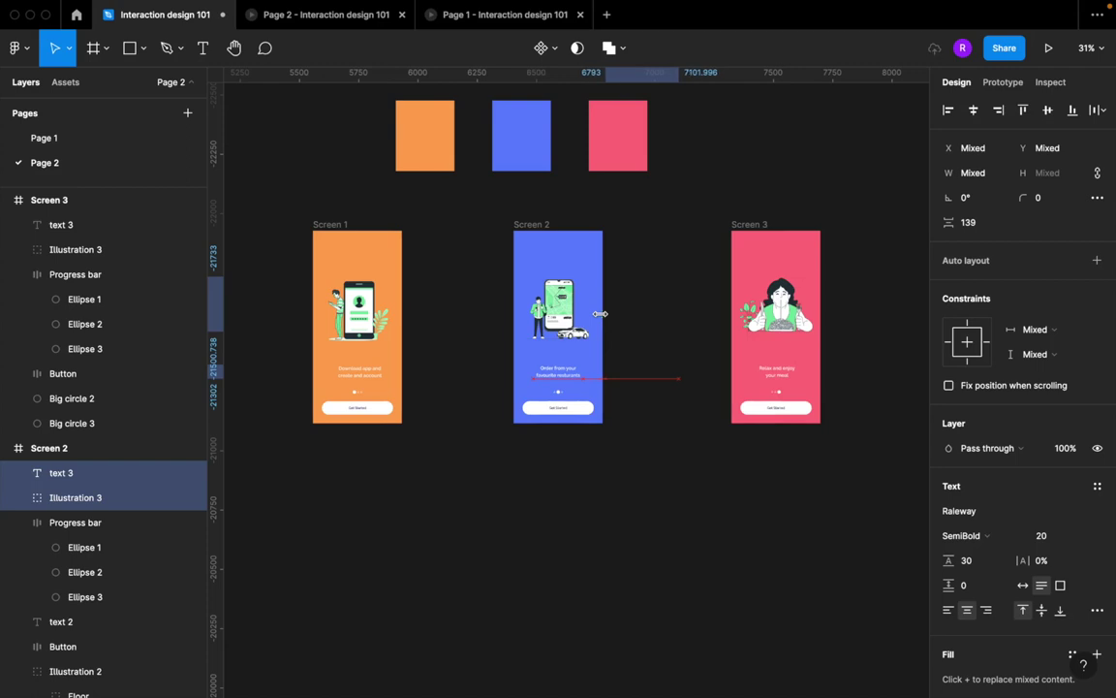
pyautogui.hotkey('shift', 'Right')
pyautogui.hotkey('shift', 'Right')
pyautogui.hotkey('shift', 'Right')
pyautogui.hotkey('shift', 'Right')
pyautogui.hotkey('shift', 'Right')
pyautogui.hotkey('shift', 'Right')
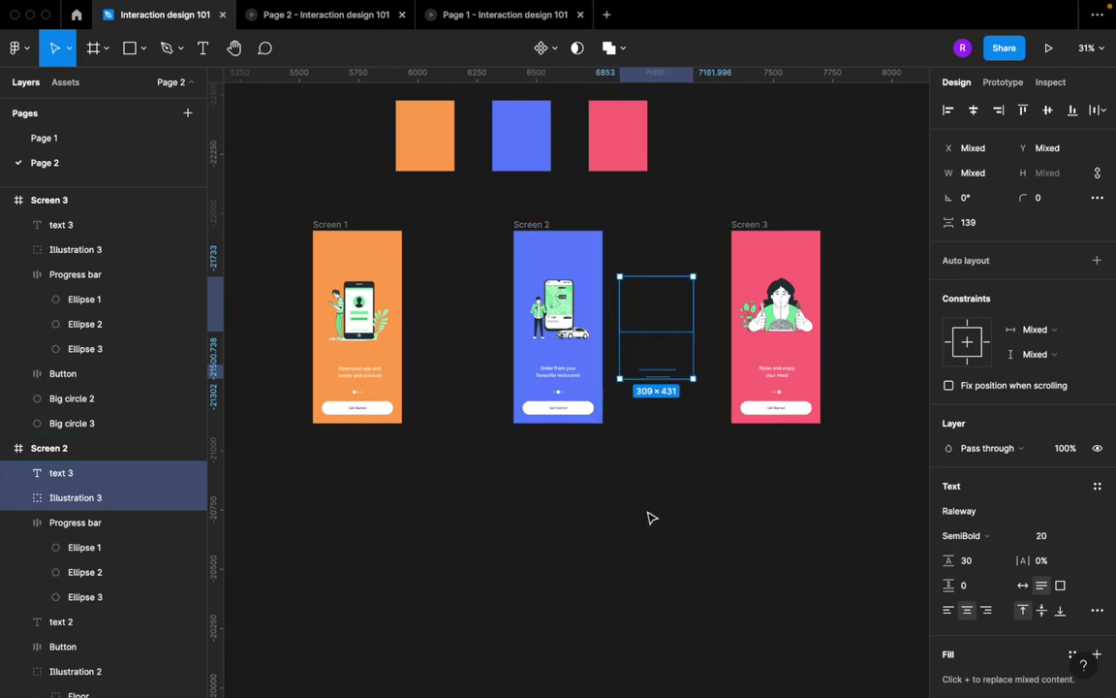
pyautogui.click(651, 518)
pyautogui.click(535, 224)
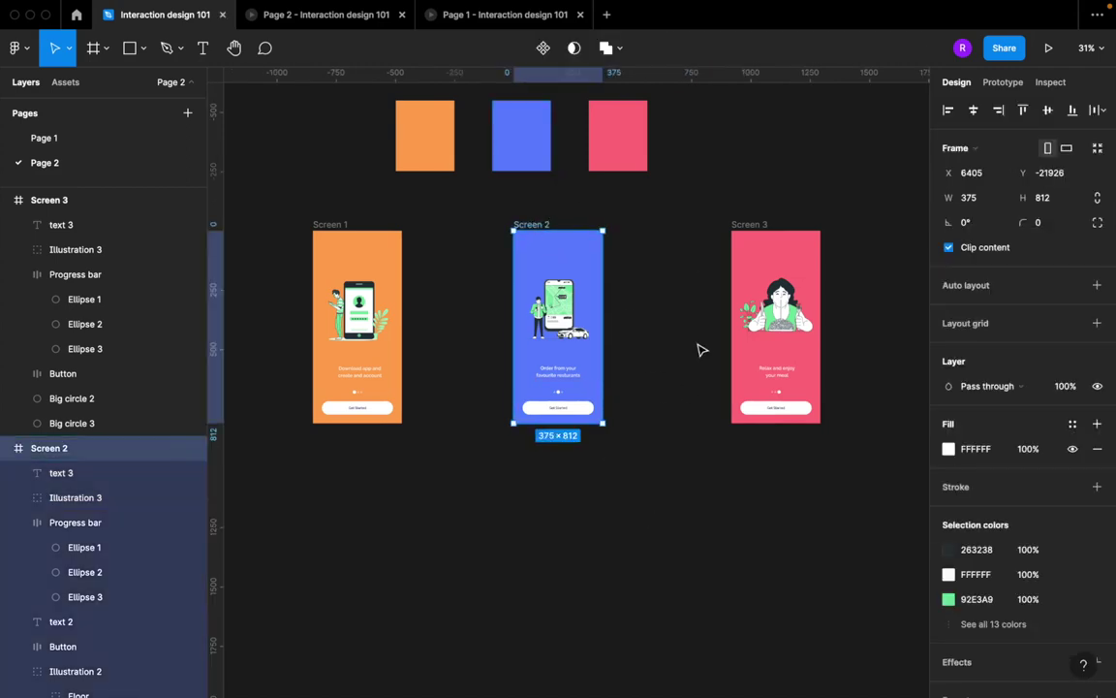
pyautogui.click(302, 15)
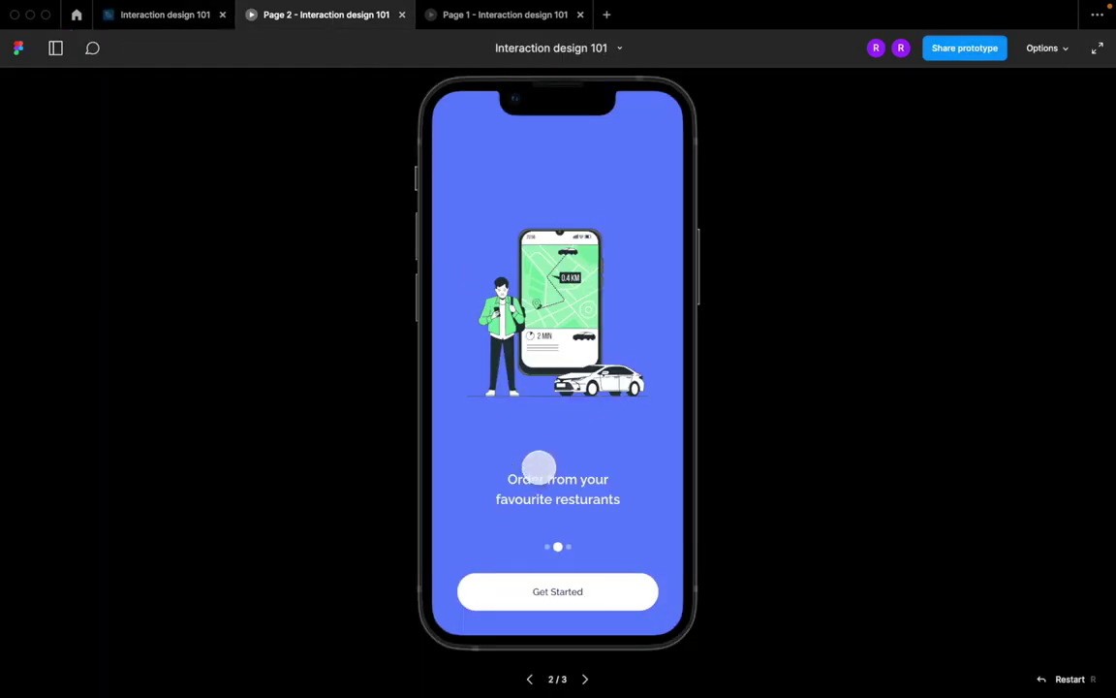
pyautogui.moveTo(564, 323); pyautogui.dragTo(440, 335)
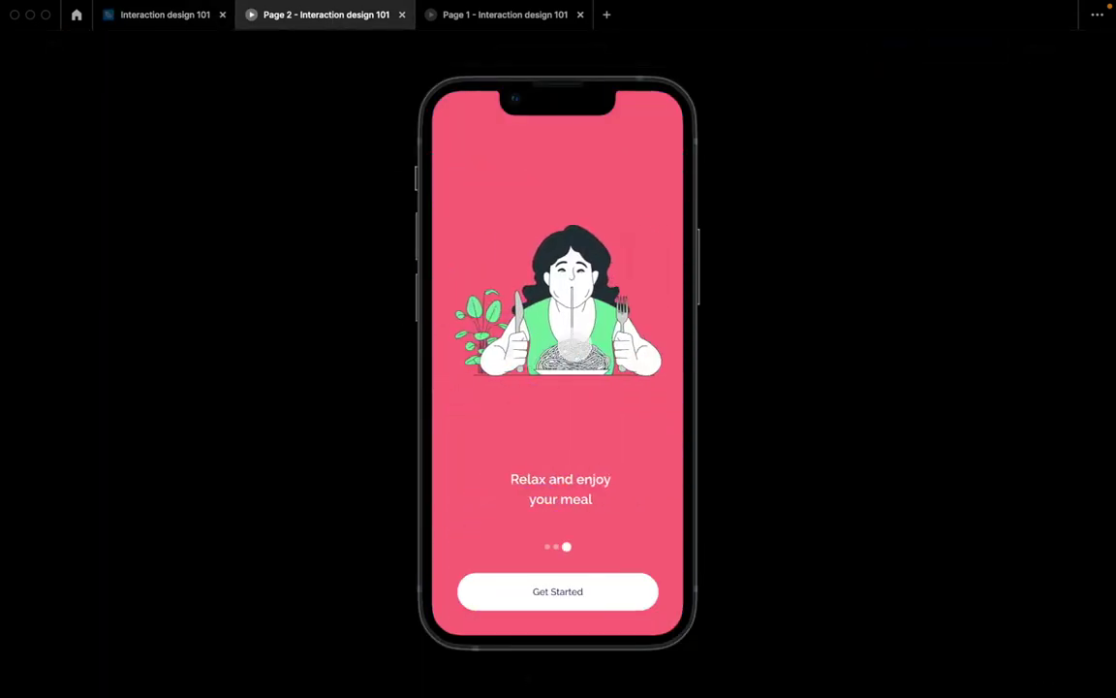
pyautogui.moveTo(582, 358); pyautogui.dragTo(718, 364)
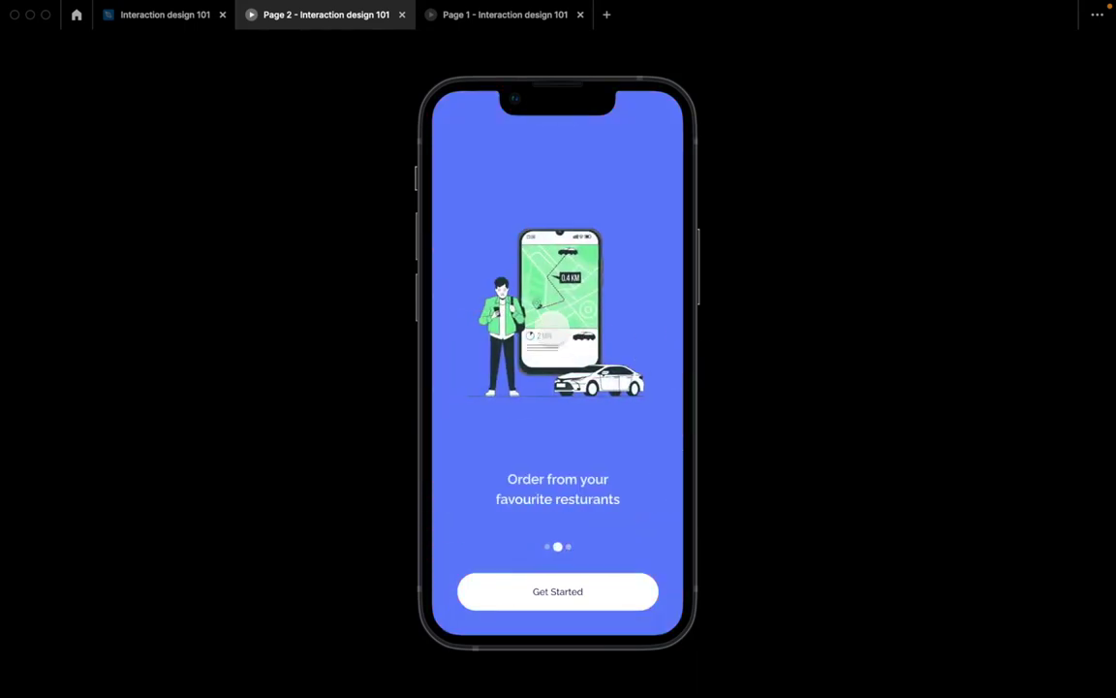
pyautogui.moveTo(548, 325); pyautogui.dragTo(717, 347)
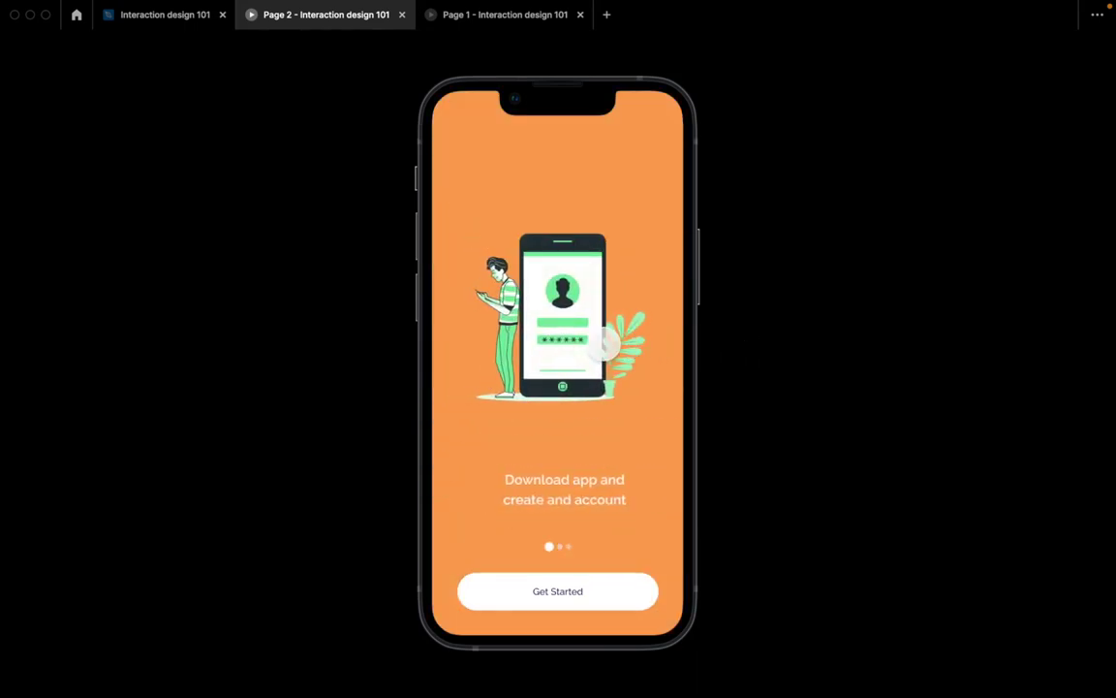
pyautogui.moveTo(603, 341); pyautogui.dragTo(432, 331)
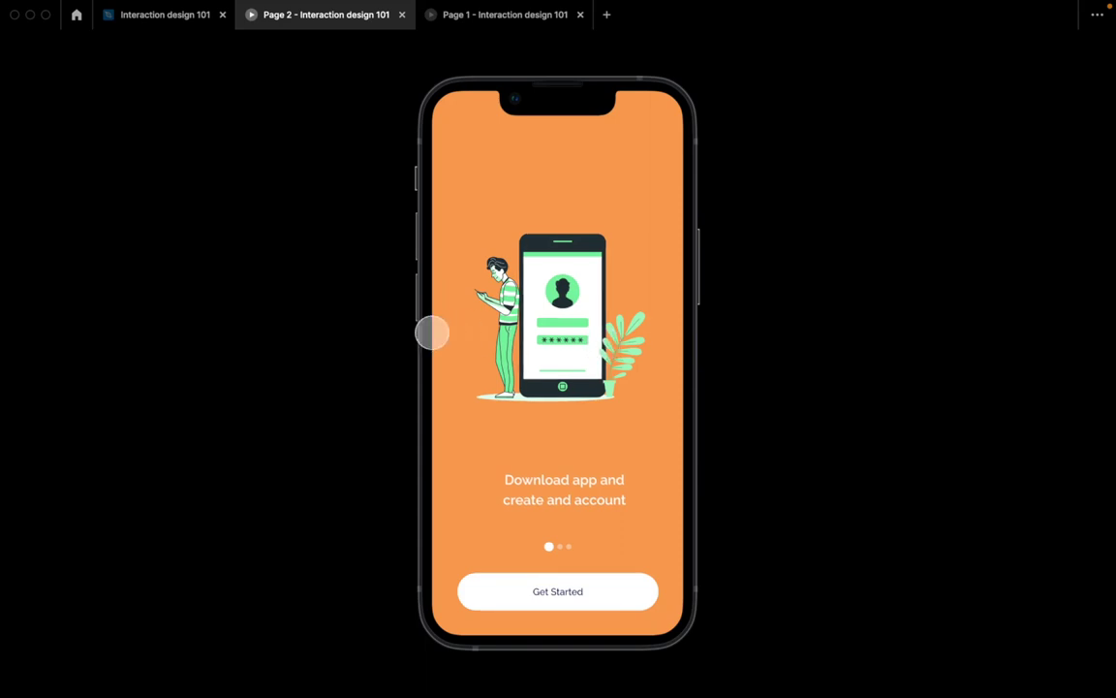
pyautogui.moveTo(518, 341); pyautogui.dragTo(436, 364)
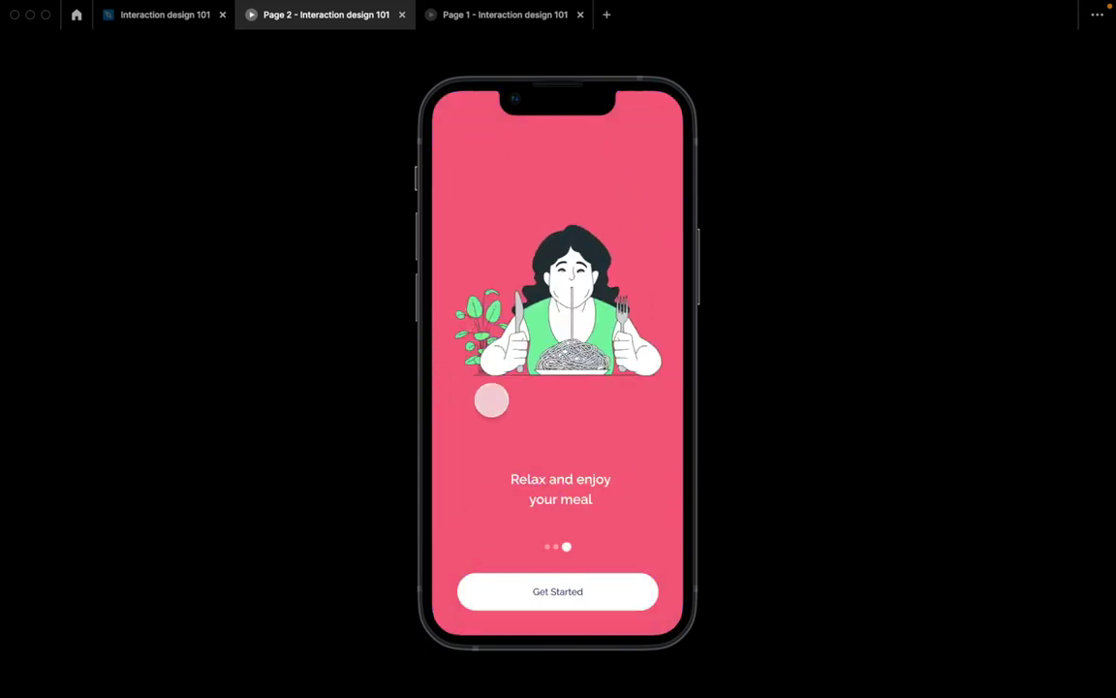
pyautogui.click(170, 15)
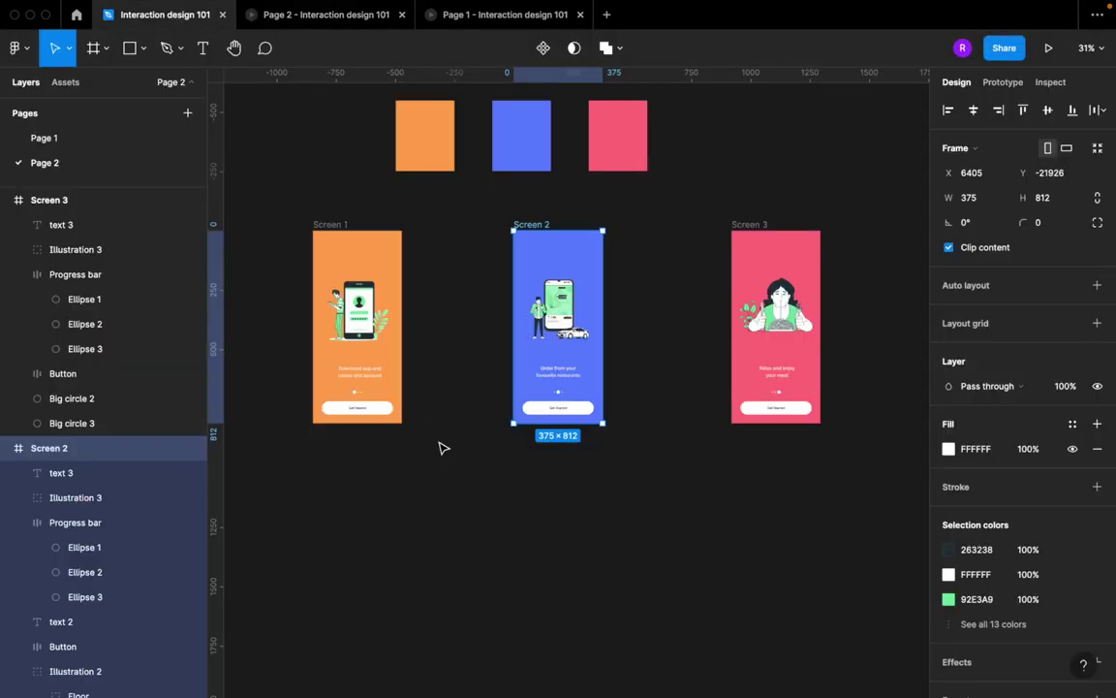
# Step: Shift Screen 3 and Screen 2 left so the gaps between the three screens are even
pyautogui.moveTo(738, 225); pyautogui.dragTo(704, 225)
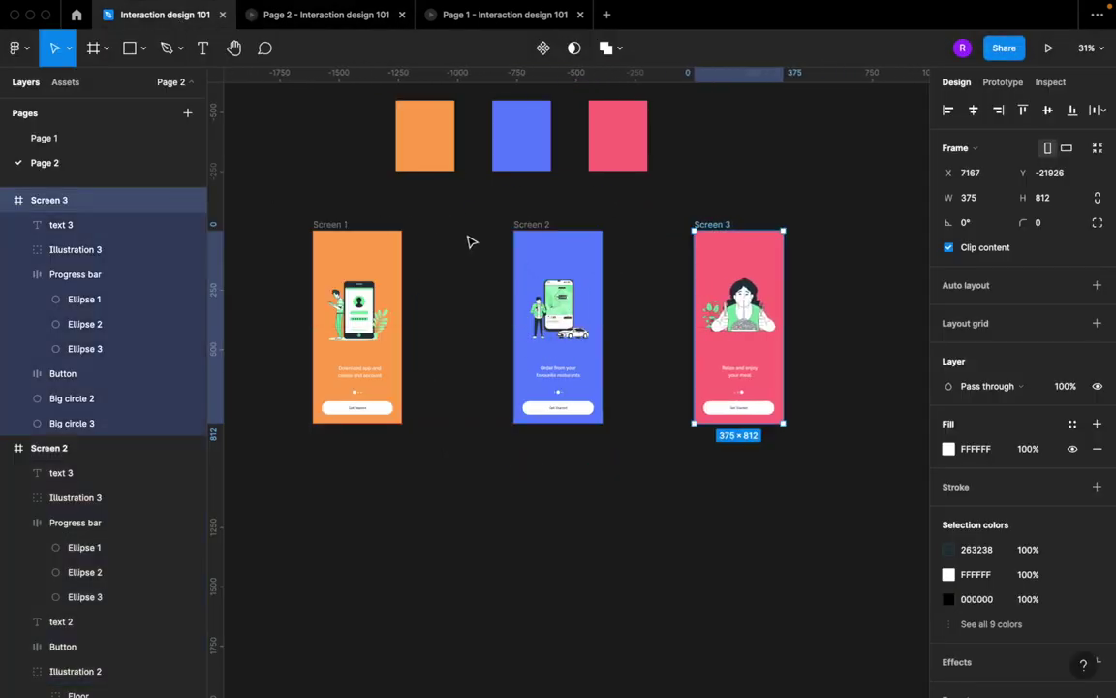
pyautogui.click(532, 231)
pyautogui.moveTo(532, 231); pyautogui.dragTo(520, 229)
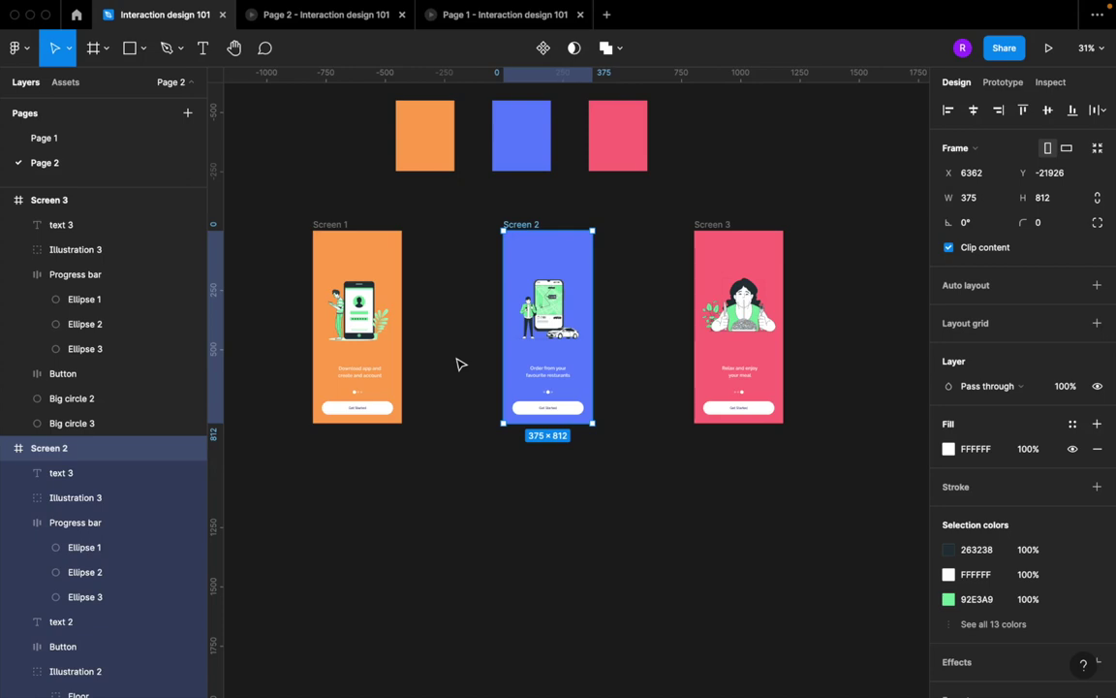
# Step: Paste the SEAMFIX NextGen Academy poster image onto Page 2
pyautogui.scroll(-1, 458, 364)
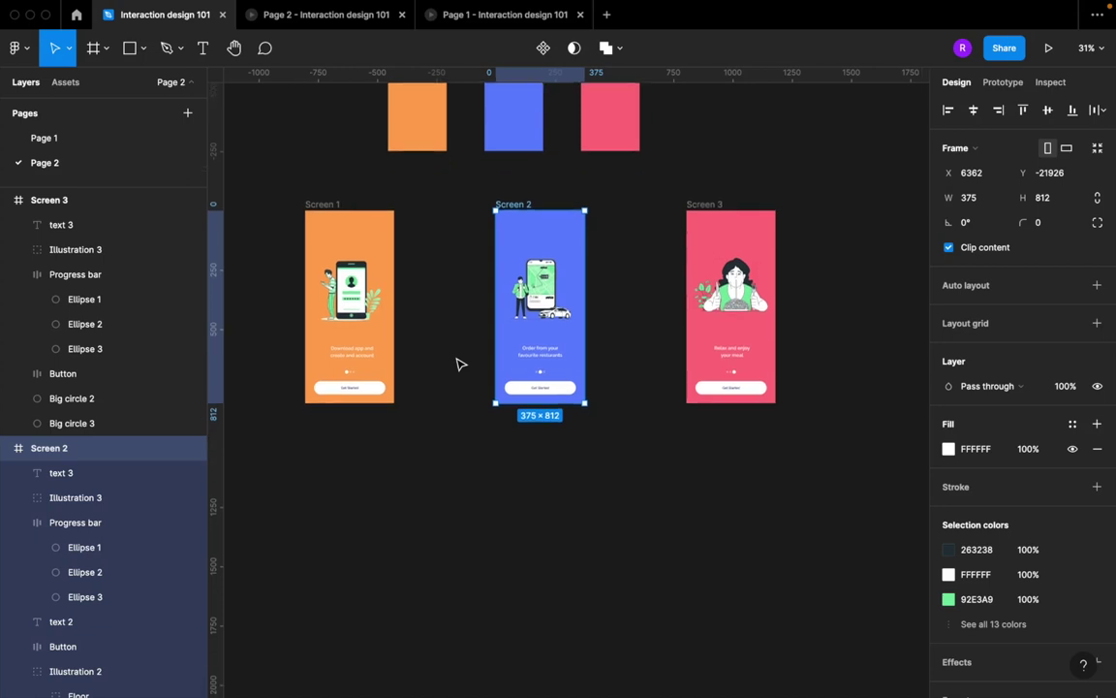
pyautogui.scroll(3, 459, 363)
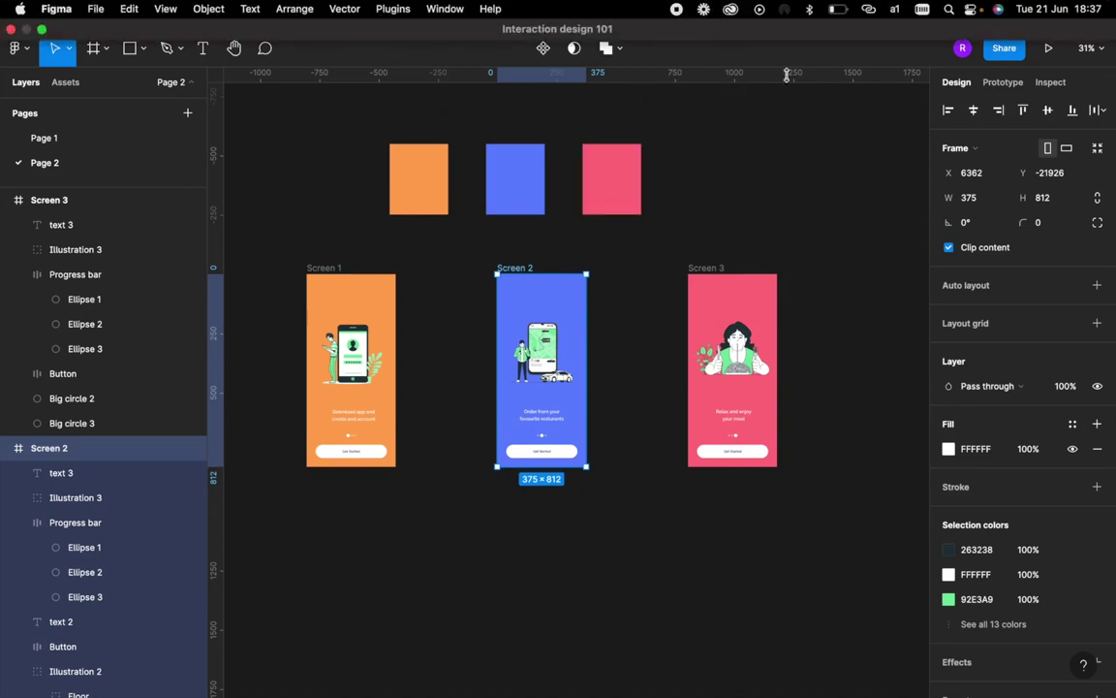
pyautogui.press('super+v')
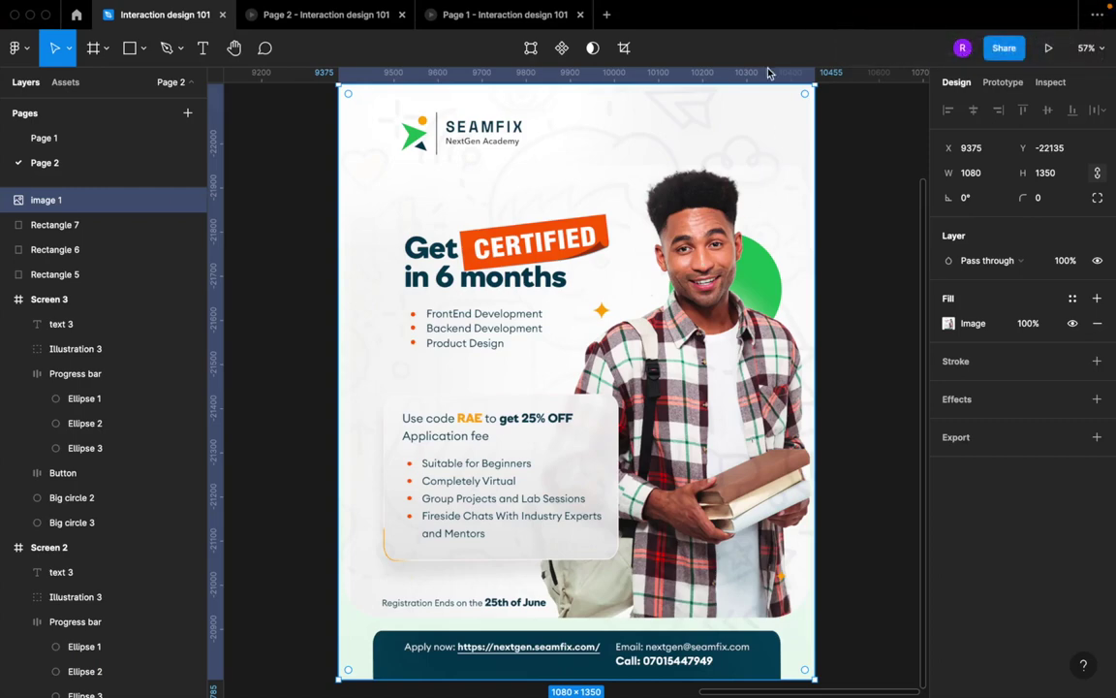
pyautogui.hscroll(-1, 466, 342)
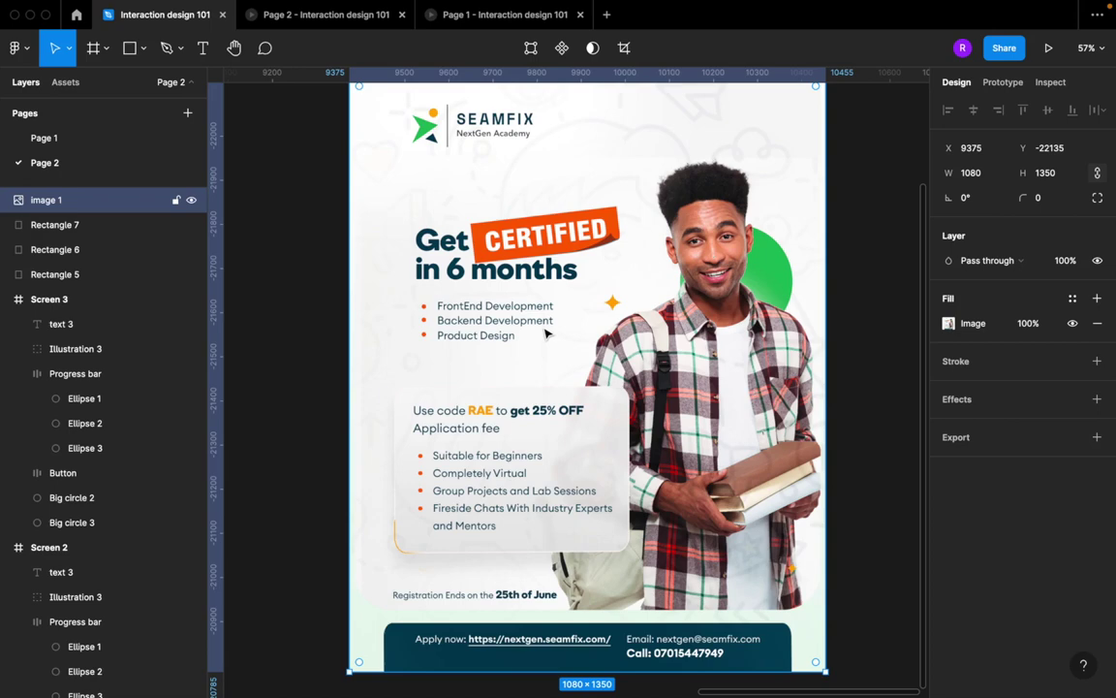
pyautogui.scroll(-3, 546, 335)
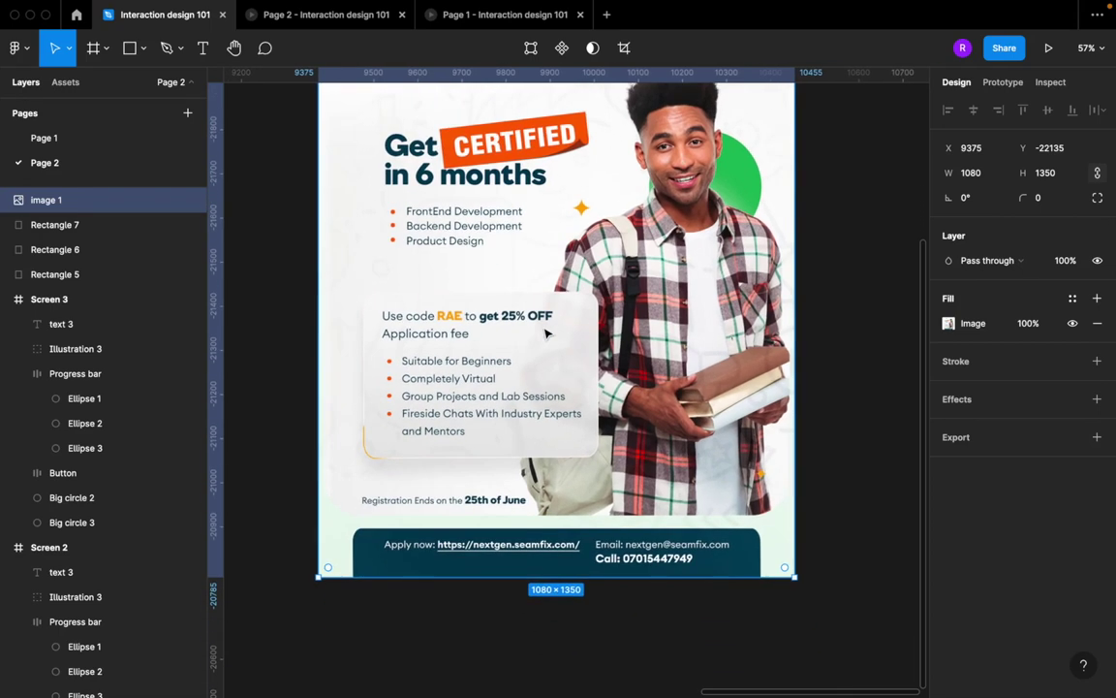
pyautogui.scroll(5, 545, 334)
pyautogui.scroll(-2, 546, 334)
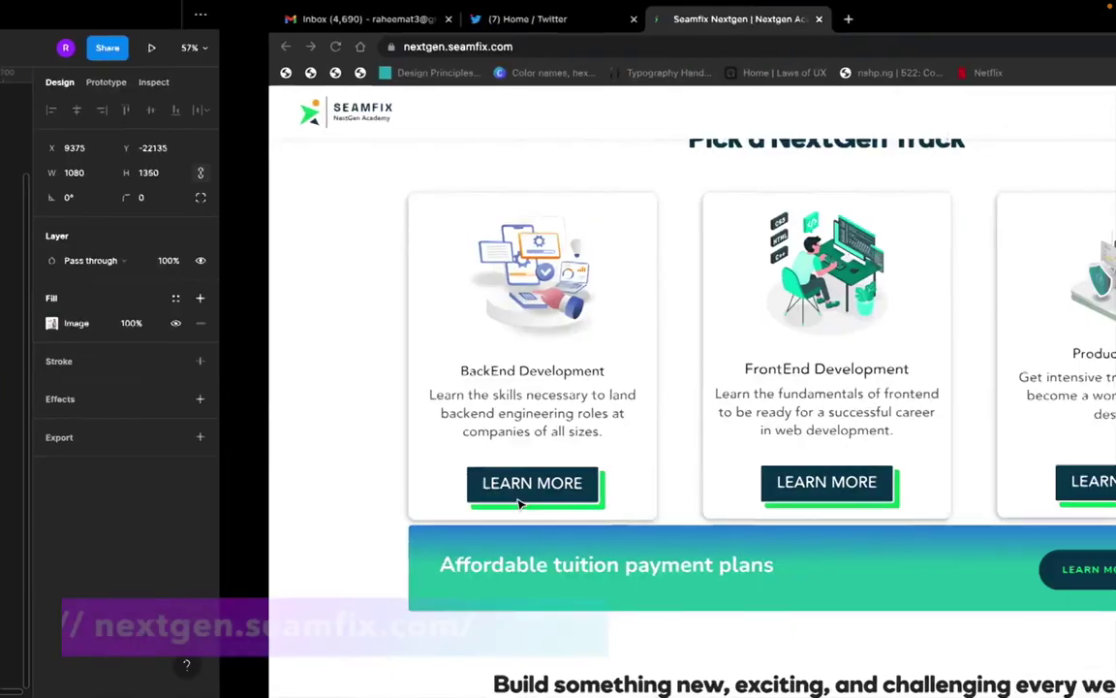
# Step: Scroll nextgen.seamfix.com from the hero down to the soft-skills section listing Collaboration and Teamwork
pyautogui.scroll(5, 516, 502)
pyautogui.scroll(15, 517, 503)
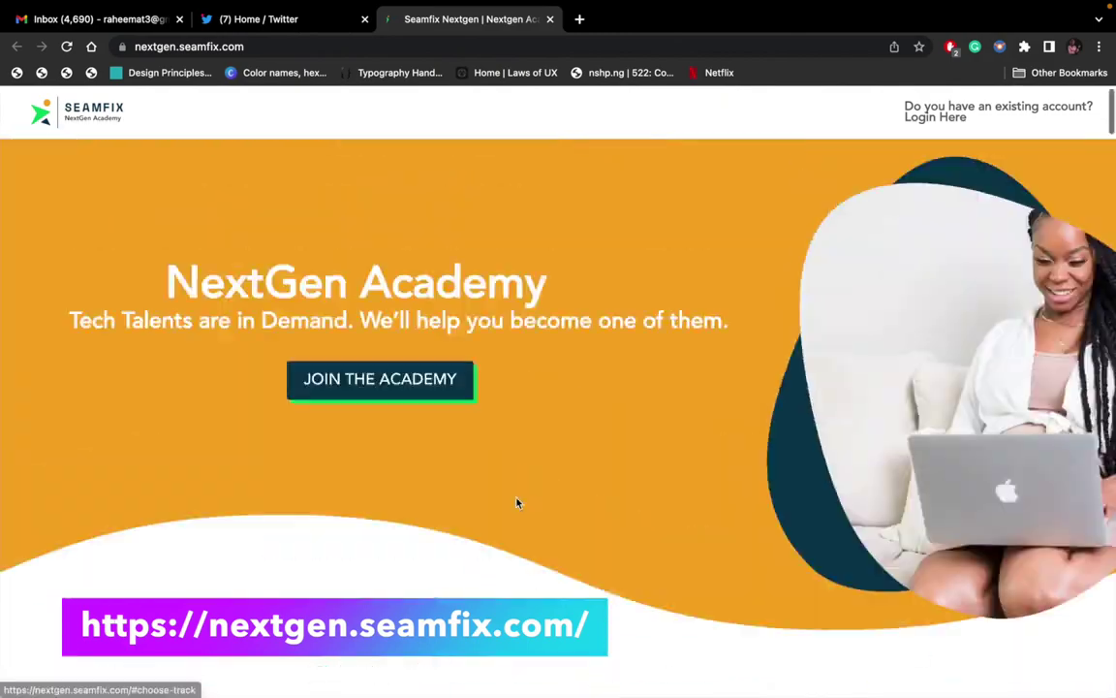
pyautogui.scroll(-10, 516, 503)
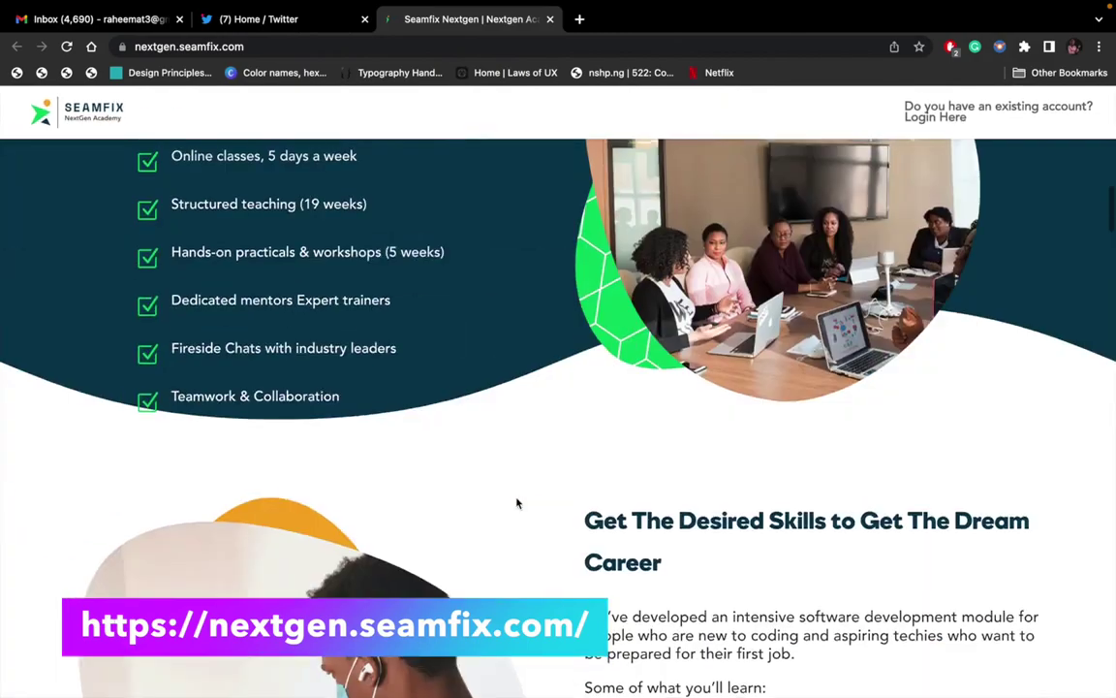
pyautogui.scroll(8, 517, 501)
pyautogui.scroll(5, 517, 503)
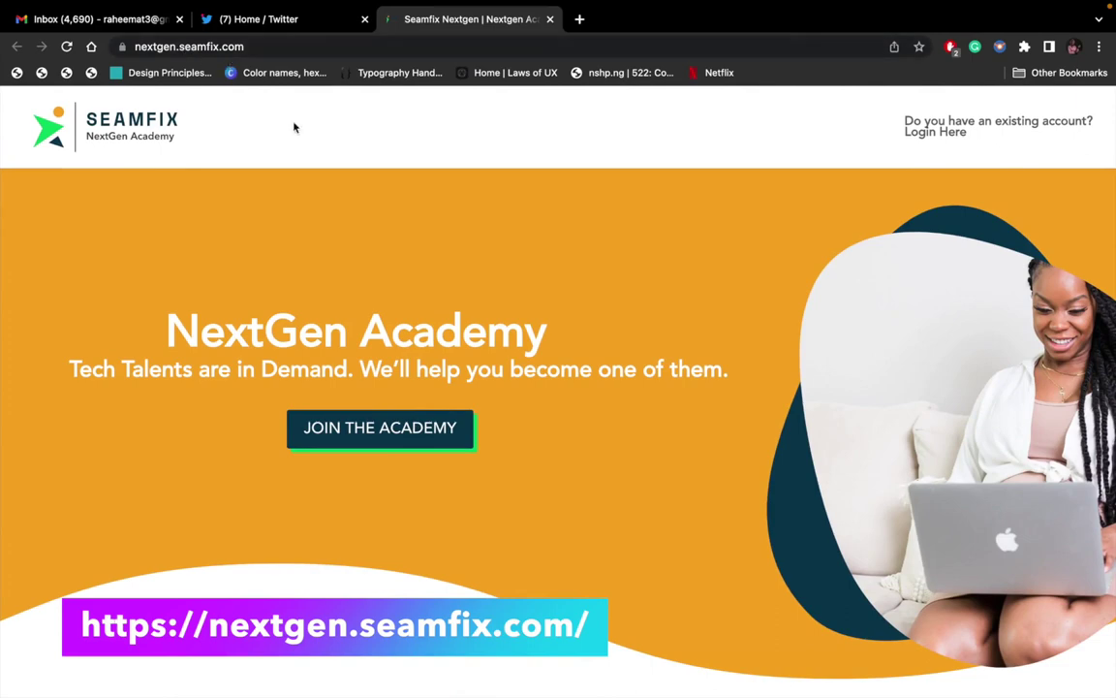
pyautogui.scroll(-2, 368, 379)
pyautogui.scroll(-1, 368, 381)
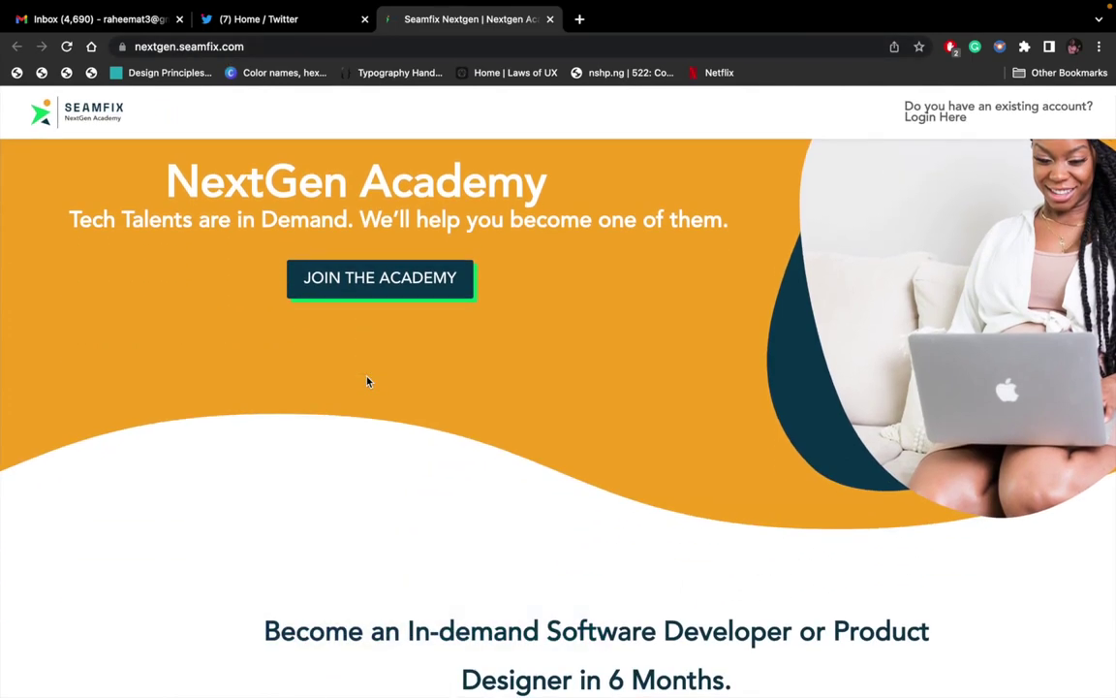
pyautogui.scroll(-5, 368, 381)
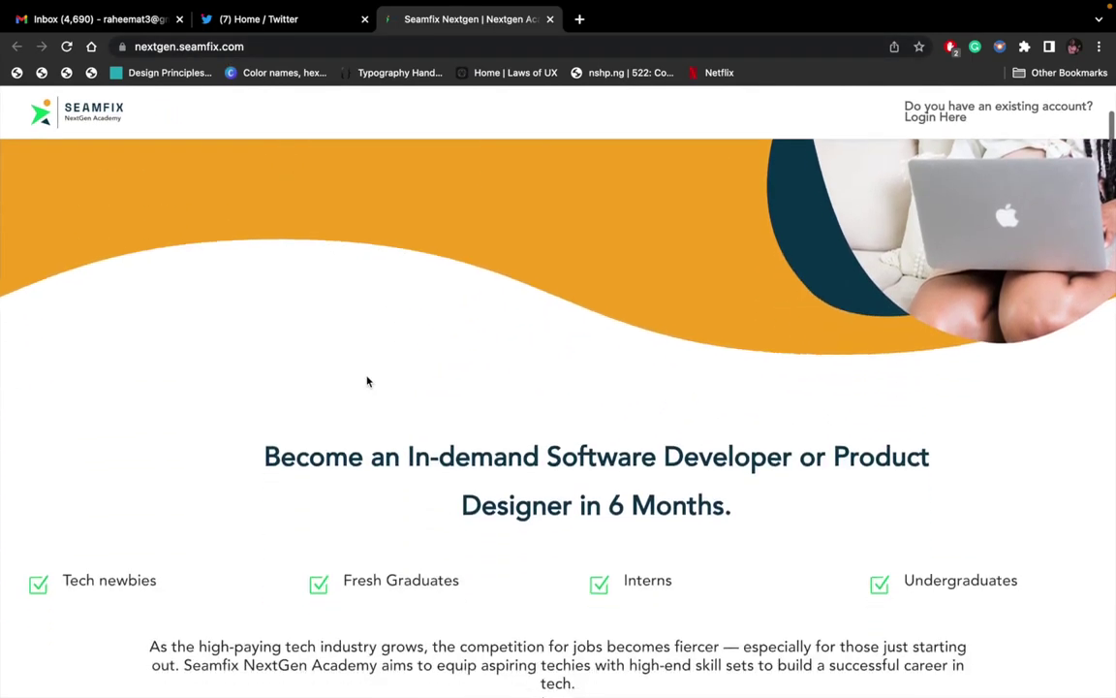
pyautogui.scroll(-1, 367, 381)
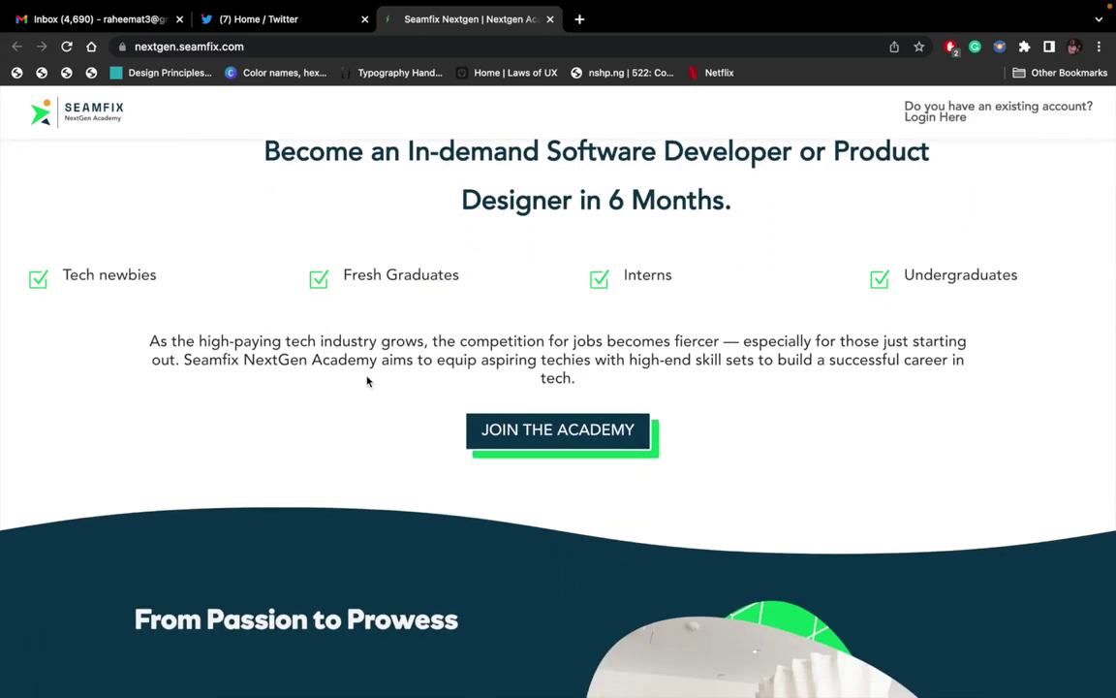
pyautogui.scroll(-10, 367, 381)
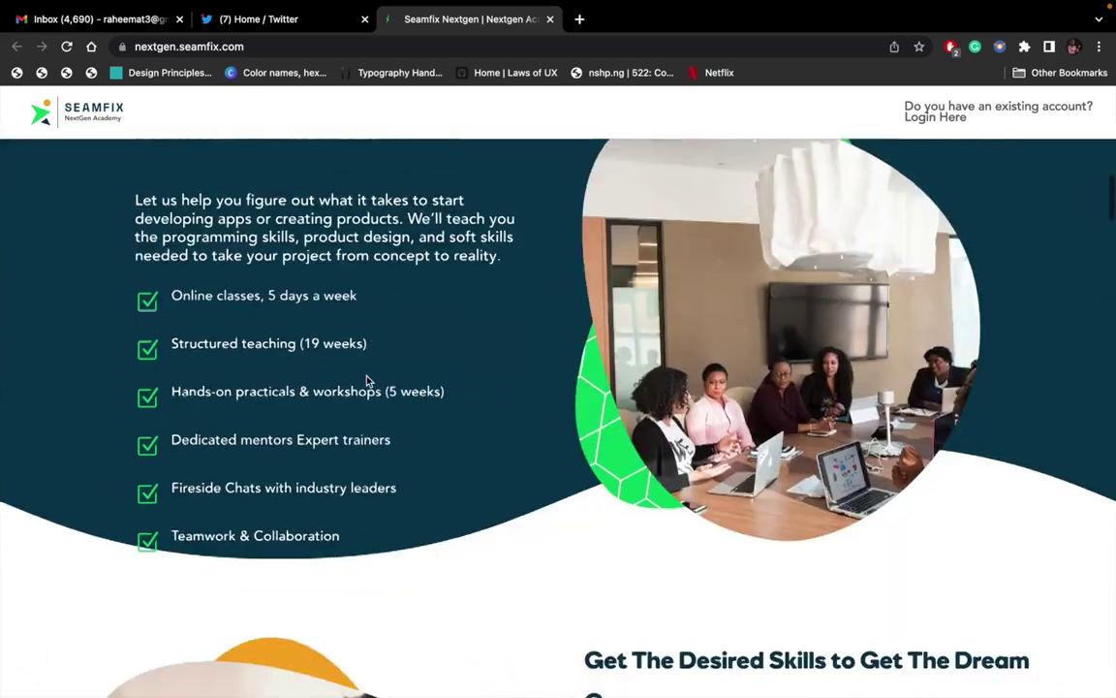
pyautogui.scroll(-4, 367, 381)
pyautogui.scroll(3, 367, 381)
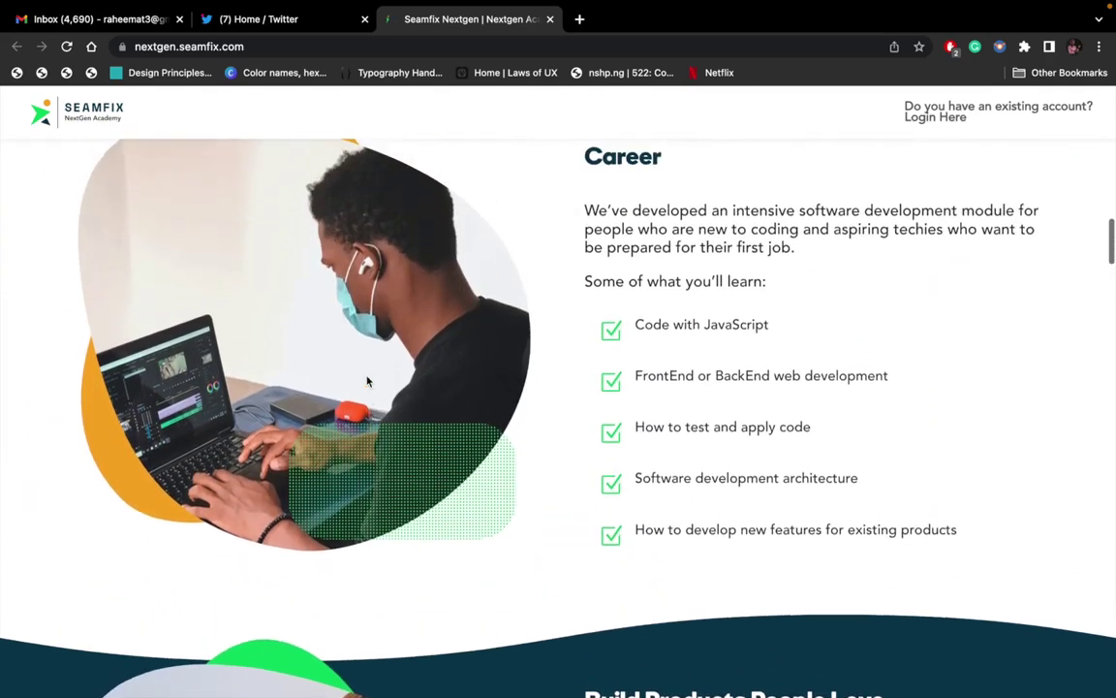
pyautogui.scroll(-1, 367, 380)
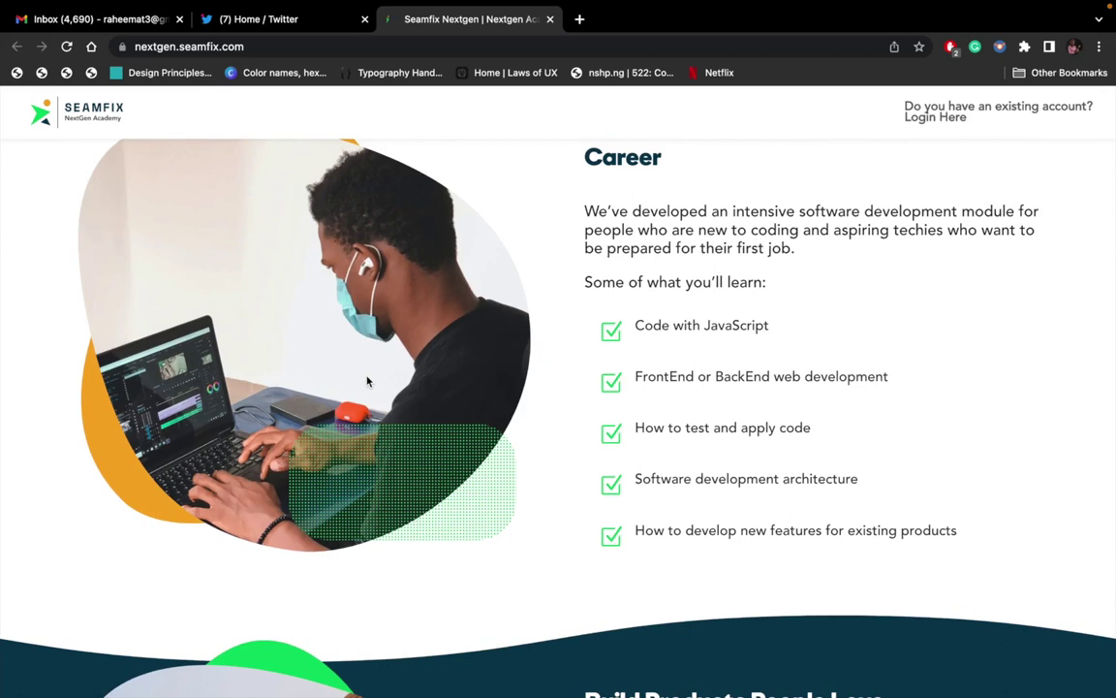
pyautogui.scroll(1, 367, 381)
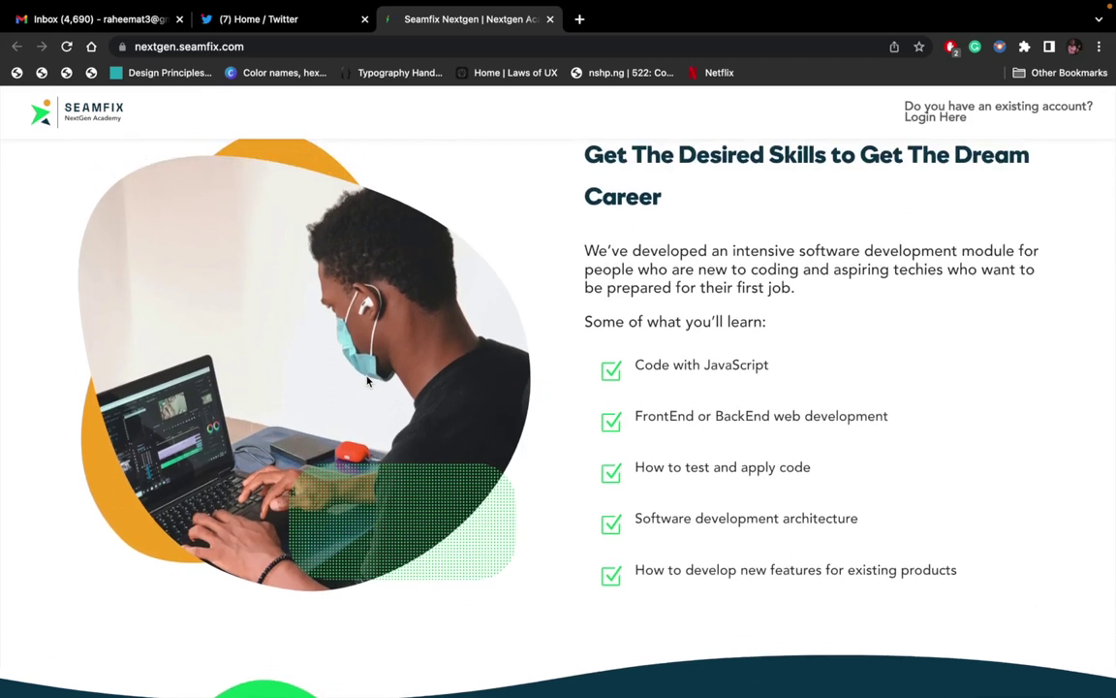
pyautogui.scroll(10, 367, 381)
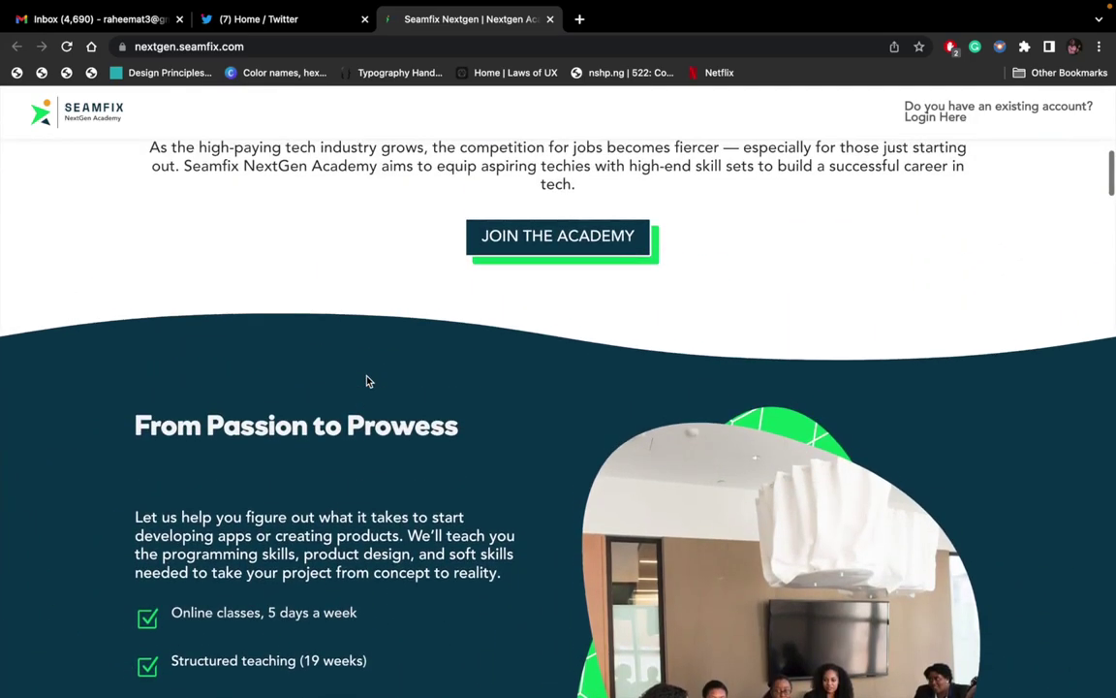
pyautogui.scroll(-10, 368, 381)
pyautogui.scroll(-5, 367, 381)
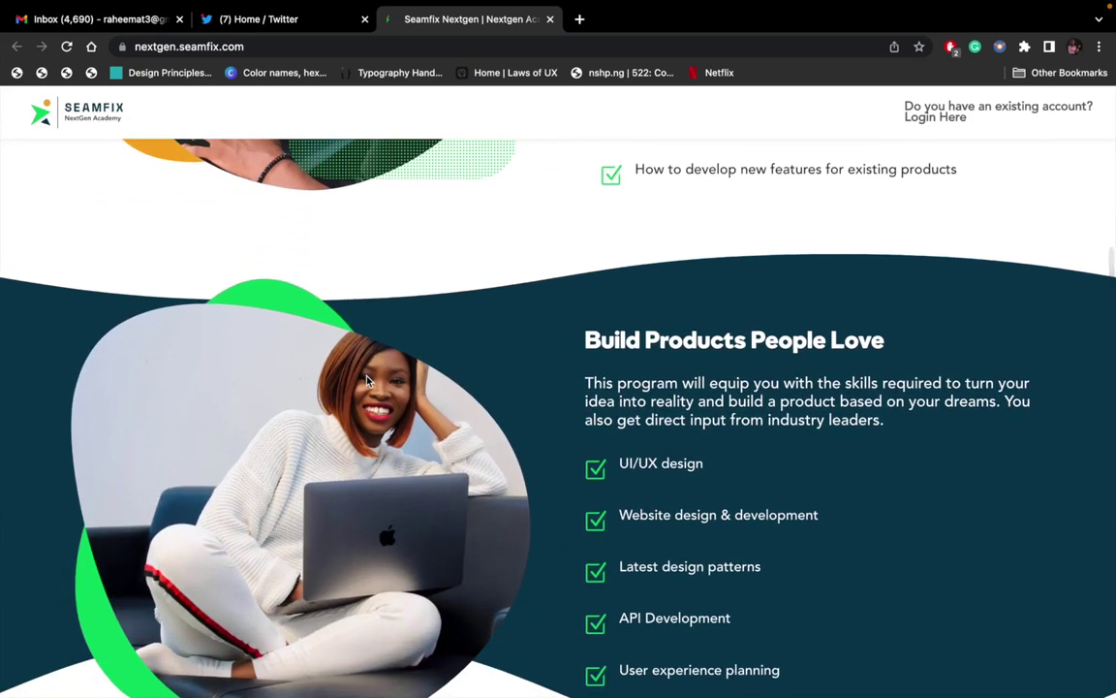
pyautogui.scroll(-4, 368, 380)
pyautogui.scroll(-1, 368, 381)
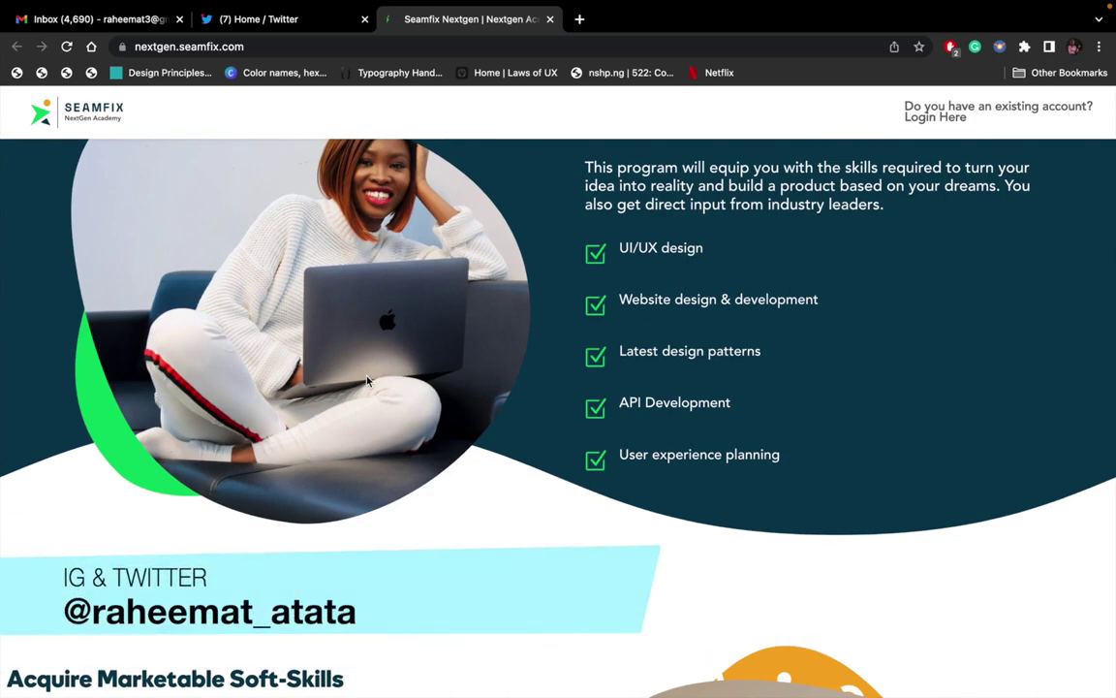
pyautogui.scroll(-10, 368, 381)
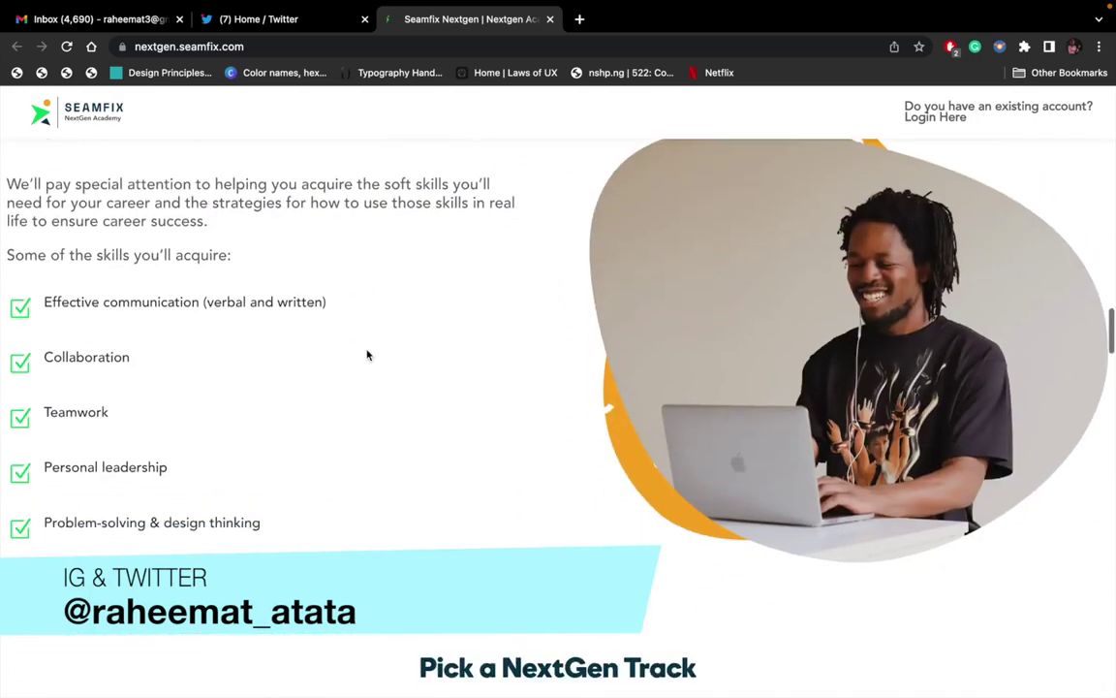